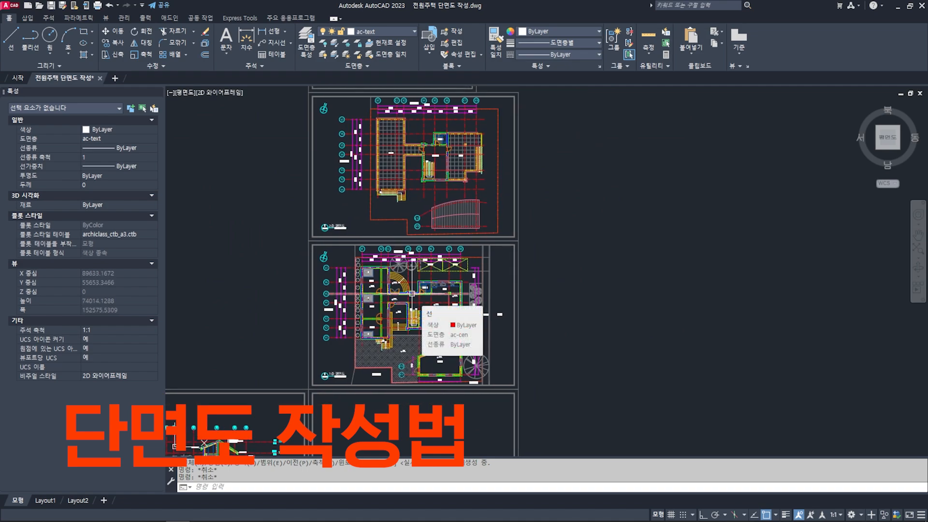
# - Examine the completed cross-section drawing, including its wall, roof and slab construction and the material notes
pyautogui.moveTo(402, 340); pyautogui.dragTo(427, 285, button='middle')
pyautogui.scroll(2, 380, 304)
pyautogui.moveTo(327, 336)
pyautogui.mouseDown(button='middle')
pyautogui.moveTo(408, 289)
pyautogui.moveTo(420, 292)
pyautogui.moveTo(415, 302)
pyautogui.moveTo(435, 279)
pyautogui.moveTo(375, 318)
pyautogui.mouseUp(button='middle')
pyautogui.scroll(2, 414, 291)
pyautogui.scroll(2, 463, 286)
pyautogui.scroll(2, 426, 268)
pyautogui.moveTo(426, 267); pyautogui.dragTo(461, 294, button='middle')
pyautogui.scroll(2, 462, 294)
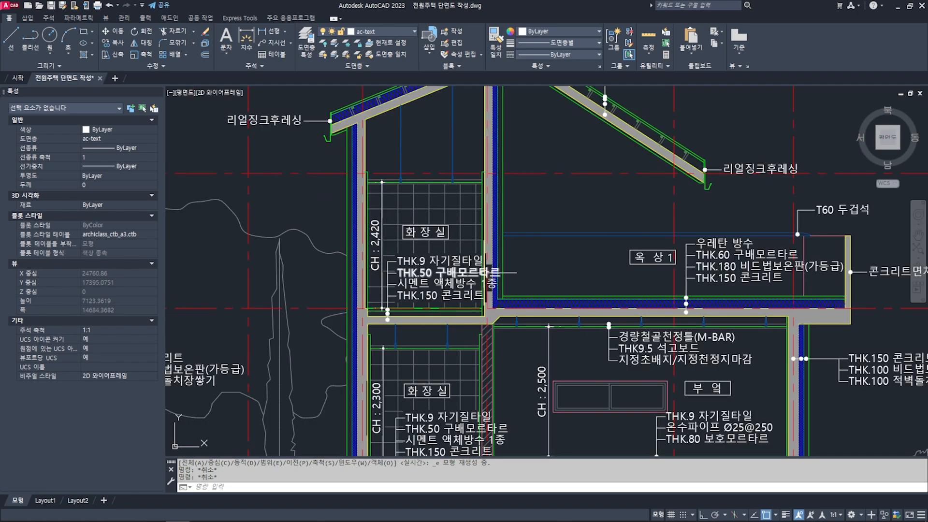
pyautogui.scroll(-2, 485, 272)
pyautogui.moveTo(368, 333)
pyautogui.mouseDown(button='middle')
pyautogui.moveTo(452, 299)
pyautogui.moveTo(469, 316)
pyautogui.mouseUp(button='middle')
pyautogui.scroll(-2, 388, 317)
pyautogui.moveTo(447, 275)
pyautogui.mouseDown(button='middle')
pyautogui.moveTo(485, 279)
pyautogui.moveTo(507, 235)
pyautogui.mouseUp(button='middle')
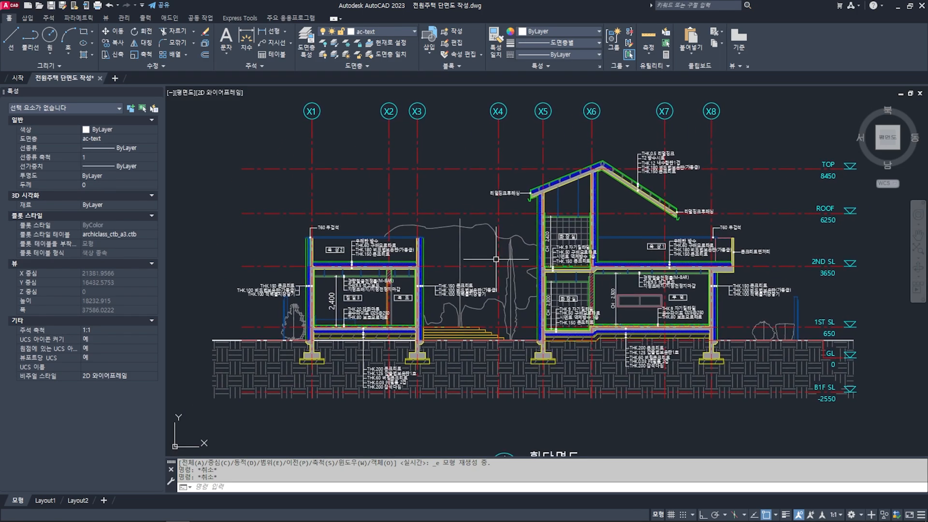
pyautogui.scroll(6, 549, 256)
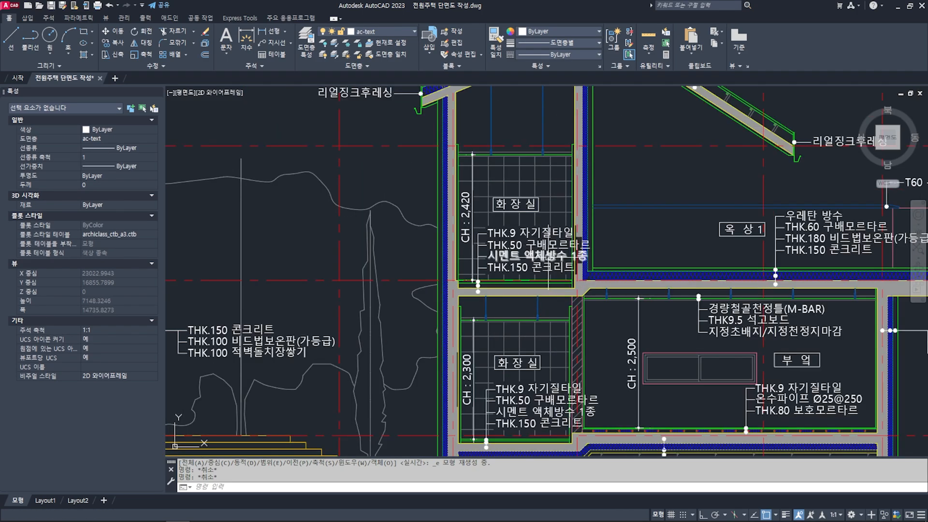
pyautogui.scroll(-4, 725, 239)
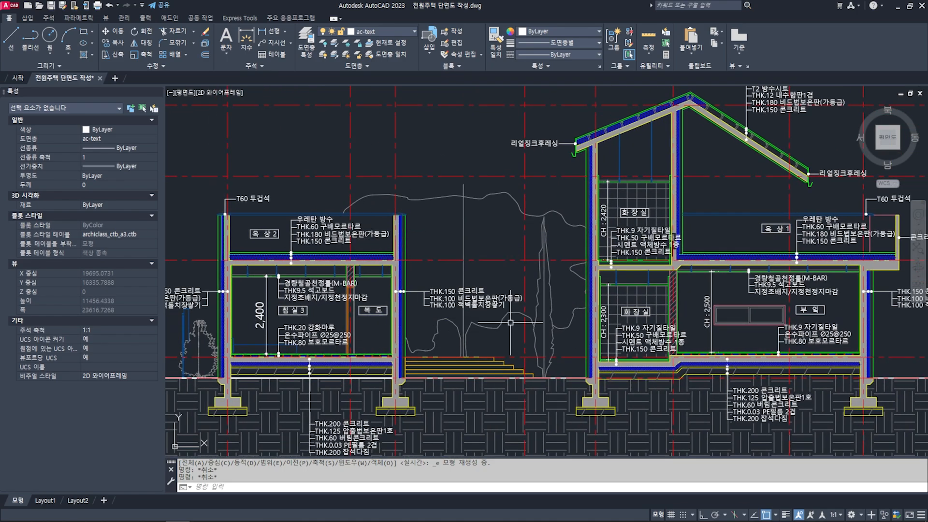
# - Look over the whole section sheet, the empty section sheet beside it and the floor plan sheets above
pyautogui.scroll(-4, 511, 322)
pyautogui.moveTo(559, 261); pyautogui.dragTo(477, 280, button='middle')
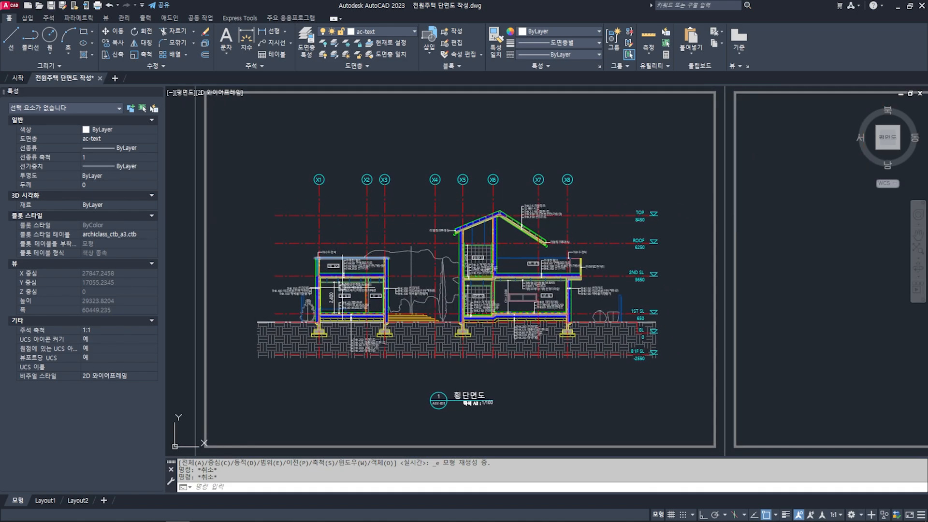
pyautogui.moveTo(763, 264); pyautogui.dragTo(483, 259, button='middle')
pyautogui.scroll(-2, 530, 261)
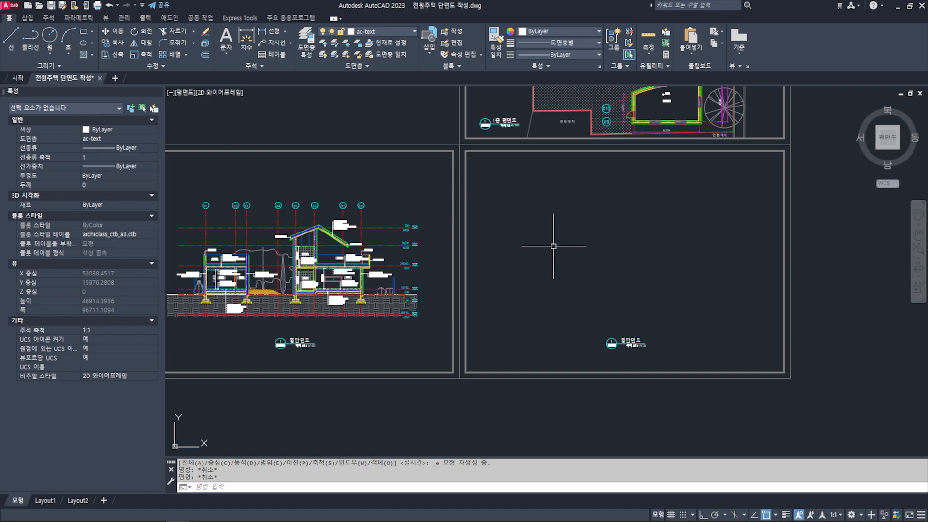
pyautogui.moveTo(457, 292); pyautogui.dragTo(519, 287, button='middle')
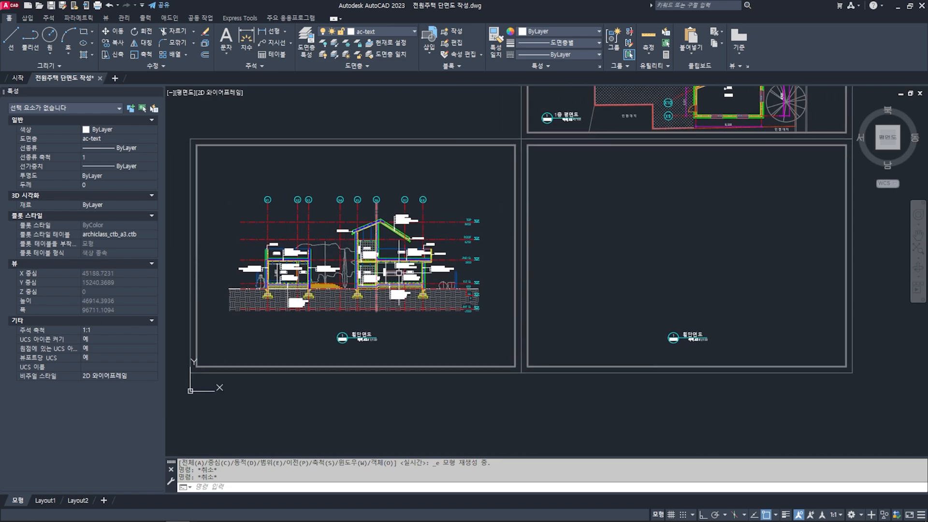
pyautogui.moveTo(752, 269); pyautogui.dragTo(679, 298, button='middle')
pyautogui.moveTo(638, 264)
pyautogui.mouseDown(button='middle')
pyautogui.moveTo(642, 295)
pyautogui.moveTo(595, 313)
pyautogui.mouseUp(button='middle')
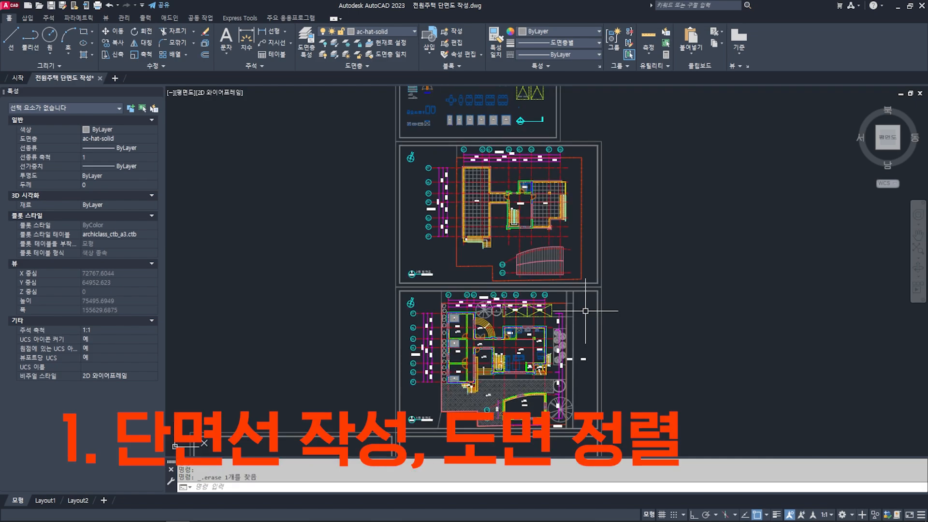
# - Examine the first- and second-floor plans and their room layout to judge where the section cut should pass
pyautogui.moveTo(573, 319); pyautogui.dragTo(573, 317, button='middle')
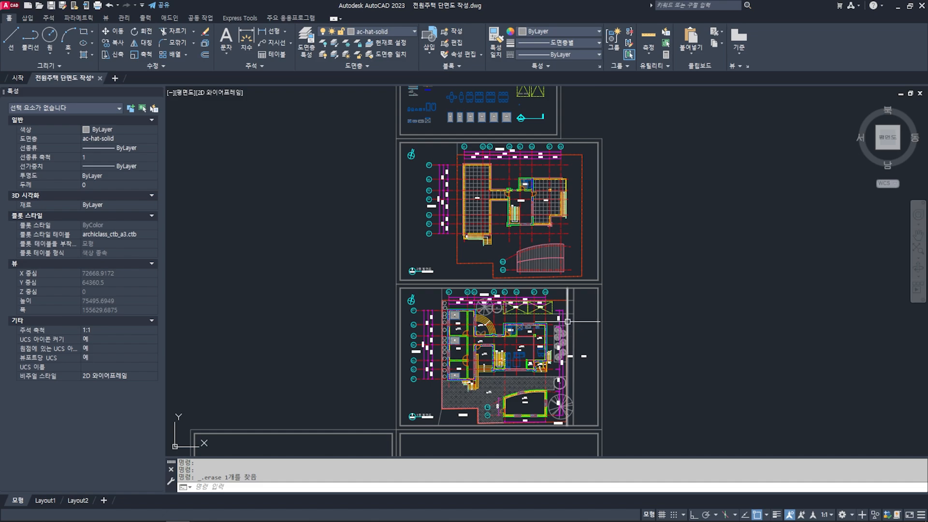
pyautogui.scroll(2, 507, 333)
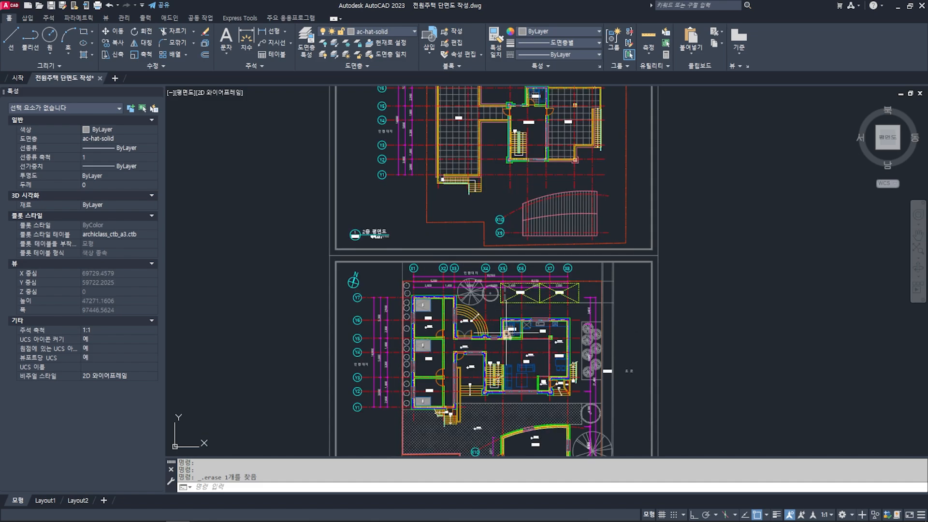
pyautogui.scroll(2, 500, 323)
pyautogui.moveTo(499, 322); pyautogui.dragTo(566, 239, button='middle')
pyautogui.scroll(-2, 586, 295)
pyautogui.moveTo(570, 116); pyautogui.dragTo(523, 287, button='middle')
pyautogui.scroll(-2, 522, 287)
pyautogui.moveTo(531, 356); pyautogui.dragTo(523, 308, button='middle')
pyautogui.moveTo(539, 209); pyautogui.dragTo(540, 232, button='middle')
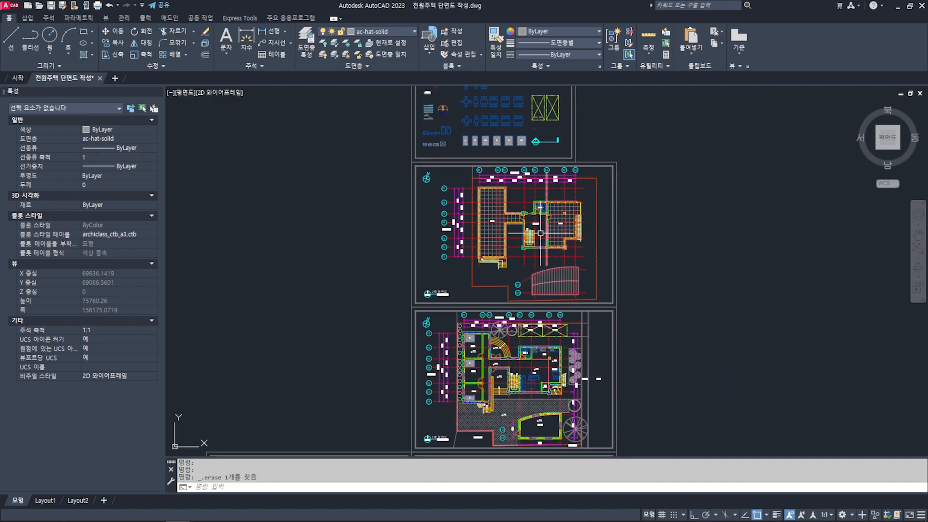
pyautogui.moveTo(545, 290); pyautogui.dragTo(537, 245, button='middle')
pyautogui.moveTo(509, 340); pyautogui.dragTo(505, 326, button='middle')
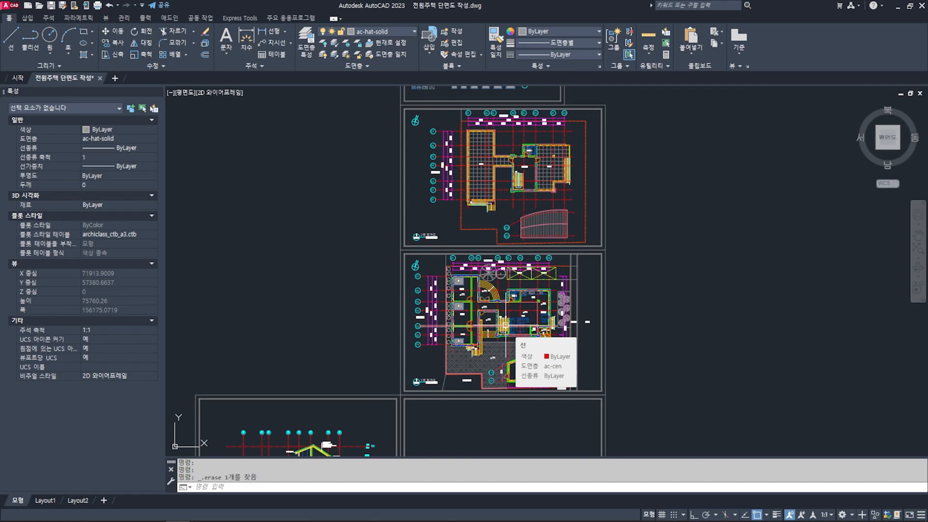
pyautogui.scroll(4, 505, 327)
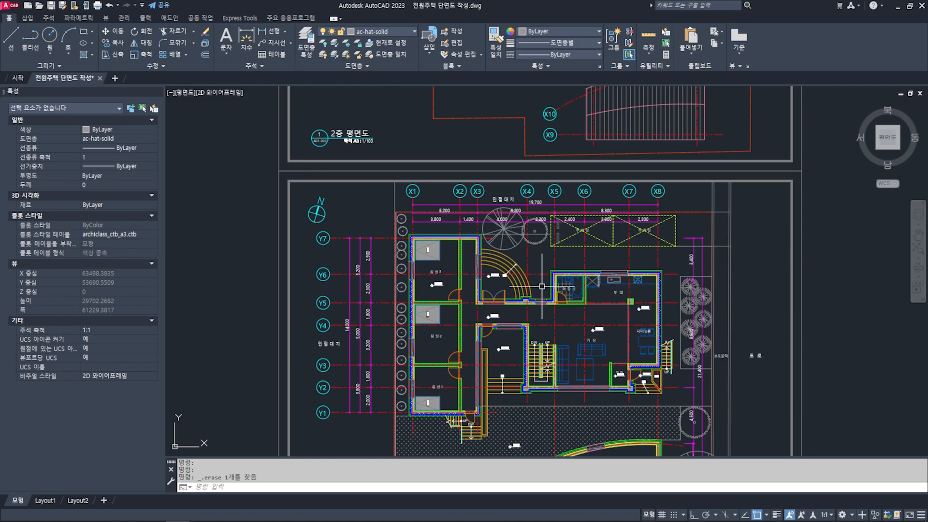
pyautogui.scroll(-2, 415, 291)
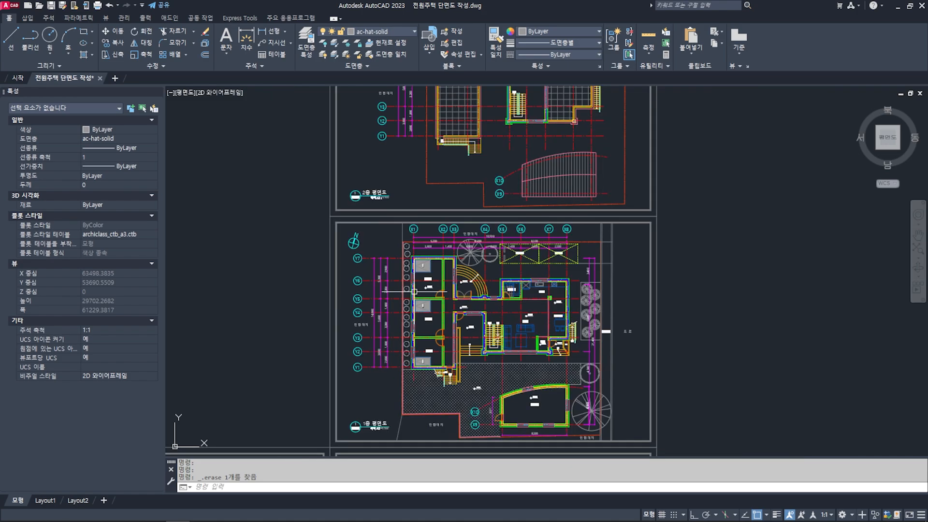
pyautogui.moveTo(384, 360)
pyautogui.mouseDown(button='middle')
pyautogui.moveTo(558, 228)
pyautogui.moveTo(554, 221)
pyautogui.moveTo(530, 248)
pyautogui.mouseUp(button='middle')
pyautogui.scroll(-2, 559, 237)
pyautogui.scroll(6, 604, 194)
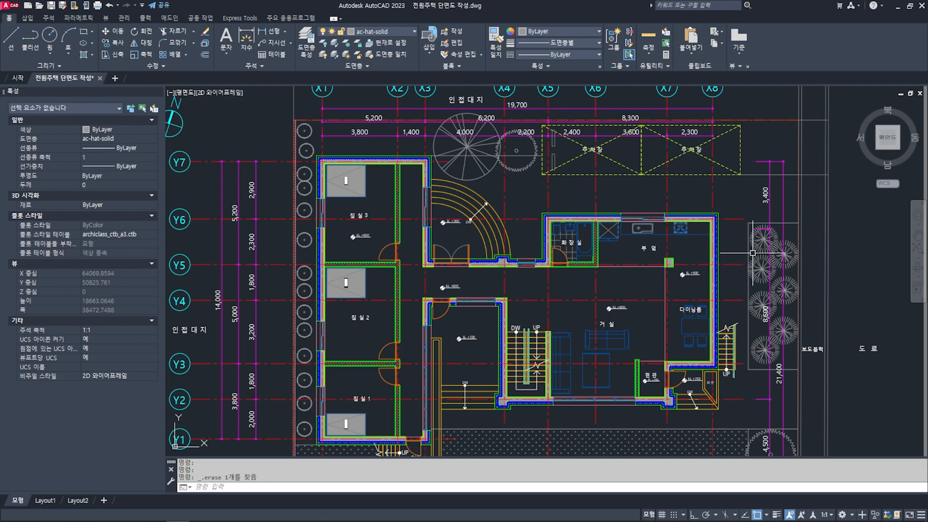
pyautogui.scroll(-4, 521, 264)
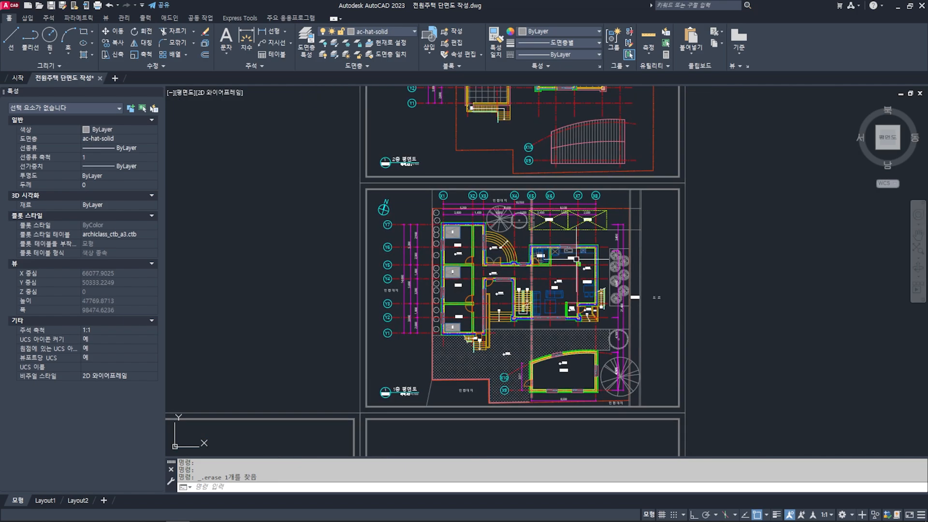
pyautogui.scroll(2, 526, 258)
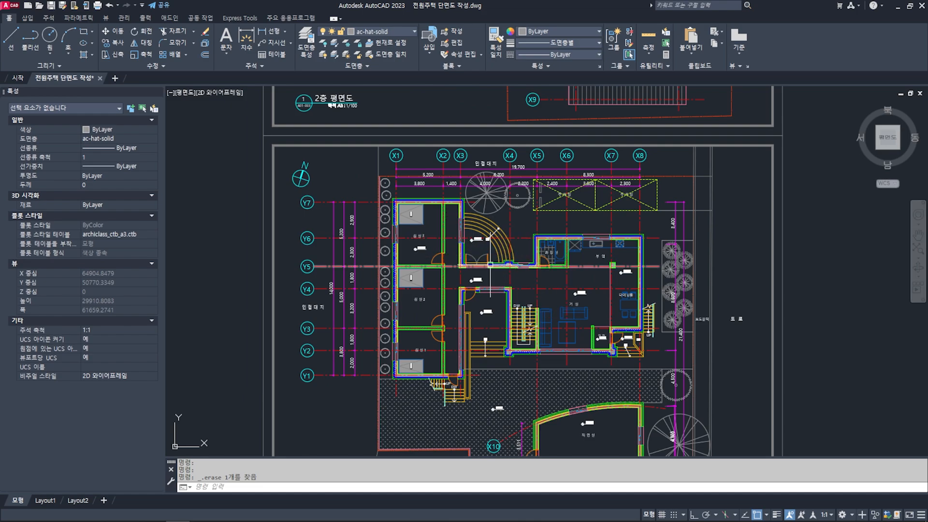
# - Move the section line symbol from the symbol sheet onto the first-floor plan, crossing the outer wall of bedroom 3 between grids Y6 and Y5
pyautogui.scroll(-4, 489, 265)
pyautogui.moveTo(490, 264); pyautogui.dragTo(474, 411, button='middle')
pyautogui.scroll(6, 512, 211)
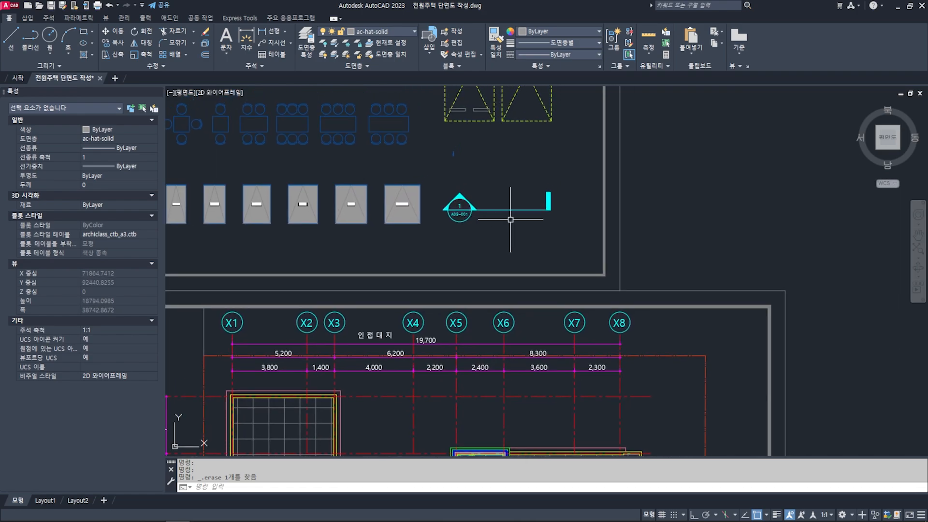
pyautogui.click(510, 219)
pyautogui.click(496, 196)
pyautogui.moveTo(507, 226); pyautogui.dragTo(508, 214, button='middle')
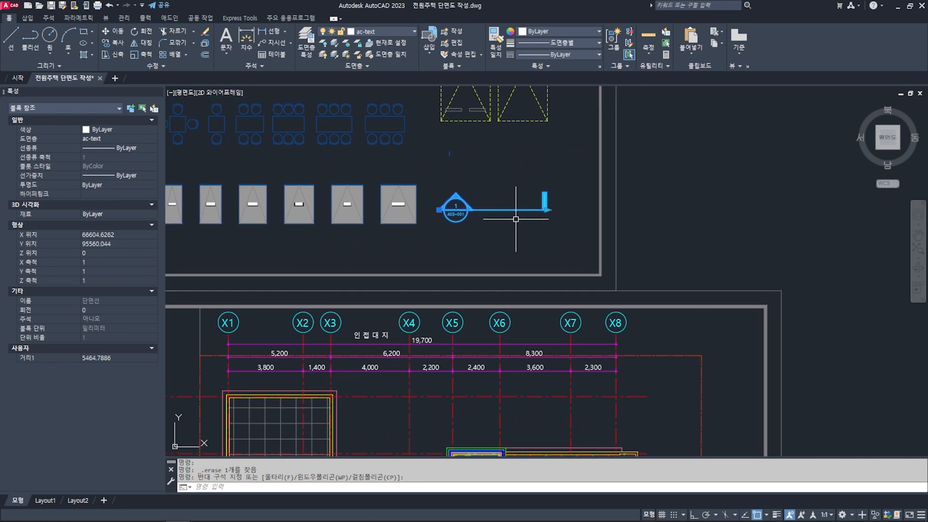
pyautogui.write('m')
pyautogui.press('Return')
pyautogui.click(473, 208)
pyautogui.scroll(-5, 474, 208)
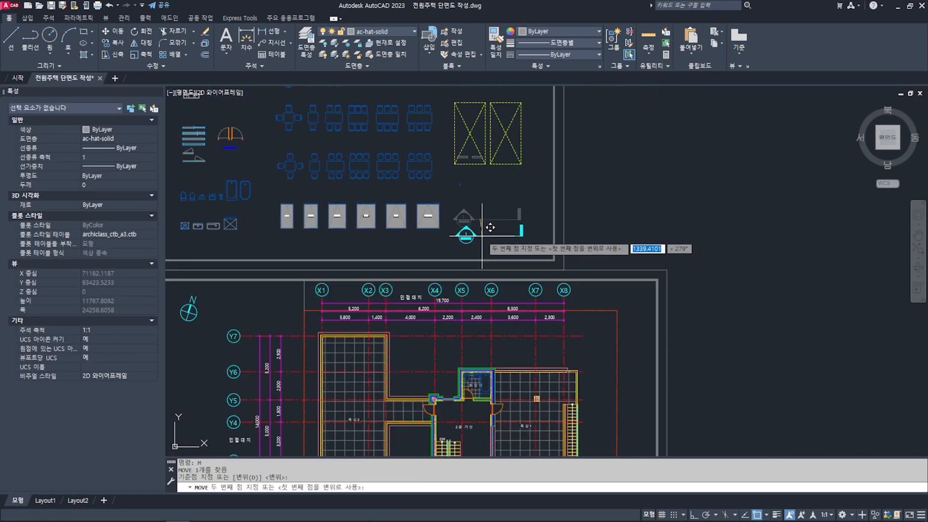
pyautogui.moveTo(474, 374); pyautogui.dragTo(537, 160, button='middle')
pyautogui.scroll(8, 436, 247)
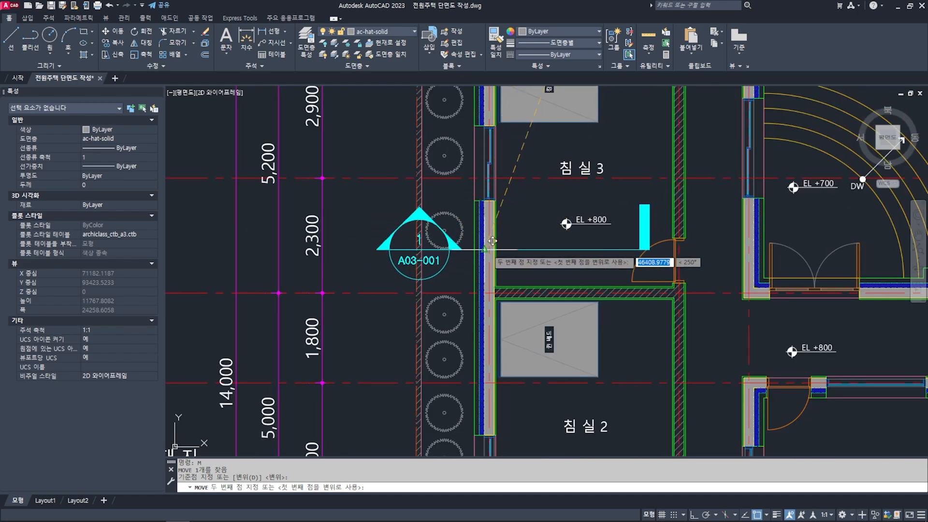
pyautogui.click(484, 247)
pyautogui.moveTo(625, 278); pyautogui.dragTo(529, 269, button='middle')
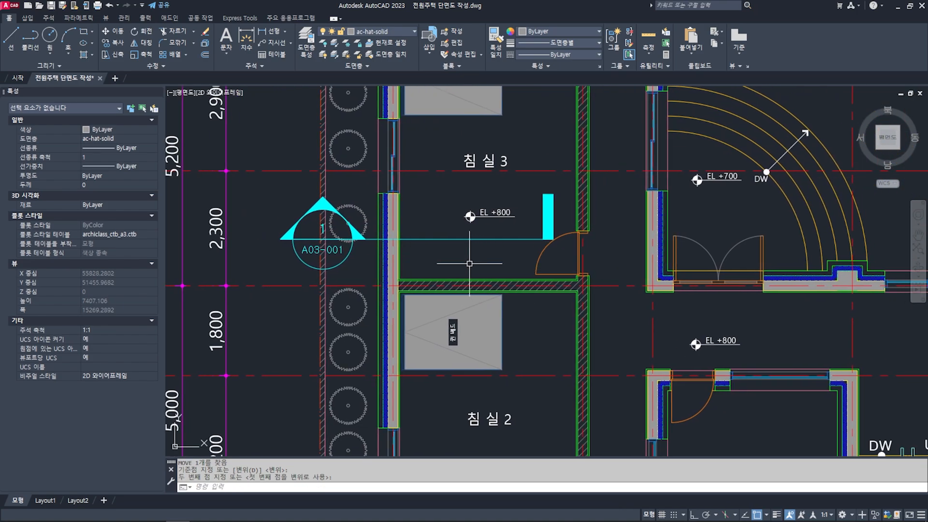
# - Stretch the section line's far end across the whole first-floor plan to just beyond the trees on the road side
pyautogui.moveTo(468, 263); pyautogui.dragTo(462, 275, button='middle')
pyautogui.press('Escape')
pyautogui.press('Escape')
pyautogui.click(478, 249)
pyautogui.moveTo(554, 253); pyautogui.dragTo(464, 251, button='middle')
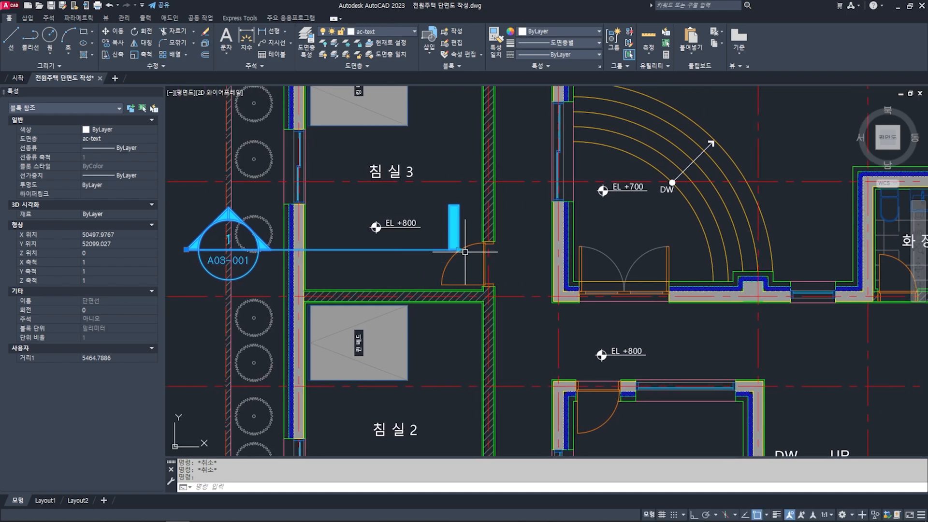
pyautogui.click(458, 249)
pyautogui.scroll(-5, 460, 253)
pyautogui.scroll(5, 462, 260)
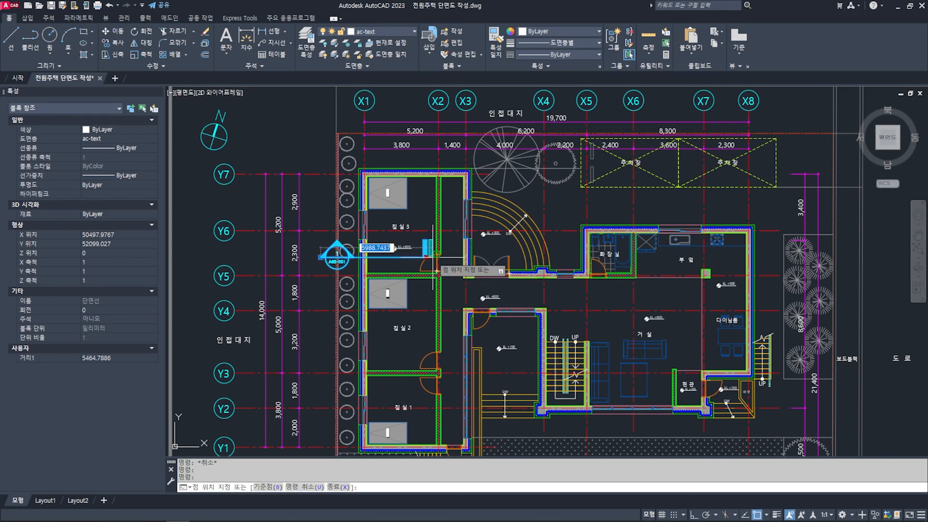
pyautogui.scroll(-4, 463, 261)
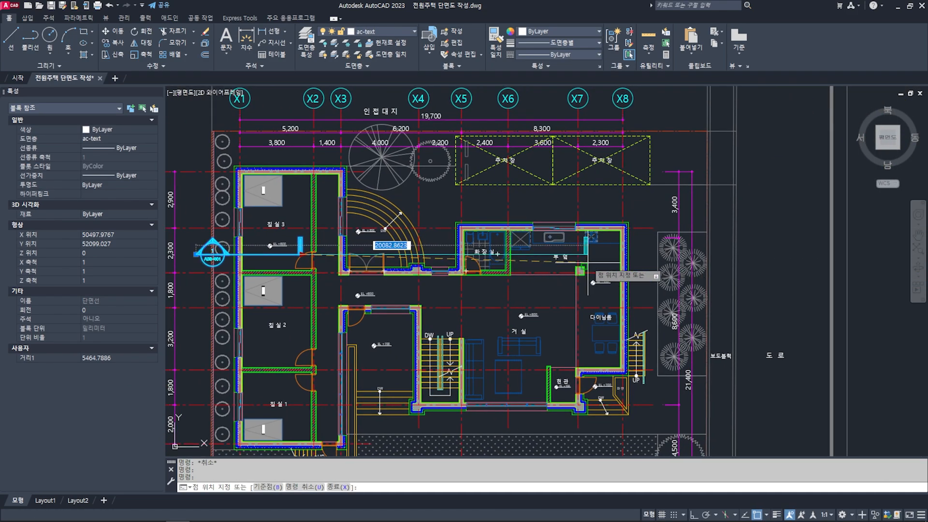
pyautogui.click(724, 276)
pyautogui.press('Escape')
pyautogui.press('Escape')
pyautogui.moveTo(693, 298); pyautogui.dragTo(731, 288, button='middle')
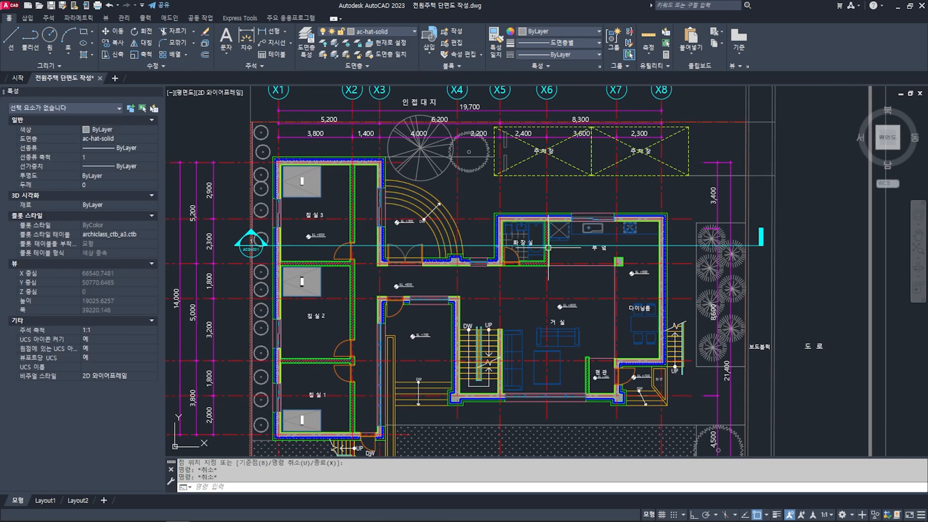
# - Check the section line's path through the first-floor rooms and compare it with the second-floor plan
pyautogui.moveTo(292, 246); pyautogui.dragTo(379, 243, button='middle')
pyautogui.scroll(5, 377, 248)
pyautogui.scroll(-5, 379, 246)
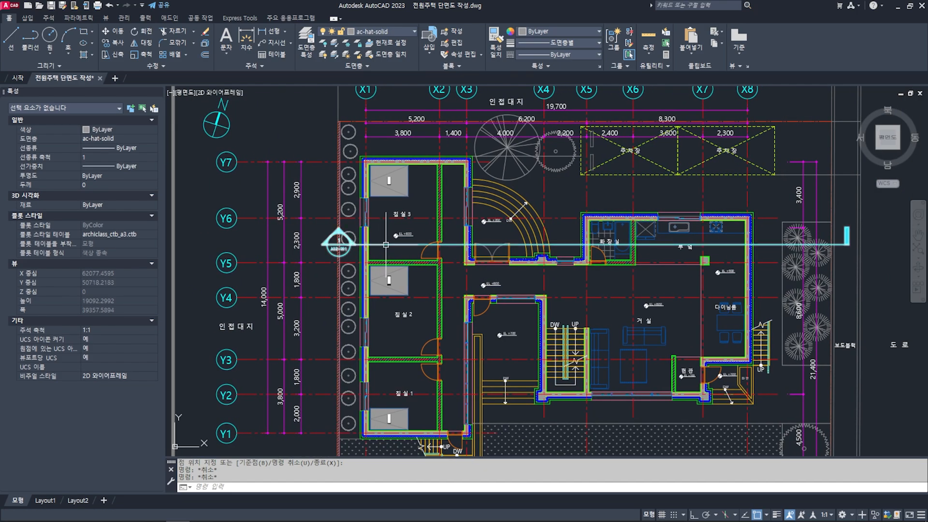
pyautogui.scroll(-3, 455, 246)
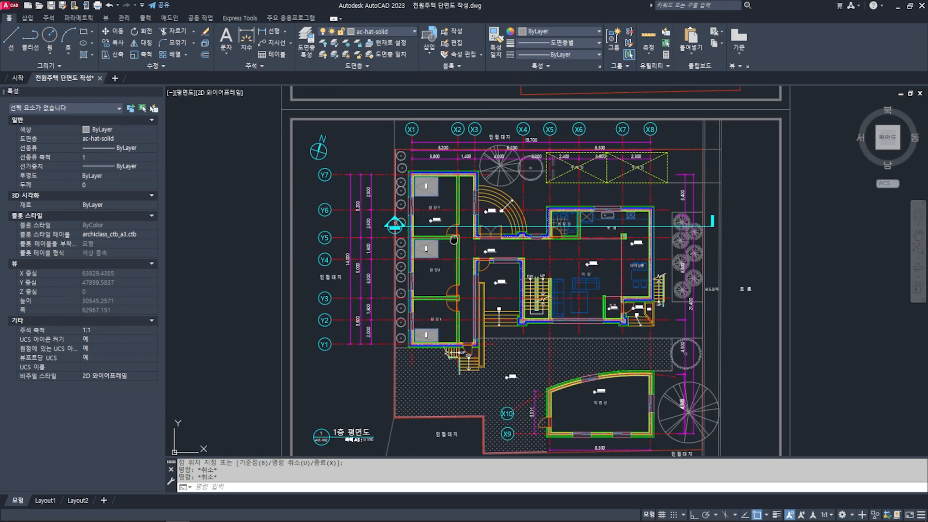
pyautogui.moveTo(472, 191); pyautogui.dragTo(467, 338, button='middle')
pyautogui.moveTo(493, 209); pyautogui.dragTo(479, 318, button='middle')
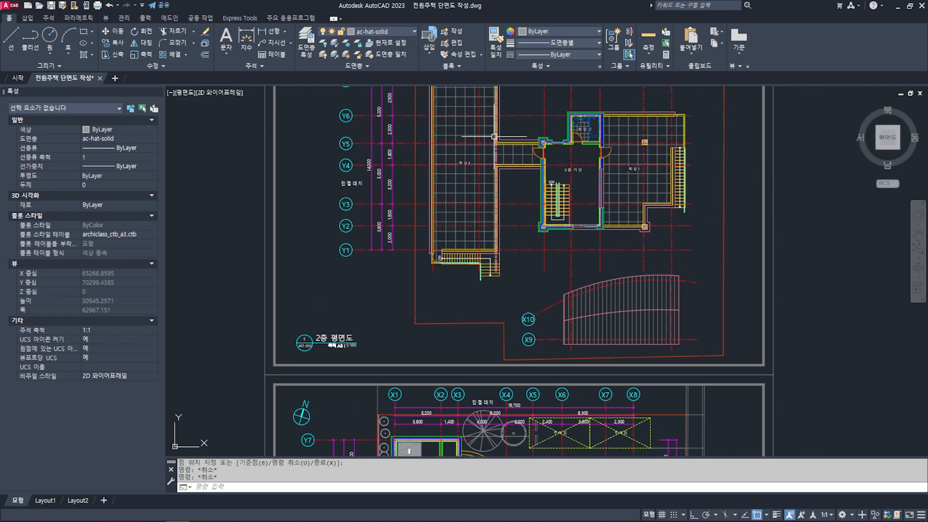
pyautogui.moveTo(494, 137); pyautogui.dragTo(490, 220, button='middle')
pyautogui.scroll(-2, 565, 226)
pyautogui.moveTo(517, 361); pyautogui.dragTo(455, 236, button='middle')
pyautogui.scroll(4, 414, 286)
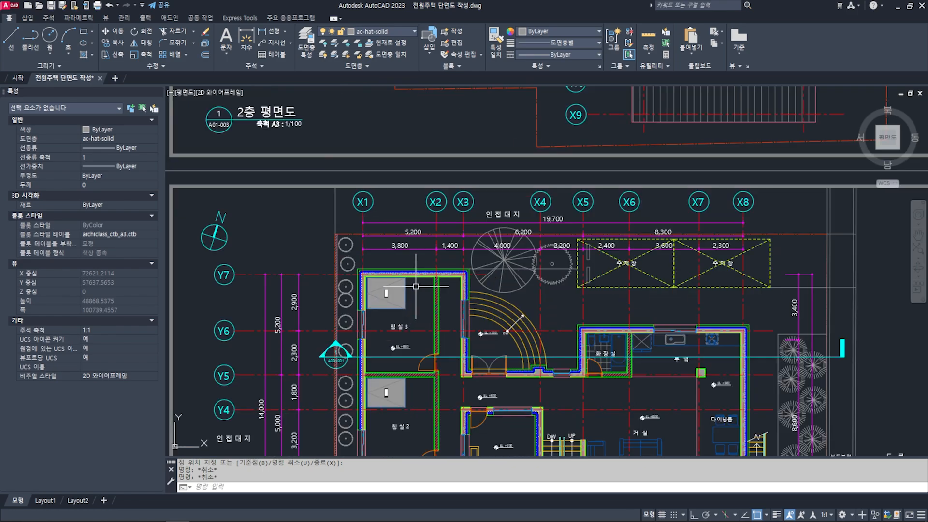
# - Copy the first-floor section line onto the second-floor plan, using the X1/Y1 grid intersection as the base and destination point
pyautogui.moveTo(402, 334); pyautogui.dragTo(420, 286, button='middle')
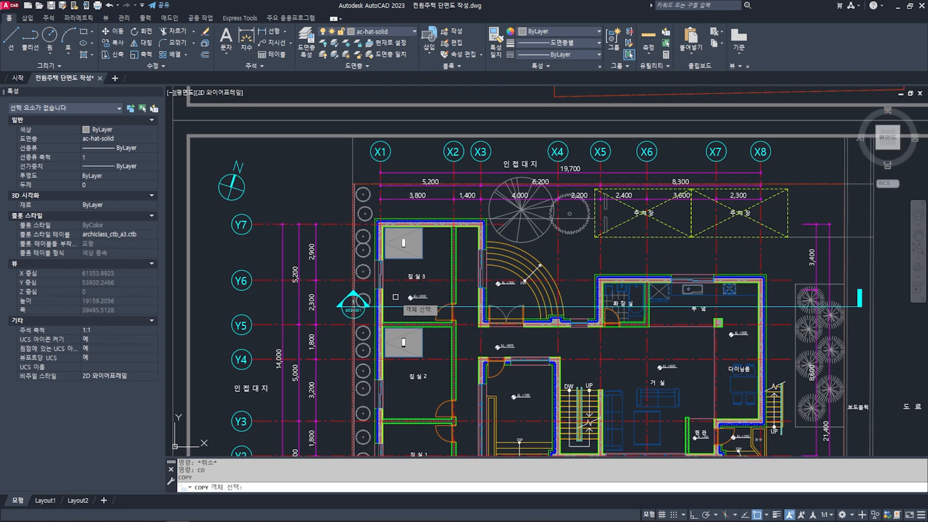
pyautogui.scroll(4, 395, 296)
pyautogui.click(395, 317)
pyautogui.scroll(-4, 396, 317)
pyautogui.moveTo(402, 352); pyautogui.dragTo(448, 235, button='middle')
pyautogui.moveTo(458, 306); pyautogui.dragTo(452, 269, button='middle')
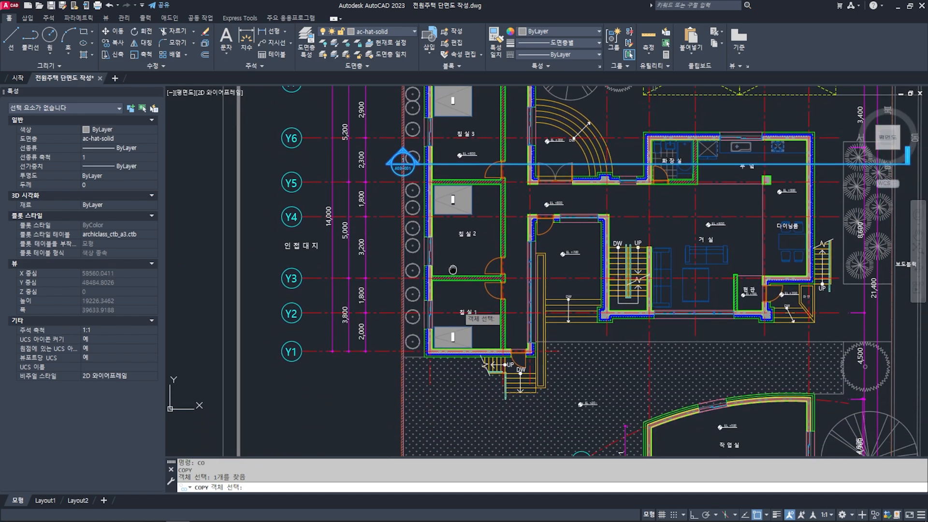
pyautogui.press('Return')
pyautogui.scroll(6, 437, 347)
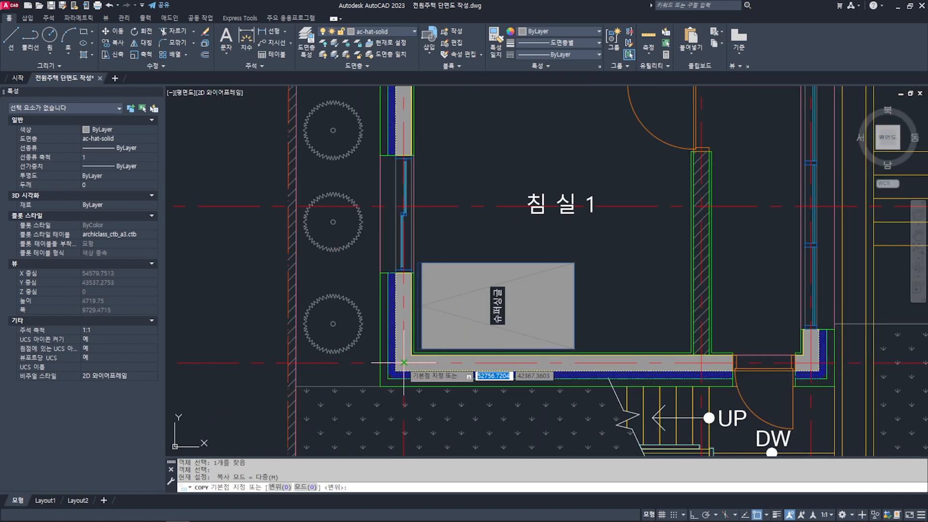
pyautogui.scroll(2, 403, 362)
pyautogui.click(403, 362)
pyautogui.scroll(-9, 403, 362)
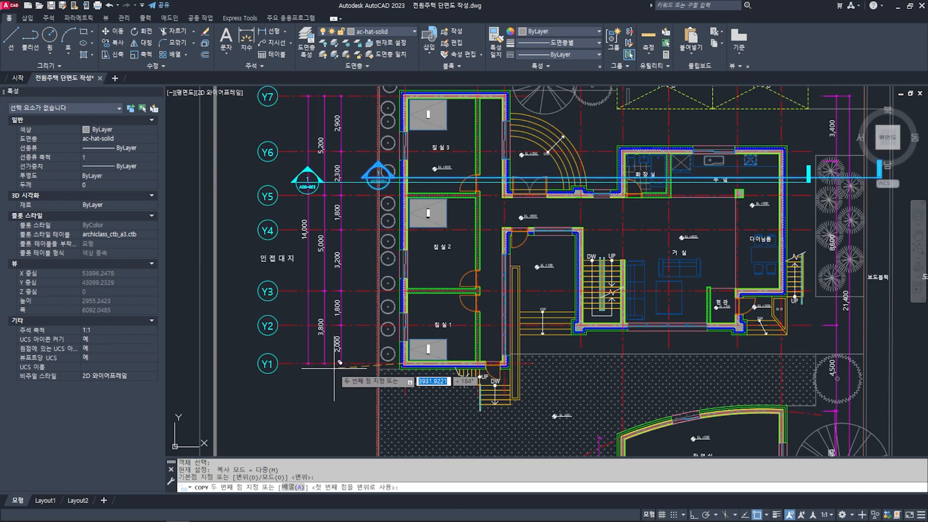
pyautogui.scroll(-4, 345, 285)
pyautogui.moveTo(349, 261); pyautogui.dragTo(348, 281, button='middle')
pyautogui.moveTo(379, 188); pyautogui.dragTo(385, 279, button='middle')
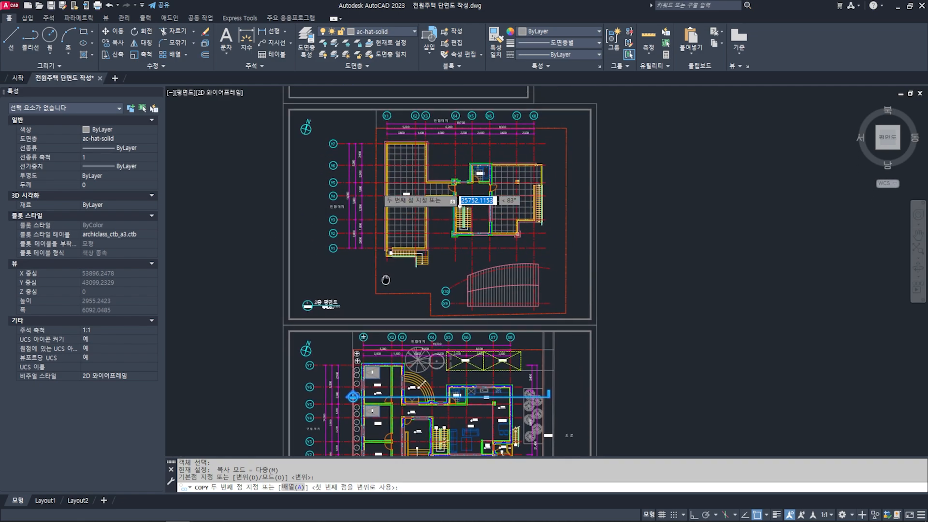
pyautogui.scroll(4, 335, 247)
pyautogui.moveTo(450, 162); pyautogui.dragTo(441, 373, button='middle')
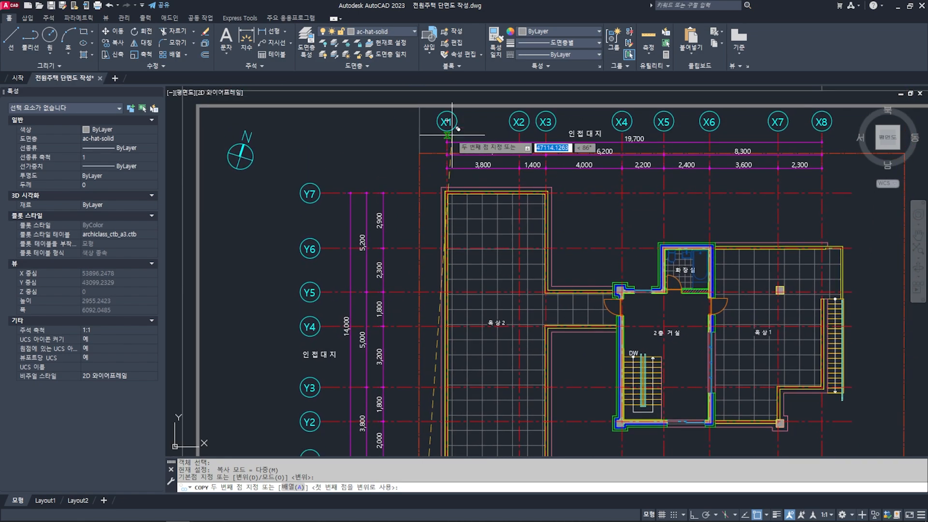
pyautogui.scroll(-2, 449, 146)
pyautogui.moveTo(503, 353); pyautogui.dragTo(485, 325, button='middle')
pyautogui.scroll(3, 405, 309)
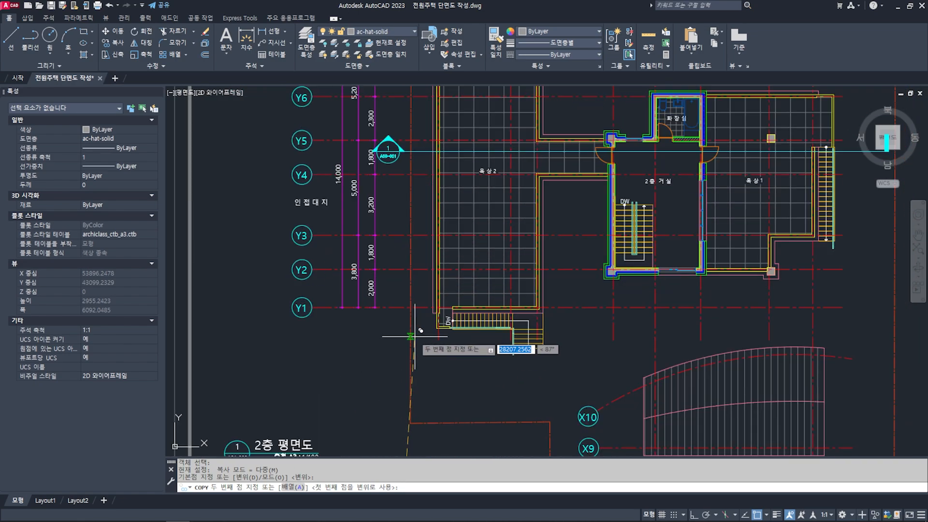
pyautogui.scroll(6, 426, 304)
pyautogui.scroll(5, 426, 303)
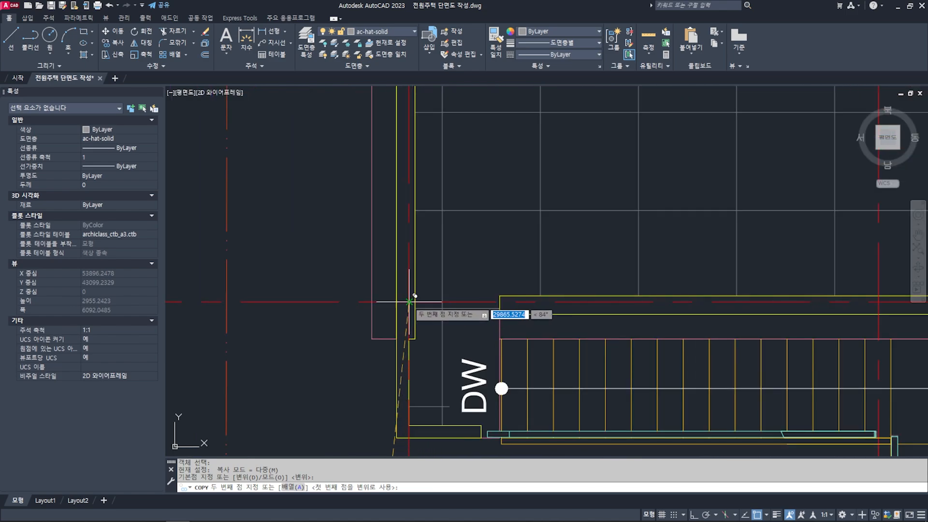
pyautogui.click(409, 302)
pyautogui.press('Return')
pyautogui.scroll(-10, 465, 216)
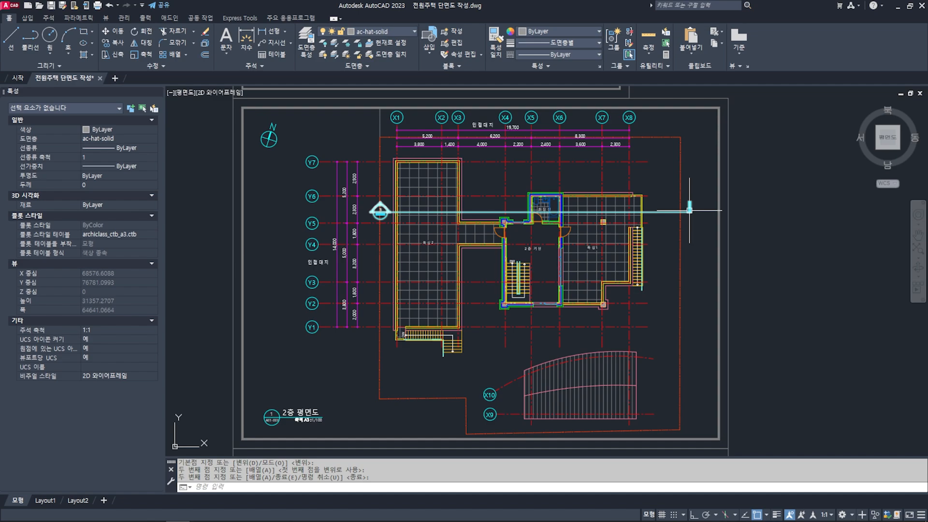
# - Draw a vertical guide line with Ortho on, from the top of the first-floor plan's X1 grid line up through the second-floor sheet
pyautogui.scroll(-2, 494, 217)
pyautogui.moveTo(507, 339); pyautogui.dragTo(481, 256, button='middle')
pyautogui.moveTo(462, 203); pyautogui.dragTo(468, 260, button='middle')
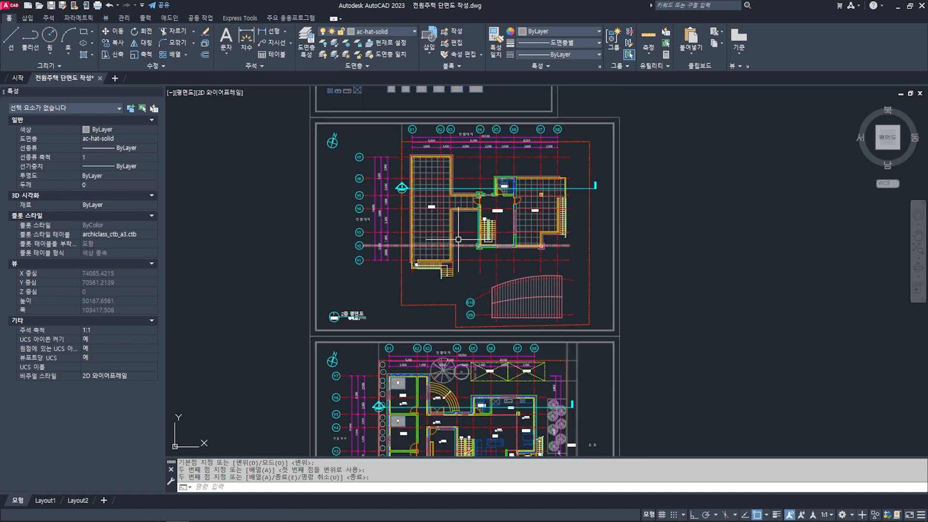
pyautogui.moveTo(466, 306); pyautogui.dragTo(485, 232, button='middle')
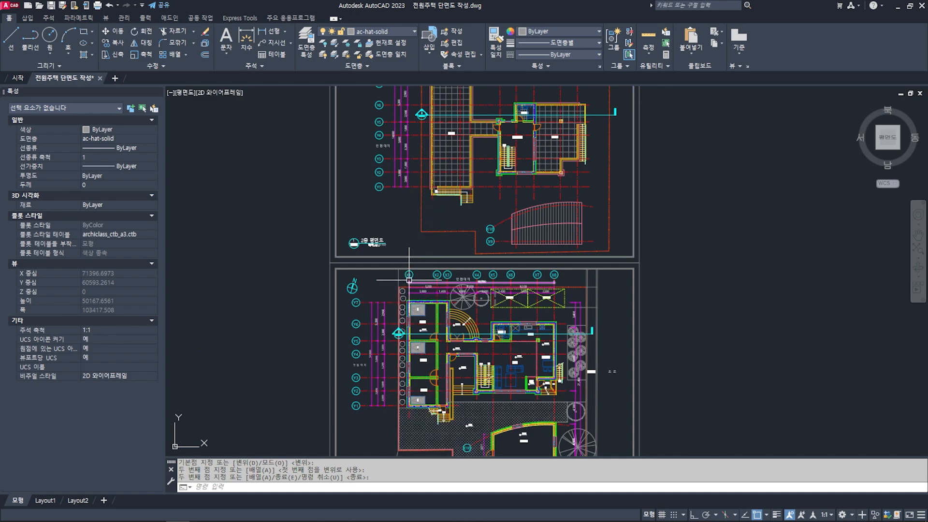
pyautogui.moveTo(414, 191); pyautogui.dragTo(410, 319, button='middle')
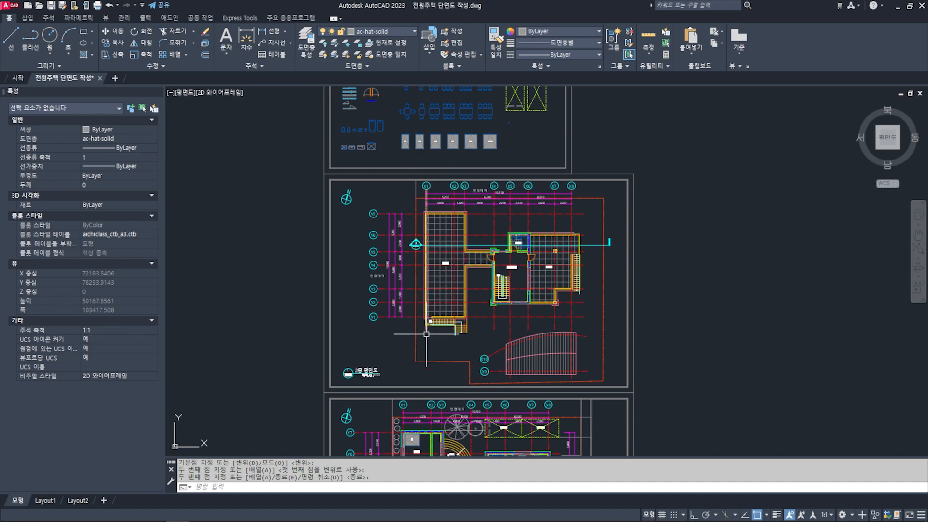
pyautogui.moveTo(422, 322); pyautogui.dragTo(425, 300, button='middle')
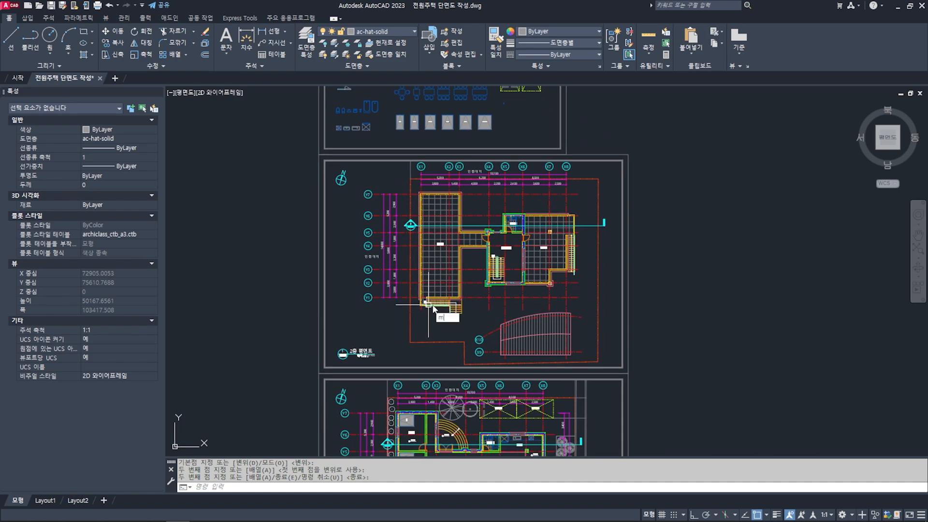
pyautogui.press('Escape')
pyautogui.write('l')
pyautogui.press('Return')
pyautogui.moveTo(426, 350); pyautogui.dragTo(425, 336, button='middle')
pyautogui.scroll(6, 387, 355)
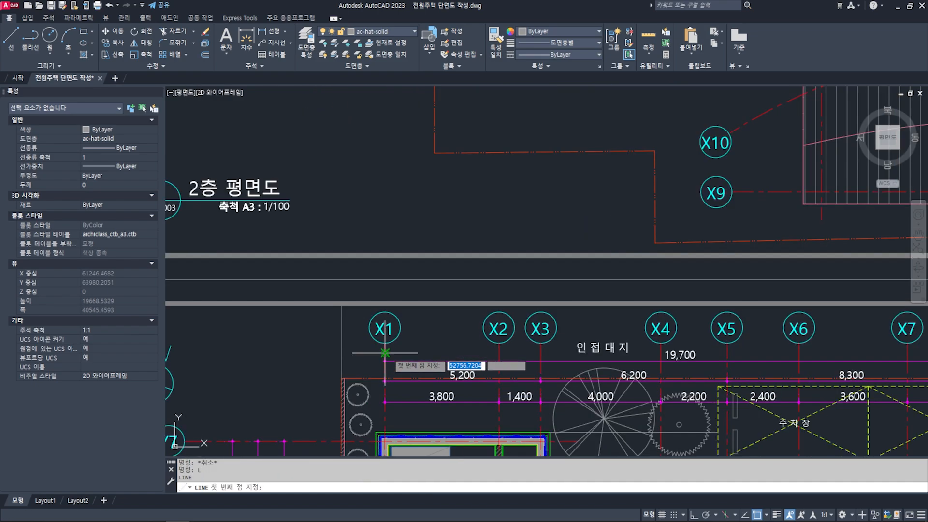
pyautogui.scroll(2, 387, 350)
pyautogui.click(383, 339)
pyautogui.scroll(-8, 403, 339)
pyautogui.moveTo(414, 255); pyautogui.dragTo(418, 319, button='middle')
pyautogui.press('F8')
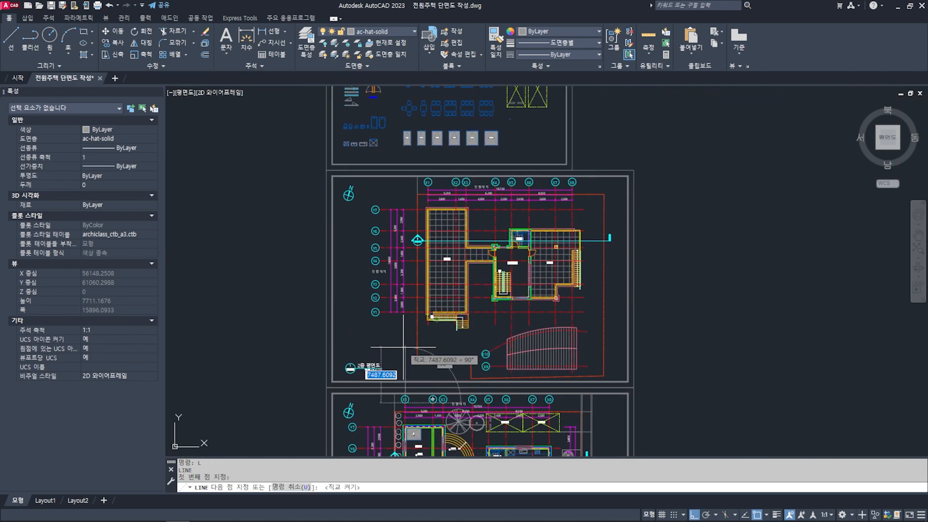
pyautogui.click(287, 178)
pyautogui.press('Escape')
pyautogui.press('Escape')
# - Move the whole second-floor plan with its sheet frame, excluding the guide line, so its X1 grid line lands on the guide line
pyautogui.moveTo(497, 273); pyautogui.dragTo(487, 273, button='middle')
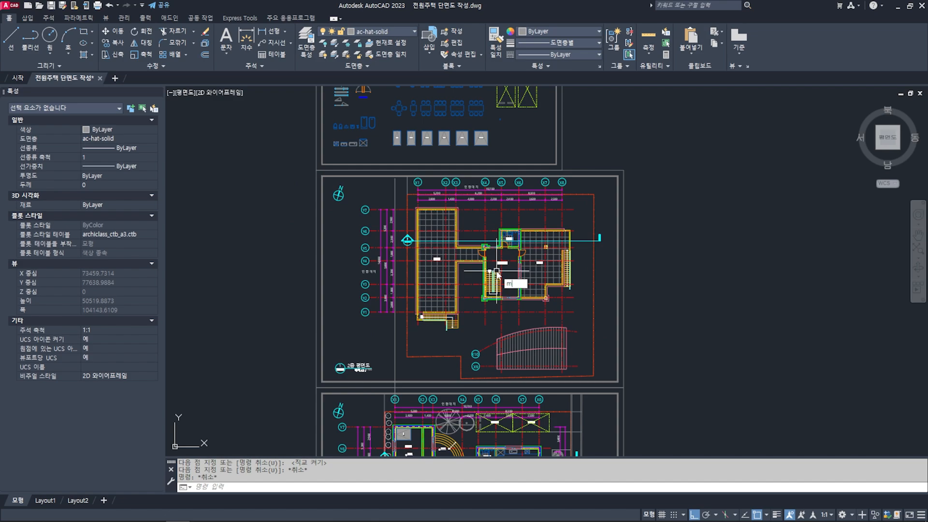
pyautogui.write('m')
pyautogui.press('Return')
pyautogui.click(647, 381)
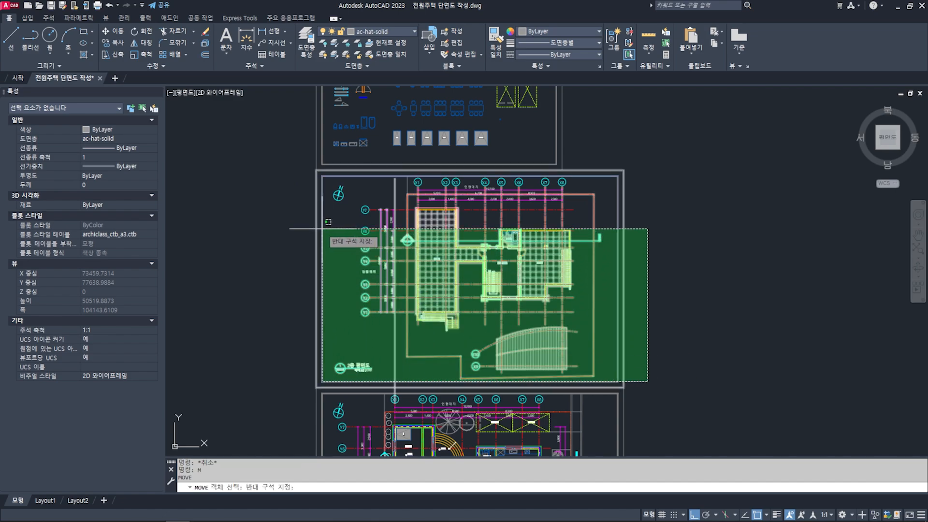
pyautogui.click(273, 175)
pyautogui.scroll(4, 386, 196)
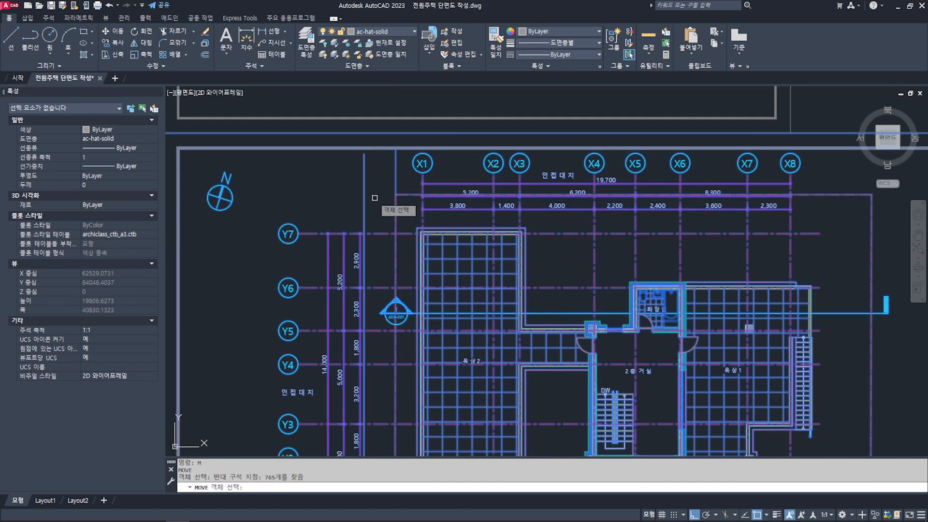
pyautogui.keyDown('shift'); pyautogui.click(371, 195); pyautogui.keyUp('shift')
pyautogui.scroll(6, 410, 182)
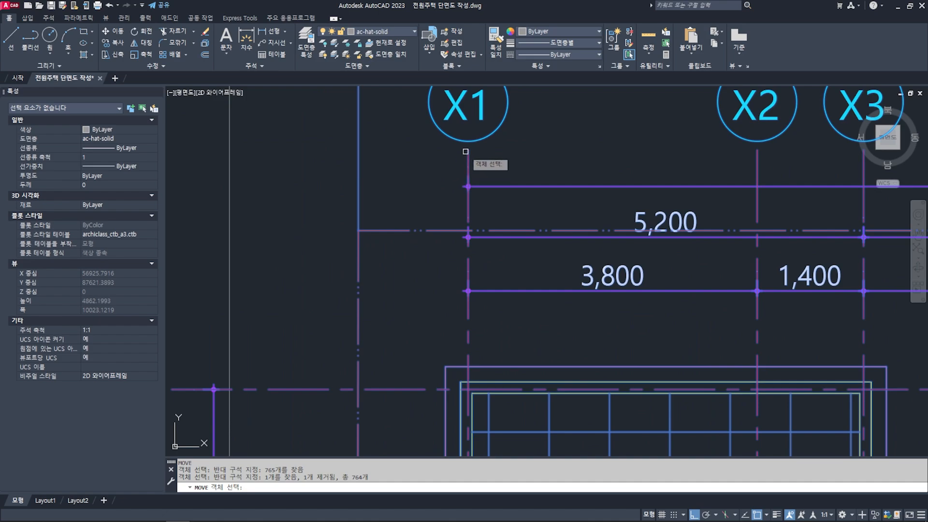
pyautogui.press('Return')
pyautogui.click(467, 149)
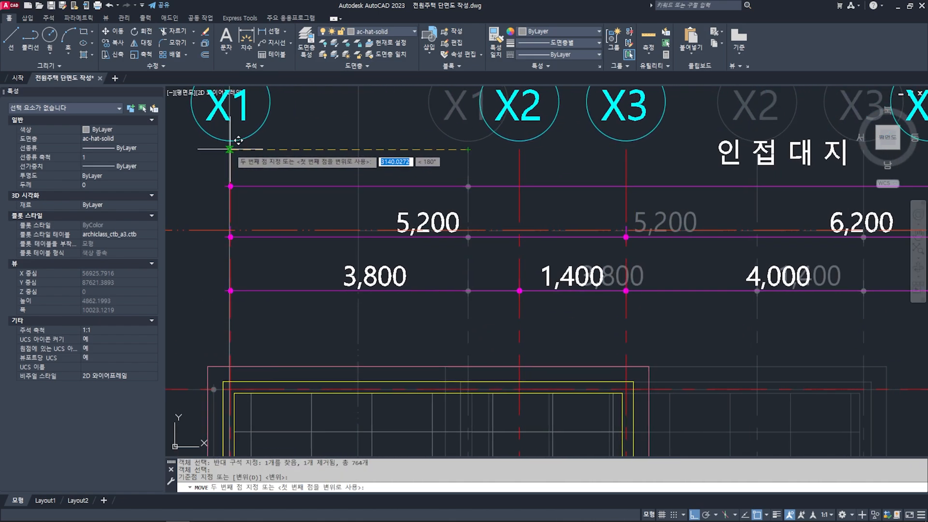
pyautogui.press('Escape')
pyautogui.press('Escape')
# - Delete the vertical guide line running between the two floor plans
pyautogui.scroll(-10, 290, 179)
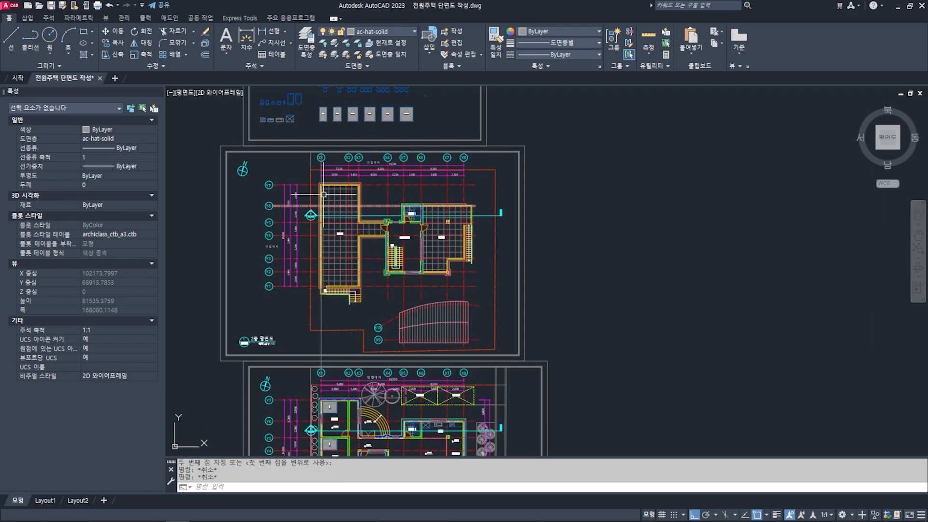
pyautogui.scroll(4, 323, 179)
pyautogui.scroll(-4, 316, 138)
pyautogui.moveTo(316, 294); pyautogui.dragTo(319, 200, button='middle')
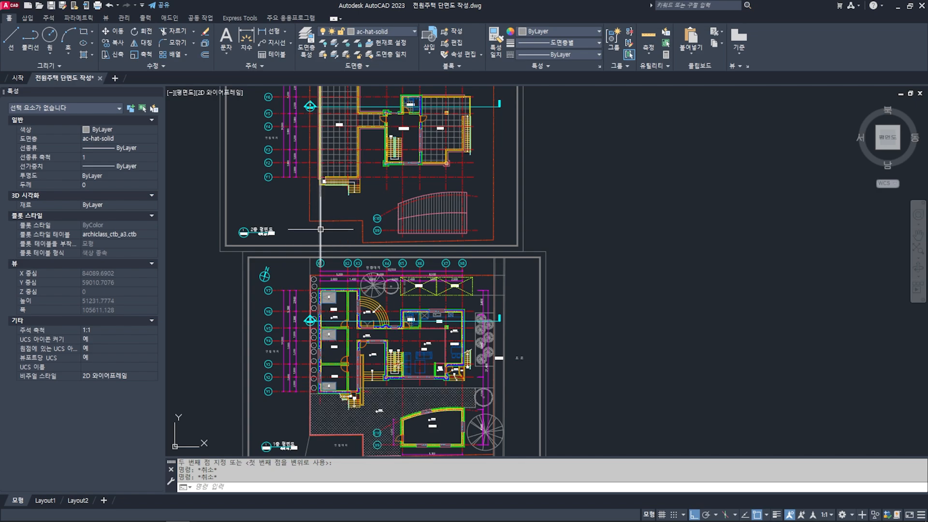
pyautogui.click(320, 229)
pyautogui.press('Delete')
# - Examine the finished cross-section sheet as a reference, looking over its X1–X8 grid lines, bathroom and roof area, and floor levels
pyautogui.scroll(-2, 334, 241)
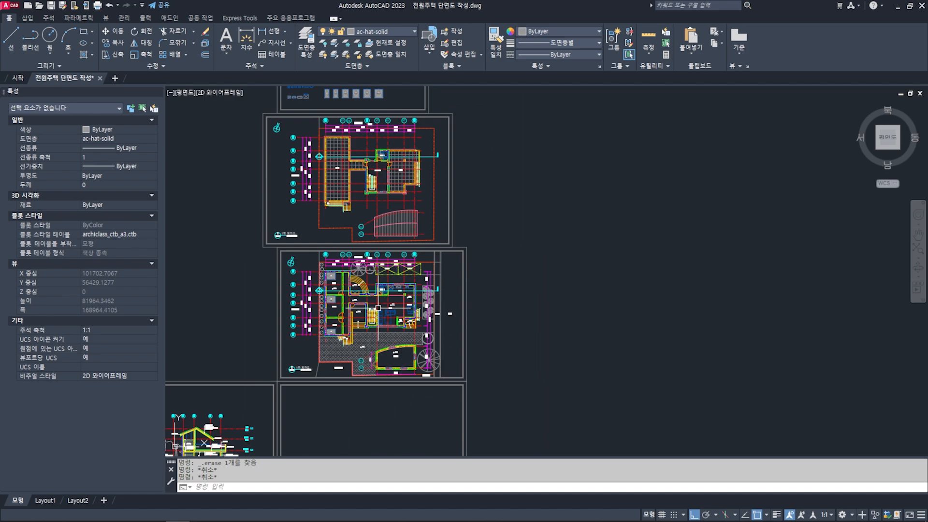
pyautogui.moveTo(339, 381)
pyautogui.mouseDown(button='middle')
pyautogui.moveTo(398, 280)
pyautogui.moveTo(436, 246)
pyautogui.mouseUp(button='middle')
pyautogui.moveTo(394, 305); pyautogui.dragTo(418, 290, button='middle')
pyautogui.scroll(2, 407, 290)
pyautogui.scroll(5, 399, 296)
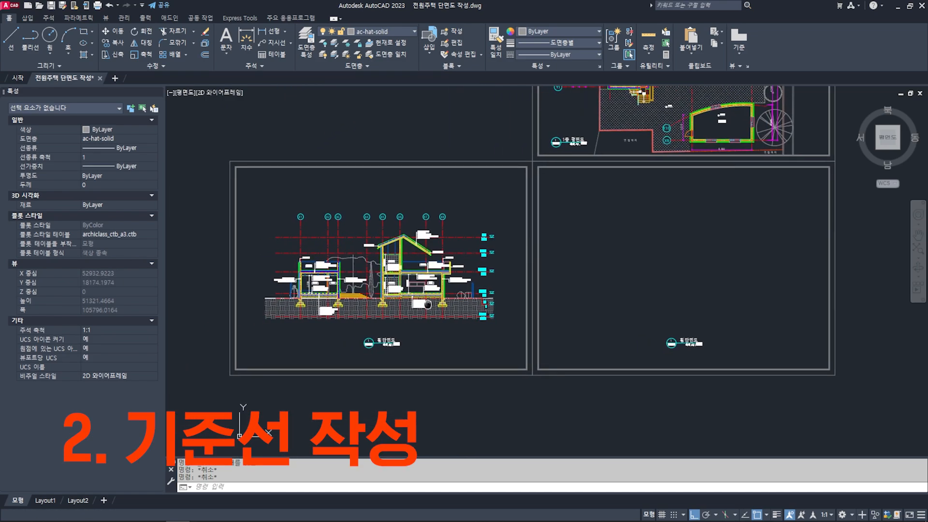
pyautogui.moveTo(398, 295)
pyautogui.mouseDown(button='middle')
pyautogui.moveTo(446, 334)
pyautogui.moveTo(489, 343)
pyautogui.mouseUp(button='middle')
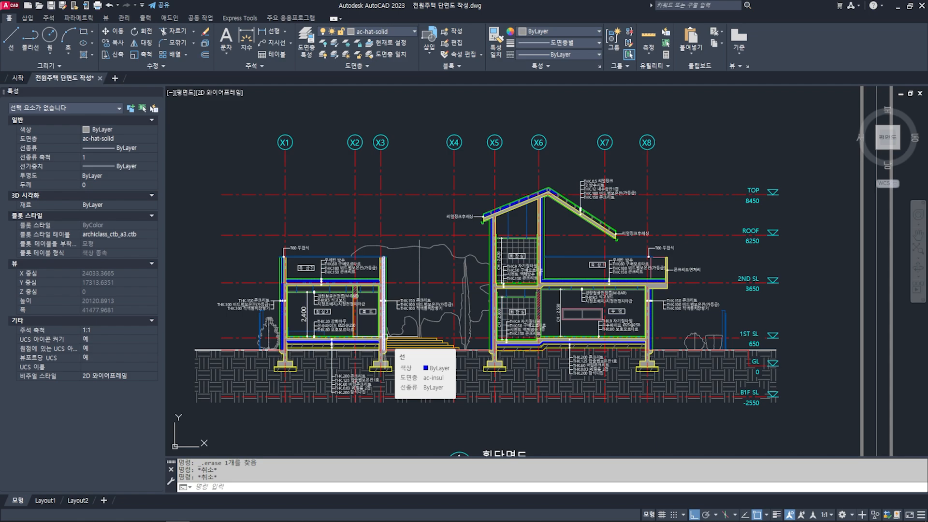
pyautogui.moveTo(489, 292); pyautogui.dragTo(489, 295, button='middle')
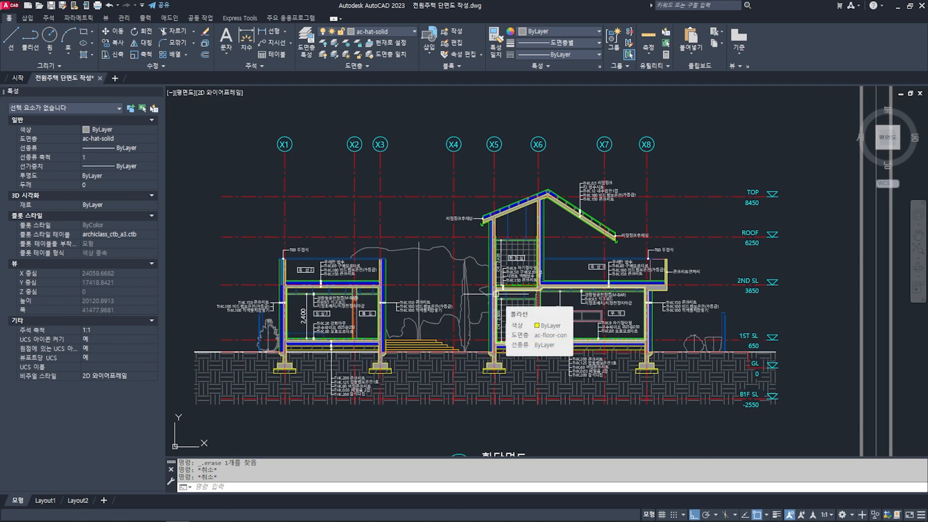
pyautogui.scroll(4, 519, 264)
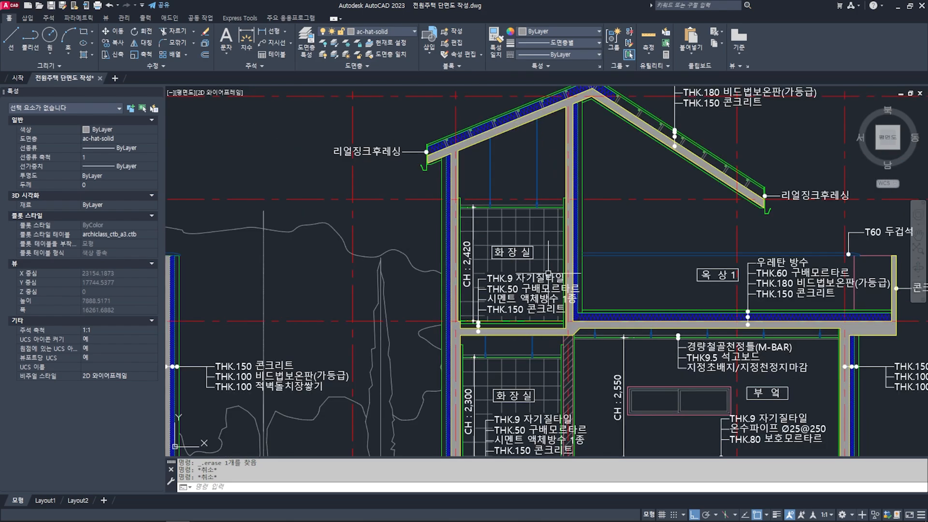
pyautogui.scroll(-5, 543, 294)
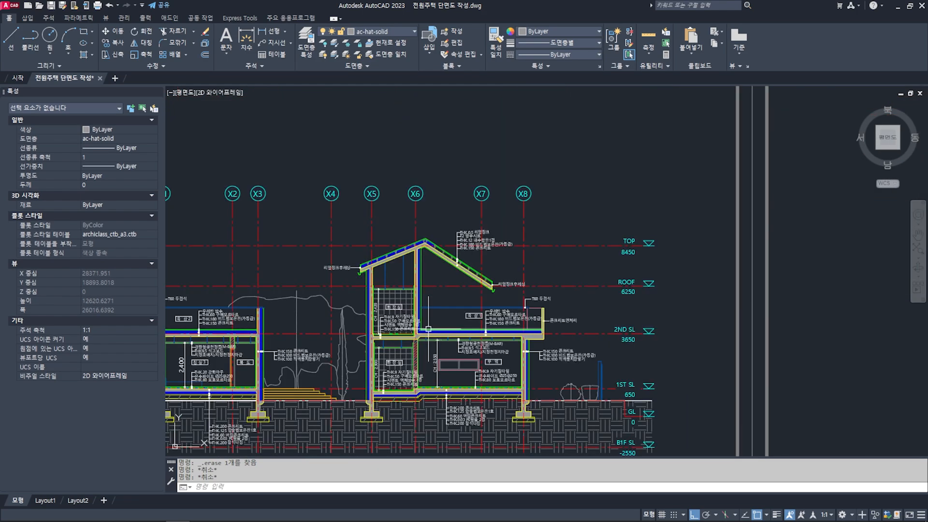
pyautogui.moveTo(501, 323)
pyautogui.mouseDown(button='middle')
pyautogui.moveTo(539, 273)
pyautogui.moveTo(553, 274)
pyautogui.mouseUp(button='middle')
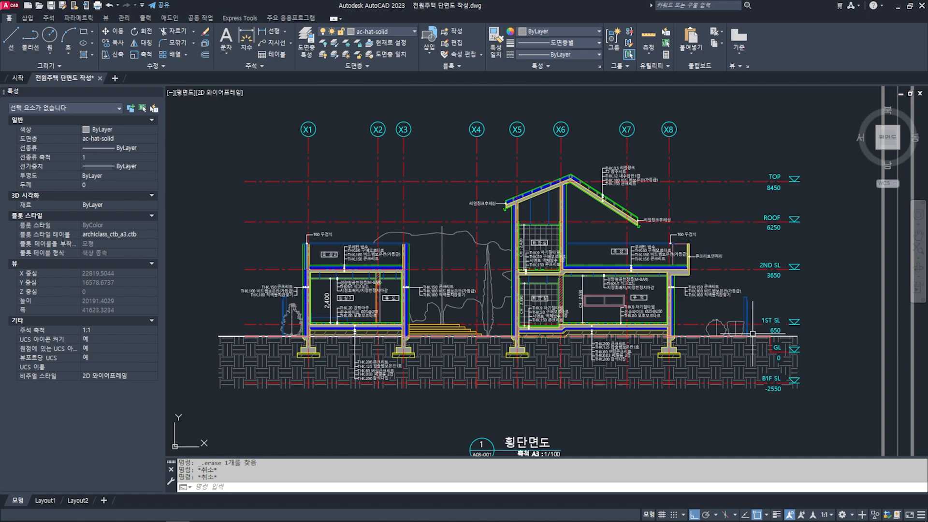
# - Inspect the level marks beside the finished section and check which slab surface the 1ST SL line meets at the kitchen's outer wall
pyautogui.scroll(4, 752, 327)
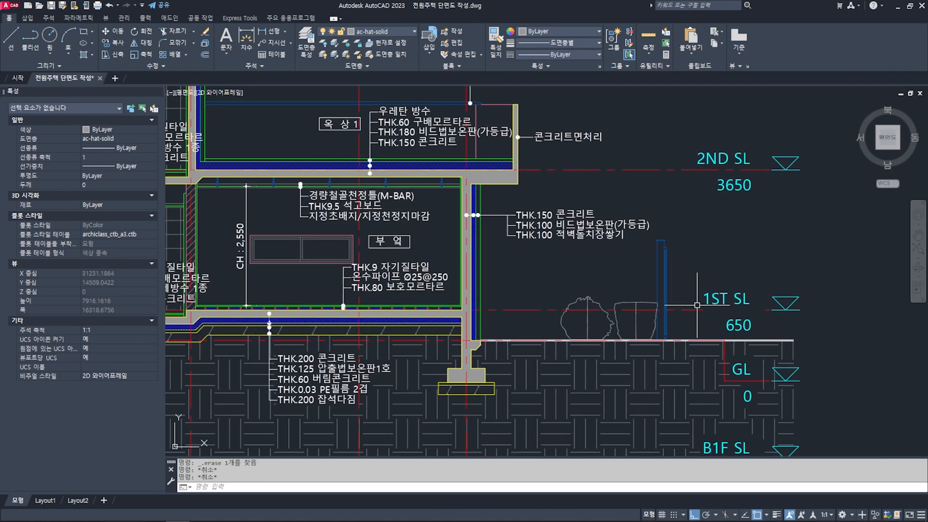
pyautogui.scroll(-5, 677, 309)
pyautogui.scroll(3, 657, 314)
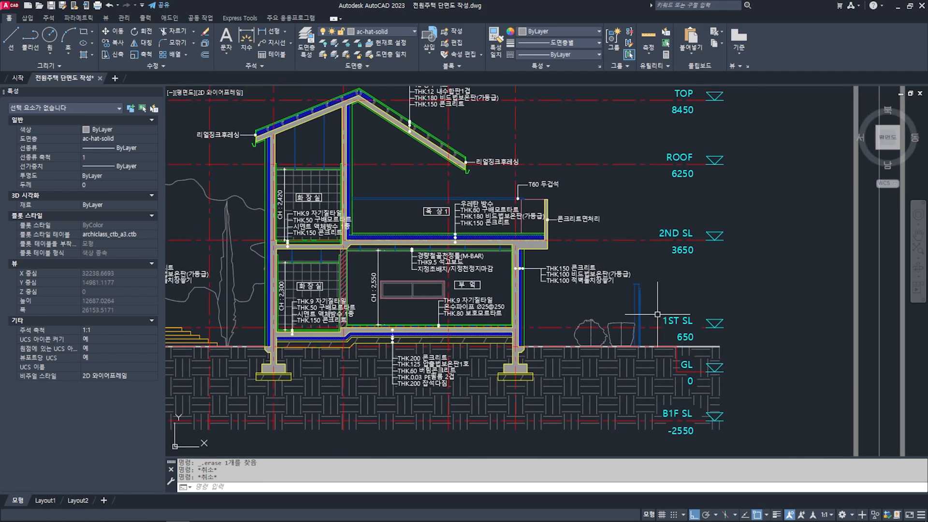
pyautogui.moveTo(673, 235); pyautogui.dragTo(693, 281, button='middle')
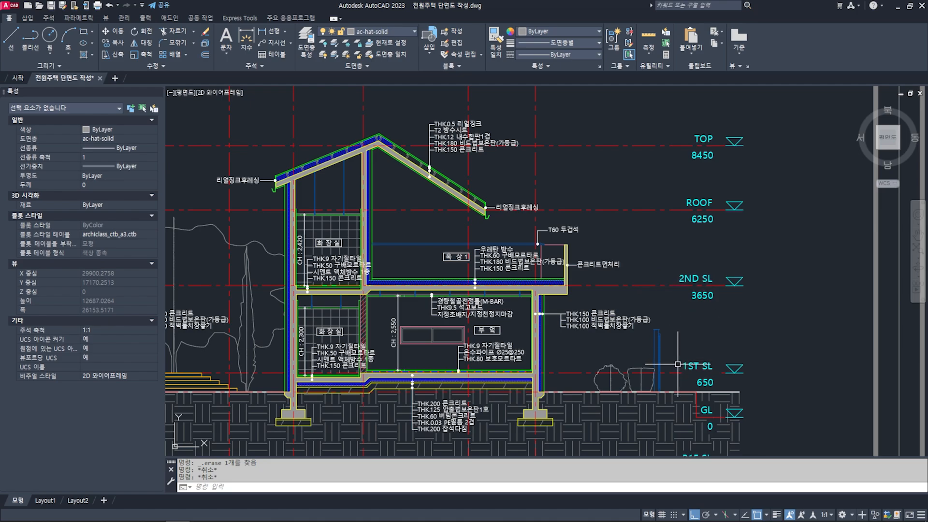
pyautogui.moveTo(669, 280); pyautogui.dragTo(667, 260, button='middle')
pyautogui.moveTo(660, 320); pyautogui.dragTo(671, 287, button='middle')
pyautogui.scroll(2, 711, 315)
pyautogui.moveTo(614, 324); pyautogui.dragTo(656, 317, button='middle')
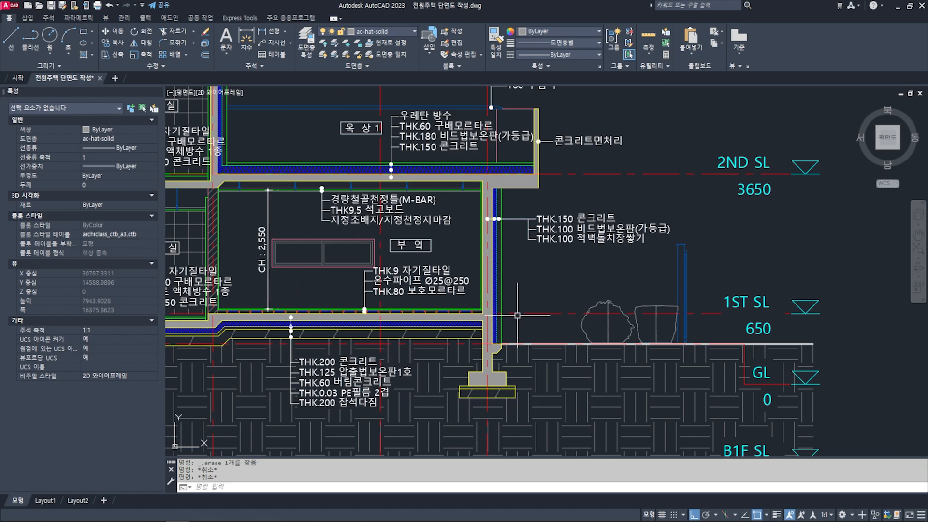
pyautogui.moveTo(556, 319); pyautogui.dragTo(602, 316, button='middle')
pyautogui.scroll(6, 617, 315)
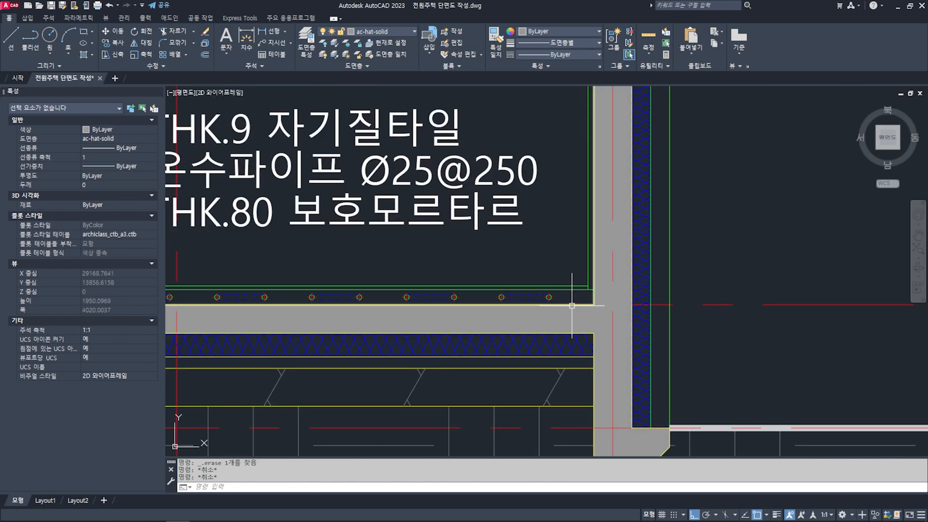
pyautogui.scroll(-7, 659, 306)
pyautogui.scroll(2, 607, 310)
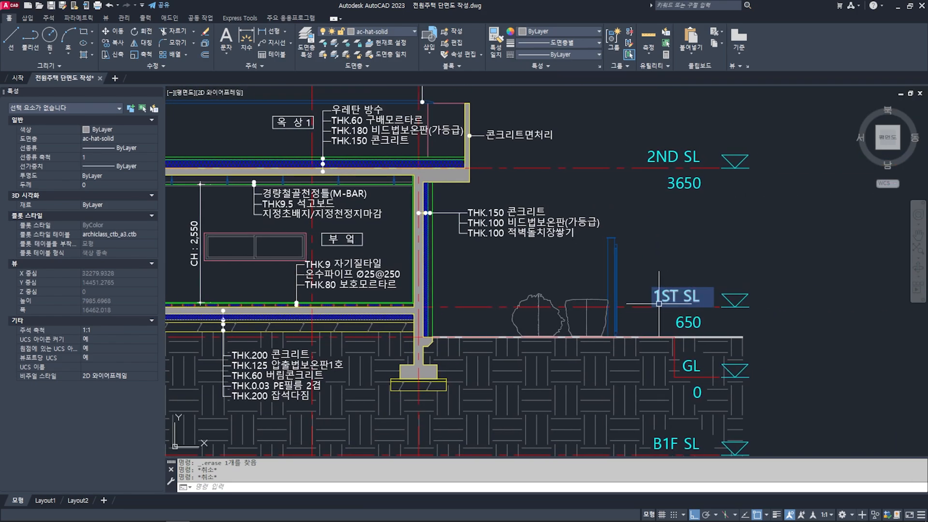
# - Draw a horizontal ground line about 33840 long across the empty section sheet, above its drawing title
pyautogui.scroll(-4, 658, 303)
pyautogui.scroll(-3, 659, 303)
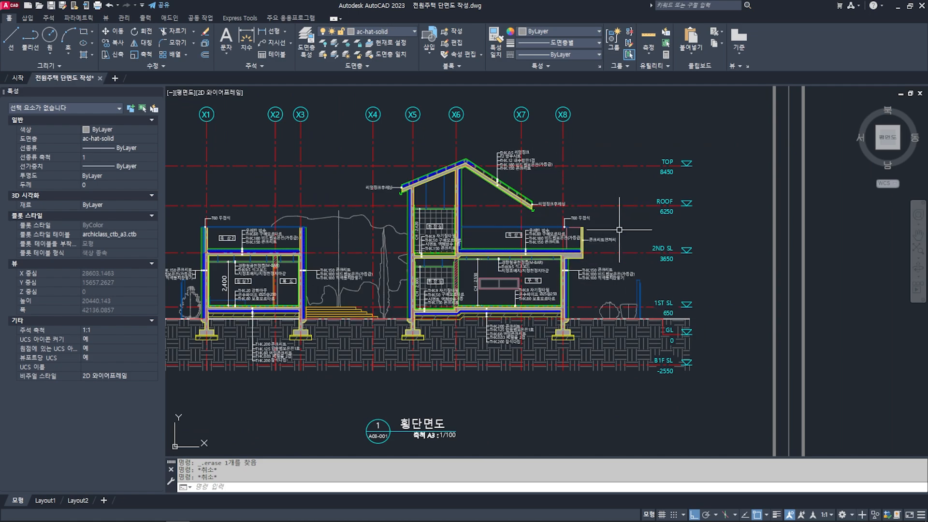
pyautogui.scroll(-4, 619, 230)
pyautogui.write('l')
pyautogui.press('Return')
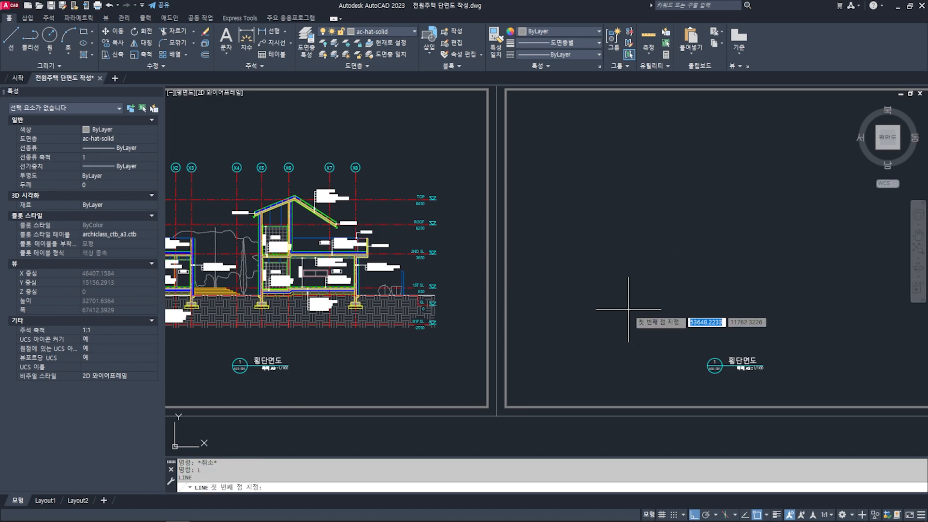
pyautogui.moveTo(628, 309); pyautogui.dragTo(568, 302, button='middle')
pyautogui.click(486, 286)
pyautogui.moveTo(671, 303); pyautogui.dragTo(576, 303, button='middle')
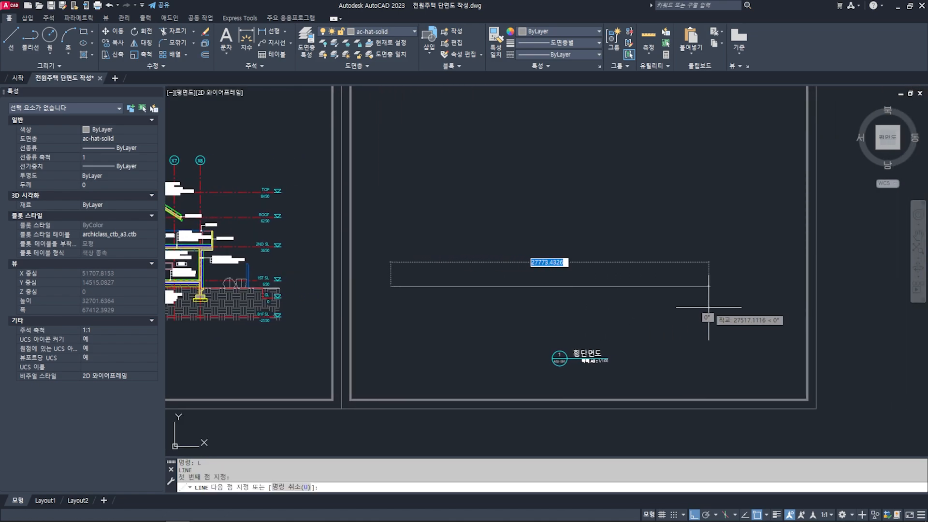
pyautogui.click(772, 286)
pyautogui.press('Escape')
pyautogui.press('Escape')
pyautogui.moveTo(642, 310); pyautogui.dragTo(675, 310, button='middle')
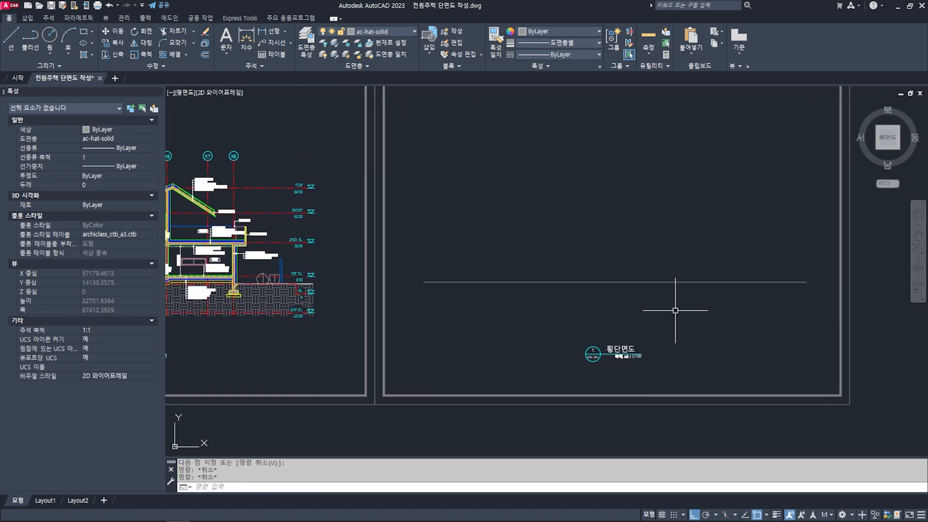
# - Assign the new ground line to the ac-poly line layer and make ac-Ref the current layer
pyautogui.click(628, 313)
pyautogui.click(579, 255)
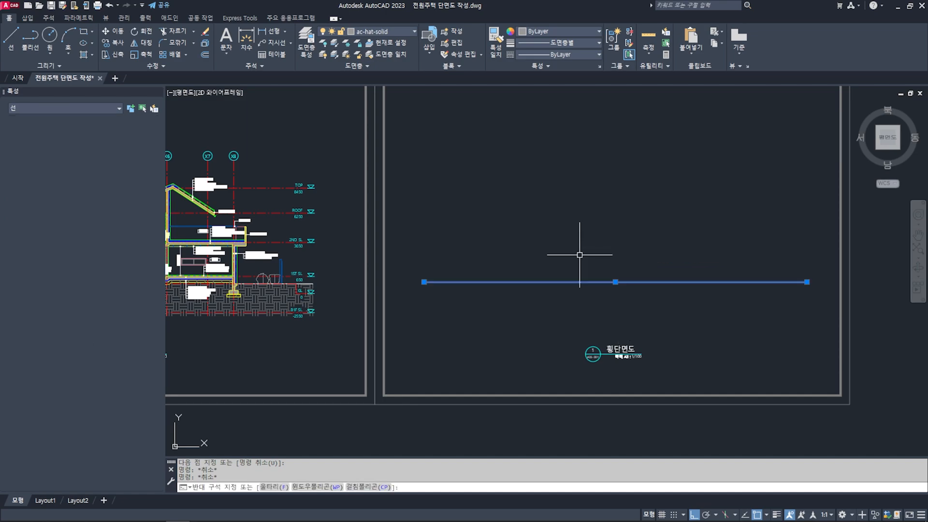
pyautogui.click(381, 35)
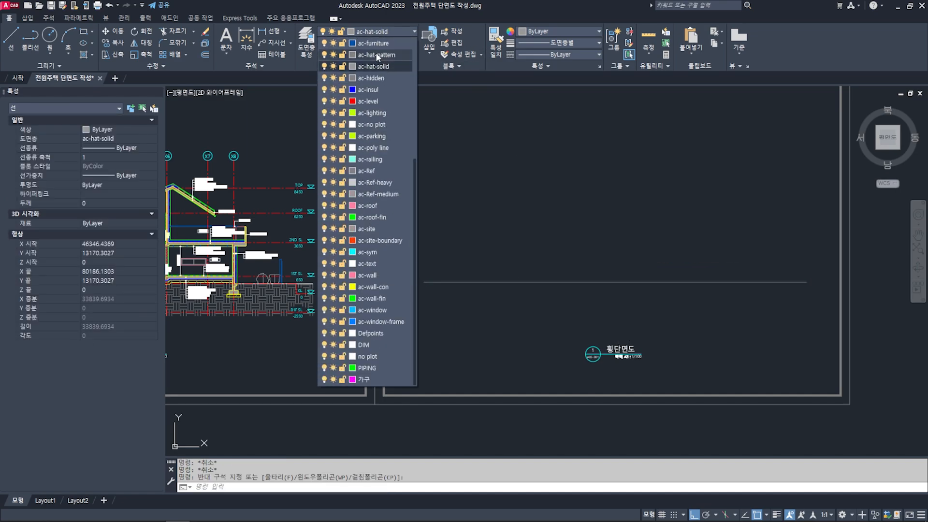
pyautogui.scroll(4, 377, 261)
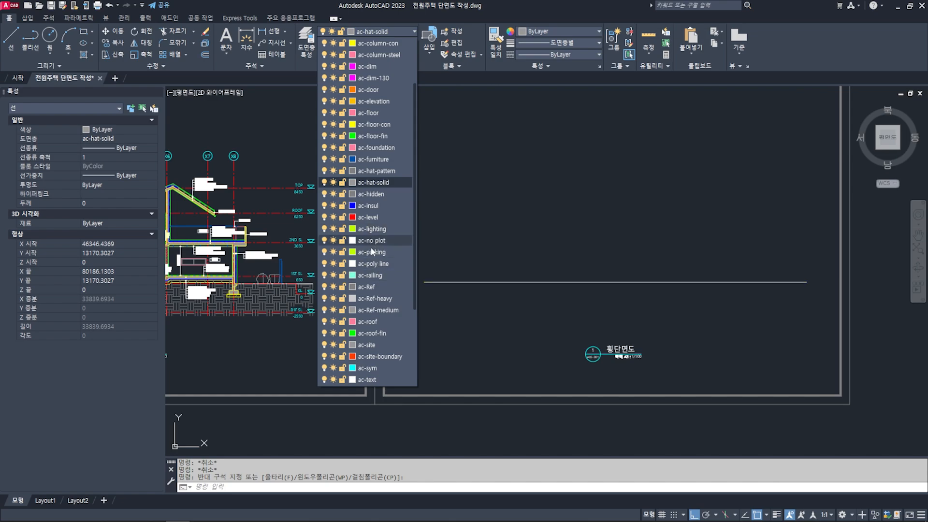
pyautogui.click(374, 263)
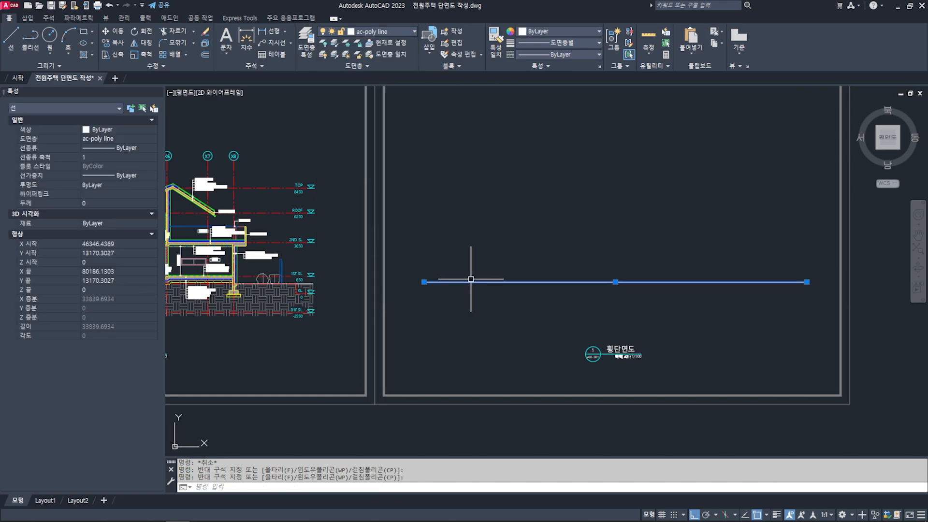
pyautogui.moveTo(532, 268)
pyautogui.mouseDown(button='middle')
pyautogui.moveTo(575, 272)
pyautogui.moveTo(564, 265)
pyautogui.mouseUp(button='middle')
pyautogui.press('Escape')
pyautogui.press('Escape')
pyautogui.click(393, 35)
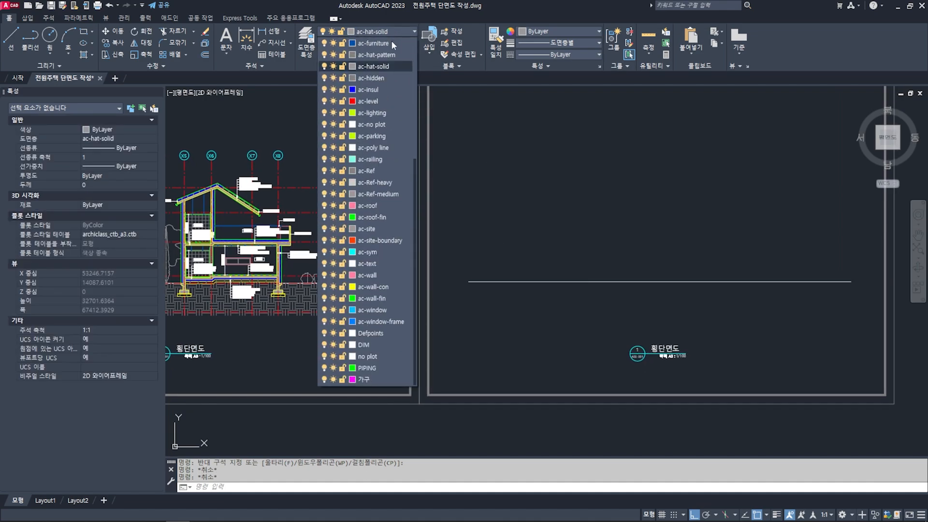
pyautogui.click(373, 172)
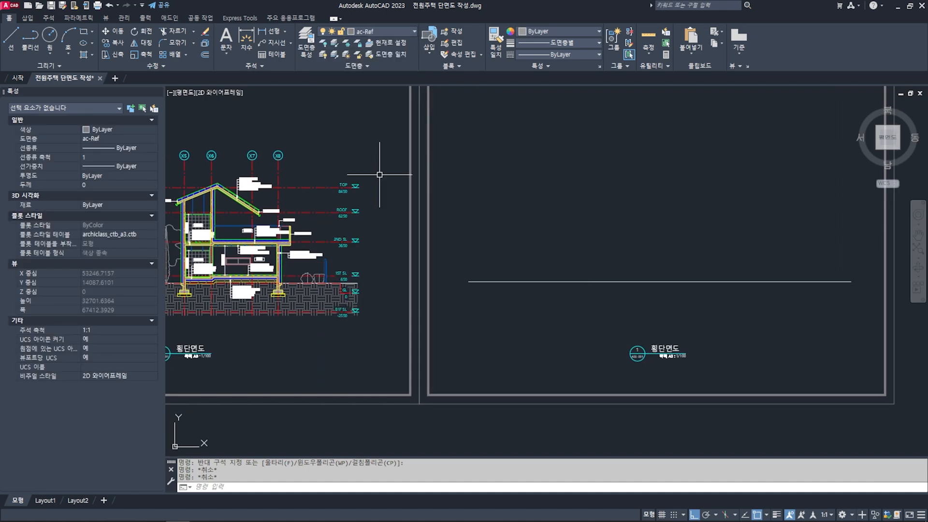
# - Compare the new ground line with the finished section and check the 1ST SL level mark
pyautogui.moveTo(611, 247); pyautogui.dragTo(574, 218, button='middle')
pyautogui.click(623, 259)
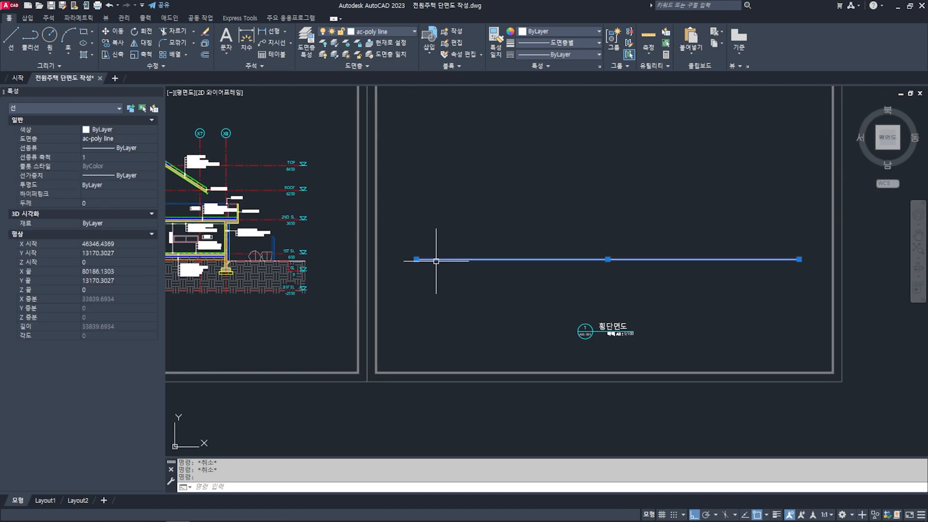
pyautogui.scroll(1, 502, 263)
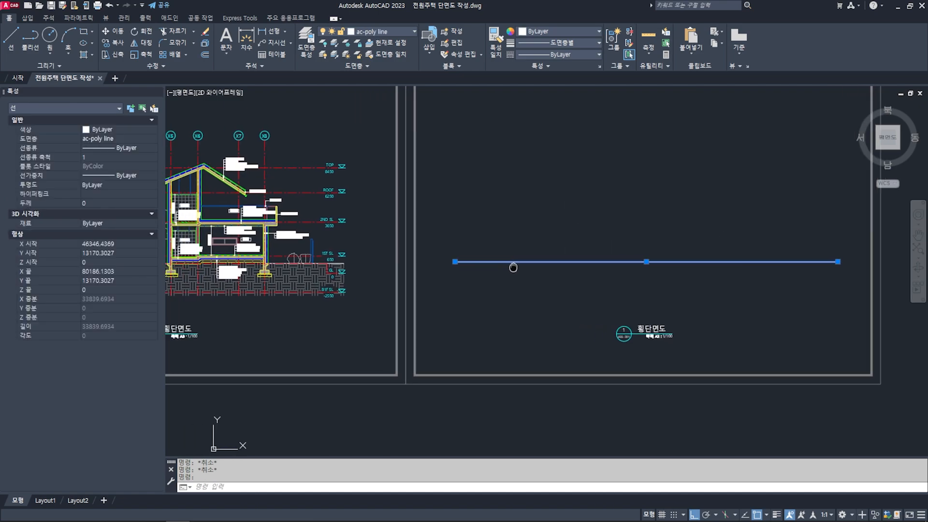
pyautogui.scroll(2, 369, 259)
pyautogui.scroll(2, 333, 300)
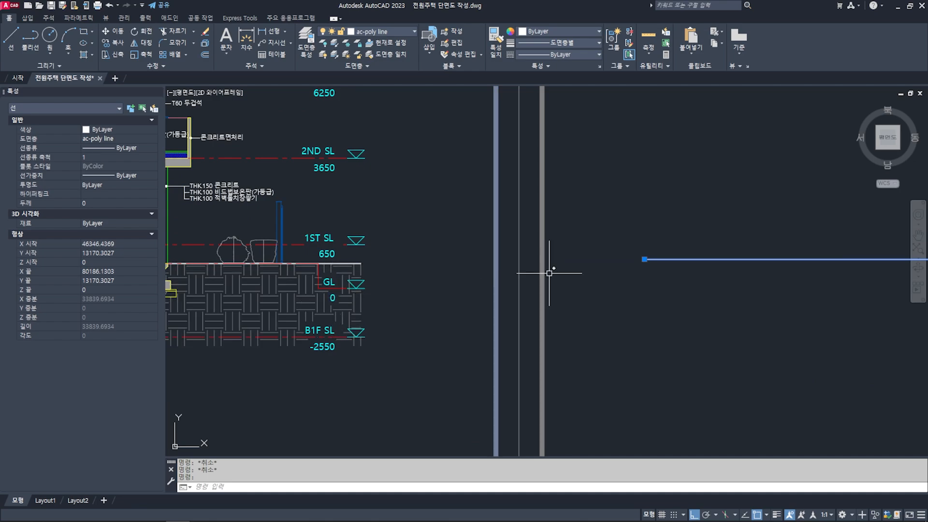
pyautogui.scroll(-5, 548, 273)
pyautogui.scroll(1, 502, 257)
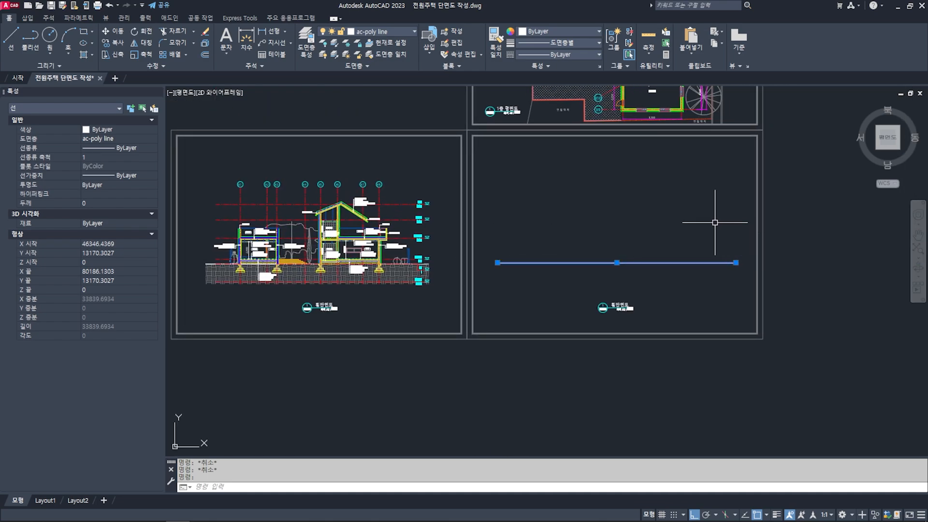
pyautogui.moveTo(686, 212); pyautogui.dragTo(682, 226, button='middle')
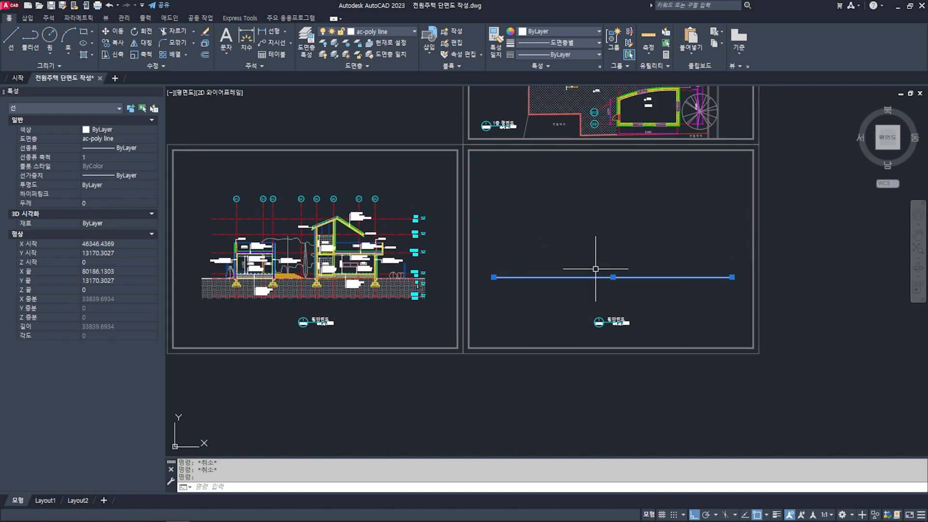
pyautogui.scroll(3, 403, 267)
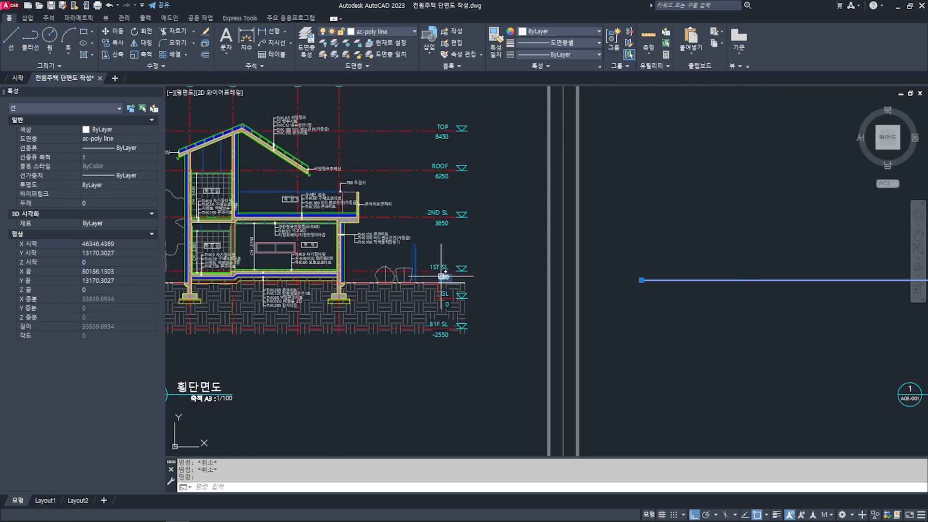
pyautogui.scroll(-4, 440, 276)
pyautogui.scroll(1, 631, 263)
pyautogui.press('Escape')
pyautogui.press('Escape')
pyautogui.scroll(6, 348, 271)
pyautogui.scroll(-3, 384, 287)
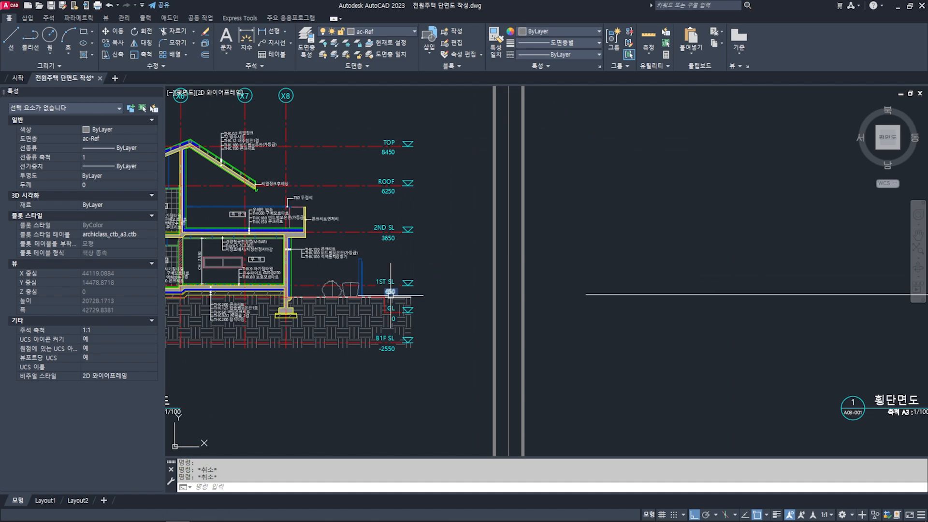
# - Offset the ground line 650 upward to create the first-floor slab level line
pyautogui.scroll(-2, 574, 284)
pyautogui.write('o')
pyautogui.press('Return')
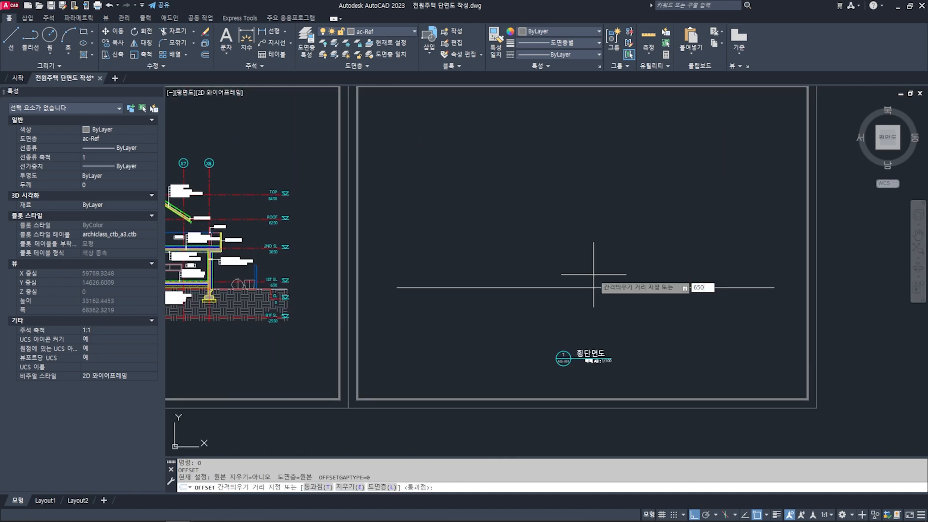
pyautogui.press('Return')
pyautogui.click(598, 287)
pyautogui.click(594, 242)
pyautogui.moveTo(595, 259); pyautogui.dragTo(607, 256, button='middle')
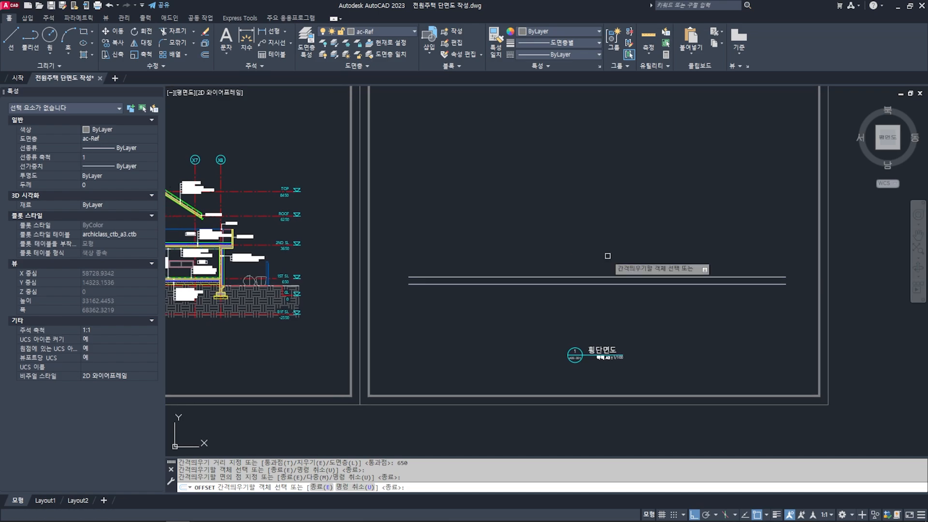
pyautogui.press('Return')
pyautogui.write('o')
pyautogui.press('Return')
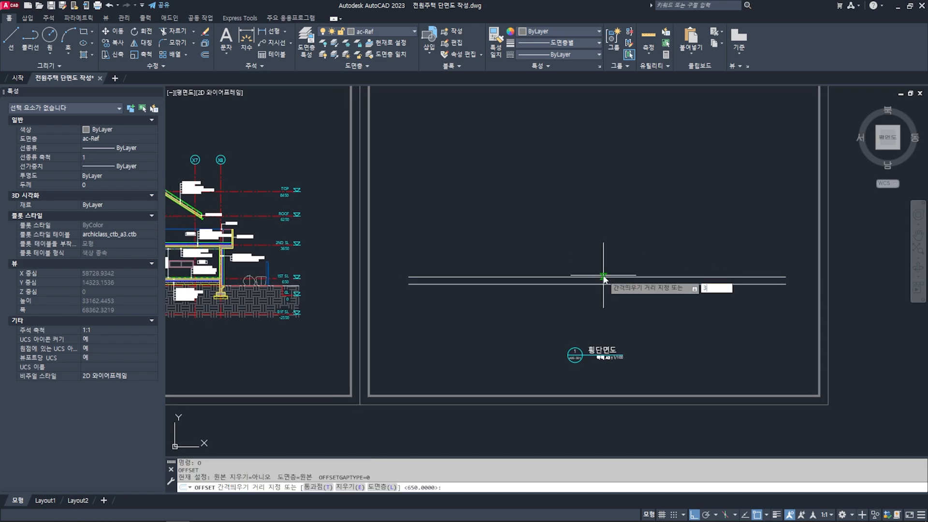
pyautogui.press('Return')
pyautogui.click(600, 276)
pyautogui.click(601, 207)
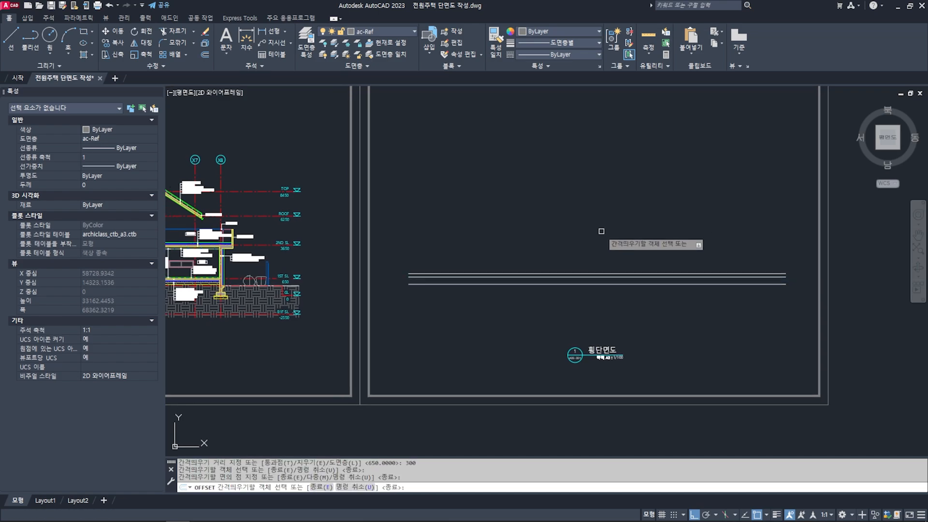
pyautogui.press('Return')
pyautogui.click(604, 274)
pyautogui.press('Delete')
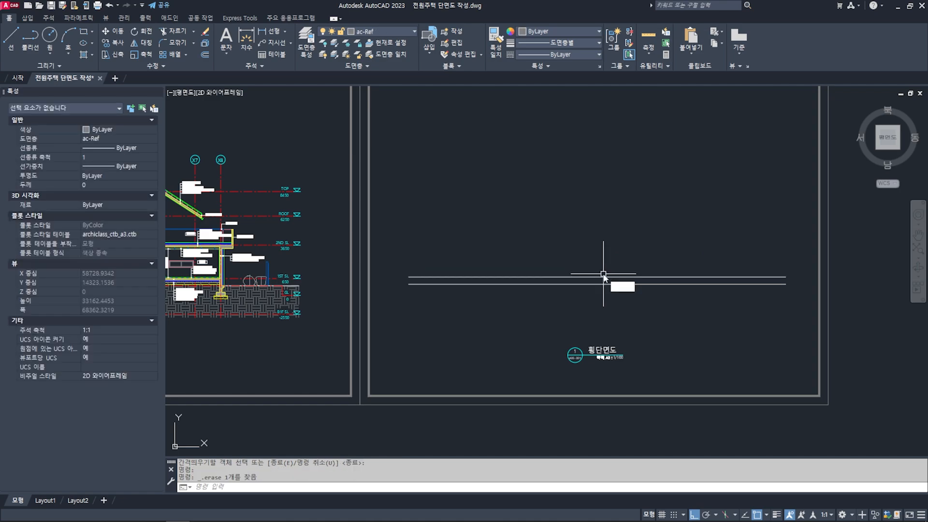
# - Offset the first-floor level line upward by 3000, and offset the resulting line upward by 3000 again
pyautogui.write('o')
pyautogui.press('Return')
pyautogui.write('3000')
pyautogui.press('Return')
pyautogui.click(602, 277)
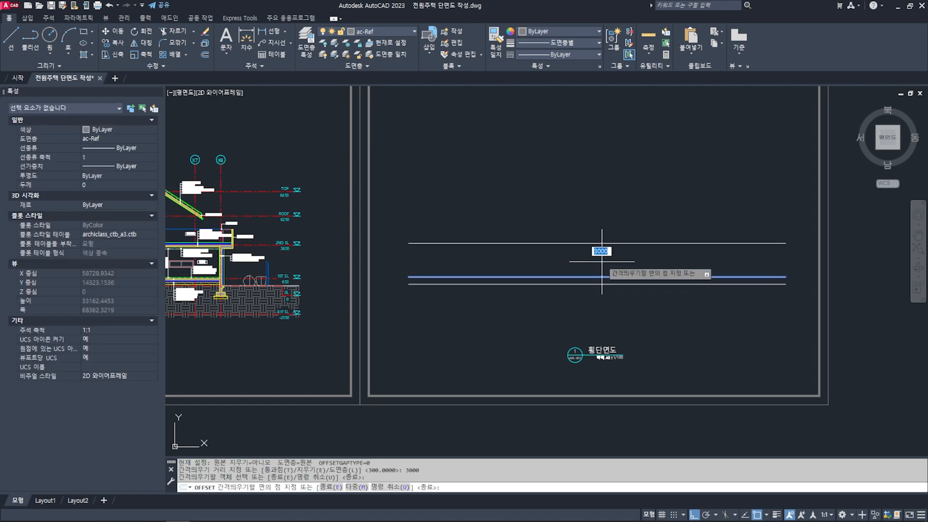
pyautogui.click(601, 249)
pyautogui.click(599, 243)
pyautogui.press('Escape')
pyautogui.press('Escape')
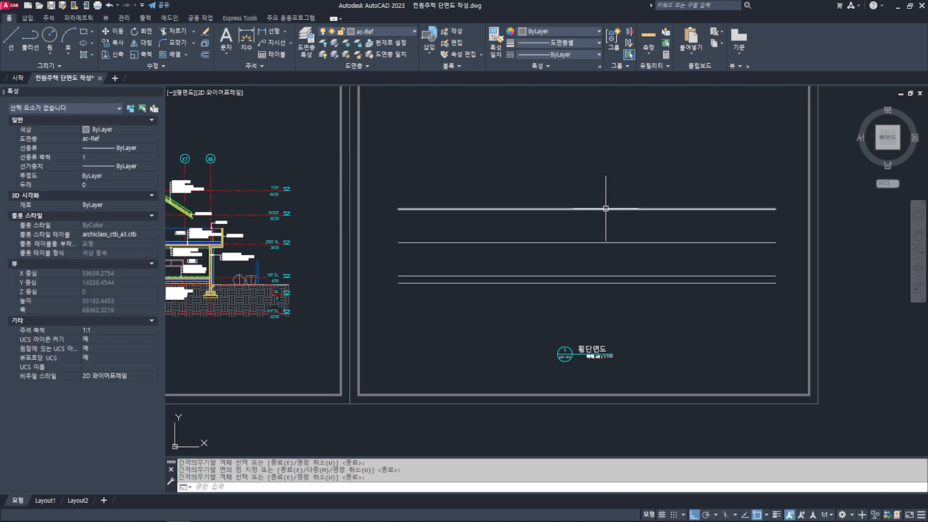
# - Review the offset level lines one by one, from the first-floor line up to the uppermost line
pyautogui.click(619, 275)
pyautogui.press('Escape')
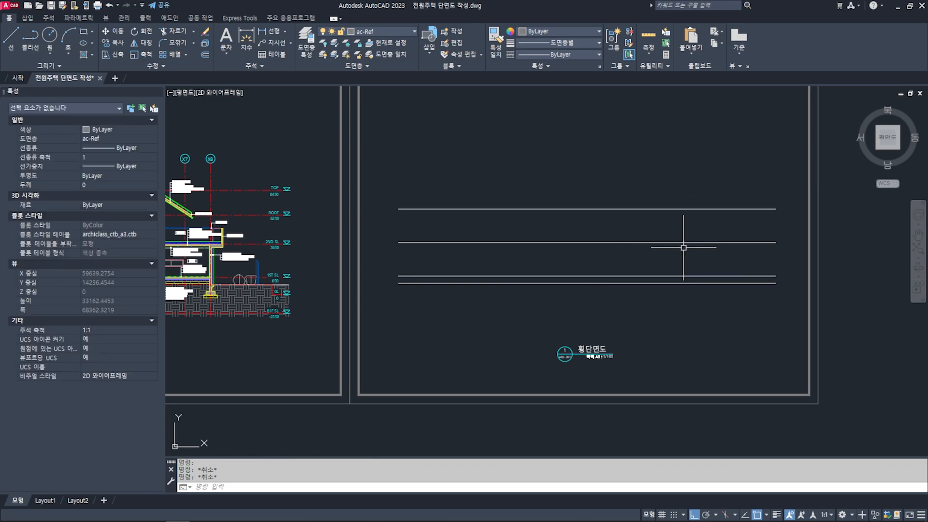
pyautogui.click(622, 242)
pyautogui.moveTo(650, 240); pyautogui.dragTo(681, 240, button='middle')
pyautogui.press('Escape')
pyautogui.click(676, 216)
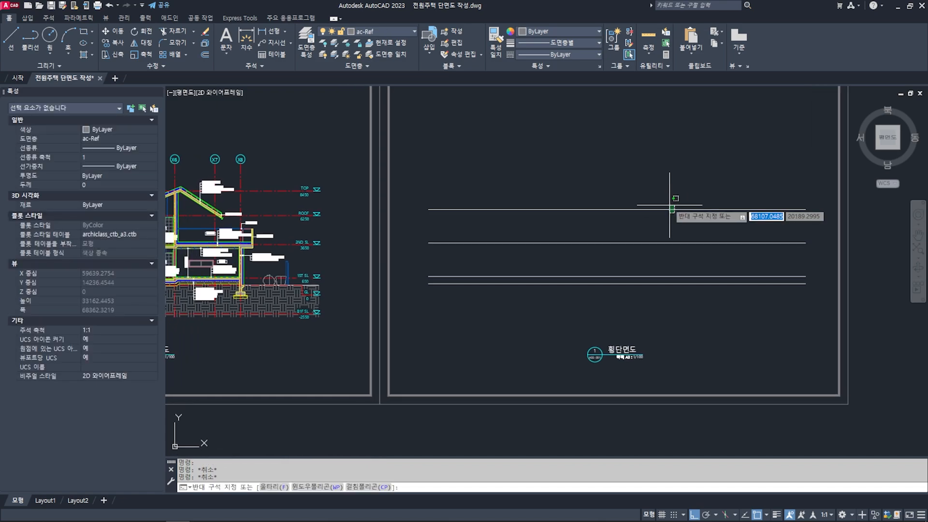
pyautogui.click(662, 198)
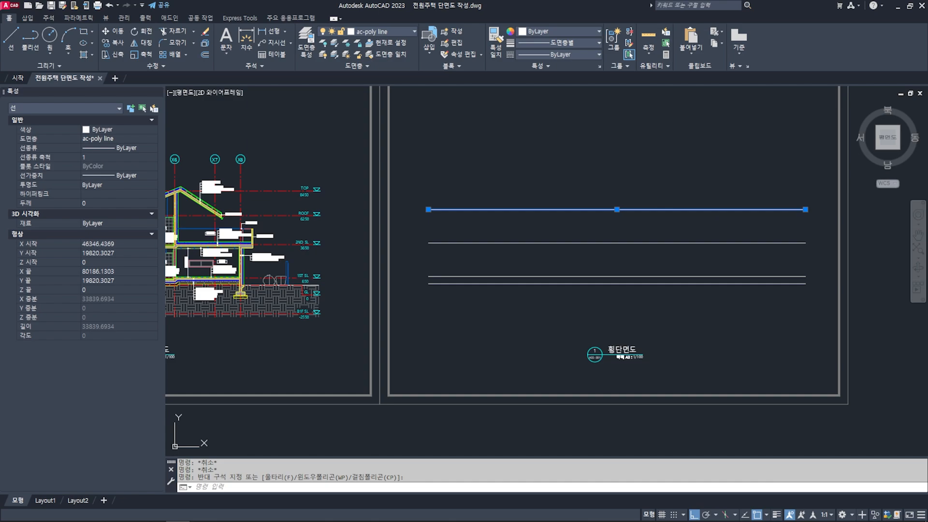
pyautogui.press('Escape')
# - Examine the TOP and ROOF level marks and the roof ridge on the finished section
pyautogui.scroll(4, 311, 199)
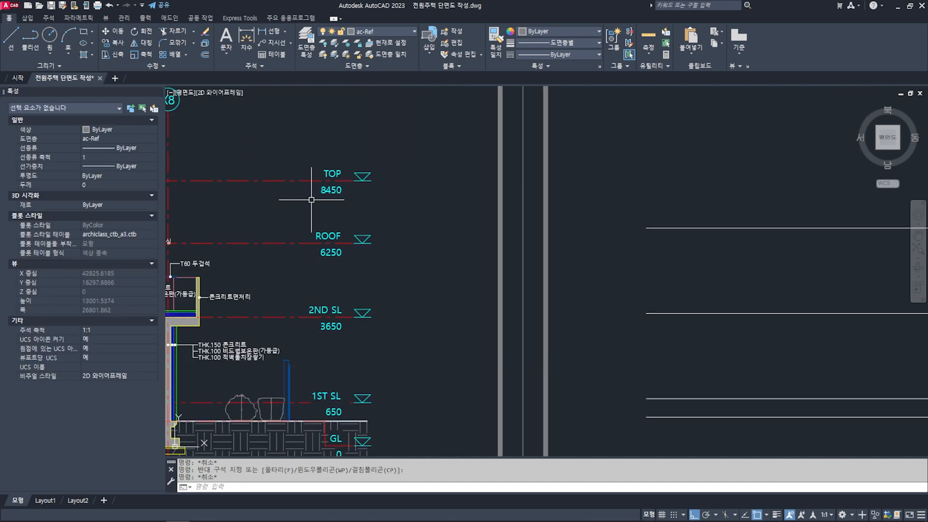
pyautogui.scroll(-1, 311, 199)
pyautogui.scroll(-2, 326, 199)
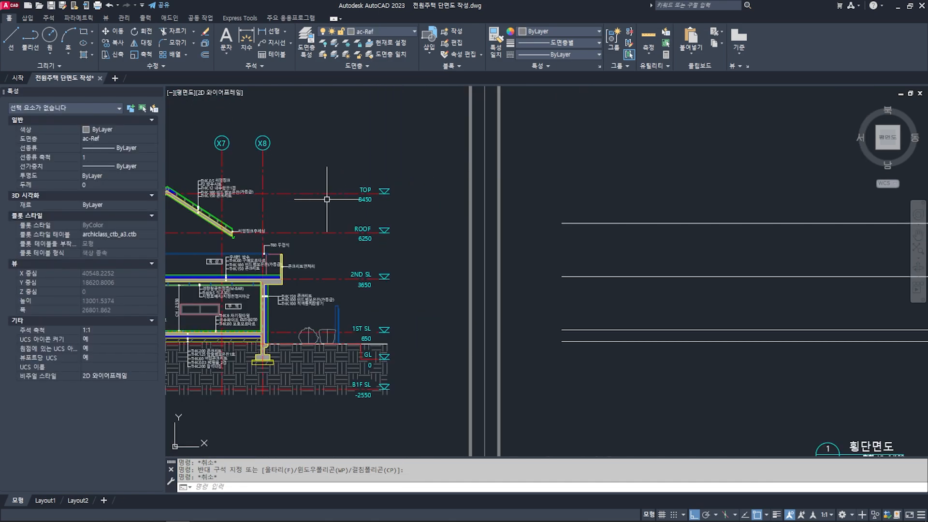
pyautogui.moveTo(327, 199); pyautogui.dragTo(510, 198, button='middle')
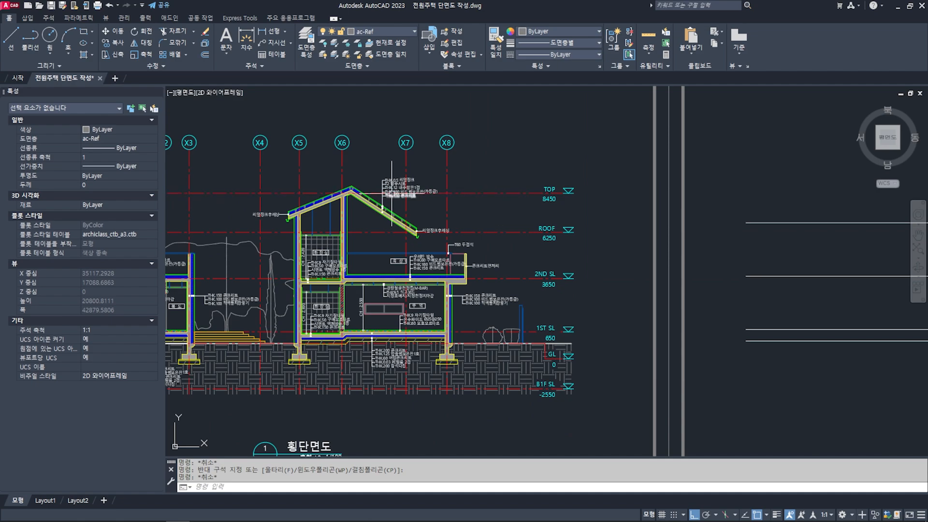
pyautogui.scroll(4, 364, 194)
pyautogui.moveTo(679, 257); pyautogui.dragTo(513, 259, button='middle')
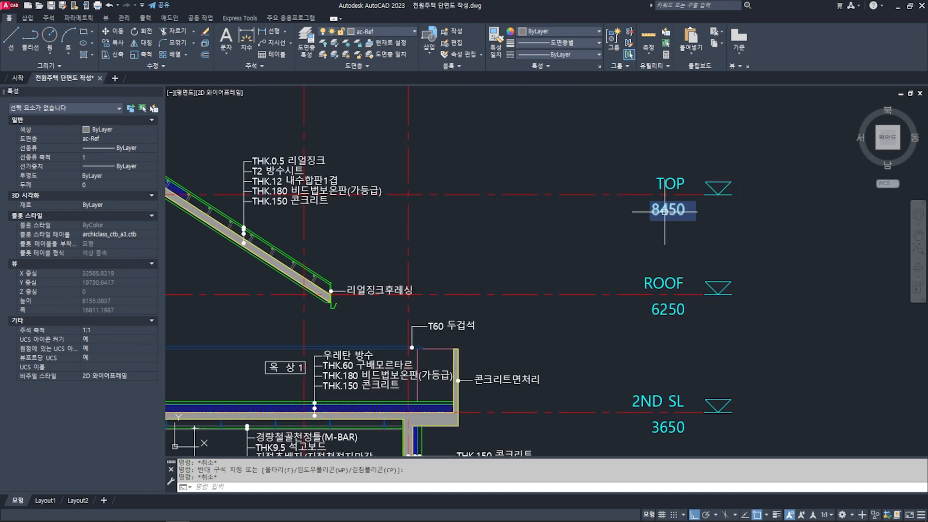
pyautogui.scroll(-6, 667, 212)
pyautogui.moveTo(667, 212); pyautogui.dragTo(302, 239, button='middle')
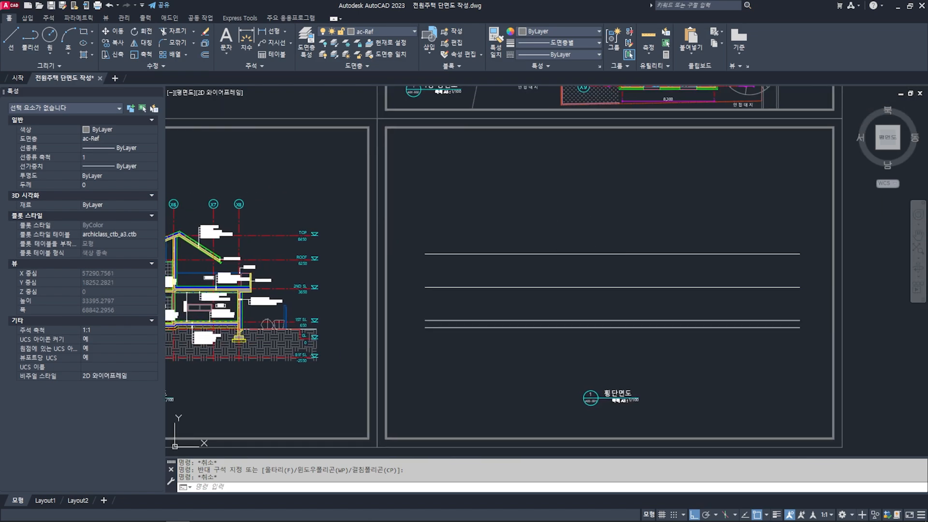
pyautogui.moveTo(588, 254); pyautogui.dragTo(568, 252, button='middle')
pyautogui.write('o')
pyautogui.press('Return')
pyautogui.write('220')
pyautogui.press('Return')
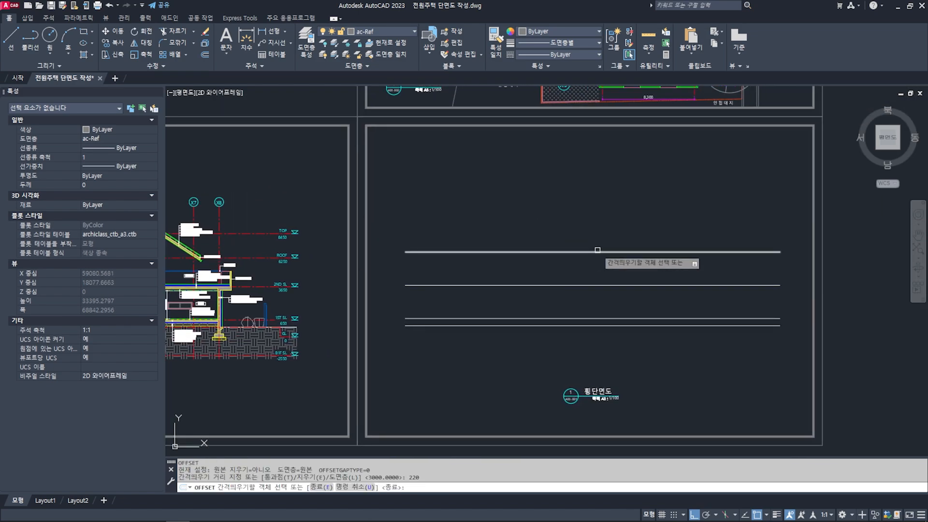
pyautogui.press('Escape')
pyautogui.press('Escape')
# - Offset the uppermost level line upward by the ROOF-to-TOP height difference to create the TOP level line
pyautogui.write('o')
pyautogui.press('Return')
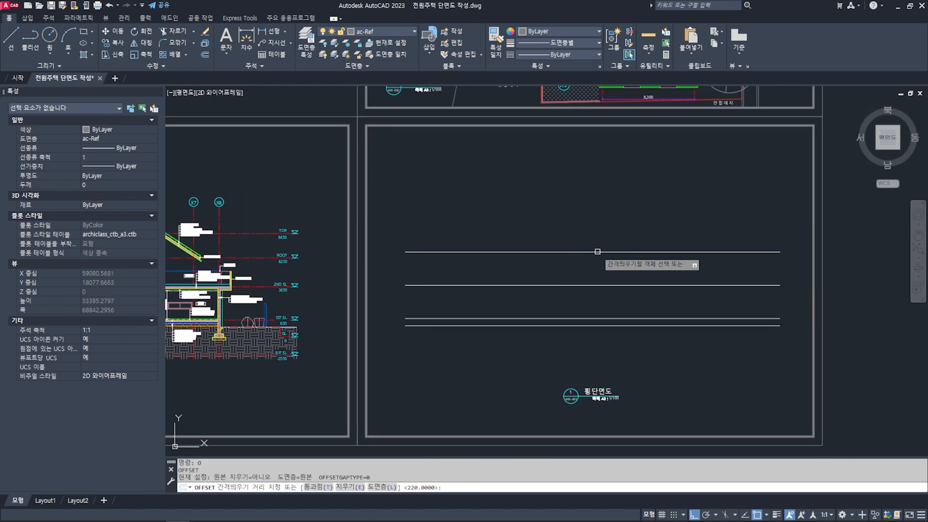
pyautogui.click(597, 251)
pyautogui.click(599, 208)
pyautogui.press('Escape')
pyautogui.press('Escape')
pyautogui.moveTo(603, 214); pyautogui.dragTo(598, 209, button='middle')
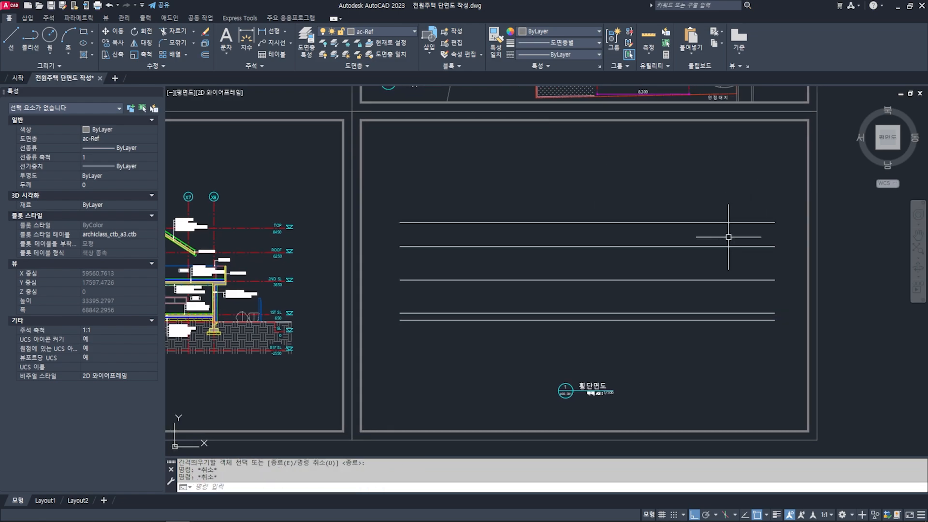
# - Move the four upper level lines on the empty section sheet to the ac-level layer, leaving out the ground line
pyautogui.scroll(4, 614, 312)
pyautogui.click(619, 322)
pyautogui.scroll(-4, 618, 317)
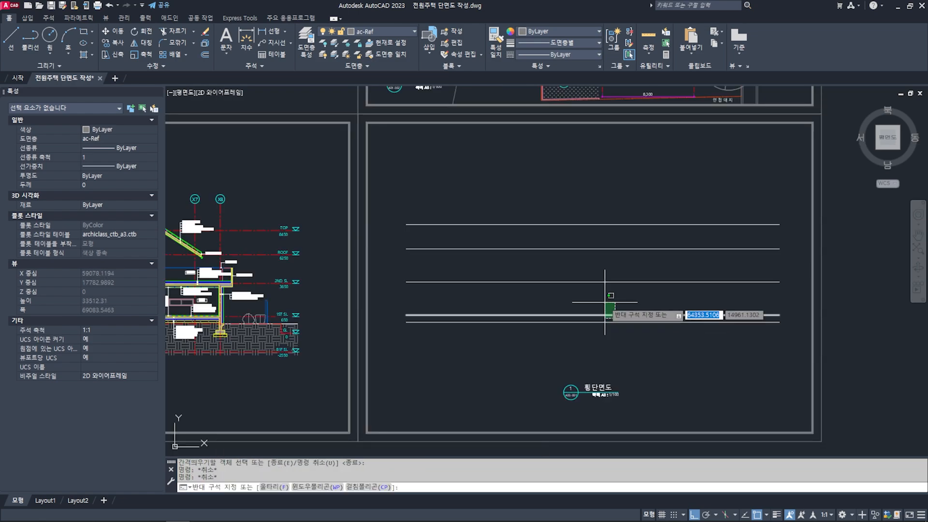
pyautogui.click(558, 204)
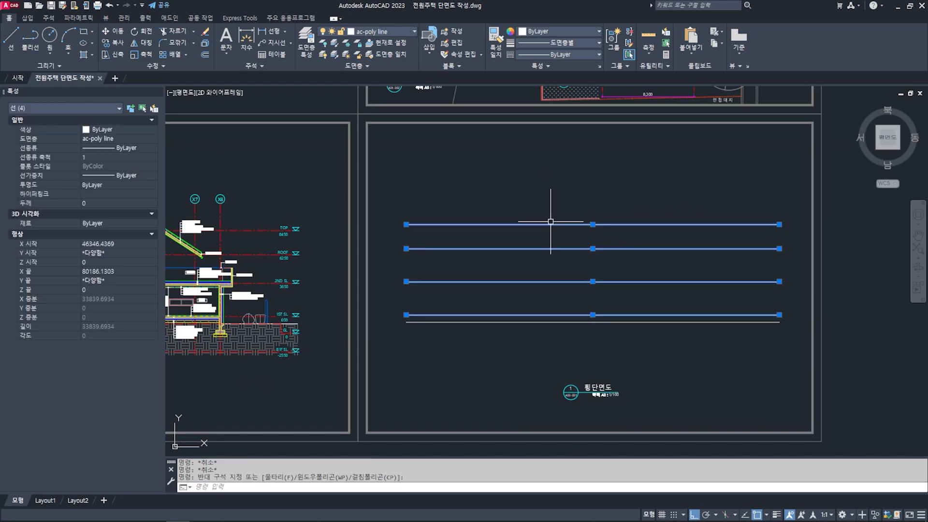
pyautogui.click(386, 32)
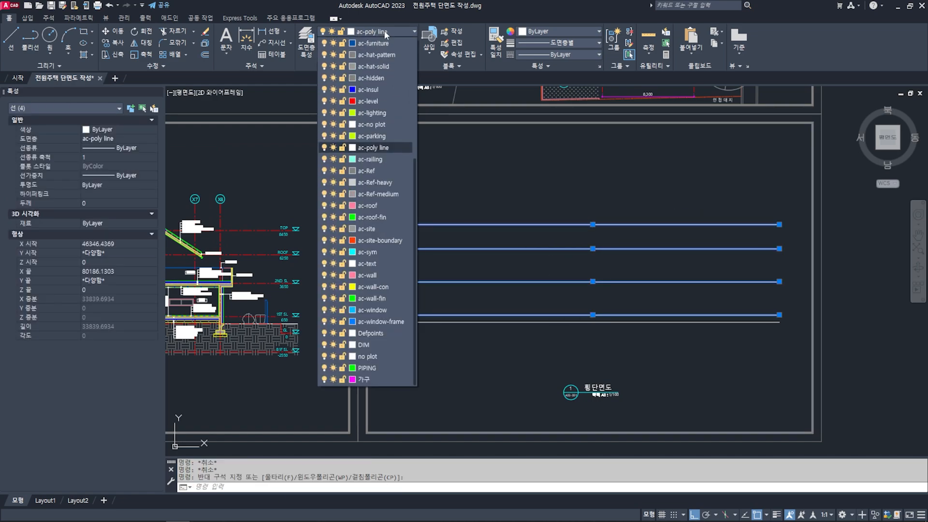
pyautogui.click(370, 102)
pyautogui.press('Escape')
pyautogui.press('Escape')
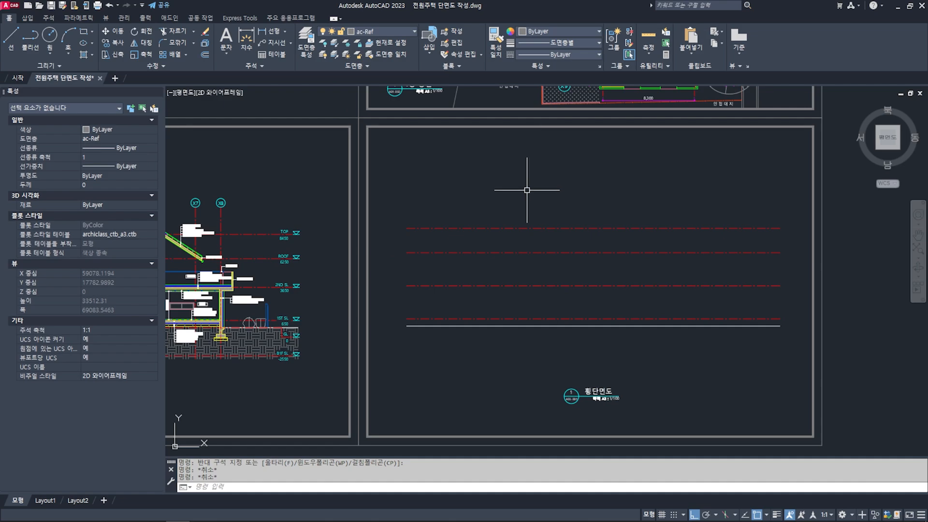
pyautogui.moveTo(529, 217)
pyautogui.mouseDown(button='middle')
pyautogui.moveTo(554, 204)
pyautogui.moveTo(523, 202)
pyautogui.mouseUp(button='middle')
pyautogui.press('Escape')
# - Compare the new level lines with the finished section's level marks and X1 to X8 grid lines
pyautogui.scroll(2, 780, 199)
pyautogui.scroll(-5, 734, 198)
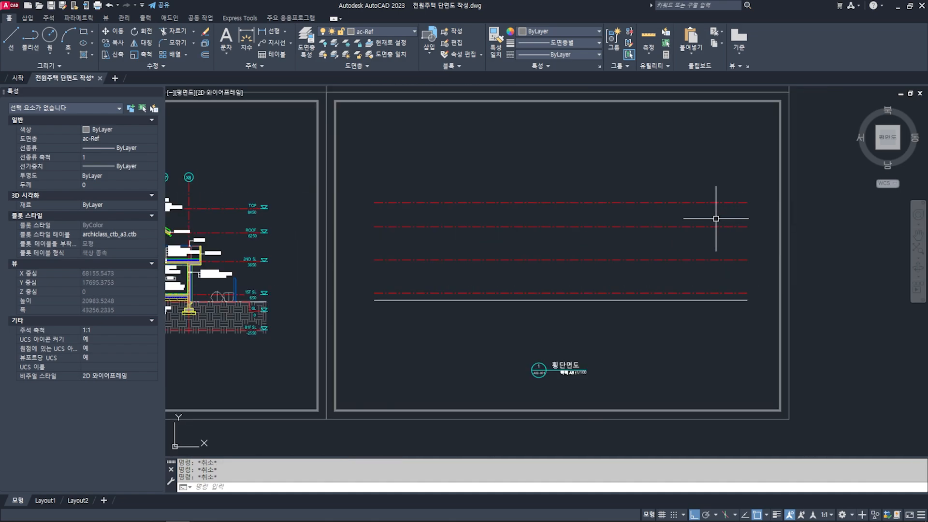
pyautogui.scroll(6, 580, 227)
pyautogui.scroll(-5, 565, 241)
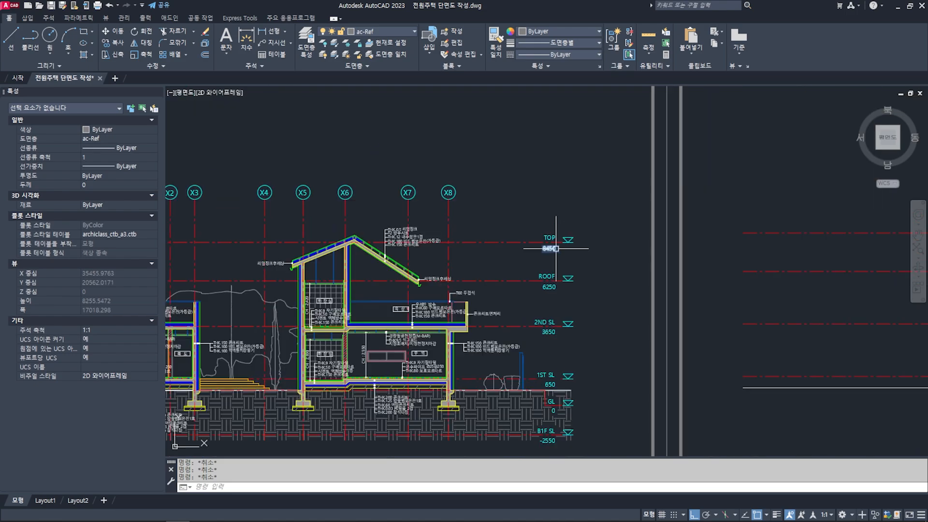
pyautogui.scroll(3, 555, 259)
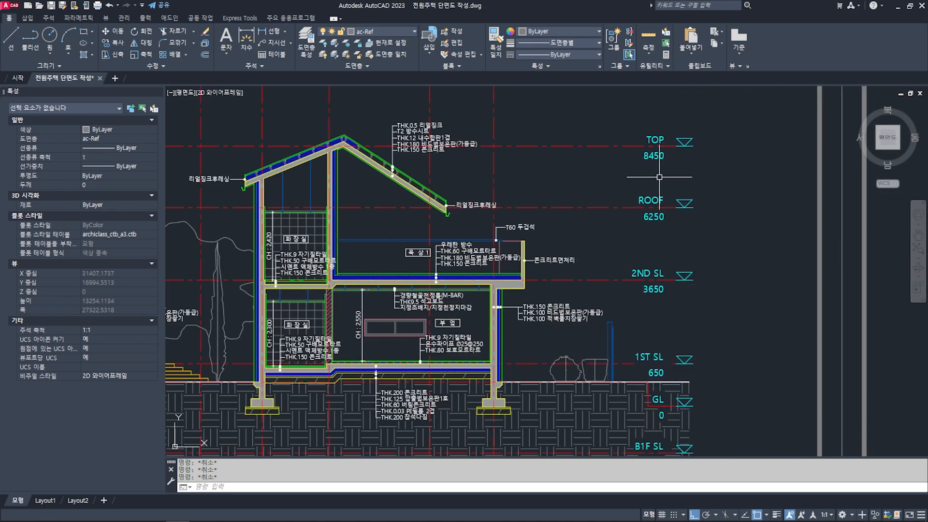
pyautogui.scroll(-4, 617, 307)
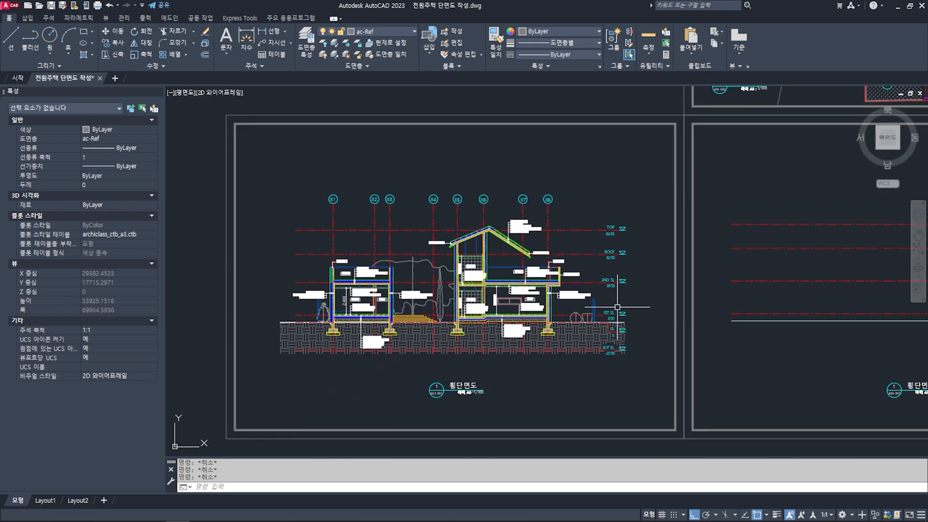
pyautogui.moveTo(621, 300); pyautogui.dragTo(518, 286, button='middle')
pyautogui.moveTo(665, 267); pyautogui.dragTo(609, 268, button='middle')
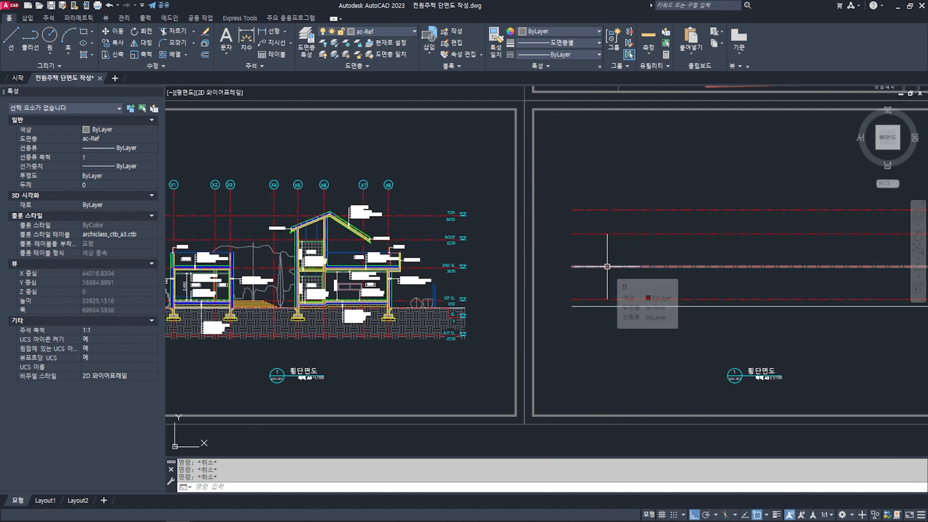
pyautogui.moveTo(654, 244); pyautogui.dragTo(628, 256, button='middle')
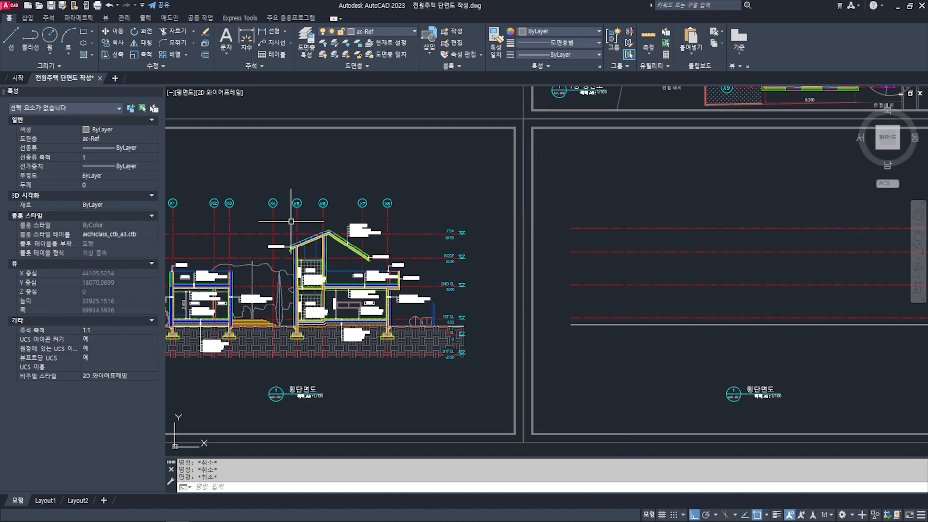
pyautogui.moveTo(291, 222); pyautogui.dragTo(353, 220, button='middle')
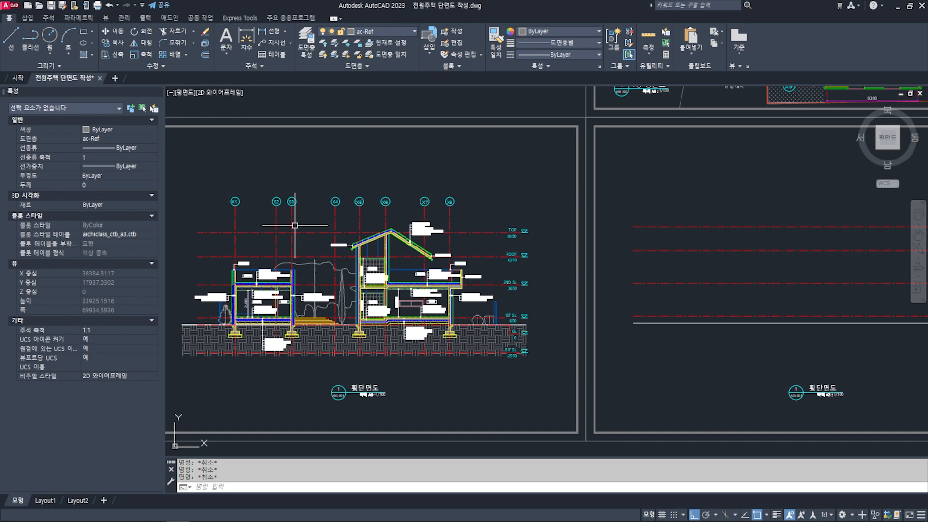
pyautogui.scroll(-3, 697, 290)
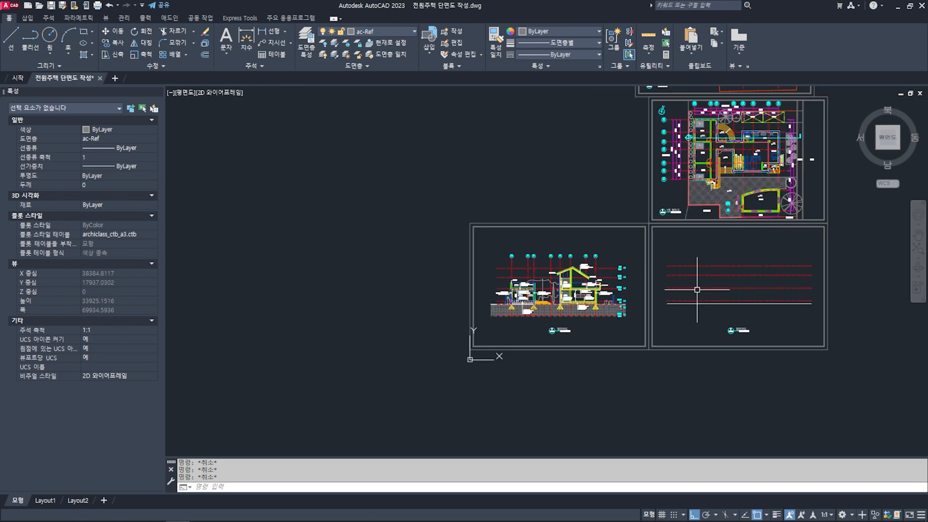
# - Draw a vertical line about 31000 long from the X1 grid line on the first-floor plan down through the section level lines
pyautogui.moveTo(742, 232); pyautogui.dragTo(588, 277, button='middle')
pyautogui.scroll(2, 558, 212)
pyautogui.moveTo(539, 196)
pyautogui.mouseDown(button='middle')
pyautogui.moveTo(518, 218)
pyautogui.moveTo(497, 216)
pyautogui.mouseUp(button='middle')
pyautogui.write('l')
pyautogui.press('Return')
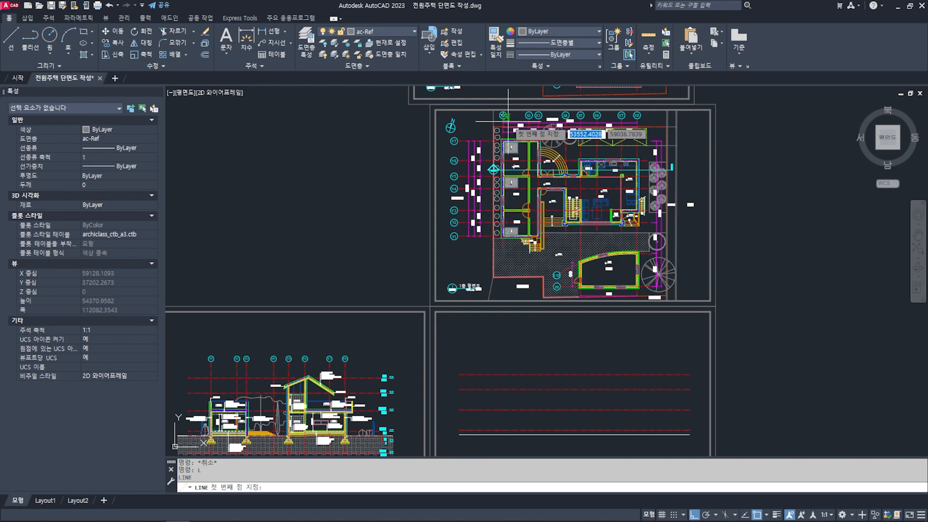
pyautogui.scroll(5, 505, 122)
pyautogui.scroll(-8, 534, 196)
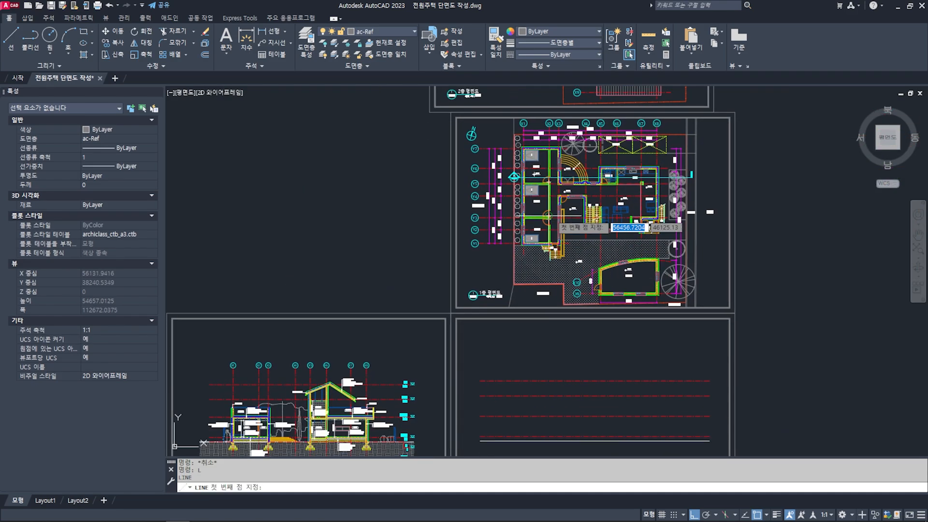
pyautogui.scroll(8, 515, 252)
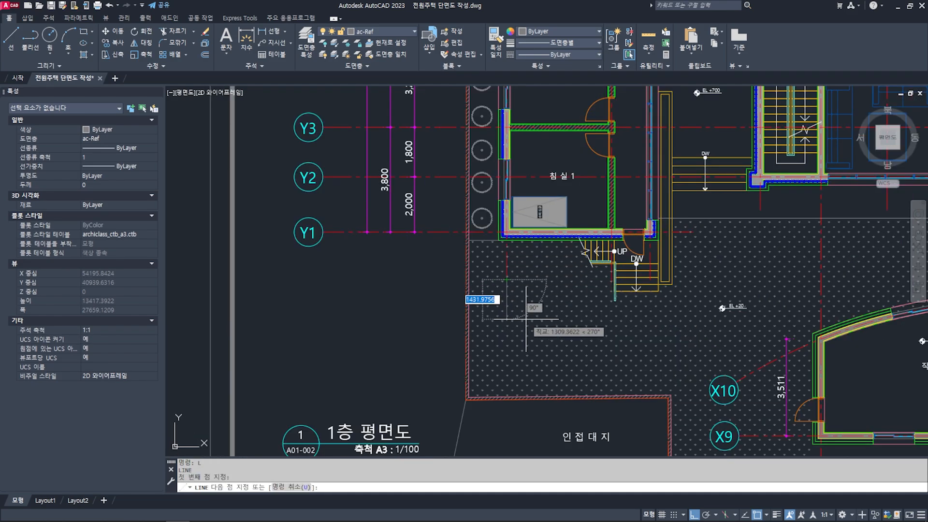
pyautogui.scroll(-6, 525, 319)
pyautogui.scroll(2, 530, 306)
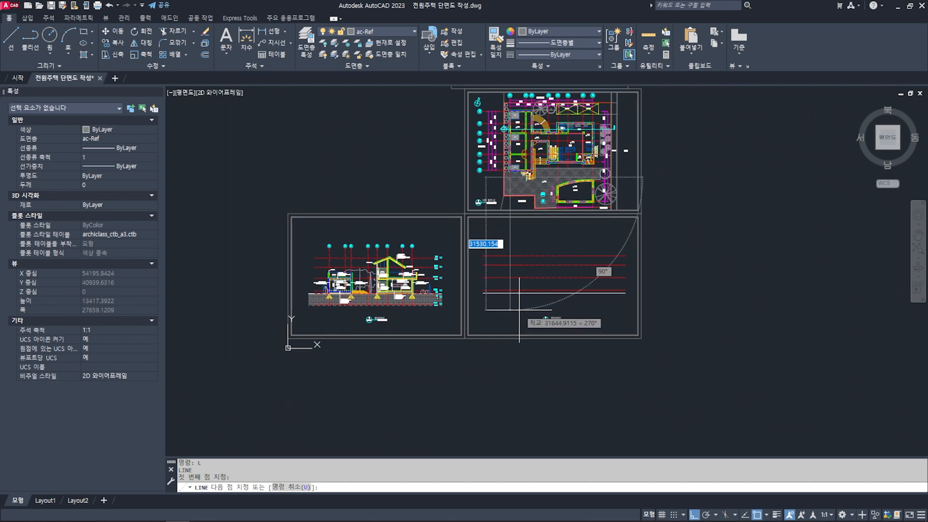
pyautogui.press('Return')
pyautogui.moveTo(518, 216); pyautogui.dragTo(523, 242, button='middle')
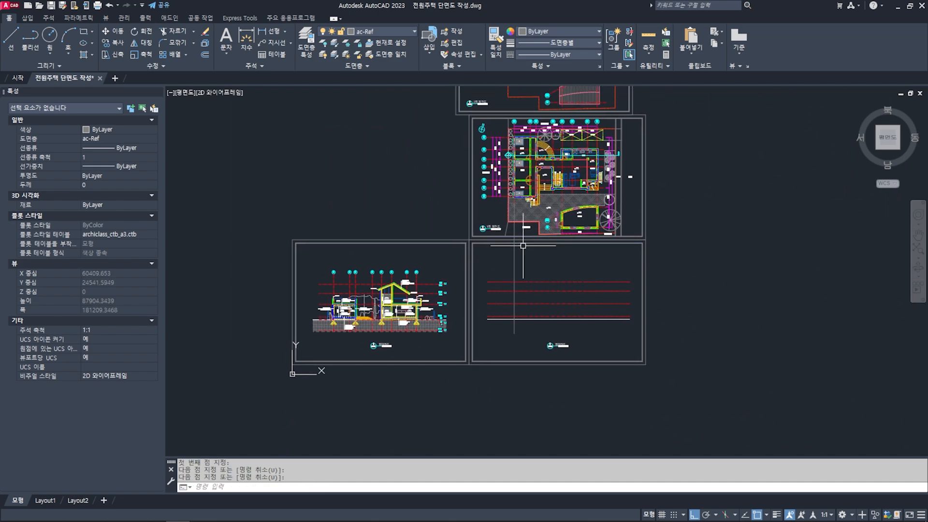
# - Copy the vertical X1 line from its upper end to the X2 and X3 grid lines of the first-floor plan
pyautogui.scroll(4, 523, 245)
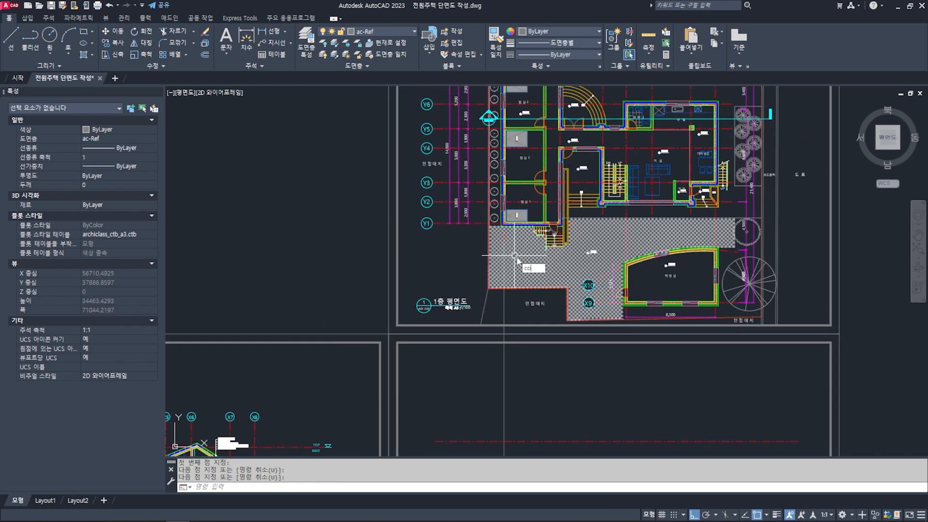
pyautogui.press('Return')
pyautogui.scroll(2, 514, 256)
pyautogui.click(499, 256)
pyautogui.moveTo(499, 256); pyautogui.dragTo(499, 291, button='middle')
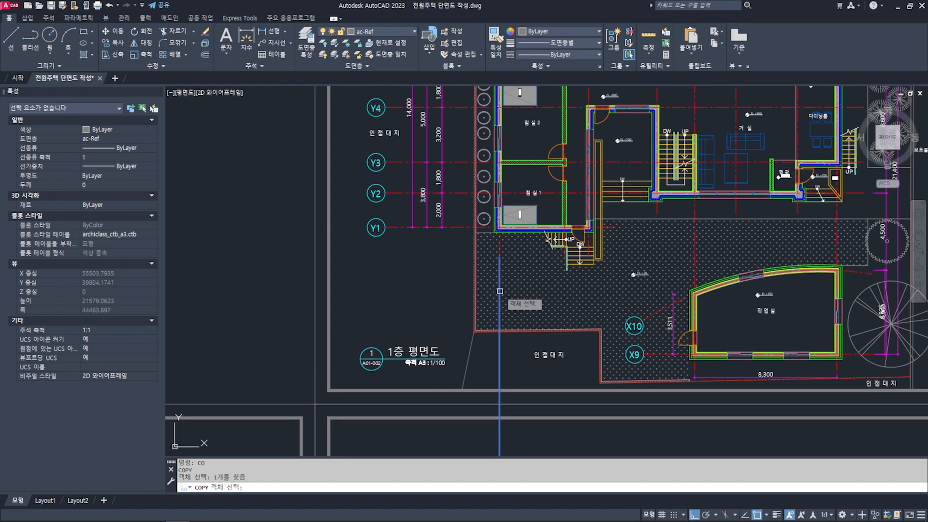
pyautogui.press('Return')
pyautogui.scroll(4, 497, 265)
pyautogui.click(505, 254)
pyautogui.moveTo(672, 271); pyautogui.dragTo(600, 291, button='middle')
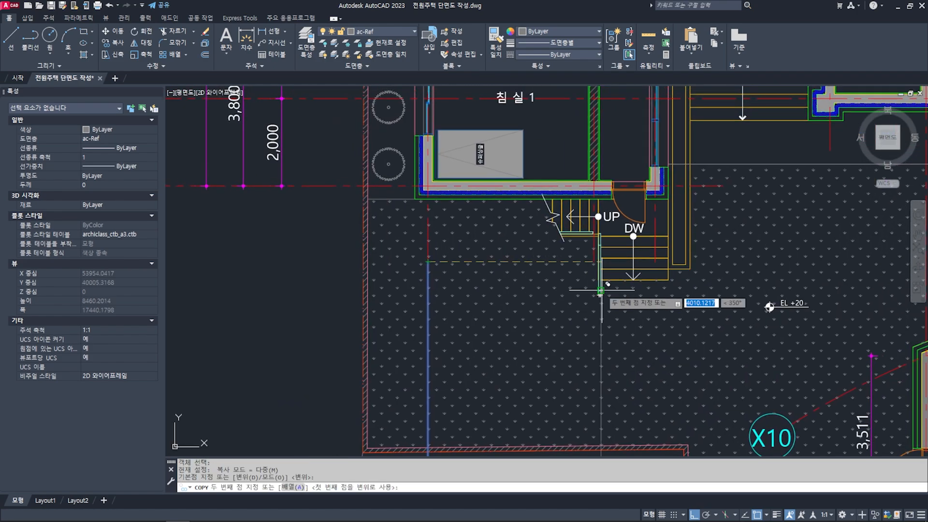
pyautogui.click(599, 294)
pyautogui.scroll(-6, 599, 293)
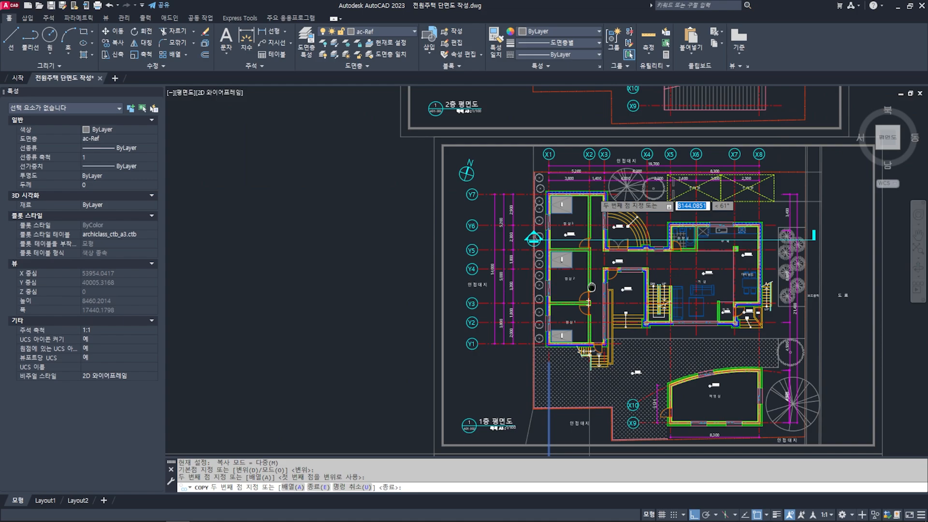
pyautogui.moveTo(614, 303); pyautogui.dragTo(609, 289, button='middle')
pyautogui.scroll(4, 607, 328)
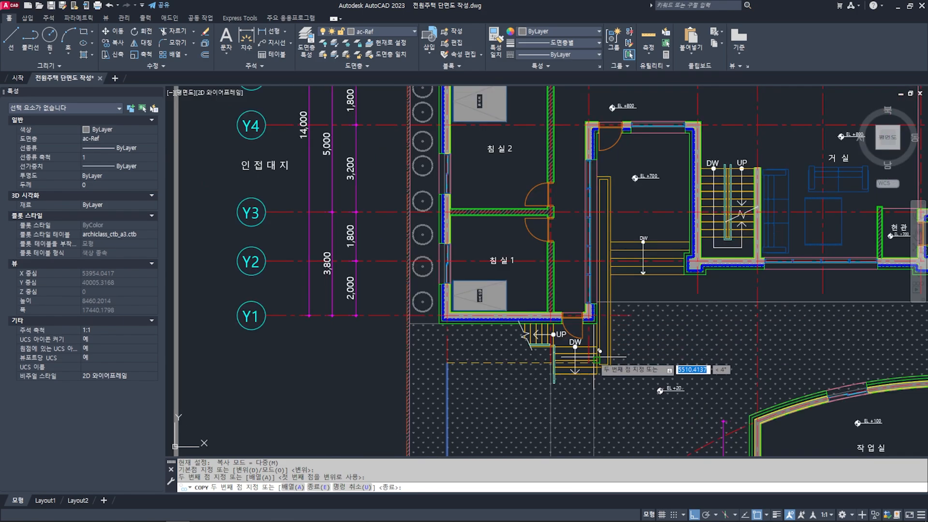
pyautogui.scroll(4, 595, 359)
pyautogui.scroll(-8, 575, 281)
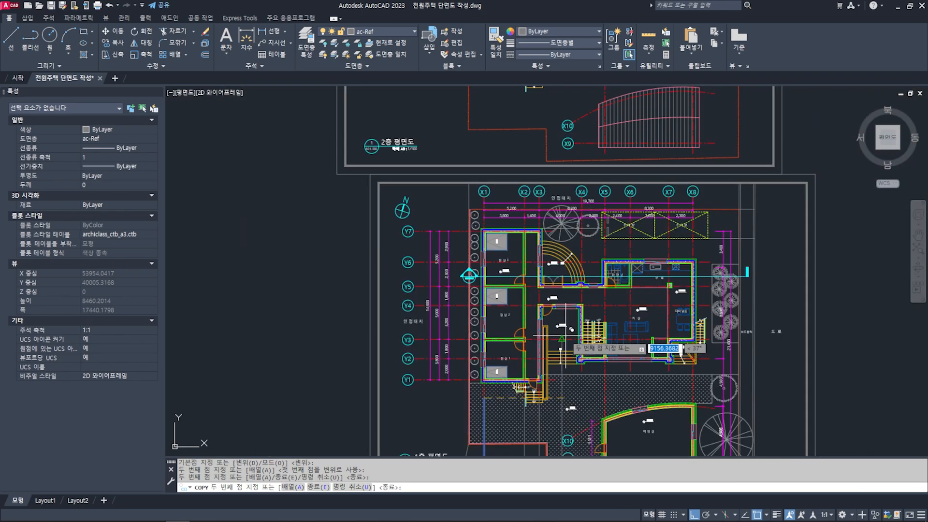
# - Place further copies of the vertical line on the X4, X5 and X6 grid lines
pyautogui.scroll(2, 563, 314)
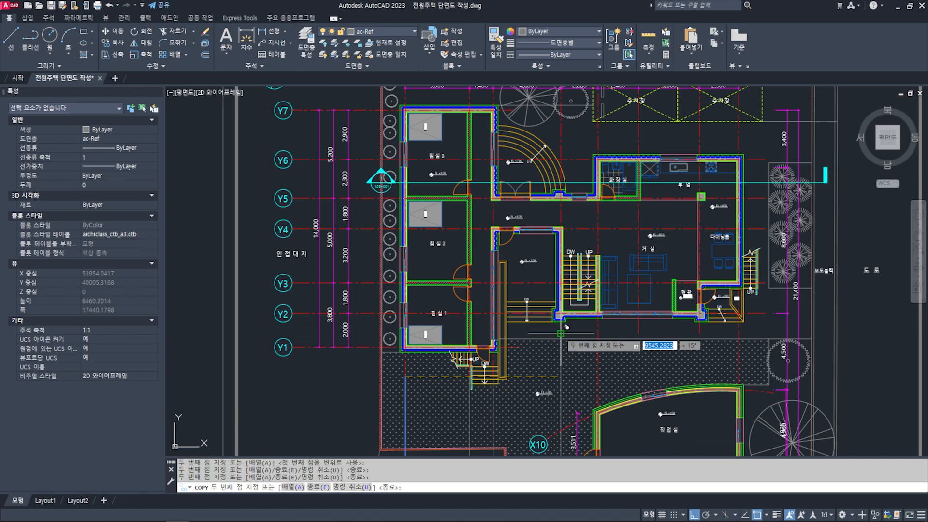
pyautogui.scroll(-2, 560, 334)
pyautogui.scroll(2, 578, 284)
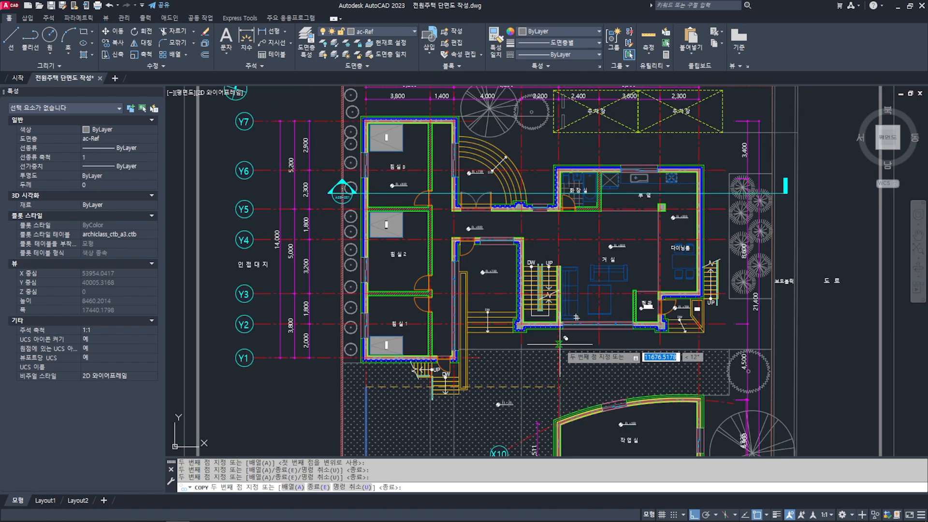
pyautogui.scroll(-2, 559, 344)
pyautogui.click(571, 346)
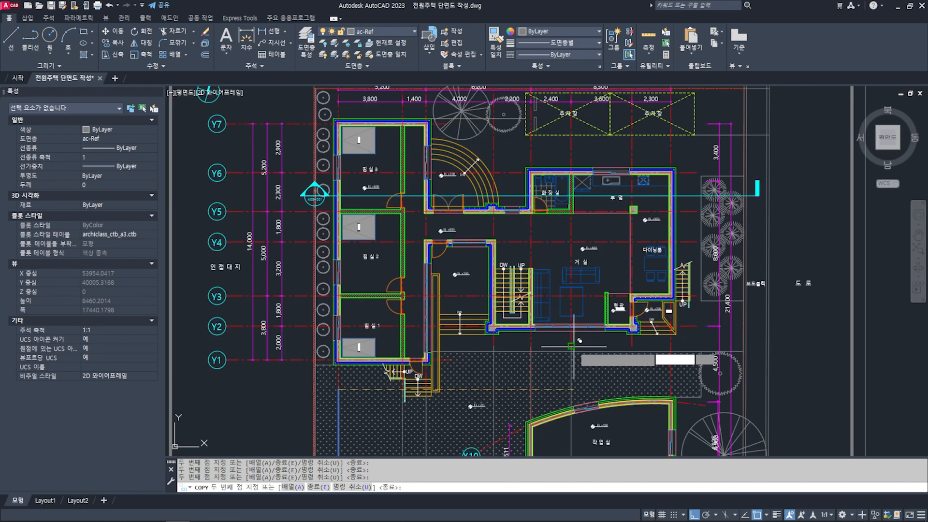
# - Place the remaining copies of the vertical line on the X7 and X8 grid lines and finish the Copy command
pyautogui.moveTo(611, 227); pyautogui.dragTo(562, 267, button='middle')
pyautogui.scroll(3, 583, 385)
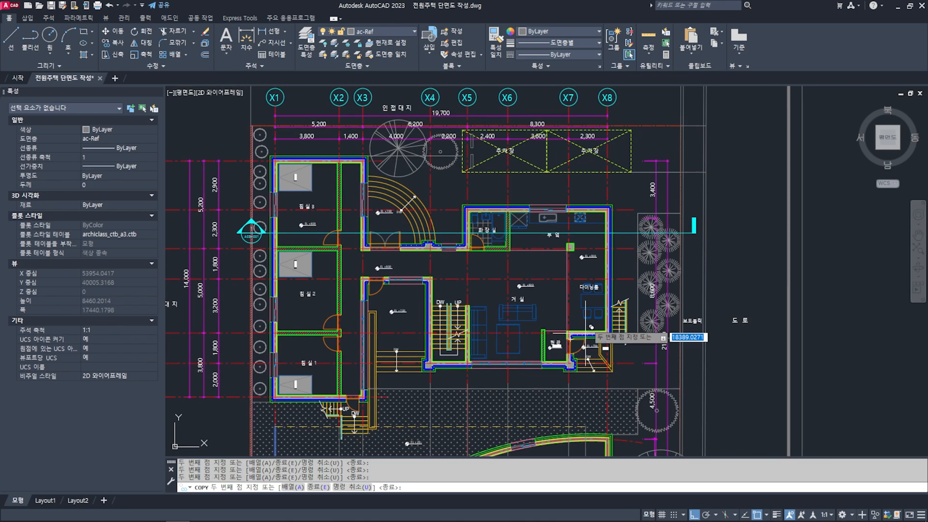
pyautogui.click(561, 338)
pyautogui.scroll(-5, 568, 345)
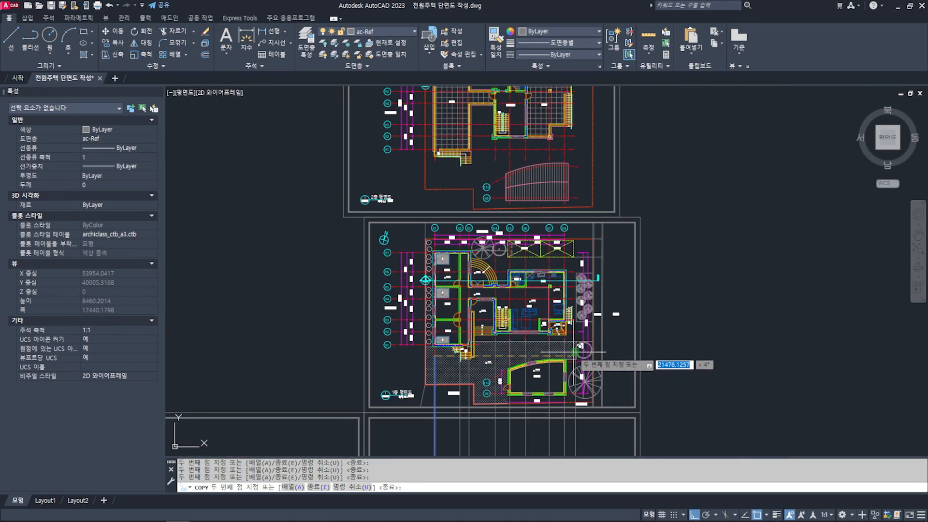
pyautogui.press('space')
pyautogui.moveTo(553, 429); pyautogui.dragTo(581, 390, button='middle')
pyautogui.press('Escape')
pyautogui.press('Escape')
# - Move all eight vertical grid lines crossing the section sheet to the ac-cen layer
pyautogui.scroll(4, 505, 160)
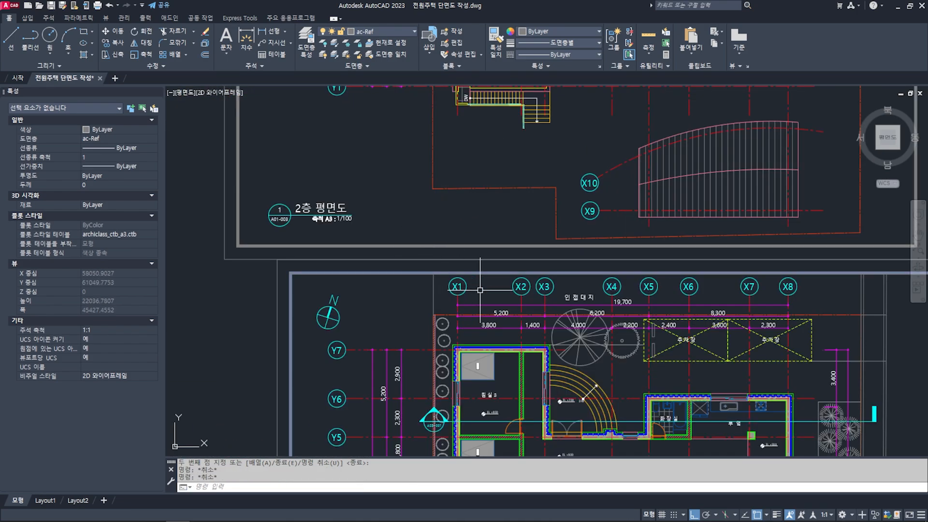
pyautogui.scroll(-6, 720, 295)
pyautogui.moveTo(749, 333)
pyautogui.mouseDown(button='middle')
pyautogui.moveTo(688, 257)
pyautogui.moveTo(662, 174)
pyautogui.mouseUp(button='middle')
pyautogui.moveTo(571, 304); pyautogui.dragTo(488, 332, button='middle')
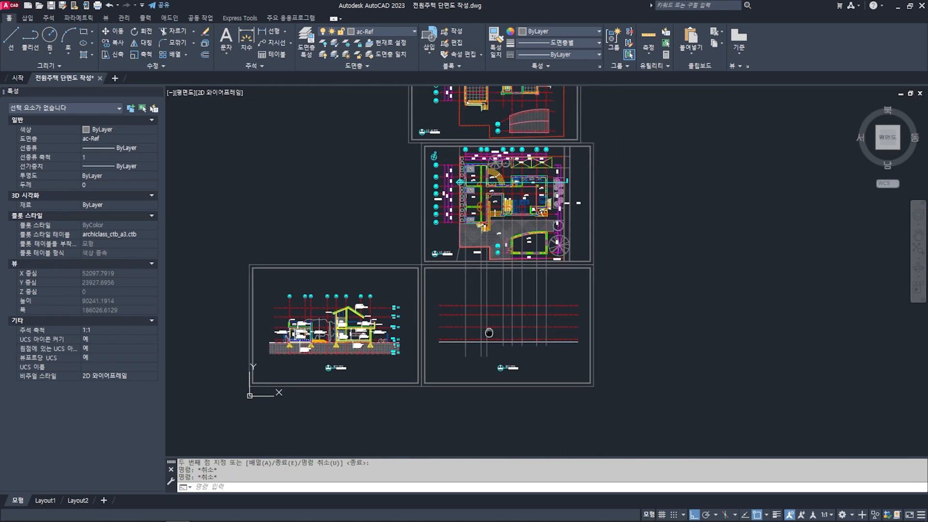
pyautogui.scroll(4, 504, 330)
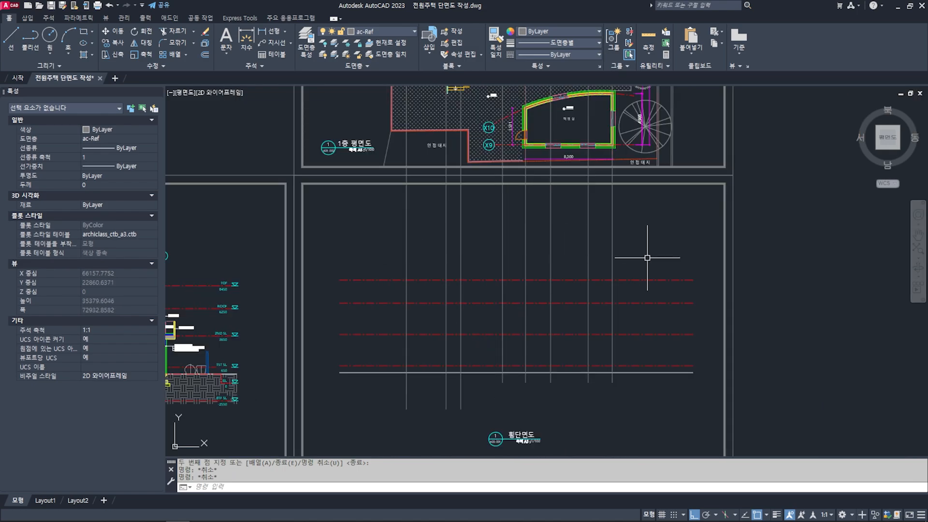
pyautogui.moveTo(640, 259); pyautogui.dragTo(383, 237)
pyautogui.moveTo(383, 236); pyautogui.dragTo(437, 242, button='middle')
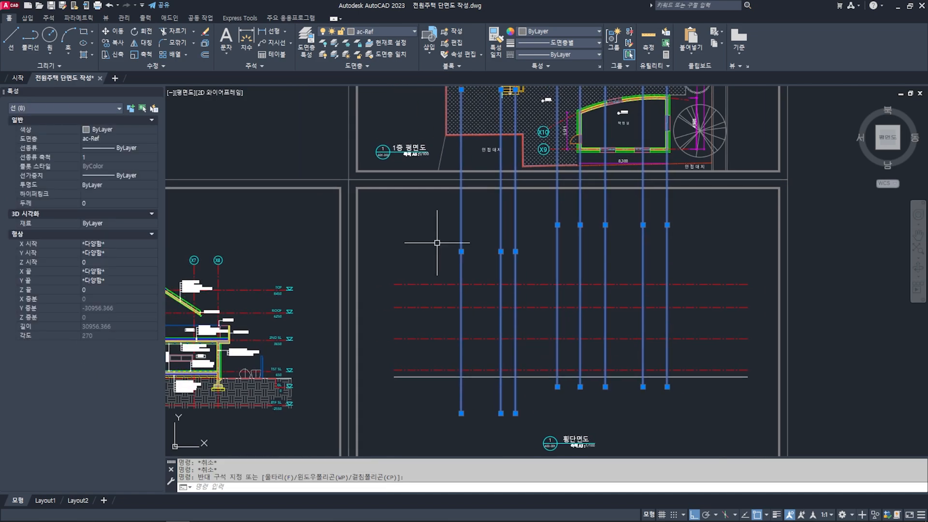
pyautogui.click(378, 33)
pyautogui.scroll(5, 375, 238)
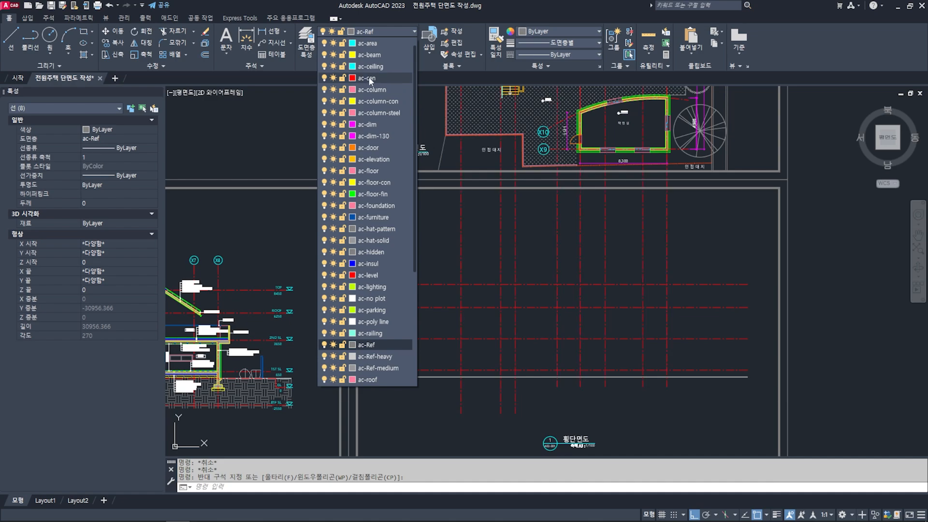
pyautogui.click(367, 77)
pyautogui.moveTo(632, 260); pyautogui.dragTo(605, 230, button='middle')
pyautogui.press('Escape')
pyautogui.press('Escape')
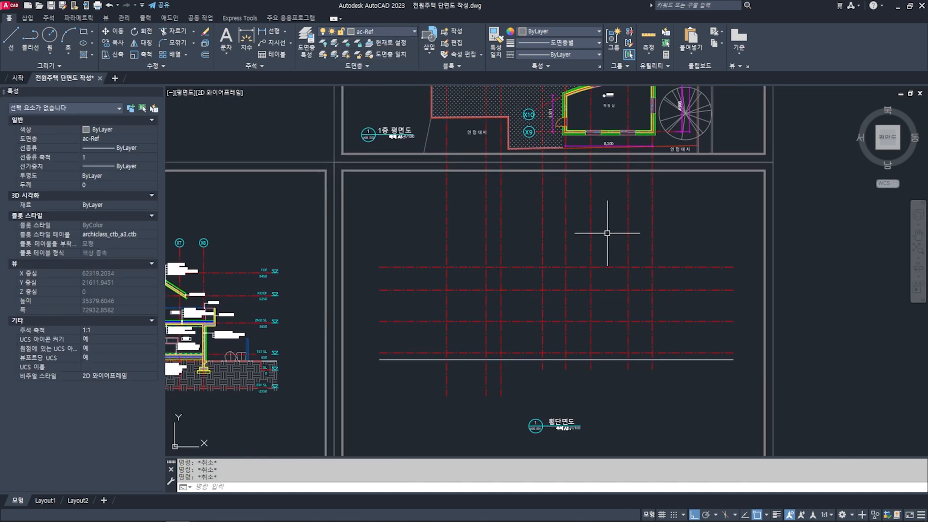
# - Draw two horizontal helper lines across the section sheet, one above the level lines and one below the vertical grid lines
pyautogui.write('L')
pyautogui.press('Return')
pyautogui.click(383, 221)
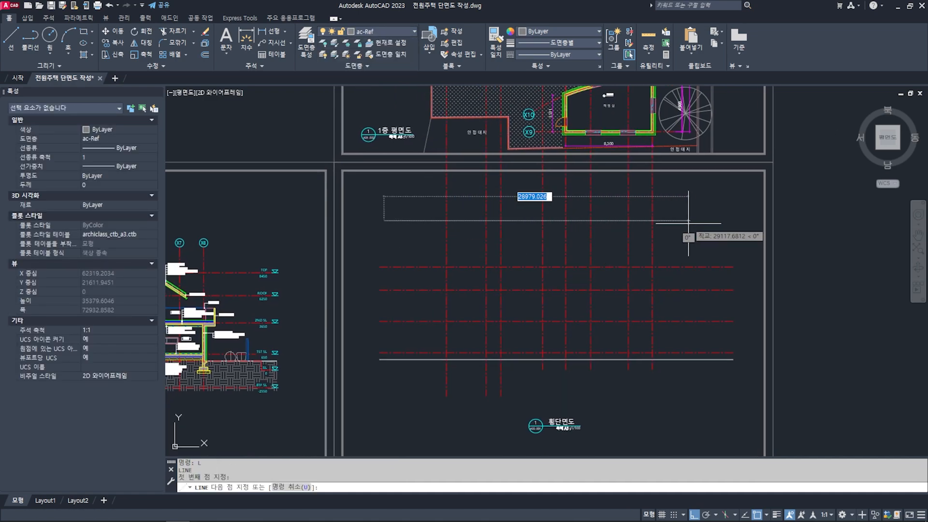
pyautogui.click(718, 220)
pyautogui.press('Return')
pyautogui.press('Return')
pyautogui.click(389, 407)
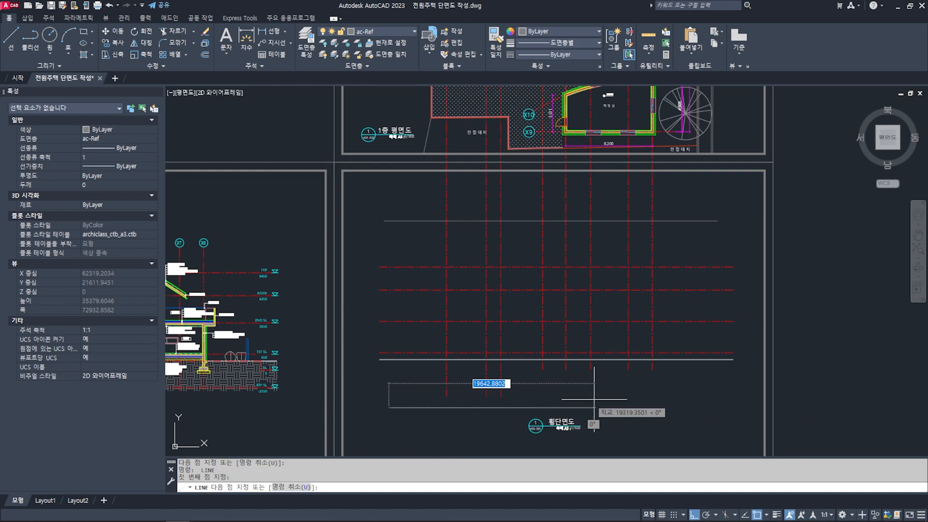
pyautogui.click(717, 407)
pyautogui.press('Return')
pyautogui.press('Escape')
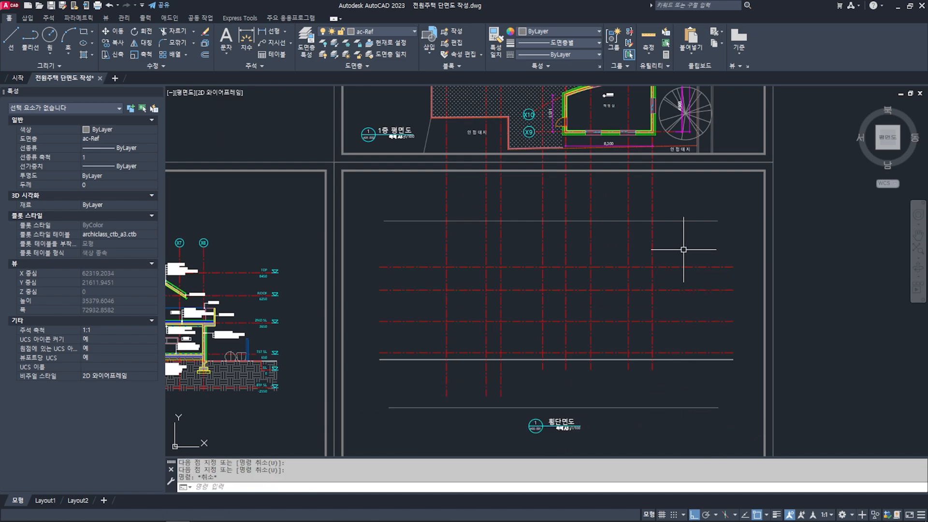
# - Trim all vertical grid lines above the upper helper line
pyautogui.write('tr')
pyautogui.press('Return')
pyautogui.click(691, 212)
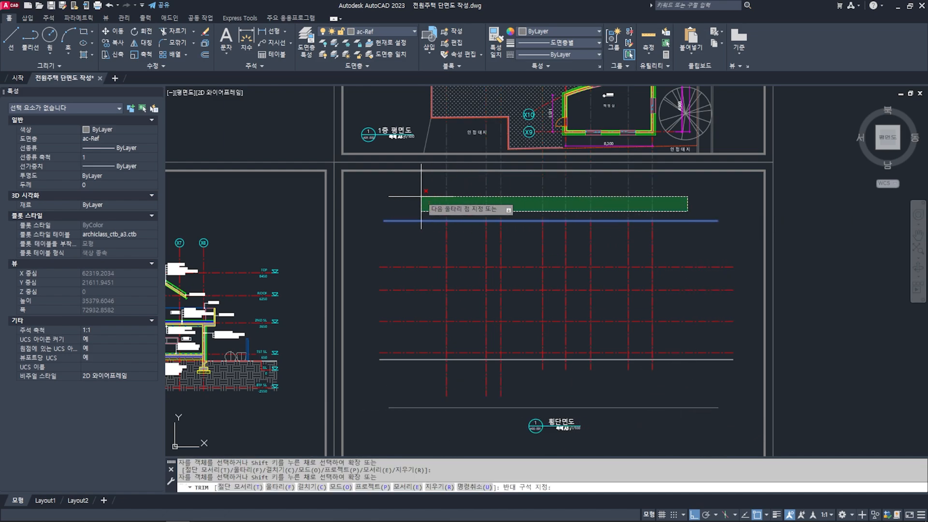
pyautogui.click(393, 196)
pyautogui.press('Return')
# - Extend the lower ends of all vertical grid lines down to the lower helper line
pyautogui.moveTo(585, 373); pyautogui.dragTo(579, 356, button='middle')
pyautogui.write('ex')
pyautogui.press('Return')
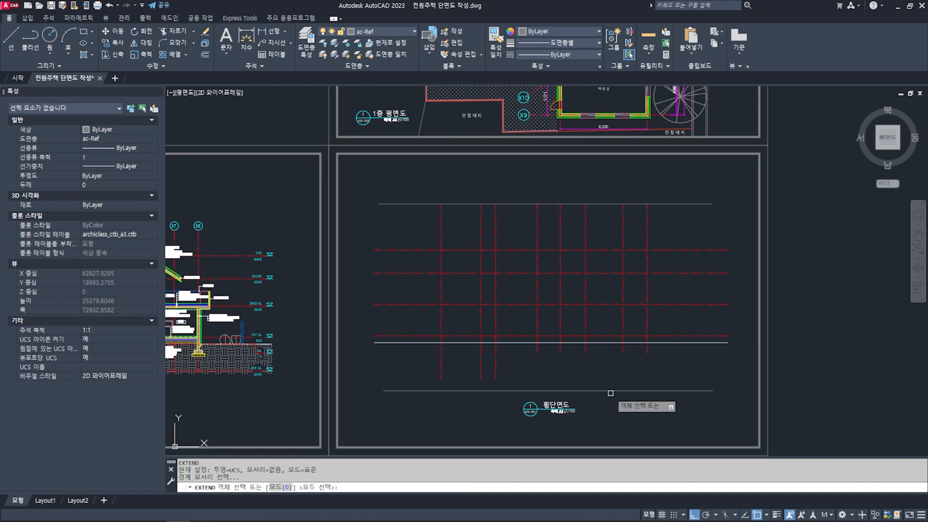
pyautogui.click(610, 394)
pyautogui.press('Return')
pyautogui.click(608, 387)
pyautogui.press('Return')
pyautogui.click(675, 381)
pyautogui.click(428, 350)
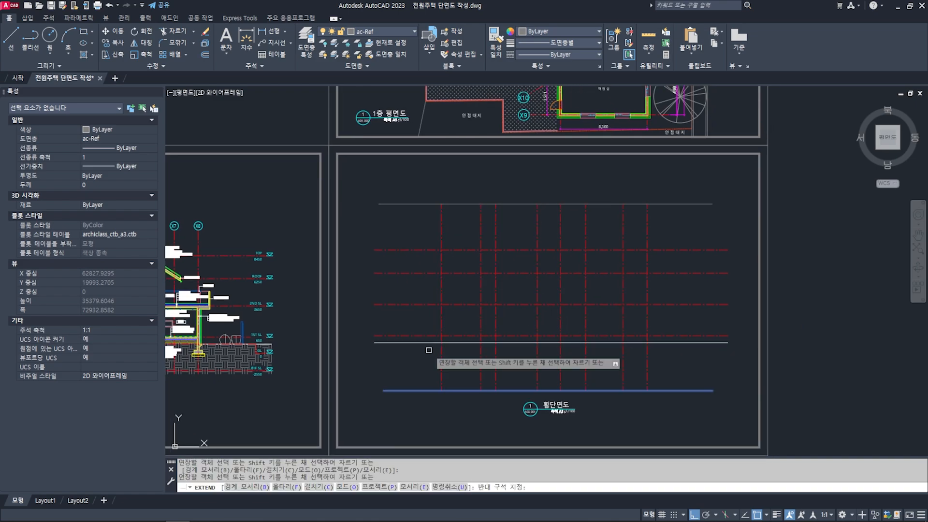
pyautogui.press('Return')
# - Delete the lower and upper helper lines from the section sheet
pyautogui.click(713, 410)
pyautogui.click(691, 380)
pyautogui.press('Delete')
pyautogui.click(697, 216)
pyautogui.click(672, 194)
pyautogui.press('Delete')
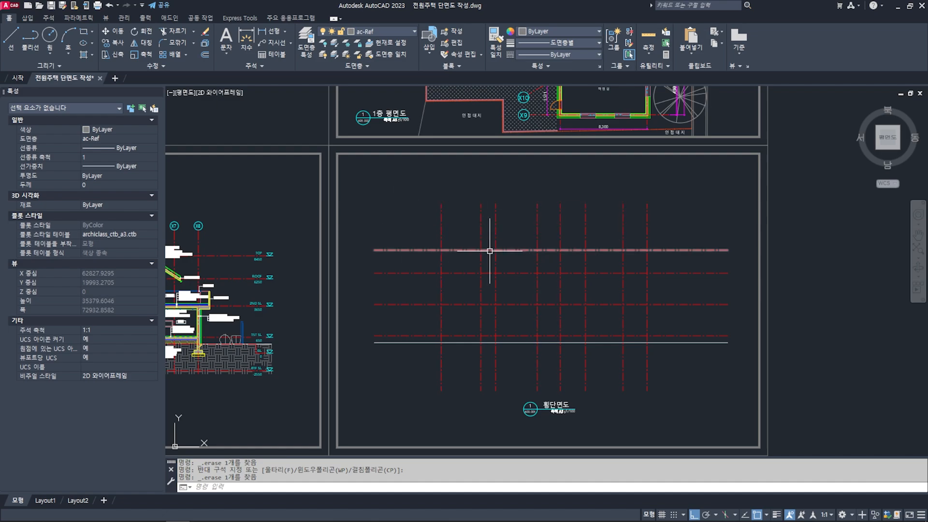
# - Examine where the A03-001 section line crosses bedrooms 2 and 3 and their walls on the first-floor plan
pyautogui.moveTo(490, 251)
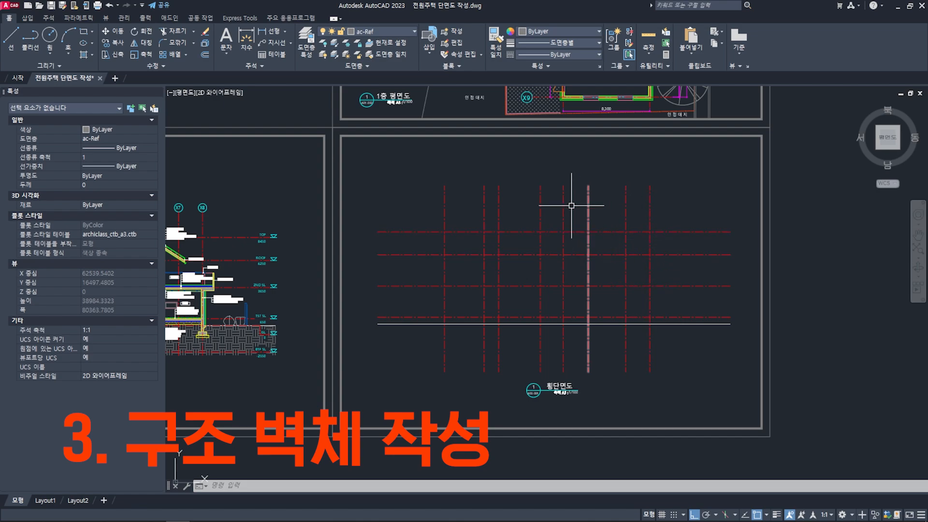
pyautogui.scroll(-5, 553, 227)
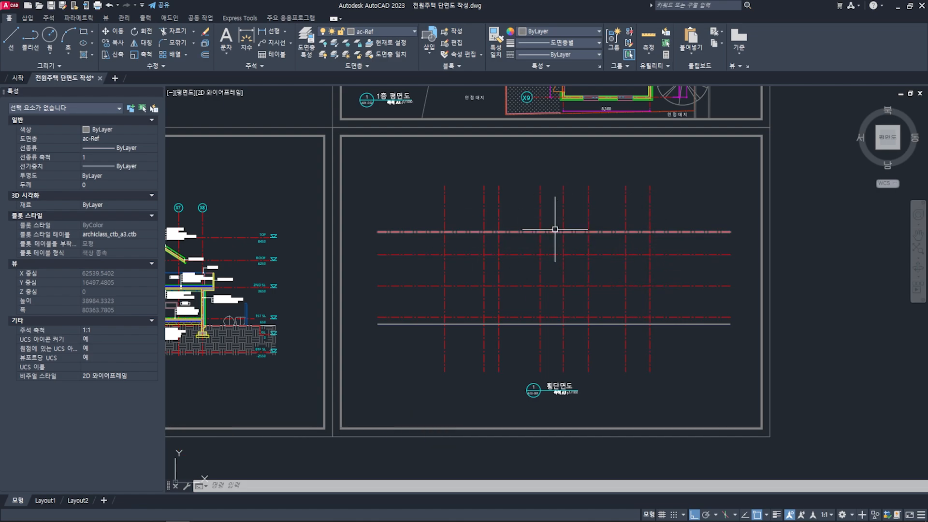
pyautogui.moveTo(538, 231); pyautogui.dragTo(535, 311, button='middle')
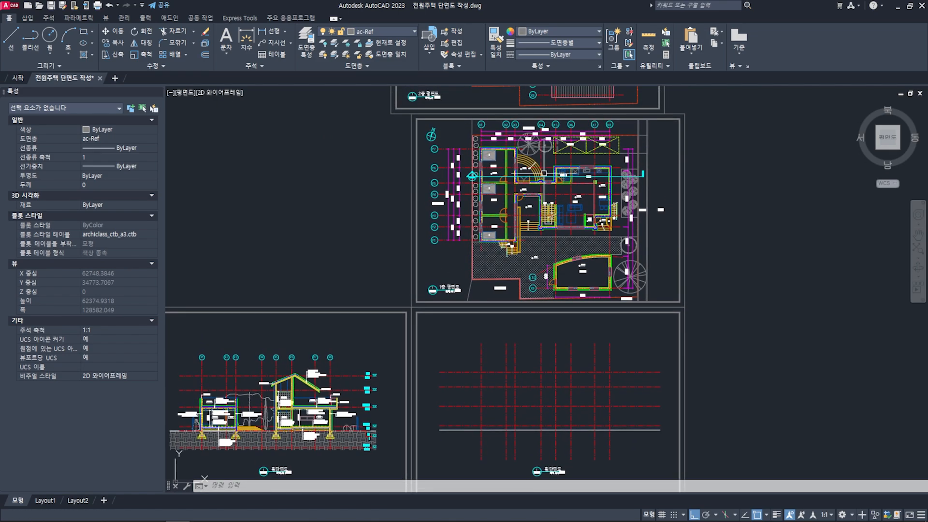
pyautogui.scroll(6, 523, 172)
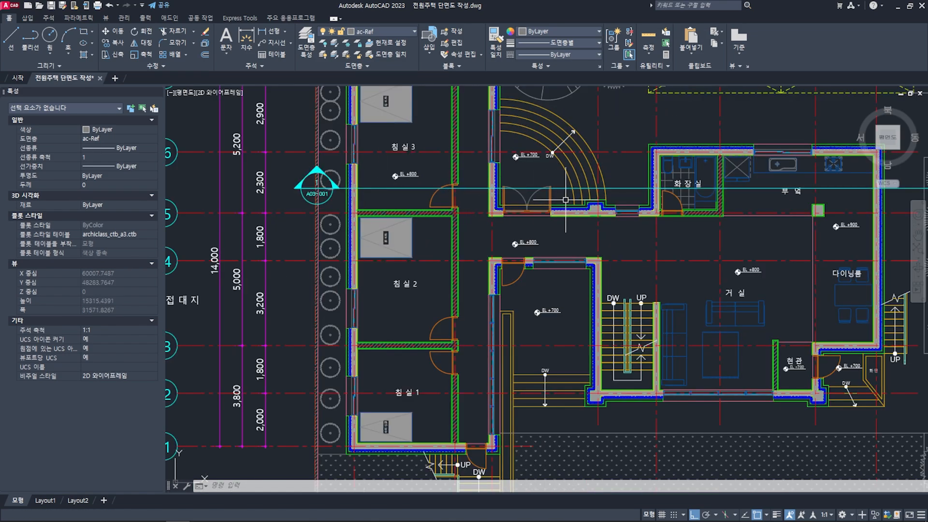
pyautogui.scroll(-3, 466, 207)
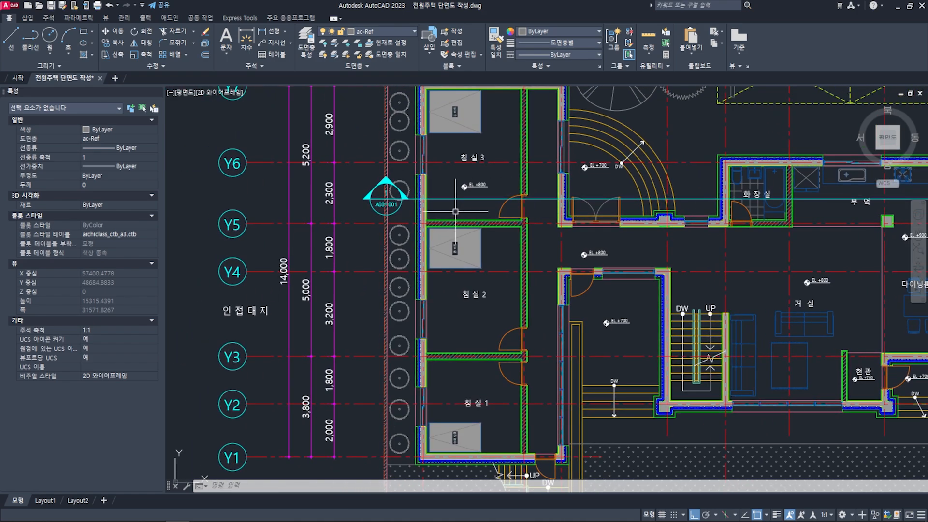
pyautogui.scroll(5, 425, 216)
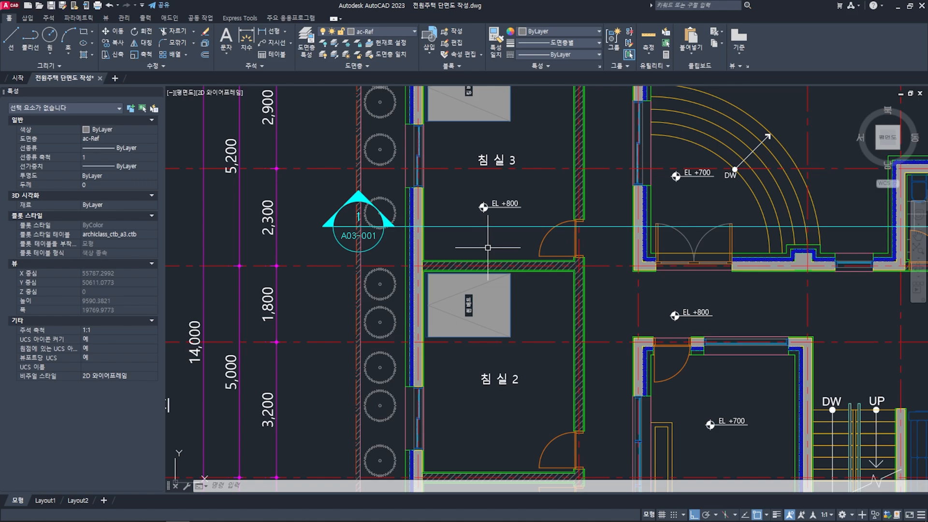
pyautogui.scroll(-6, 487, 249)
pyautogui.moveTo(491, 402); pyautogui.dragTo(491, 270, button='middle')
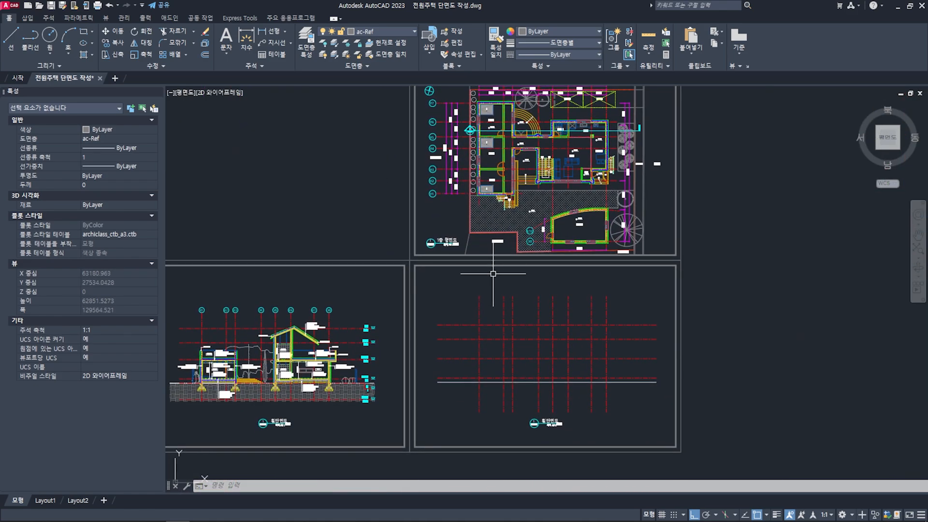
# - Examine the concrete walls, slabs and sloped roof of the finished cross-section on the neighbouring sheet
pyautogui.moveTo(450, 335); pyautogui.dragTo(553, 291, button='middle')
pyautogui.scroll(5, 439, 296)
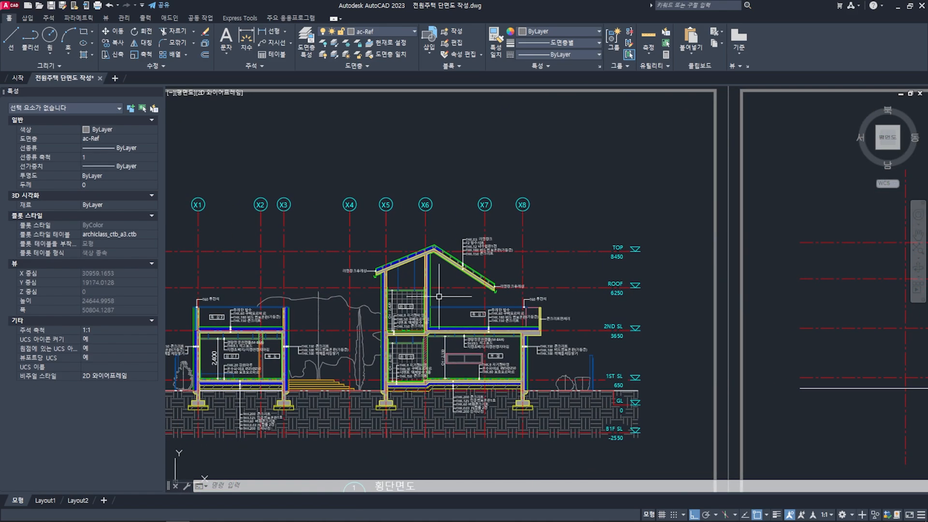
pyautogui.scroll(4, 439, 294)
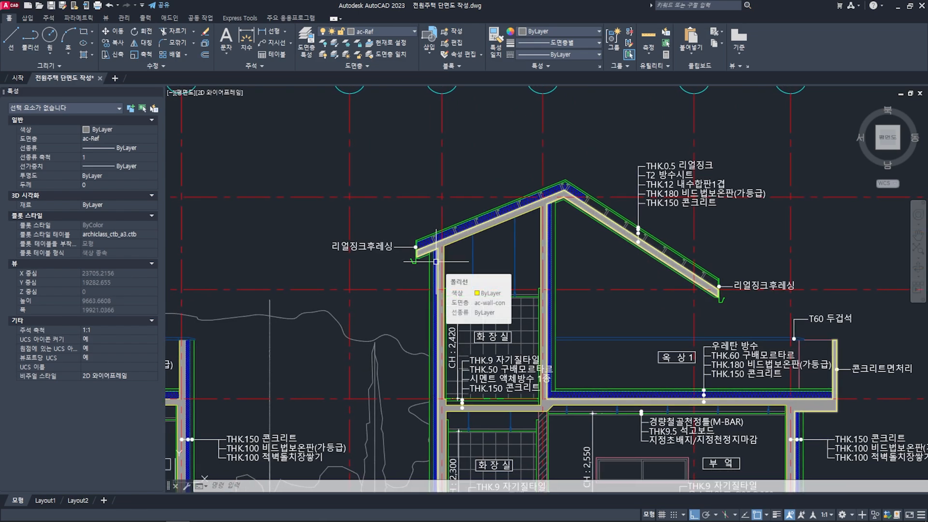
pyautogui.moveTo(620, 244); pyautogui.dragTo(607, 234, button='middle')
pyautogui.moveTo(664, 214); pyautogui.dragTo(603, 236, button='middle')
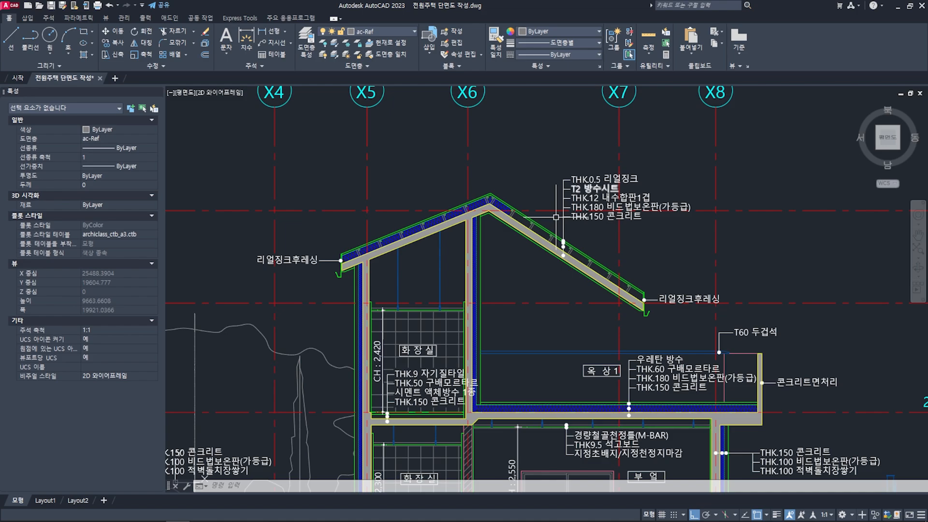
pyautogui.moveTo(503, 298); pyautogui.dragTo(556, 251, button='middle')
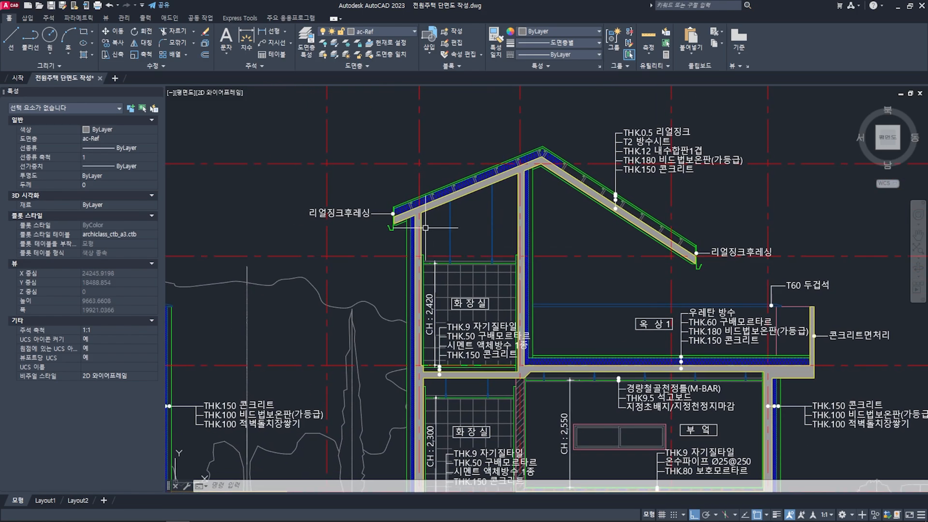
pyautogui.scroll(4, 418, 210)
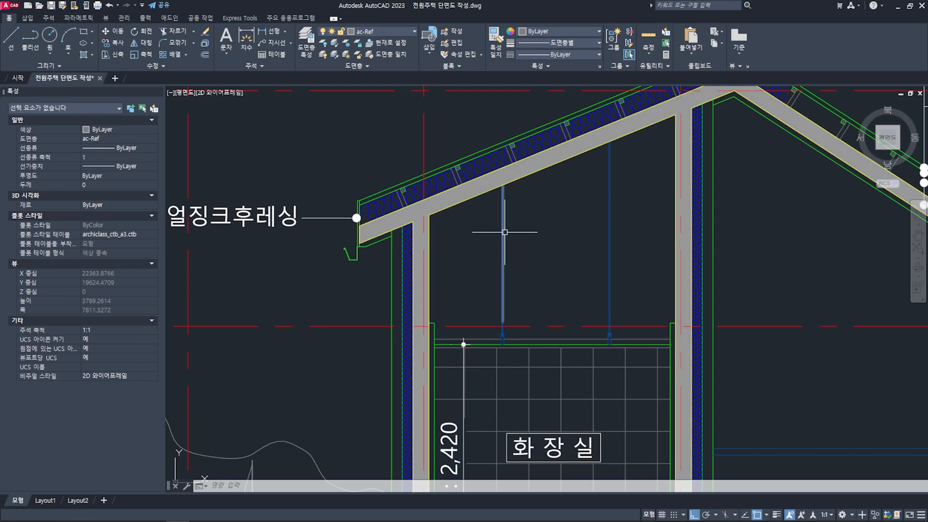
pyautogui.scroll(-5, 498, 230)
pyautogui.moveTo(580, 231); pyautogui.dragTo(441, 233, button='middle')
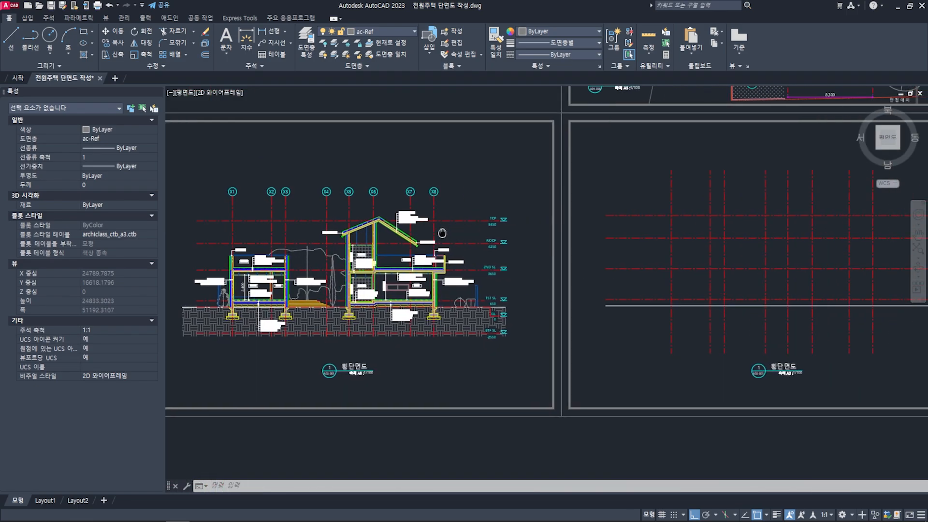
# - Inspect the concrete, insulation and finish layers of the outer bedroom wall where the section line cuts the first-floor plan
pyautogui.moveTo(717, 243); pyautogui.dragTo(449, 275, button='middle')
pyautogui.moveTo(487, 128)
pyautogui.mouseDown(button='middle')
pyautogui.moveTo(478, 186)
pyautogui.moveTo(508, 355)
pyautogui.mouseUp(button='middle')
pyautogui.scroll(5, 406, 207)
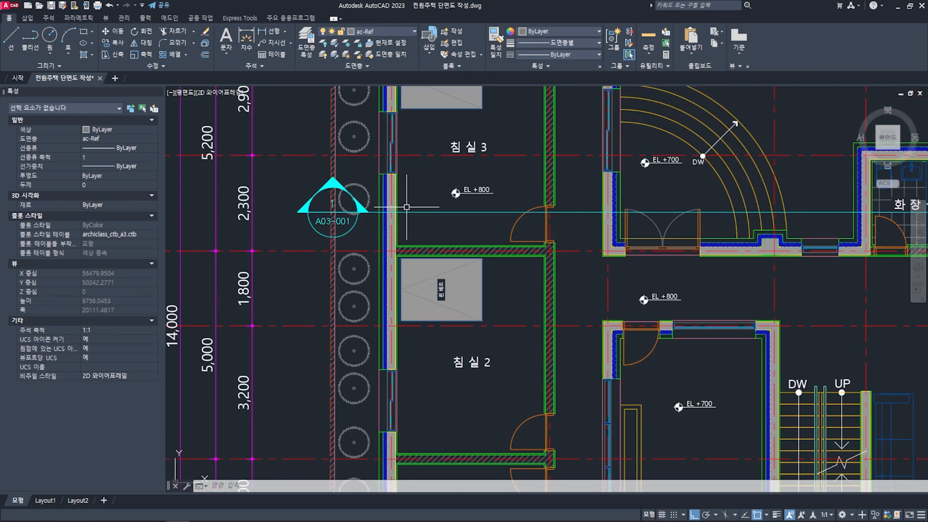
pyautogui.scroll(-2, 404, 229)
pyautogui.moveTo(471, 418); pyautogui.dragTo(443, 248, button='middle')
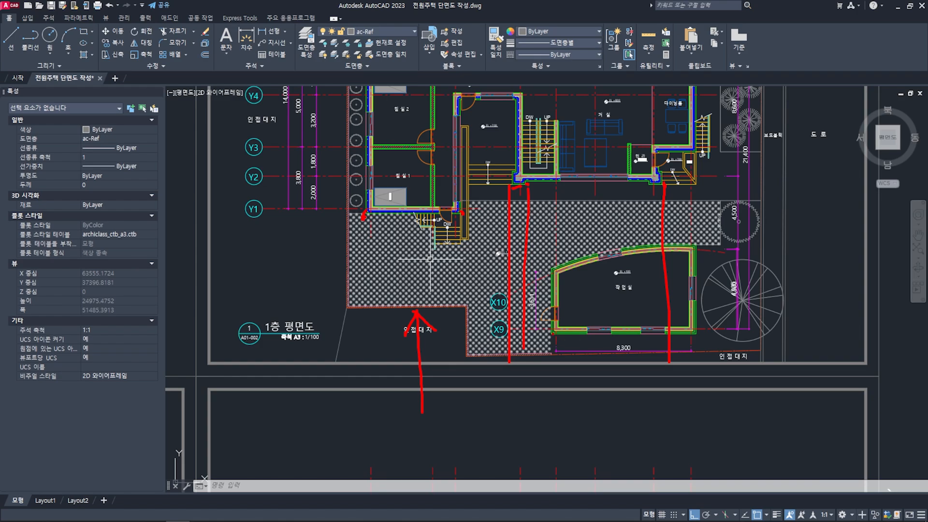
pyautogui.press('Escape')
pyautogui.moveTo(701, 158); pyautogui.dragTo(688, 307, button='middle')
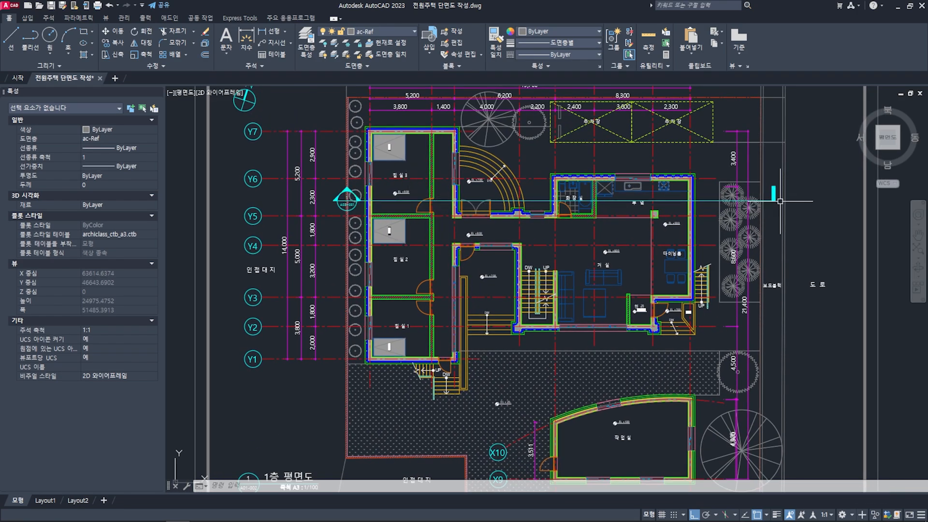
pyautogui.scroll(6, 360, 198)
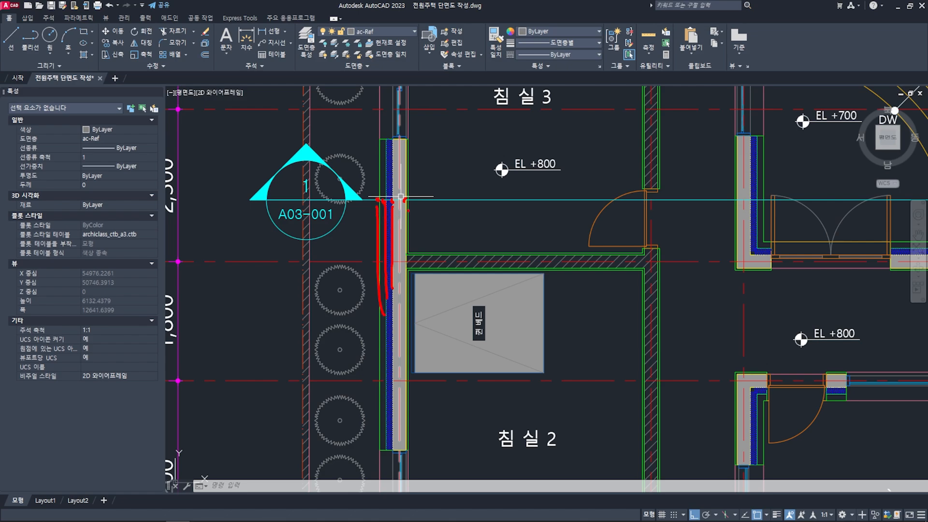
pyautogui.moveTo(428, 253)
pyautogui.mouseDown(button='middle')
pyautogui.moveTo(411, 261)
pyautogui.moveTo(389, 216)
pyautogui.mouseUp(button='middle')
pyautogui.scroll(4, 388, 218)
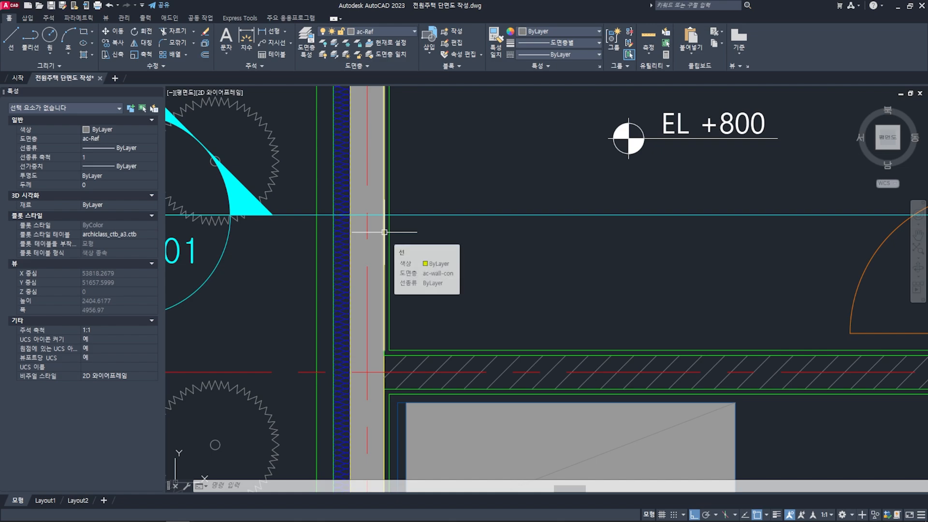
pyautogui.scroll(-4, 384, 232)
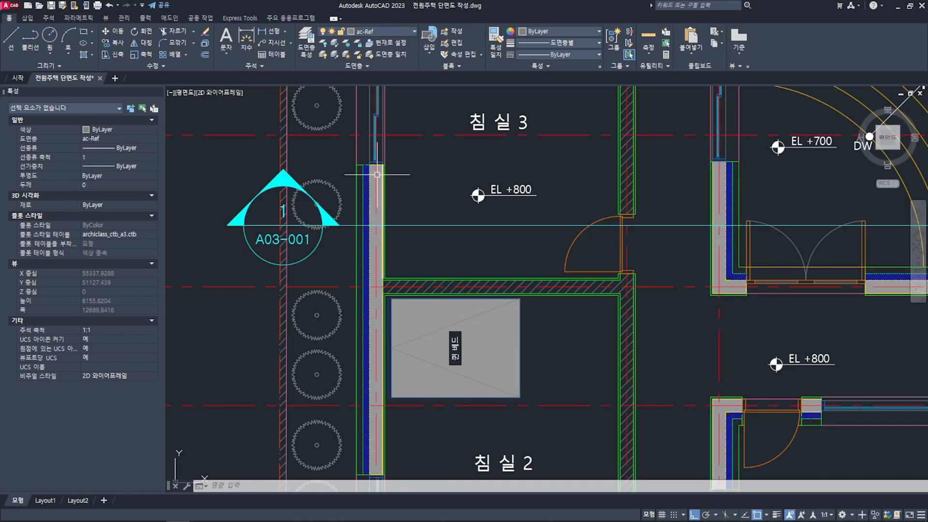
pyautogui.scroll(6, 370, 239)
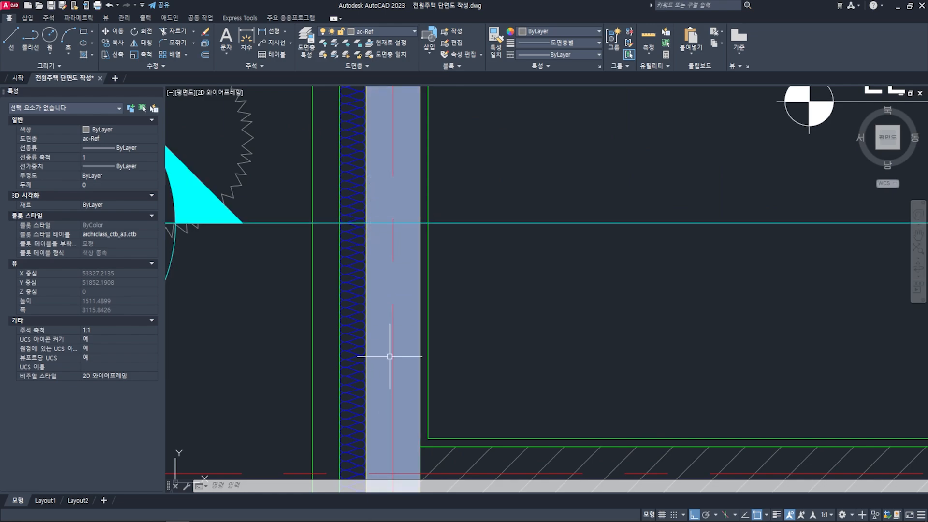
pyautogui.scroll(-10, 384, 354)
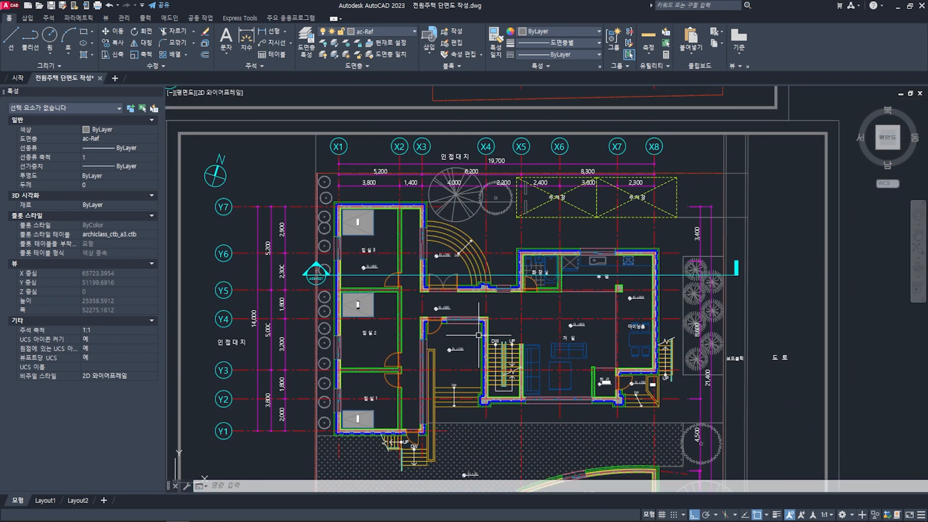
# - Inspect the two lowest red level lines on the section sheet, then clear the selection
pyautogui.scroll(-1, 488, 310)
pyautogui.moveTo(491, 435); pyautogui.dragTo(493, 181, button='middle')
pyautogui.moveTo(514, 307); pyautogui.dragTo(524, 281, button='middle')
pyautogui.scroll(2, 488, 325)
pyautogui.click(485, 344)
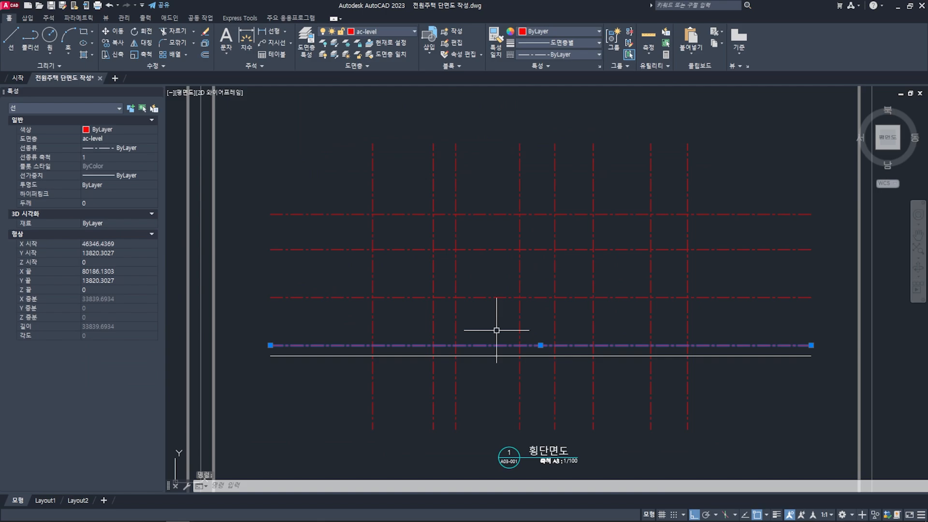
pyautogui.click(488, 296)
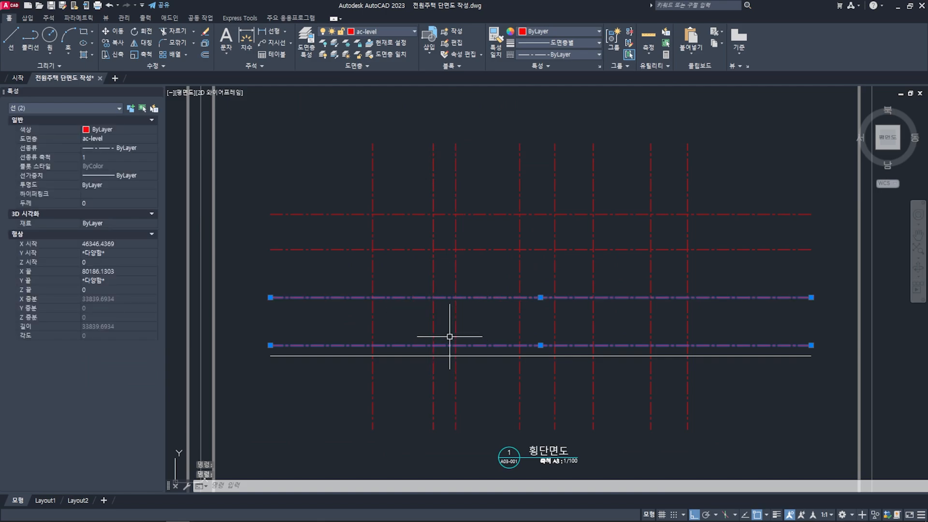
pyautogui.scroll(-2, 449, 336)
pyautogui.moveTo(460, 265); pyautogui.dragTo(466, 344, button='middle')
pyautogui.moveTo(459, 283); pyautogui.dragTo(438, 340, button='middle')
pyautogui.press('Escape')
pyautogui.press('Escape')
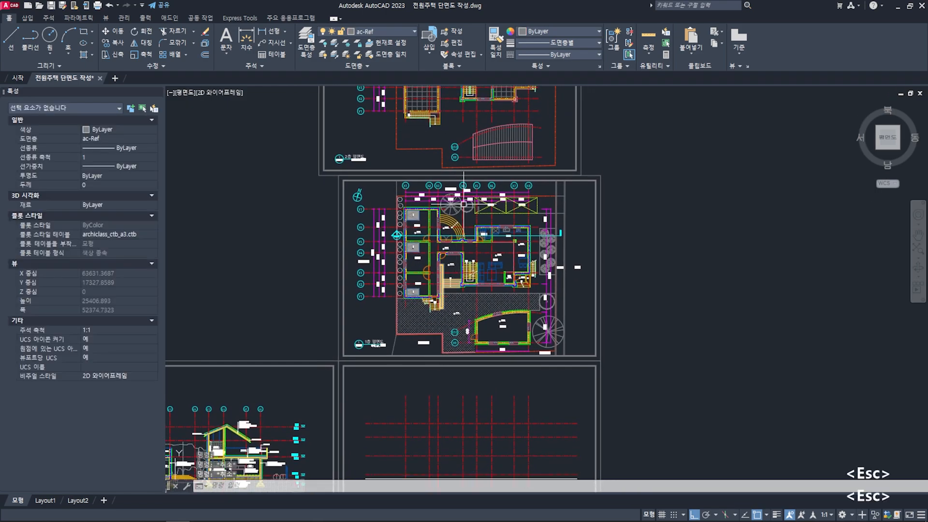
# - Inspect the second-floor and roof level lines, clear the selection and return to the section cut on the first-floor plan
pyautogui.moveTo(439, 213); pyautogui.dragTo(439, 329, button='middle')
pyautogui.moveTo(447, 230); pyautogui.dragTo(444, 73, button='middle')
pyautogui.scroll(2, 435, 414)
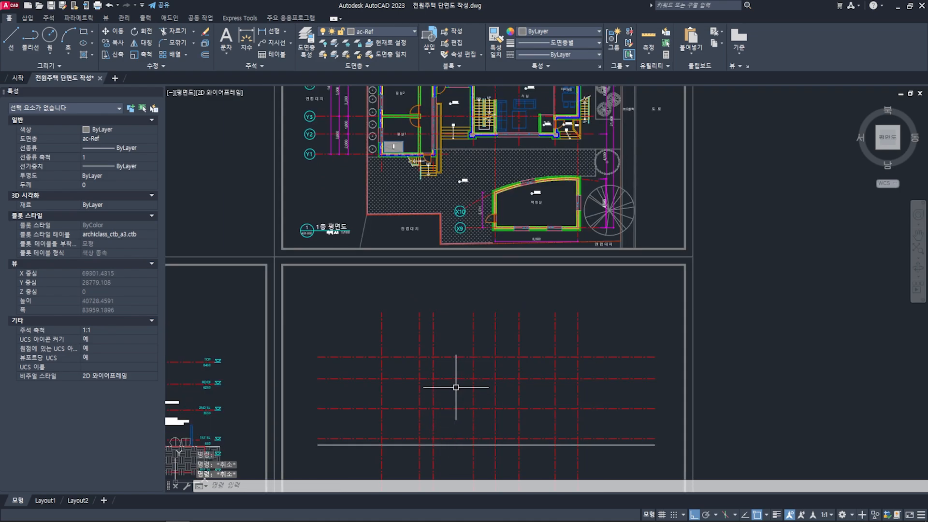
pyautogui.click(452, 407)
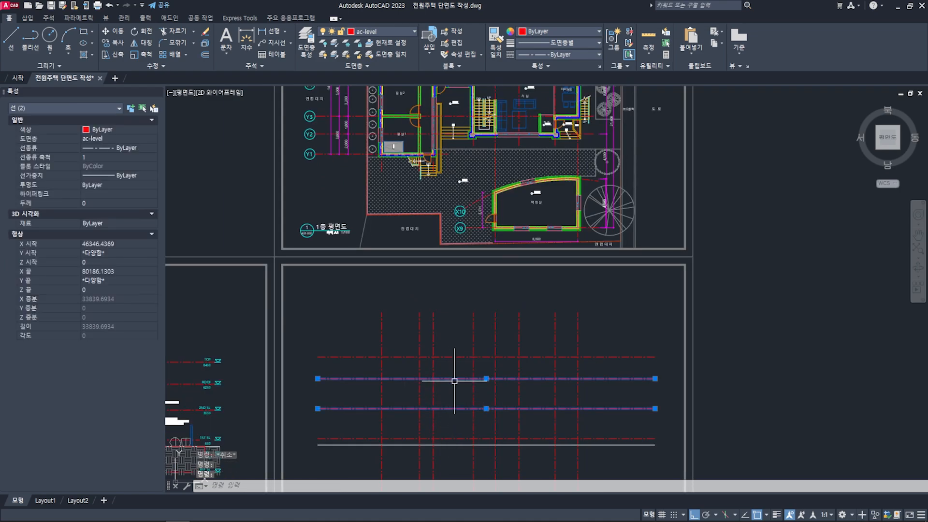
pyautogui.press('Escape')
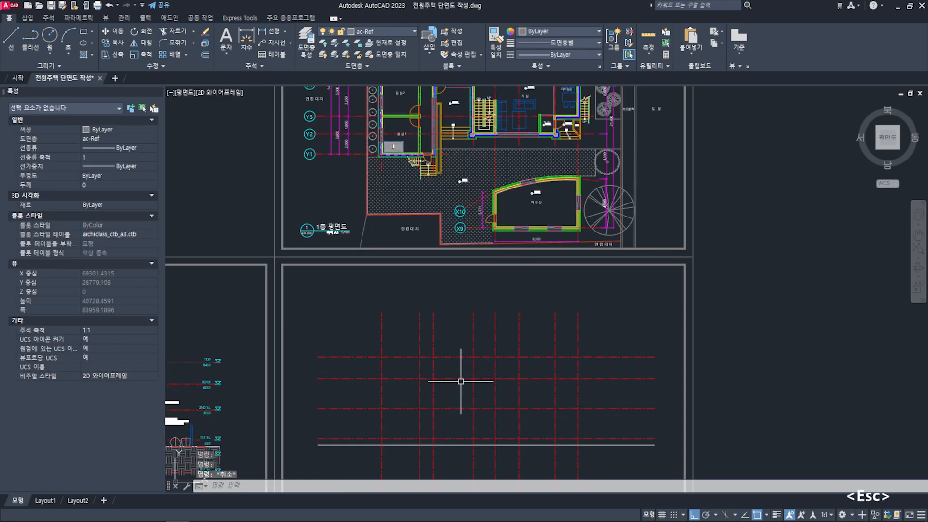
pyautogui.moveTo(435, 174); pyautogui.dragTo(462, 325, button='middle')
pyautogui.scroll(4, 412, 203)
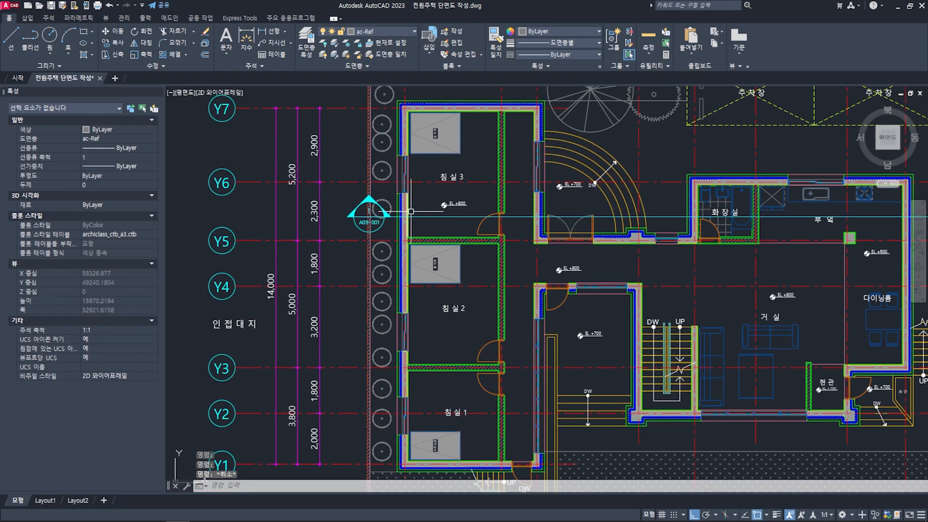
# - Draw a vertical projection line from the outer bedroom wall's outer concrete face at the section line down through the section sheet's grid
pyautogui.write('l')
pyautogui.press('space')
pyautogui.scroll(6, 417, 205)
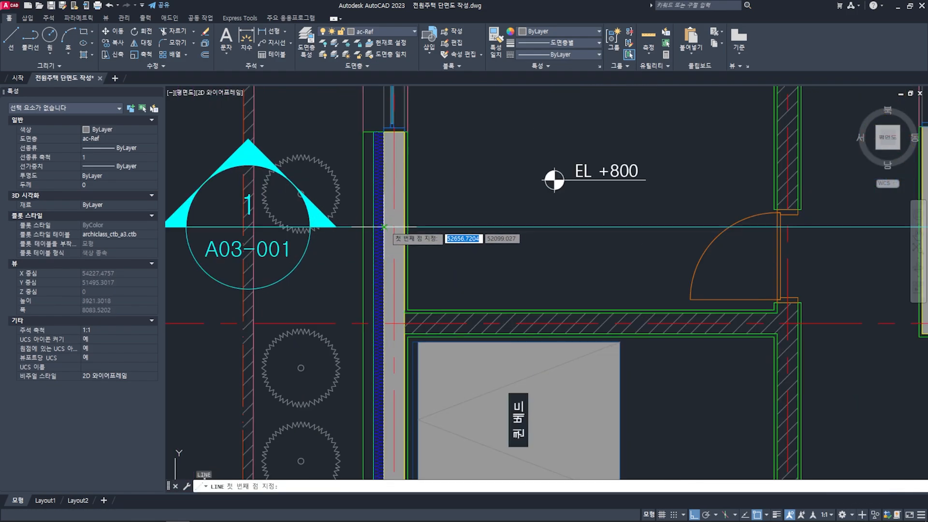
pyautogui.scroll(8, 385, 226)
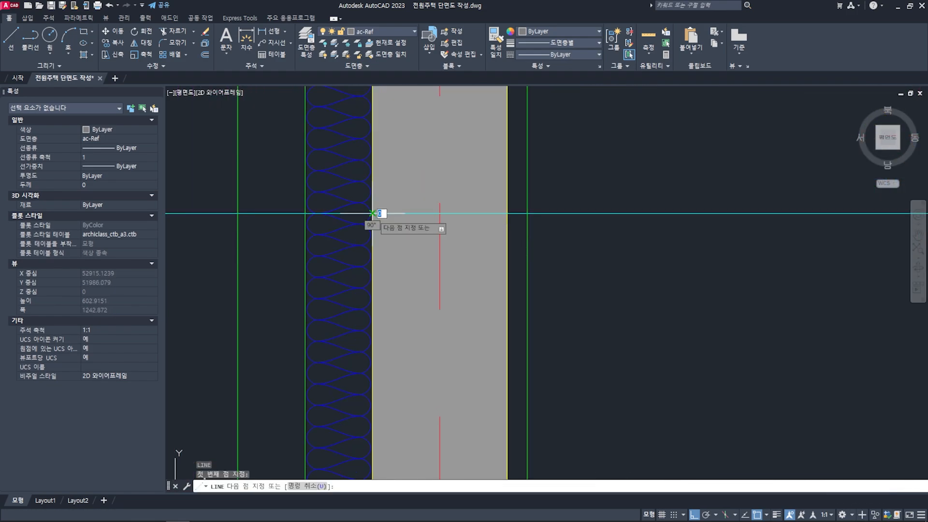
pyautogui.scroll(-10, 382, 227)
pyautogui.scroll(3, 409, 298)
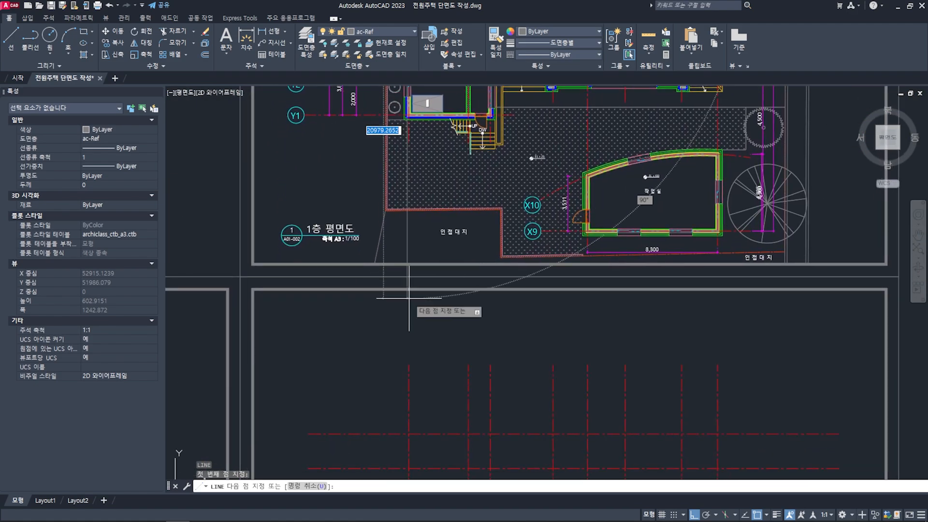
pyautogui.moveTo(409, 298); pyautogui.dragTo(429, 245, button='middle')
pyautogui.moveTo(446, 359); pyautogui.dragTo(433, 204, button='middle')
pyautogui.moveTo(443, 310); pyautogui.dragTo(438, 282, button='middle')
pyautogui.click(448, 371)
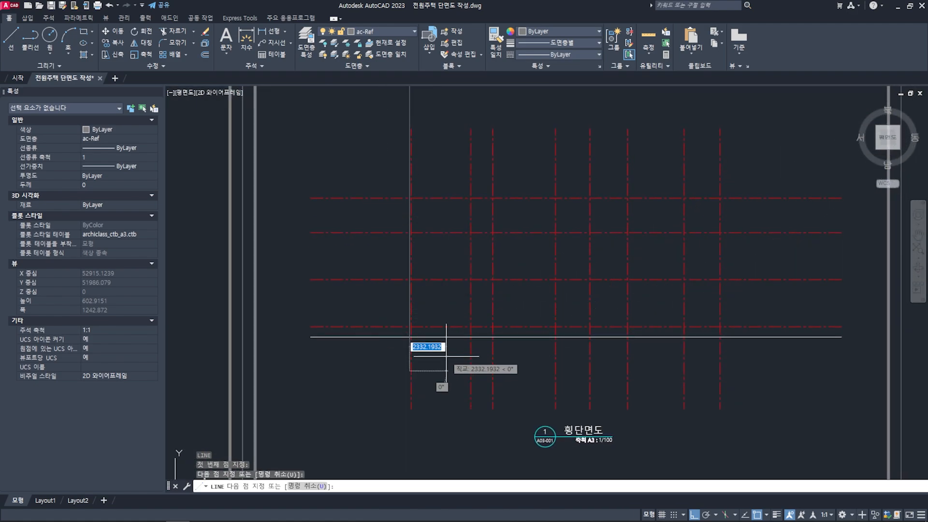
pyautogui.press('space')
# - Measure the concrete thickness of the outer bedroom wall on the first-floor plan
pyautogui.moveTo(438, 176); pyautogui.dragTo(446, 381, button='middle')
pyautogui.moveTo(438, 218); pyautogui.dragTo(447, 417, button='middle')
pyautogui.moveTo(428, 186); pyautogui.dragTo(431, 253, button='middle')
pyautogui.scroll(6, 433, 210)
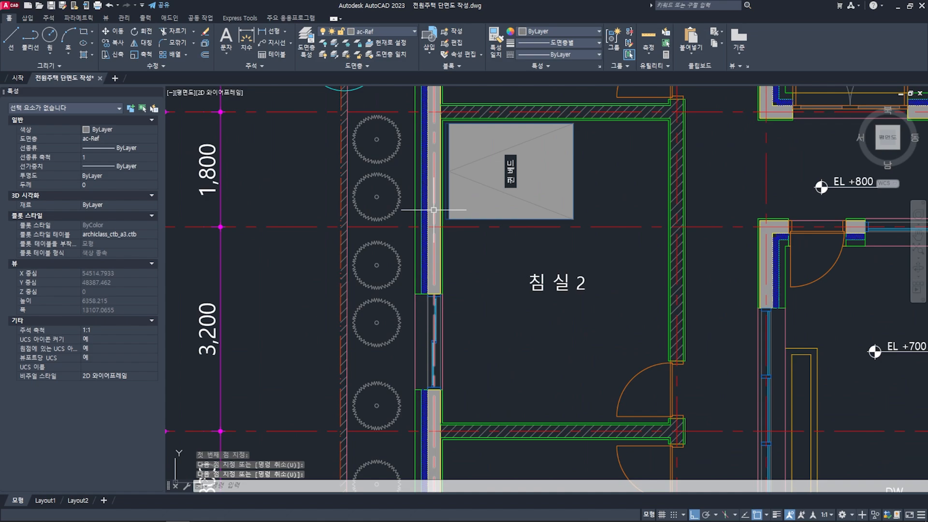
pyautogui.scroll(3, 434, 210)
pyautogui.write('d')
pyautogui.scroll(2, 437, 250)
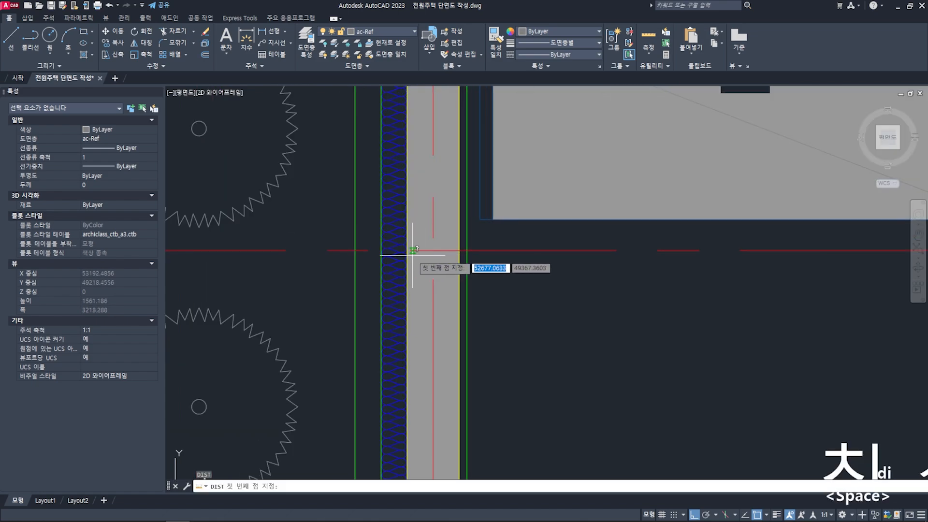
pyautogui.click(407, 250)
pyautogui.click(459, 250)
pyautogui.press('Escape')
pyautogui.press('Escape')
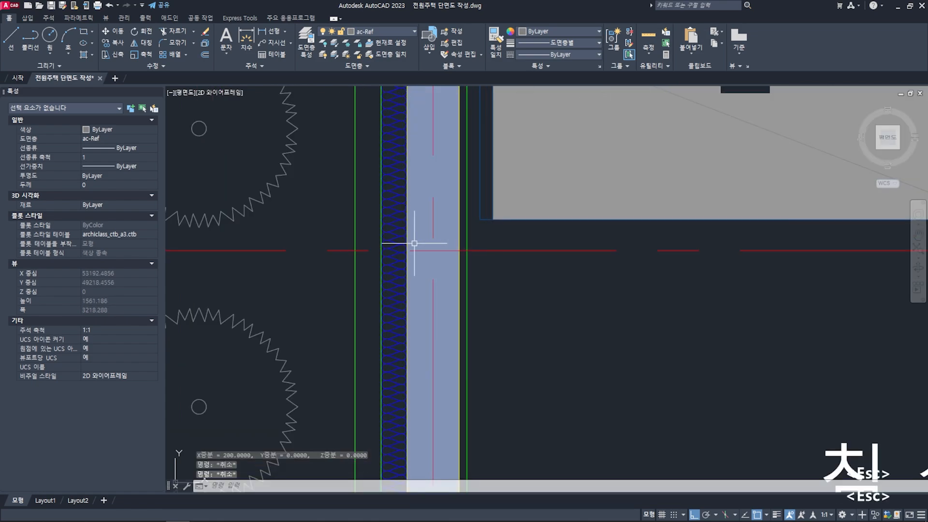
# - Copy the projection line from the outer to the inner concrete face of the bedroom wall on grid X1
pyautogui.scroll(-4, 455, 247)
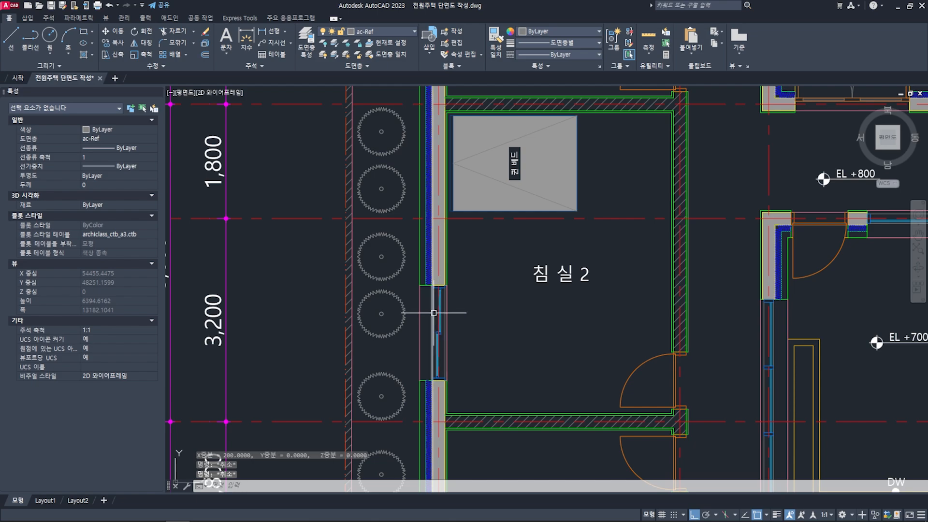
pyautogui.click(433, 312)
pyautogui.press('space')
pyautogui.scroll(6, 437, 130)
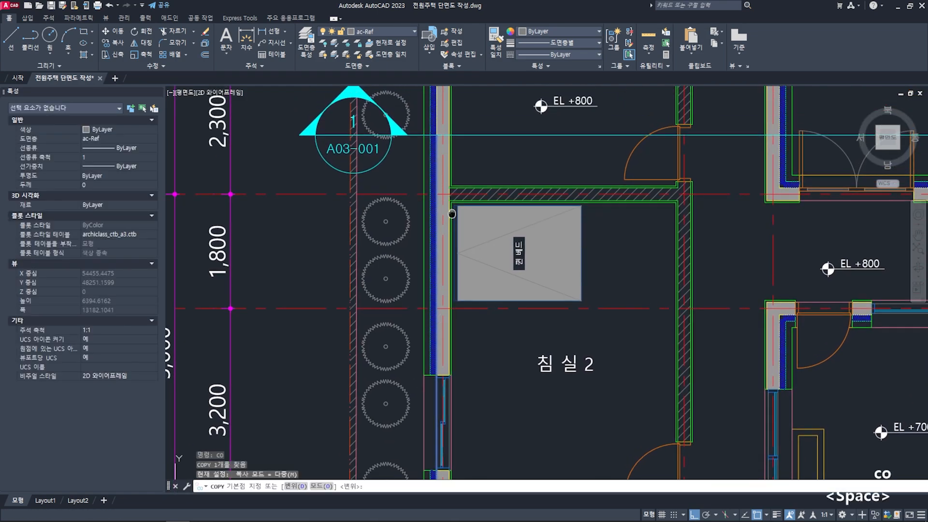
pyautogui.click(421, 175)
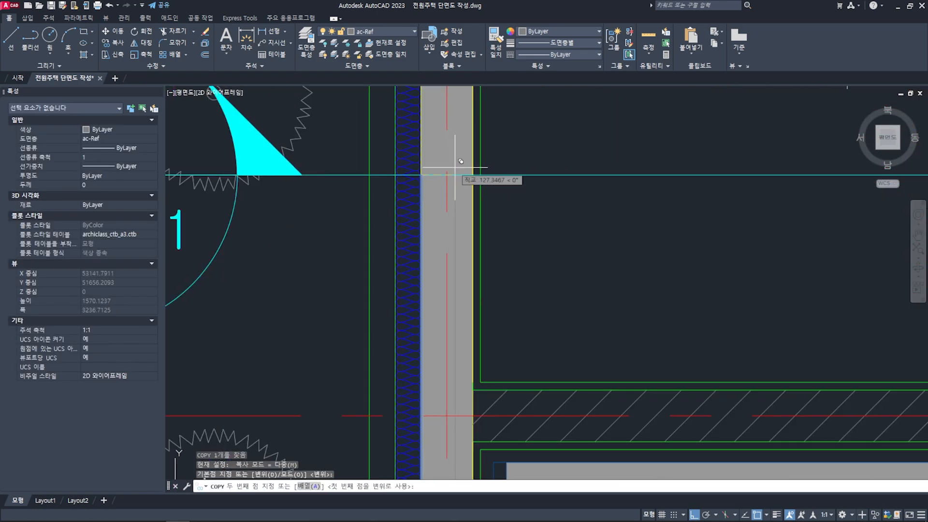
pyautogui.click(473, 175)
pyautogui.scroll(-2, 490, 189)
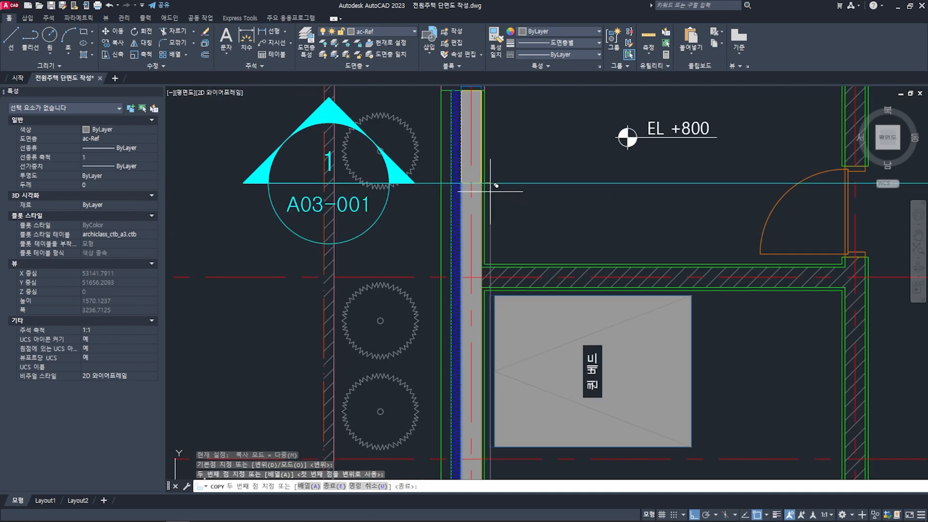
# - Place copies of the projection line at both concrete faces of the wall on grid X3, where the section line crosses it
pyautogui.moveTo(650, 197); pyautogui.dragTo(443, 210, button='middle')
pyautogui.scroll(-1, 443, 208)
pyautogui.moveTo(592, 200); pyautogui.dragTo(434, 207, button='middle')
pyautogui.scroll(4, 471, 209)
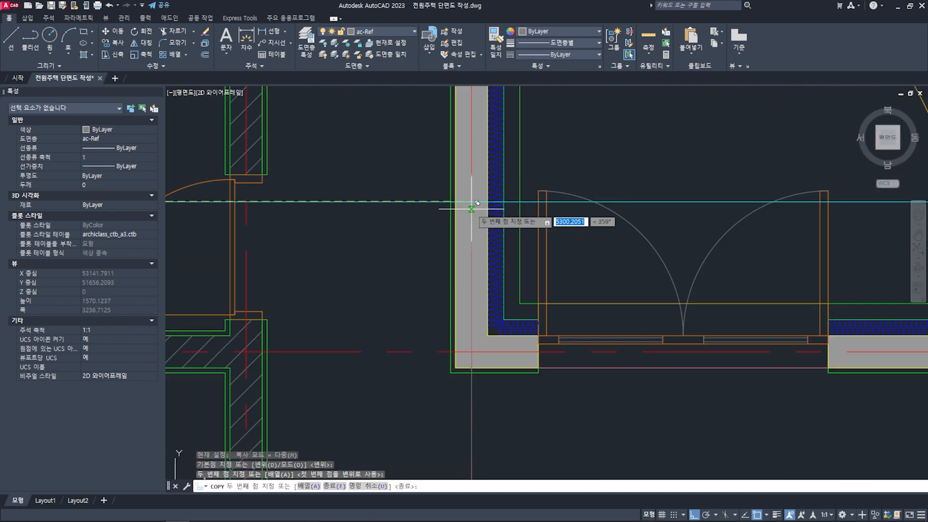
pyautogui.click(455, 201)
pyautogui.scroll(4, 466, 200)
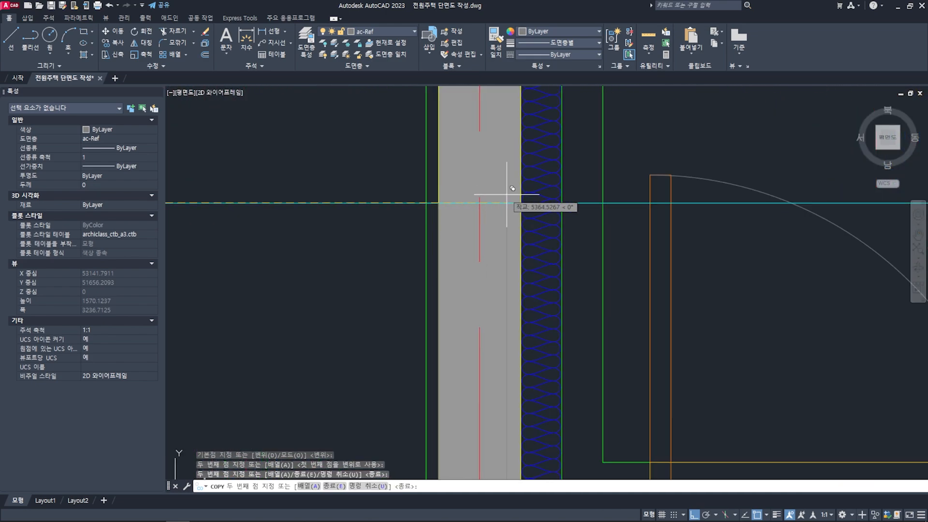
pyautogui.scroll(4, 515, 203)
pyautogui.click(528, 200)
# - Place copies of the projection line at both concrete faces of the first-floor bathroom wall on grid X5
pyautogui.scroll(-12, 511, 225)
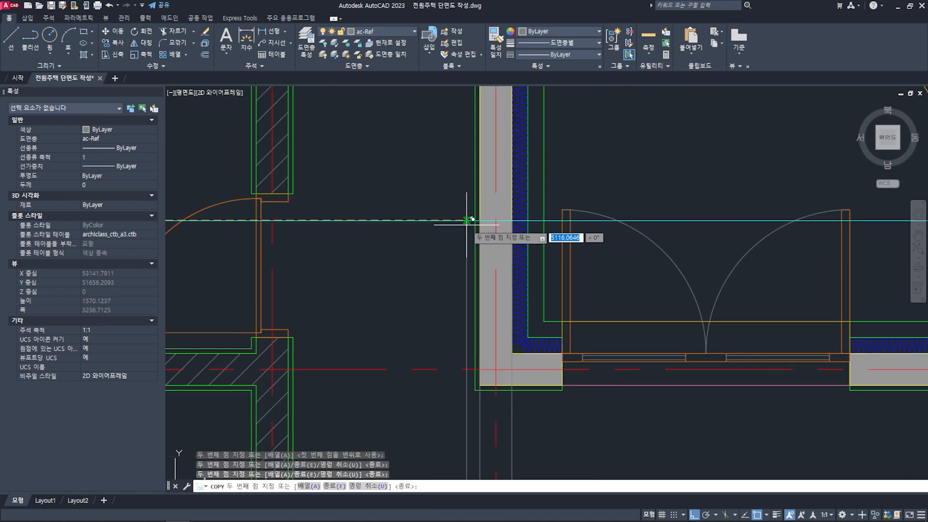
pyautogui.moveTo(646, 251); pyautogui.dragTo(498, 234, button='middle')
pyautogui.scroll(7, 527, 212)
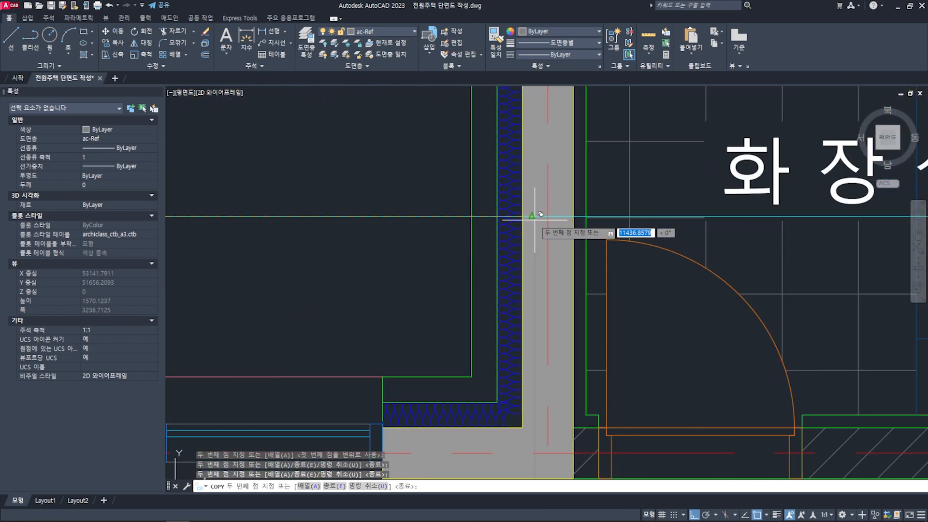
pyautogui.click(516, 214)
pyautogui.moveTo(608, 225); pyautogui.dragTo(573, 231, button='middle')
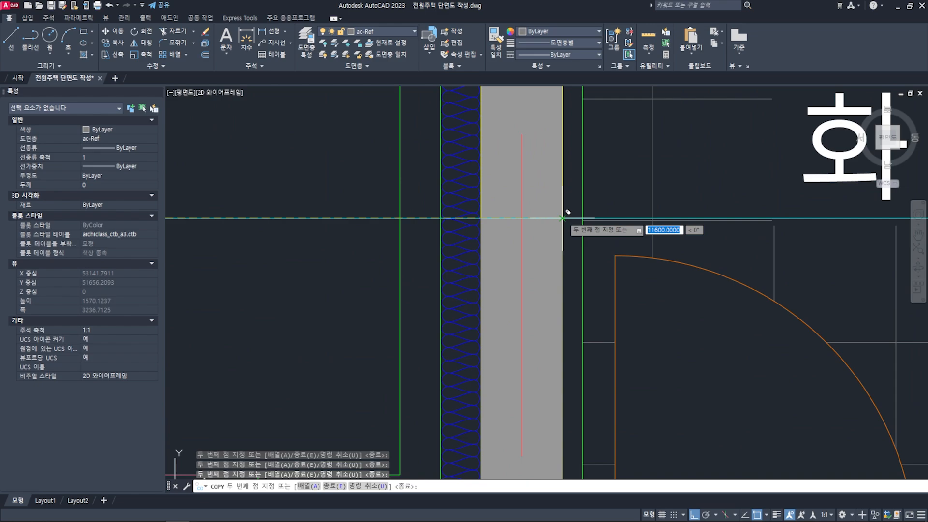
# - Place copies of the projection line at both concrete faces of the kitchen's outer wall on grid X8 and finish copying
pyautogui.scroll(-10, 570, 218)
pyautogui.scroll(10, 654, 232)
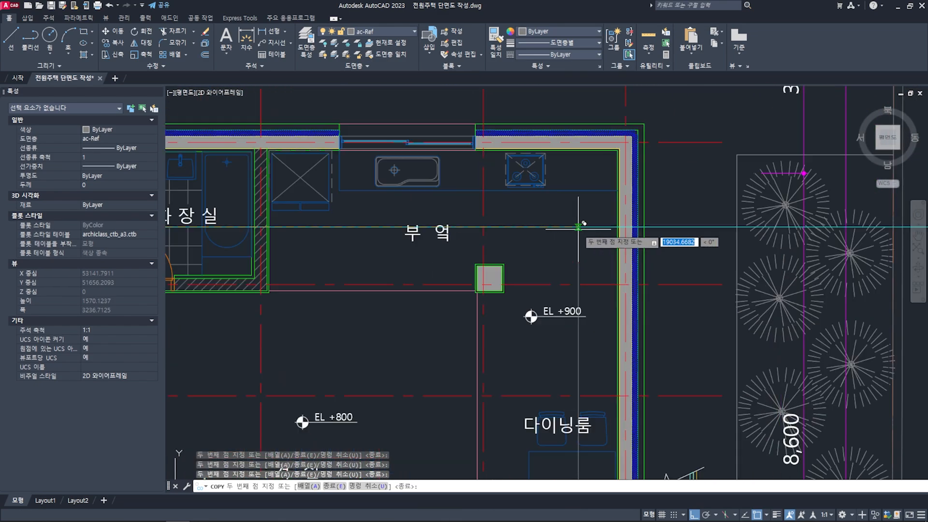
pyautogui.scroll(2, 628, 218)
pyautogui.scroll(8, 640, 222)
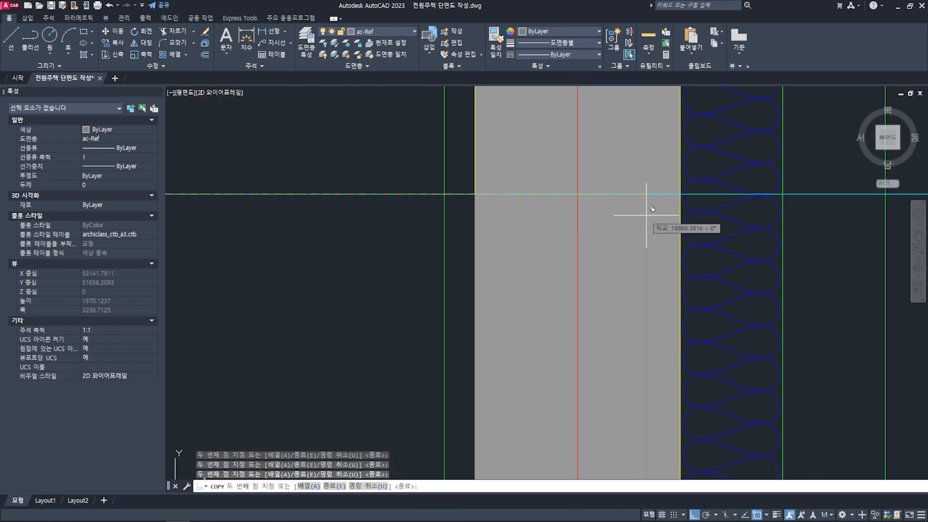
pyautogui.scroll(-12, 680, 193)
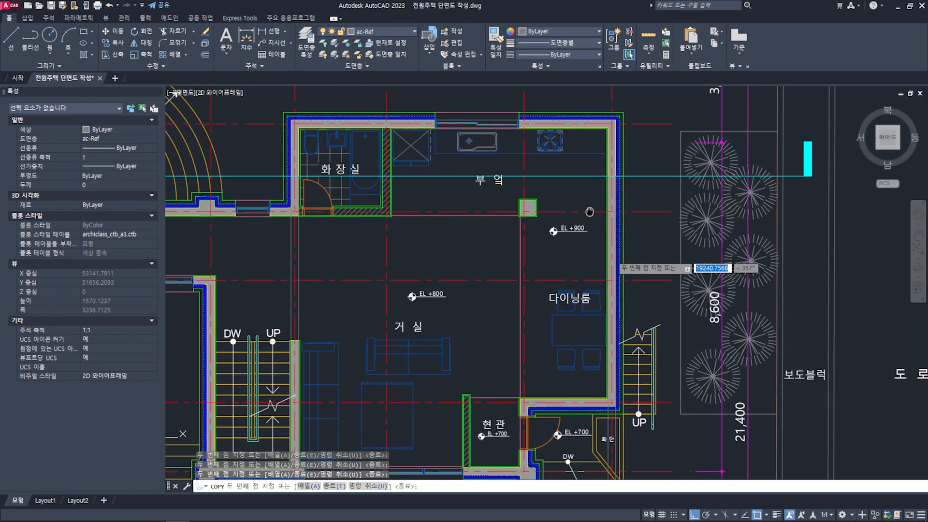
pyautogui.press('space')
# - Examine the parapets and concrete bathroom walls that the section line cuts on the second-floor plan
pyautogui.scroll(3, 449, 224)
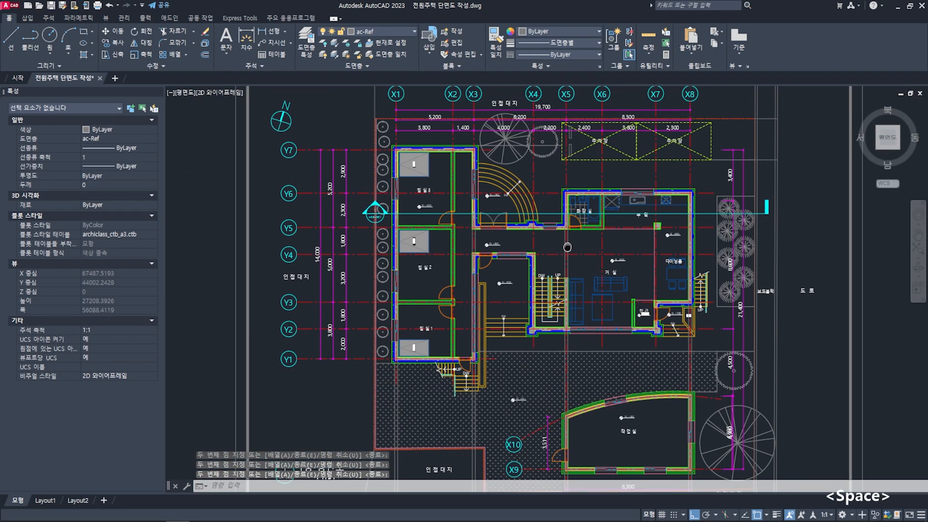
pyautogui.scroll(-9, 421, 228)
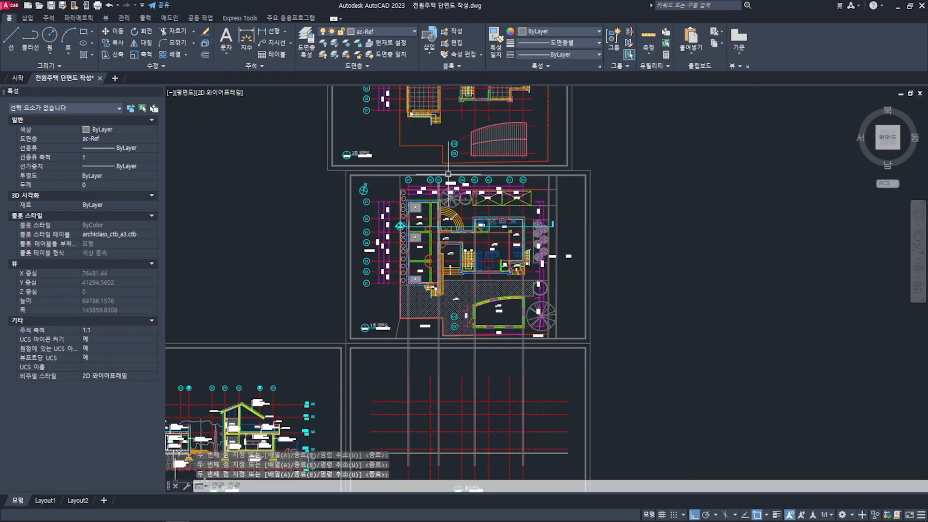
pyautogui.moveTo(450, 169); pyautogui.dragTo(484, 273, button='middle')
pyautogui.moveTo(457, 151); pyautogui.dragTo(459, 180, button='middle')
pyautogui.scroll(3, 459, 179)
pyautogui.scroll(4, 496, 196)
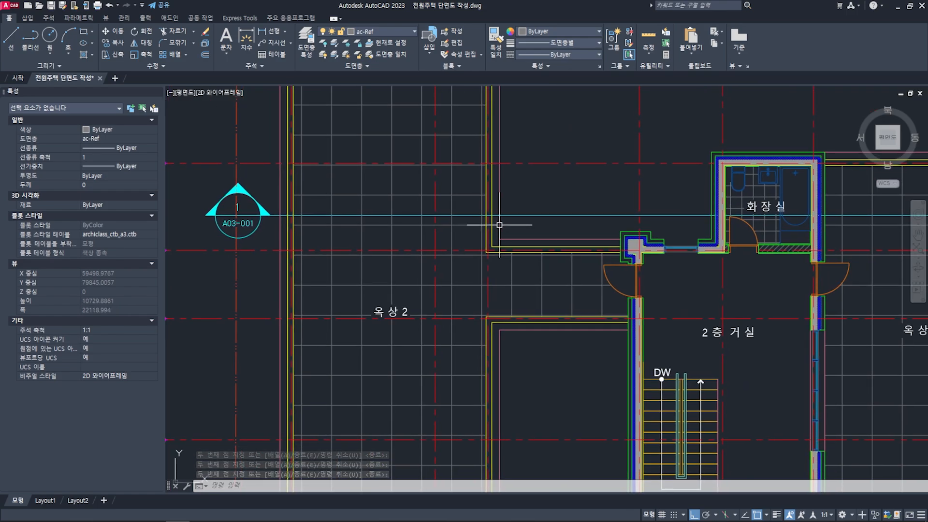
pyautogui.moveTo(491, 215); pyautogui.dragTo(495, 221, button='middle')
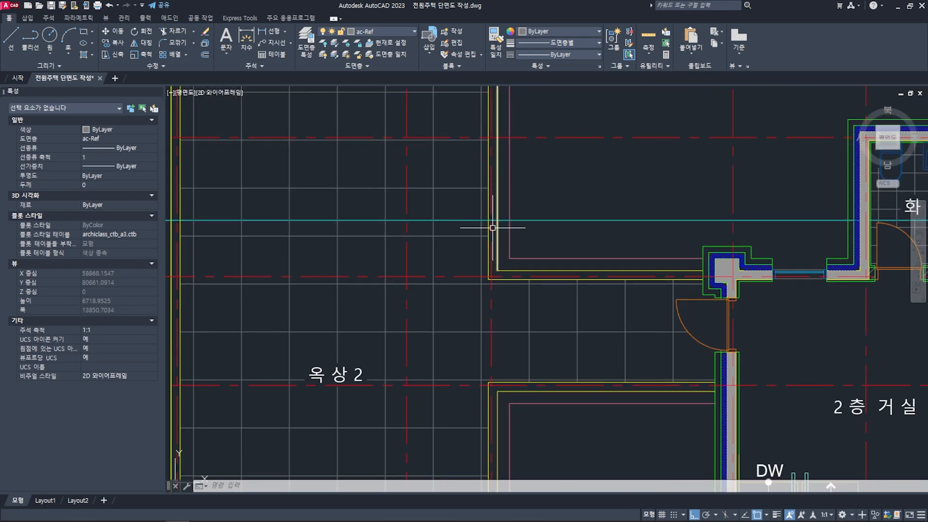
pyautogui.moveTo(708, 226); pyautogui.dragTo(390, 266, button='middle')
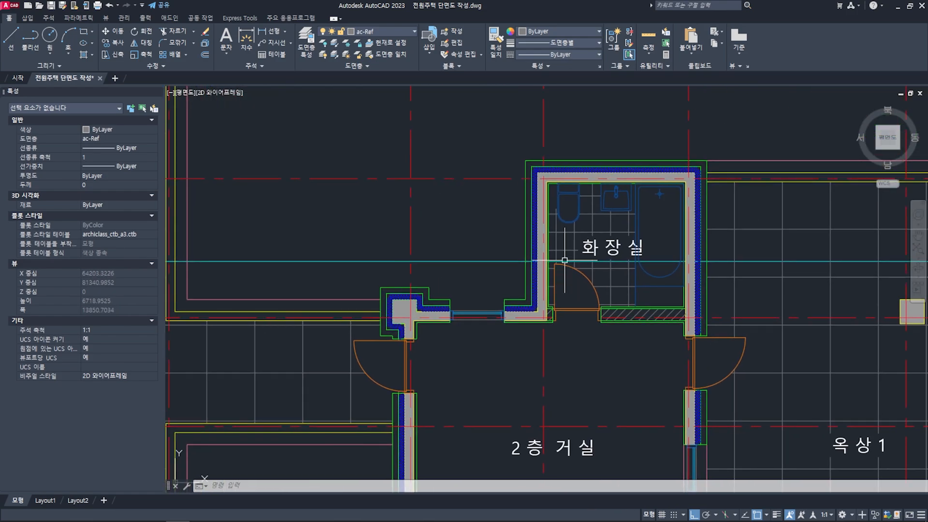
pyautogui.scroll(4, 547, 259)
pyautogui.scroll(-8, 562, 267)
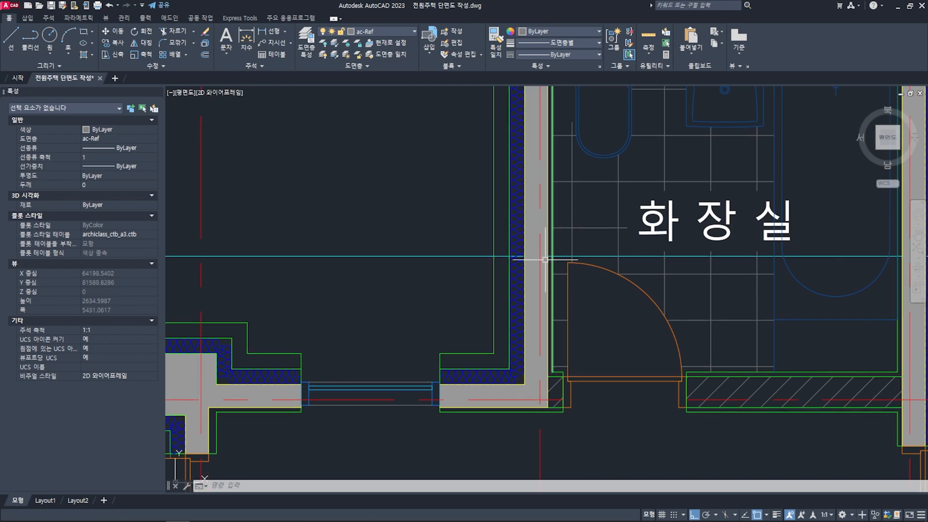
pyautogui.scroll(-4, 562, 275)
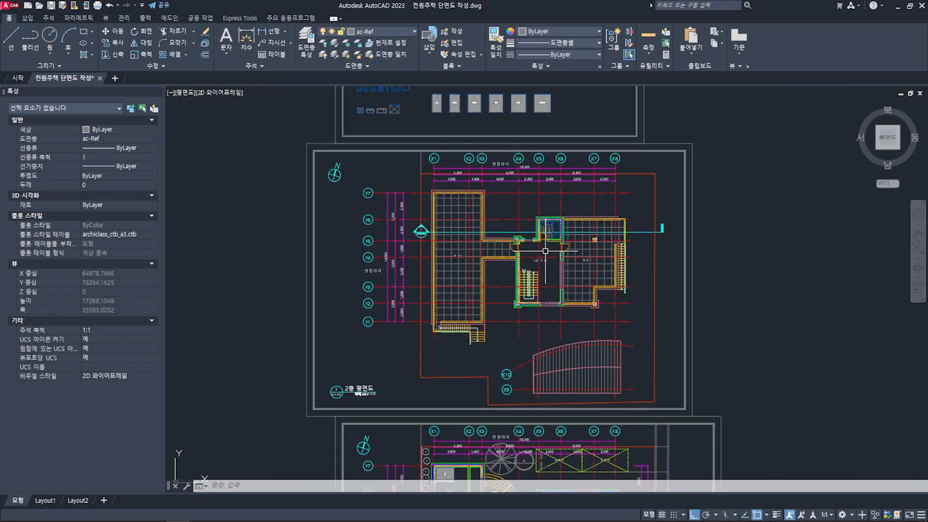
pyautogui.moveTo(551, 368); pyautogui.dragTo(522, 278, button='middle')
pyautogui.press('space')
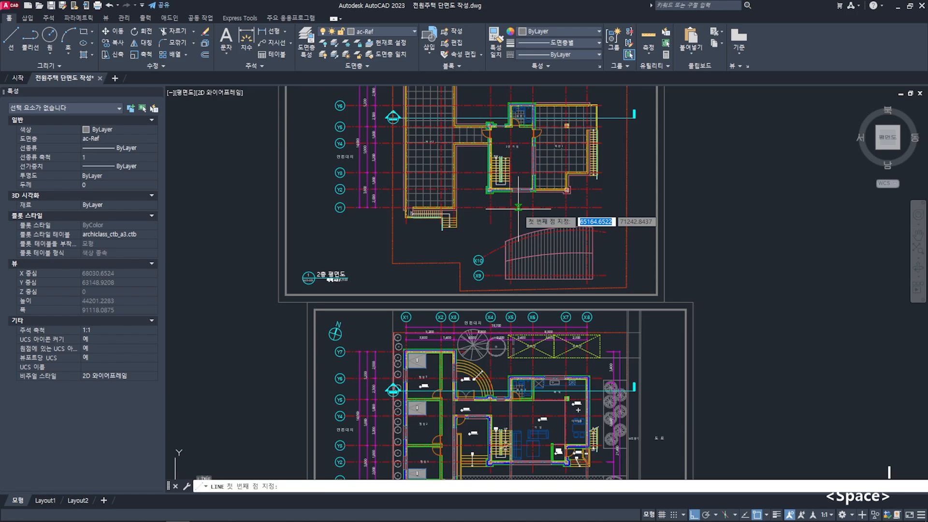
pyautogui.scroll(10, 506, 189)
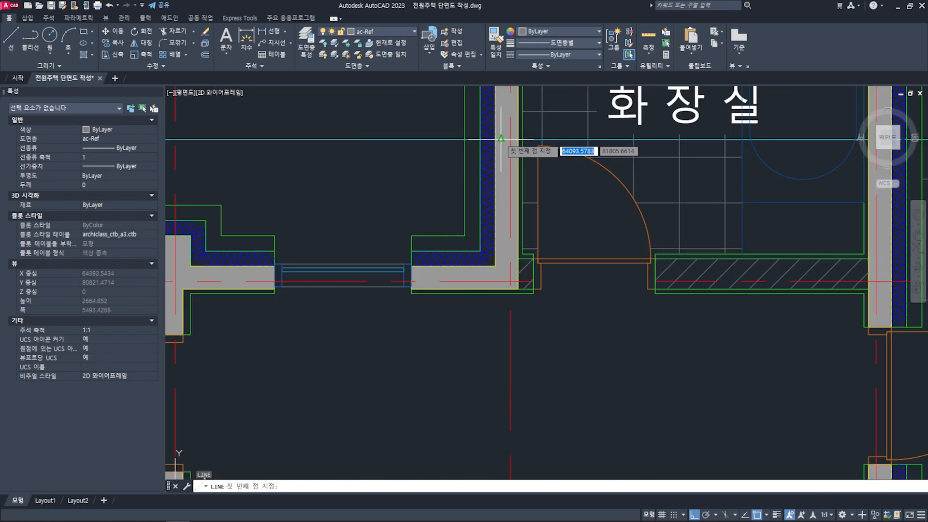
pyautogui.scroll(6, 500, 140)
pyautogui.click(486, 141)
pyautogui.scroll(-12, 507, 204)
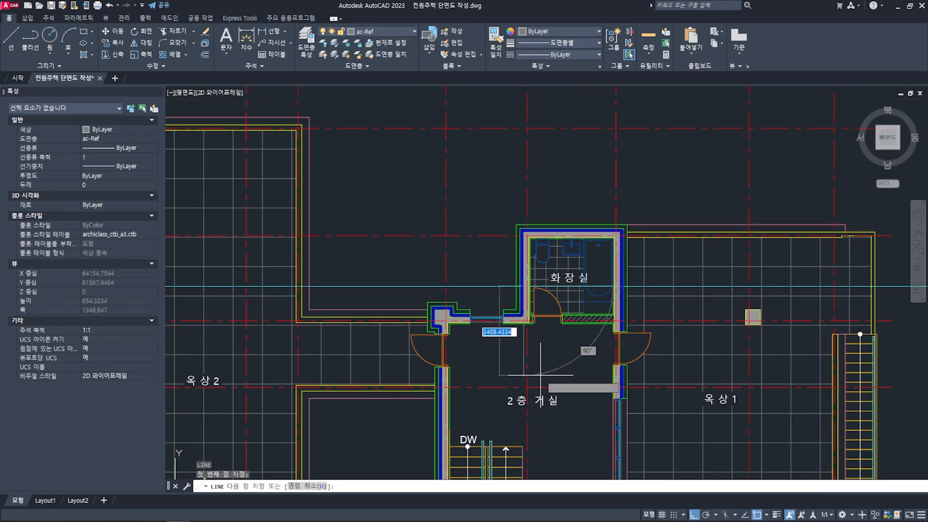
pyautogui.scroll(-4, 540, 375)
pyautogui.moveTo(544, 421); pyautogui.dragTo(521, 337, button='middle')
pyautogui.scroll(2, 516, 406)
pyautogui.moveTo(516, 406); pyautogui.dragTo(526, 126, button='middle')
pyautogui.moveTo(502, 349); pyautogui.dragTo(498, 205, button='middle')
pyautogui.scroll(2, 536, 324)
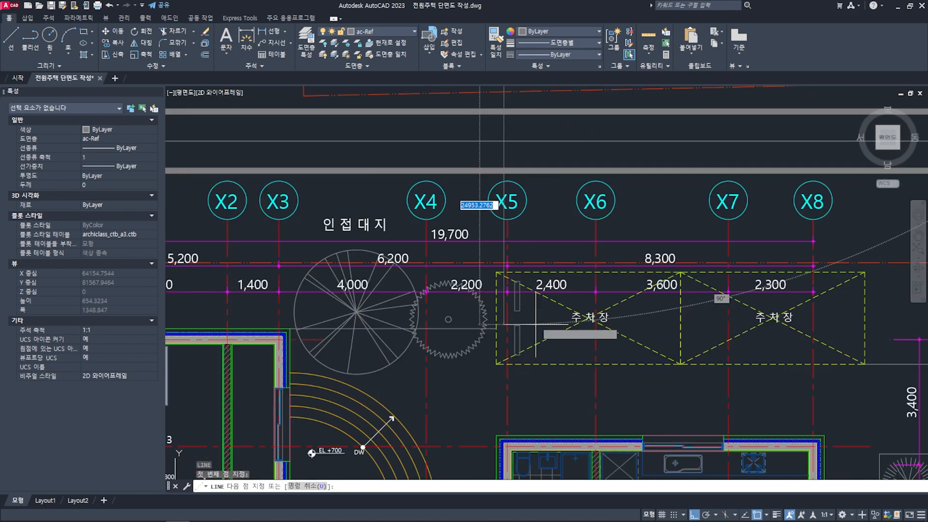
pyautogui.moveTo(533, 419); pyautogui.dragTo(531, 190, button='middle')
pyautogui.scroll(4, 505, 328)
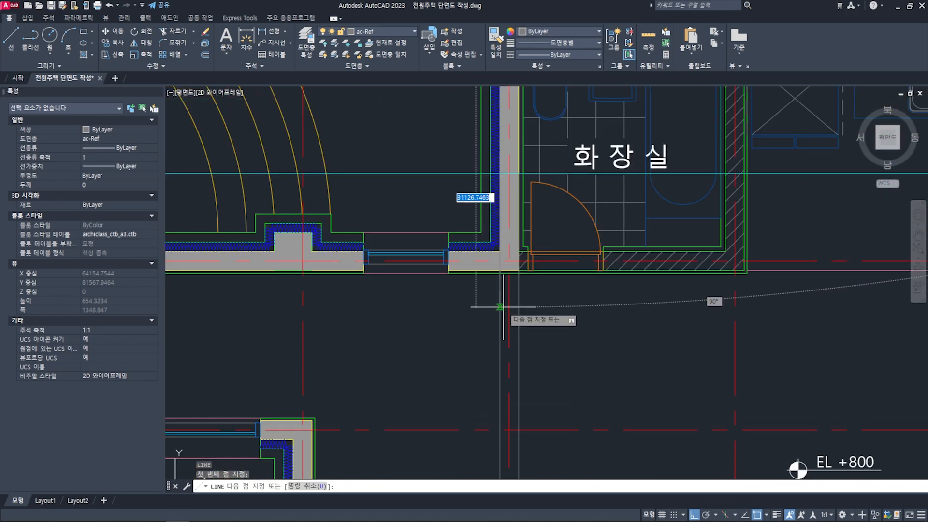
pyautogui.scroll(-10, 509, 221)
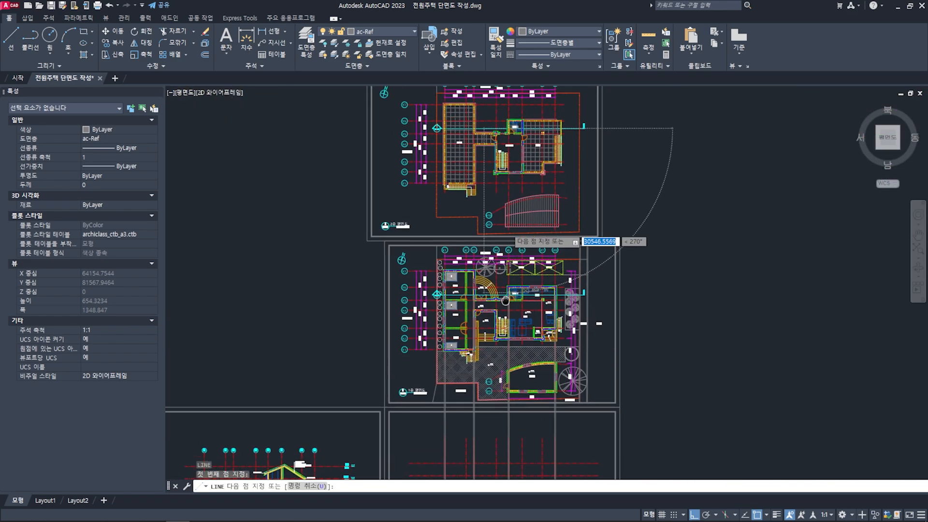
pyautogui.press('Escape')
pyautogui.press('Escape')
# - Inspect the second-floor plan around the concrete wall between the bathroom and the roof terrace 옥상 1
pyautogui.scroll(3, 516, 165)
pyautogui.scroll(4, 500, 229)
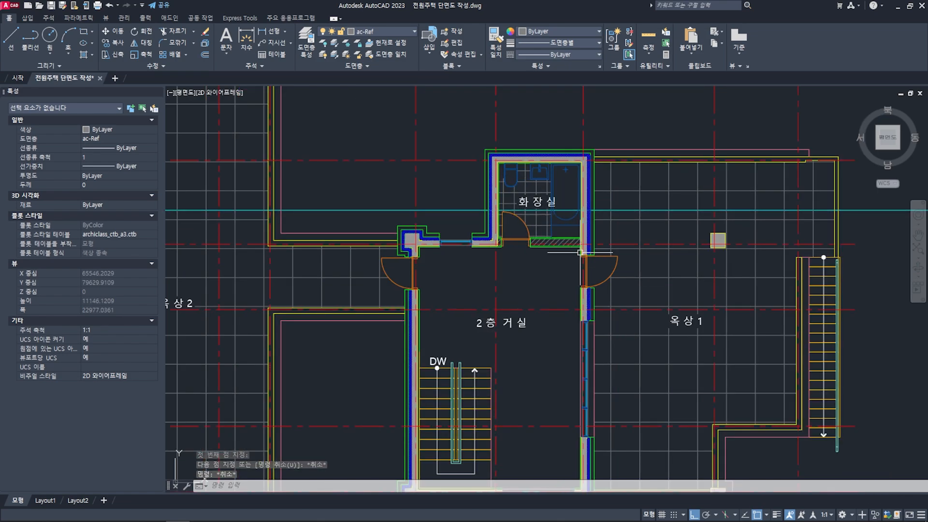
pyautogui.moveTo(579, 252); pyautogui.dragTo(505, 243, button='middle')
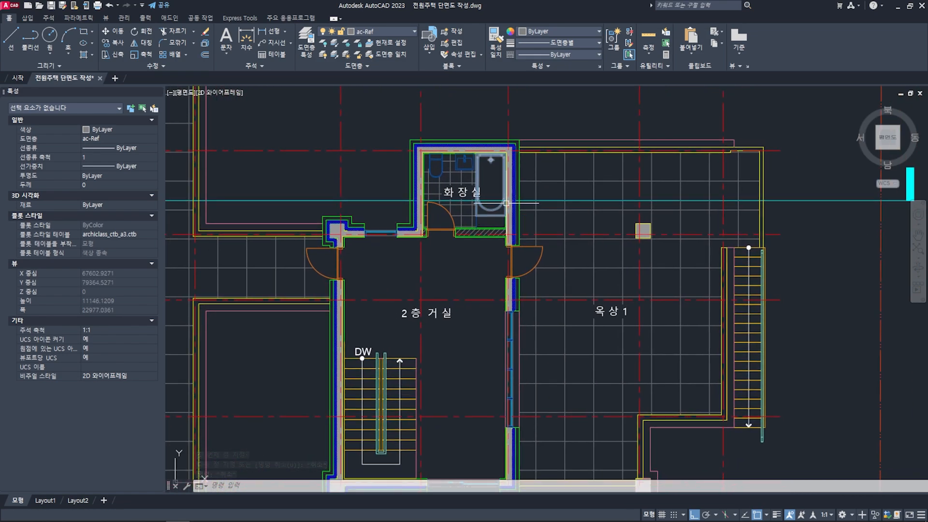
pyautogui.scroll(-4, 505, 203)
pyautogui.scroll(2, 507, 181)
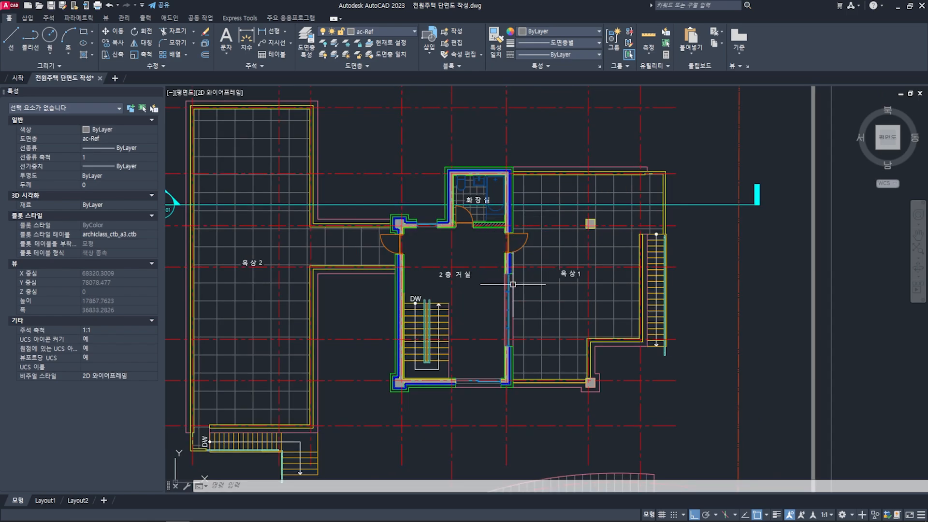
# - Examine the hatched wall between the bathroom and kitchen on grid X6 of the first-floor plan
pyautogui.scroll(-6, 513, 328)
pyautogui.moveTo(521, 373); pyautogui.dragTo(508, 253, button='middle')
pyautogui.scroll(10, 495, 357)
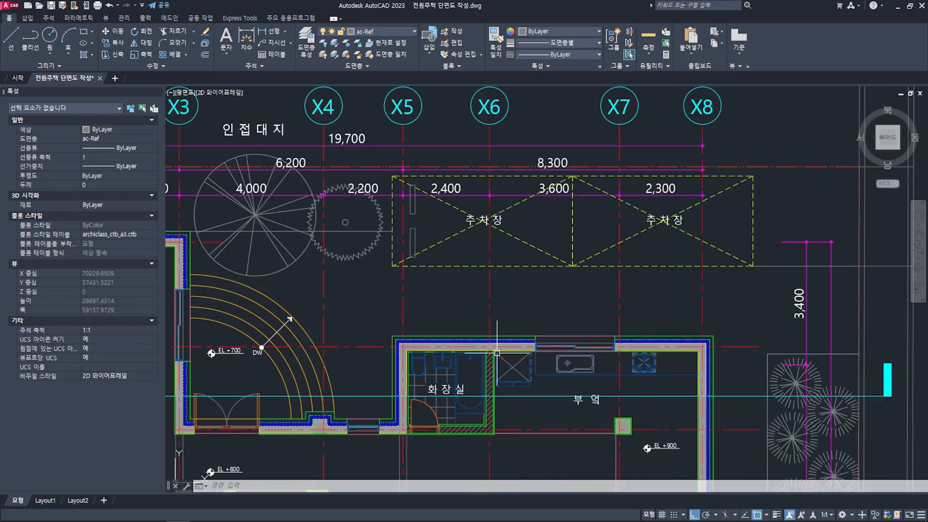
pyautogui.moveTo(486, 354); pyautogui.dragTo(478, 285, button='middle')
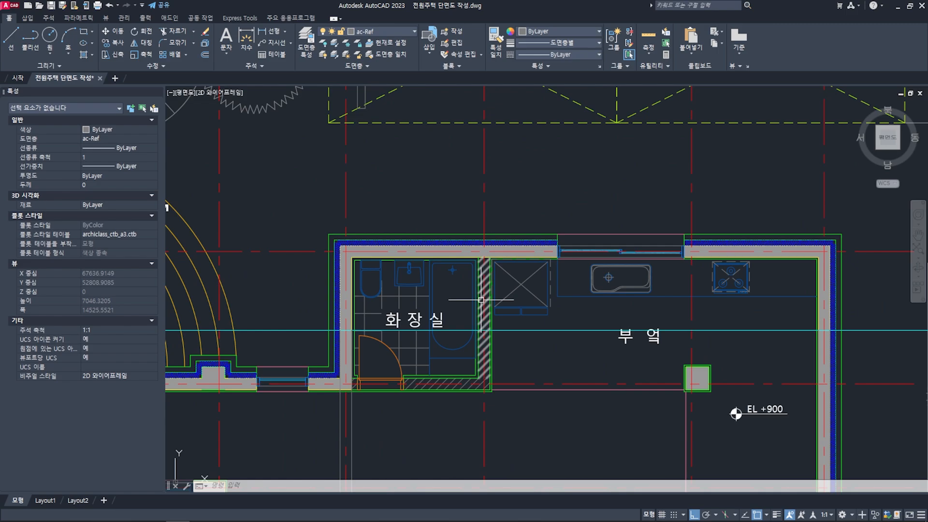
# - Draw a vertical projection line from the inner concrete face of the second-floor bathroom wall on grid X6 down into the section grid
pyautogui.scroll(-8, 480, 296)
pyautogui.moveTo(478, 145); pyautogui.dragTo(470, 250, button='middle')
pyautogui.moveTo(468, 165); pyautogui.dragTo(472, 251, button='middle')
pyautogui.press('l')
pyautogui.press('space')
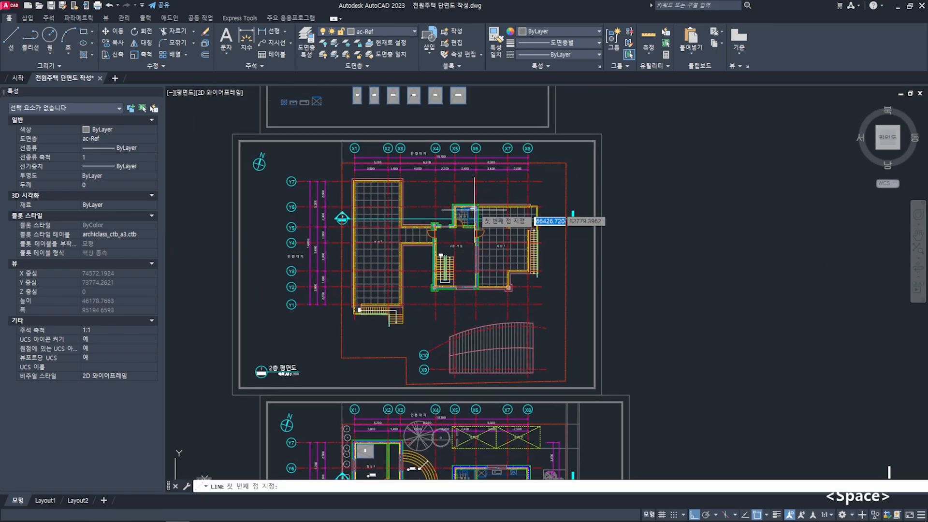
pyautogui.scroll(10, 473, 209)
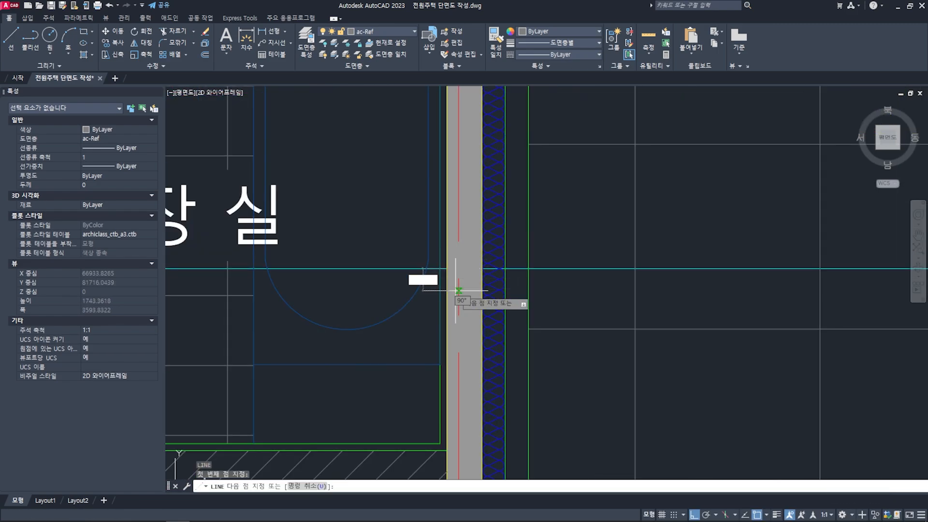
pyautogui.scroll(-12, 459, 290)
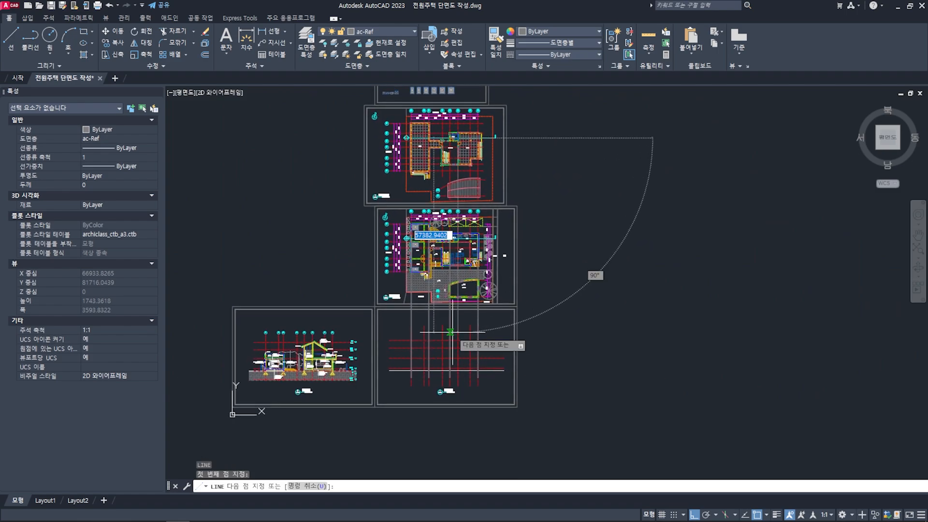
pyautogui.scroll(8, 450, 332)
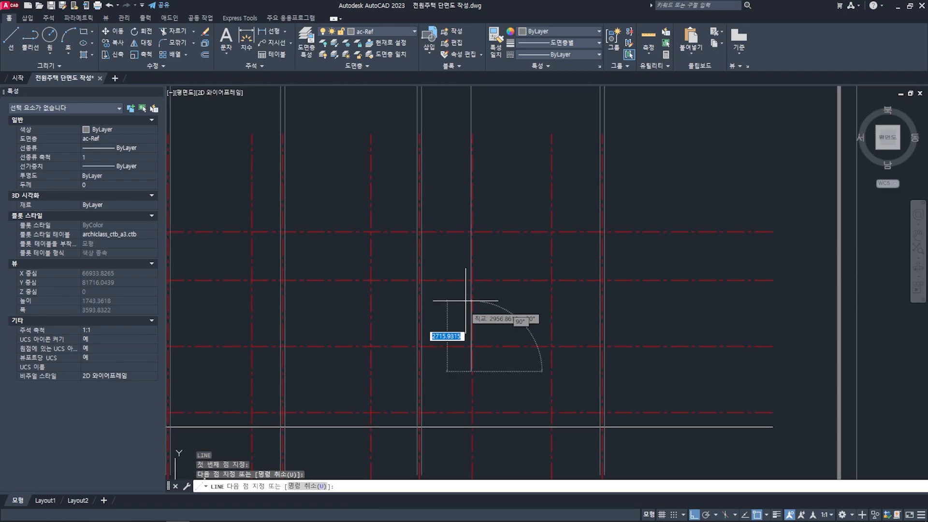
pyautogui.scroll(-4, 466, 300)
pyautogui.press('space')
# - Copy the grid X6 projection line 150 mm across to the wall's outer concrete face and finish copying
pyautogui.moveTo(489, 223); pyautogui.dragTo(483, 470, button='middle')
pyautogui.moveTo(471, 141); pyautogui.dragTo(471, 319, button='middle')
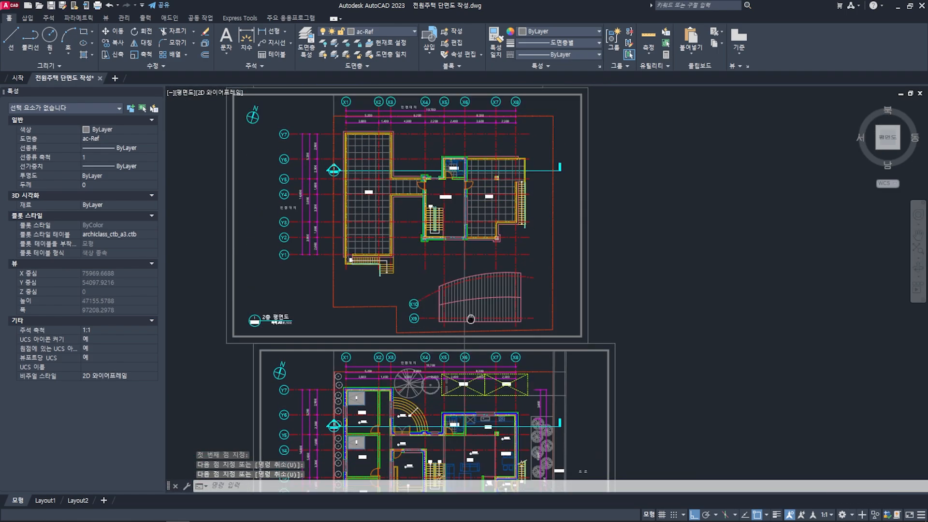
pyautogui.scroll(4, 478, 188)
pyautogui.write('co')
pyautogui.press('space')
pyautogui.scroll(2, 437, 174)
pyautogui.scroll(6, 437, 242)
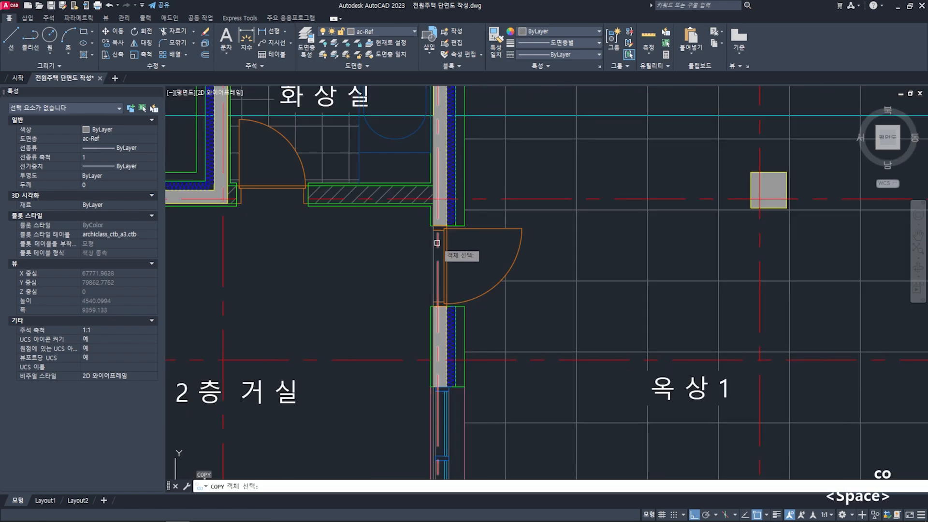
pyautogui.click(431, 253)
pyautogui.moveTo(431, 234); pyautogui.dragTo(439, 414, button='middle')
pyautogui.scroll(3, 445, 210)
pyautogui.press('space')
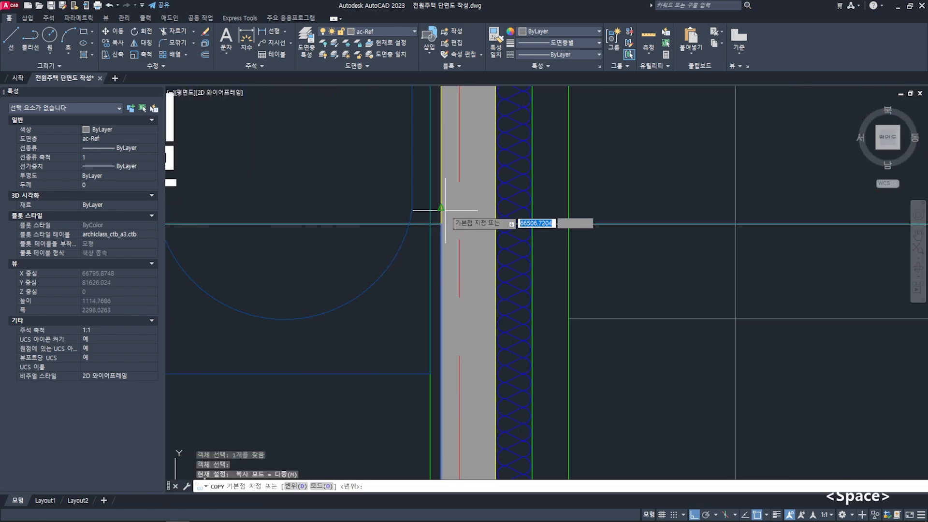
pyautogui.click(441, 224)
pyautogui.scroll(4, 503, 211)
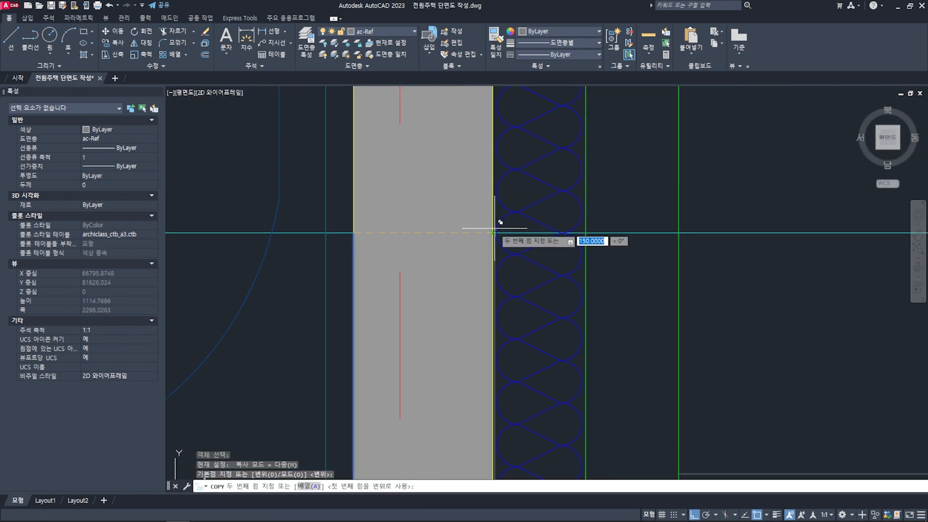
pyautogui.press('space')
pyautogui.press('Escape')
pyautogui.press('Escape')
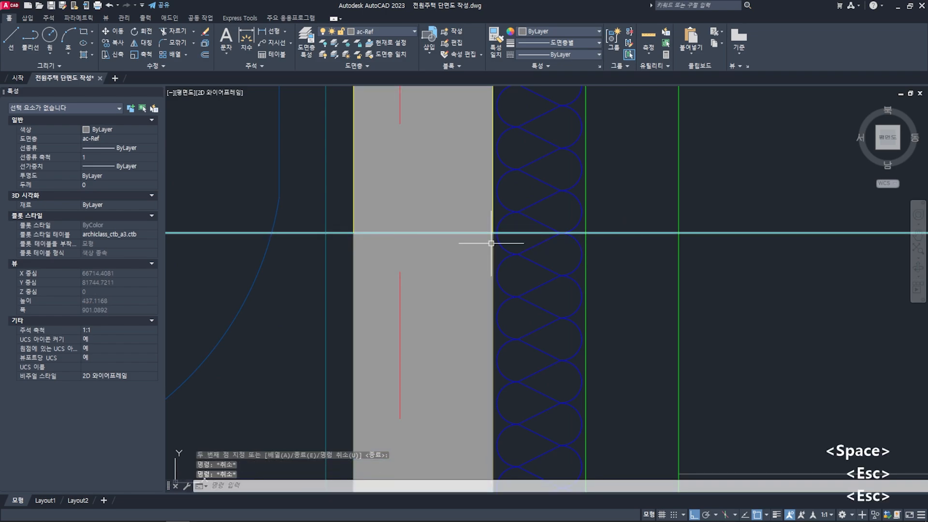
# - Trim the projection lines on grids X8 and X5 above the second red level line from the ground
pyautogui.scroll(-20, 491, 243)
pyautogui.scroll(5, 487, 312)
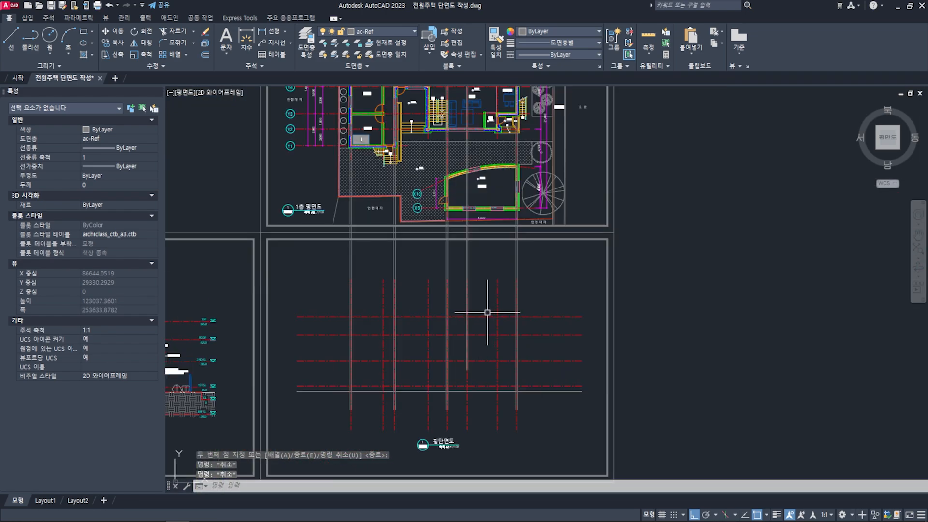
pyautogui.press('Escape')
pyautogui.scroll(2, 367, 377)
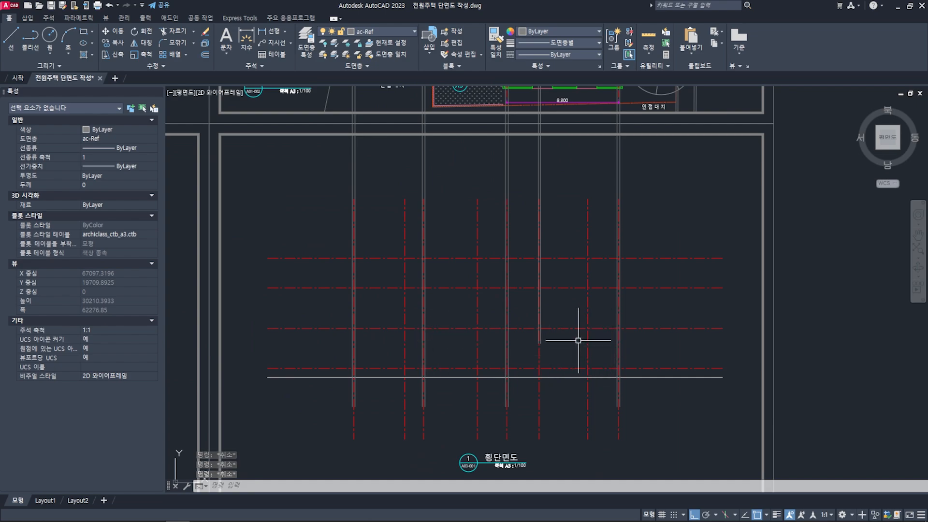
pyautogui.write('tr')
pyautogui.press('space')
pyautogui.click(571, 319)
pyautogui.press('space')
pyautogui.scroll(2, 621, 313)
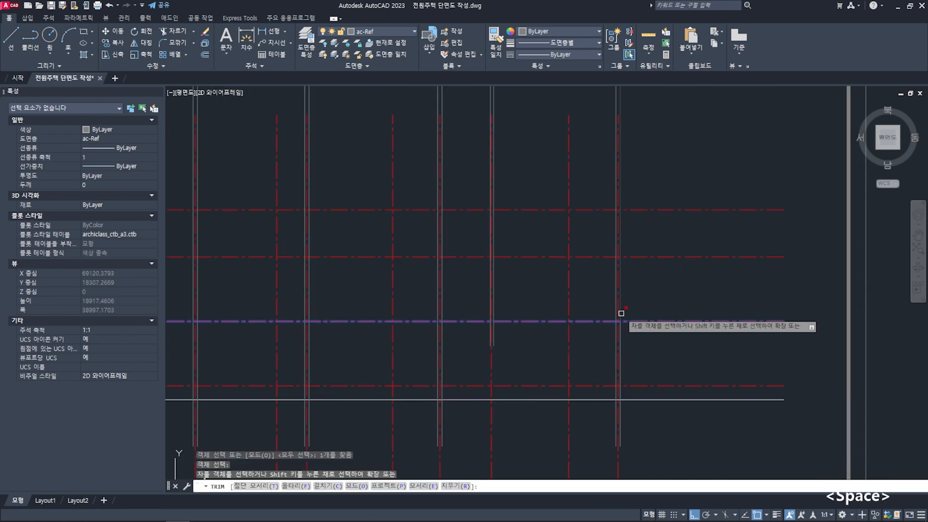
pyautogui.click(620, 313)
pyautogui.moveTo(443, 314); pyautogui.dragTo(534, 304, button='middle')
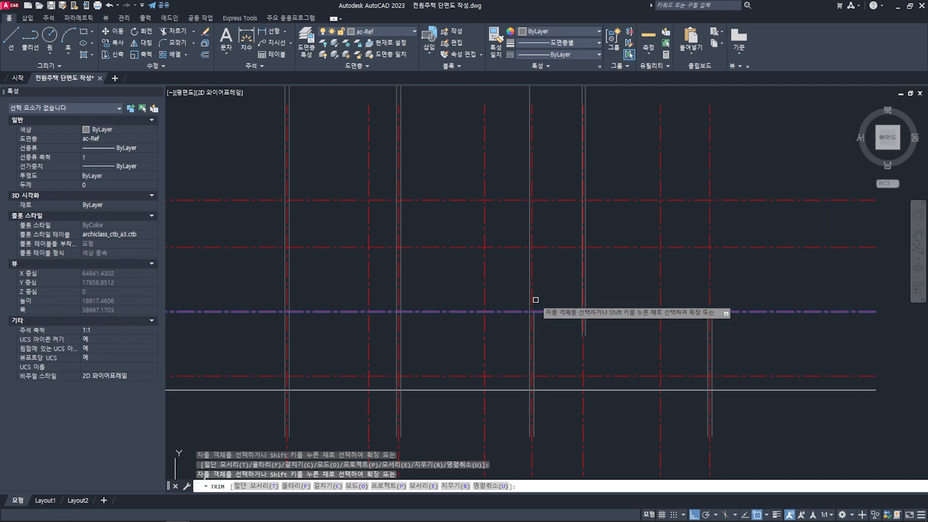
pyautogui.click(532, 300)
pyautogui.press('space')
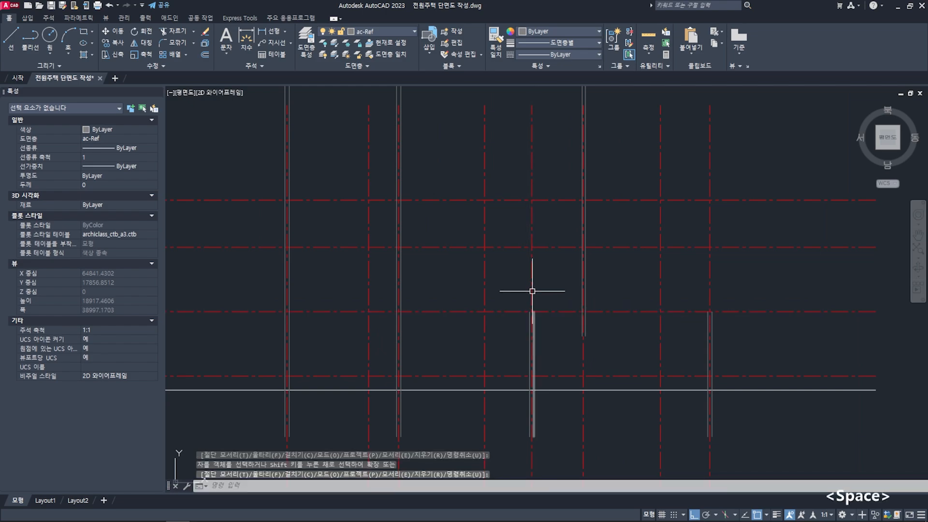
# - Extend both grid X5 wall lines up to the third red level line from the ground
pyautogui.write('ex')
pyautogui.press('space')
pyautogui.click(504, 247)
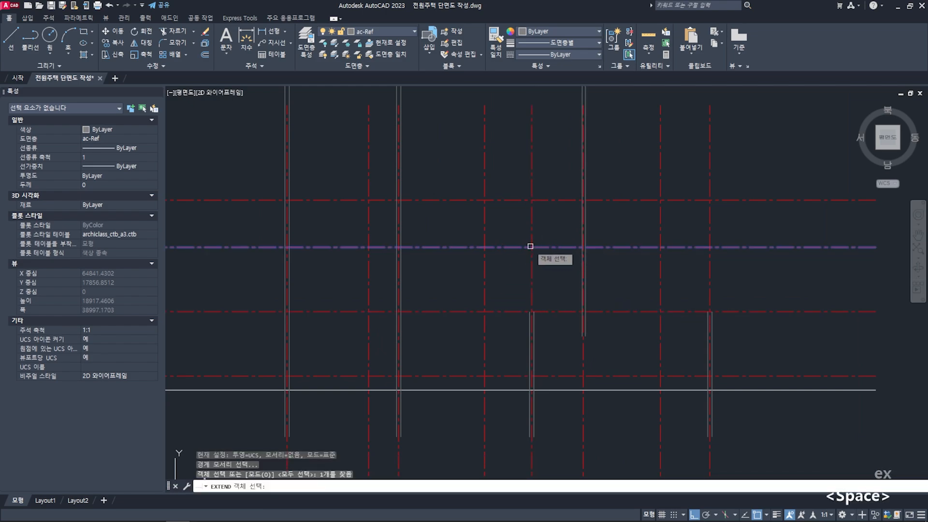
pyautogui.press('space')
pyautogui.click(535, 320)
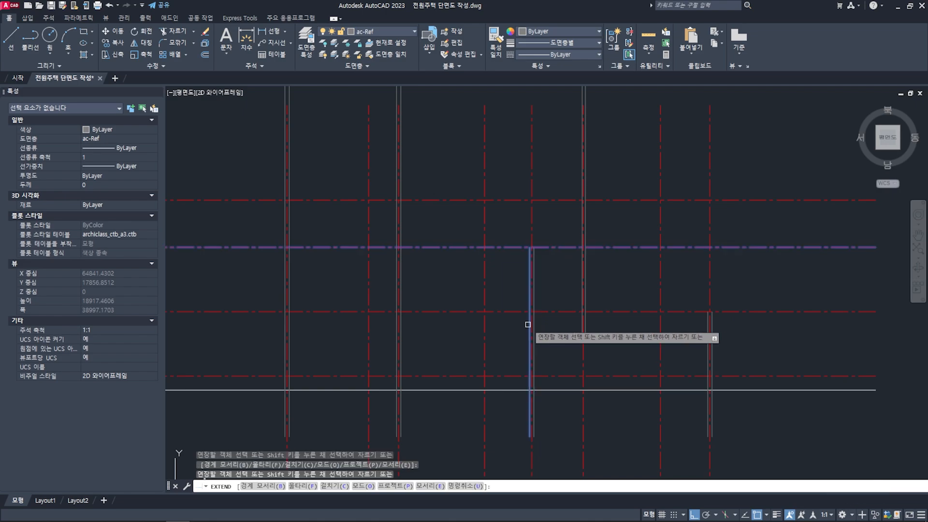
pyautogui.click(527, 323)
pyautogui.press('space')
pyautogui.moveTo(520, 302); pyautogui.dragTo(555, 302, button='middle')
pyautogui.press('Escape')
pyautogui.press('Escape')
# - Trim the wall projection lines on grids X3 and X1 above the second red level line from the ground
pyautogui.moveTo(497, 318); pyautogui.dragTo(557, 308, button='middle')
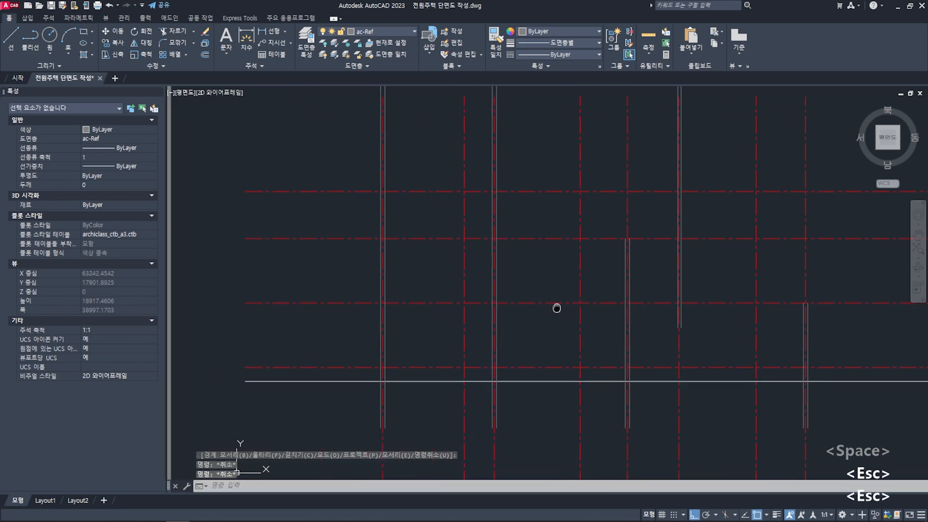
pyautogui.write('tr')
pyautogui.press('space')
pyautogui.click(514, 304)
pyautogui.press('space')
pyautogui.scroll(2, 493, 299)
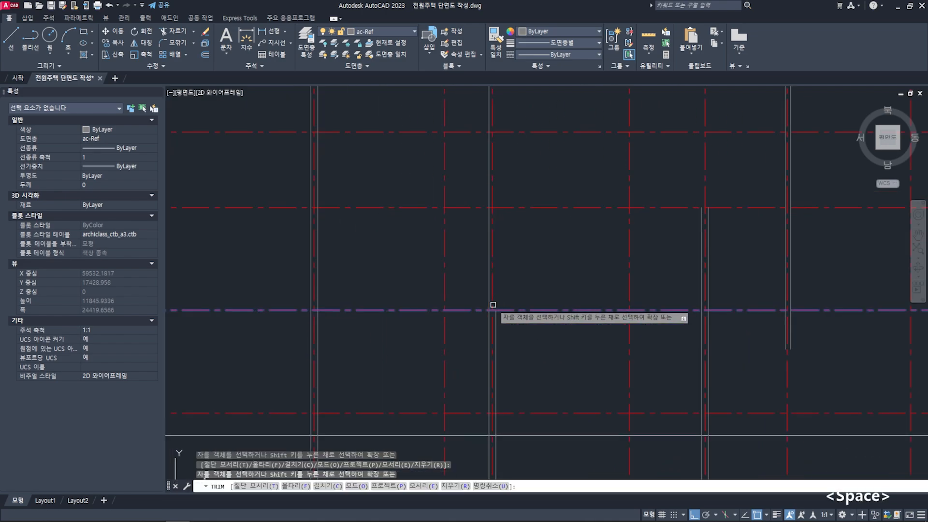
pyautogui.moveTo(372, 300); pyautogui.dragTo(439, 298, button='middle')
pyautogui.click(383, 292)
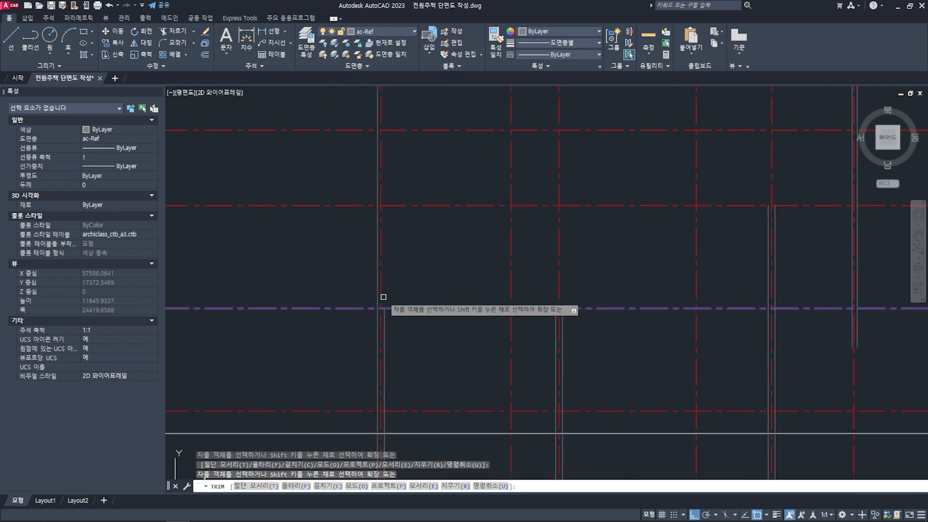
pyautogui.click(376, 294)
pyautogui.press('space')
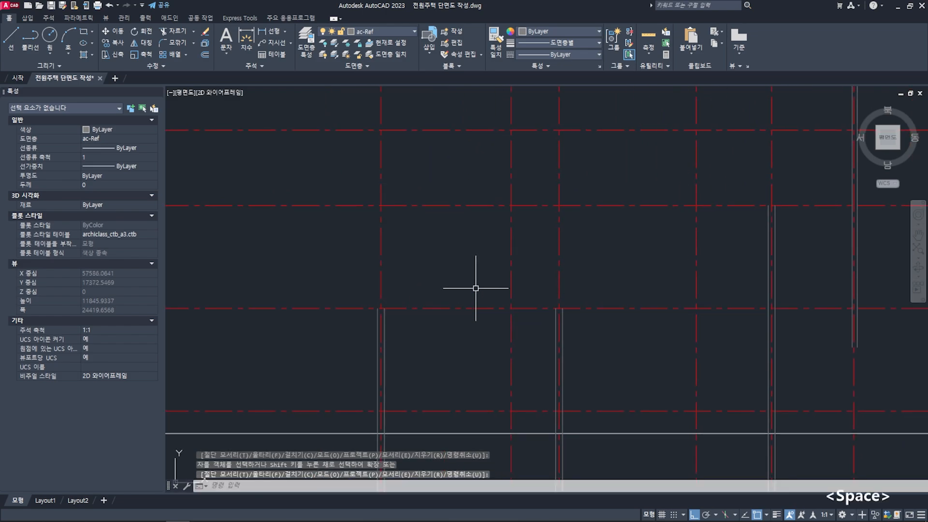
# - Trim the lower ends of both grid X6 wall lines at the second red level line from the ground
pyautogui.scroll(-2, 528, 290)
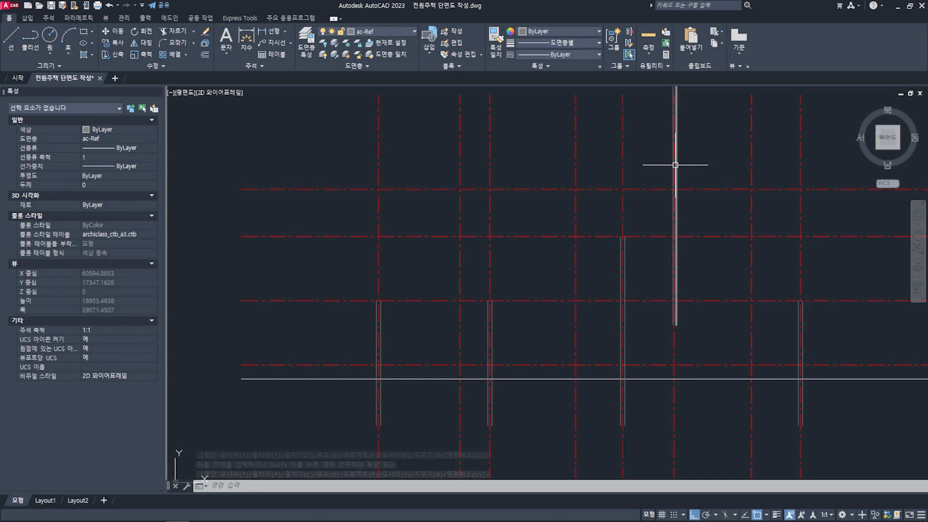
pyautogui.scroll(4, 680, 305)
pyautogui.write('tr')
pyautogui.press('space')
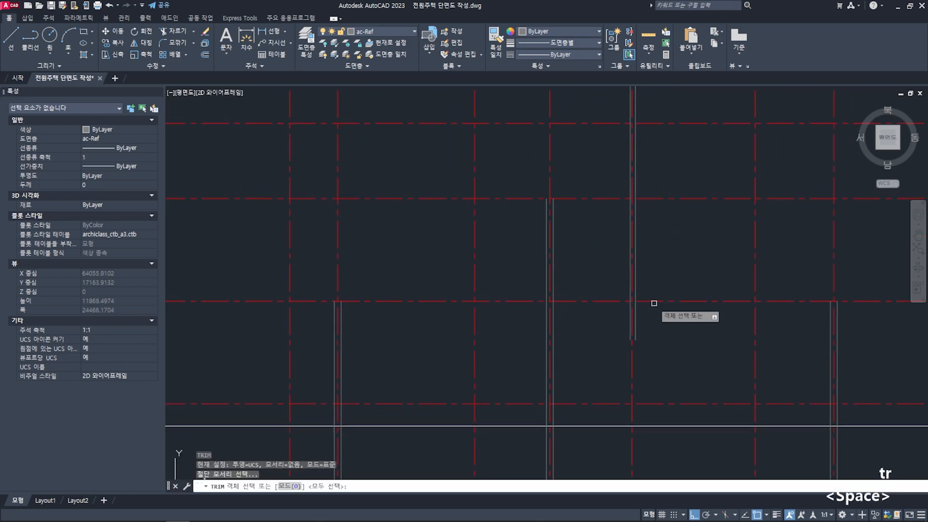
pyautogui.click(642, 303)
pyautogui.press('space')
pyautogui.click(629, 322)
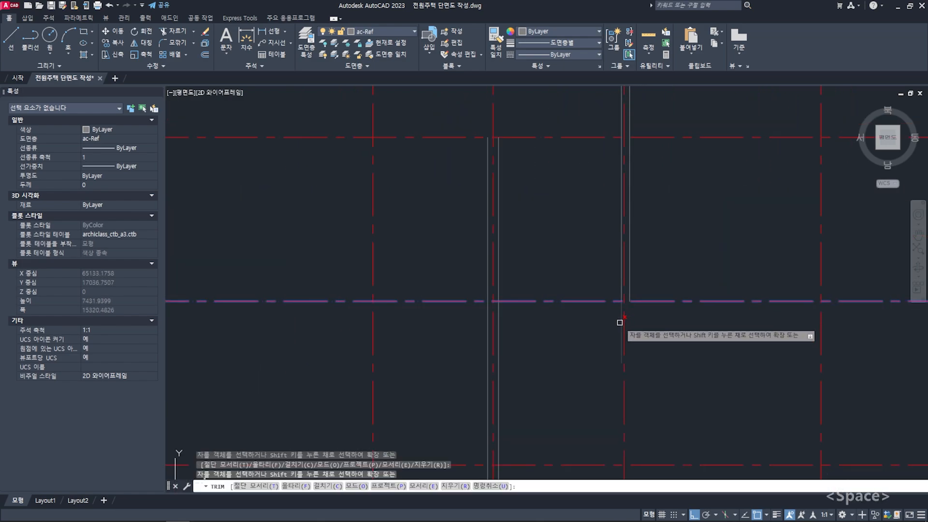
pyautogui.press('Escape')
pyautogui.scroll(-2, 640, 321)
pyautogui.press('Escape')
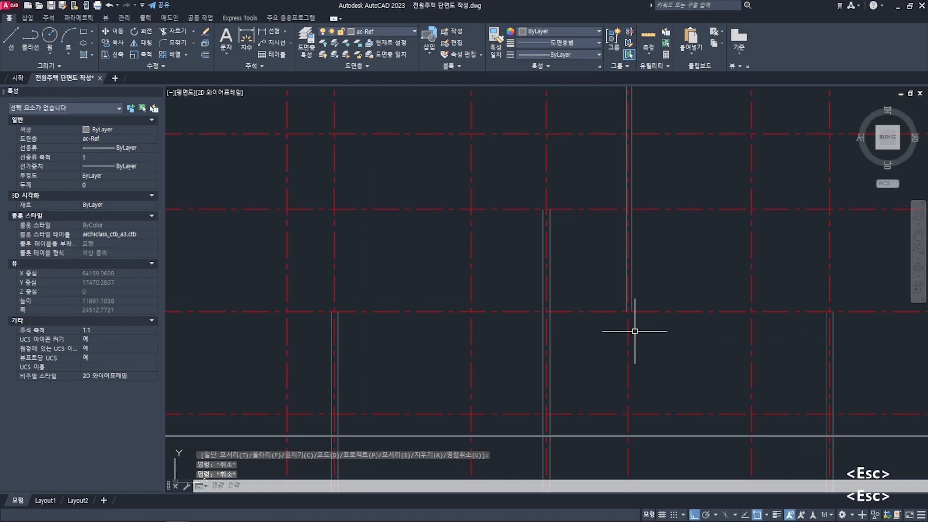
# - Compare the bathroom wall on grid X6 in the section, the first-floor plan and the second-floor plan
pyautogui.scroll(-2, 624, 327)
pyautogui.scroll(2, 596, 318)
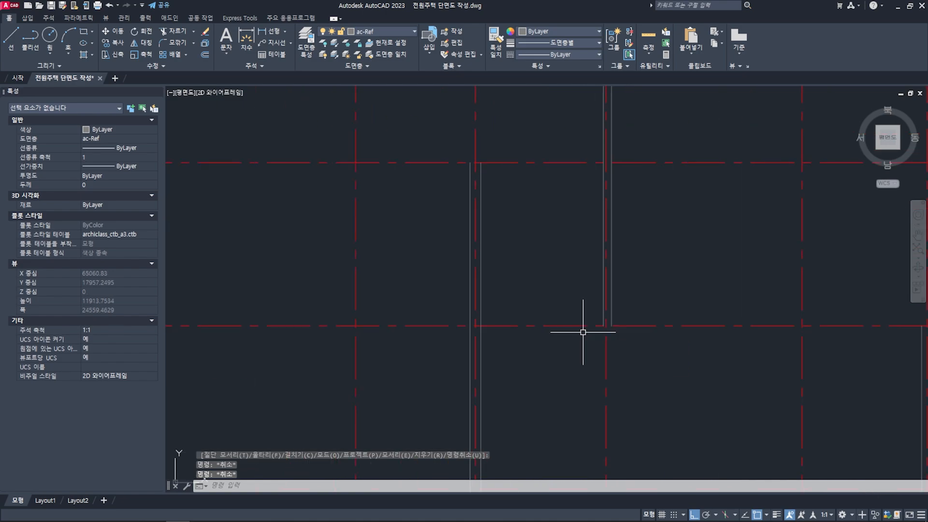
pyautogui.moveTo(627, 294); pyautogui.dragTo(594, 321, button='middle')
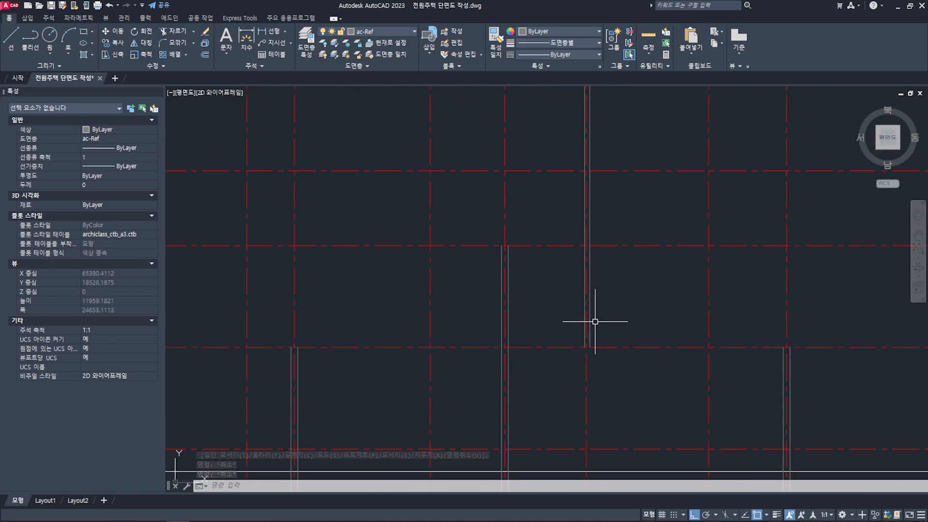
pyautogui.scroll(-6, 595, 321)
pyautogui.moveTo(597, 159); pyautogui.dragTo(590, 377, button='middle')
pyautogui.scroll(10, 586, 362)
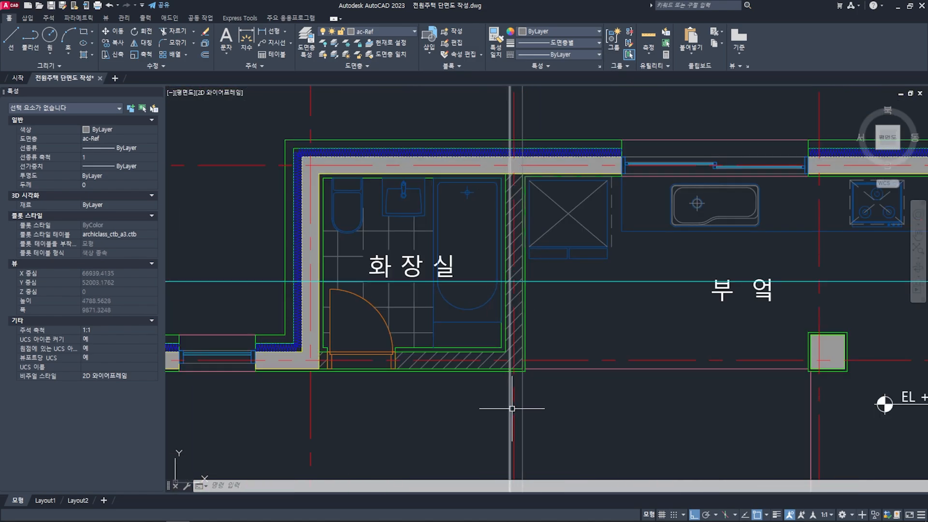
pyautogui.scroll(-8, 515, 365)
pyautogui.moveTo(523, 193); pyautogui.dragTo(504, 298, button='middle')
pyautogui.scroll(10, 519, 198)
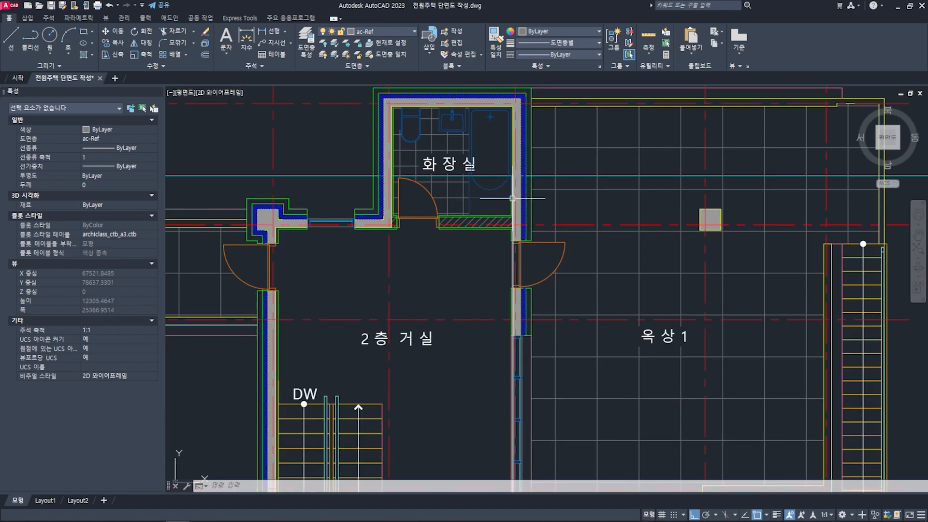
pyautogui.scroll(-2, 524, 198)
pyautogui.scroll(-8, 524, 198)
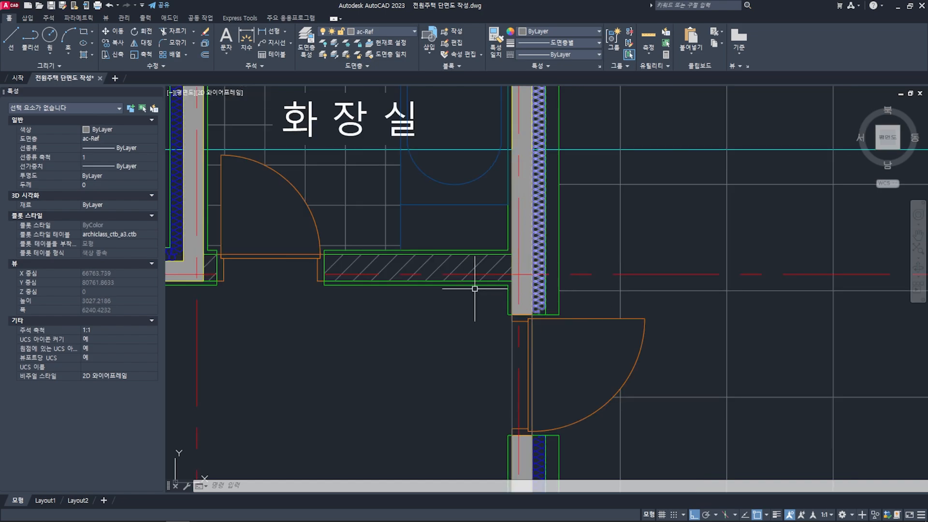
pyautogui.scroll(-6, 505, 319)
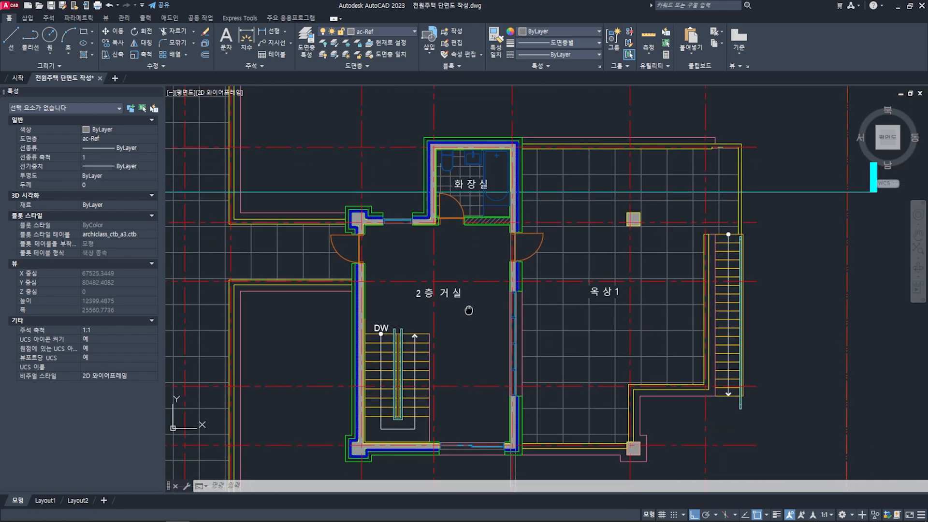
pyautogui.moveTo(477, 283); pyautogui.dragTo(505, 104, button='middle')
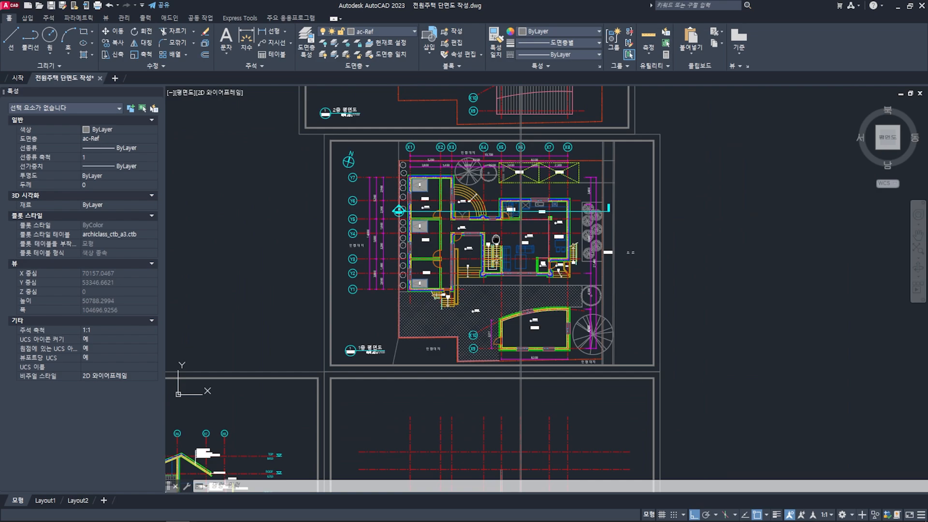
pyautogui.moveTo(508, 447); pyautogui.dragTo(514, 266, button='middle')
# - Assign the four wall lines on grids X6 and X8 in the section to the ac-wall-con layer
pyautogui.scroll(6, 529, 285)
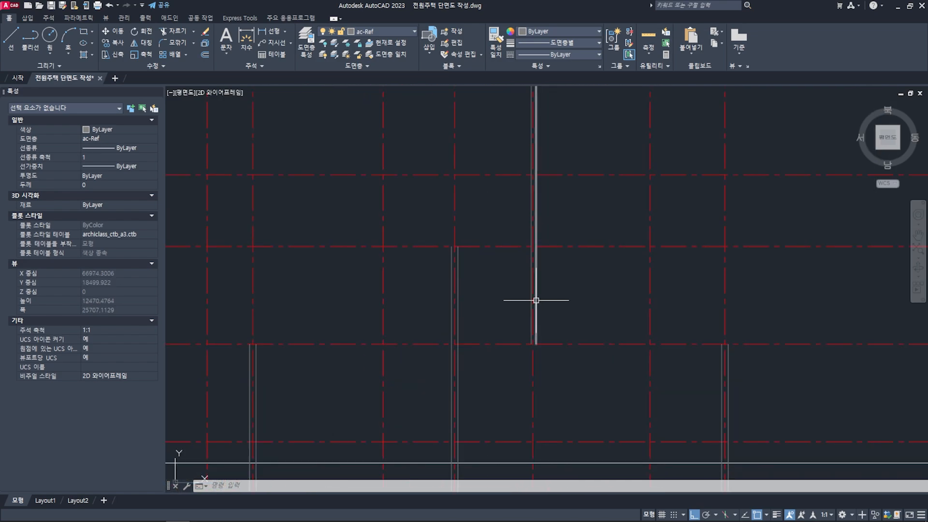
pyautogui.click(536, 300)
pyautogui.scroll(5, 529, 302)
pyautogui.scroll(-6, 510, 310)
pyautogui.moveTo(562, 341); pyautogui.dragTo(572, 322, button='middle')
pyautogui.scroll(4, 654, 331)
pyautogui.click(640, 318)
pyautogui.click(624, 336)
pyautogui.scroll(-5, 622, 336)
pyautogui.click(381, 31)
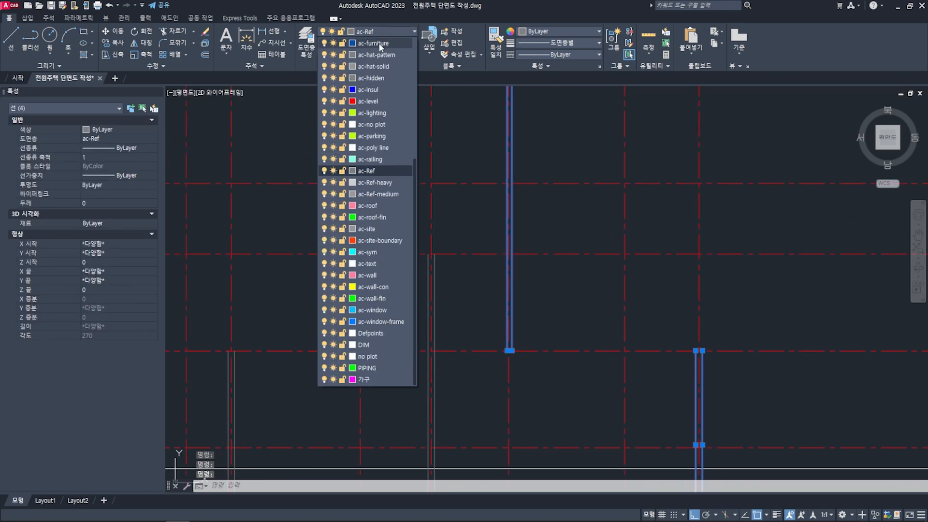
pyautogui.click(373, 286)
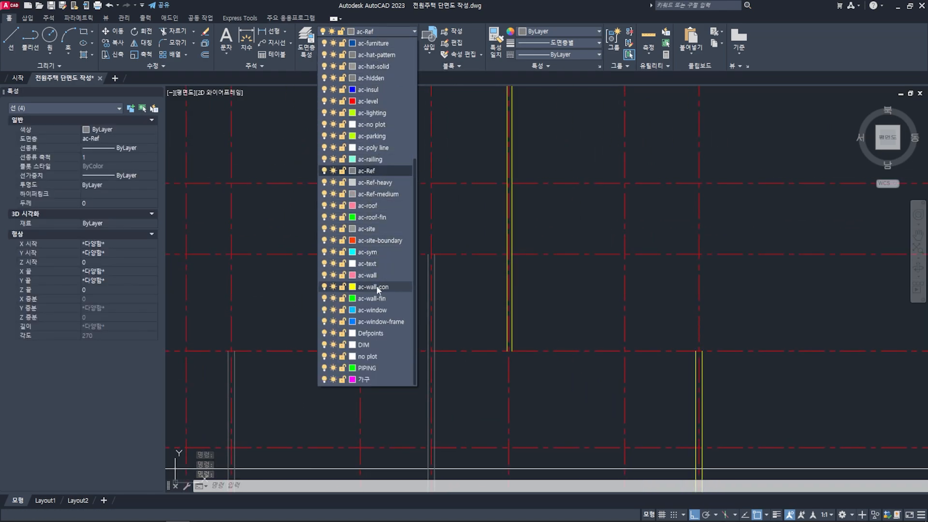
pyautogui.moveTo(607, 346); pyautogui.dragTo(613, 335, button='middle')
pyautogui.press('Escape')
pyautogui.press('Escape')
# - Match the properties of a grid X6 wall line onto both wall lines on grid X5
pyautogui.moveTo(532, 309); pyautogui.dragTo(576, 298, button='middle')
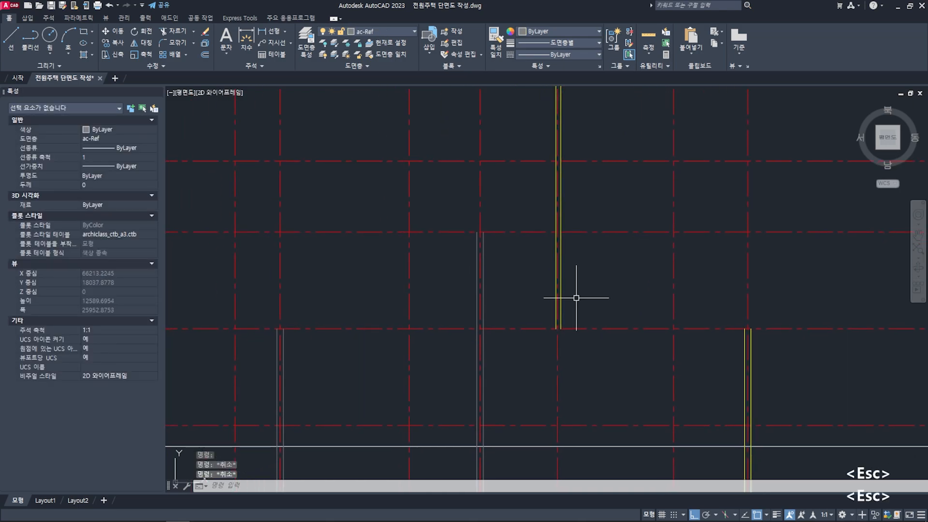
pyautogui.press('Escape')
pyautogui.press('Escape')
pyautogui.write('ma')
pyautogui.press('space')
pyautogui.scroll(4, 563, 321)
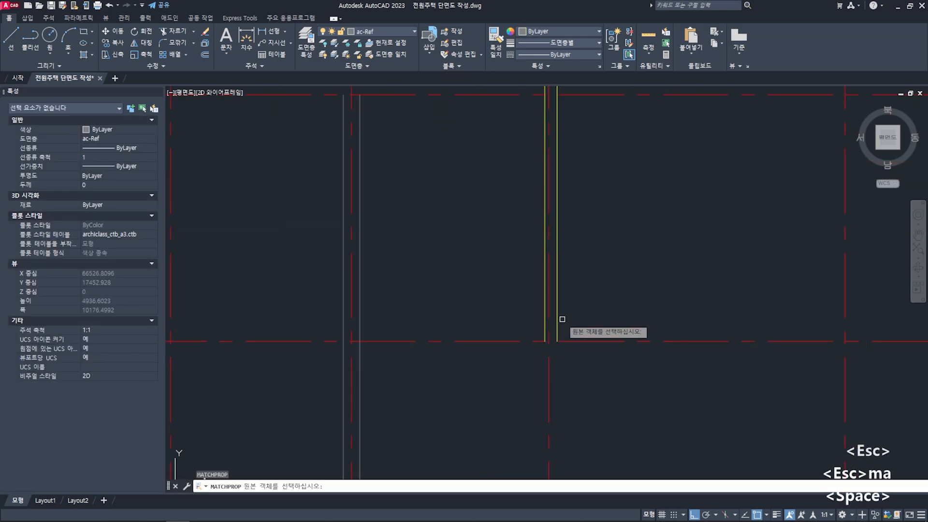
pyautogui.click(558, 314)
pyautogui.scroll(-4, 520, 323)
pyautogui.moveTo(454, 325); pyautogui.dragTo(554, 304, button='middle')
pyautogui.scroll(2, 494, 319)
pyautogui.click(500, 309)
pyautogui.click(490, 311)
pyautogui.scroll(-3, 491, 311)
# - Continue matching the concrete wall properties onto the wall lines on grids X3 and X1, and finish the command
pyautogui.scroll(4, 503, 311)
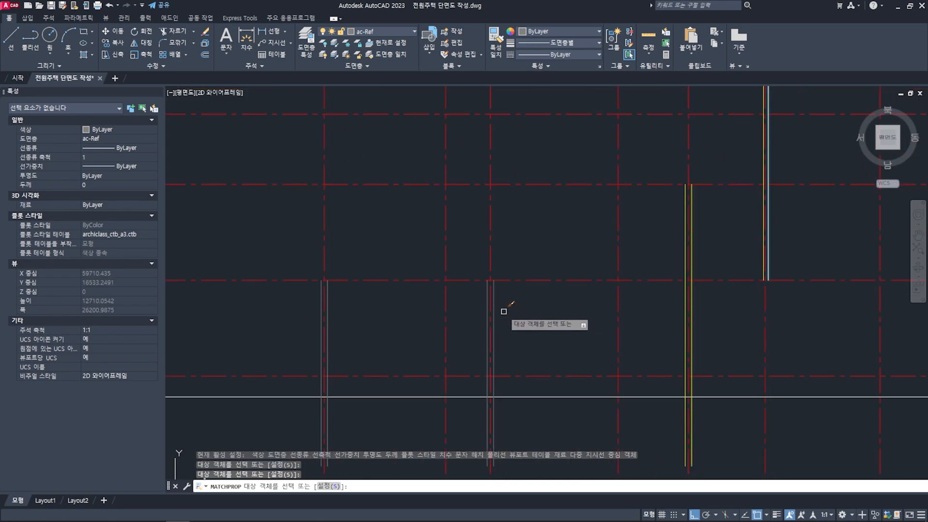
pyautogui.click(485, 316)
pyautogui.scroll(-3, 477, 310)
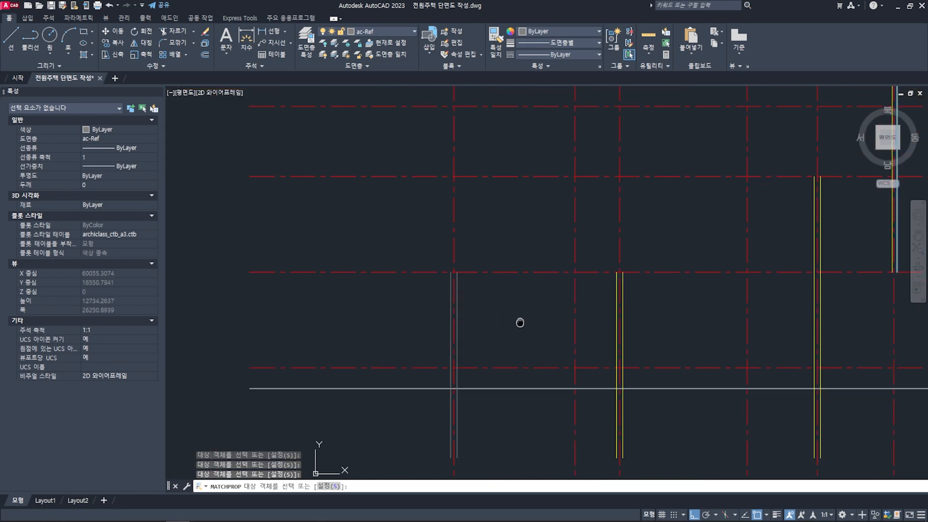
pyautogui.scroll(3, 478, 319)
pyautogui.click(458, 328)
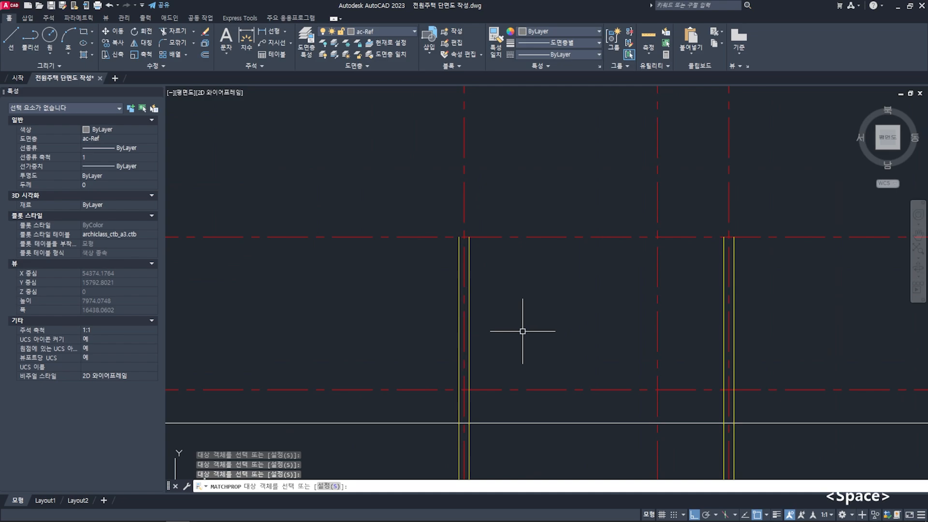
pyautogui.press('space')
# - Review the projected walls against the second-floor and first-floor plans along the section line, including the grid X1 wall at bedroom 2
pyautogui.scroll(-8, 507, 327)
pyautogui.moveTo(560, 254); pyautogui.dragTo(524, 380, button='middle')
pyautogui.scroll(3, 528, 164)
pyautogui.scroll(2, 541, 149)
pyautogui.moveTo(541, 149); pyautogui.dragTo(551, 210, button='middle')
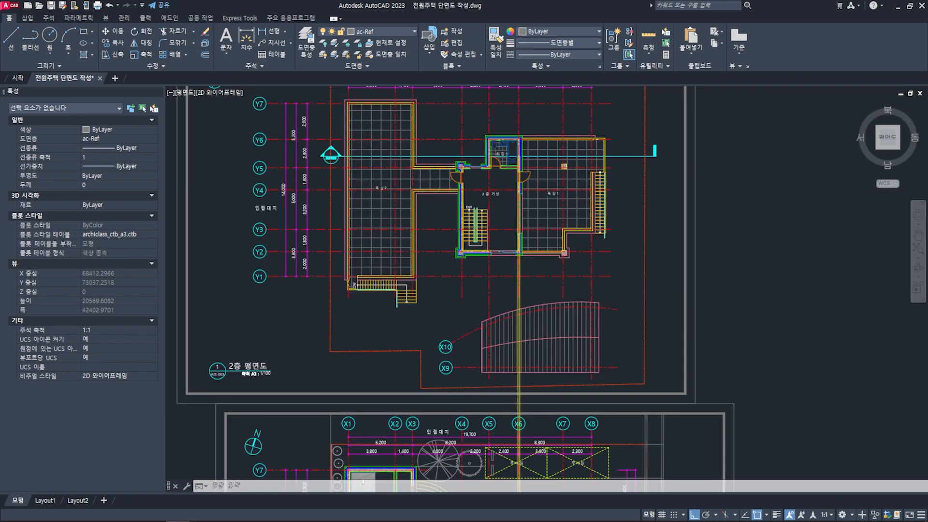
pyautogui.scroll(-4, 534, 280)
pyautogui.moveTo(534, 290); pyautogui.dragTo(540, 128, button='middle')
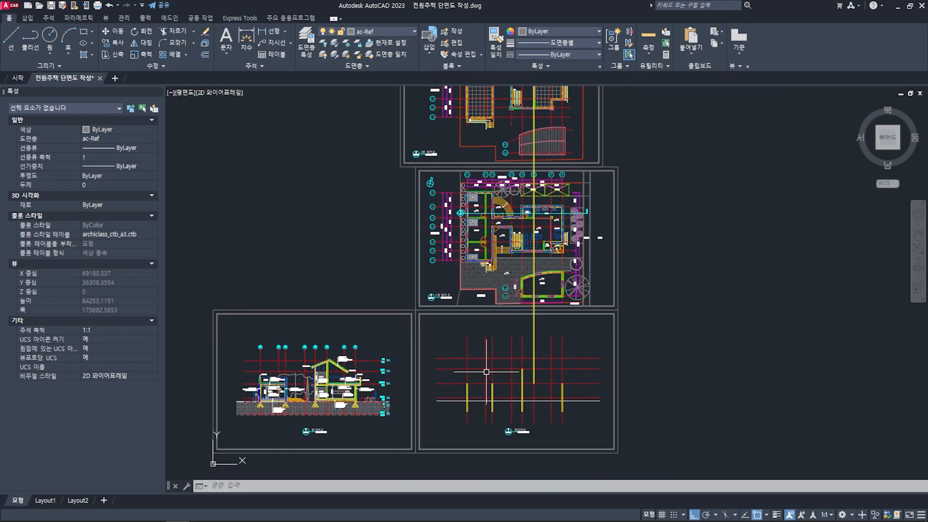
pyautogui.scroll(10, 466, 227)
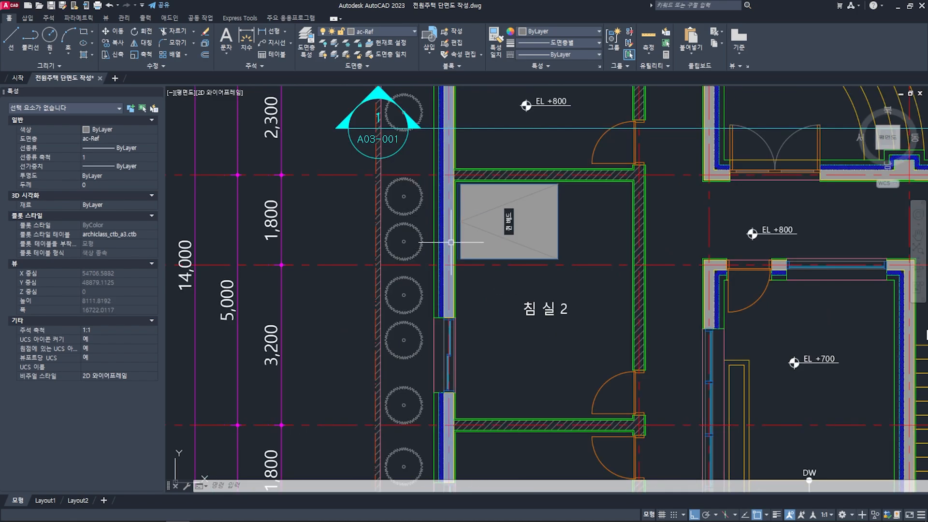
pyautogui.scroll(-10, 451, 241)
pyautogui.moveTo(502, 421); pyautogui.dragTo(438, 298, button='middle')
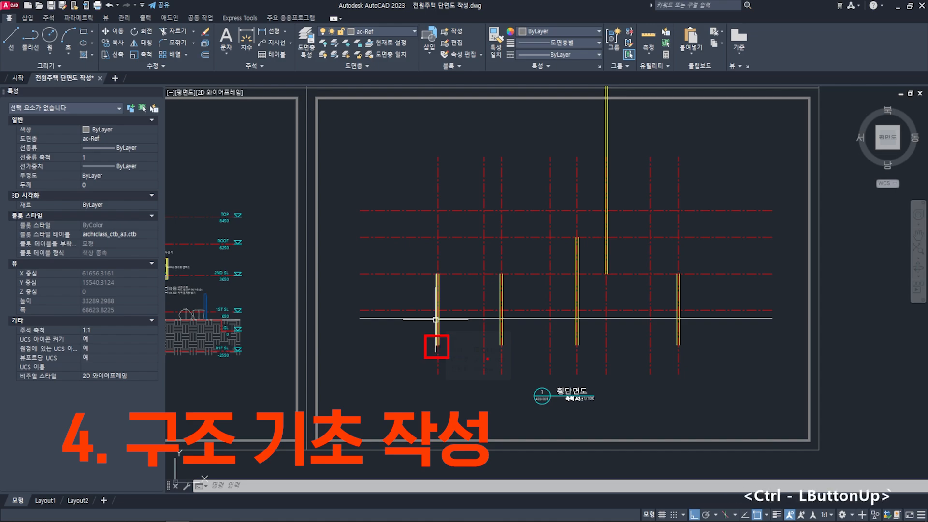
pyautogui.press('ctrl')
pyautogui.keyDown('ctrl'); pyautogui.moveTo(507, 354); pyautogui.dragTo(513, 355); pyautogui.keyUp('ctrl')
pyautogui.keyDown('ctrl'); pyautogui.moveTo(568, 335); pyautogui.dragTo(583, 352); pyautogui.keyUp('ctrl')
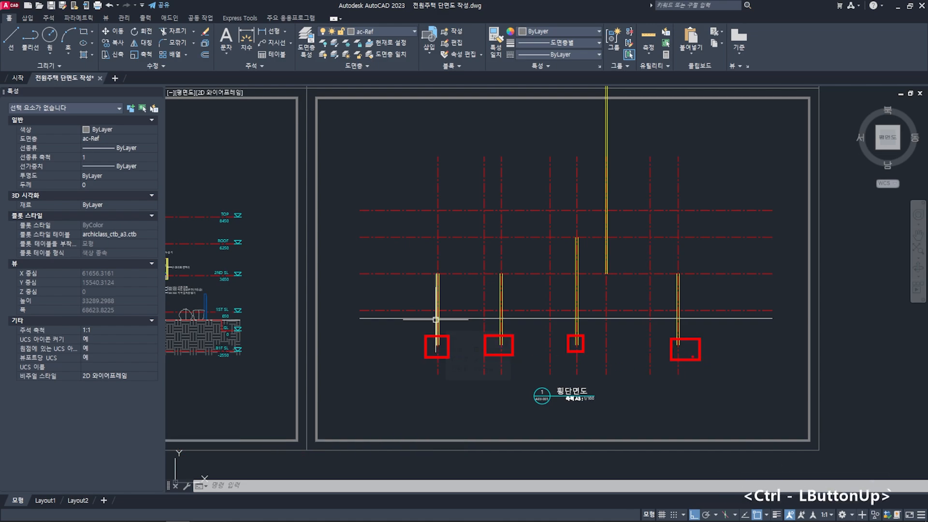
pyautogui.press('Escape')
pyautogui.press('Escape')
pyautogui.press('Escape')
pyautogui.scroll(2, 678, 298)
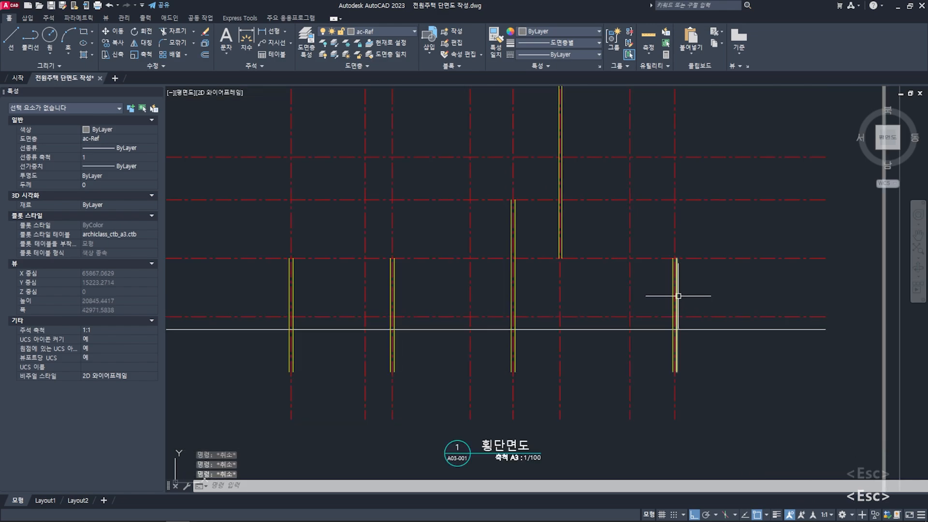
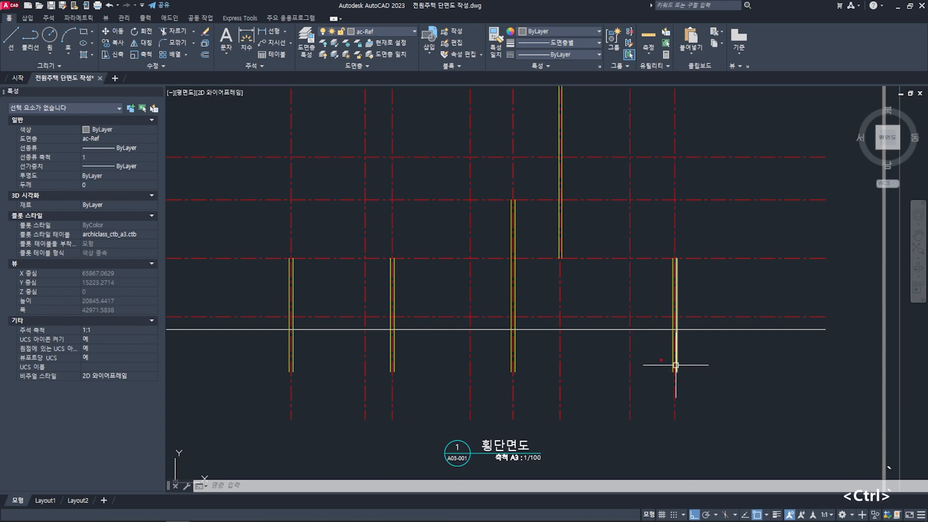
pyautogui.keyDown('ctrl'); pyautogui.moveTo(504, 363); pyautogui.dragTo(537, 377); pyautogui.keyUp('ctrl')
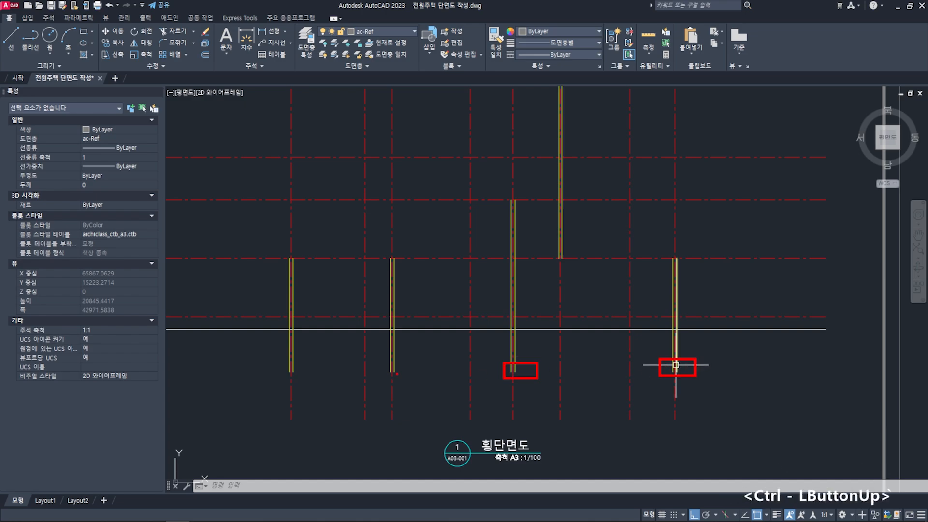
pyautogui.keyDown('ctrl'); pyautogui.moveTo(379, 360); pyautogui.dragTo(405, 374); pyautogui.keyUp('ctrl')
pyautogui.keyDown('ctrl'); pyautogui.moveTo(276, 359); pyautogui.dragTo(300, 378); pyautogui.keyUp('ctrl')
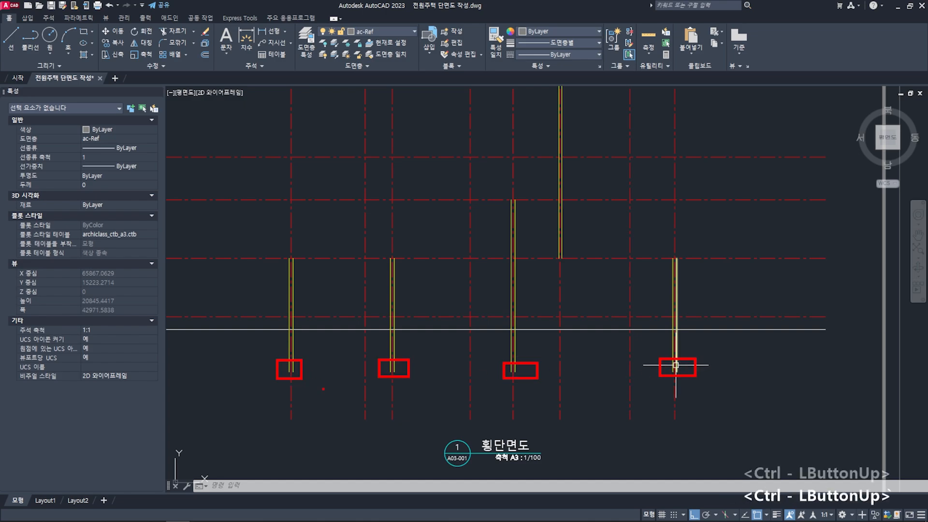
pyautogui.press('Escape')
pyautogui.press('Escape')
# - Examine the footings beneath the concrete walls in the finished reference section, from grid X1 to grid X8
pyautogui.scroll(-6, 323, 387)
pyautogui.moveTo(322, 385); pyautogui.dragTo(543, 336, button='middle')
pyautogui.scroll(4, 407, 336)
pyautogui.moveTo(406, 336); pyautogui.dragTo(420, 338, button='middle')
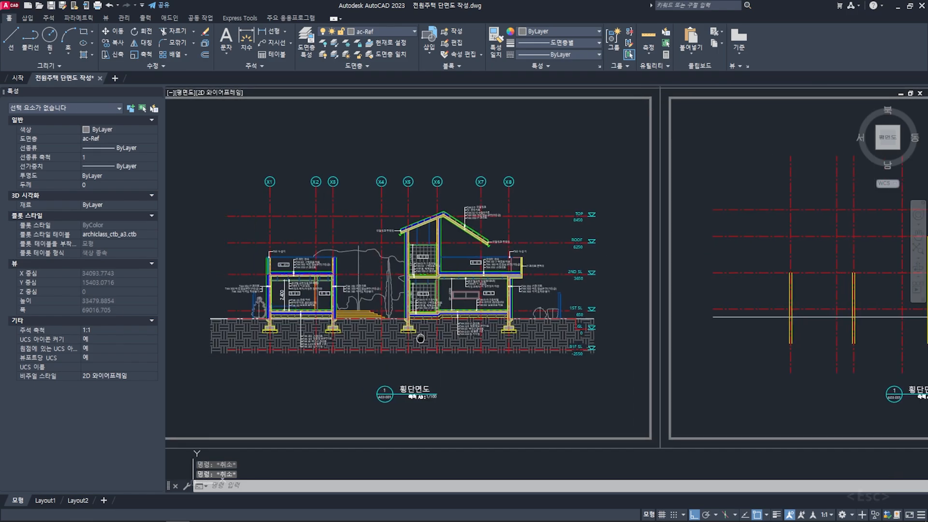
pyautogui.scroll(3, 425, 337)
pyautogui.scroll(3, 527, 333)
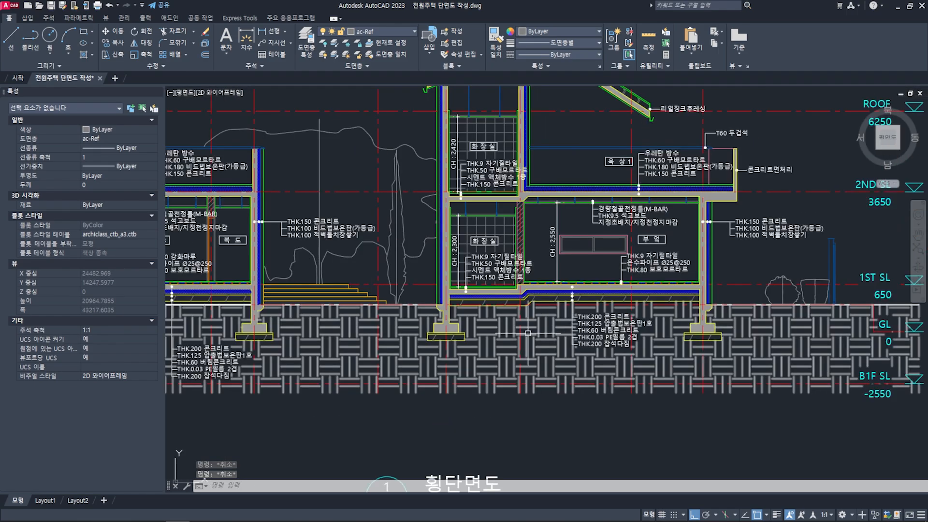
pyautogui.moveTo(528, 333); pyautogui.dragTo(625, 318, button='middle')
pyautogui.moveTo(523, 306); pyautogui.dragTo(673, 307, button='middle')
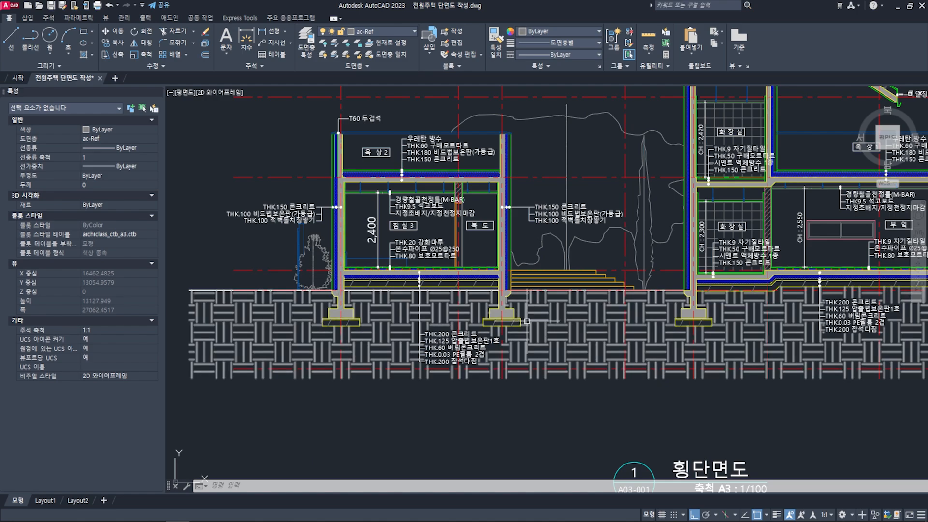
pyautogui.moveTo(627, 312); pyautogui.dragTo(482, 312, button='middle')
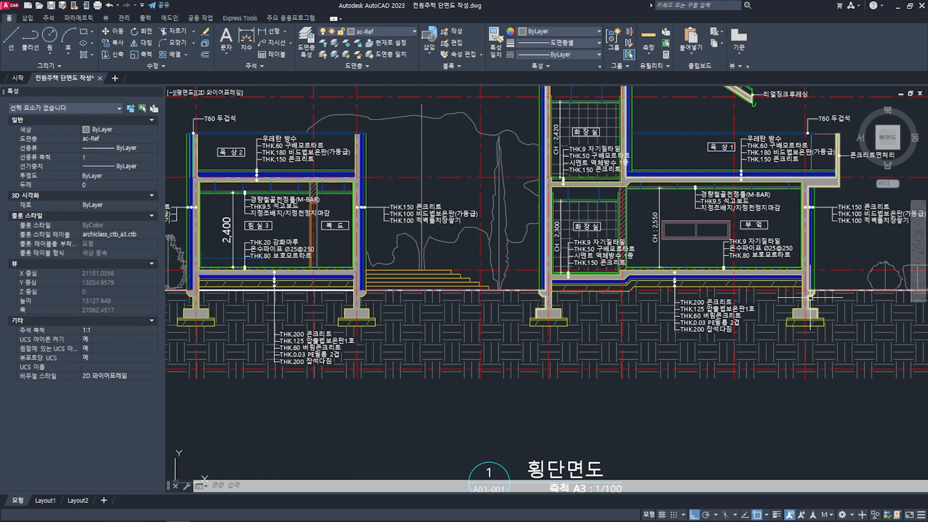
pyautogui.scroll(2, 804, 317)
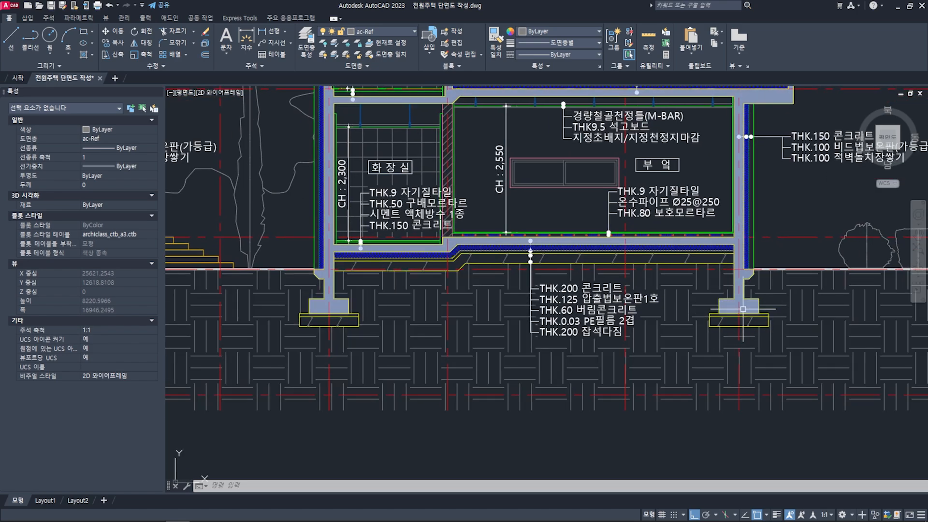
pyautogui.scroll(-5, 743, 309)
pyautogui.scroll(3, 596, 317)
pyautogui.press('Escape')
pyautogui.press('Escape')
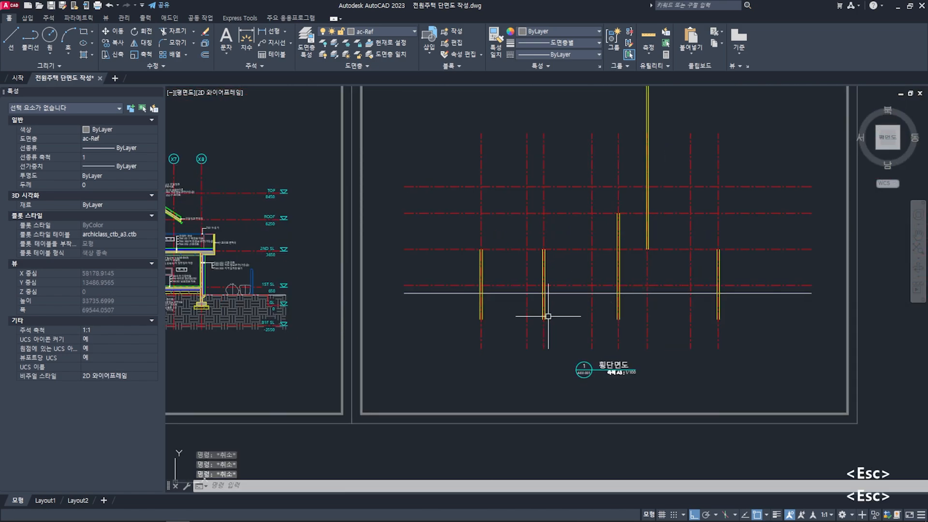
# - Offset the ground level line 700 mm downward in the new section
pyautogui.scroll(4, 527, 309)
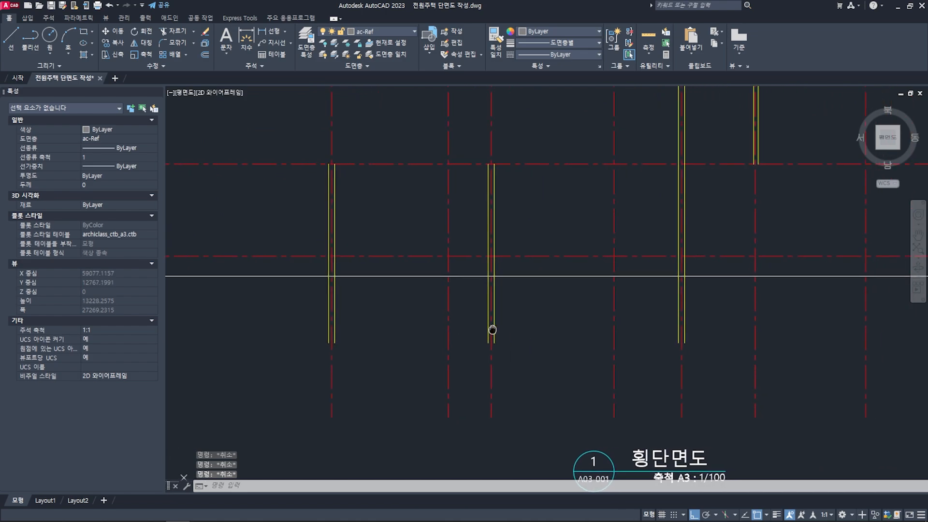
pyautogui.scroll(-2, 430, 328)
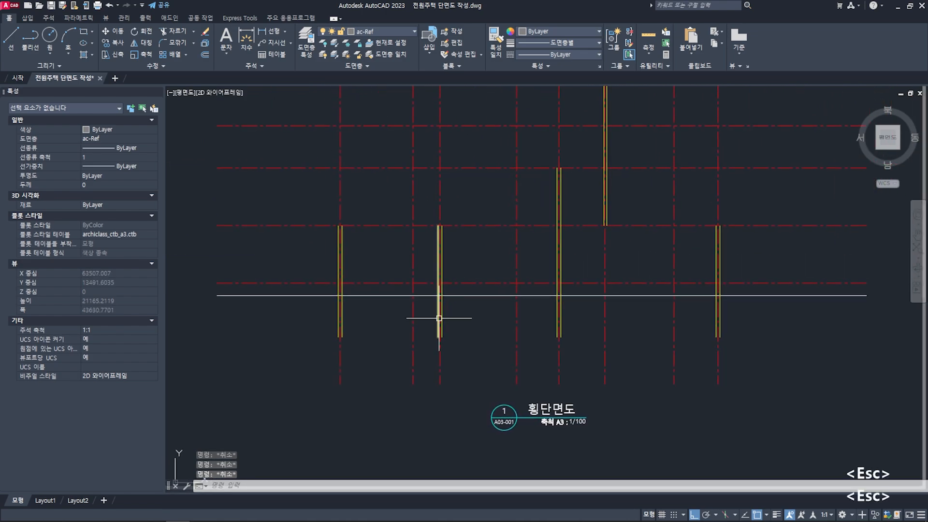
pyautogui.moveTo(398, 316)
pyautogui.mouseDown(button='middle')
pyautogui.moveTo(415, 311)
pyautogui.moveTo(411, 318)
pyautogui.mouseUp(button='middle')
pyautogui.scroll(2, 403, 318)
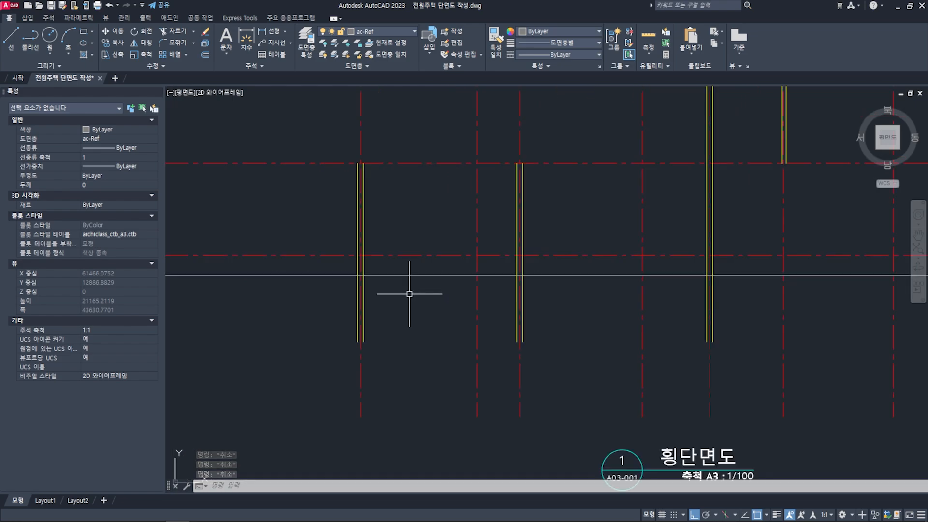
pyautogui.click(402, 279)
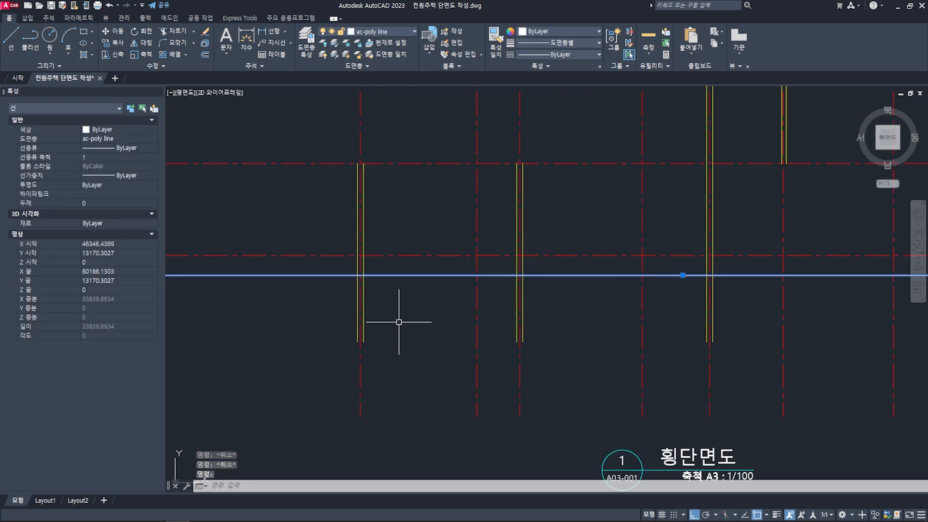
pyautogui.scroll(-2, 382, 322)
pyautogui.press('Escape')
pyautogui.press('Escape')
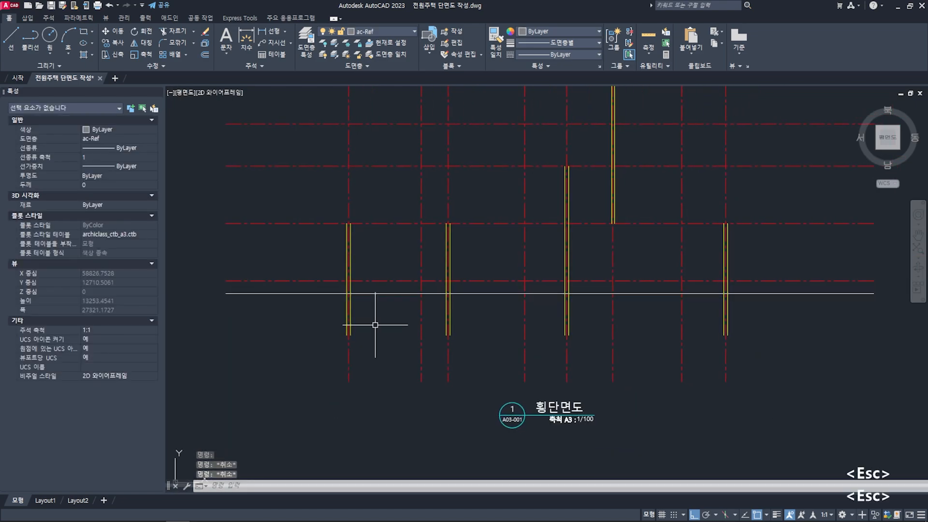
pyautogui.write('o')
pyautogui.press('space')
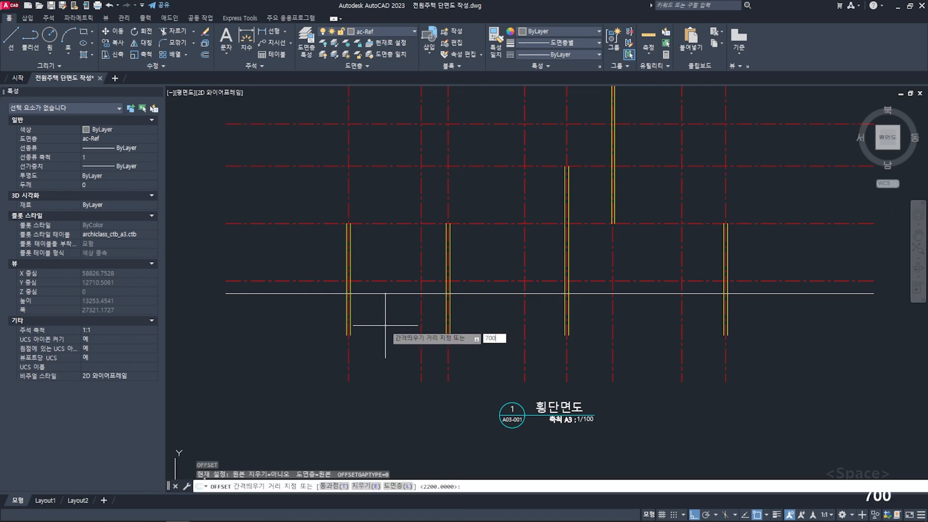
pyautogui.write('700')
pyautogui.press('space')
pyautogui.click(385, 293)
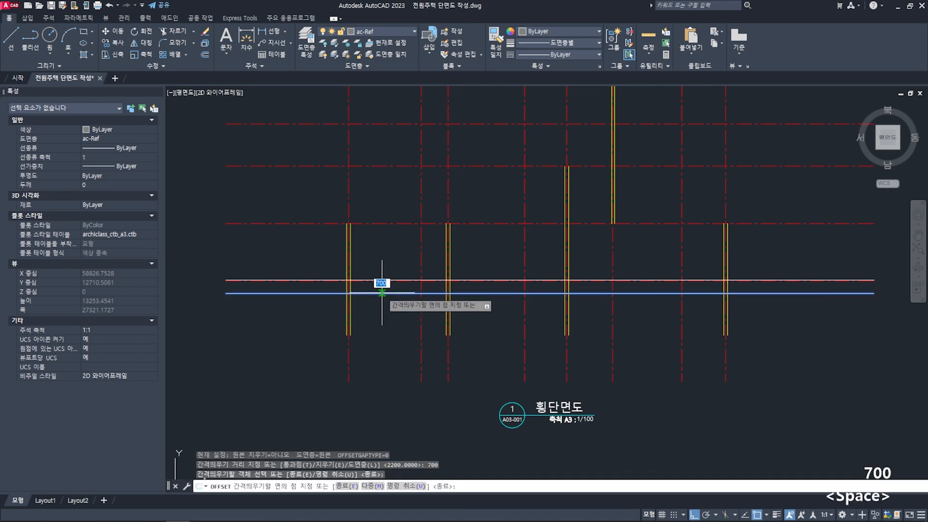
pyautogui.click(385, 345)
pyautogui.press('space')
pyautogui.press('Escape')
pyautogui.press('Escape')
# - Offset the lower horizontal line another 300 mm downward to set the footing's thickness
pyautogui.scroll(2, 372, 318)
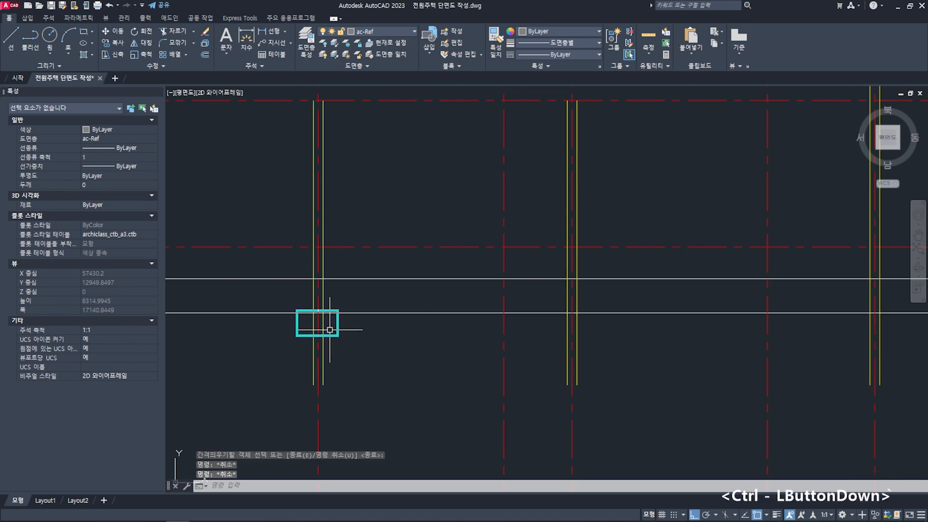
pyautogui.keyDown('ctrl'); pyautogui.click(329, 329); pyautogui.keyUp('ctrl')
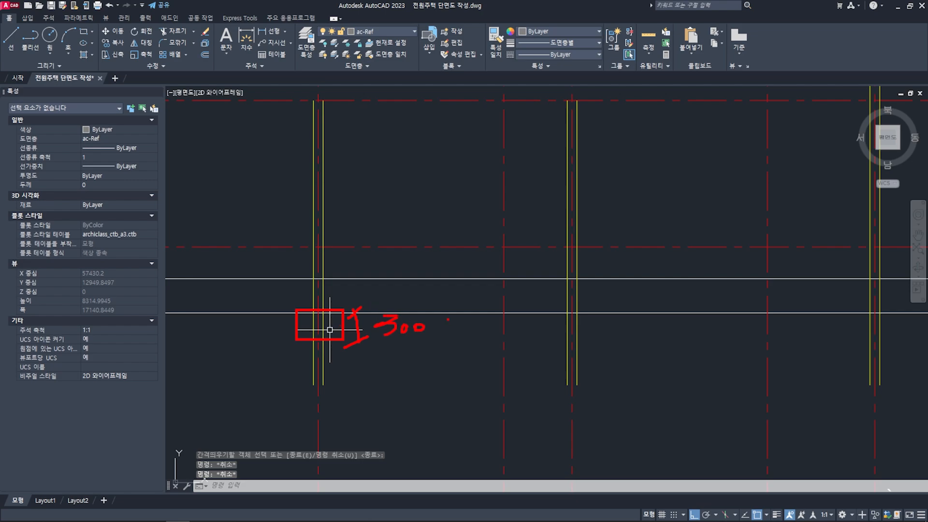
pyautogui.press('Escape')
pyautogui.press('Escape')
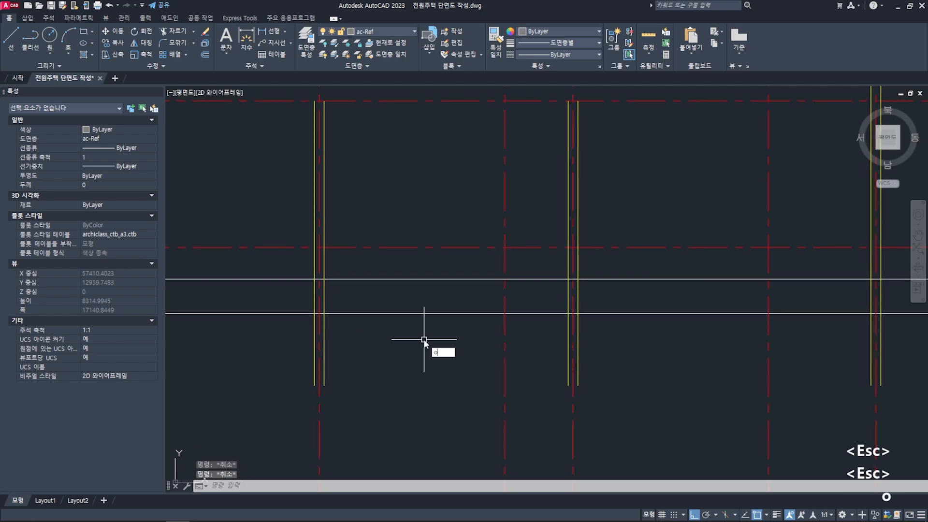
pyautogui.press('o')
pyautogui.press('space')
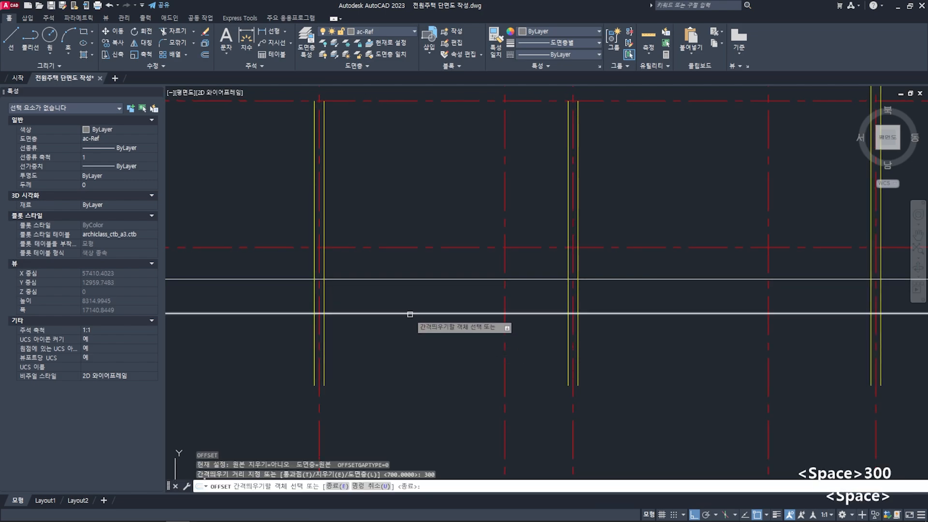
pyautogui.click(412, 314)
pyautogui.click(411, 345)
pyautogui.press('space')
pyautogui.moveTo(397, 350); pyautogui.dragTo(401, 350, button='middle')
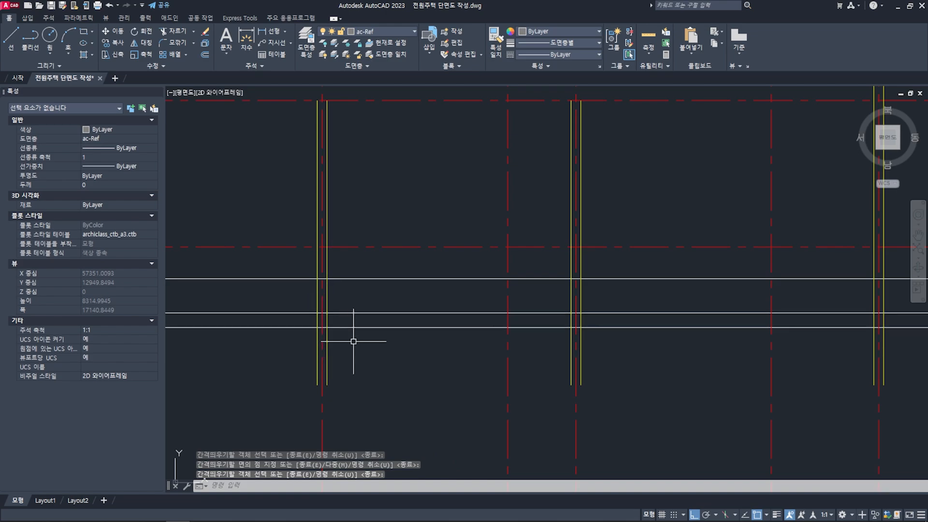
pyautogui.scroll(3, 350, 336)
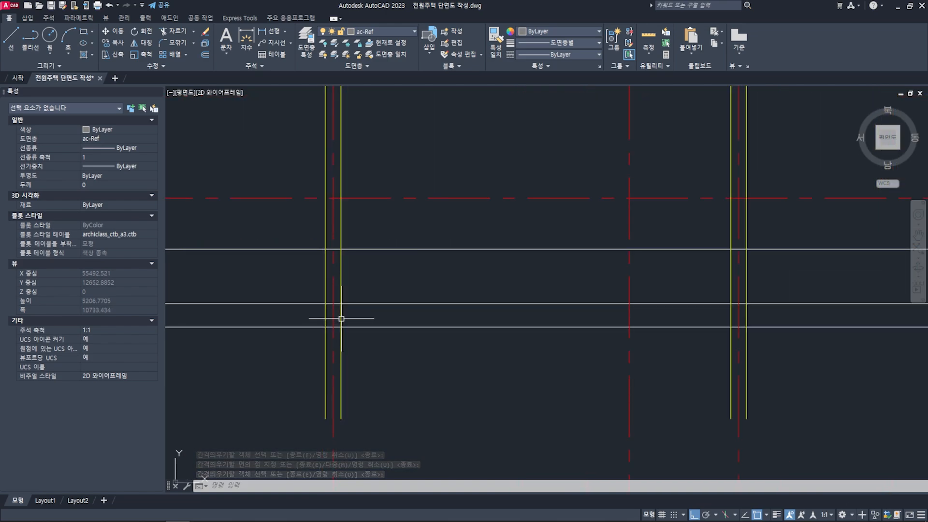
pyautogui.scroll(-4, 346, 317)
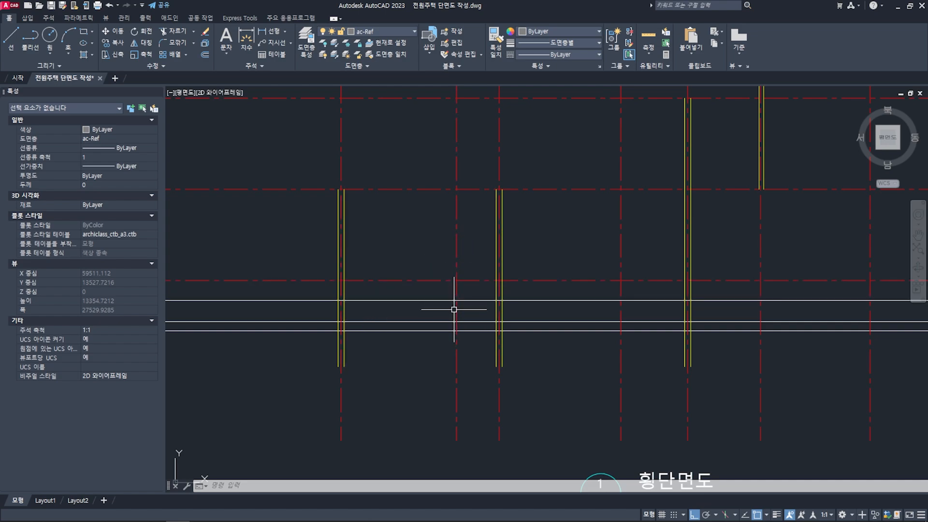
pyautogui.scroll(2, 380, 318)
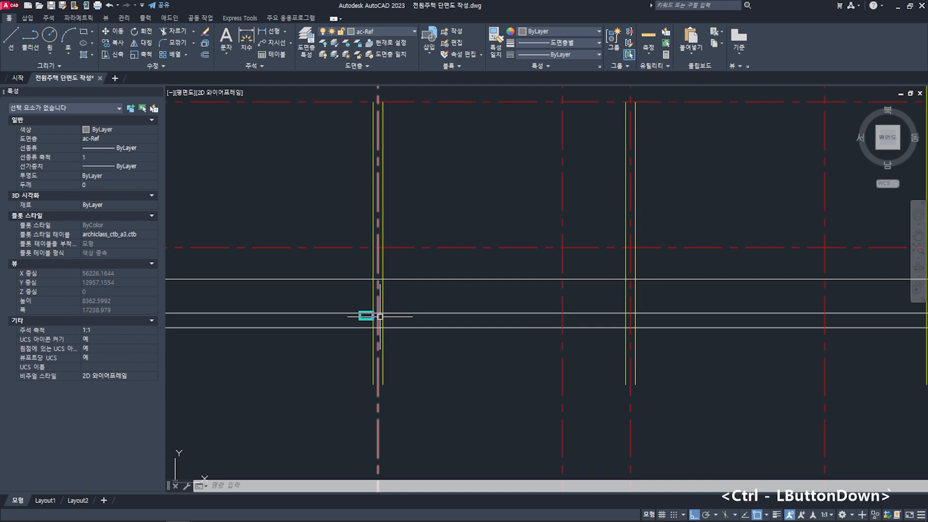
pyautogui.keyDown('ctrl'); pyautogui.click(379, 317); pyautogui.keyUp('ctrl')
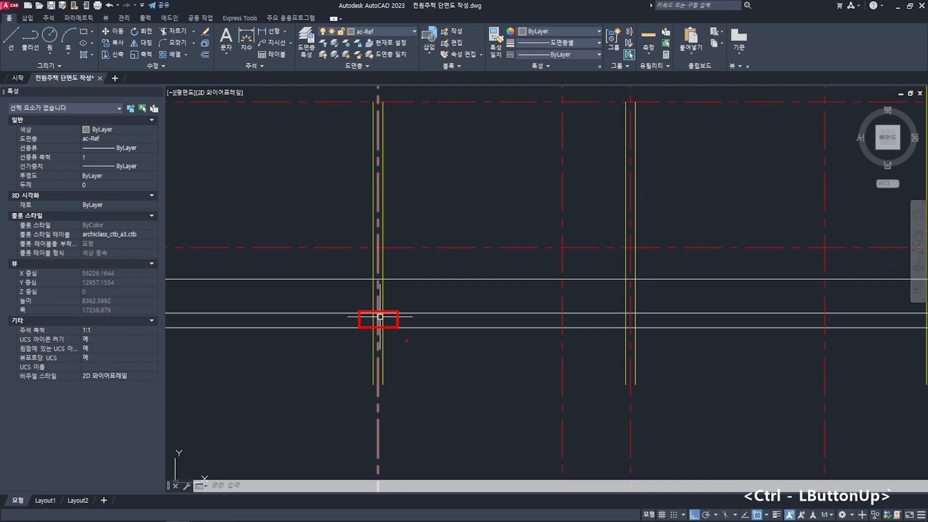
pyautogui.press('Escape')
pyautogui.press('Escape')
pyautogui.press('Escape')
# - Offset both grid X1 wall lines 300 mm outward to mark the sides of the footing
pyautogui.scroll(2, 382, 318)
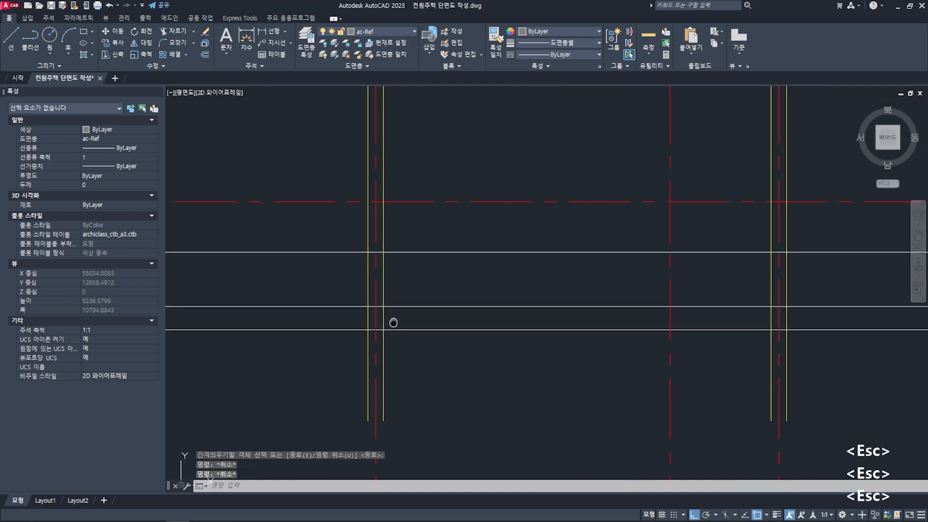
pyautogui.click(369, 300)
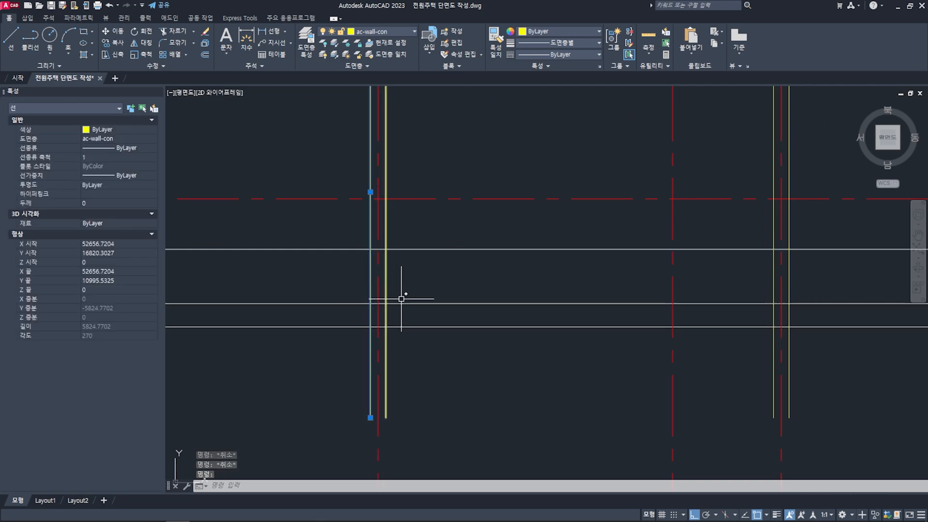
pyautogui.press('Escape')
pyautogui.press('Escape')
pyautogui.moveTo(399, 316); pyautogui.dragTo(429, 310, button='middle')
pyautogui.write('o')
pyautogui.press('space')
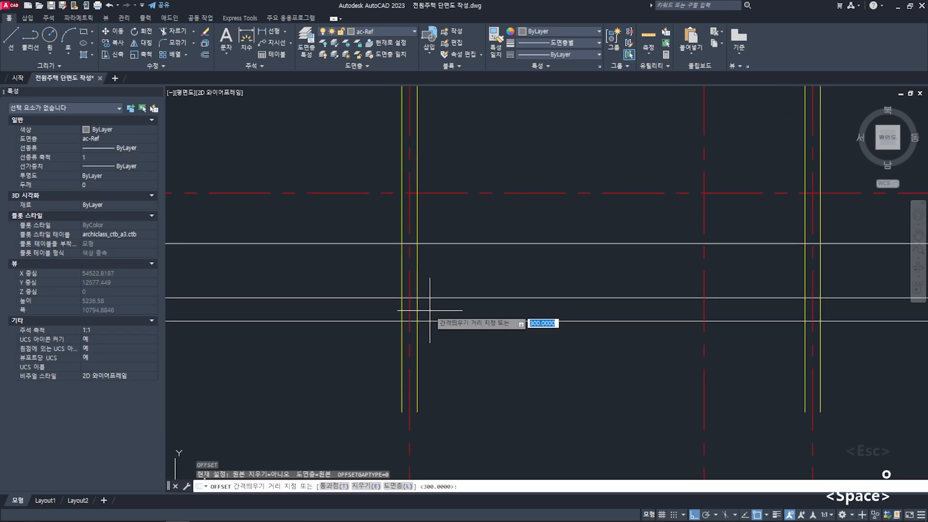
pyautogui.write('300')
pyautogui.press('space')
pyautogui.click(417, 293)
pyautogui.click(449, 288)
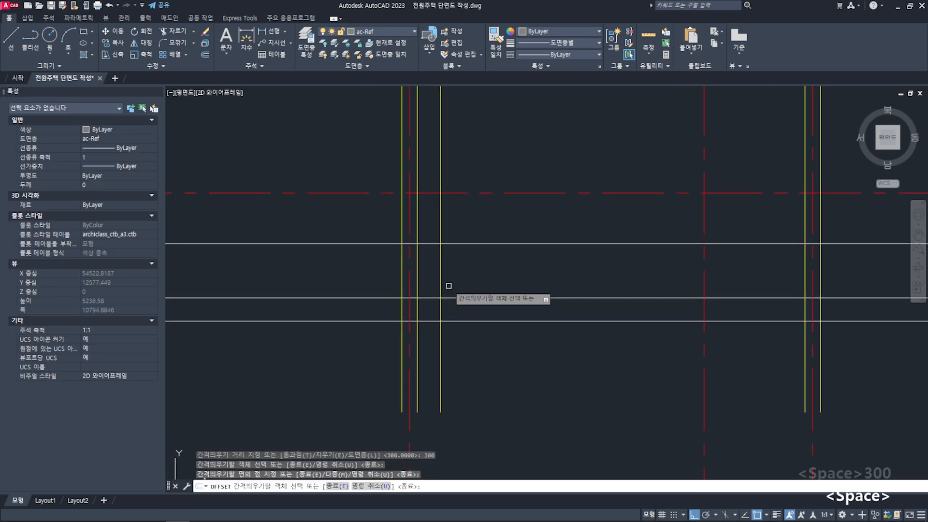
pyautogui.click(401, 281)
pyautogui.click(369, 278)
pyautogui.press('space')
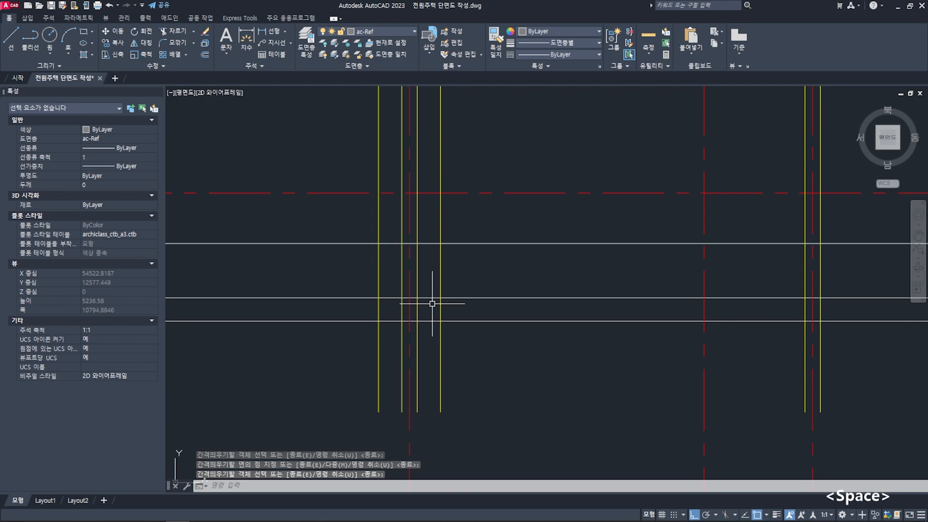
# - Match the properties of an offset wall line at grid X1 onto the two horizontal footing lines
pyautogui.moveTo(468, 348); pyautogui.dragTo(495, 340, button='middle')
pyautogui.write('ma')
pyautogui.press('space')
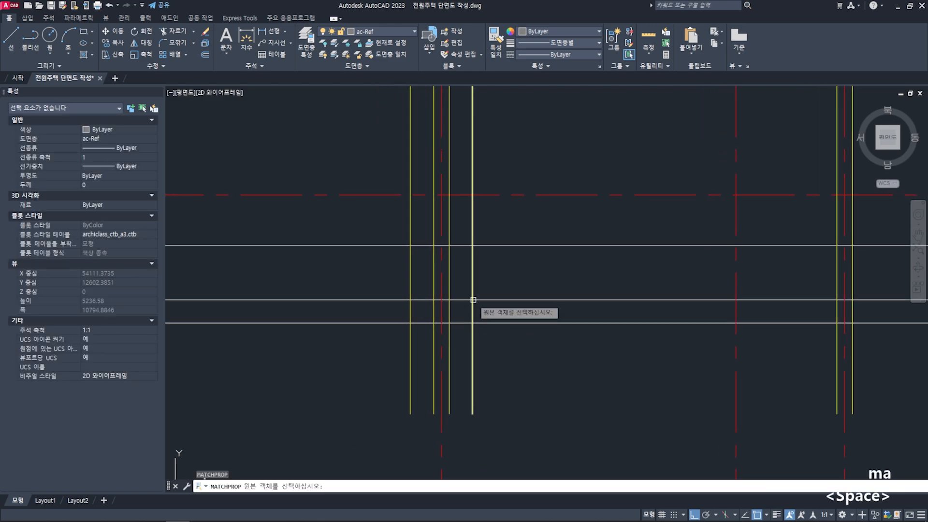
pyautogui.click(472, 293)
pyautogui.click(470, 300)
pyautogui.click(463, 321)
pyautogui.press('space')
pyautogui.moveTo(466, 346); pyautogui.dragTo(477, 355, button='middle')
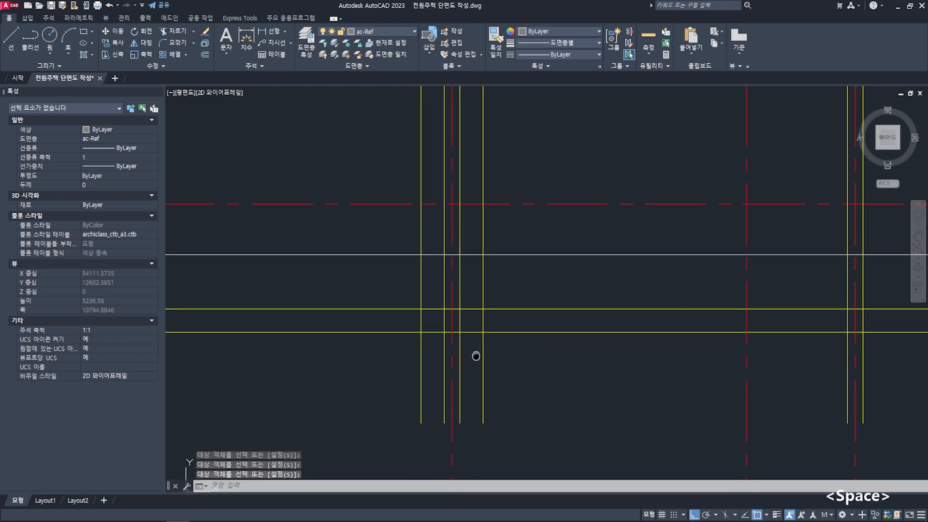
pyautogui.press('Escape')
pyautogui.press('Escape')
# - Fillet the footing lines at grid X1 with radius 0 to close them into a rectangular outline
pyautogui.scroll(4, 460, 329)
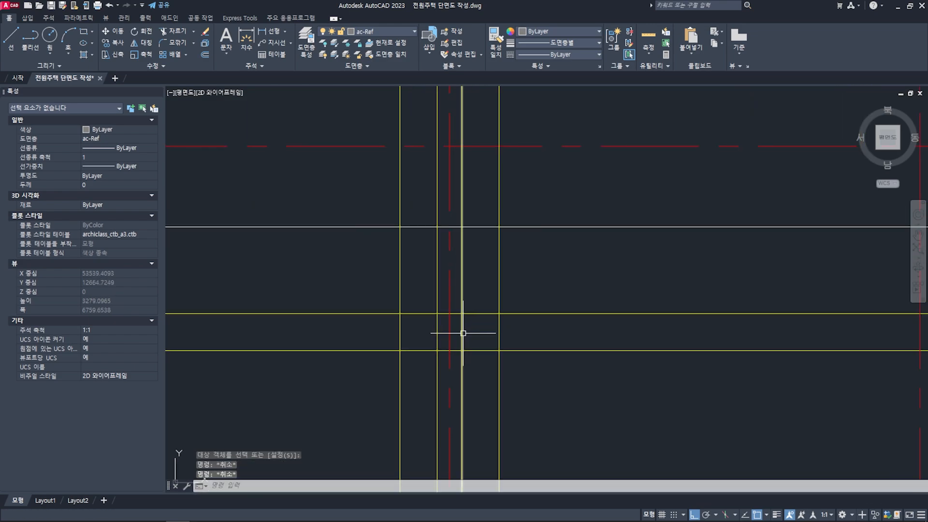
pyautogui.write('f')
pyautogui.press('space')
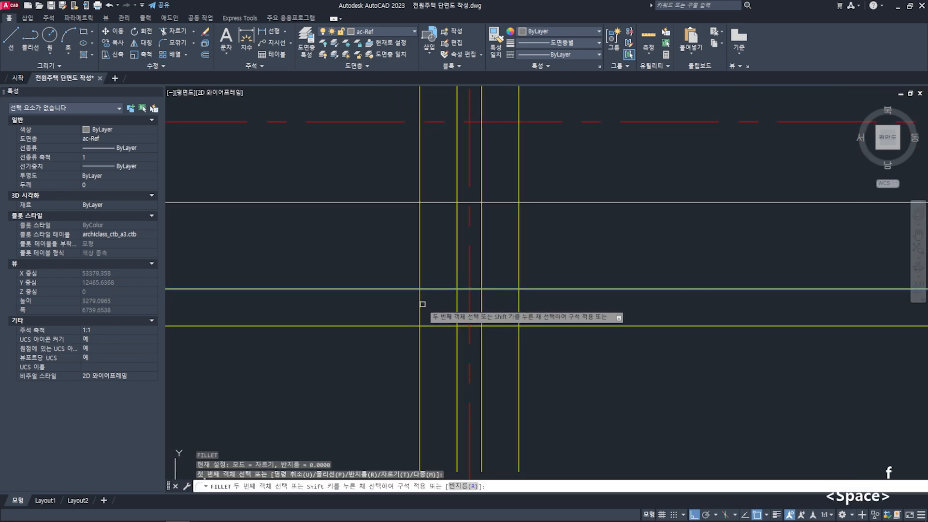
pyautogui.click(420, 311)
pyautogui.click(441, 326)
pyautogui.write('f')
pyautogui.press('space')
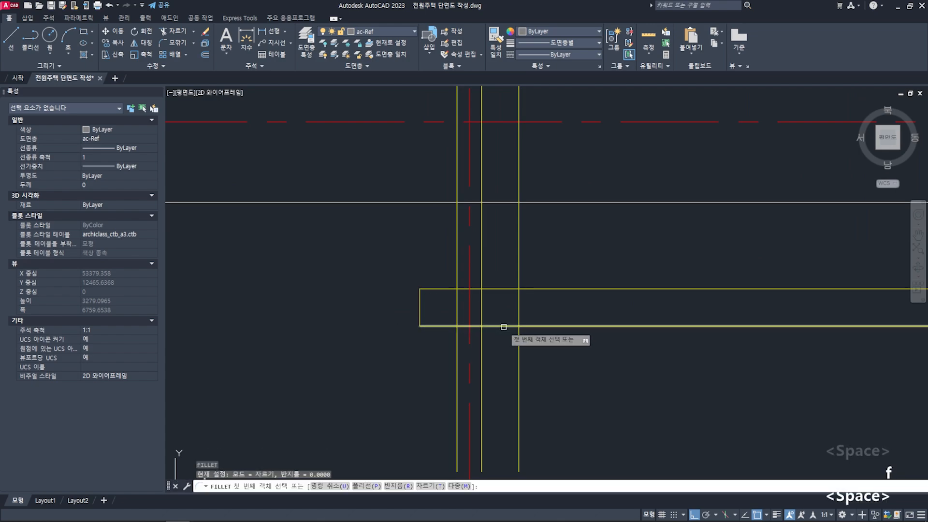
pyautogui.click(503, 326)
pyautogui.click(520, 314)
pyautogui.write('f')
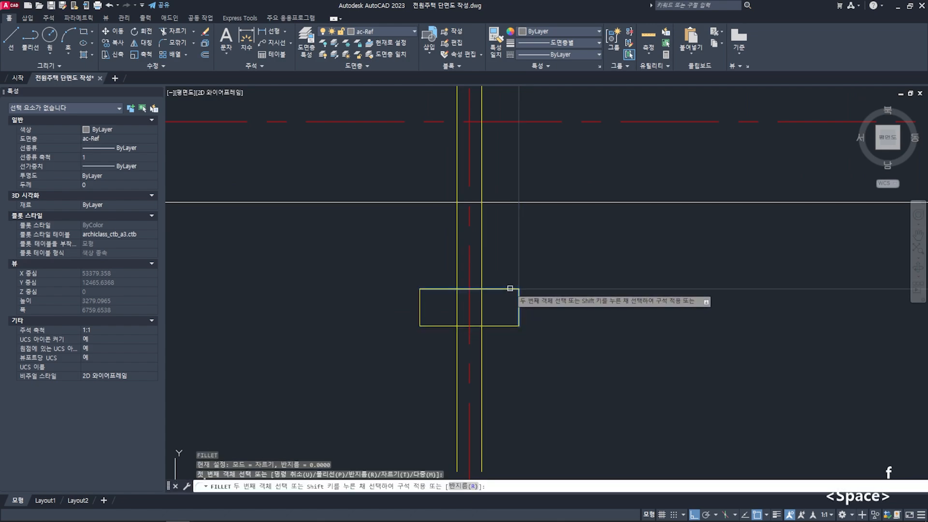
pyautogui.scroll(-2, 478, 314)
pyautogui.press('Escape')
pyautogui.press('Escape')
# - Trim both grid X1 wall lines below the footing's upper edge, using that edge as the cutting boundary
pyautogui.scroll(2, 477, 317)
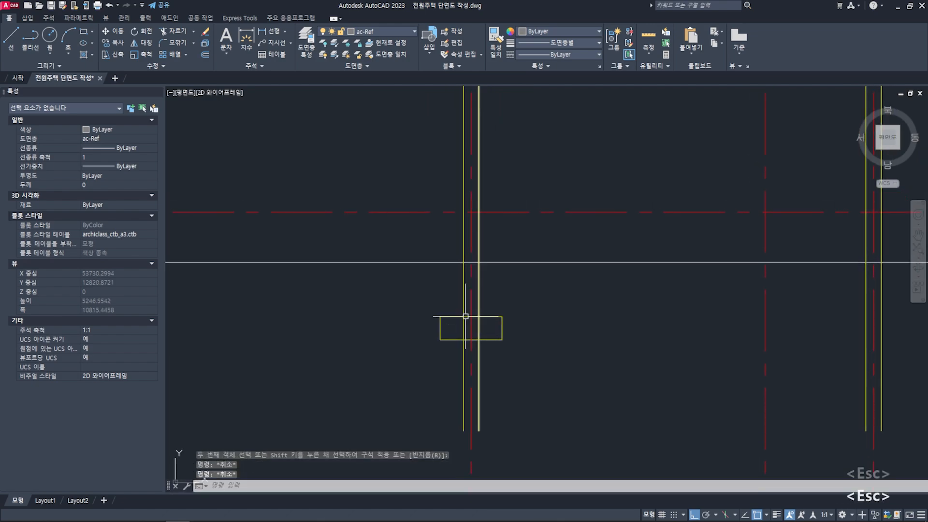
pyautogui.write('tr')
pyautogui.press('space')
pyautogui.click(475, 308)
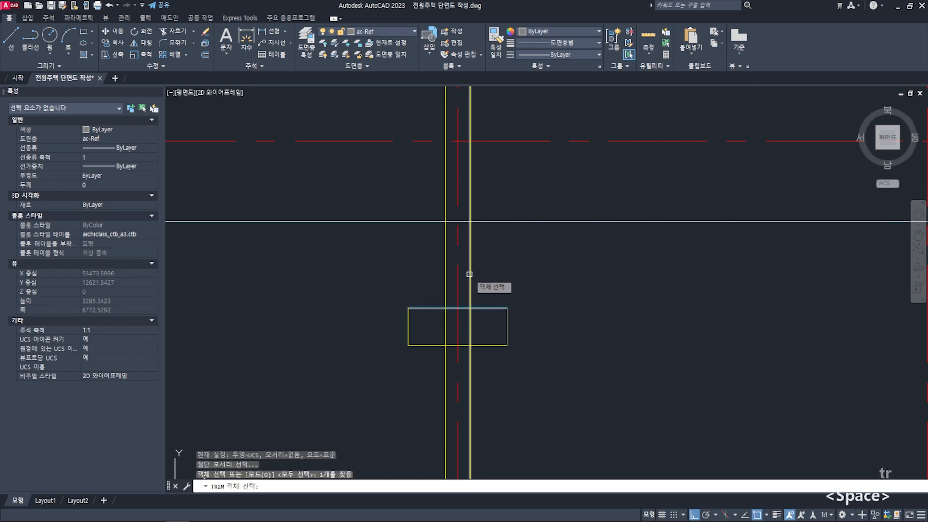
pyautogui.scroll(-2, 470, 266)
pyautogui.scroll(2, 470, 292)
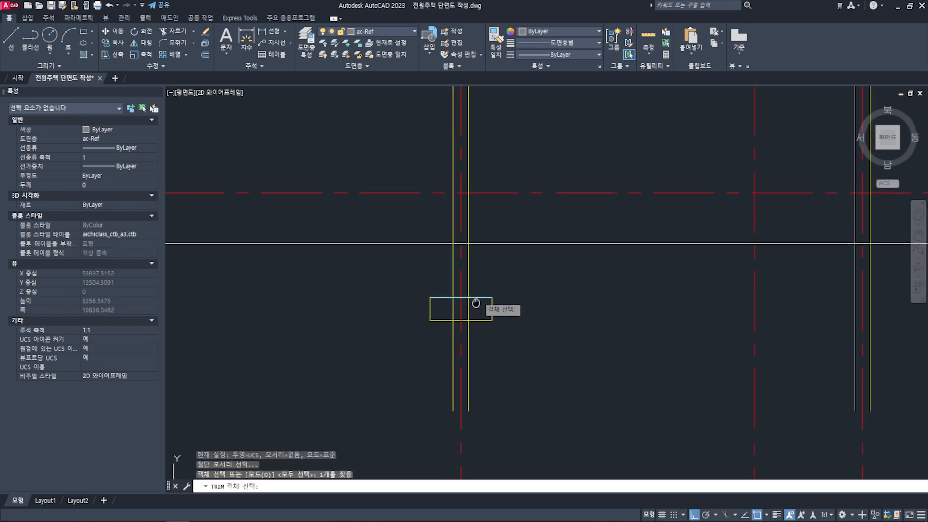
pyautogui.press('space')
pyautogui.click(464, 313)
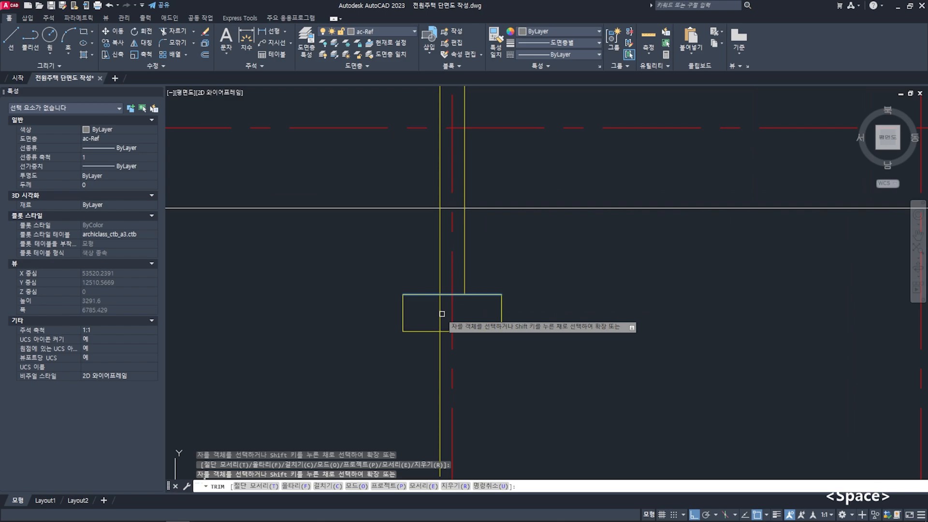
pyautogui.click(441, 313)
pyautogui.press('space')
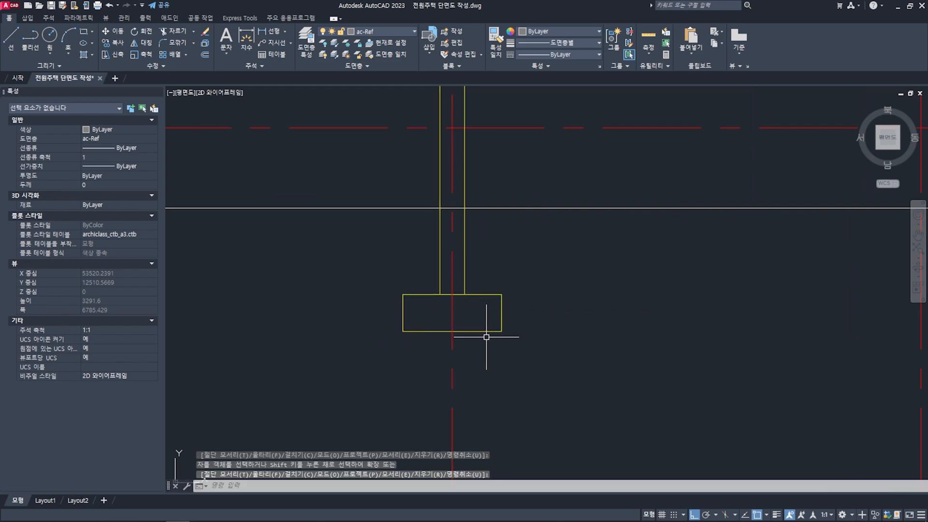
# - Trim away the footing's upper edge between the two wall lines so wall and footing form one outline
pyautogui.scroll(2, 474, 325)
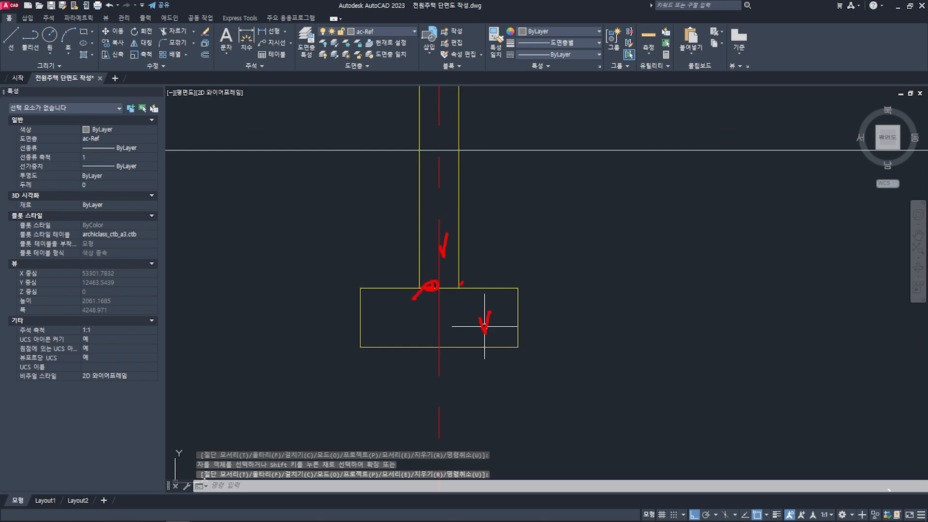
pyautogui.press('Escape')
pyautogui.press('Escape')
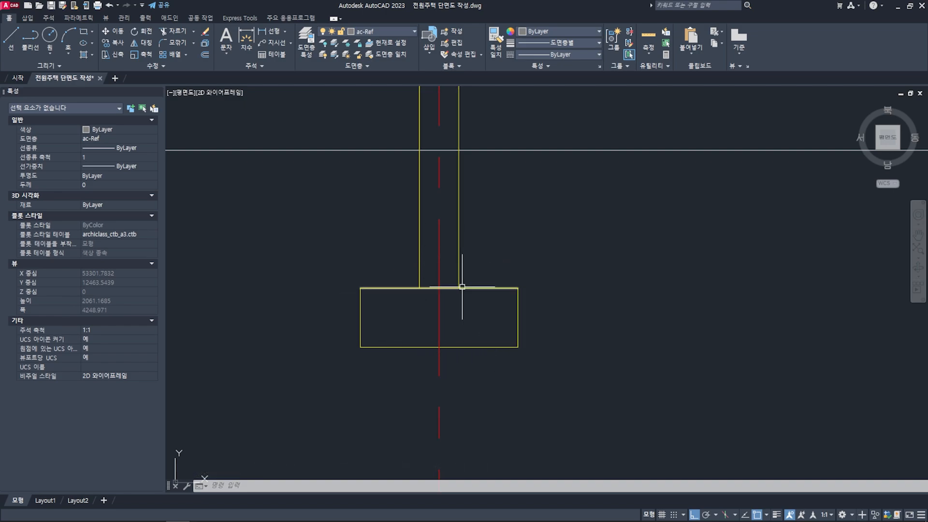
pyautogui.write('tr')
pyautogui.press('space')
pyautogui.click(419, 276)
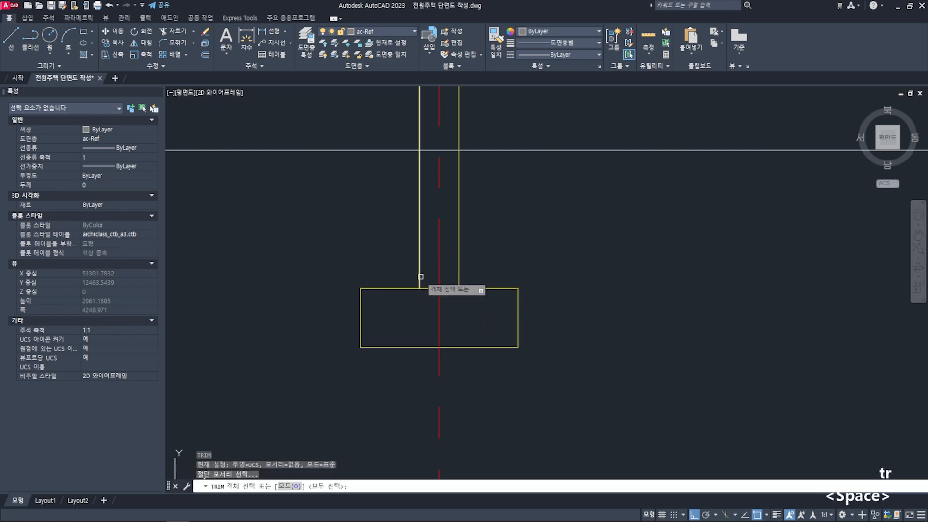
pyautogui.click(457, 268)
pyautogui.press('space')
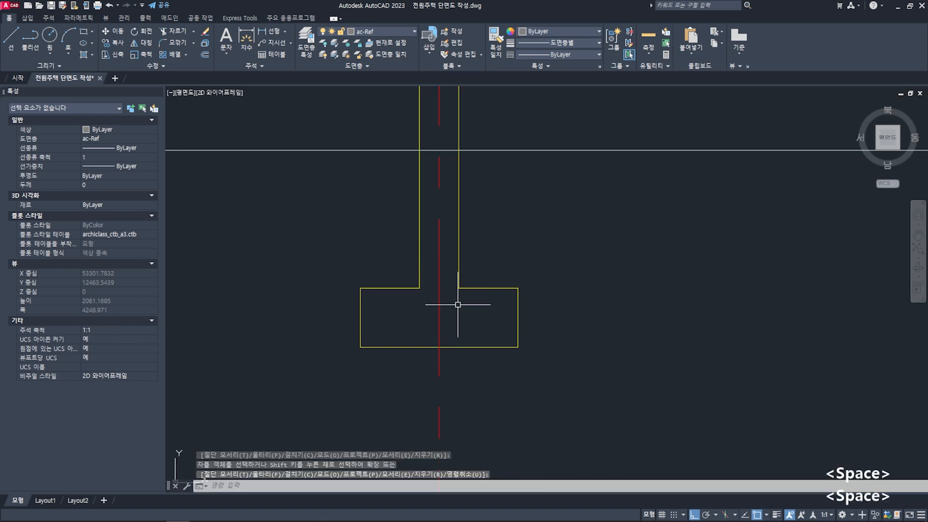
# - Examine the other walls along the section that still lack footings
pyautogui.scroll(-5, 426, 309)
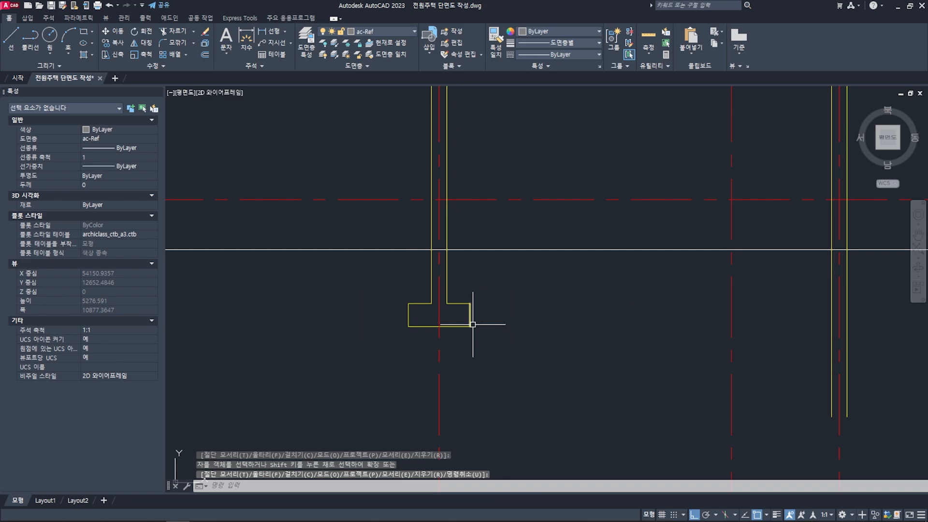
pyautogui.scroll(-2, 413, 327)
pyautogui.press('Escape')
pyautogui.press('Escape')
pyautogui.moveTo(372, 311); pyautogui.dragTo(321, 304, button='middle')
pyautogui.scroll(-2, 435, 286)
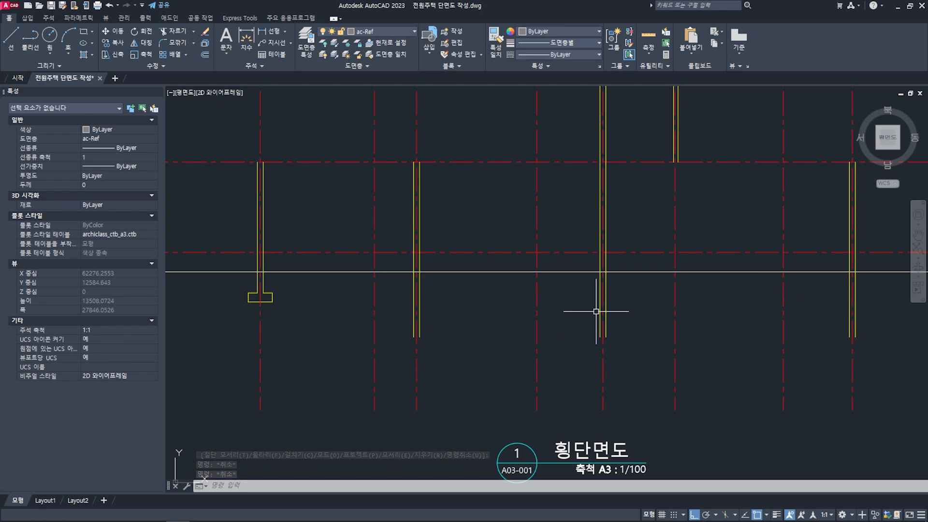
pyautogui.moveTo(596, 311); pyautogui.dragTo(657, 307, button='middle')
pyautogui.press('Escape')
pyautogui.press('Escape')
# - Draw a horizontal guide line from the footing's upper inner corner across and past the three other ground-level walls
pyautogui.scroll(2, 304, 292)
pyautogui.moveTo(304, 290); pyautogui.dragTo(300, 316, button='middle')
pyautogui.write('l')
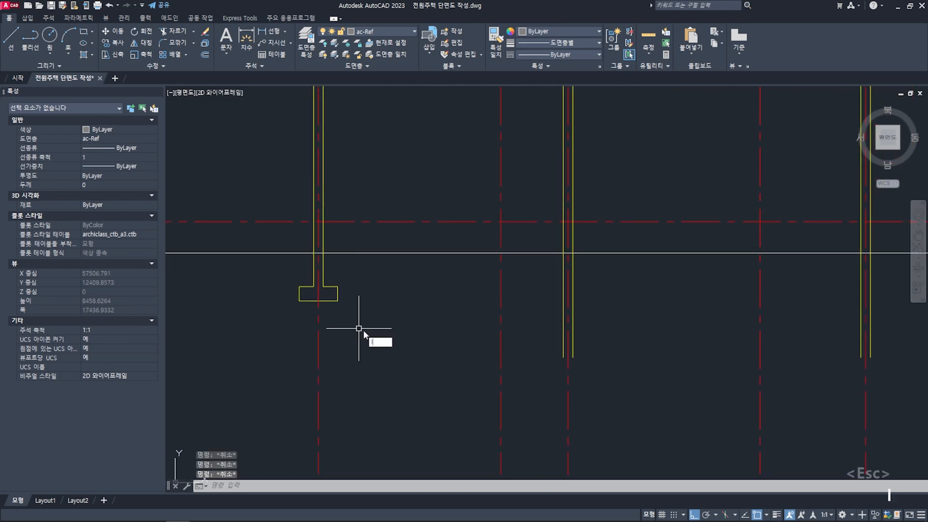
pyautogui.press('space')
pyautogui.click(338, 286)
pyautogui.scroll(-2, 435, 318)
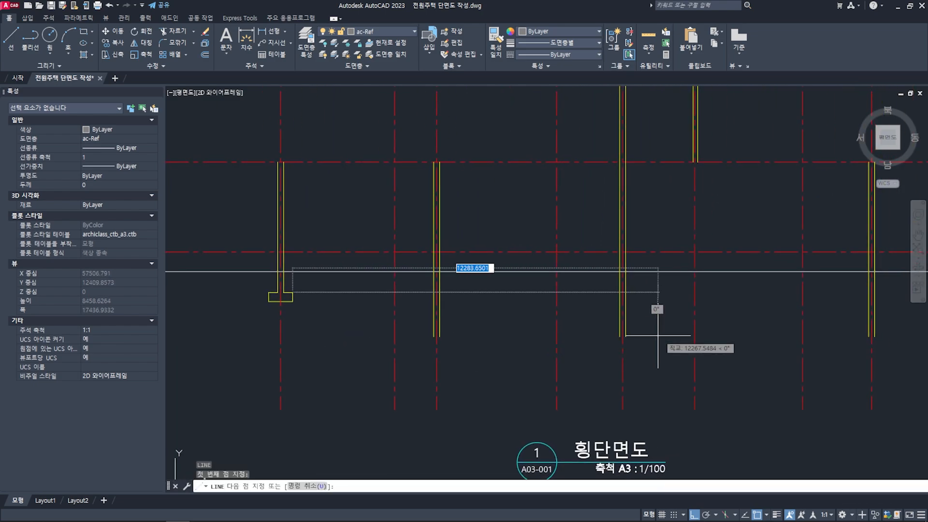
pyautogui.press('space')
pyautogui.press('Escape')
pyautogui.press('Escape')
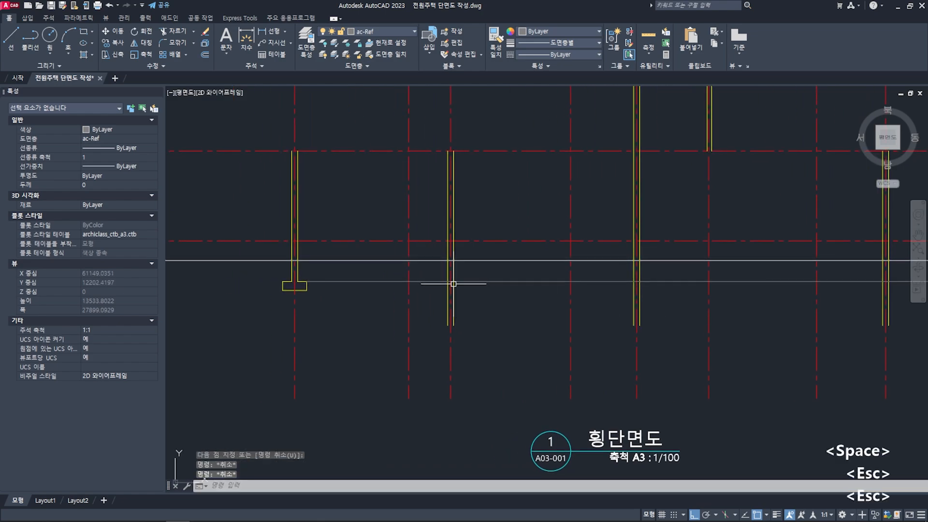
# - Stretch the guide line's starting end outward past the outer side of the grid X1 footing
pyautogui.scroll(2, 453, 284)
pyautogui.moveTo(229, 316); pyautogui.dragTo(372, 320, button='middle')
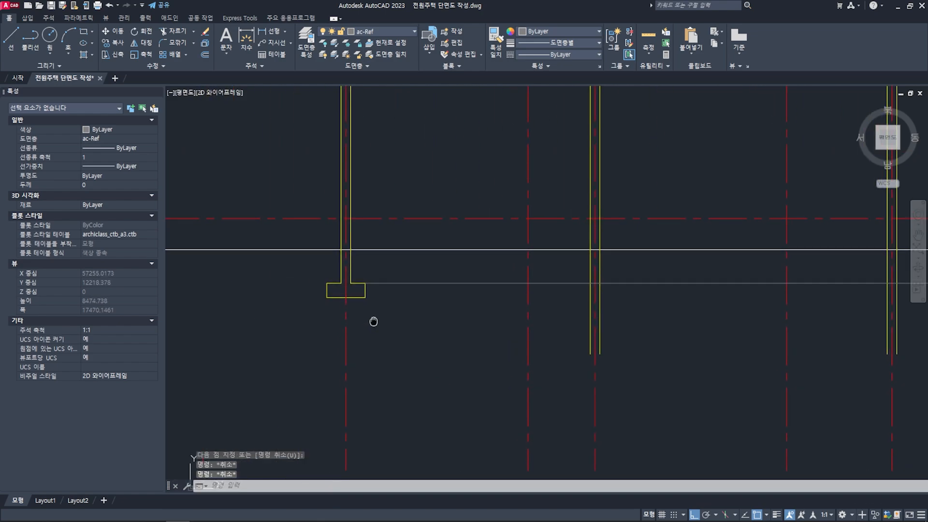
pyautogui.write('co')
pyautogui.press('Escape')
pyautogui.press('Escape')
pyautogui.press('Escape')
pyautogui.click(382, 279)
pyautogui.scroll(2, 371, 285)
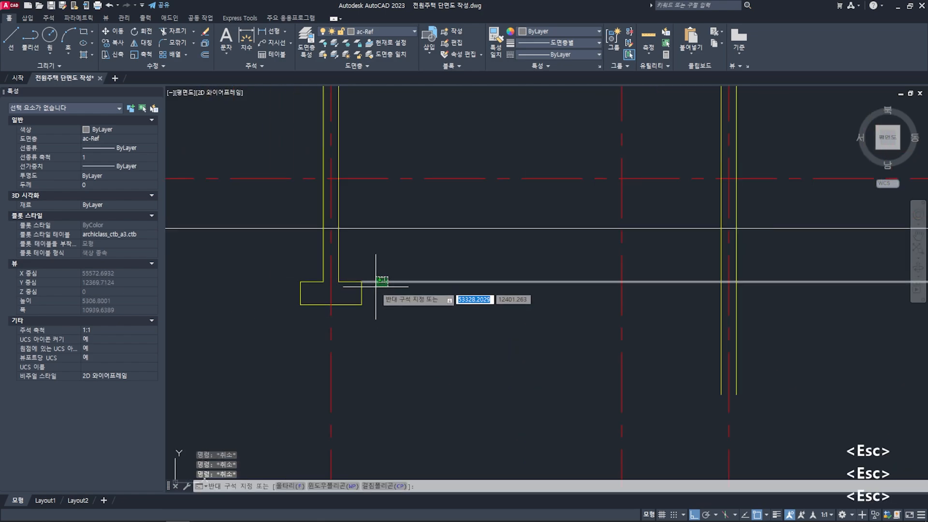
pyautogui.click(372, 285)
pyautogui.click(362, 281)
pyautogui.press('Escape')
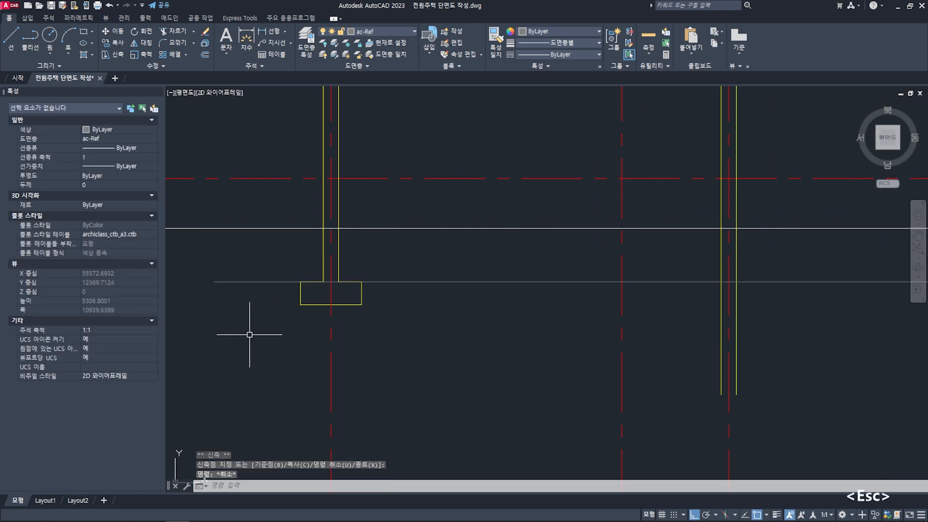
pyautogui.press('Escape')
# - Copy the grid X1 footing outline to the other three walls, matching grid centerline and guide line intersections
pyautogui.click(280, 259)
pyautogui.click(361, 334)
pyautogui.moveTo(361, 335); pyautogui.dragTo(407, 337, button='middle')
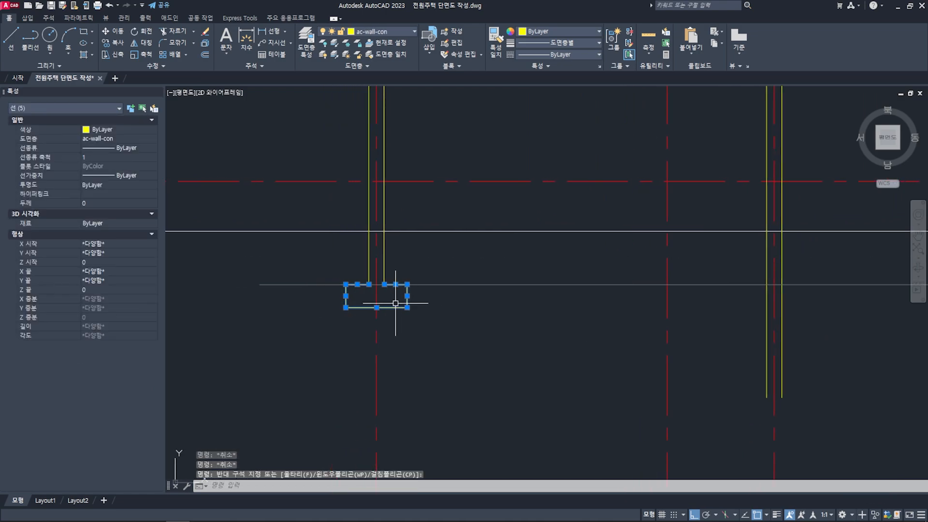
pyautogui.press('space')
pyautogui.scroll(6, 389, 264)
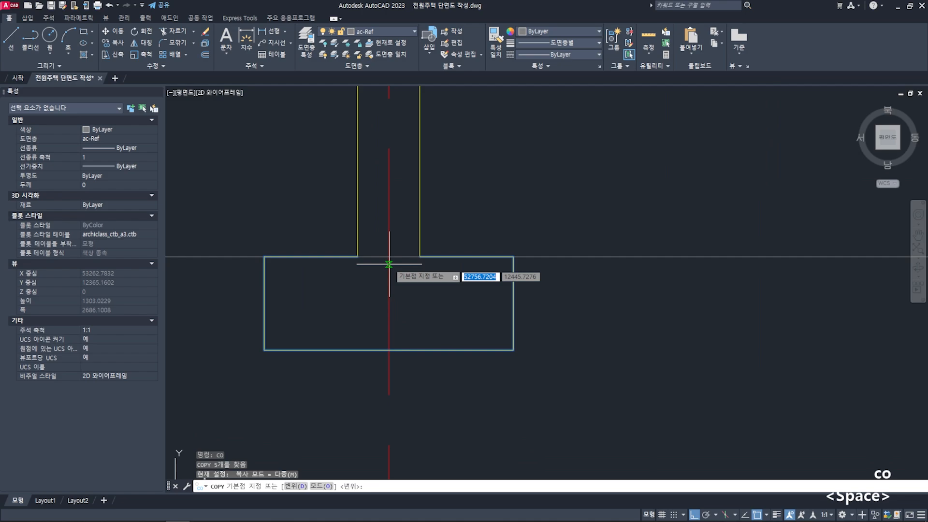
pyautogui.click(388, 256)
pyautogui.scroll(-8, 388, 256)
pyautogui.scroll(4, 532, 288)
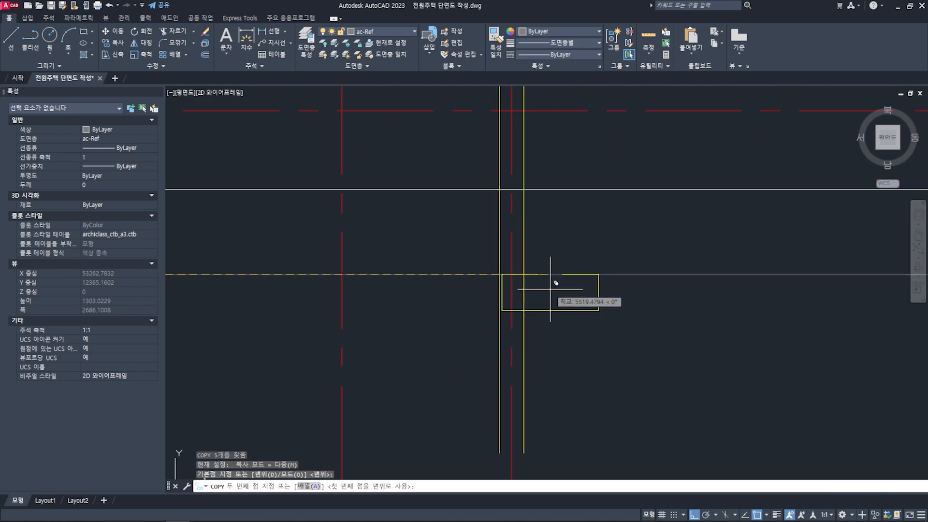
pyautogui.click(512, 274)
pyautogui.scroll(-5, 511, 274)
pyautogui.scroll(6, 590, 312)
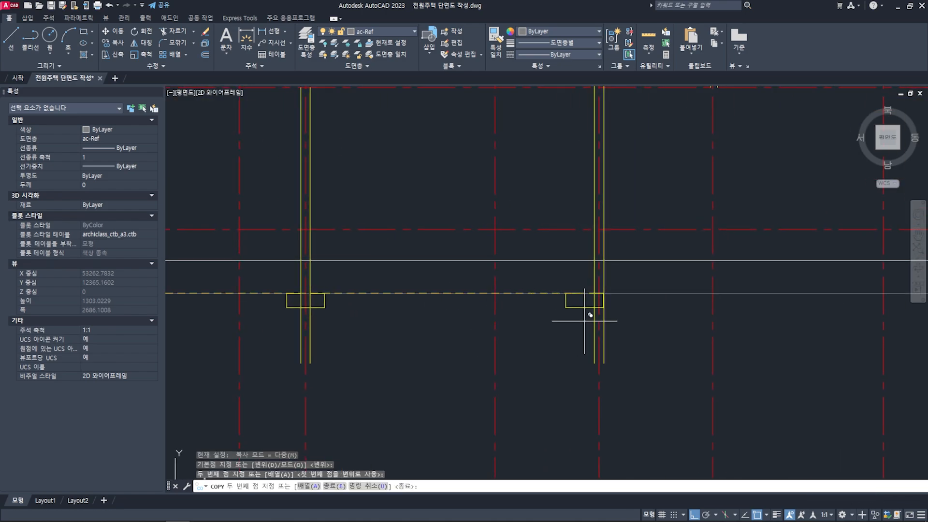
pyautogui.click(589, 274)
pyautogui.scroll(-5, 586, 266)
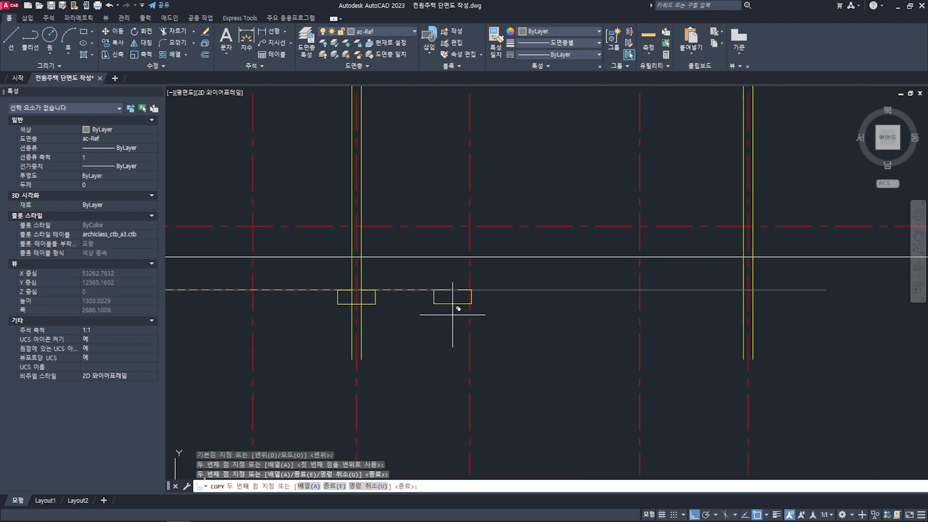
pyautogui.scroll(6, 455, 311)
pyautogui.press('space')
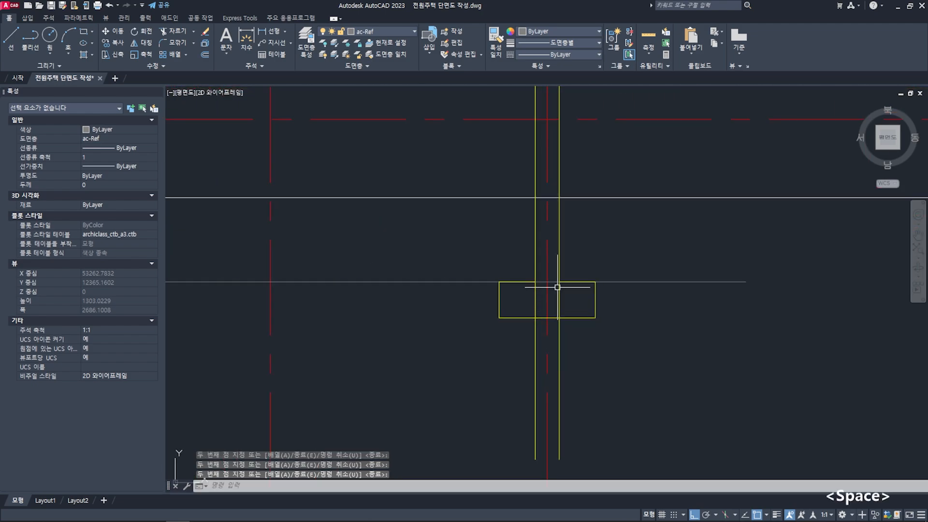
pyautogui.scroll(-5, 555, 285)
pyautogui.press('Escape')
pyautogui.press('Escape')
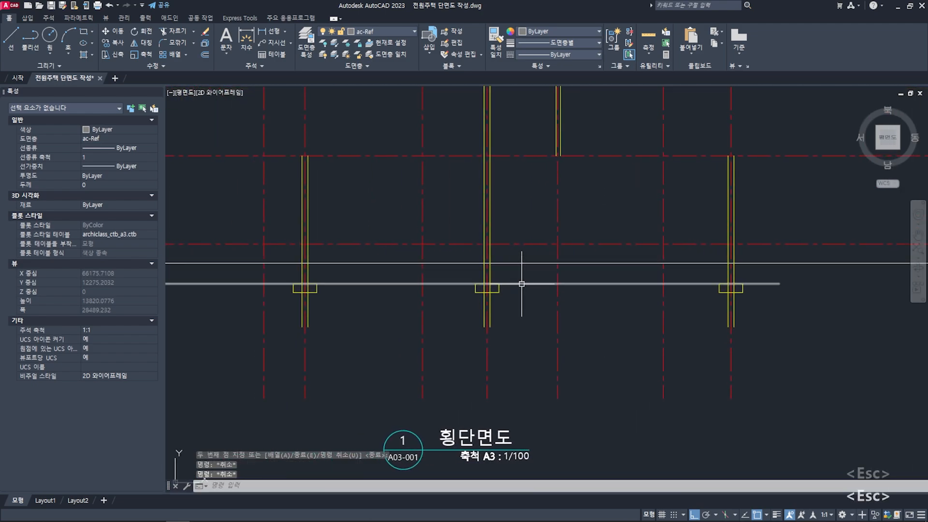
# - Delete the horizontal guide line running along the footings' upper edges
pyautogui.click(521, 280)
pyautogui.scroll(-5, 522, 282)
pyautogui.scroll(5, 430, 298)
pyautogui.moveTo(425, 284); pyautogui.dragTo(475, 286, button='middle')
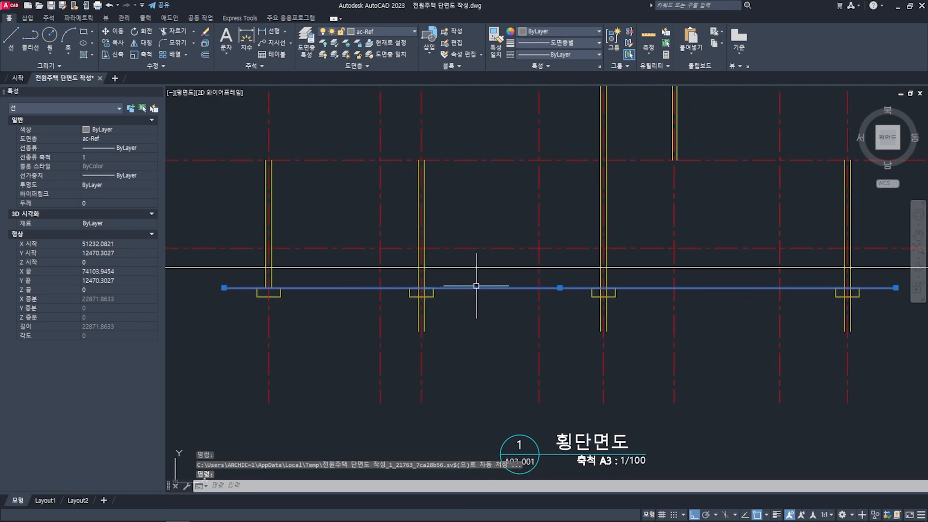
pyautogui.press('Delete')
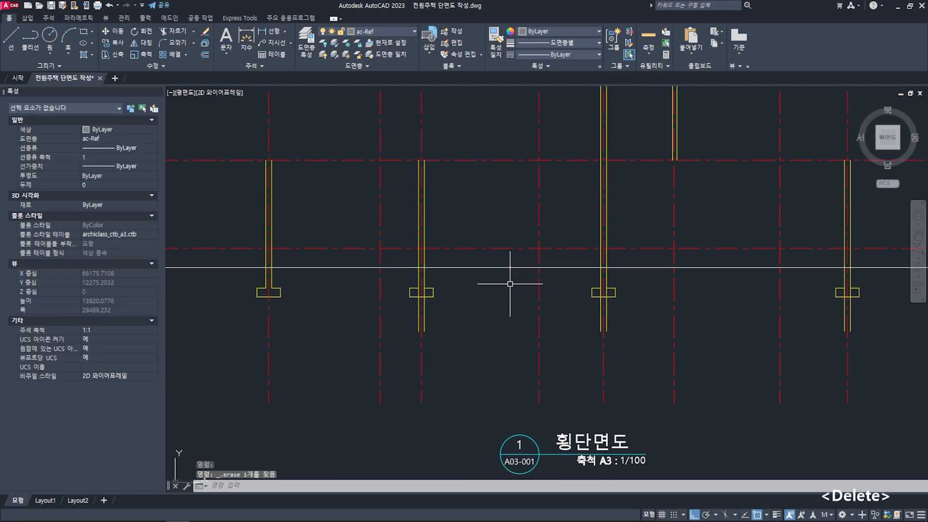
pyautogui.press('Escape')
# - Trim the wall lines running below the three copied footings' upper edges, using those edges as cutting boundaries
pyautogui.write('tr')
pyautogui.press('space')
pyautogui.scroll(2, 442, 292)
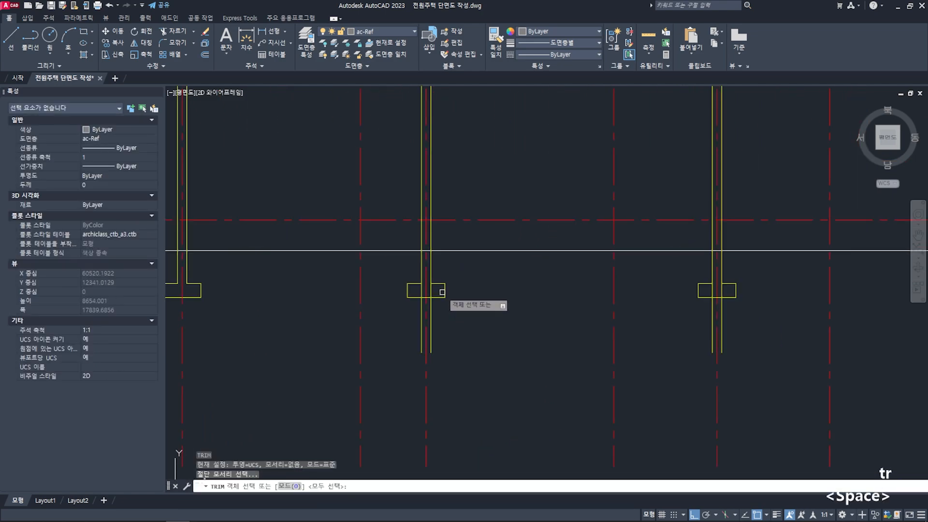
pyautogui.click(439, 283)
pyautogui.click(414, 284)
pyautogui.scroll(-2, 496, 281)
pyautogui.moveTo(587, 281); pyautogui.dragTo(536, 281, button='middle')
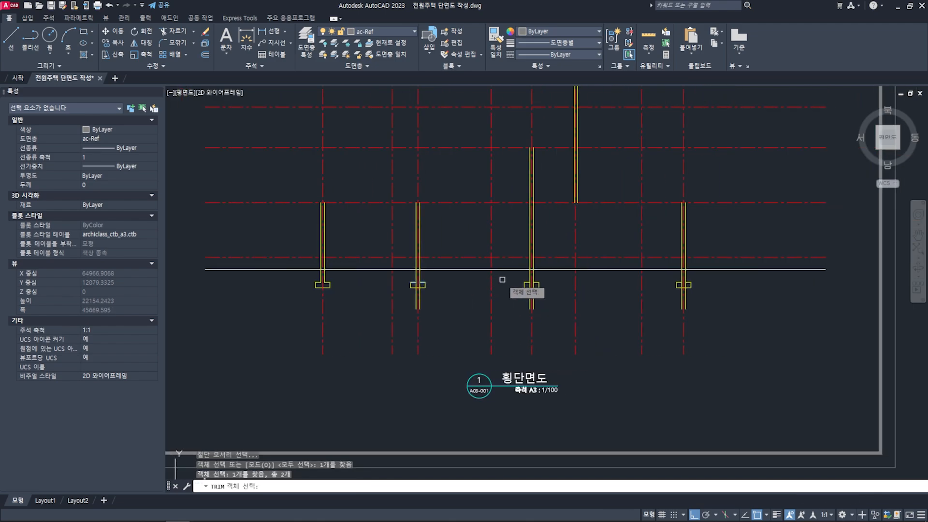
pyautogui.click(498, 278)
pyautogui.click(716, 284)
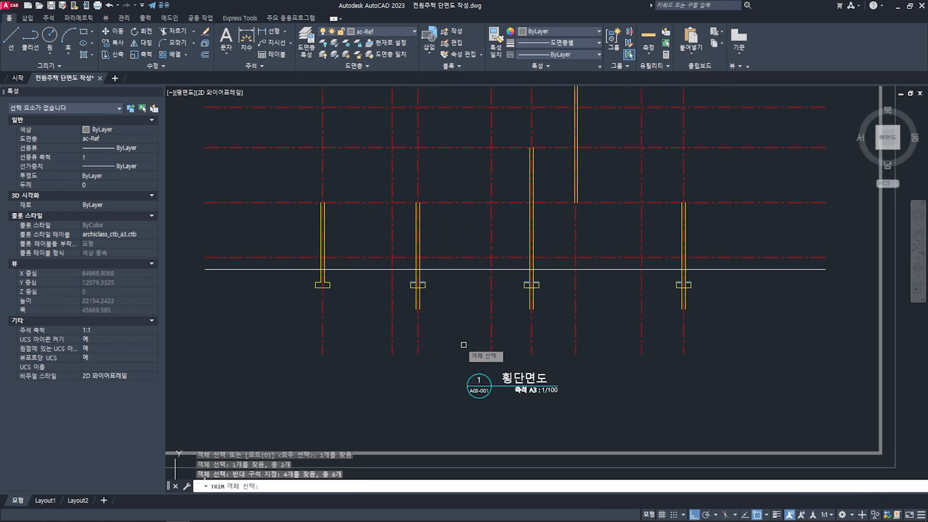
pyautogui.press('space')
pyautogui.scroll(2, 435, 310)
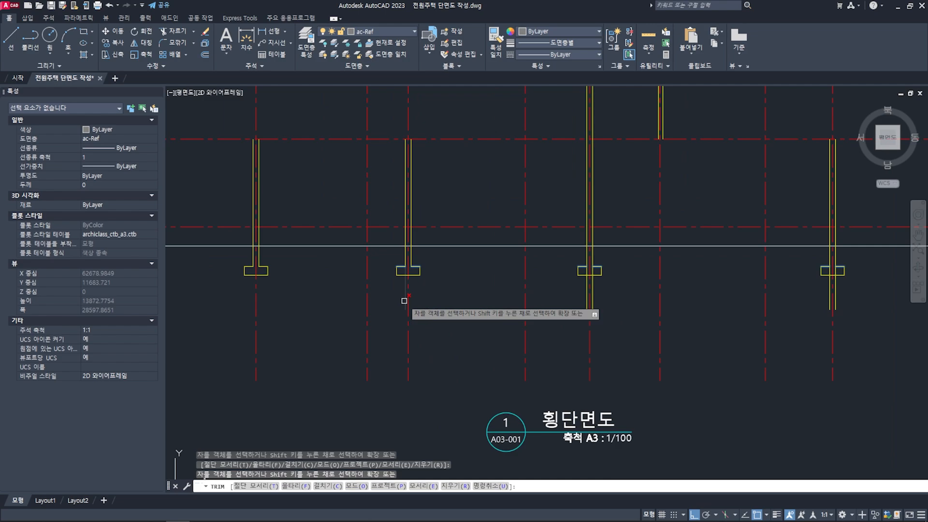
pyautogui.click(404, 300)
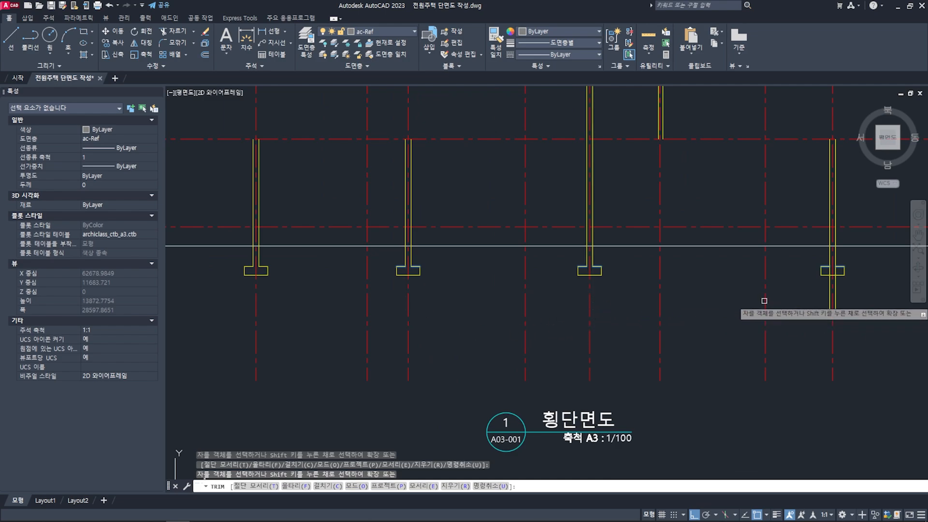
pyautogui.moveTo(764, 300); pyautogui.dragTo(702, 299, button='middle')
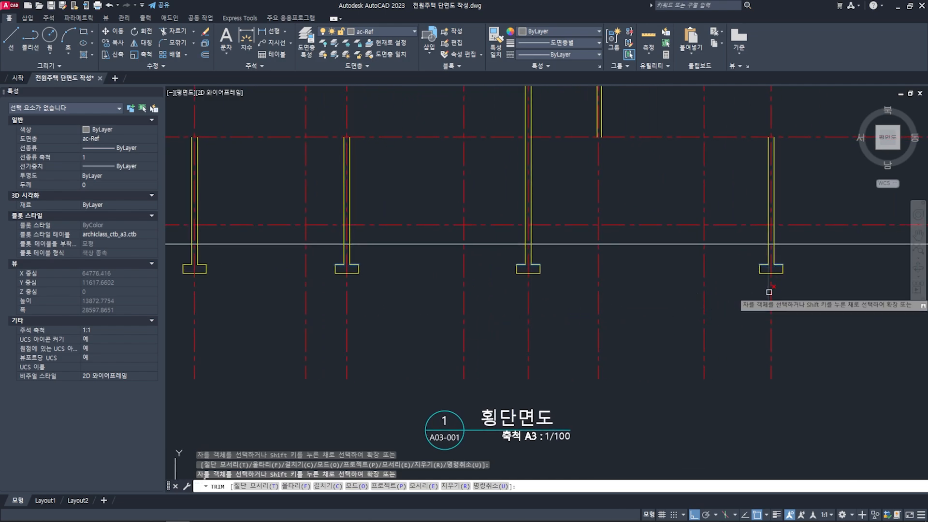
pyautogui.press('space')
pyautogui.scroll(-2, 670, 315)
pyautogui.press('Escape')
pyautogui.press('Escape')
pyautogui.scroll(-2, 483, 310)
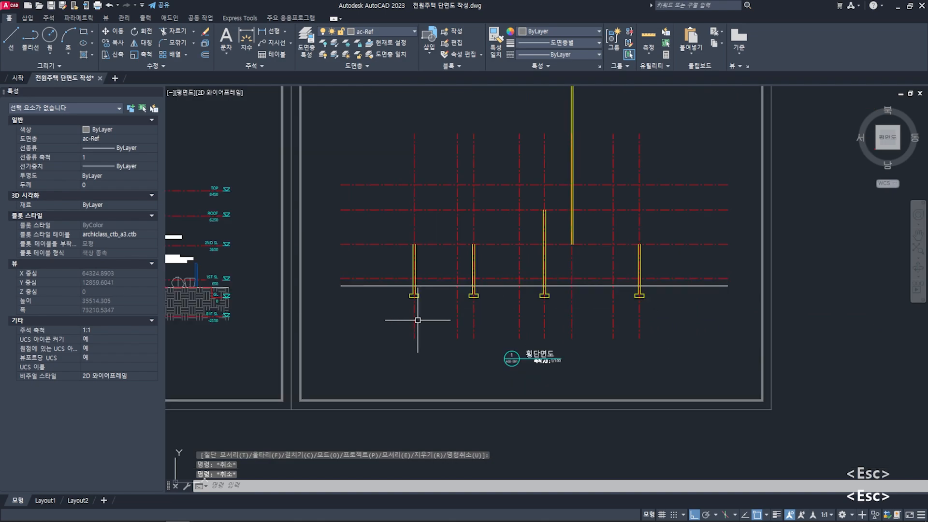
pyautogui.moveTo(252, 333); pyautogui.dragTo(597, 314, button='middle')
pyautogui.scroll(6, 488, 290)
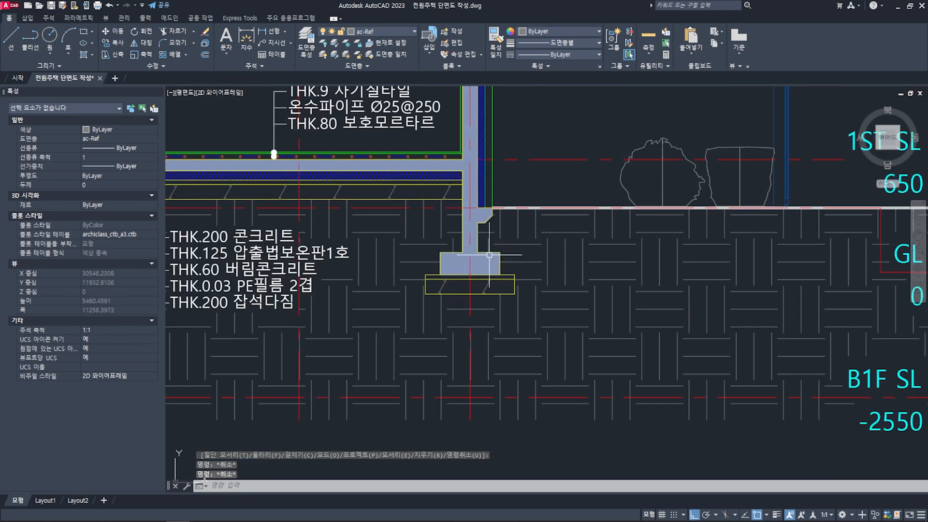
pyautogui.moveTo(489, 254); pyautogui.dragTo(486, 269, button='middle')
pyautogui.write('di')
pyautogui.press('space')
pyautogui.click(486, 269)
pyautogui.press('Escape')
# - Examine the lean concrete and rubble layers beneath the outer footing and the layer thickness notes in the finished reference section
pyautogui.moveTo(467, 336)
pyautogui.mouseDown(button='middle')
pyautogui.moveTo(473, 372)
pyautogui.moveTo(476, 352)
pyautogui.mouseUp(button='middle')
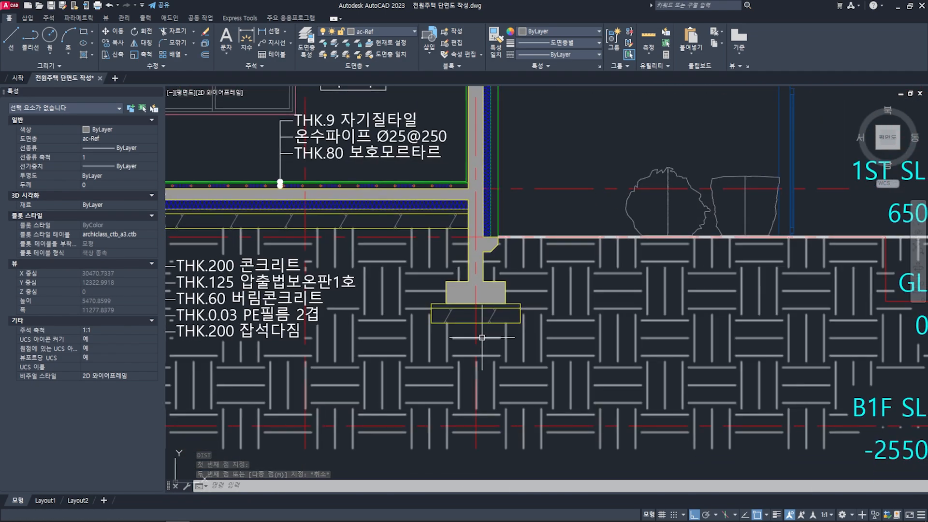
pyautogui.scroll(2, 482, 337)
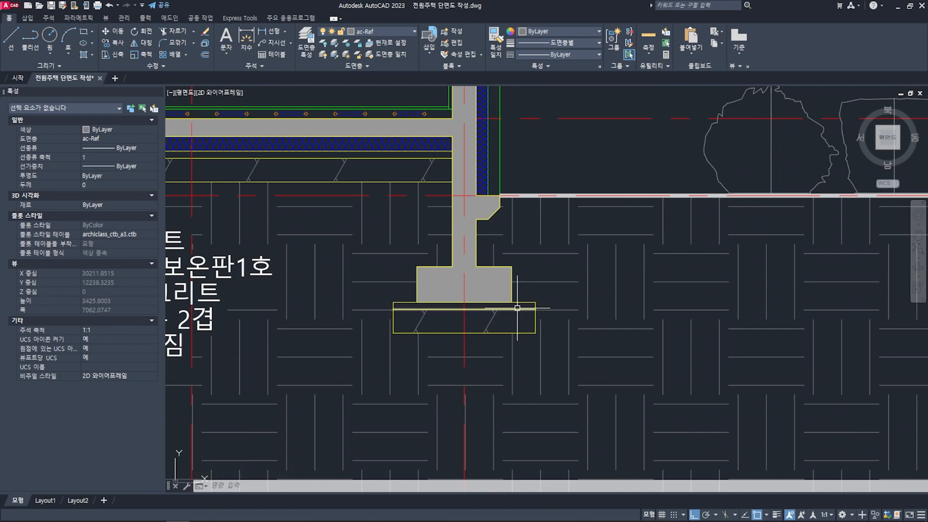
pyautogui.scroll(-5, 448, 321)
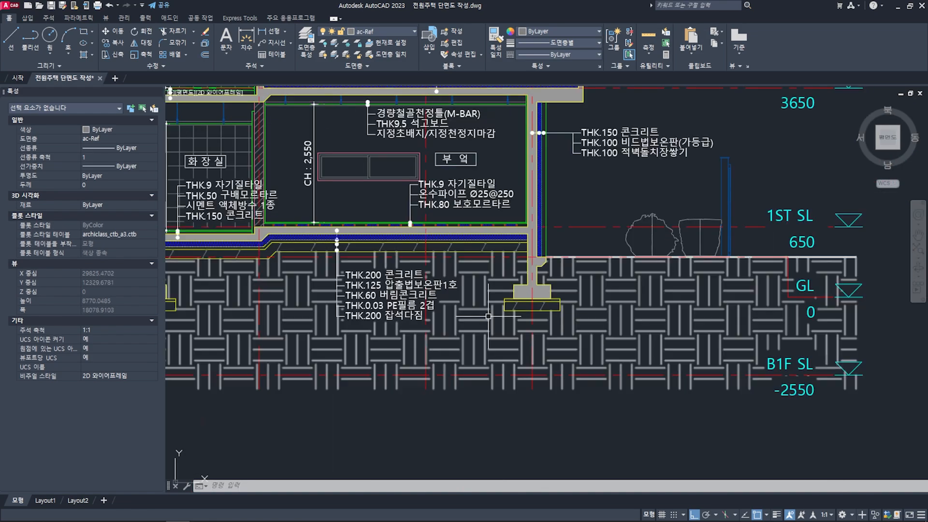
pyautogui.scroll(3, 532, 319)
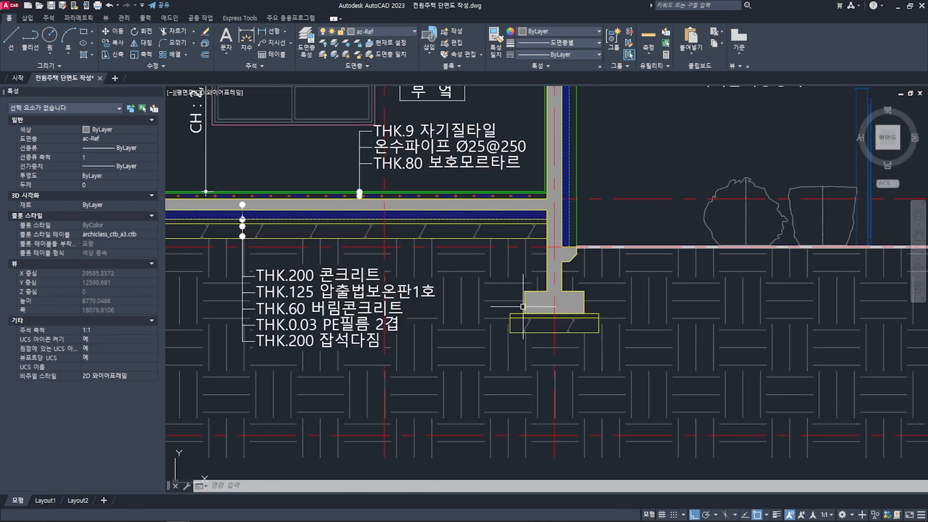
pyautogui.scroll(4, 541, 308)
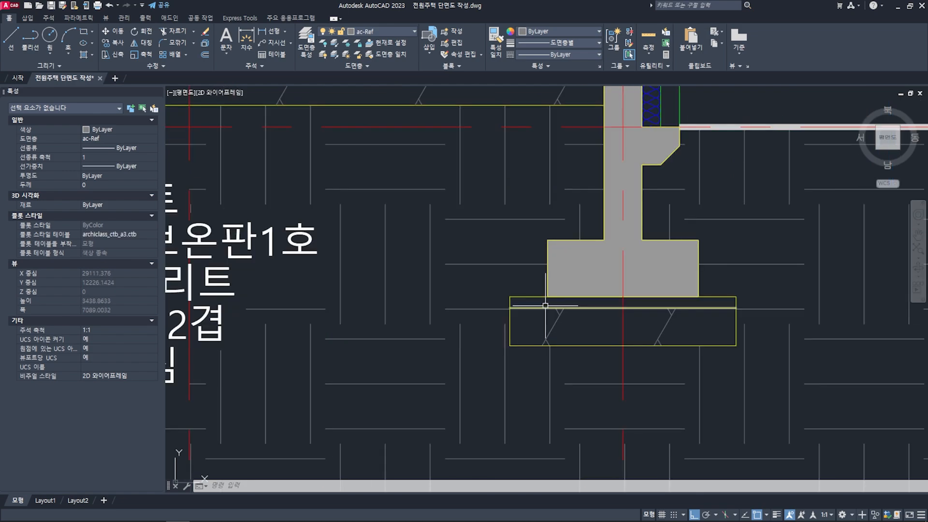
pyautogui.scroll(-4, 537, 309)
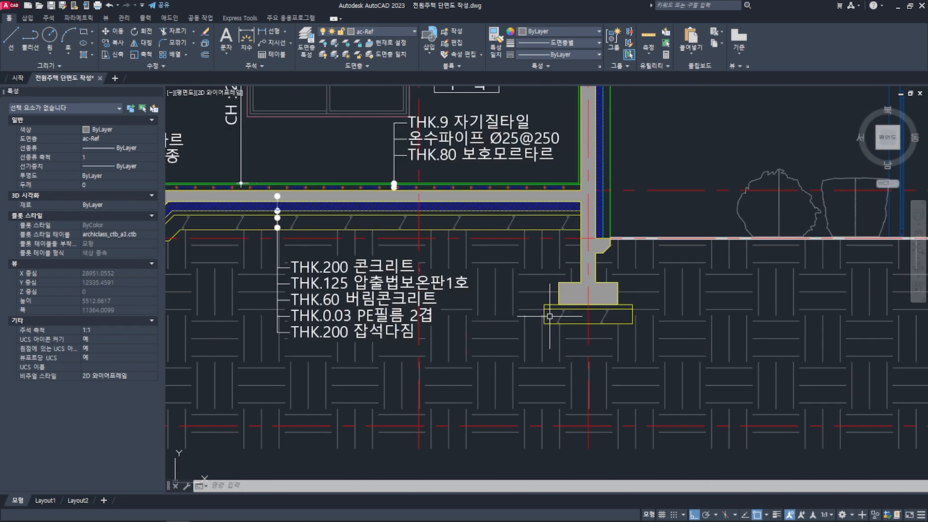
pyautogui.scroll(4, 548, 315)
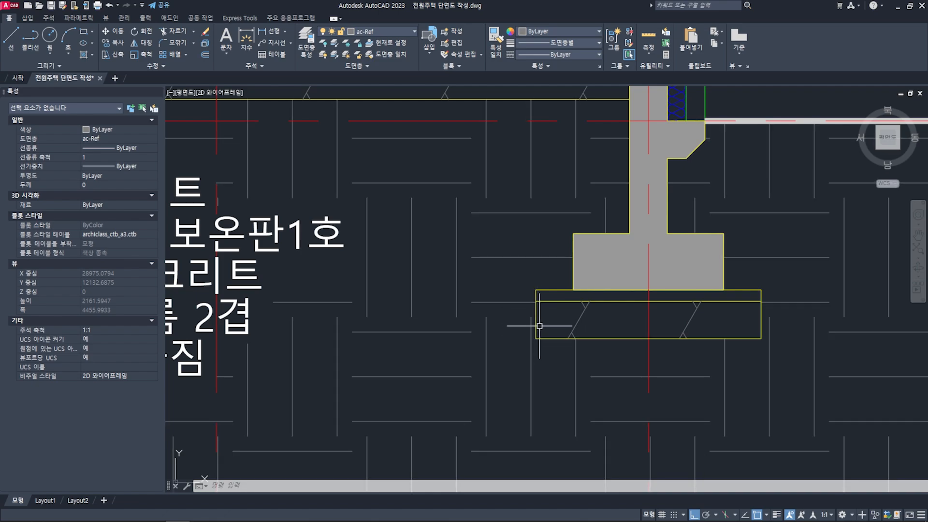
pyautogui.scroll(-4, 539, 326)
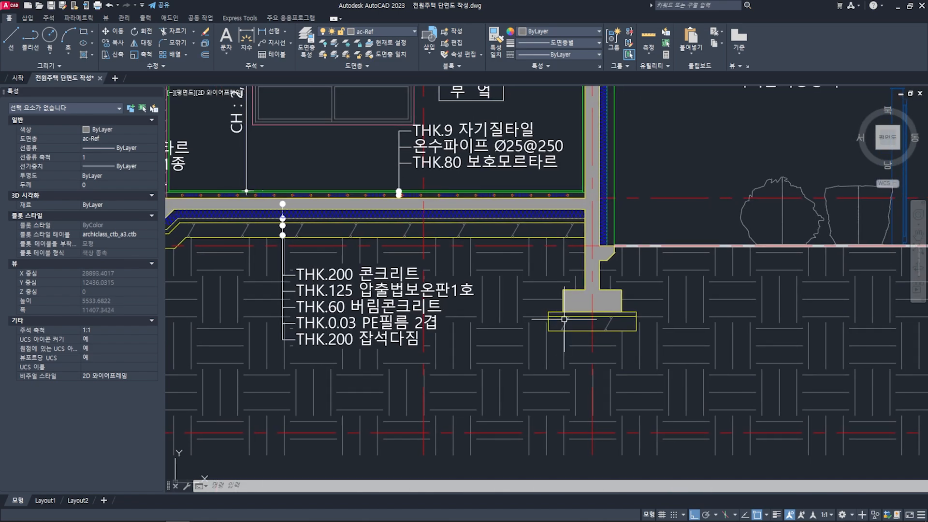
pyautogui.moveTo(568, 317); pyautogui.dragTo(563, 316, button='middle')
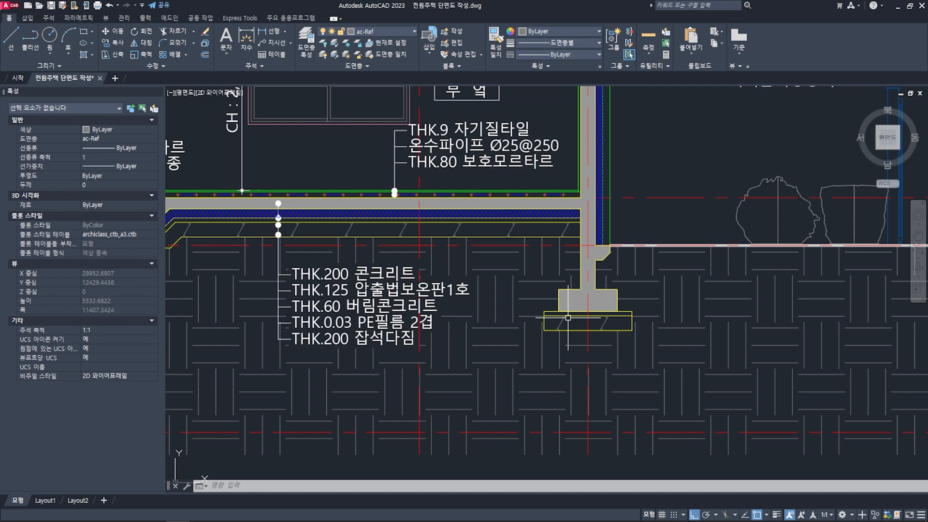
pyautogui.scroll(2, 570, 322)
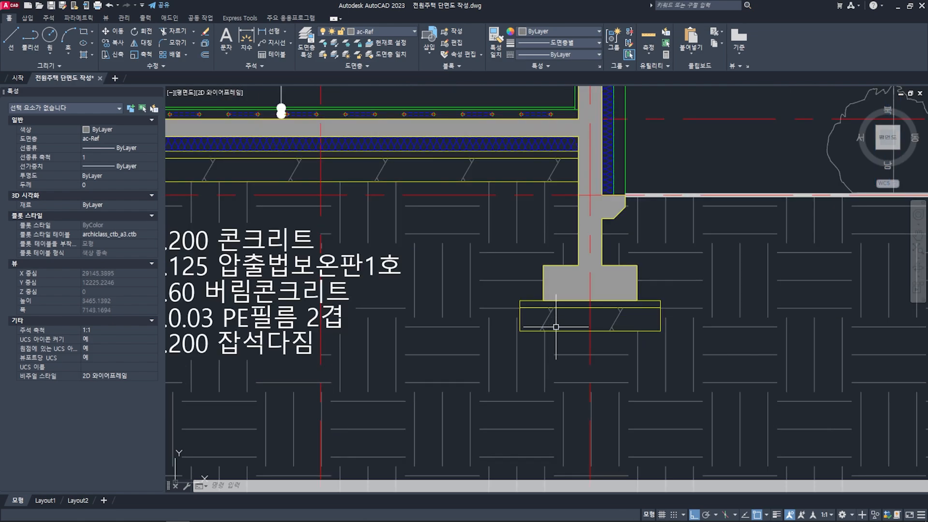
pyautogui.moveTo(577, 333)
pyautogui.mouseDown(button='middle')
pyautogui.moveTo(624, 326)
pyautogui.moveTo(669, 337)
pyautogui.mouseUp(button='middle')
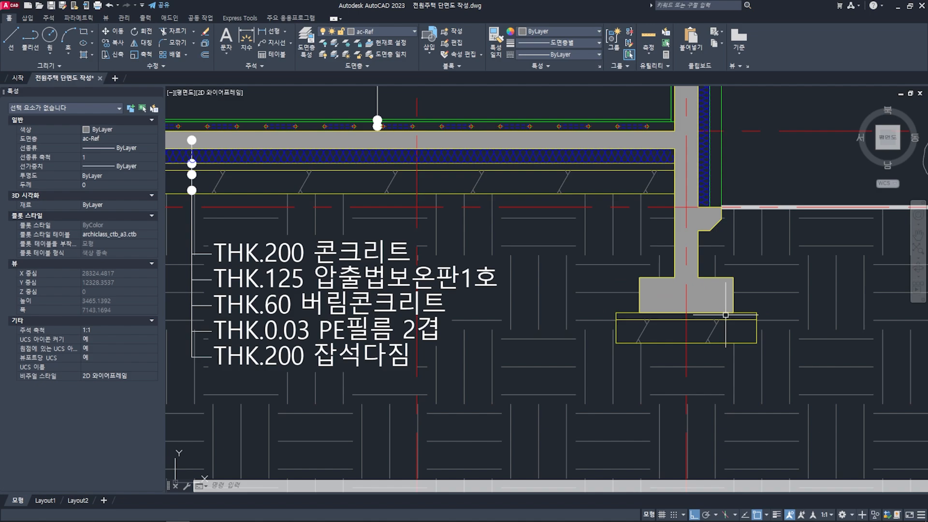
pyautogui.scroll(-3, 725, 315)
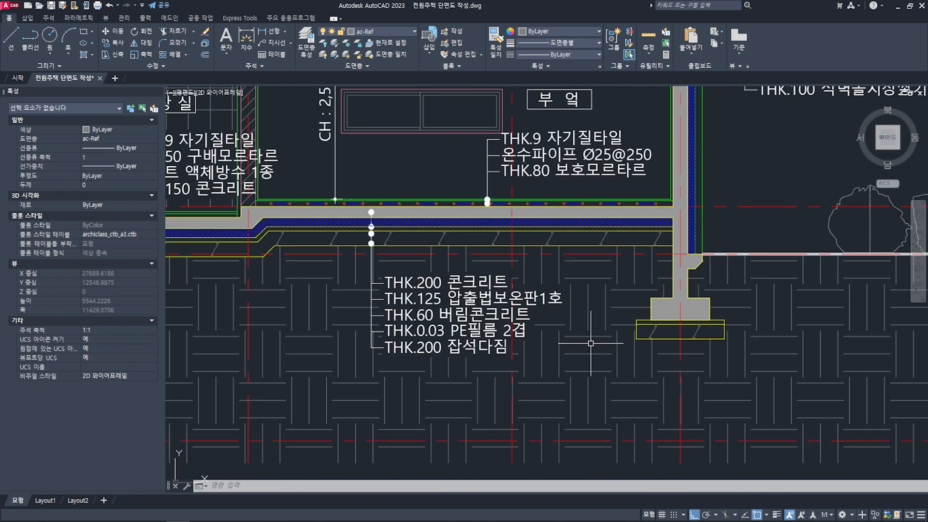
pyautogui.moveTo(641, 336); pyautogui.dragTo(515, 329, button='middle')
pyautogui.press('Escape')
pyautogui.press('Escape')
pyautogui.scroll(3, 515, 329)
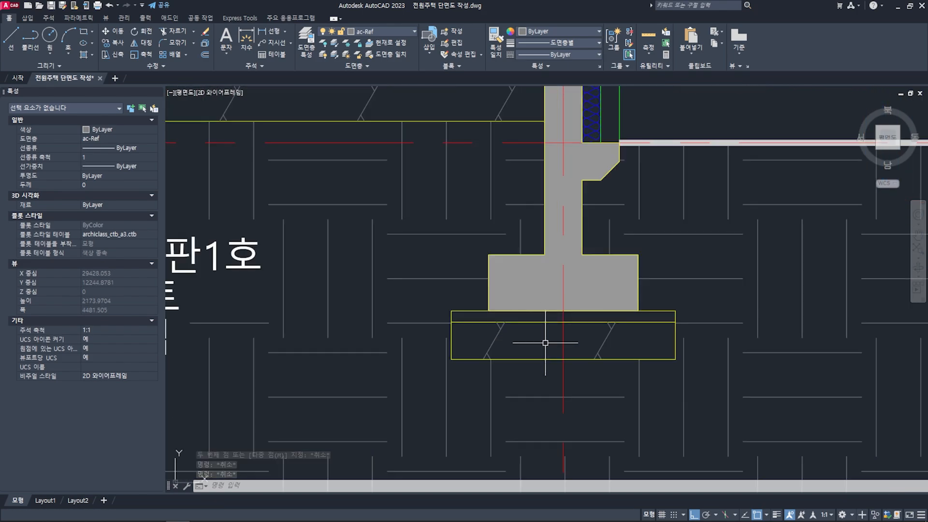
pyautogui.scroll(-3, 570, 338)
pyautogui.scroll(-5, 570, 338)
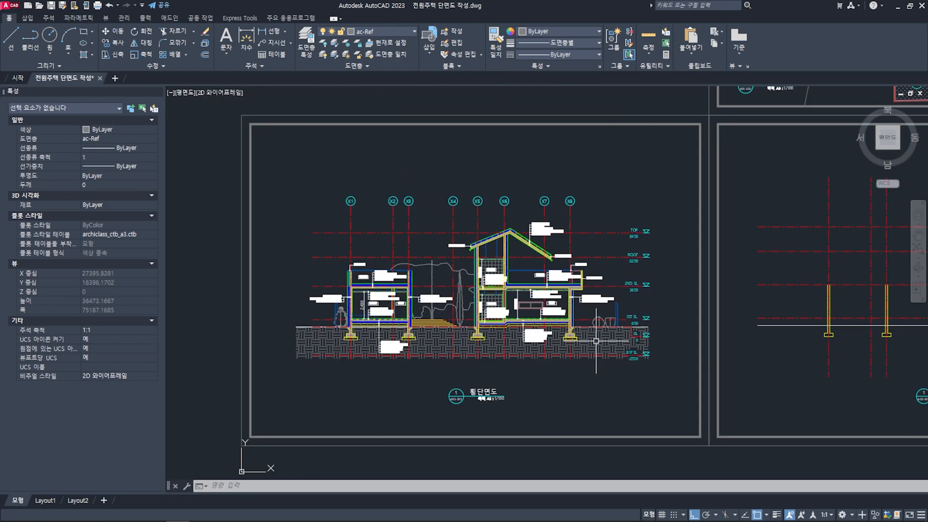
# - Offset the base line of the grid X1 footing 60 mm downward for the lean concrete layer
pyautogui.moveTo(689, 340); pyautogui.dragTo(580, 310, button='middle')
pyautogui.scroll(4, 531, 315)
pyautogui.scroll(1, 551, 315)
pyautogui.scroll(4, 485, 296)
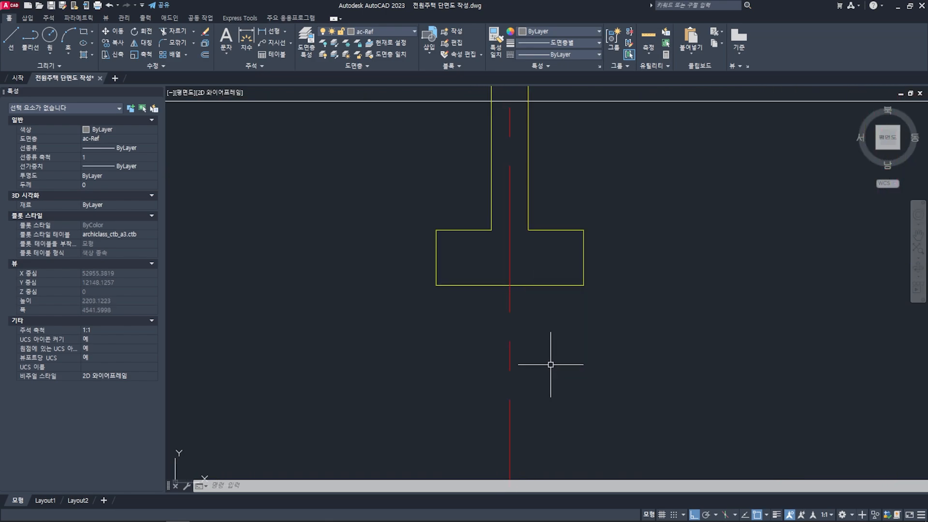
pyautogui.press('Escape')
pyautogui.press('Escape')
pyautogui.write('o')
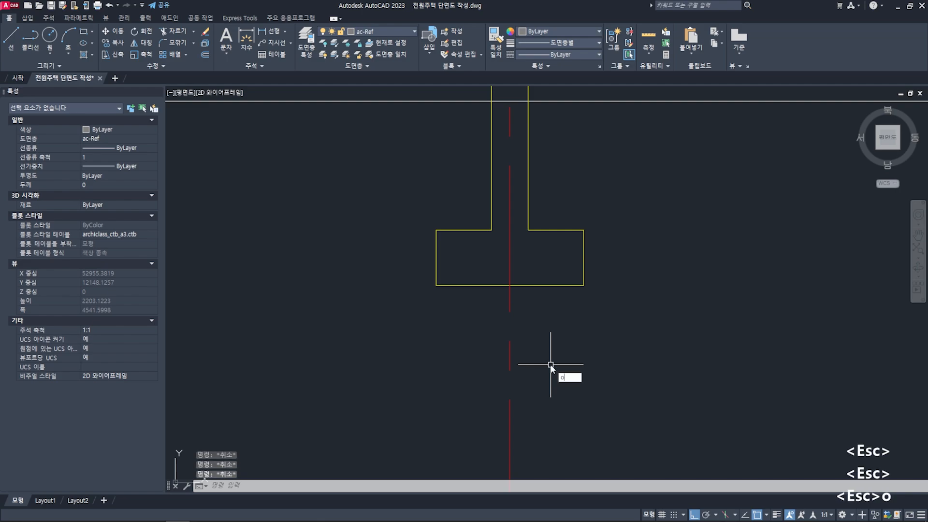
pyautogui.press('space')
pyautogui.write('60')
pyautogui.press('space')
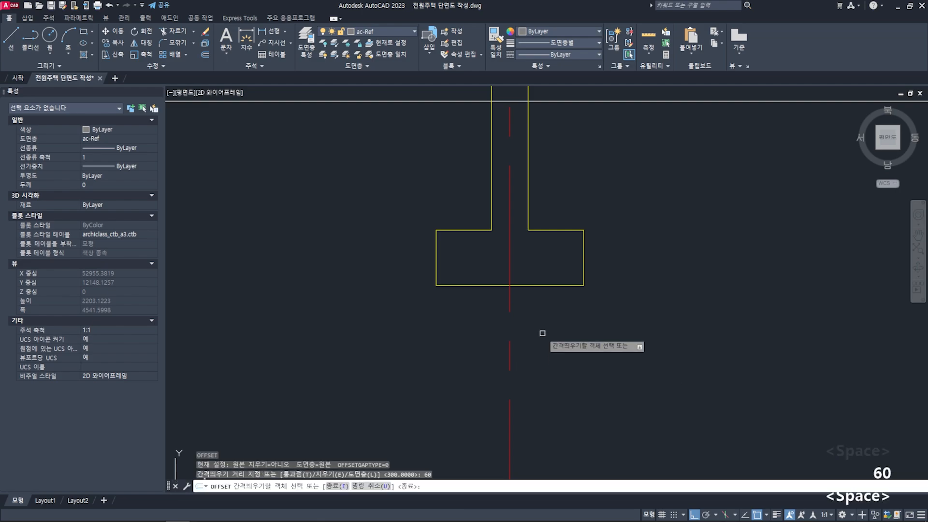
pyautogui.click(542, 283)
pyautogui.click(552, 321)
# - Offset the lean concrete line below the grid X1 footing 200 mm downward for the rubble layer
pyautogui.write('o')
pyautogui.press('space')
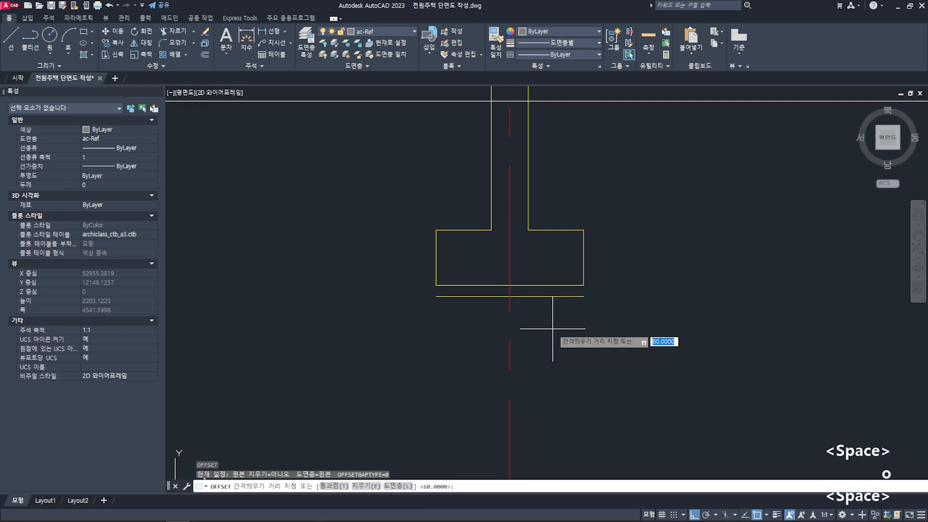
pyautogui.write('200')
pyautogui.press('space')
pyautogui.click(550, 297)
pyautogui.click(561, 360)
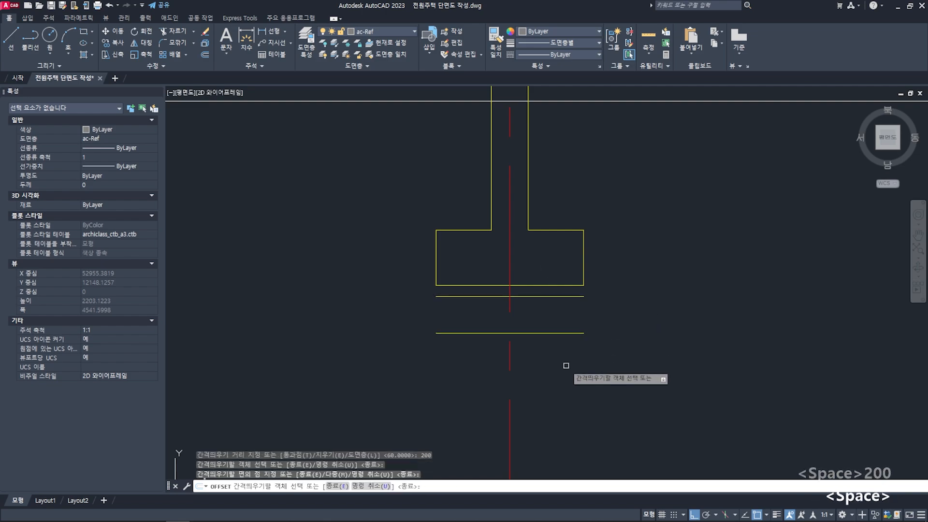
pyautogui.press('space')
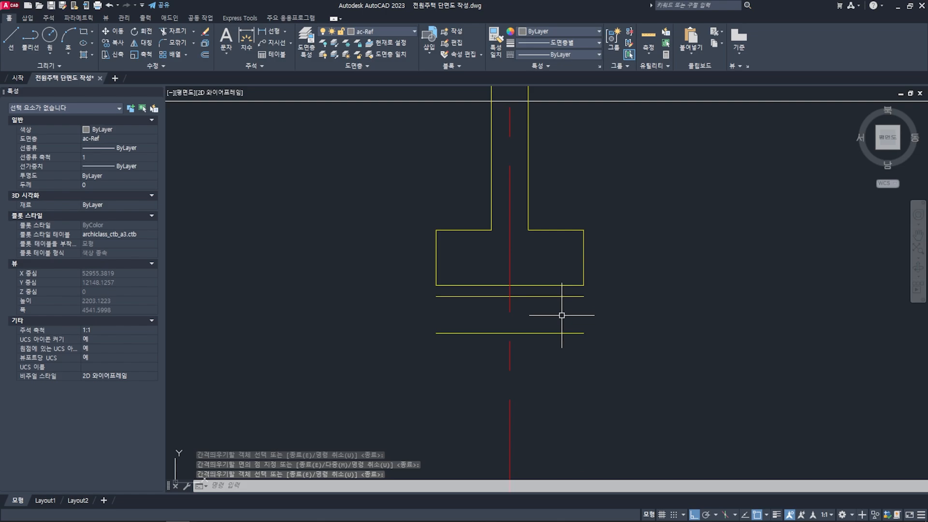
pyautogui.click(585, 270)
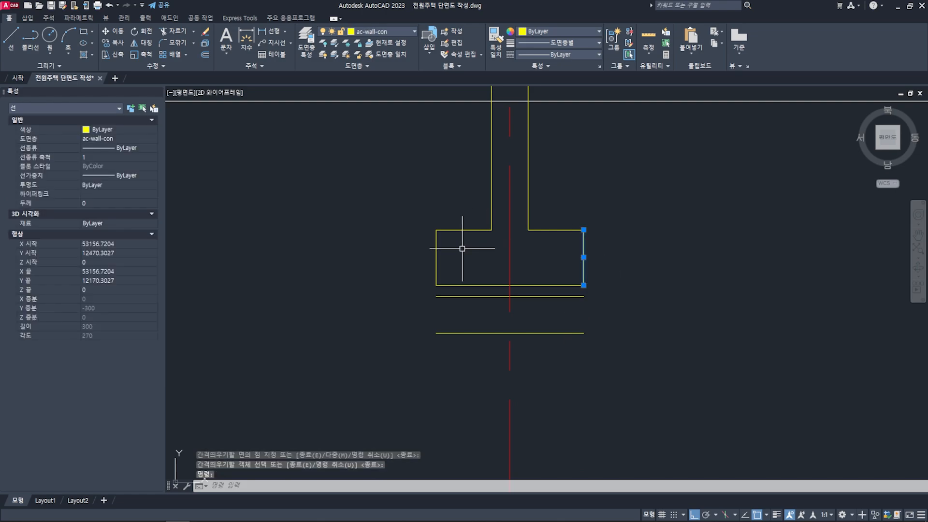
pyautogui.click(437, 269)
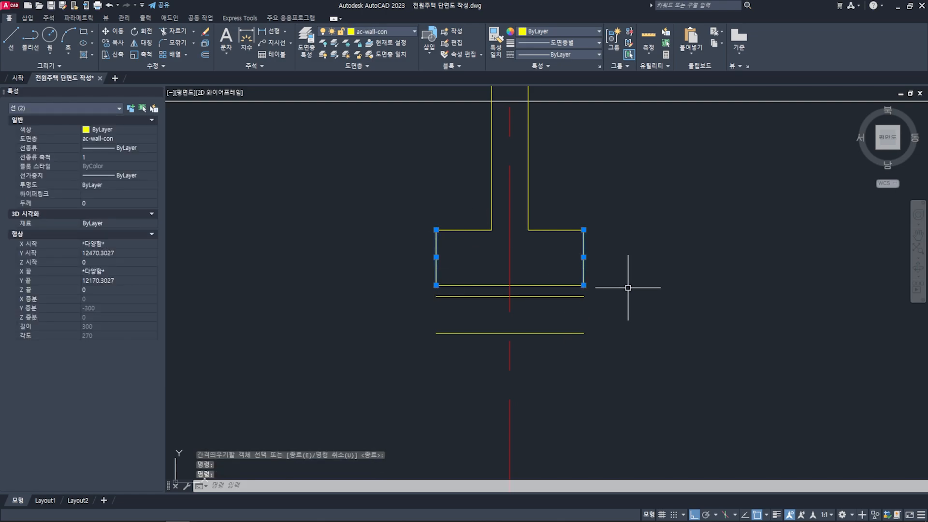
pyautogui.press('Escape')
pyautogui.press('Escape')
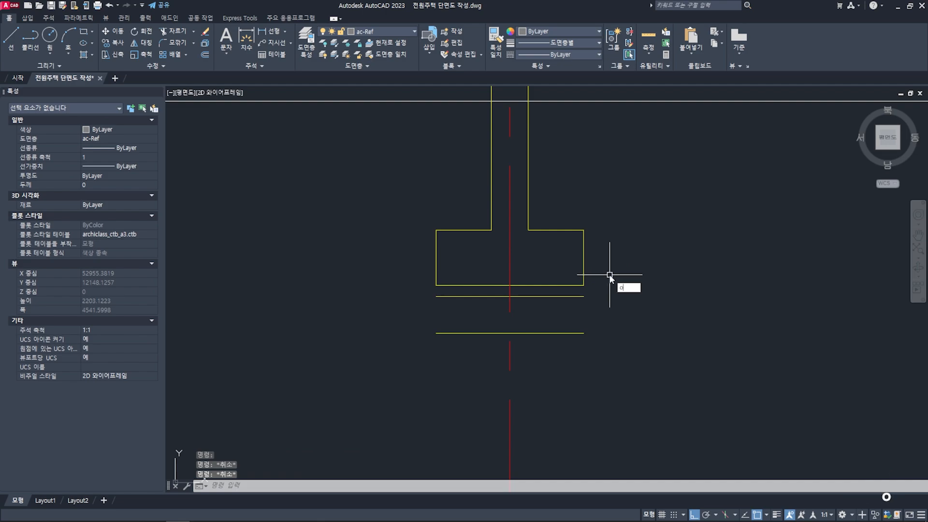
# - Offset both vertical sides of the grid X1 footing 200 mm outward
pyautogui.write('o')
pyautogui.press('space')
pyautogui.write('200')
pyautogui.press('space')
pyautogui.click(584, 265)
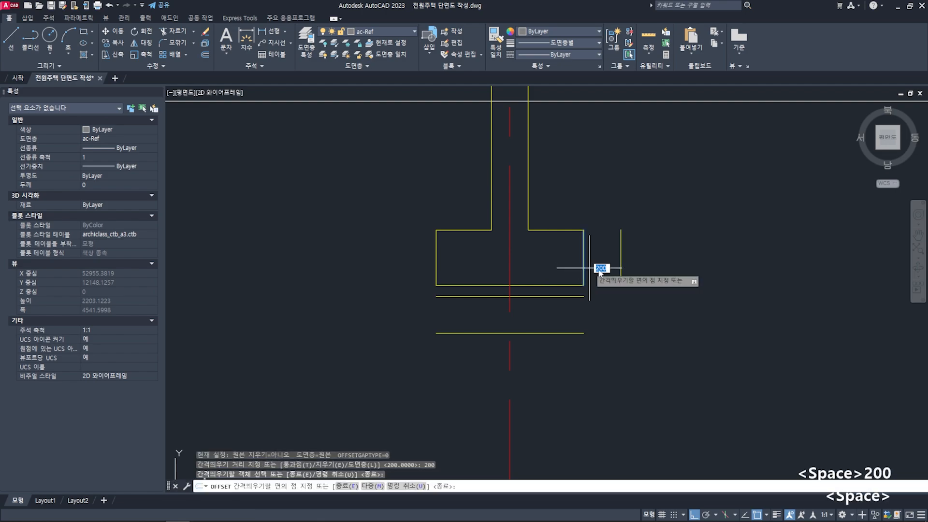
pyautogui.click(602, 266)
pyautogui.click(440, 267)
pyautogui.click(389, 275)
pyautogui.press('space')
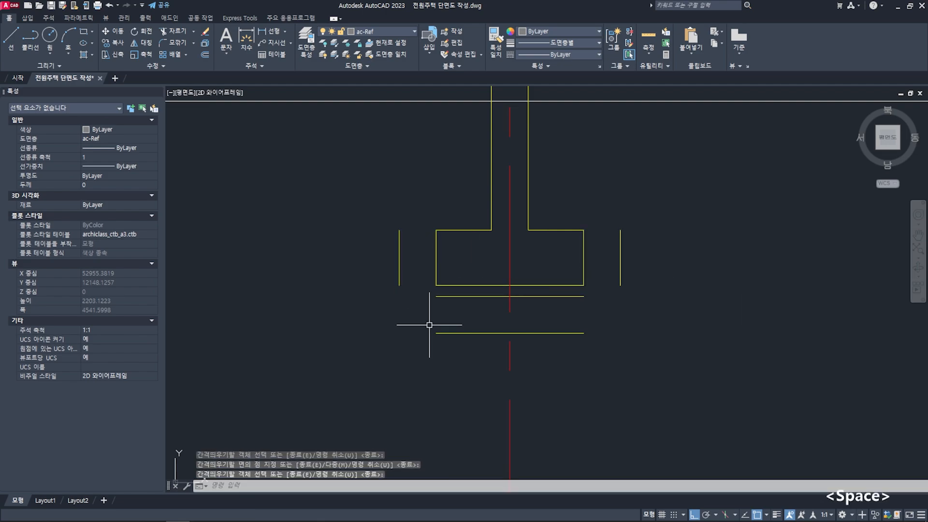
# - Fillet both outer side lines of the grid X1 footing with the rubble base line using zero radius to form square lower corners
pyautogui.write('f')
pyautogui.press('space')
pyautogui.click(399, 279)
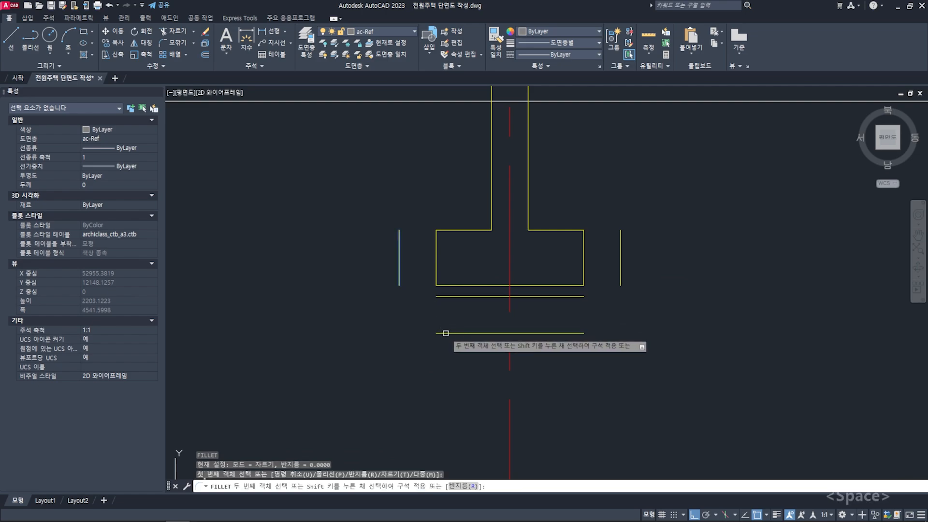
pyautogui.click(442, 333)
pyautogui.press('space')
pyautogui.click(579, 333)
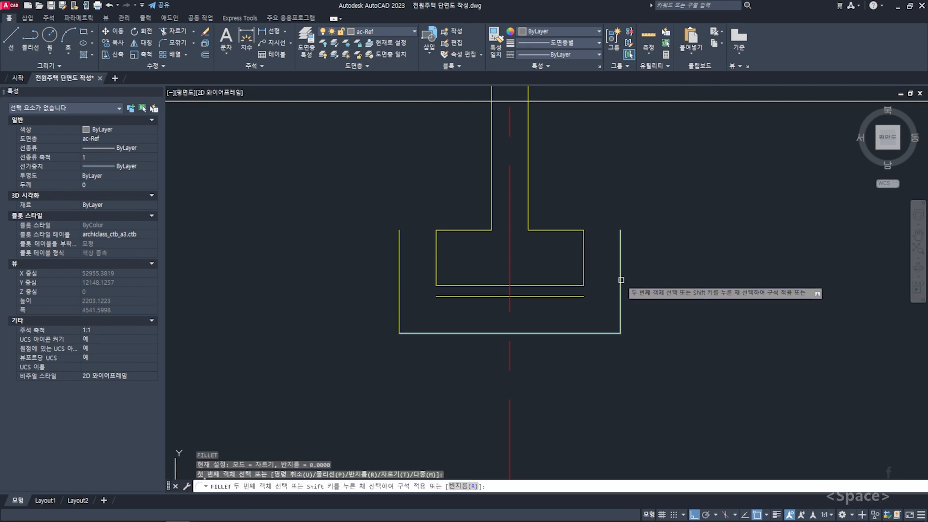
pyautogui.click(620, 280)
# - Fillet the upper ends of both outer side lines with the grid X1 footing's base line to close the foundation bed's outline
pyautogui.press('space')
pyautogui.click(619, 296)
pyautogui.click(575, 285)
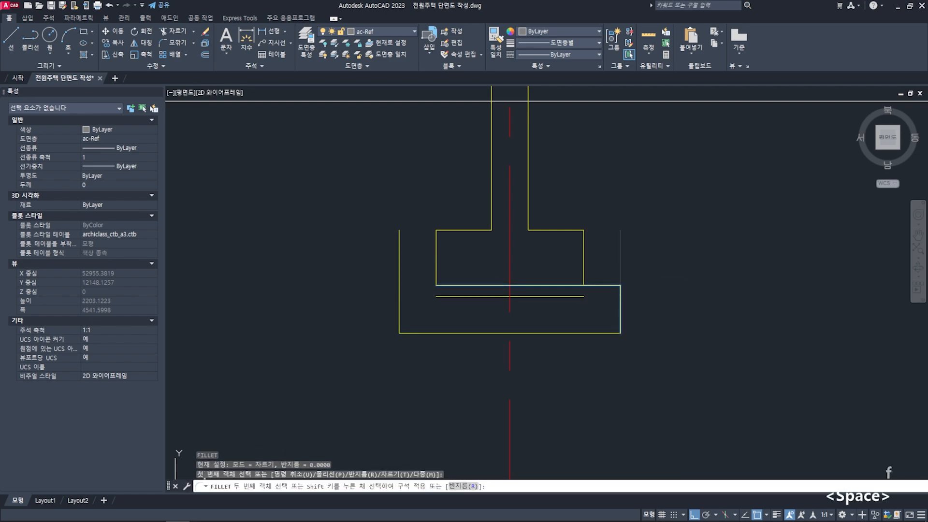
pyautogui.write('f')
pyautogui.press('space')
pyautogui.press('Escape')
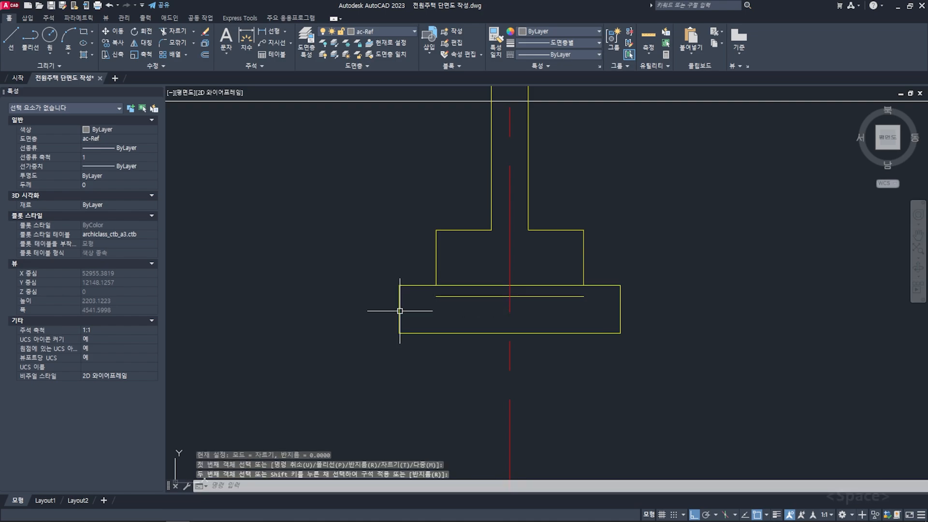
# - Extend the lean concrete line at both ends to the outer side lines beneath the grid X1 footing
pyautogui.write('ex')
pyautogui.press('space')
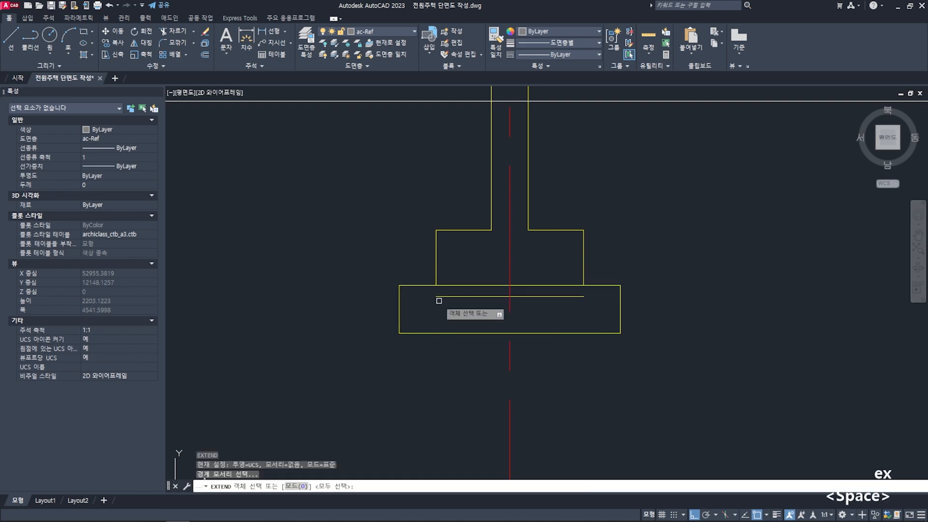
pyautogui.click(401, 299)
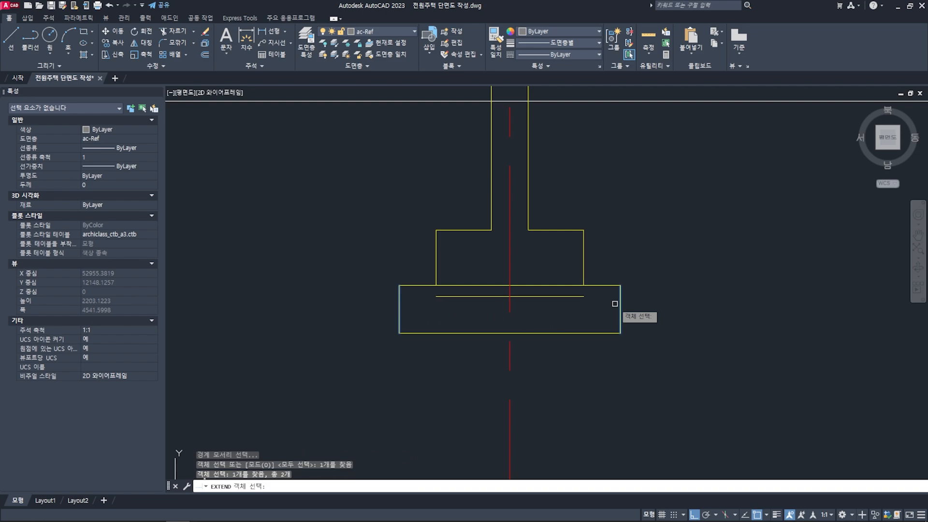
pyautogui.press('space')
pyautogui.click(577, 297)
pyautogui.press('Escape')
pyautogui.press('Escape')
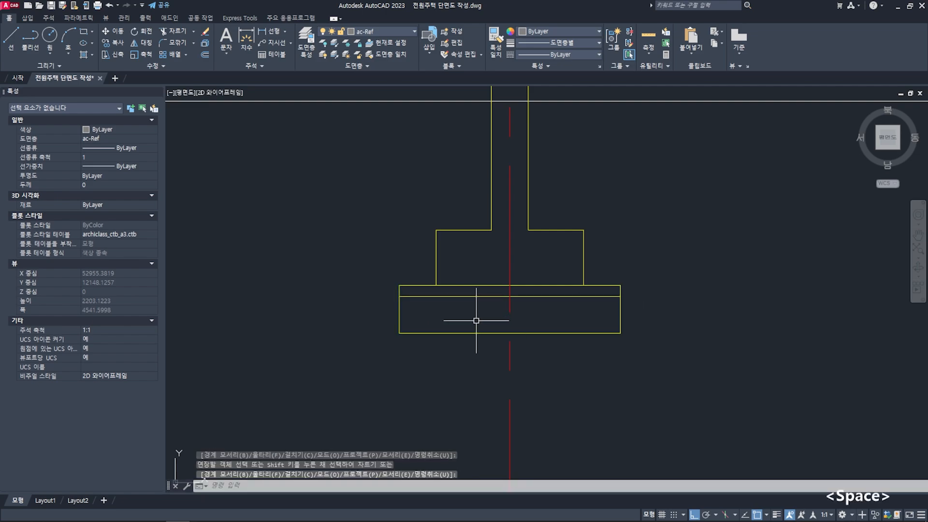
# - Erase the base lines of the other three wall footings
pyautogui.scroll(-2, 476, 319)
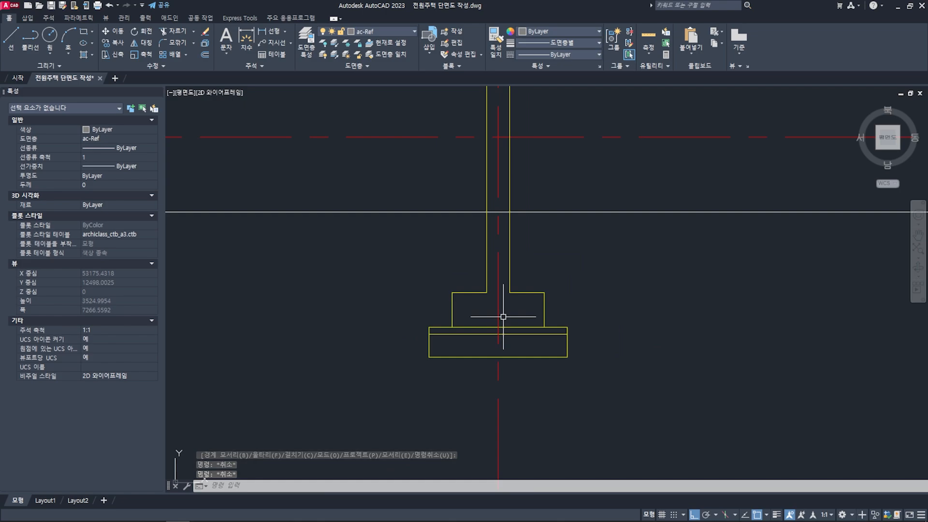
pyautogui.moveTo(501, 321); pyautogui.dragTo(319, 322, button='middle')
pyautogui.scroll(-1, 512, 320)
pyautogui.scroll(-1, 537, 315)
pyautogui.moveTo(590, 320); pyautogui.dragTo(429, 300, button='middle')
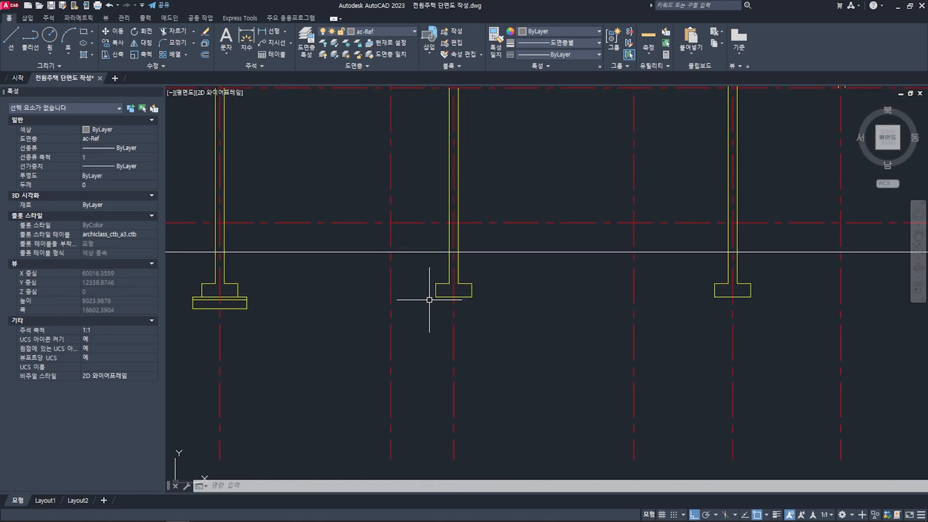
pyautogui.scroll(-1, 717, 288)
pyautogui.moveTo(696, 288); pyautogui.dragTo(620, 289, button='middle')
pyautogui.moveTo(792, 288); pyautogui.dragTo(717, 292, button='middle')
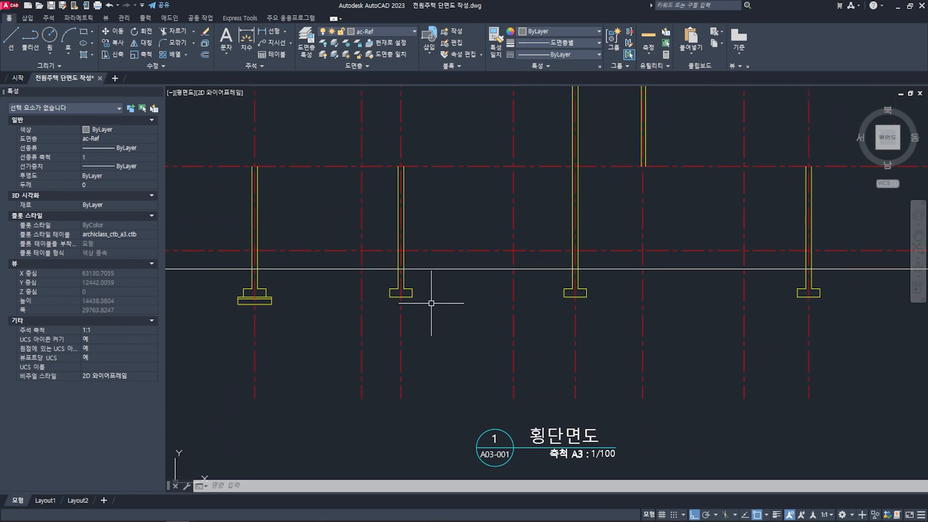
pyautogui.click(384, 288)
pyautogui.click(842, 314)
pyautogui.press('Delete')
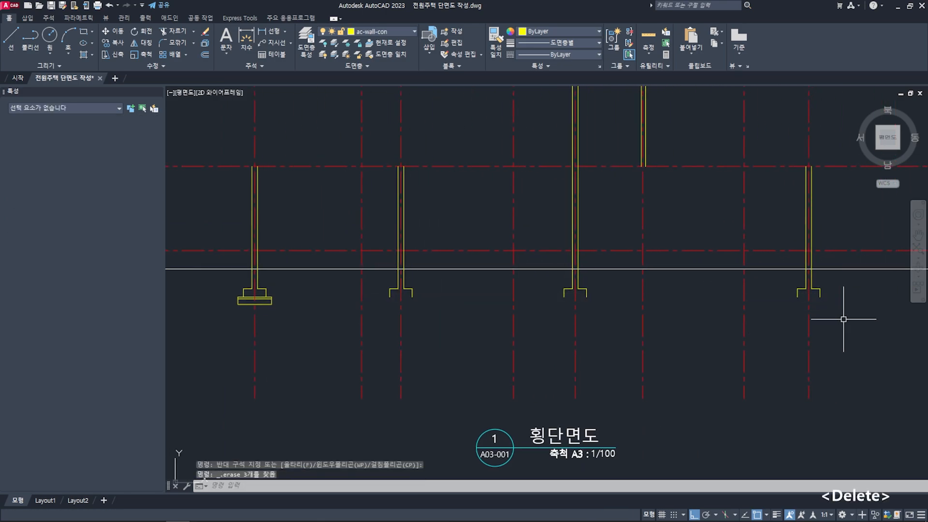
# - Copy the lean concrete and rubble outline from the grid X1 footing to beneath the second footing, aligned by the footing corner
pyautogui.moveTo(260, 325); pyautogui.dragTo(335, 329, button='middle')
pyautogui.write('co')
pyautogui.press('space')
pyautogui.scroll(2, 310, 300)
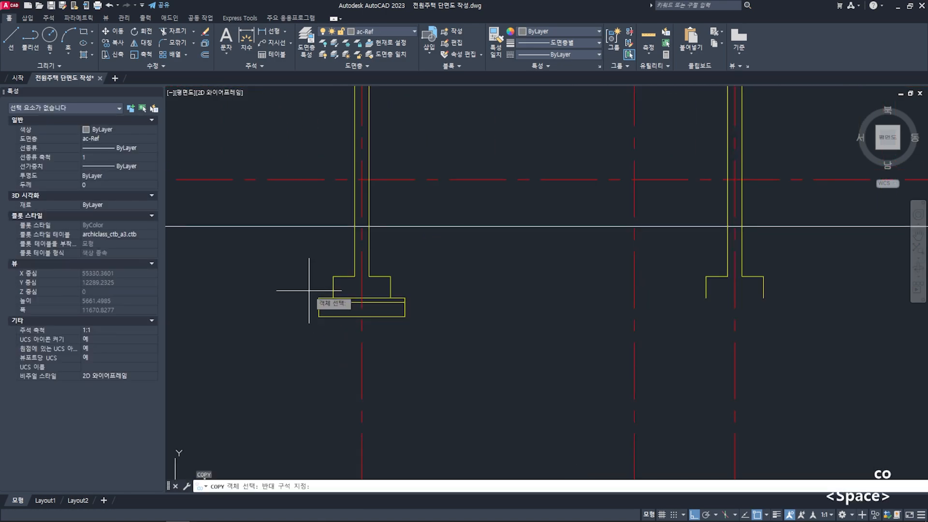
pyautogui.click(309, 291)
pyautogui.click(435, 336)
pyautogui.press('space')
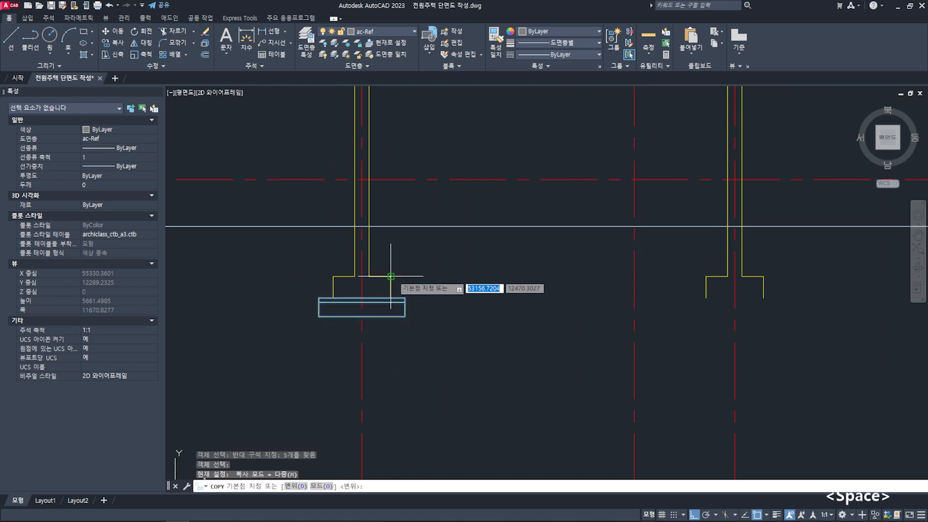
pyautogui.click(391, 300)
pyautogui.moveTo(702, 302); pyautogui.dragTo(466, 324, button='middle')
pyautogui.click(527, 298)
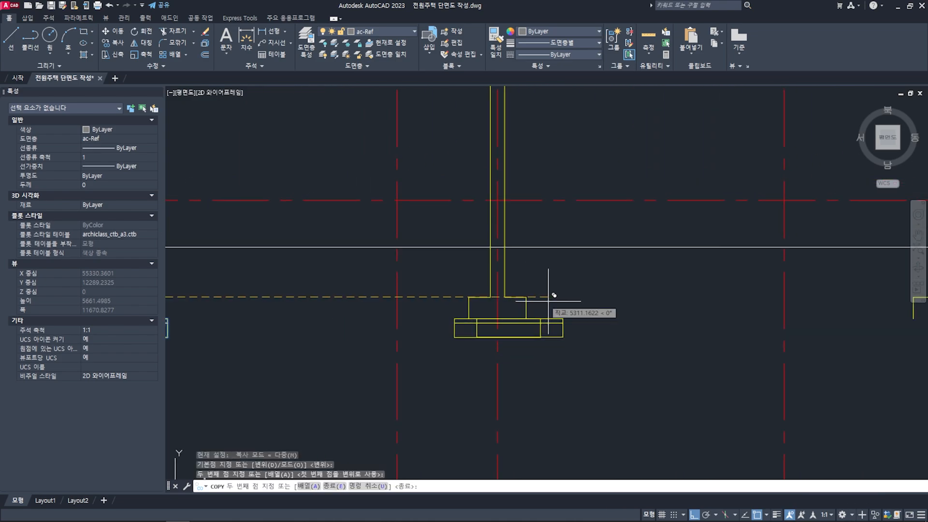
# - Place further copies of the lean concrete and rubble outline beneath the remaining two footings, aligned by their corners
pyautogui.scroll(-2, 577, 306)
pyautogui.moveTo(665, 315); pyautogui.dragTo(442, 341, button='middle')
pyautogui.scroll(2, 588, 335)
pyautogui.click(605, 319)
pyautogui.scroll(-2, 621, 323)
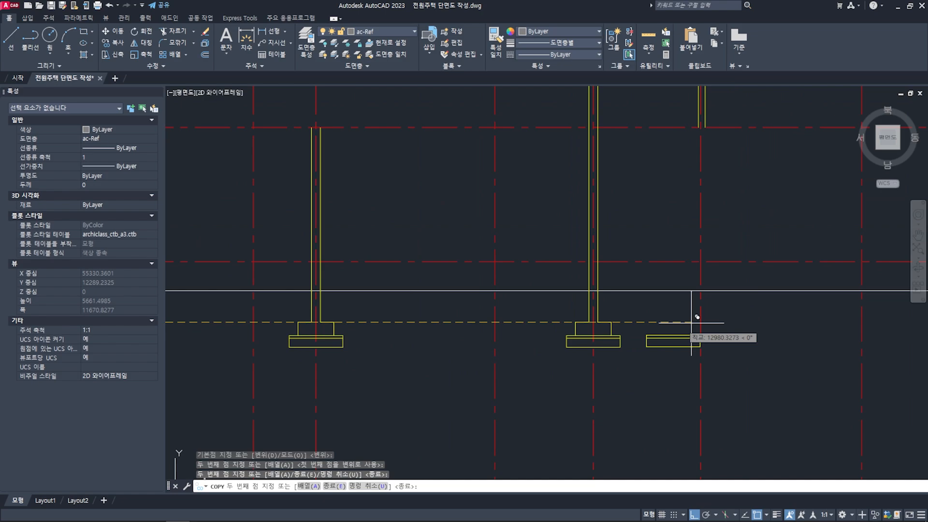
pyautogui.moveTo(694, 324); pyautogui.dragTo(442, 320, button='middle')
pyautogui.scroll(2, 730, 345)
pyautogui.click(651, 280)
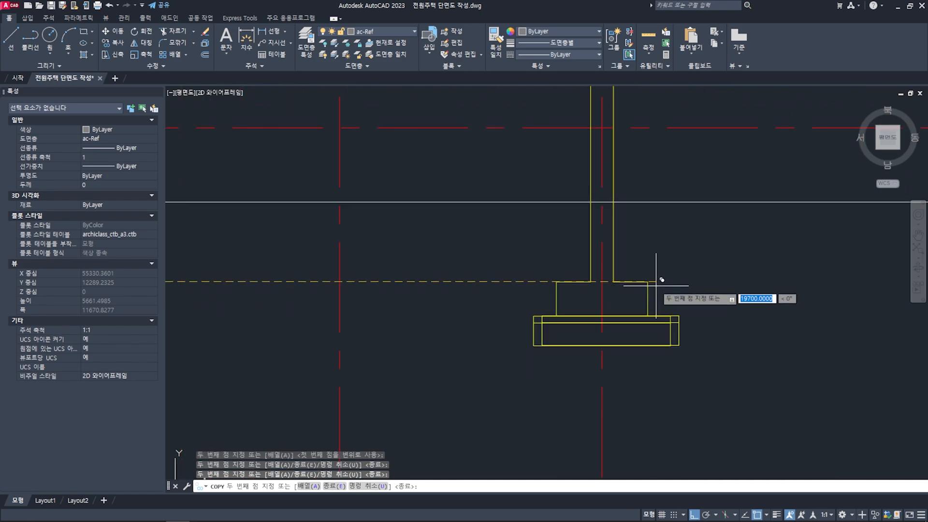
pyautogui.press('space')
pyautogui.scroll(-2, 681, 301)
pyautogui.press('Escape')
pyautogui.press('Escape')
# - Review the section's footings and walls, and locate the section line on the second-floor plan
pyautogui.scroll(-3, 681, 301)
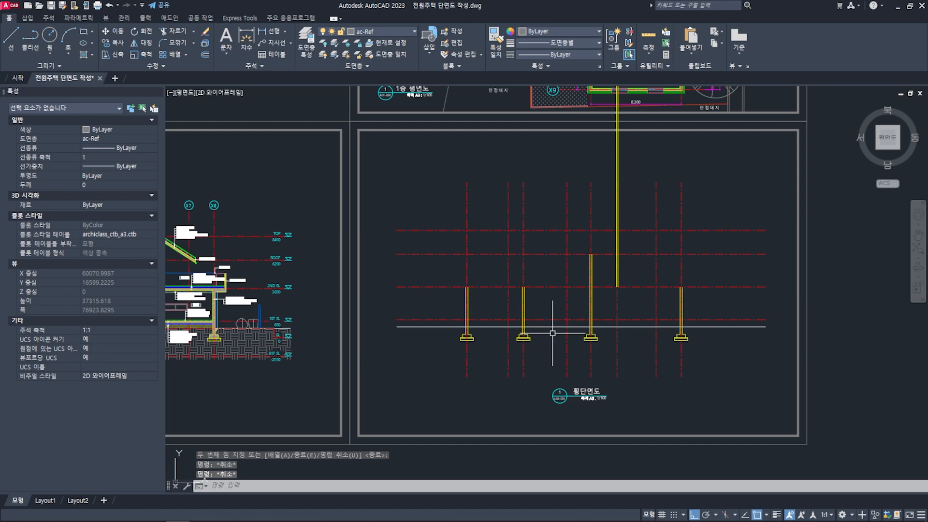
pyautogui.scroll(3, 676, 309)
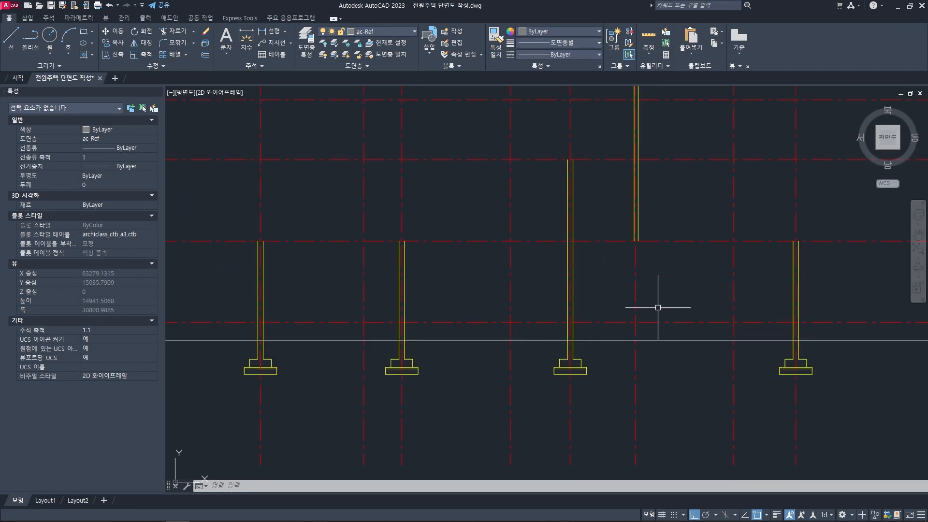
pyautogui.moveTo(609, 289); pyautogui.dragTo(617, 298, button='middle')
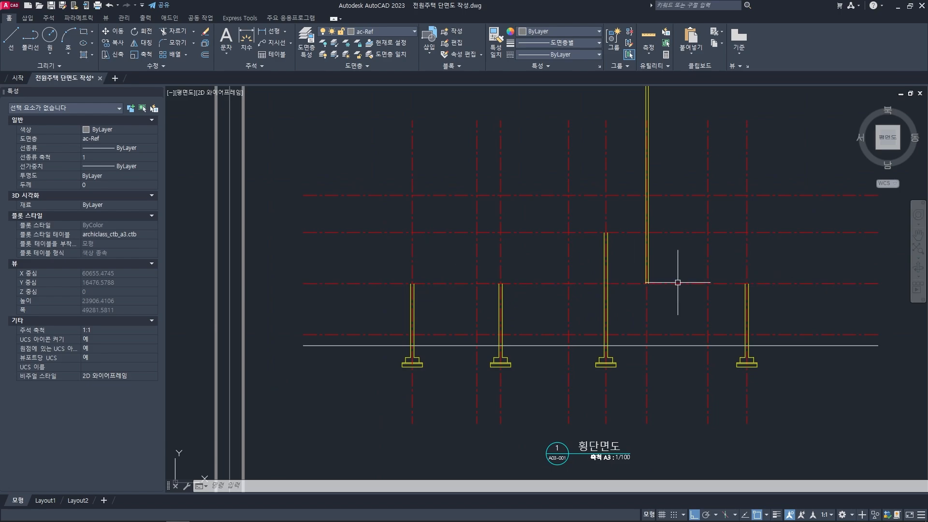
pyautogui.scroll(-6, 677, 282)
pyautogui.scroll(2, 574, 192)
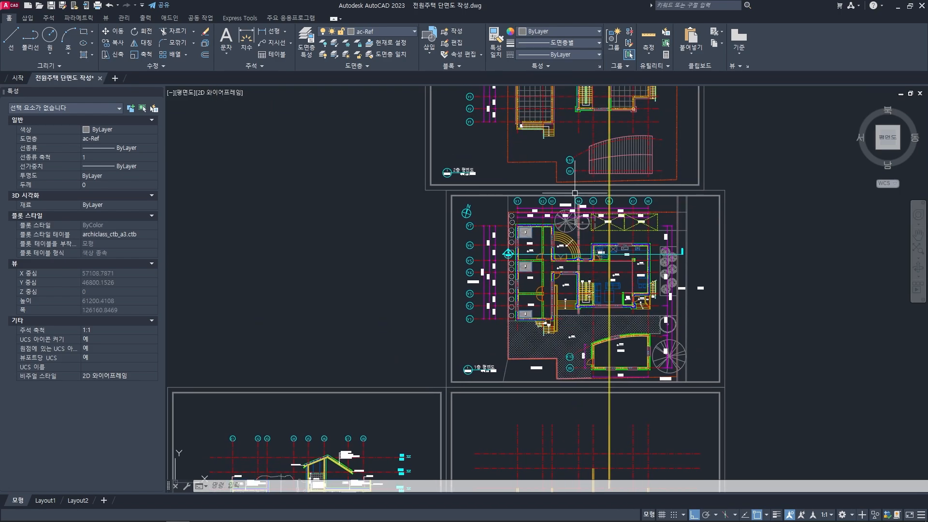
pyautogui.moveTo(597, 133); pyautogui.dragTo(594, 265, button='middle')
pyautogui.scroll(4, 577, 198)
pyautogui.moveTo(535, 216); pyautogui.dragTo(539, 219, button='middle')
pyautogui.press('Escape')
pyautogui.press('Escape')
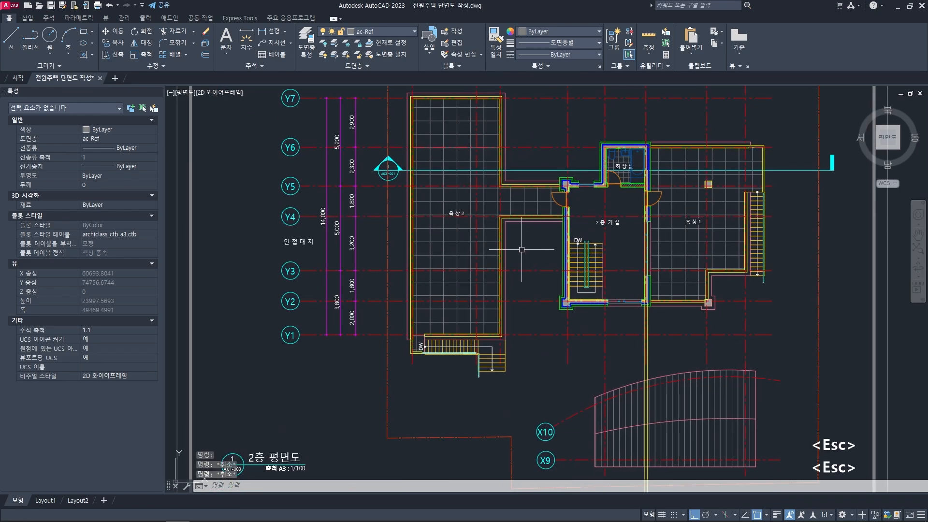
pyautogui.moveTo(521, 249); pyautogui.dragTo(549, 258, button='middle')
# - Examine where section line A03-001 crosses the outer parapet wall of 옥상 2 on the second-floor plan
pyautogui.scroll(6, 429, 214)
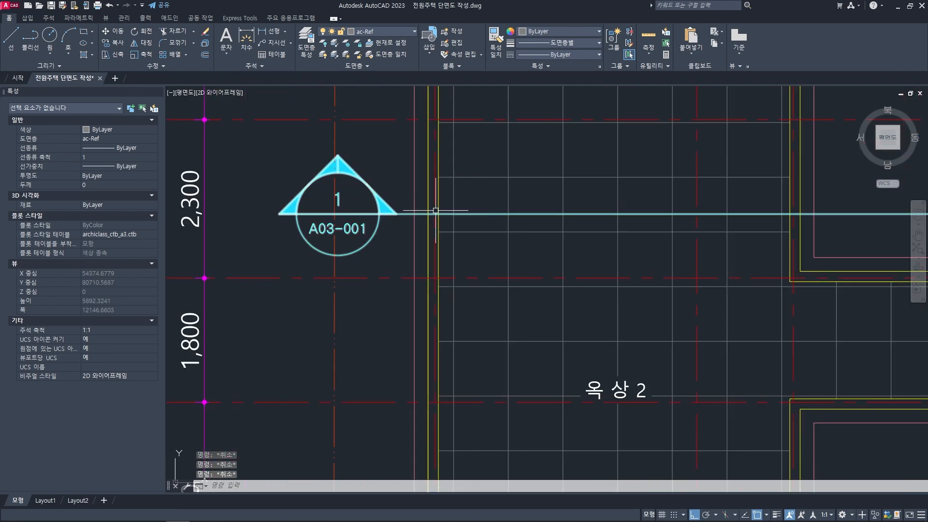
pyautogui.click(439, 207)
pyautogui.click(427, 207)
pyautogui.press('Escape')
pyautogui.press('Escape')
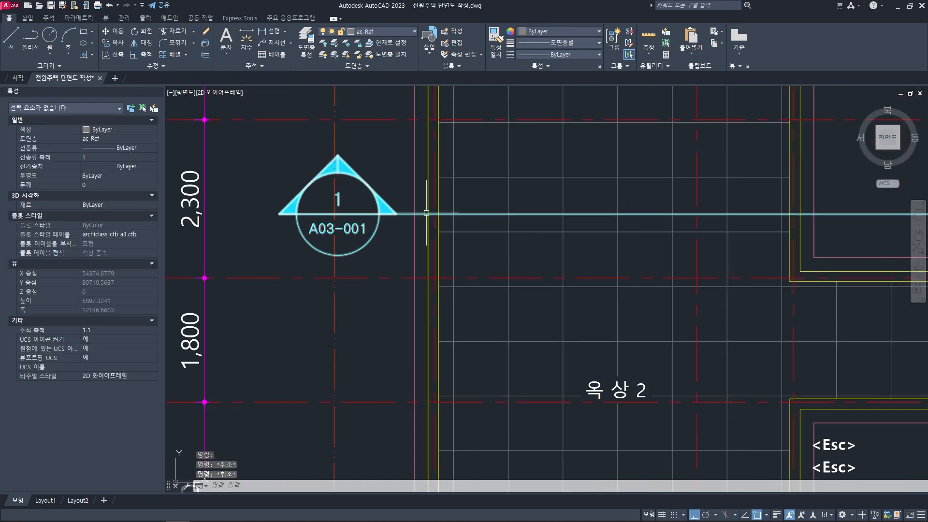
pyautogui.moveTo(426, 212); pyautogui.dragTo(430, 218, button='middle')
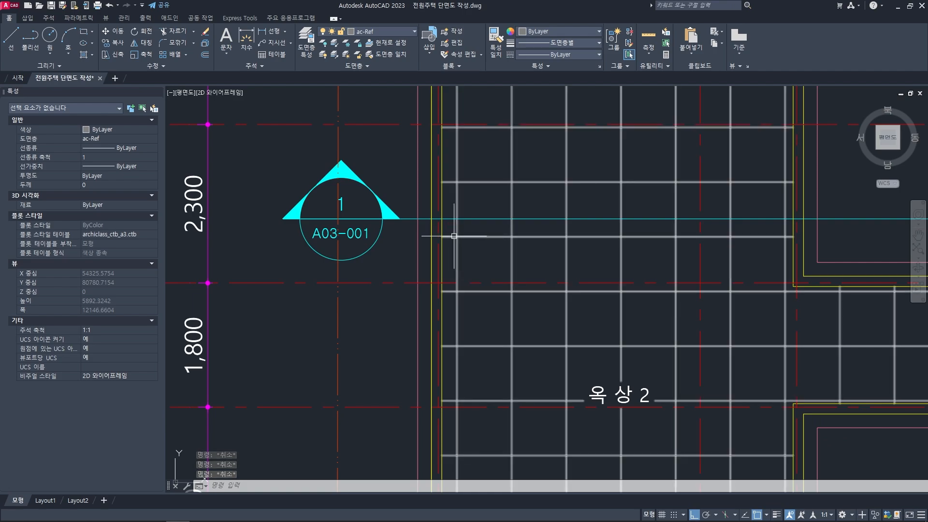
pyautogui.scroll(4, 449, 234)
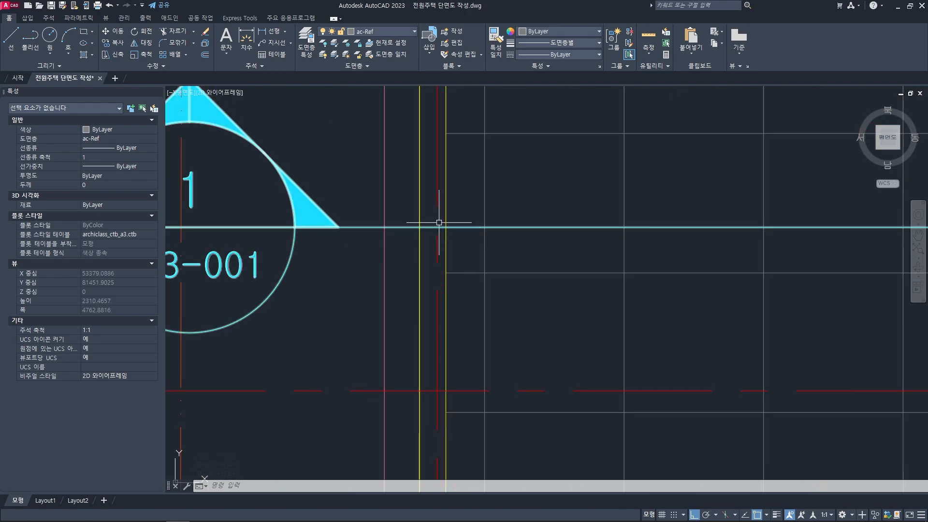
pyautogui.scroll(-4, 432, 224)
pyautogui.scroll(-4, 431, 224)
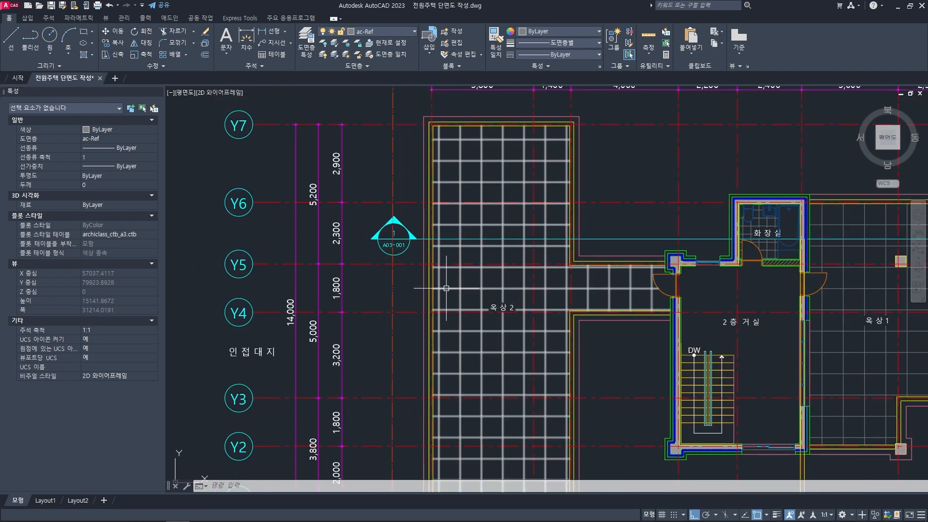
pyautogui.scroll(8, 433, 284)
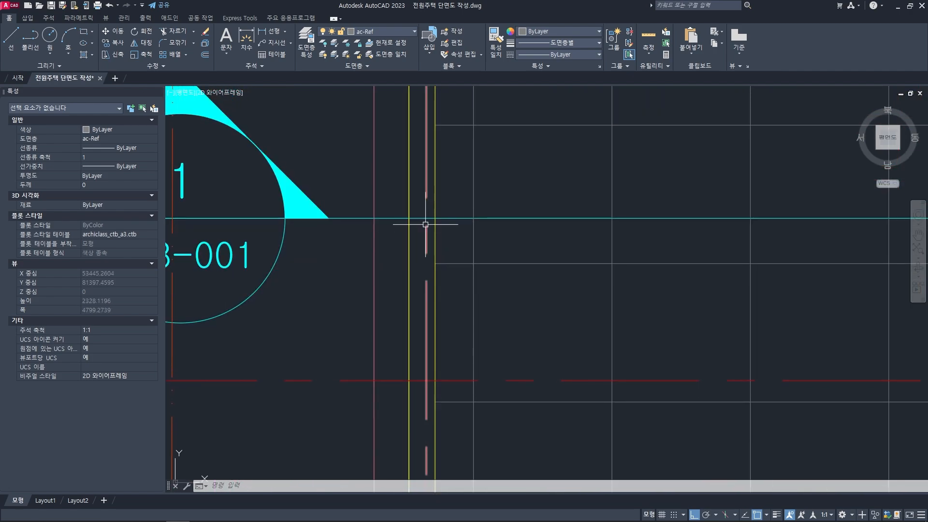
pyautogui.scroll(-4, 425, 224)
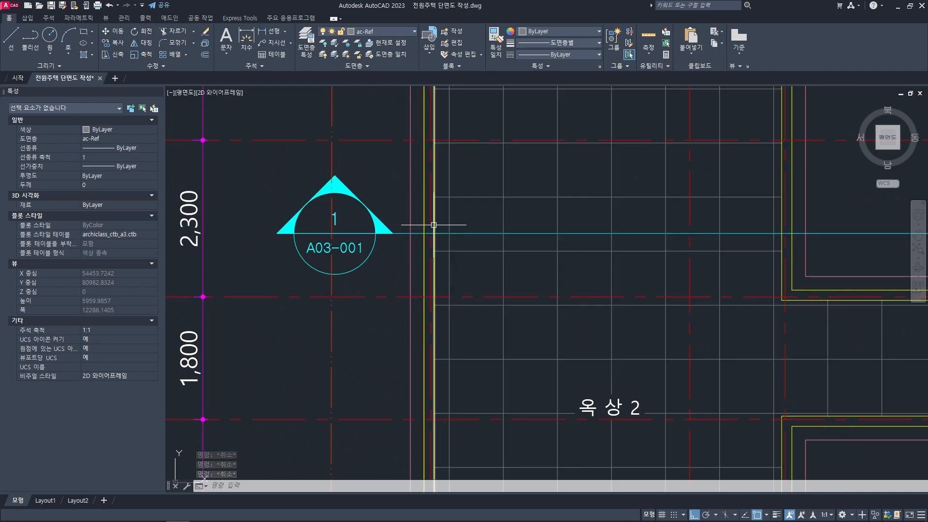
pyautogui.scroll(4, 442, 224)
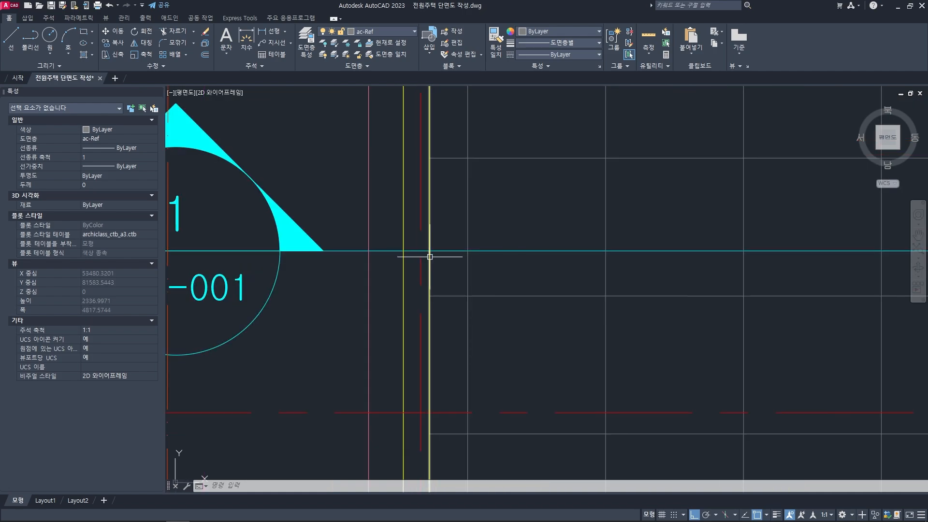
pyautogui.scroll(-2, 429, 252)
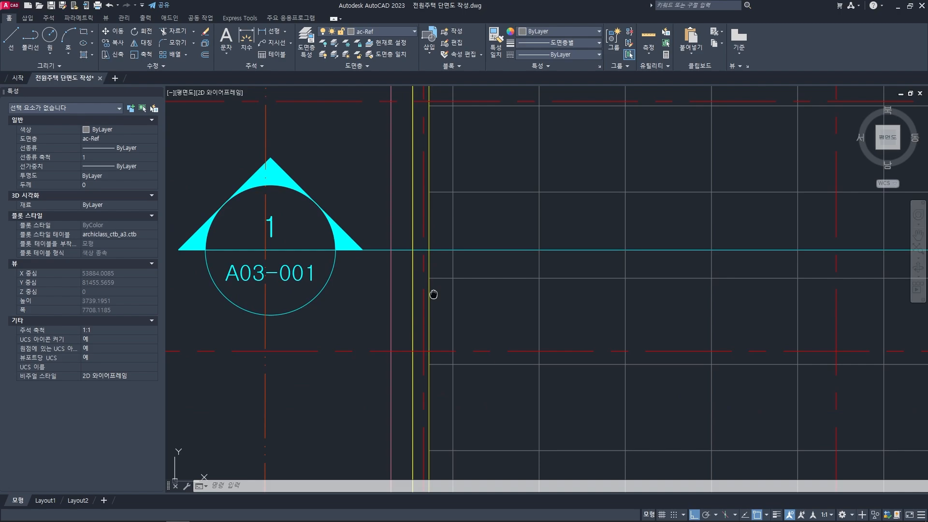
# - Measure the thickness of the outer 옥상 2 parapet wall along the section line
pyautogui.write('i')
pyautogui.press('space')
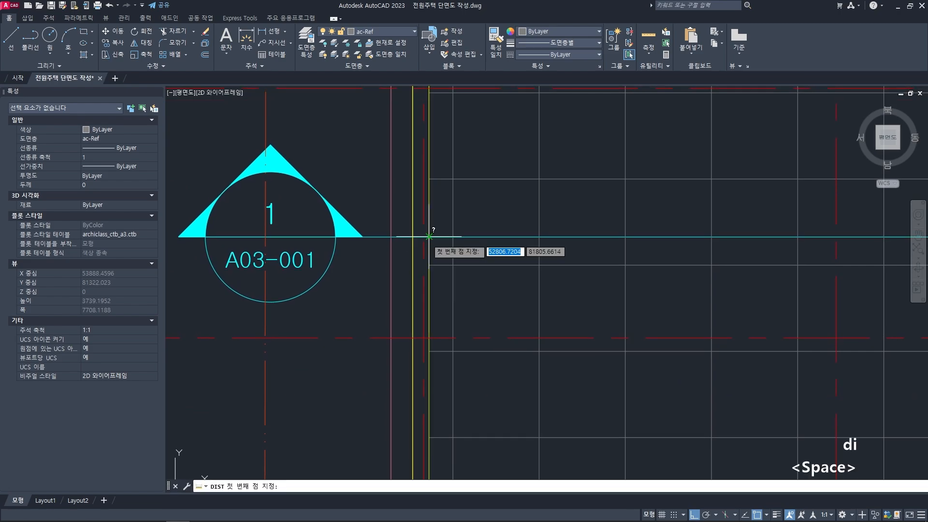
pyautogui.scroll(2, 424, 238)
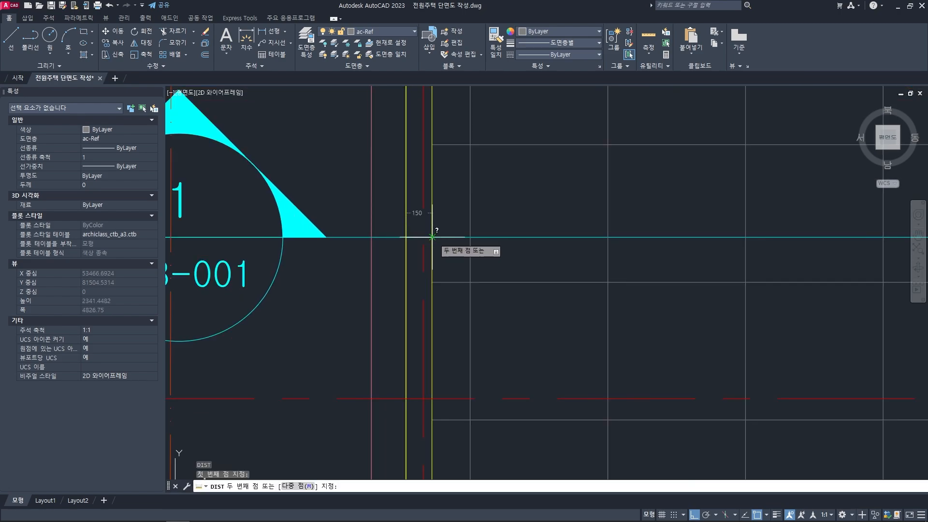
pyautogui.click(431, 236)
pyautogui.press('Escape')
pyautogui.press('Escape')
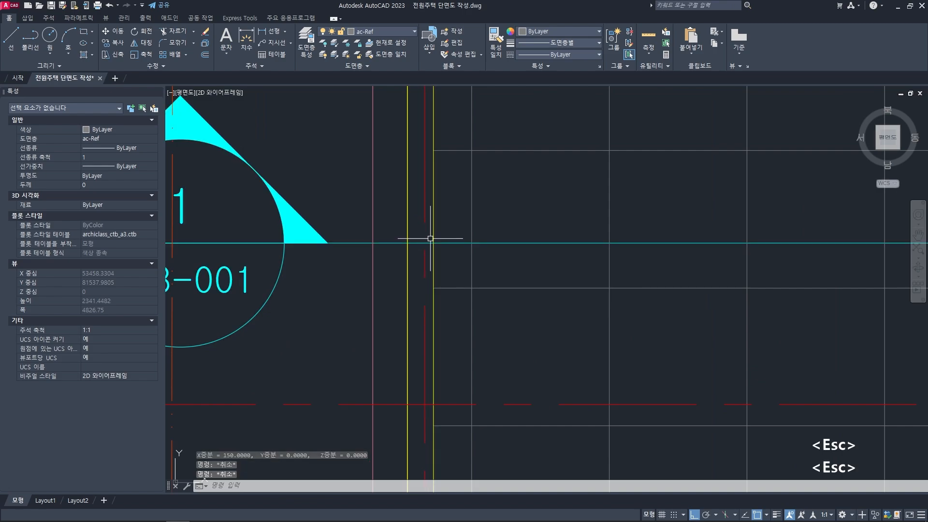
# - Draw a projection line from the outer 옥상 2 parapet face at the section line down to the section's leftmost wall
pyautogui.scroll(-2, 432, 244)
pyautogui.write('l')
pyautogui.press('space')
pyautogui.scroll(4, 432, 241)
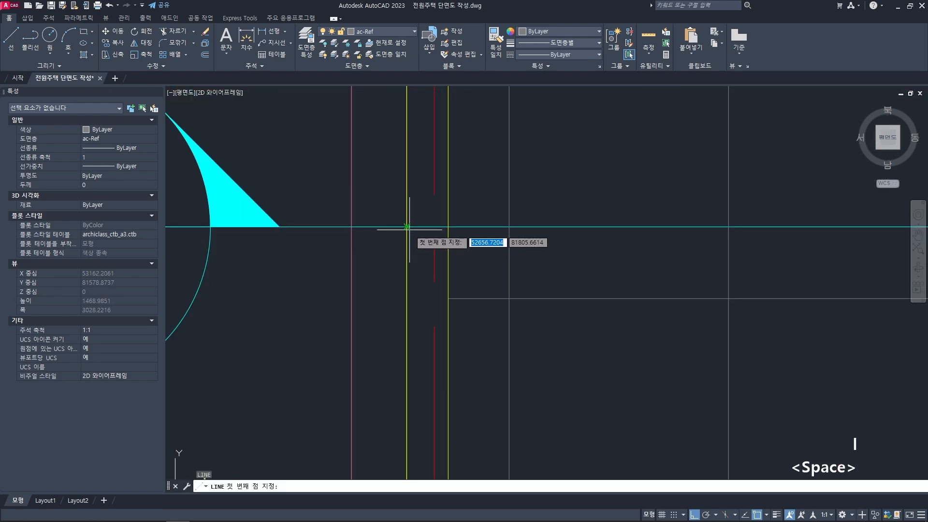
pyautogui.click(406, 227)
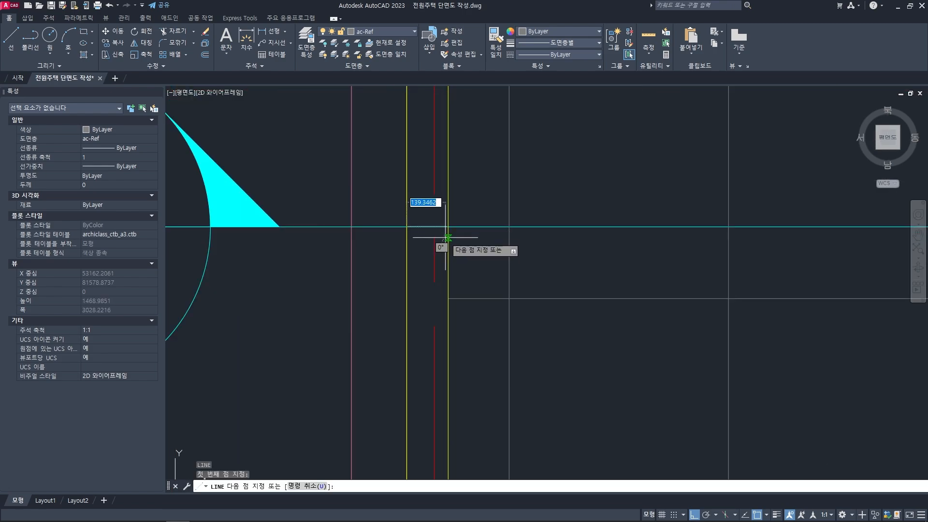
pyautogui.scroll(-7, 426, 290)
pyautogui.moveTo(410, 440); pyautogui.dragTo(435, 275, button='middle')
pyautogui.scroll(4, 464, 367)
pyautogui.scroll(2, 465, 367)
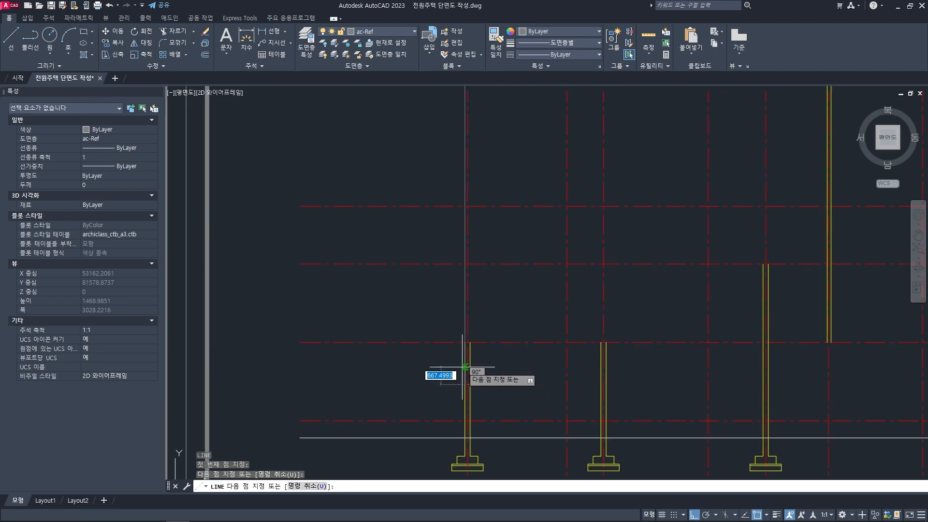
pyautogui.scroll(2, 465, 367)
pyautogui.press('space')
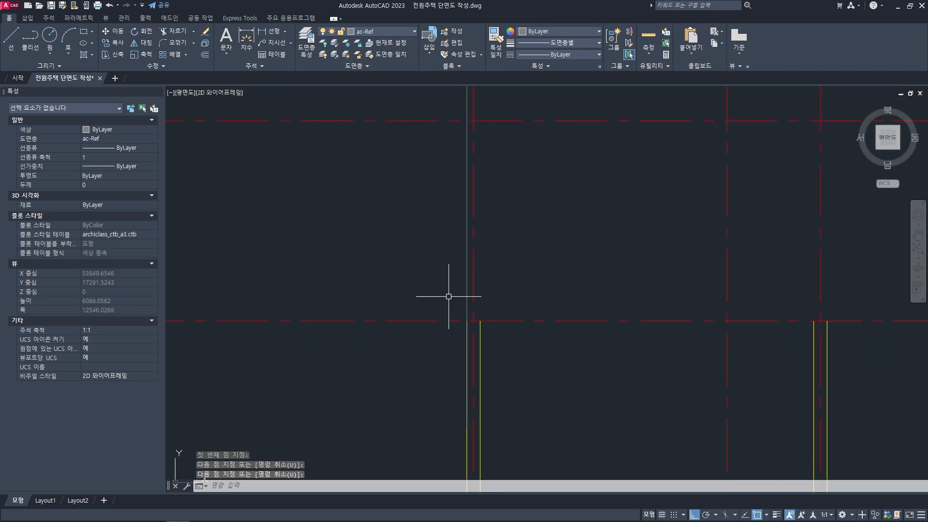
# - Try offsetting the projection line 150 inward, and erase both the offset copy and the projection line
pyautogui.press('o')
pyautogui.press('space')
pyautogui.write('150')
pyautogui.press('space')
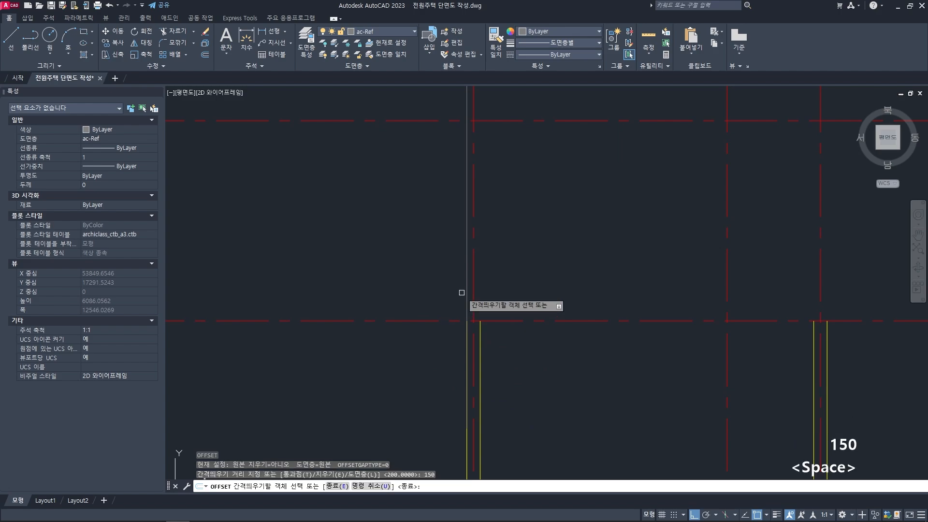
pyautogui.click(466, 287)
pyautogui.click(526, 266)
pyautogui.press('Escape')
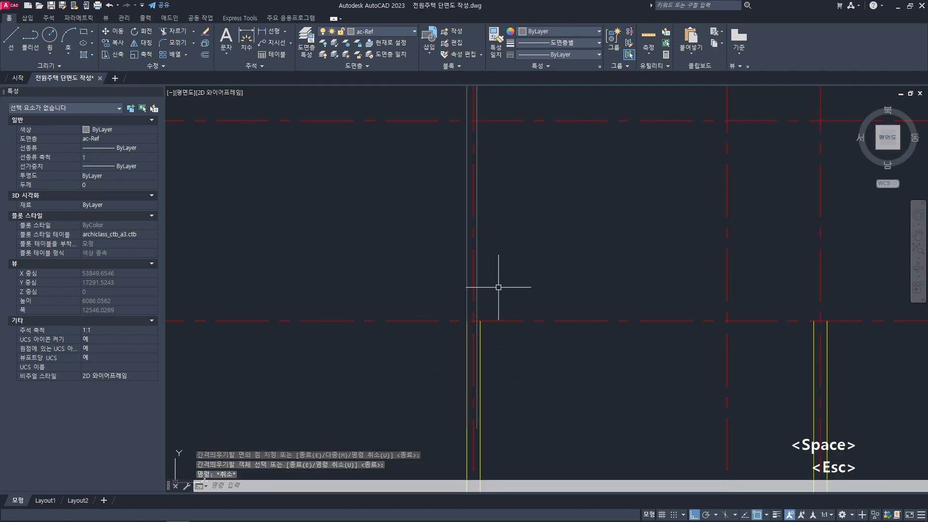
pyautogui.press('Escape')
pyautogui.click(476, 281)
pyautogui.press('Delete')
pyautogui.click(466, 290)
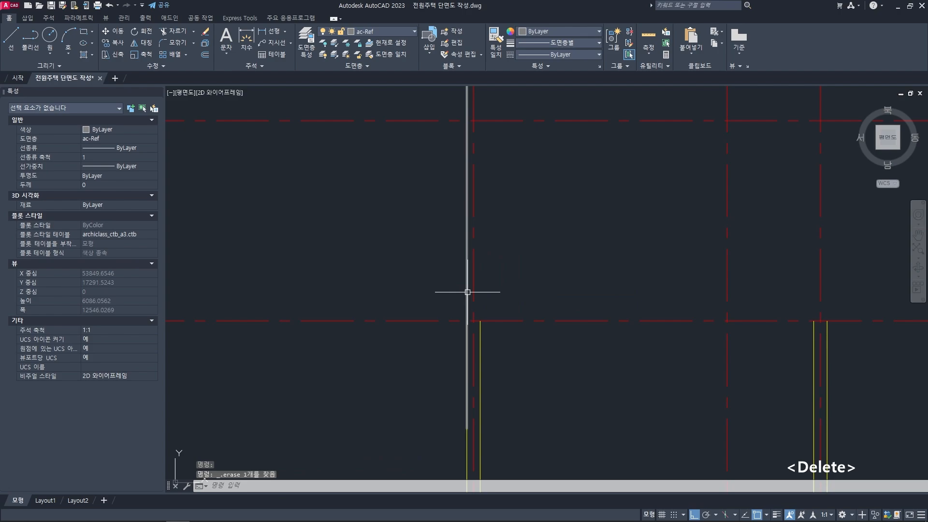
pyautogui.press('Delete')
# - Stretch the outer line of the section's leftmost wall upward past the second-floor level line
pyautogui.click(467, 338)
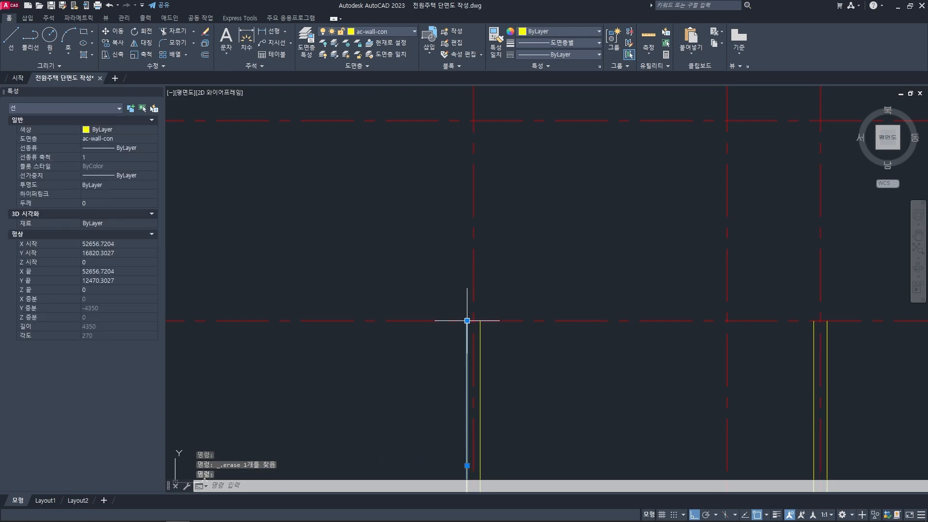
pyautogui.click(467, 320)
pyautogui.click(425, 168)
pyautogui.press('Escape')
pyautogui.press('Escape')
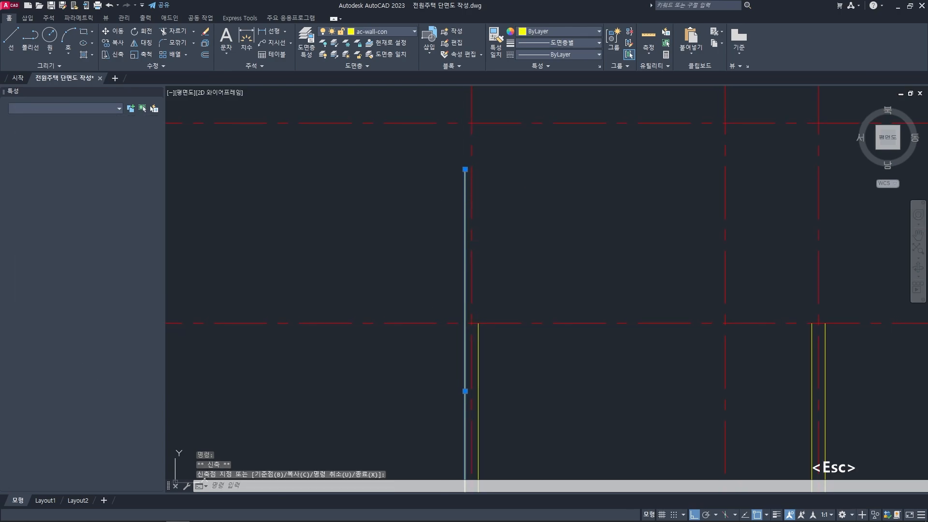
# - Offset the extended outer wall line 150 inward to form the parapet's inner face
pyautogui.moveTo(433, 294); pyautogui.dragTo(430, 291, button='middle')
pyautogui.write('o')
pyautogui.press('space')
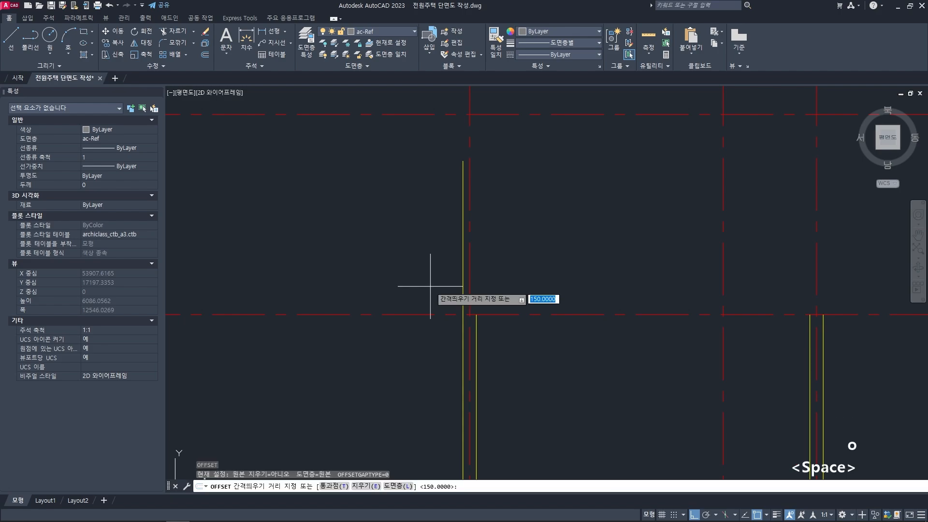
pyautogui.write('150')
pyautogui.press('space')
pyautogui.click(463, 271)
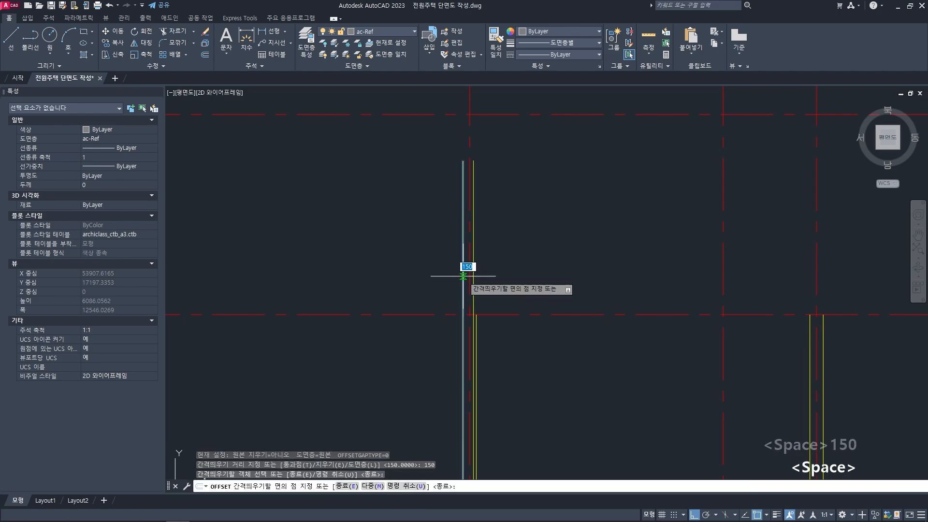
pyautogui.click(502, 266)
pyautogui.press('space')
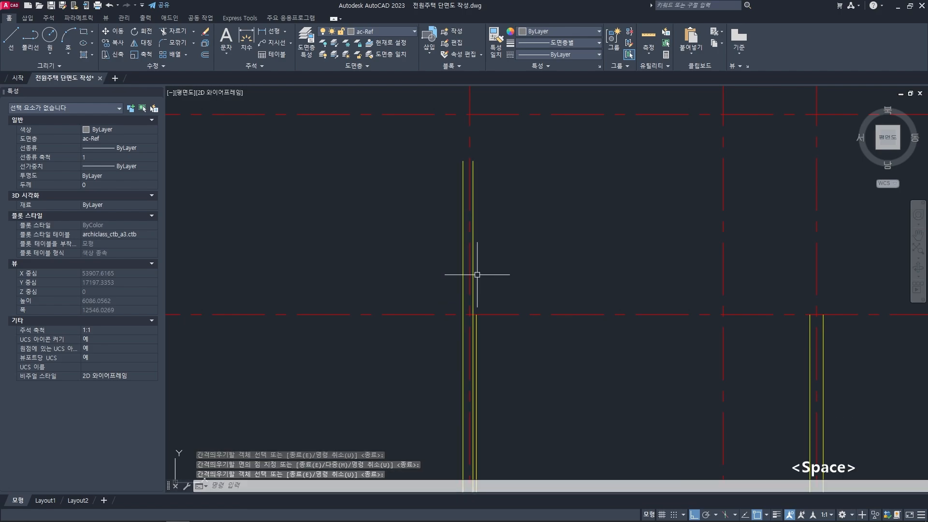
pyautogui.moveTo(477, 274); pyautogui.dragTo(474, 271, button='middle')
pyautogui.press('Escape')
pyautogui.press('Escape')
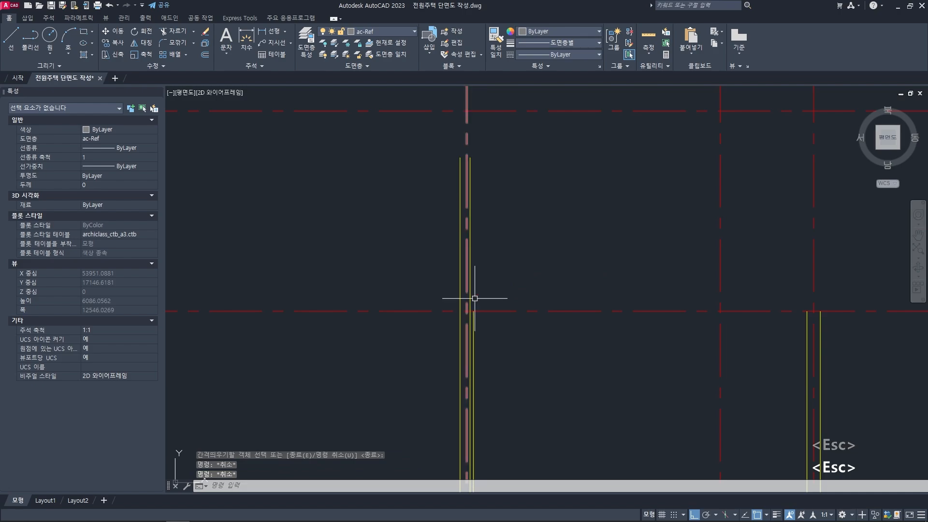
# - Draw a short horizontal line at floor level from the parapet's inner face to the top of the wall's inner line
pyautogui.moveTo(479, 304); pyautogui.dragTo(477, 300, button='middle')
pyautogui.scroll(6, 478, 322)
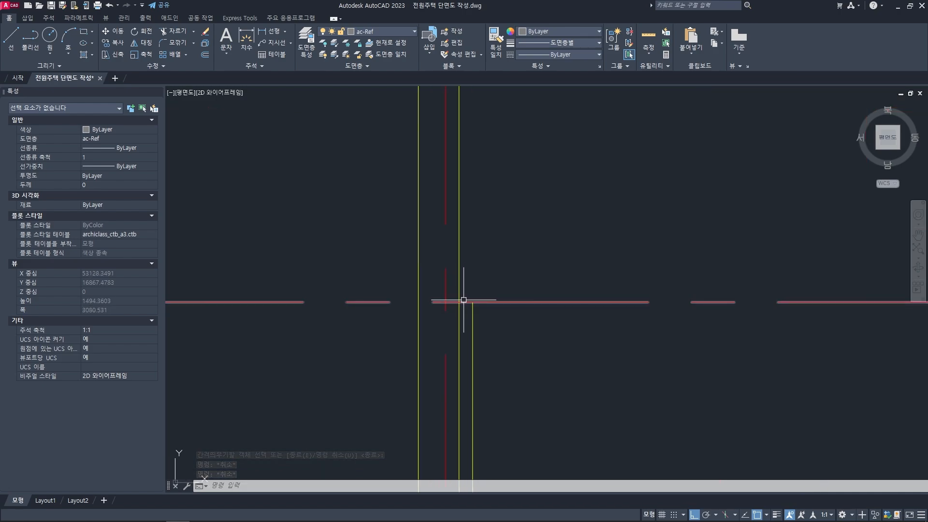
pyautogui.press('space')
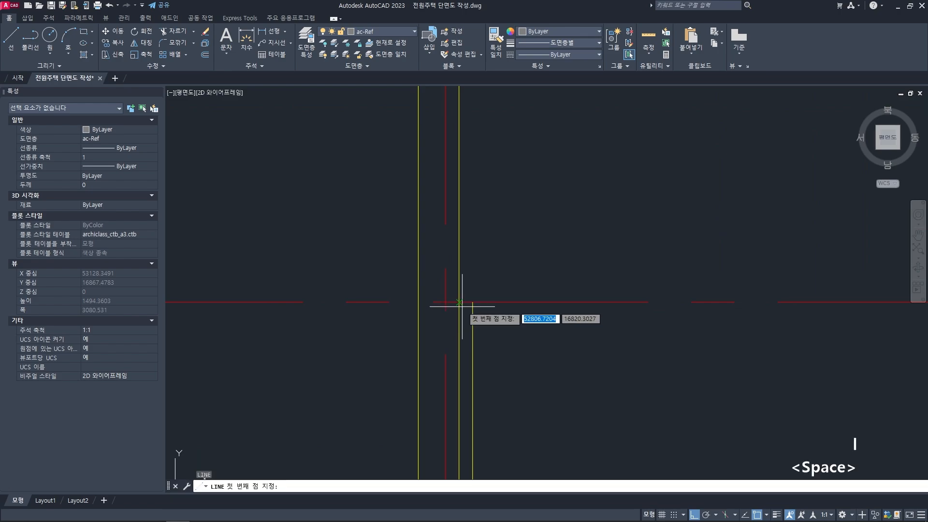
pyautogui.click(458, 303)
pyautogui.click(473, 303)
pyautogui.press('space')
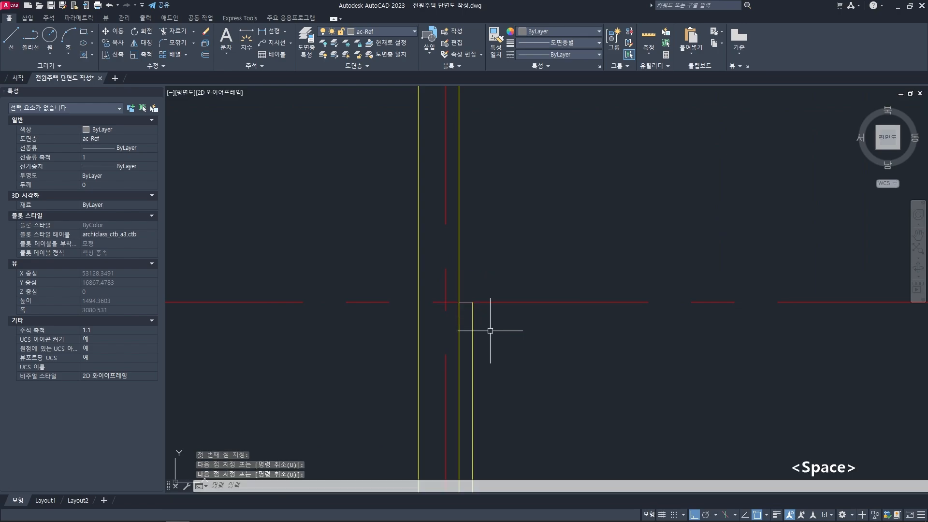
# - Match the short ledge line's properties to the wall's inner line
pyautogui.moveTo(485, 335); pyautogui.dragTo(490, 336, button='middle')
pyautogui.write('ma')
pyautogui.press('space')
pyautogui.click(477, 319)
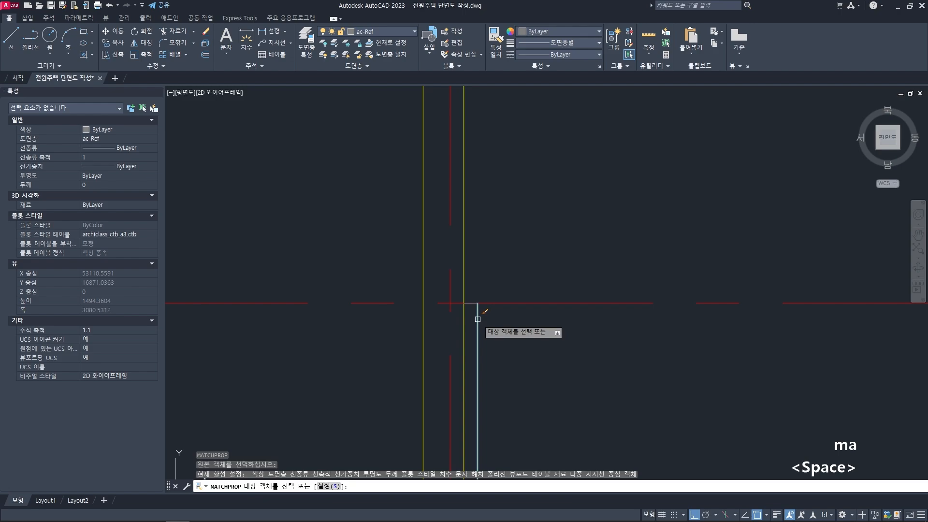
pyautogui.click(470, 303)
pyautogui.press('space')
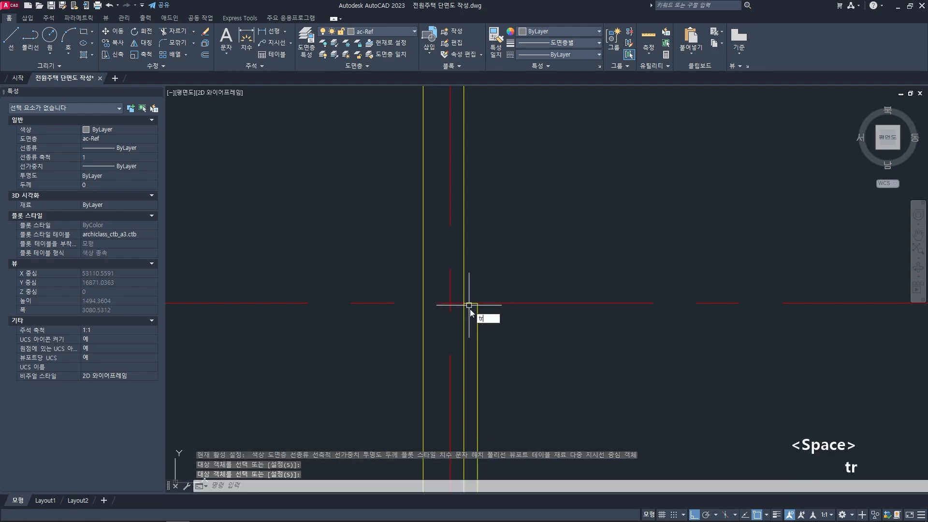
# - Trim the part of the parapet's inner face line that extends below the ledge line
pyautogui.write('tr')
pyautogui.press('space')
pyautogui.press('space')
pyautogui.click(465, 327)
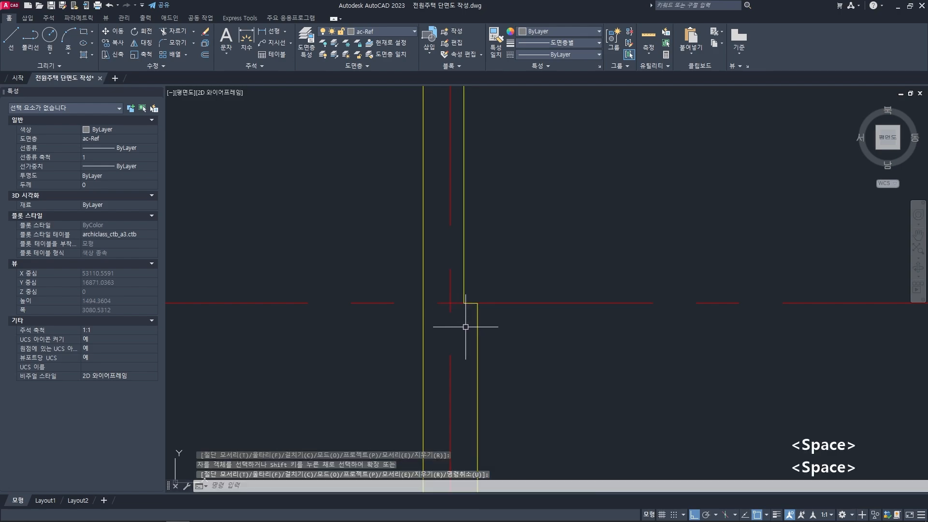
pyautogui.scroll(-6, 466, 327)
pyautogui.press('Escape')
pyautogui.press('Escape')
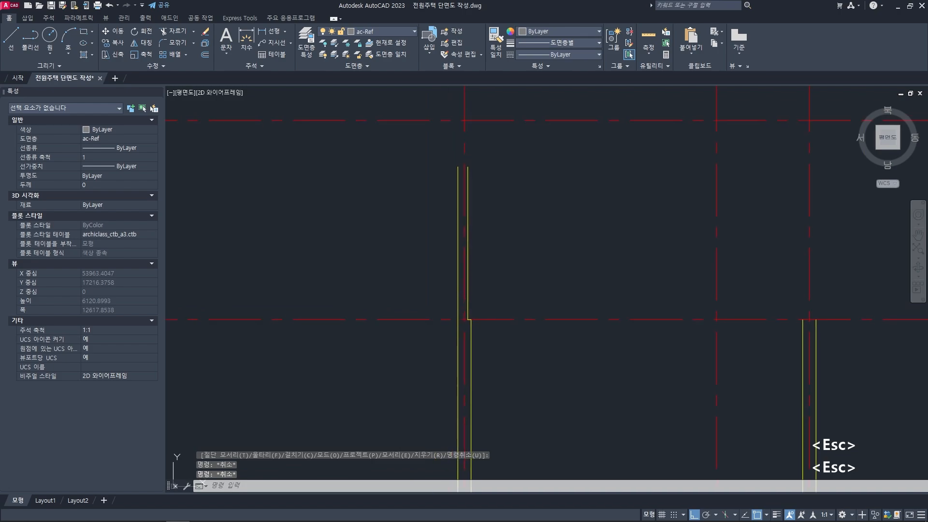
# - Offset the short ledge line 1300 upward to mark the top of the parapet
pyautogui.scroll(2, 476, 302)
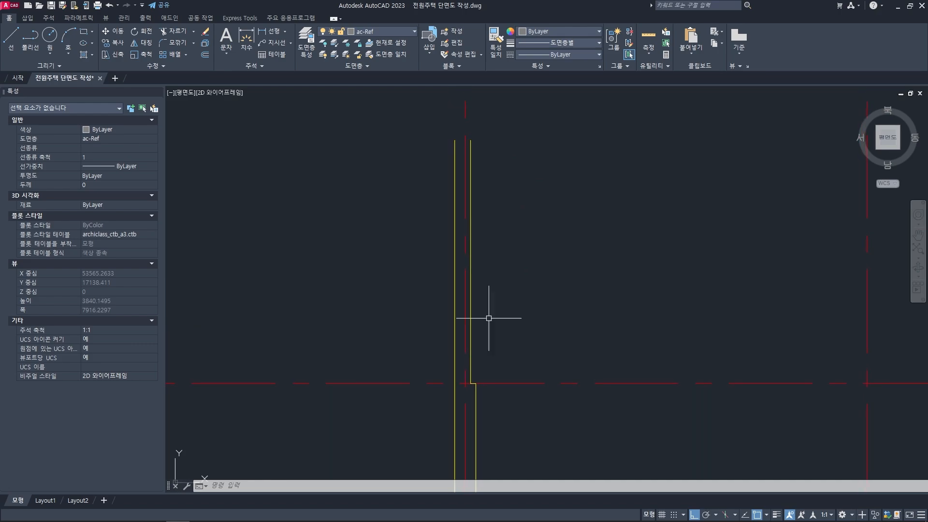
pyautogui.scroll(-4, 481, 317)
pyautogui.press('Escape')
pyautogui.press('Escape')
pyautogui.scroll(2, 476, 342)
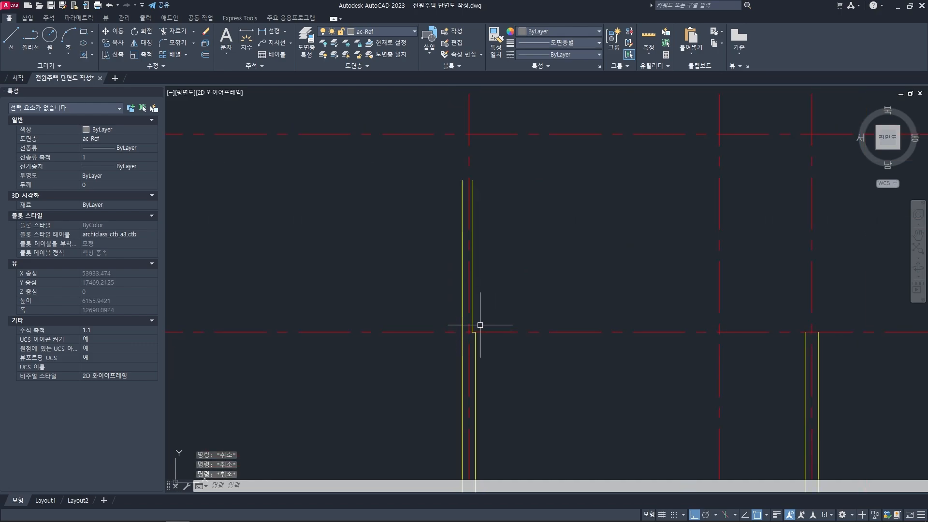
pyautogui.scroll(4, 475, 328)
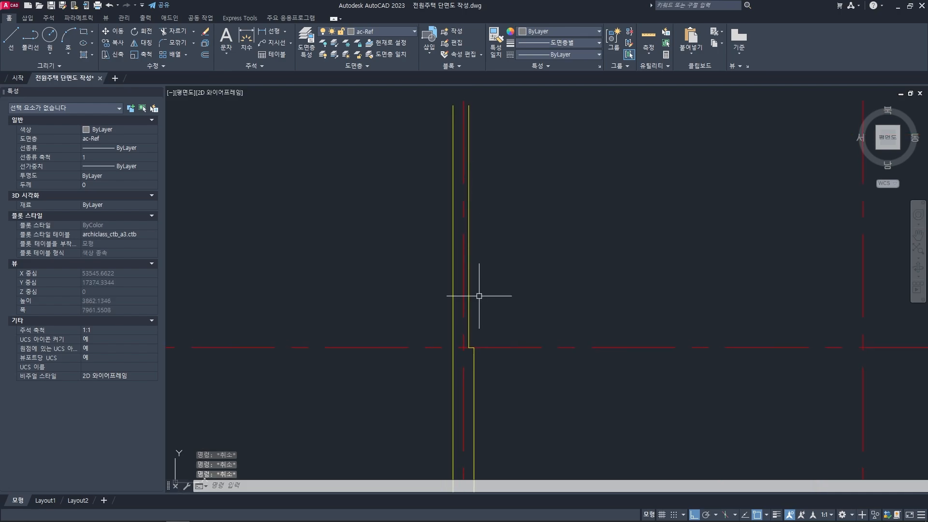
pyautogui.write('o')
pyautogui.press('space')
pyautogui.write('1')
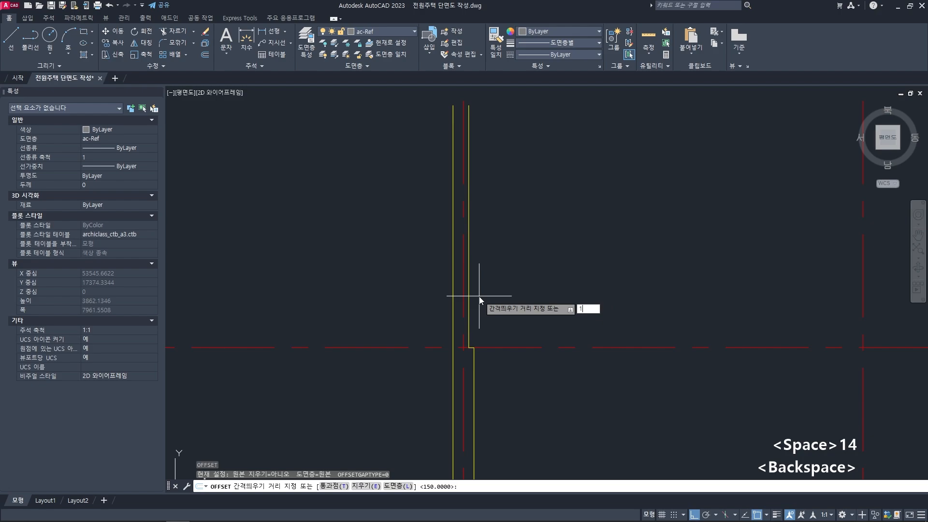
pyautogui.write('300')
pyautogui.press('space')
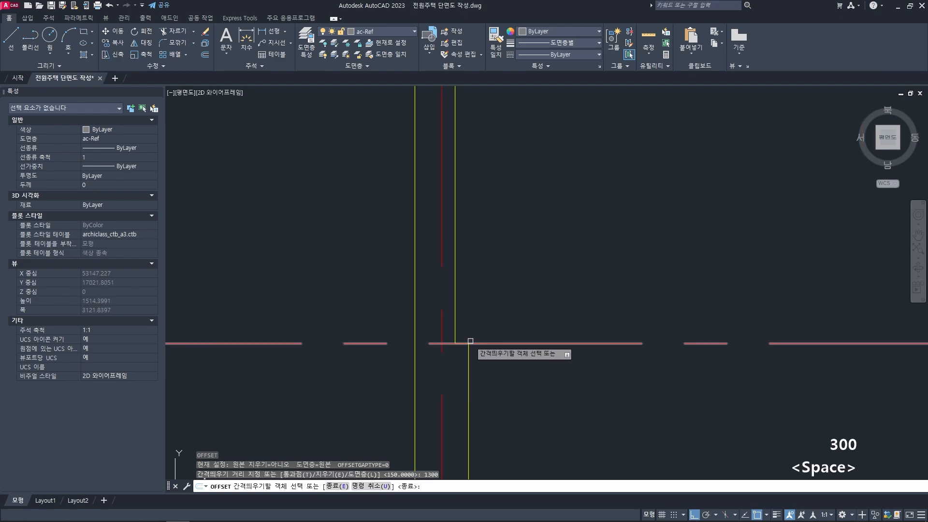
pyautogui.click(464, 332)
pyautogui.click(487, 223)
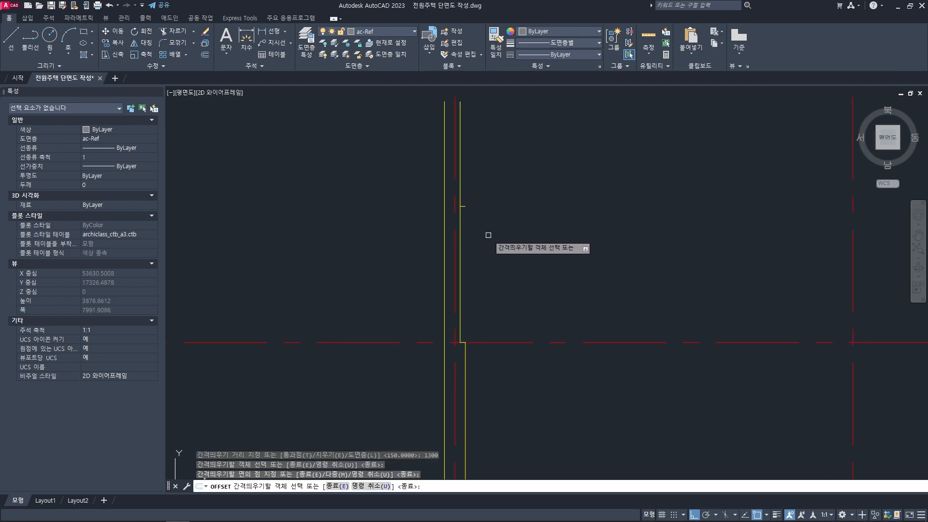
pyautogui.press('space')
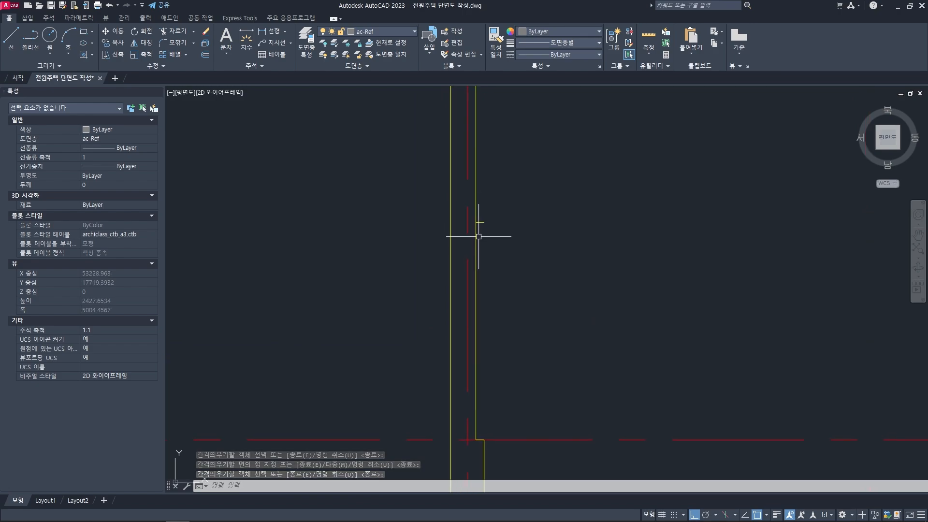
# - Join the parapet's top line to its outer and inner face lines with radius 0 fillets, closing the parapet top
pyautogui.write('f')
pyautogui.press('space')
pyautogui.scroll(2, 478, 232)
pyautogui.click(480, 215)
pyautogui.click(434, 234)
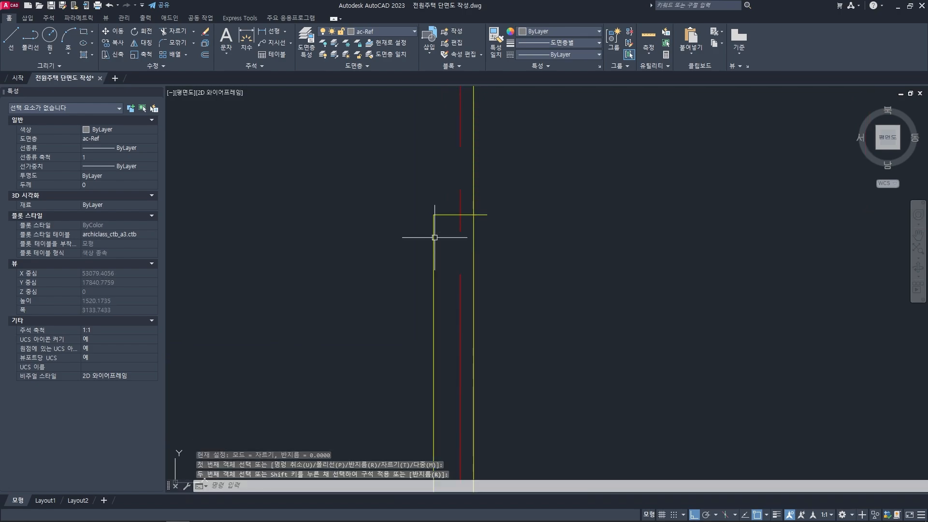
pyautogui.write('f')
pyautogui.press('space')
pyautogui.click(471, 219)
pyautogui.click(473, 223)
pyautogui.scroll(-2, 476, 232)
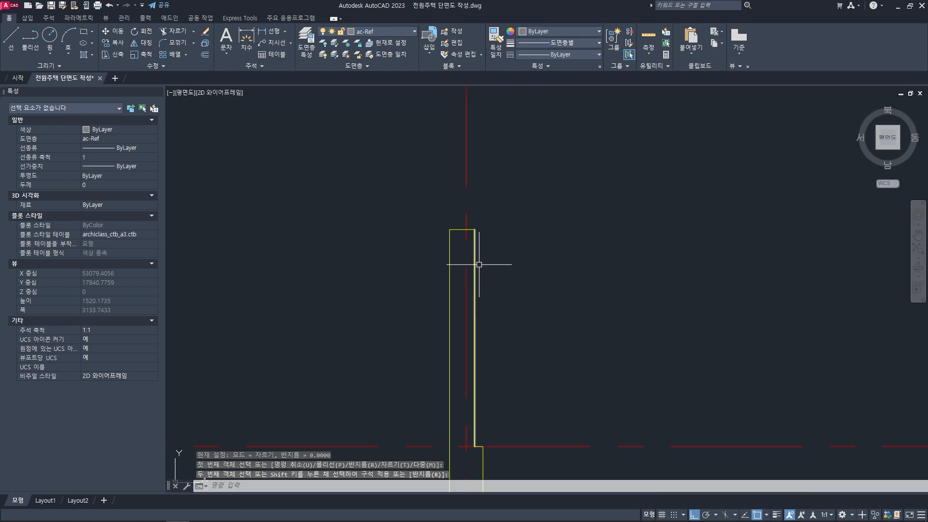
pyautogui.press('Escape')
pyautogui.press('Escape')
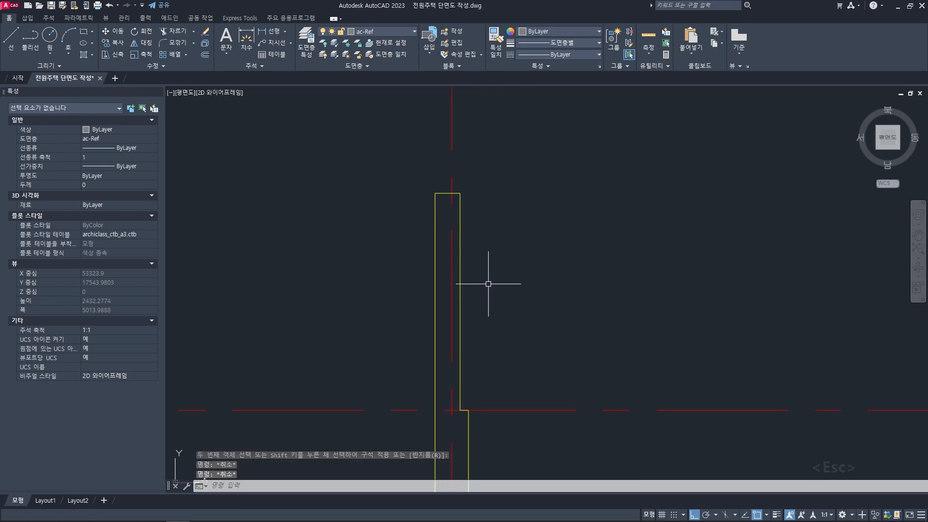
# - Locate where the section line crosses the inner parapet of 옥상 2 on the second-floor plan
pyautogui.scroll(-3, 488, 284)
pyautogui.scroll(-10, 490, 299)
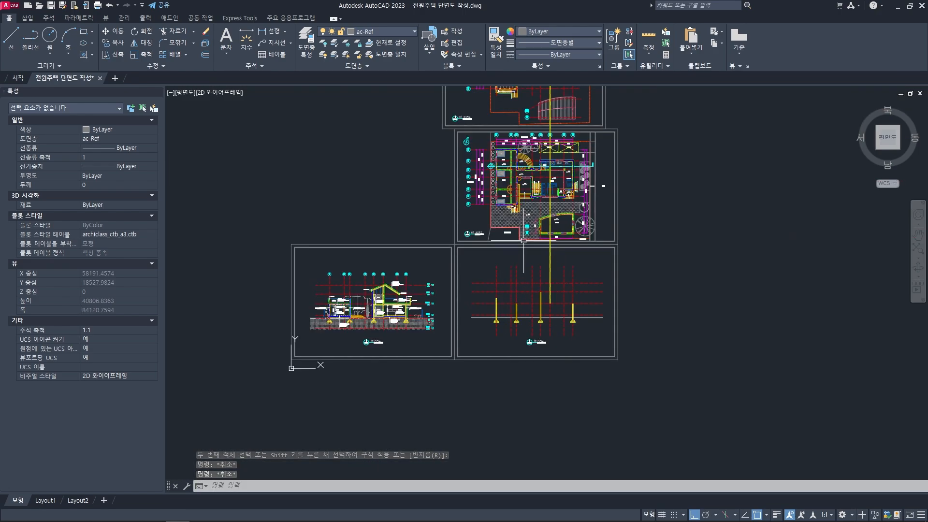
pyautogui.scroll(3, 502, 322)
pyautogui.scroll(-8, 502, 322)
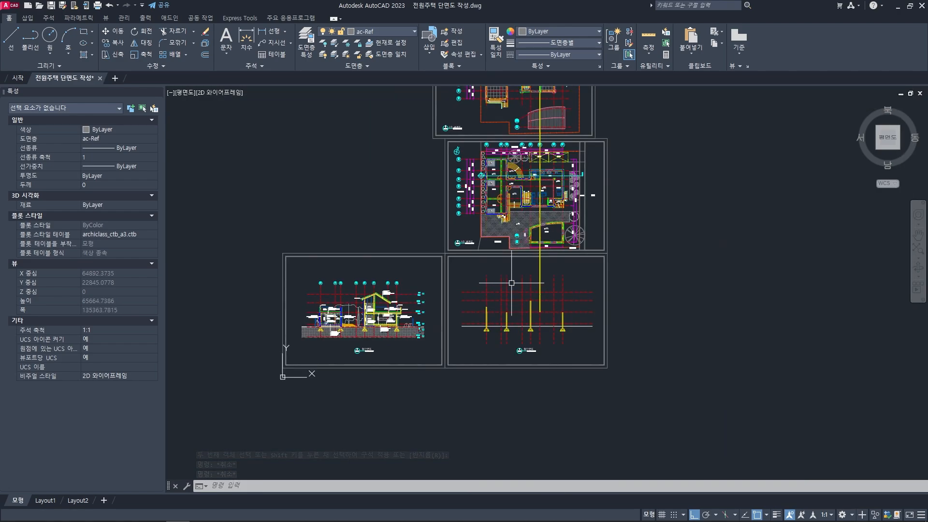
pyautogui.scroll(4, 504, 250)
pyautogui.scroll(5, 504, 251)
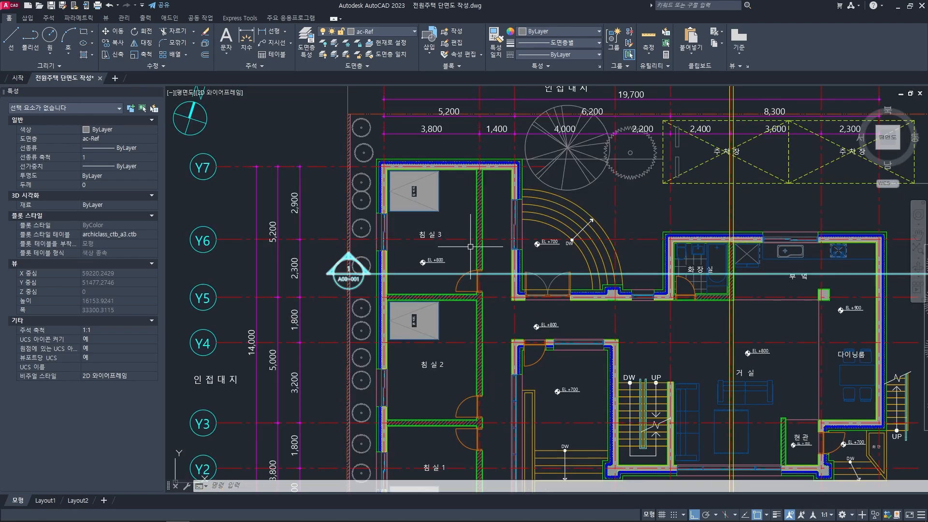
pyautogui.scroll(-7, 488, 203)
pyautogui.scroll(3, 484, 177)
pyautogui.scroll(8, 483, 177)
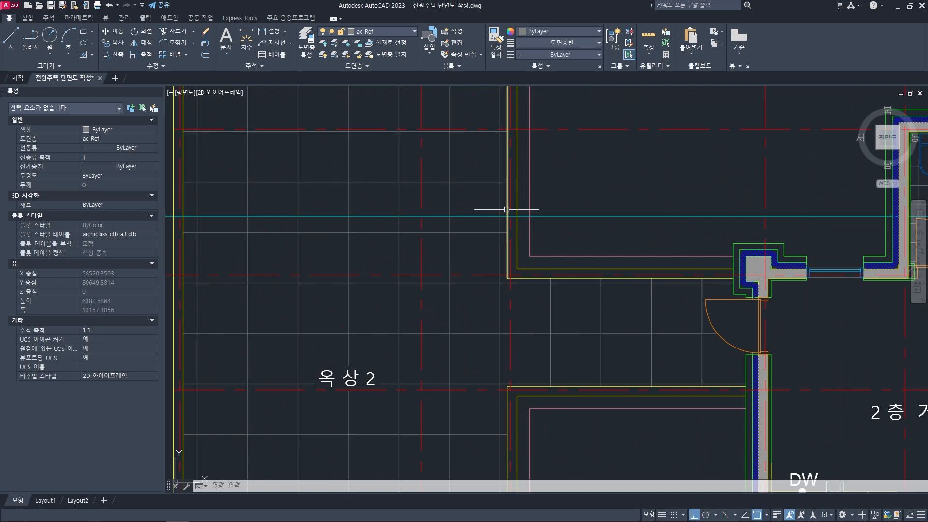
pyautogui.scroll(4, 517, 222)
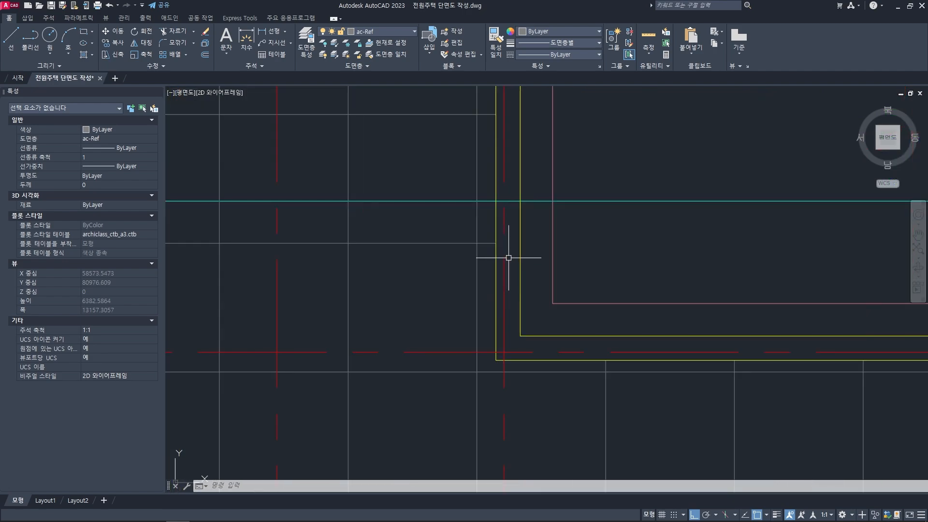
pyautogui.click(504, 213)
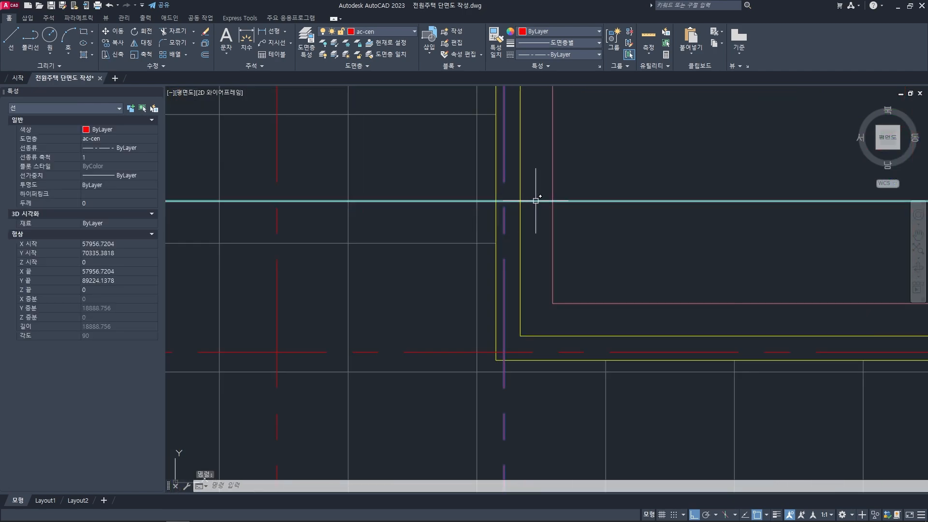
pyautogui.press('Escape')
pyautogui.press('Escape')
# - Stretch the upper end of the second wall's right face line upward beyond the roof floor line and the left parapet's height
pyautogui.scroll(-8, 496, 340)
pyautogui.scroll(-2, 497, 340)
pyautogui.moveTo(497, 340); pyautogui.dragTo(497, 118, button='middle')
pyautogui.moveTo(489, 399); pyautogui.dragTo(492, 263, button='middle')
pyautogui.scroll(3, 508, 371)
pyautogui.scroll(5, 500, 426)
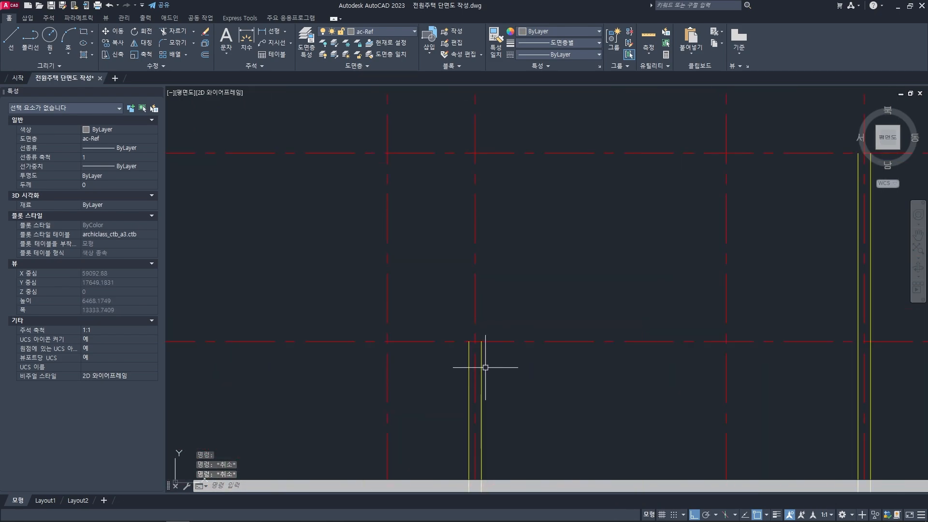
pyautogui.click(482, 359)
pyautogui.click(481, 341)
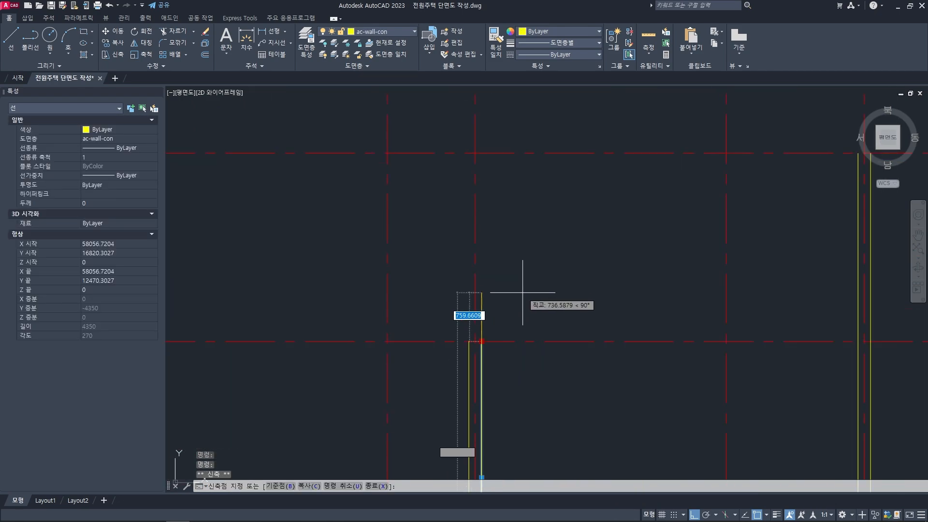
pyautogui.click(511, 196)
pyautogui.moveTo(497, 261); pyautogui.dragTo(572, 238, button='middle')
pyautogui.press('Escape')
pyautogui.press('Escape')
pyautogui.press('Escape')
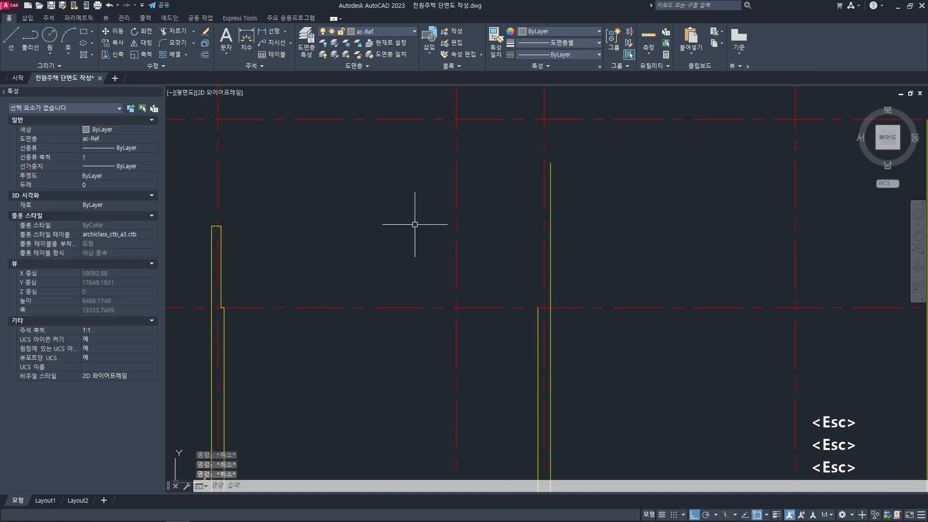
# - Draw a horizontal line about 6300 long from the top of the left parapet across the second wall's extended face line
pyautogui.press('l')
pyautogui.press('space')
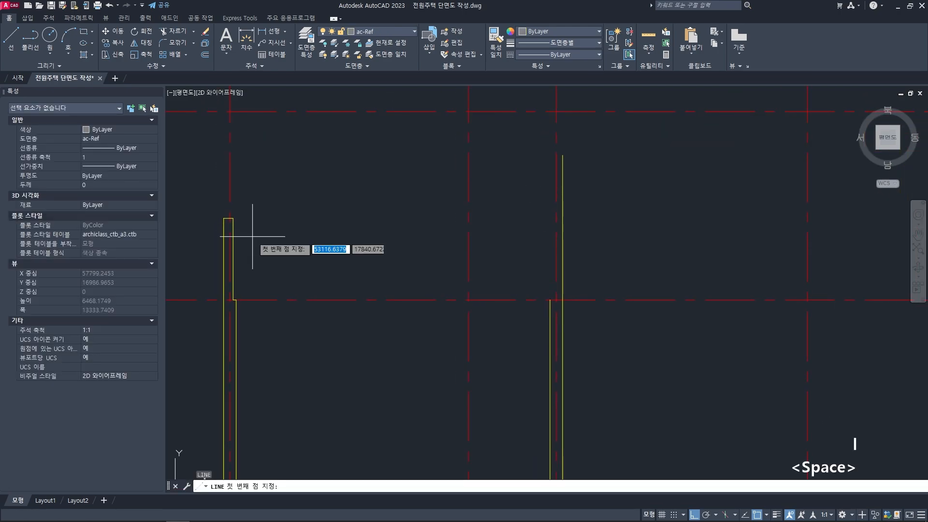
pyautogui.click(223, 218)
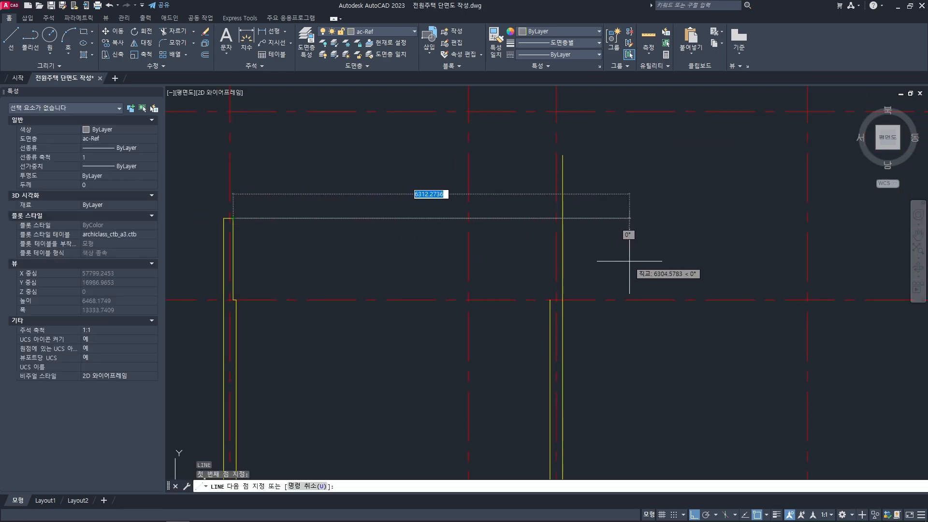
pyautogui.moveTo(619, 264); pyautogui.dragTo(610, 261, button='middle')
pyautogui.press('space')
pyautogui.moveTo(559, 248); pyautogui.dragTo(560, 253, button='middle')
# - Offset the second wall's extended right face line 150 to the left to form the parapet's inner face
pyautogui.write('o')
pyautogui.press('space')
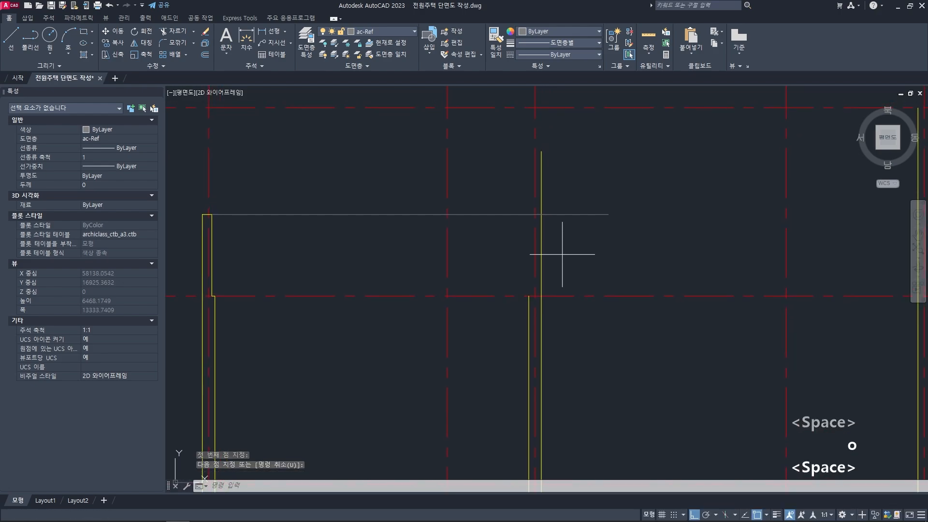
pyautogui.write('150')
pyautogui.press('space')
pyautogui.click(541, 255)
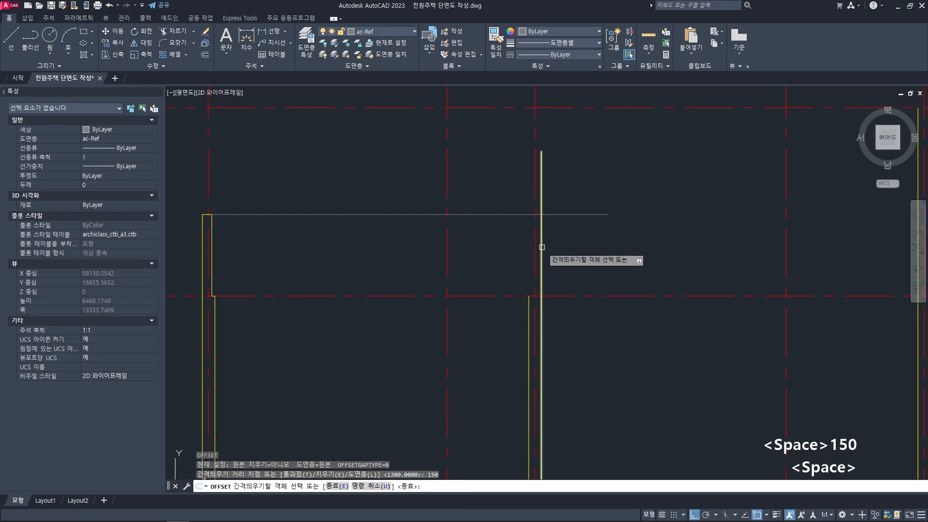
pyautogui.click(499, 254)
pyautogui.press('space')
# - Draw a 50 long horizontal ledge line from the top of the wall's left face line to the parapet's inner face line
pyautogui.scroll(3, 533, 292)
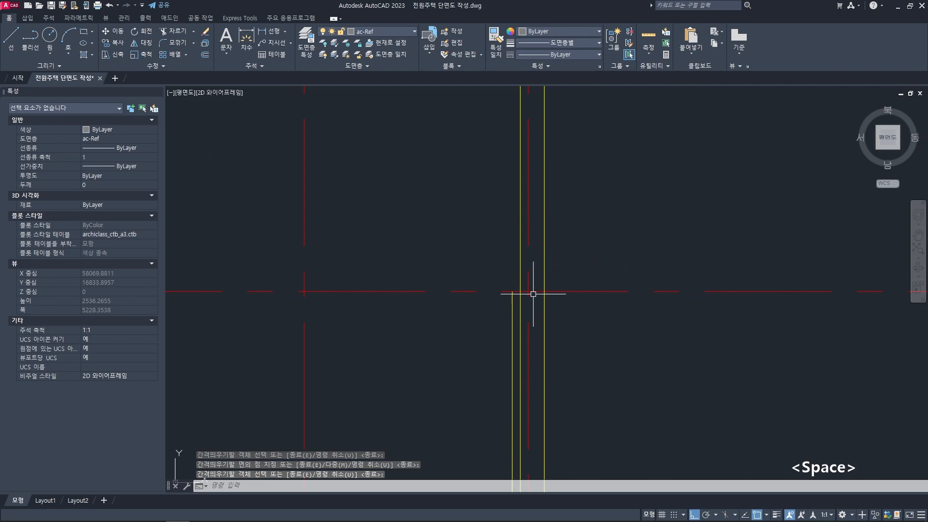
pyautogui.write('l')
pyautogui.press('space')
pyautogui.scroll(2, 506, 291)
pyautogui.click(495, 282)
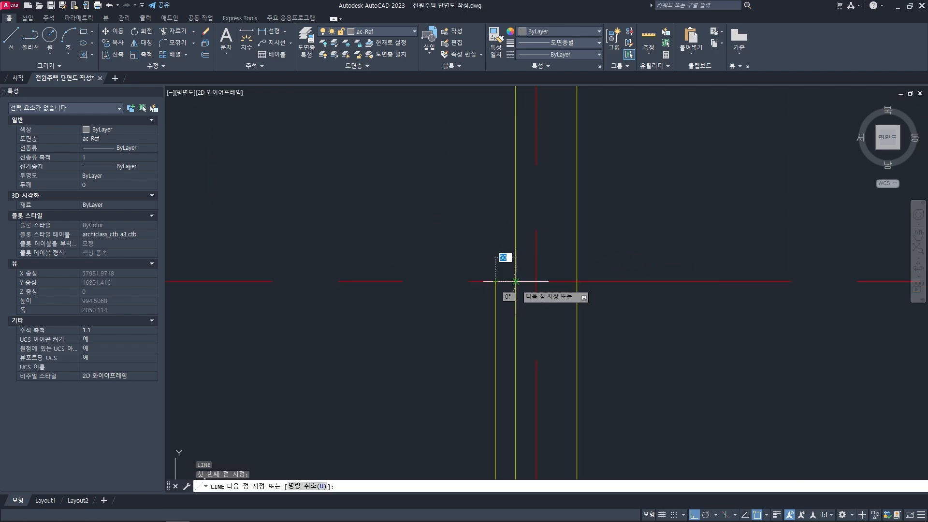
pyautogui.click(515, 282)
pyautogui.press('space')
# - Match the short ledge line's properties to the yellow wall line
pyautogui.write('ma')
pyautogui.moveTo(506, 297); pyautogui.dragTo(504, 304, button='middle')
pyautogui.press('space')
pyautogui.click(496, 311)
pyautogui.click(506, 289)
pyautogui.press('space')
# - Trim the part of the second parapet's inner face line that extends below the ledge line
pyautogui.write('tr')
pyautogui.press('space')
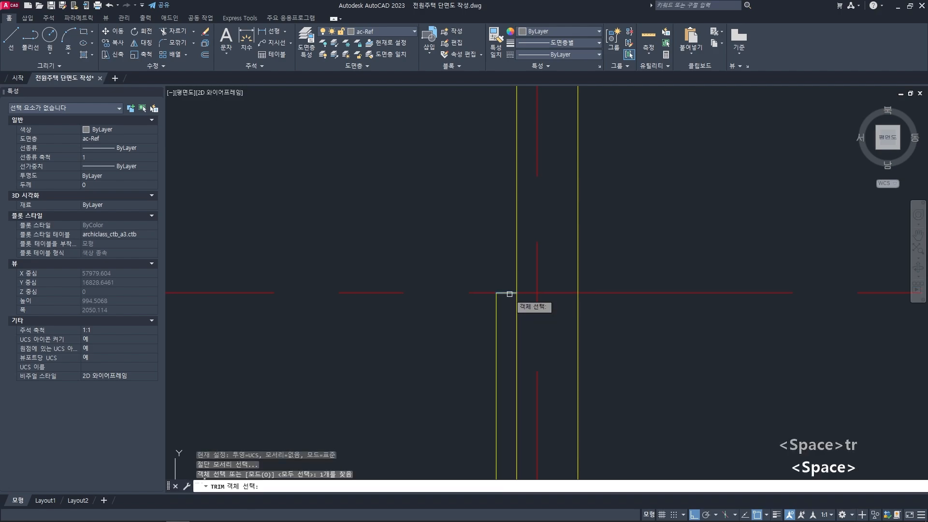
pyautogui.press('space')
# - Fillet the horizontal height line with the second parapet's inner and outer face lines at radius 0, closing its top
pyautogui.press('space')
pyautogui.scroll(-5, 511, 287)
pyautogui.scroll(4, 514, 261)
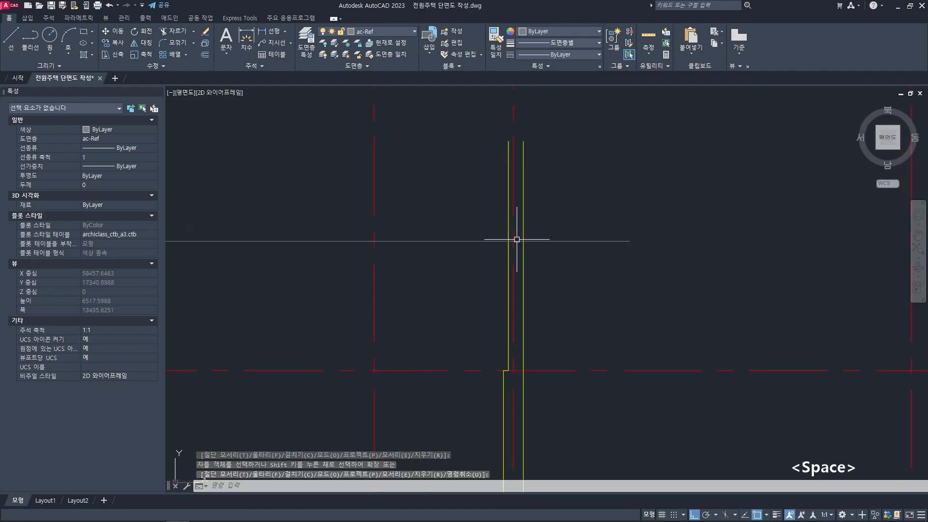
pyautogui.write('f')
pyautogui.press('space')
pyautogui.click(503, 231)
pyautogui.click(502, 242)
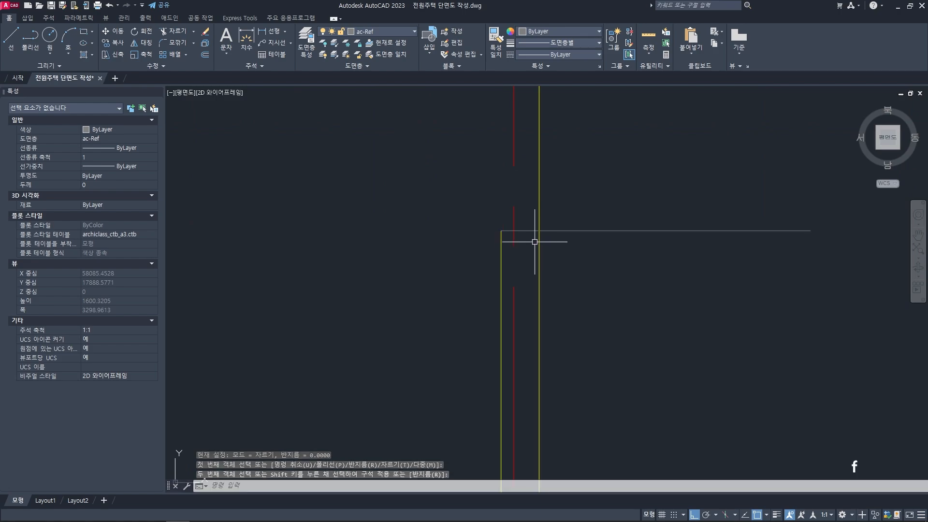
pyautogui.press('space')
pyautogui.click(534, 231)
pyautogui.click(539, 249)
pyautogui.press('Escape')
pyautogui.press('Escape')
# - Match the second parapet's top line to the properties of its yellow face line
pyautogui.write('m')
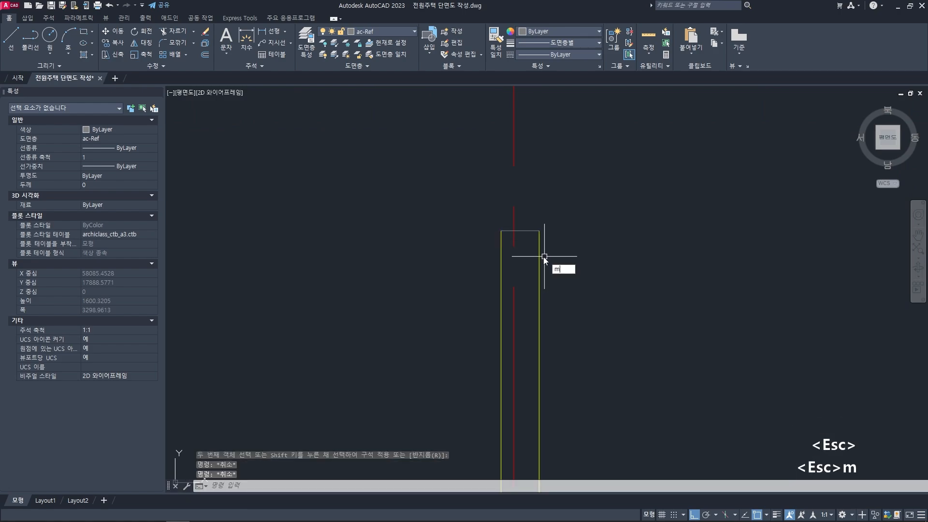
pyautogui.write('a')
pyautogui.press('space')
pyautogui.click(539, 250)
pyautogui.click(454, 198)
pyautogui.click(634, 296)
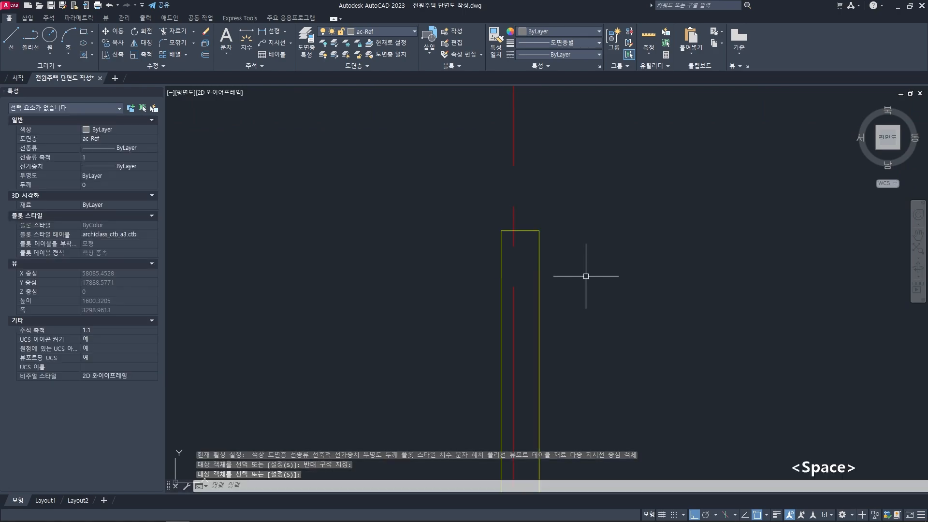
# - Compare the floor plans to examine where the section line crosses the outer parapet of 옥상 1 and the walls below
pyautogui.scroll(-2, 568, 282)
pyautogui.scroll(-4, 578, 292)
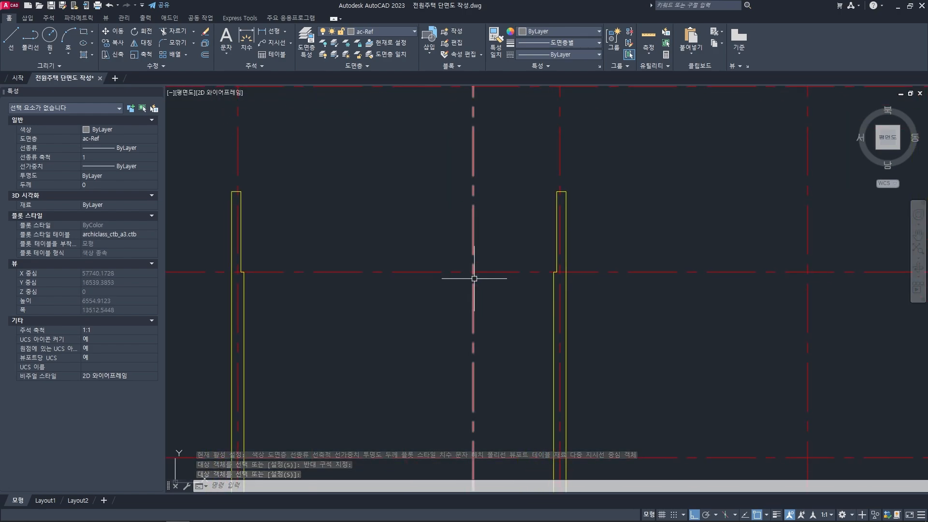
pyautogui.scroll(-4, 379, 306)
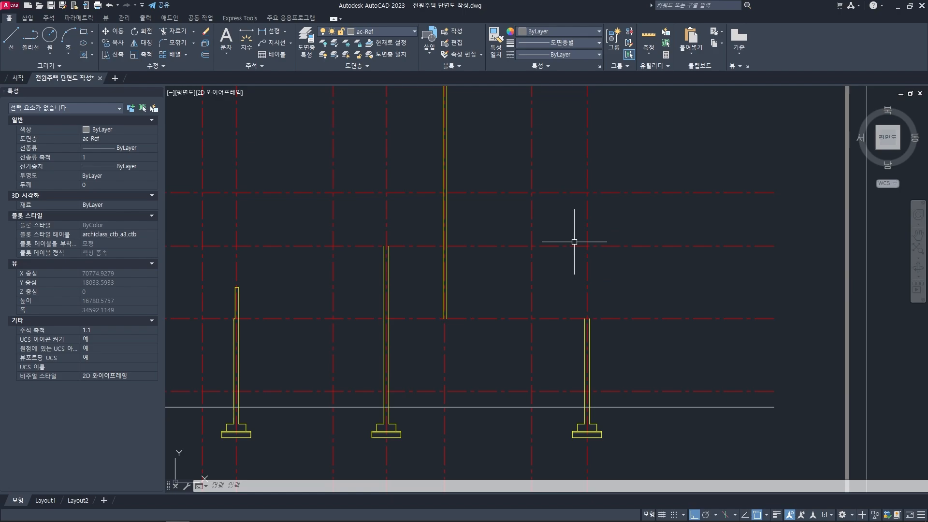
pyautogui.scroll(-4, 574, 242)
pyautogui.moveTo(585, 226); pyautogui.dragTo(581, 246, button='middle')
pyautogui.scroll(-2, 582, 246)
pyautogui.moveTo(604, 159); pyautogui.dragTo(585, 340, button='middle')
pyautogui.scroll(3, 550, 228)
pyautogui.scroll(2, 550, 228)
pyautogui.scroll(3, 574, 183)
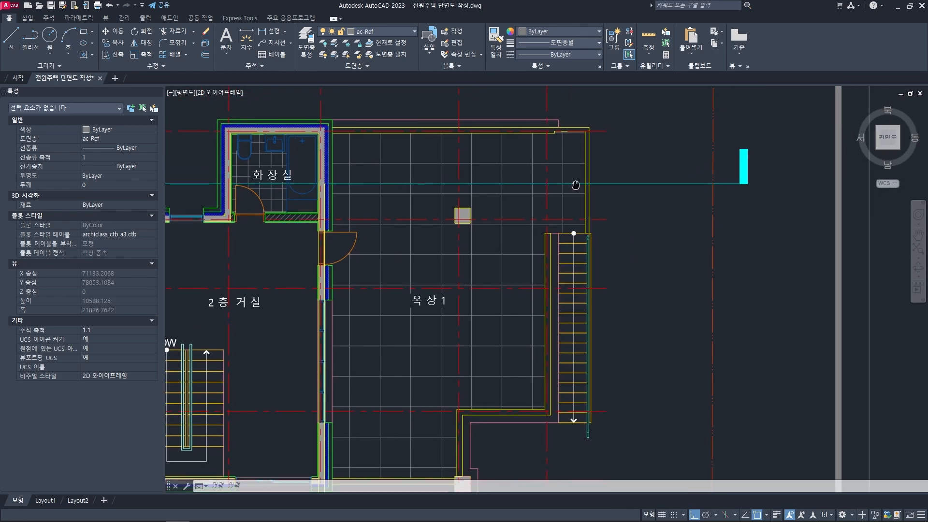
pyautogui.scroll(-5, 558, 208)
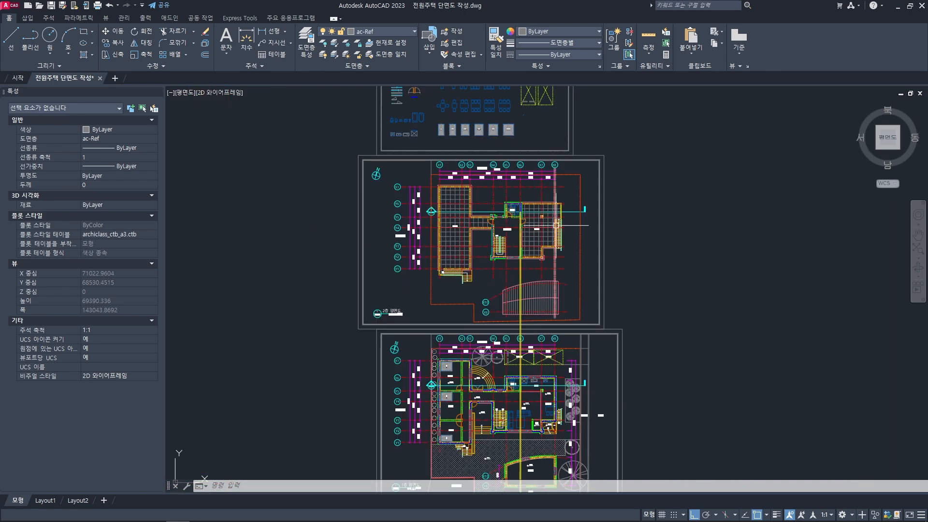
pyautogui.scroll(3, 561, 237)
pyautogui.scroll(2, 515, 242)
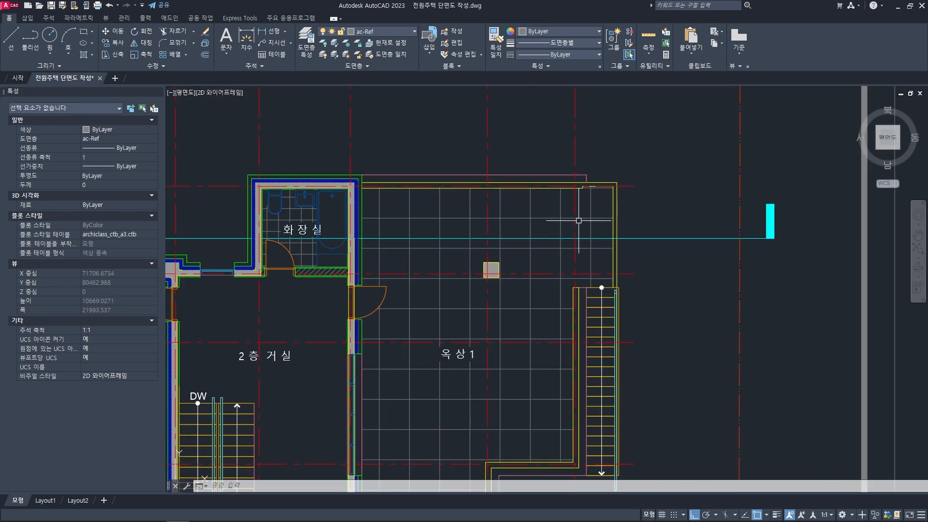
pyautogui.scroll(-3, 578, 285)
pyautogui.moveTo(581, 388); pyautogui.dragTo(569, 196, button='middle')
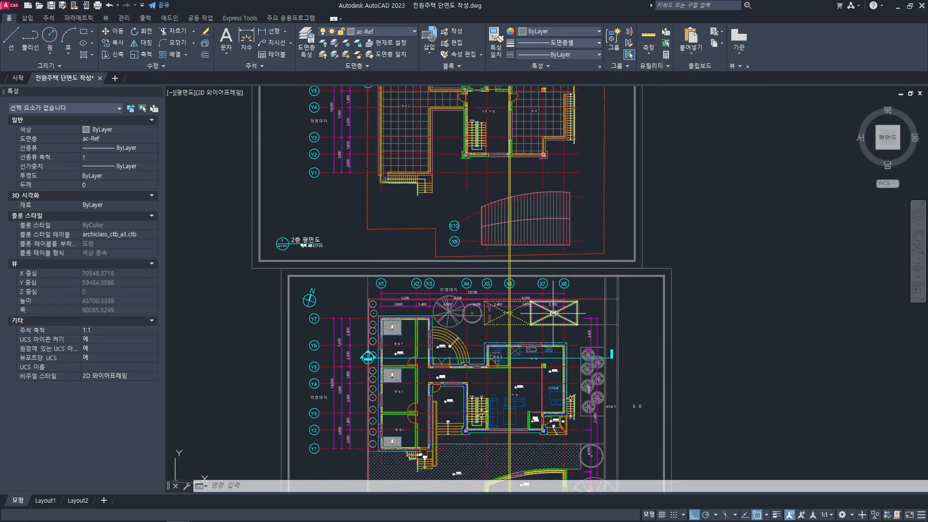
pyautogui.moveTo(553, 313); pyautogui.dragTo(565, 270, button='middle')
pyautogui.scroll(2, 565, 317)
pyautogui.scroll(-2, 565, 279)
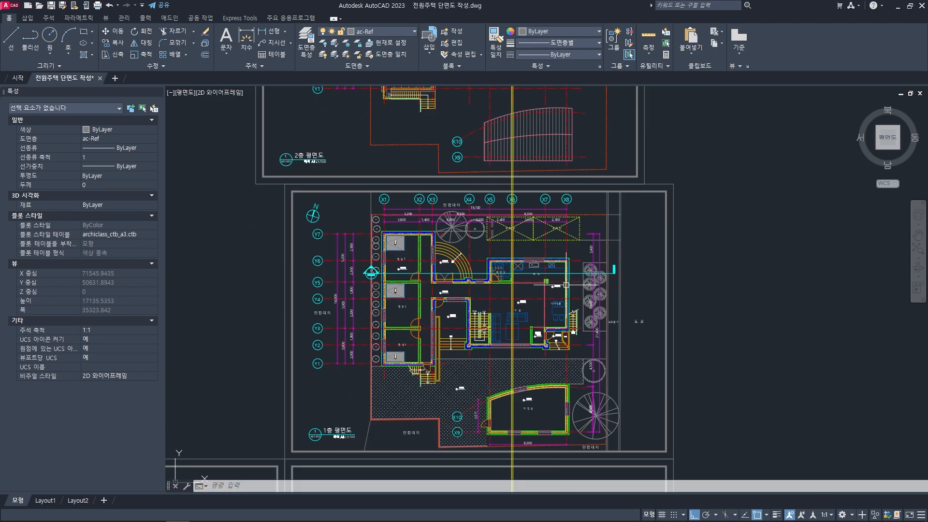
pyautogui.moveTo(567, 189); pyautogui.dragTo(559, 286, button='middle')
pyautogui.scroll(-1, 559, 286)
pyautogui.moveTo(564, 169); pyautogui.dragTo(556, 232, button='middle')
pyautogui.scroll(3, 556, 233)
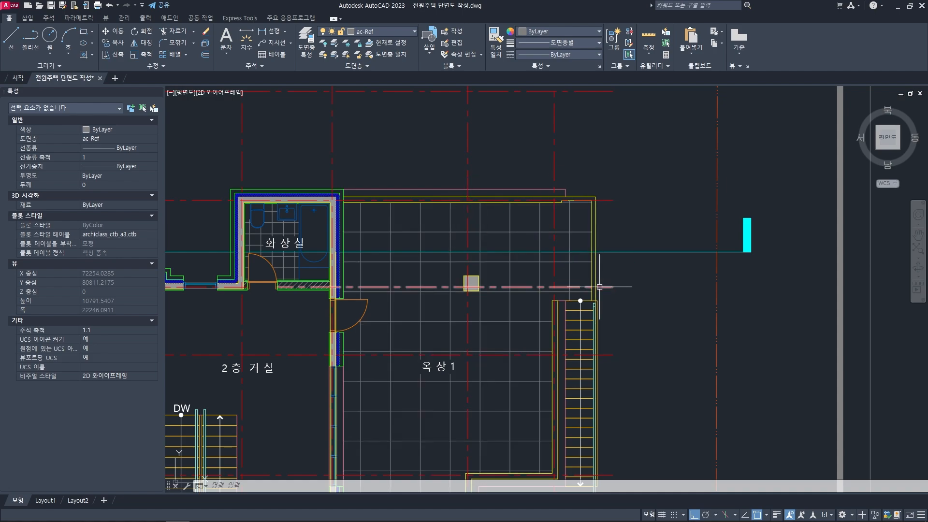
# - Draw a vertical line from the section line's crossing with the 옥상 1 parapet's inner face down into the section drawing
pyautogui.scroll(3, 591, 253)
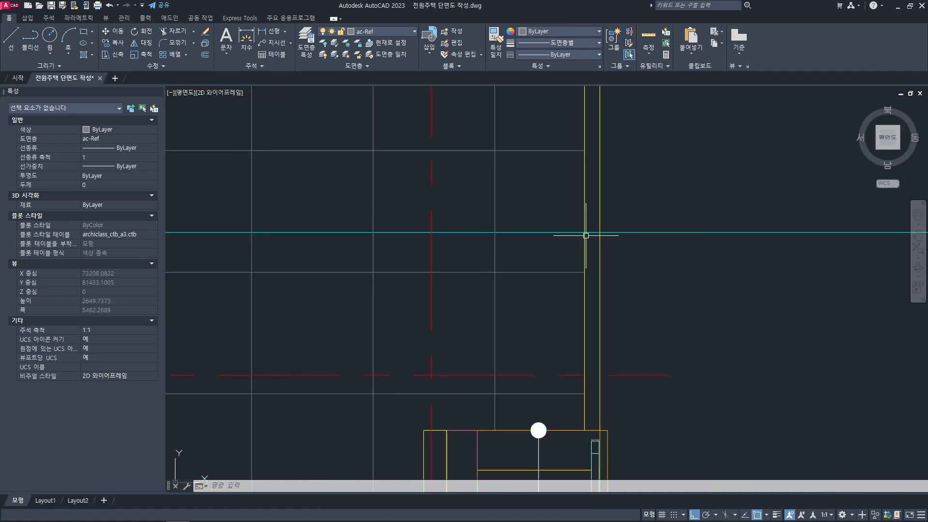
pyautogui.press('space')
pyautogui.click(585, 251)
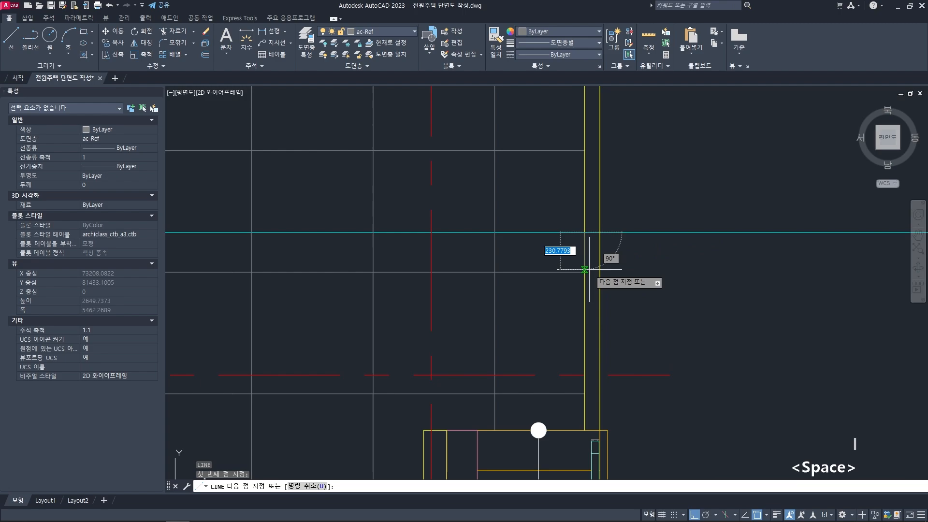
pyautogui.scroll(-5, 586, 272)
pyautogui.moveTo(587, 434); pyautogui.dragTo(583, 322, button='middle')
pyautogui.scroll(3, 583, 374)
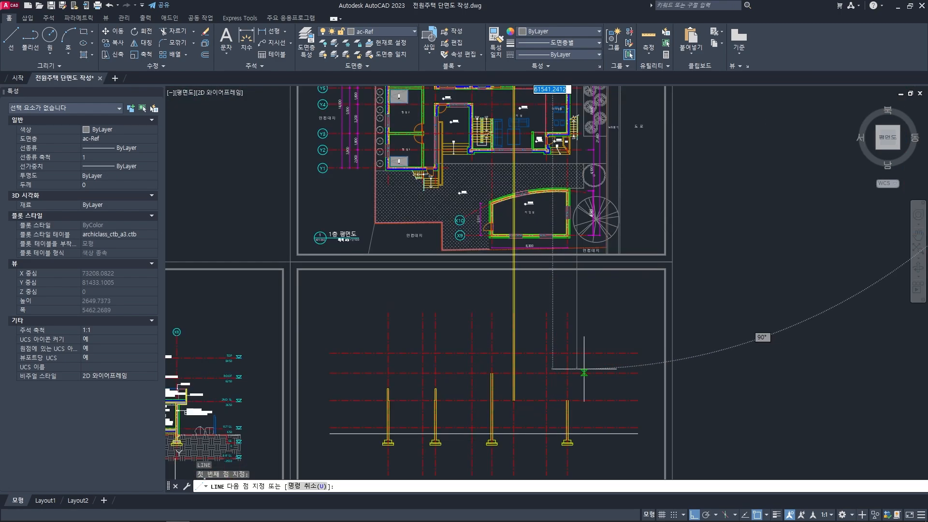
pyautogui.click(590, 428)
pyautogui.scroll(-2, 590, 389)
pyautogui.press('space')
pyautogui.scroll(5, 538, 154)
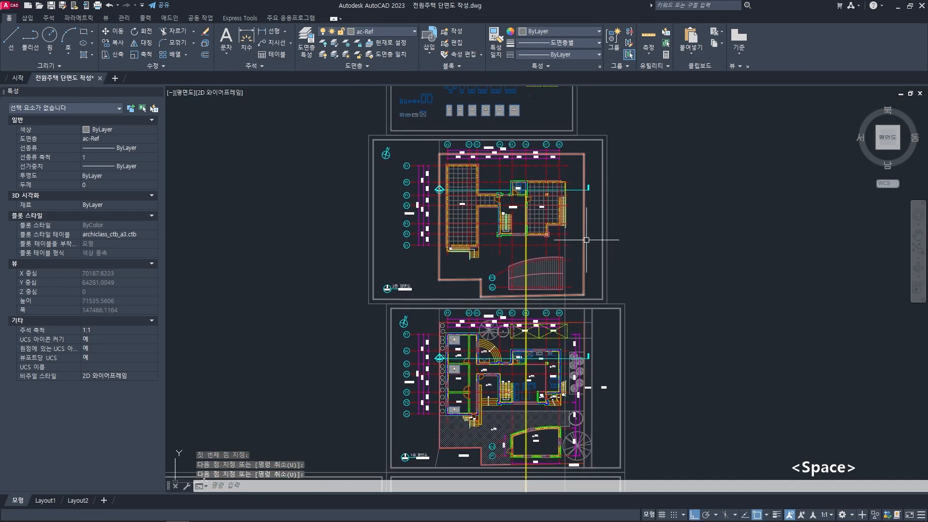
# - Draw a vertical line from the section line's crossing with the 옥상 1 parapet's outer face down into the section drawing
pyautogui.press('space')
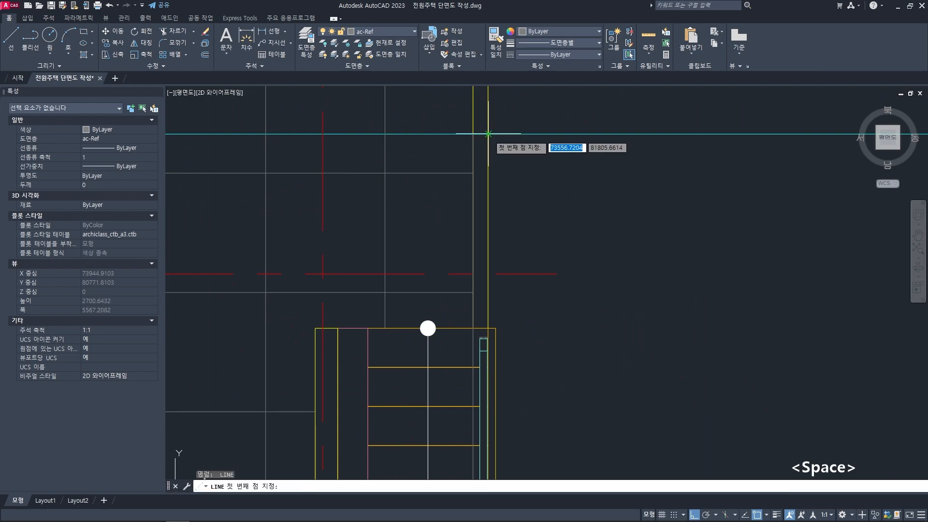
pyautogui.click(504, 150)
pyautogui.scroll(-5, 502, 149)
pyautogui.moveTo(526, 454); pyautogui.dragTo(524, 284, button='middle')
pyautogui.moveTo(515, 449); pyautogui.dragTo(529, 303, button='middle')
pyautogui.scroll(-6, 533, 405)
pyautogui.moveTo(536, 424); pyautogui.dragTo(534, 410, button='middle')
pyautogui.scroll(8, 534, 410)
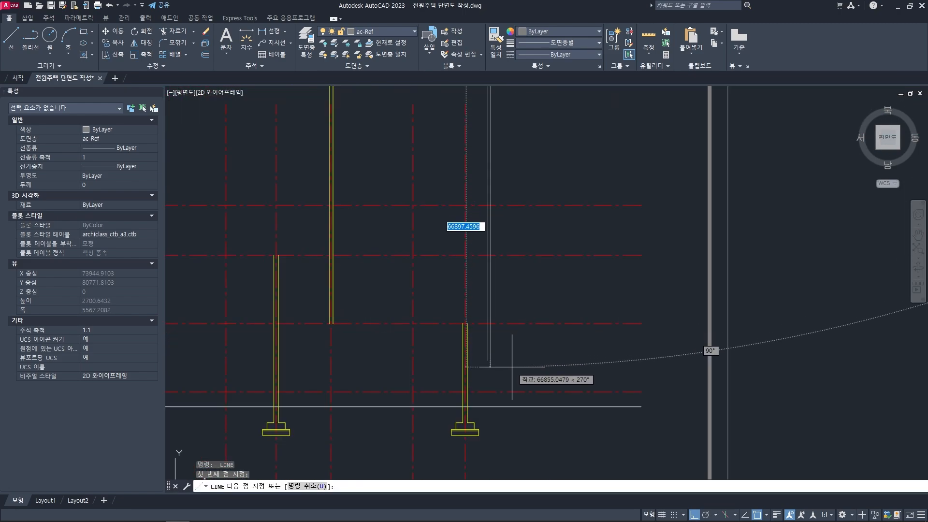
pyautogui.click(535, 375)
pyautogui.press('space')
pyautogui.press('Escape')
pyautogui.press('Escape')
pyautogui.scroll(3, 548, 300)
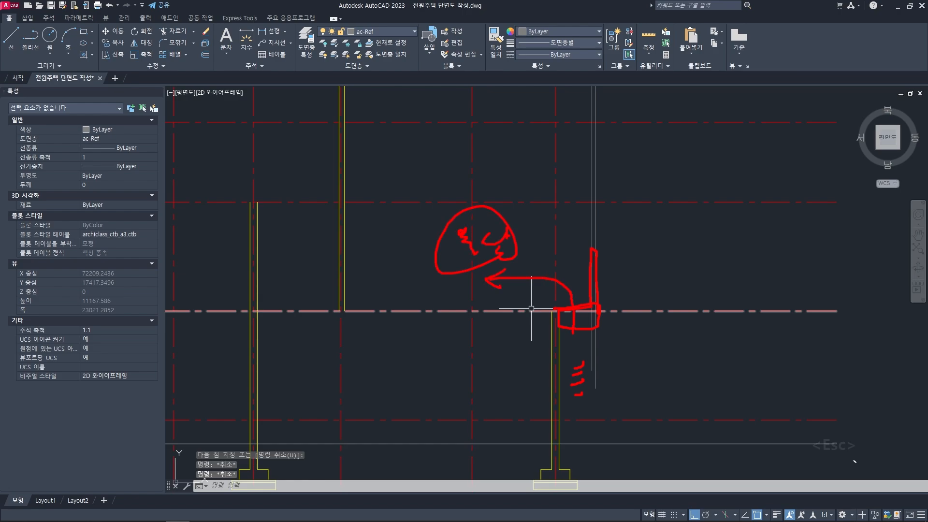
pyautogui.press('Escape')
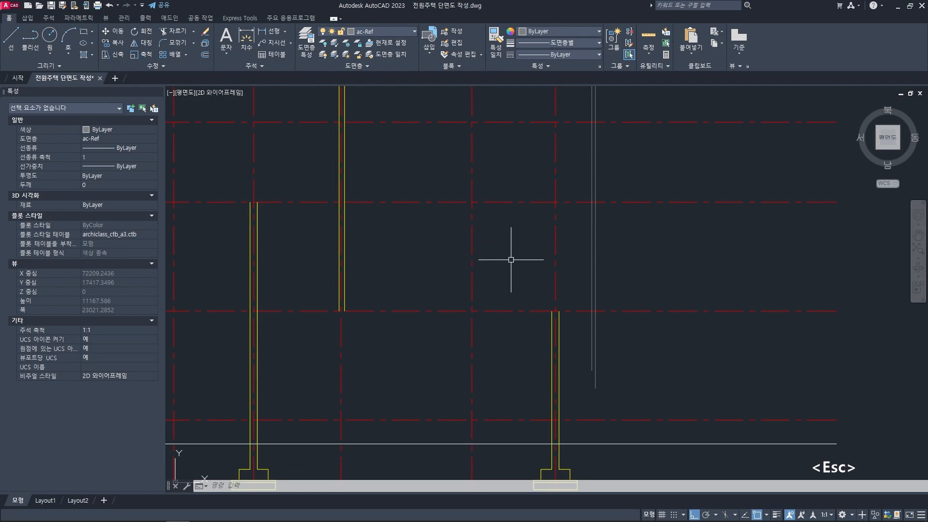
pyautogui.scroll(-2, 481, 274)
pyautogui.moveTo(449, 288); pyautogui.dragTo(468, 294, button='middle')
pyautogui.press('Escape')
pyautogui.press('Escape')
pyautogui.scroll(1, 515, 288)
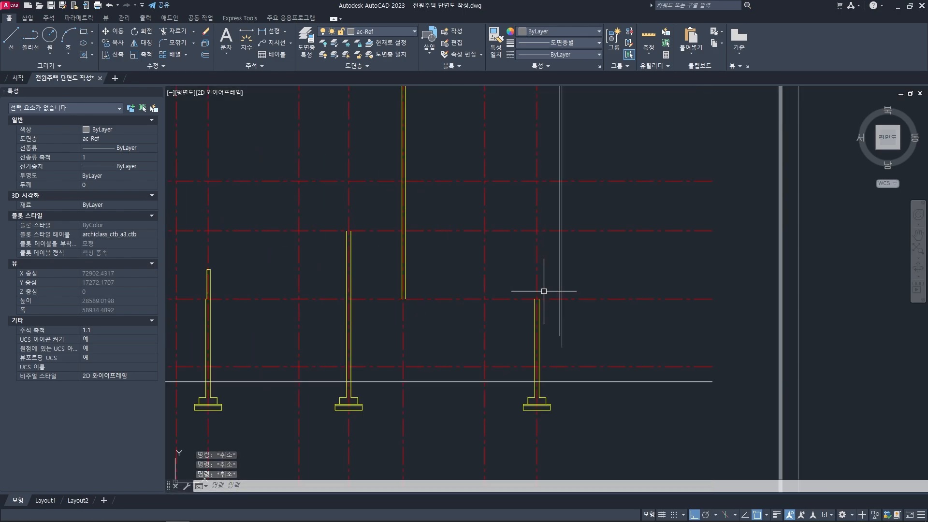
# - Match the two projected 옥상 1 parapet lines to the properties of the yellow wall line beside them
pyautogui.write('ma')
pyautogui.press('space')
pyautogui.scroll(2, 535, 296)
pyautogui.click(529, 311)
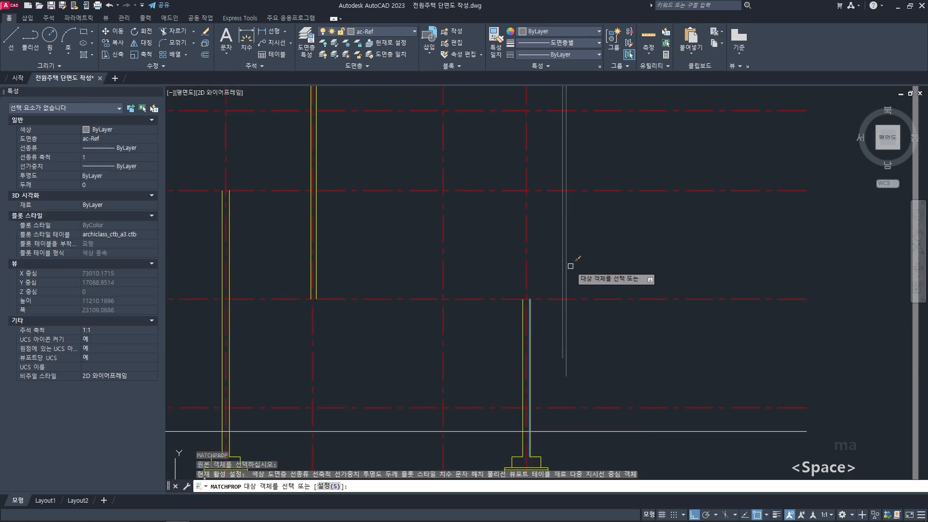
pyautogui.click(565, 263)
pyautogui.press('space')
pyautogui.press('Escape')
pyautogui.press('Escape')
pyautogui.moveTo(556, 272); pyautogui.dragTo(558, 296, button='middle')
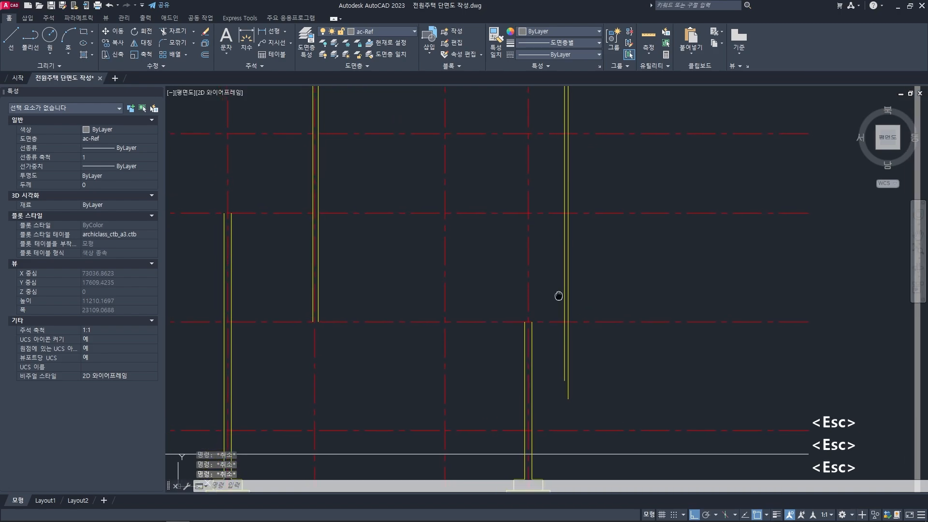
pyautogui.scroll(-2, 564, 279)
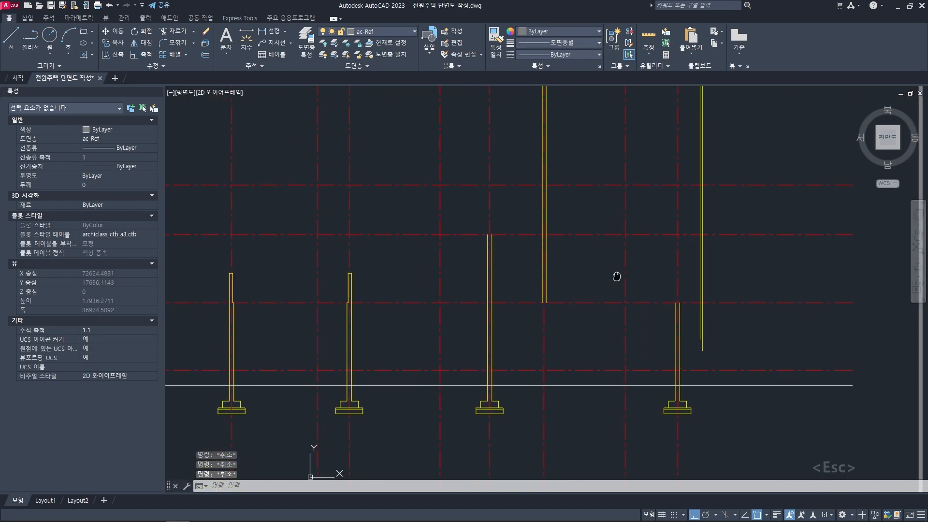
# - Draw a horizontal line from the top of the 옥상 2 parapet across and past the two projected 옥상 1 parapet lines
pyautogui.write('l')
pyautogui.press('space')
pyautogui.scroll(3, 355, 272)
pyautogui.click(361, 261)
pyautogui.scroll(-2, 384, 272)
pyautogui.moveTo(667, 286); pyautogui.dragTo(504, 286, button='middle')
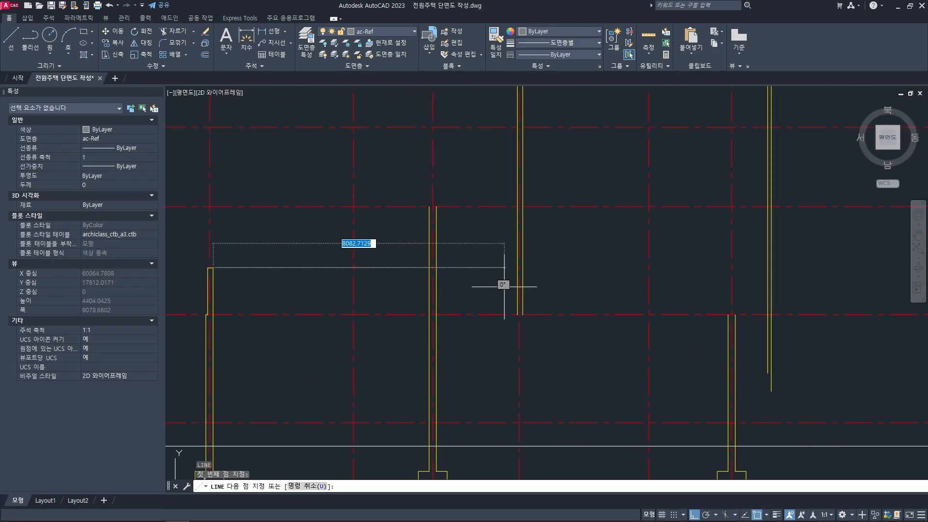
pyautogui.scroll(-4, 580, 283)
pyautogui.moveTo(728, 266); pyautogui.dragTo(607, 268, button='middle')
pyautogui.scroll(4, 546, 283)
pyautogui.click(574, 286)
pyautogui.press('space')
# - Fillet the horizontal line with the 옥상 1 parapet lines at radius 0 to close the parapet's top
pyautogui.moveTo(552, 282); pyautogui.dragTo(574, 285, button='middle')
pyautogui.scroll(2, 573, 284)
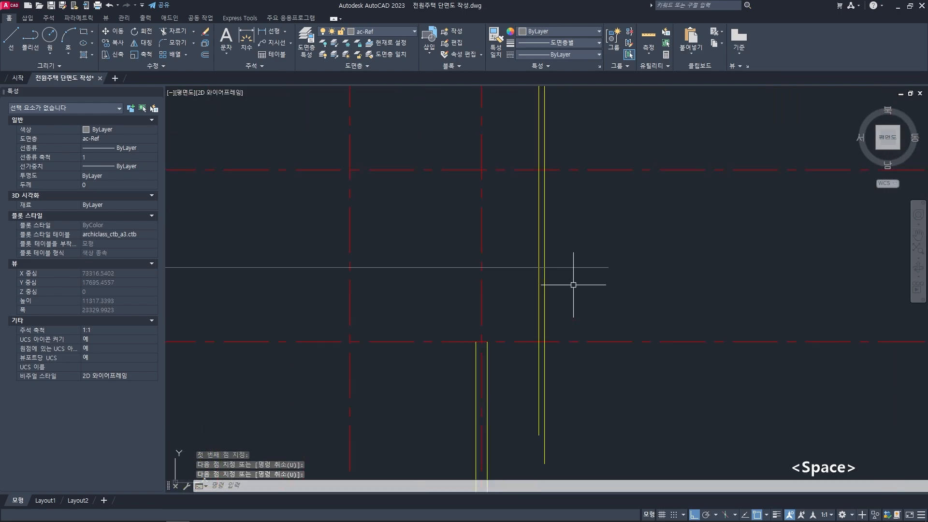
pyautogui.scroll(2, 573, 285)
pyautogui.write('f')
pyautogui.press('space')
pyautogui.click(511, 245)
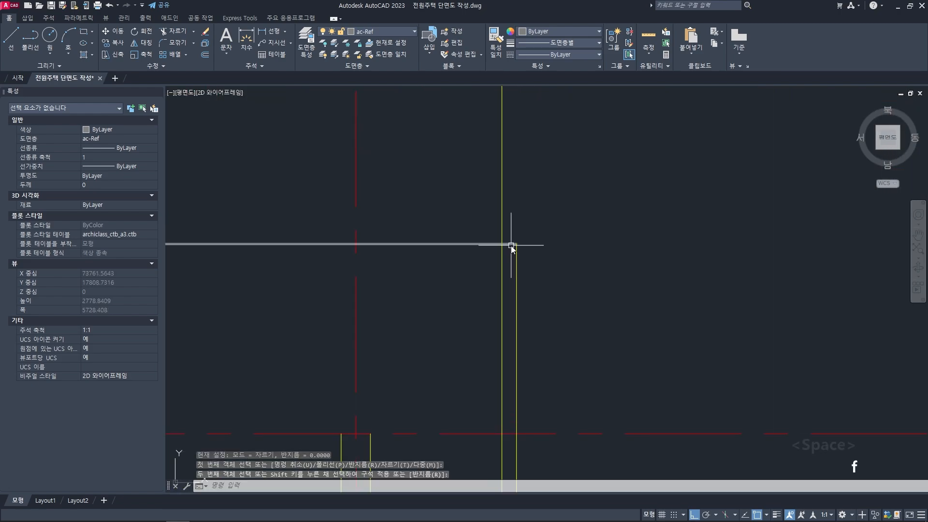
pyautogui.click(503, 253)
# - Match the 옥상 1 parapet's top line to the properties of its yellow vertical line
pyautogui.write('ma')
pyautogui.press('space')
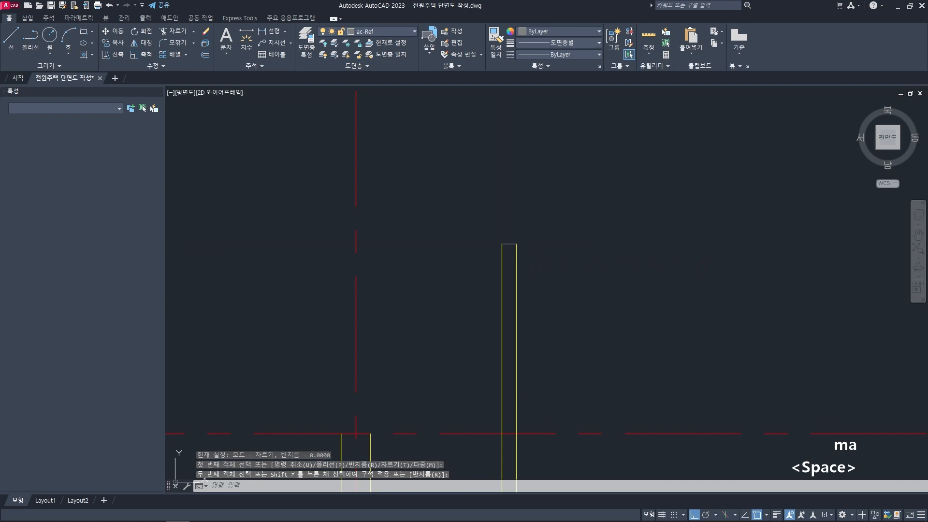
pyautogui.click(516, 268)
pyautogui.click(482, 224)
pyautogui.click(558, 266)
pyautogui.press('space')
pyautogui.press('Escape')
pyautogui.scroll(-3, 558, 267)
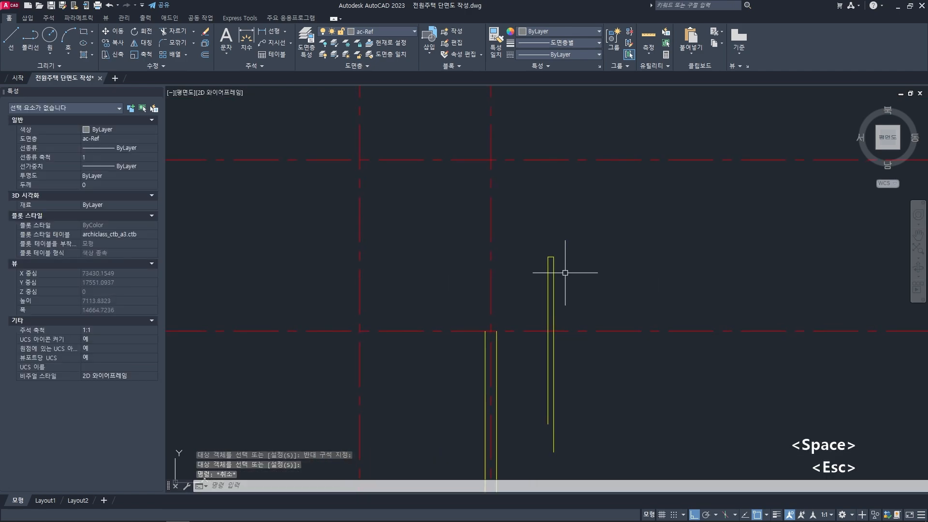
# - Trim the two 옥상 1 parapet lines below the horizontal level line at the top of the adjacent ground-floor wall
pyautogui.press('Escape')
pyautogui.write('tr')
pyautogui.press('space')
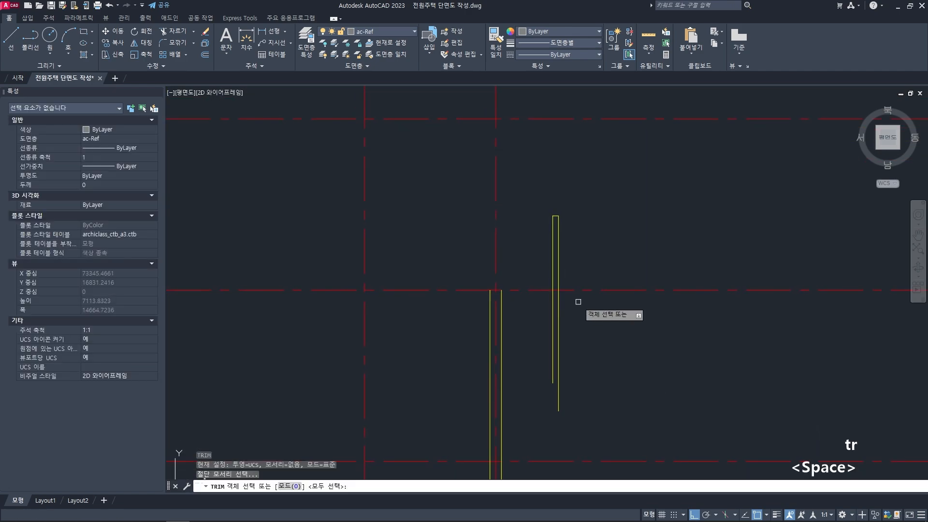
pyautogui.click(569, 290)
pyautogui.press('space')
pyautogui.click(575, 302)
pyautogui.click(537, 336)
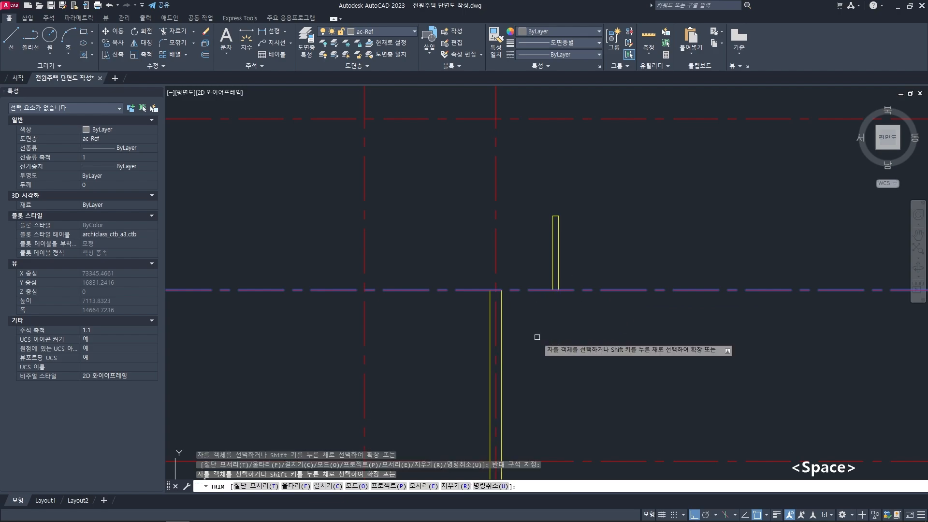
pyautogui.press('space')
pyautogui.press('Escape')
pyautogui.press('Escape')
# - Examine the 2층 평면도 along the section line through 옥상 2, the 화장실 and 옥상 1 to locate the floor slabs
pyautogui.scroll(-5, 462, 292)
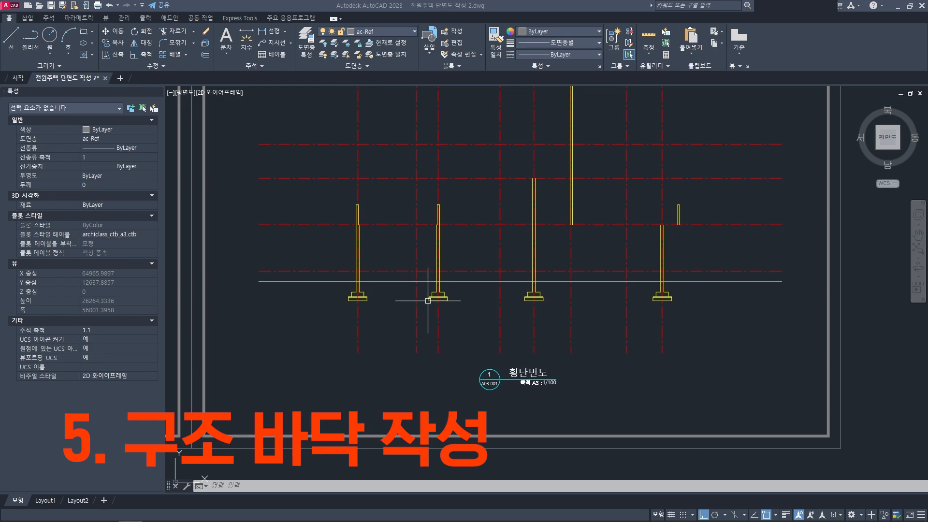
pyautogui.scroll(-2, 430, 270)
pyautogui.scroll(2, 391, 261)
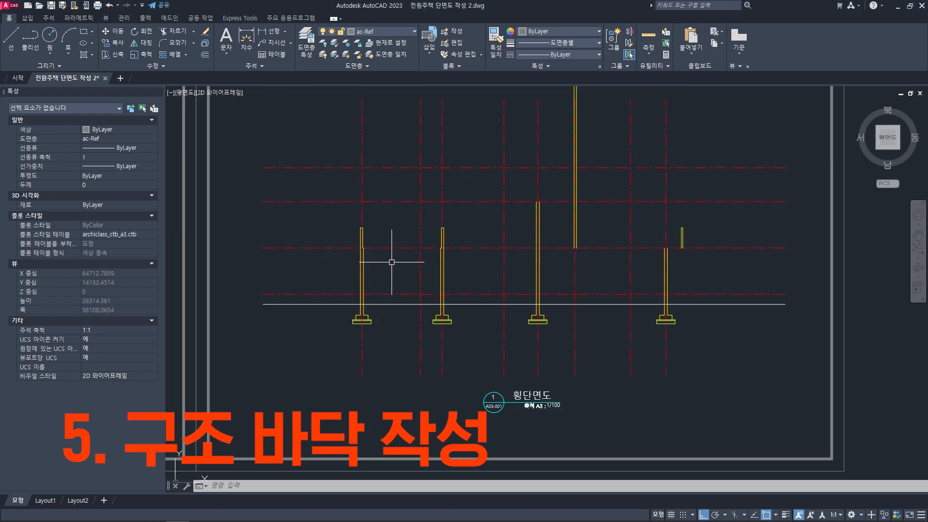
pyautogui.scroll(2, 345, 265)
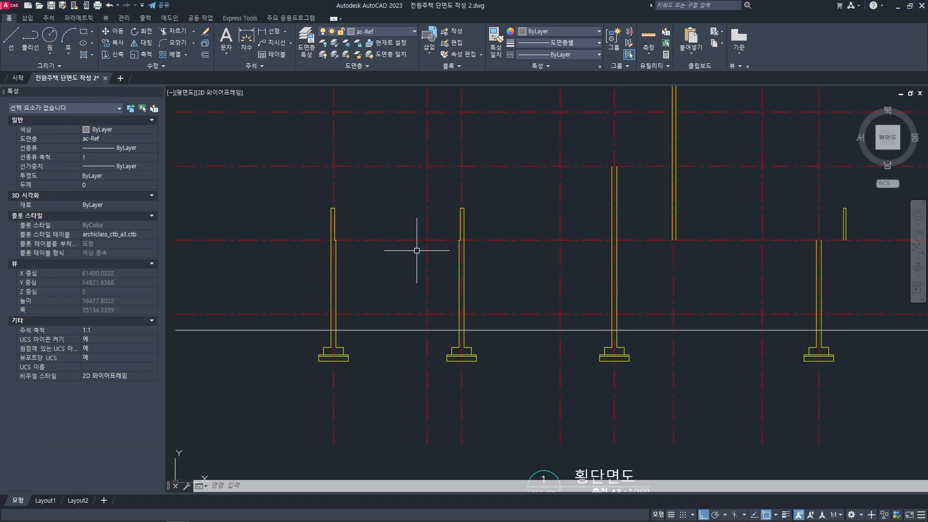
pyautogui.moveTo(416, 250); pyautogui.dragTo(318, 255, button='middle')
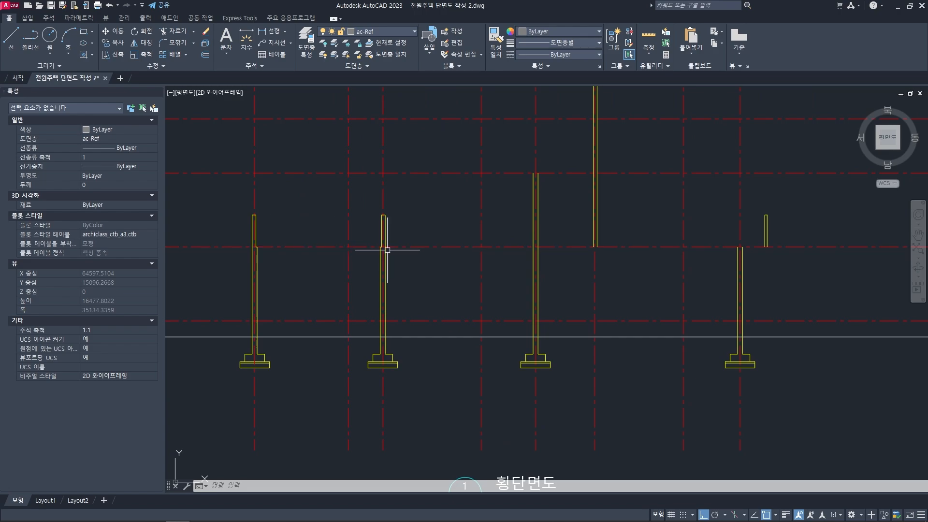
pyautogui.scroll(-8, 468, 247)
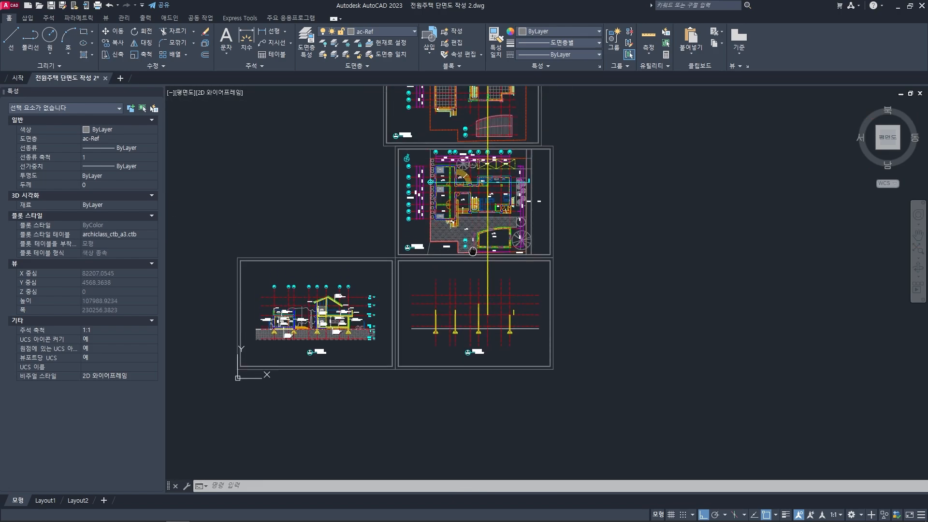
pyautogui.scroll(8, 437, 215)
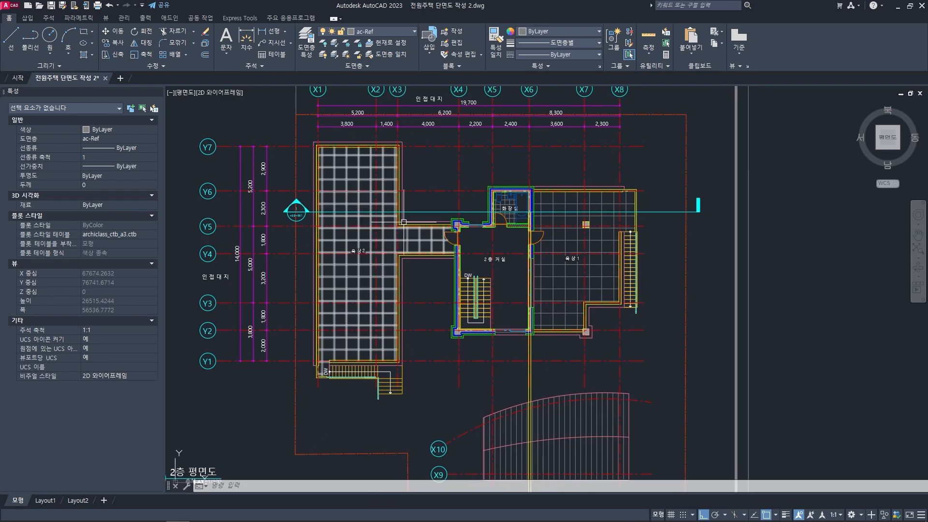
pyautogui.scroll(3, 362, 211)
pyautogui.moveTo(288, 224); pyautogui.dragTo(282, 224, button='middle')
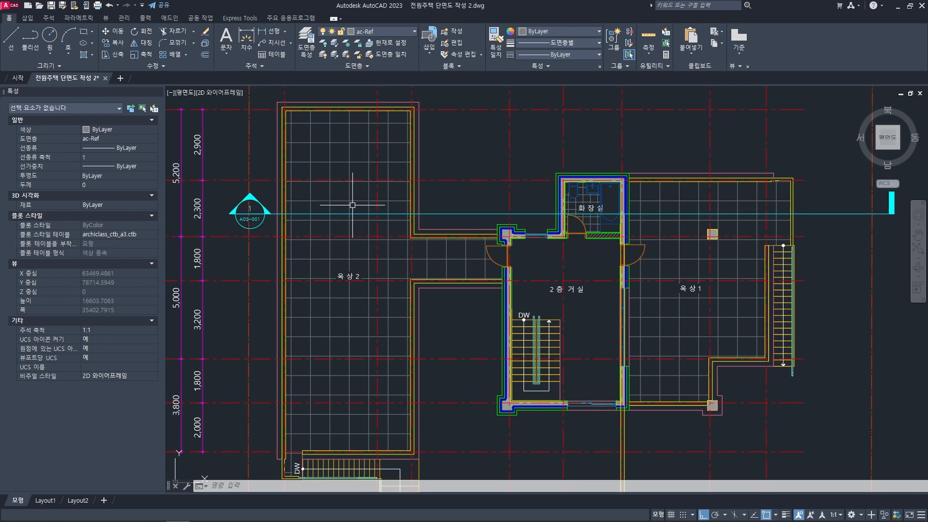
pyautogui.scroll(-5, 489, 358)
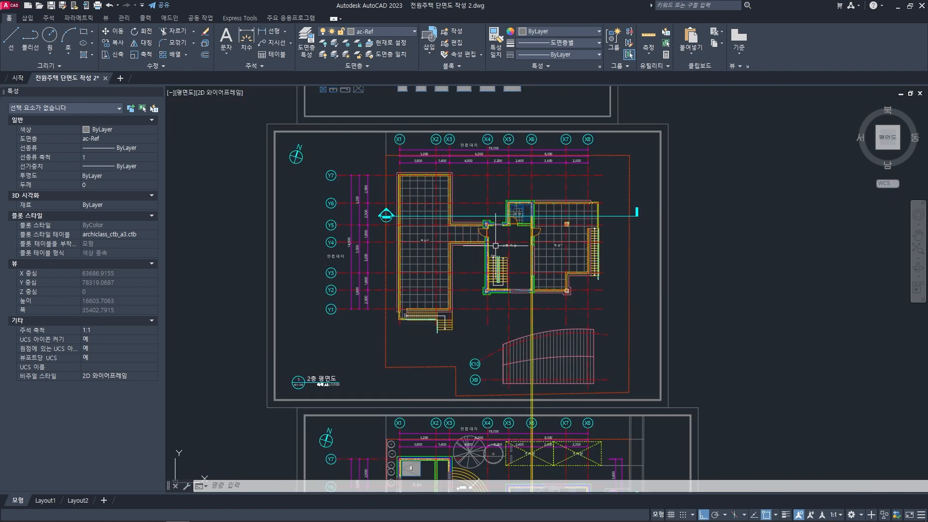
pyautogui.scroll(4, 490, 359)
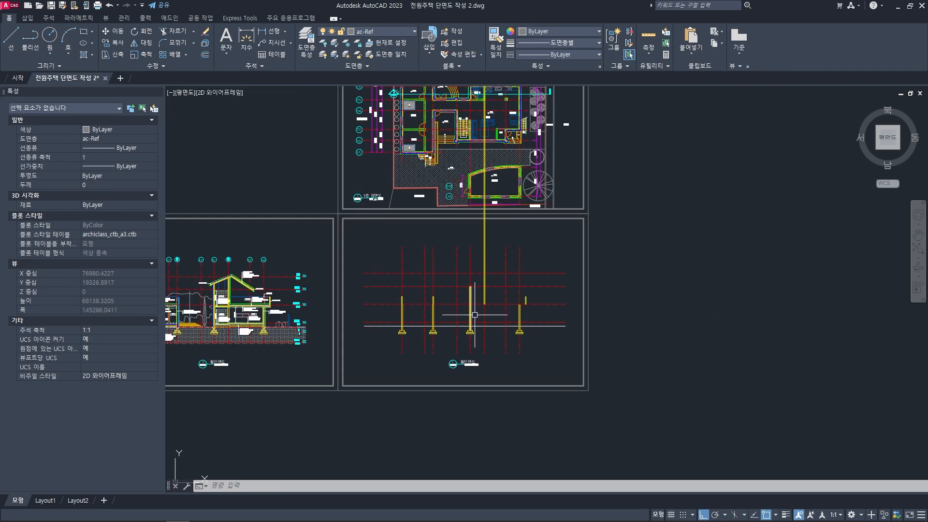
pyautogui.scroll(-2, 455, 264)
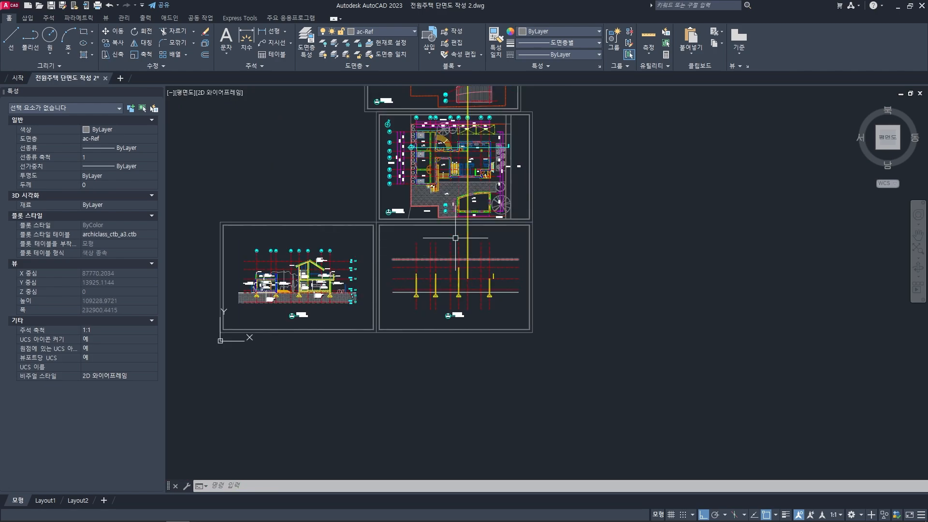
pyautogui.moveTo(456, 235); pyautogui.dragTo(456, 307, button='middle')
pyautogui.moveTo(445, 137); pyautogui.dragTo(436, 247, button='middle')
pyautogui.scroll(2, 440, 251)
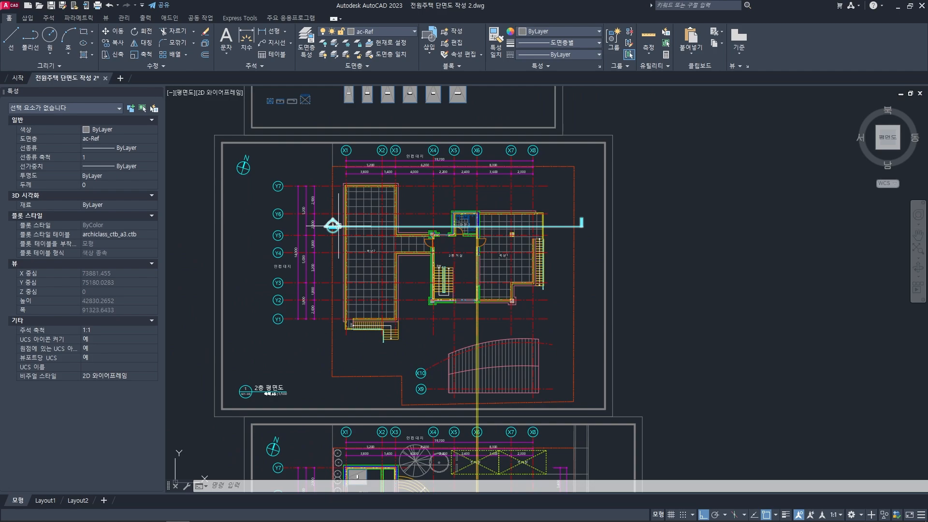
pyautogui.scroll(4, 426, 226)
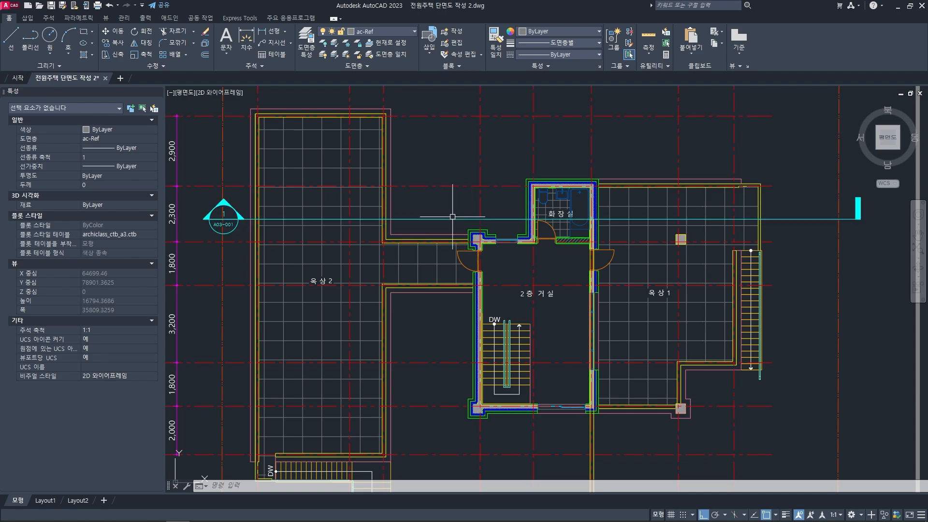
pyautogui.moveTo(495, 218); pyautogui.dragTo(357, 223, button='middle')
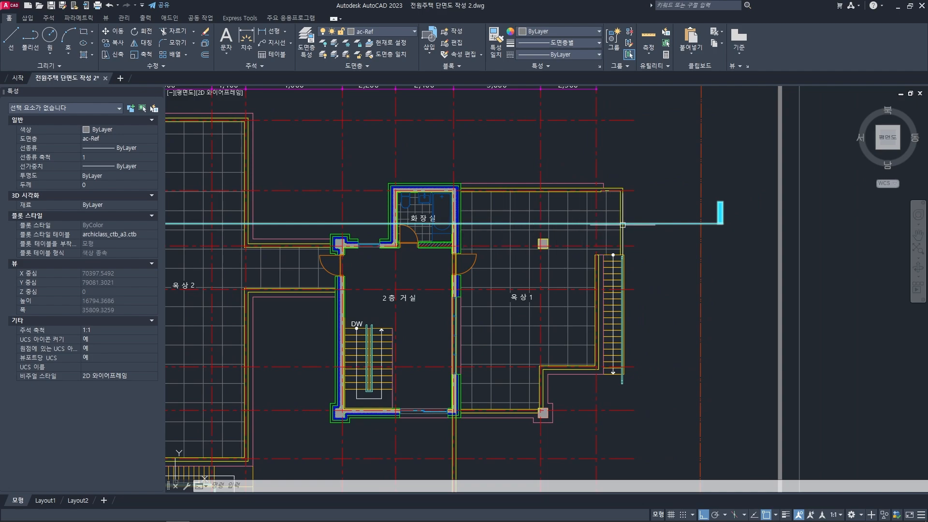
pyautogui.scroll(2, 416, 220)
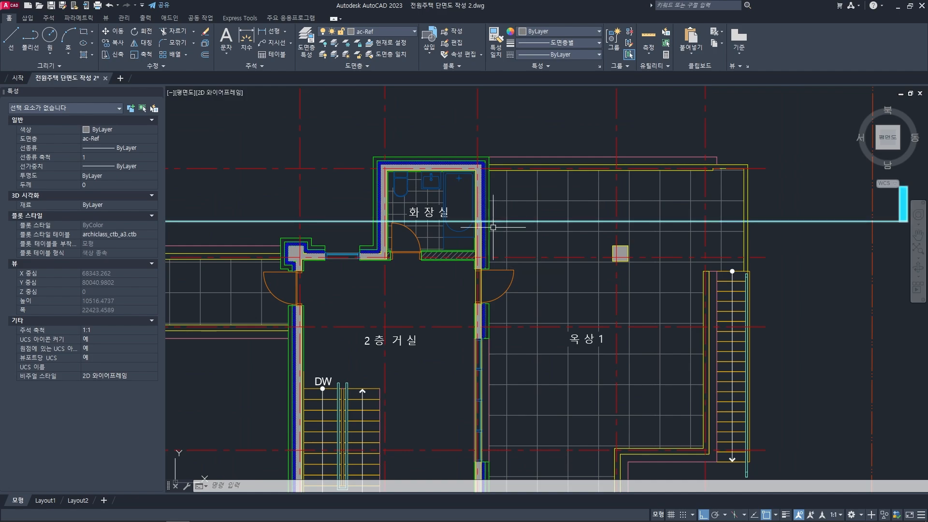
# - Examine the concrete slab outline between the upper 화장실 and 옥상 1 in the finished reference section
pyautogui.scroll(-10, 489, 217)
pyautogui.moveTo(407, 372); pyautogui.dragTo(531, 202, button='middle')
pyautogui.scroll(6, 442, 263)
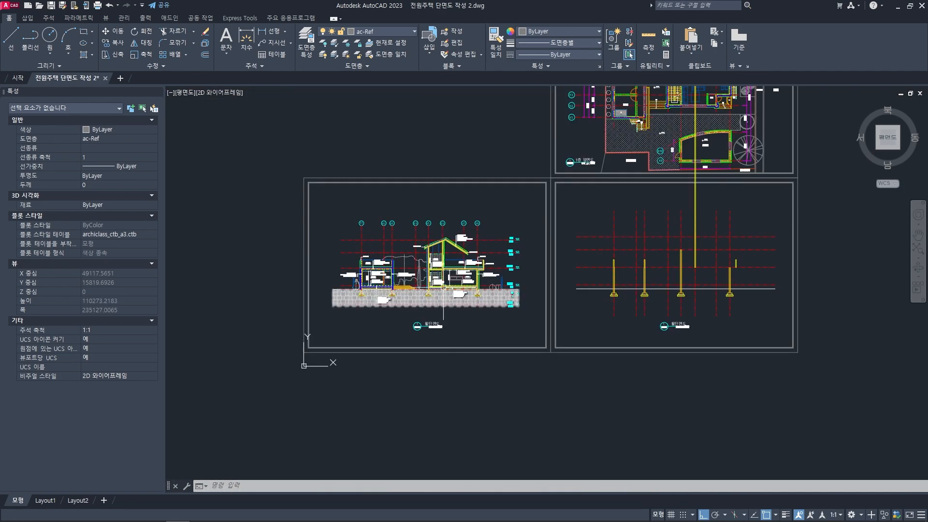
pyautogui.scroll(2, 442, 263)
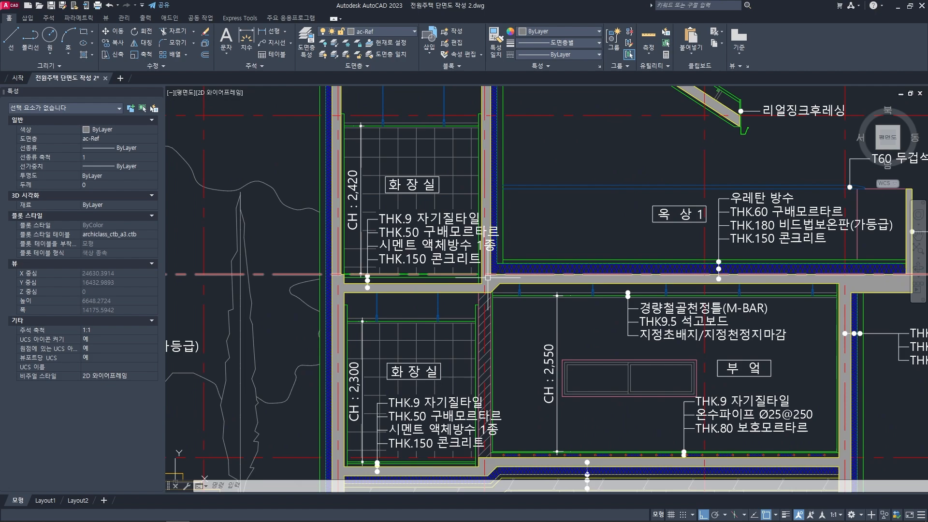
pyautogui.scroll(4, 531, 269)
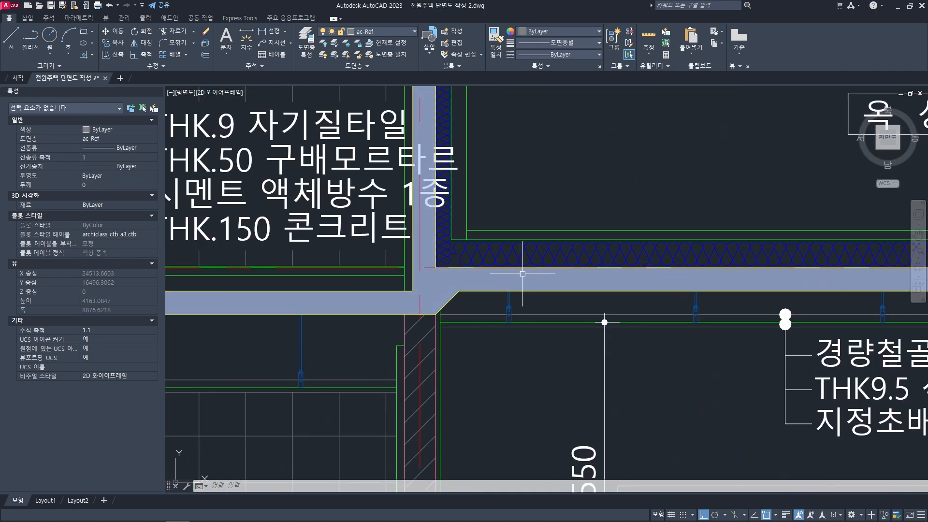
pyautogui.click(528, 268)
pyautogui.scroll(-2, 528, 268)
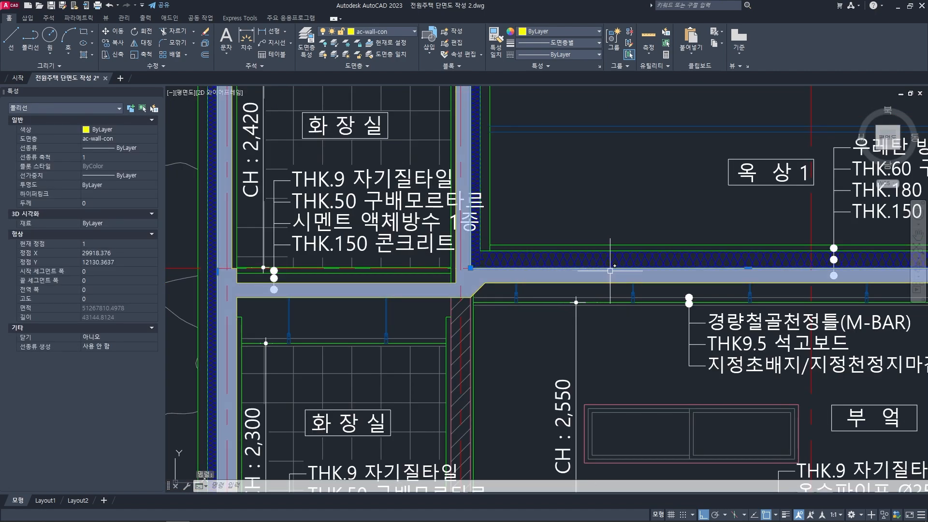
pyautogui.scroll(5, 550, 280)
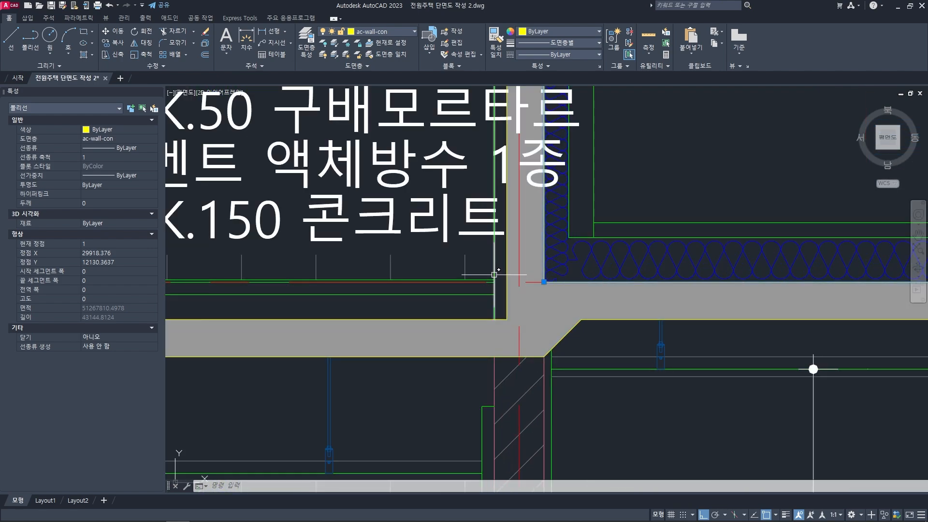
pyautogui.press('Escape')
pyautogui.press('Escape')
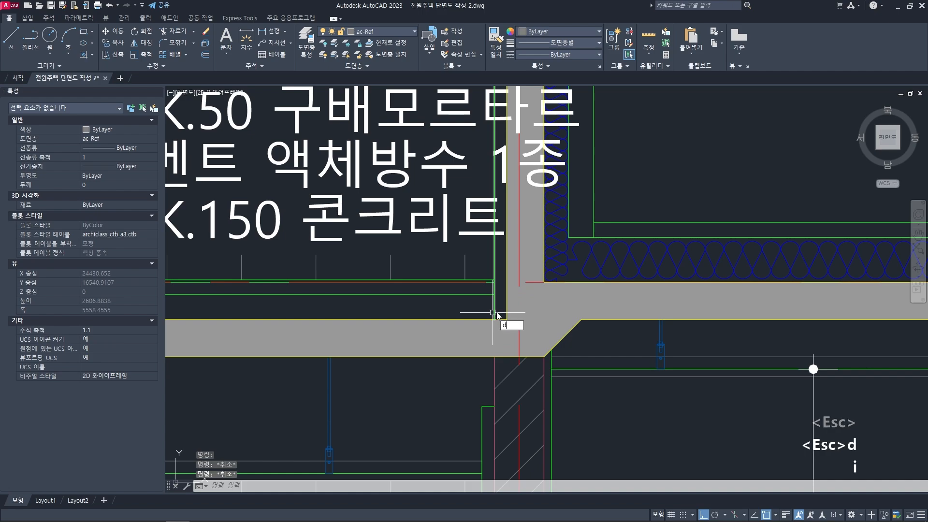
pyautogui.write('i')
pyautogui.press('space')
pyautogui.click(494, 279)
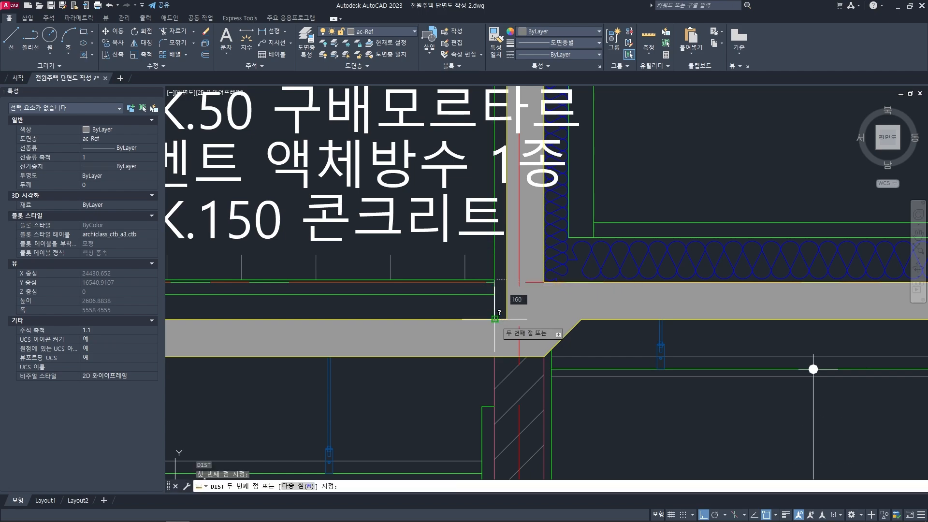
pyautogui.press('Escape')
pyautogui.press('Escape')
# - Measure the vertical distance from the floor level line to the top of the lowered slab in the upper 화장실
pyautogui.scroll(1, 496, 314)
pyautogui.write('di')
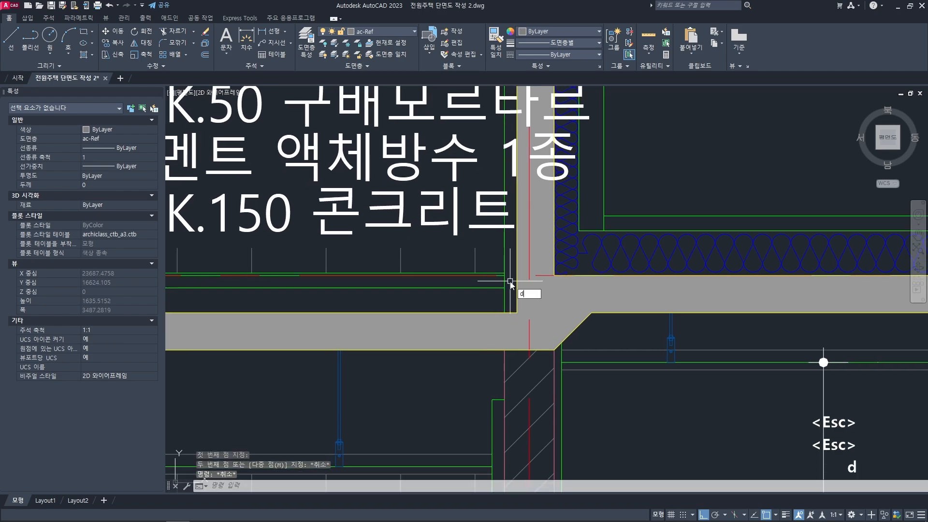
pyautogui.press('space')
pyautogui.scroll(3, 501, 276)
pyautogui.click(500, 267)
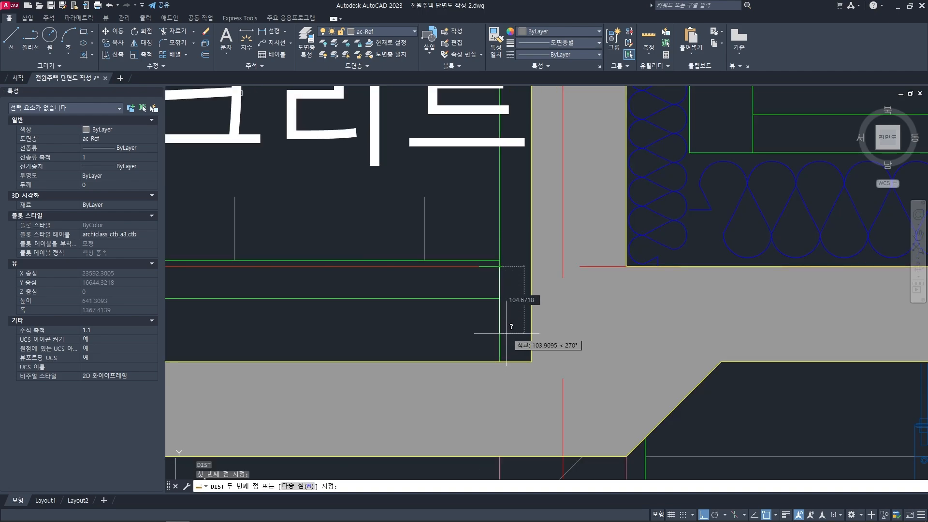
pyautogui.click(499, 360)
pyautogui.scroll(-3, 499, 361)
pyautogui.press('Escape')
pyautogui.press('Escape')
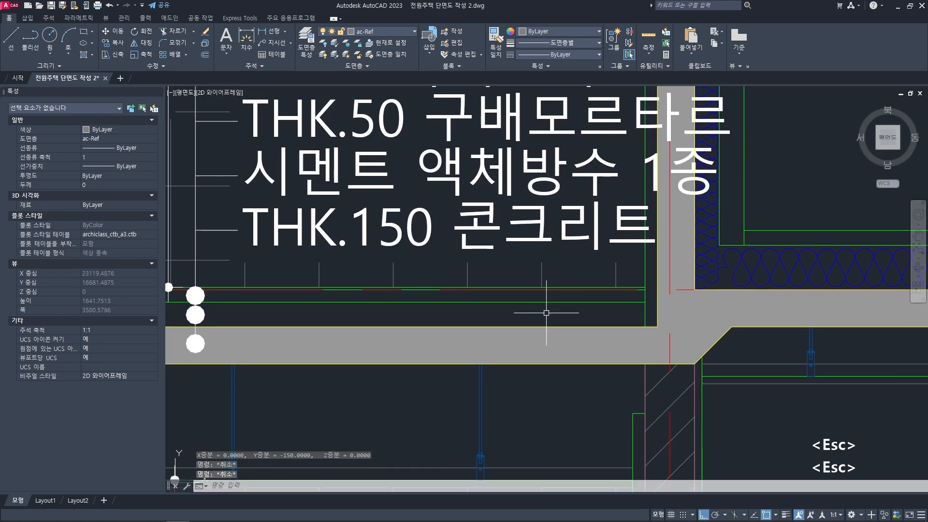
# - Examine the slab's level change and sloped underside where the 화장실 slab meets the 옥상 1 slab
pyautogui.moveTo(633, 291); pyautogui.dragTo(514, 317, button='middle')
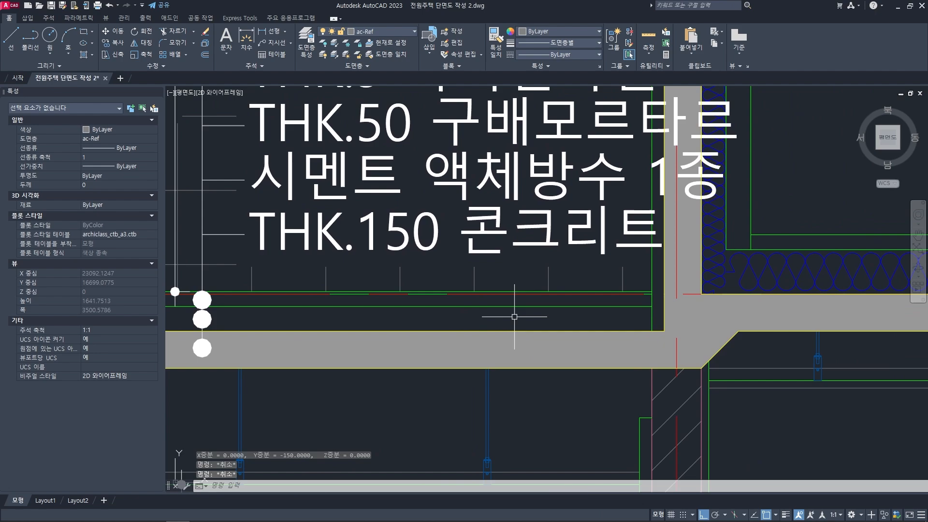
pyautogui.scroll(2, 652, 314)
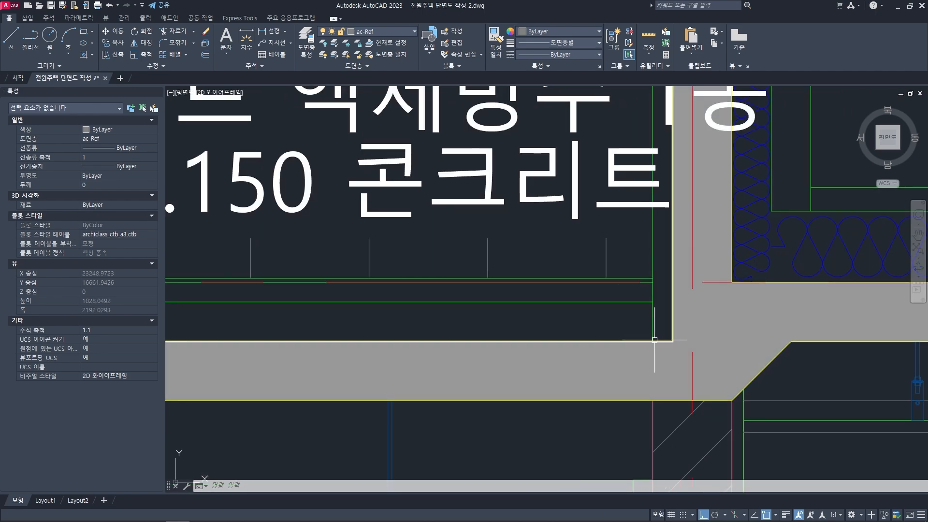
pyautogui.scroll(-5, 650, 316)
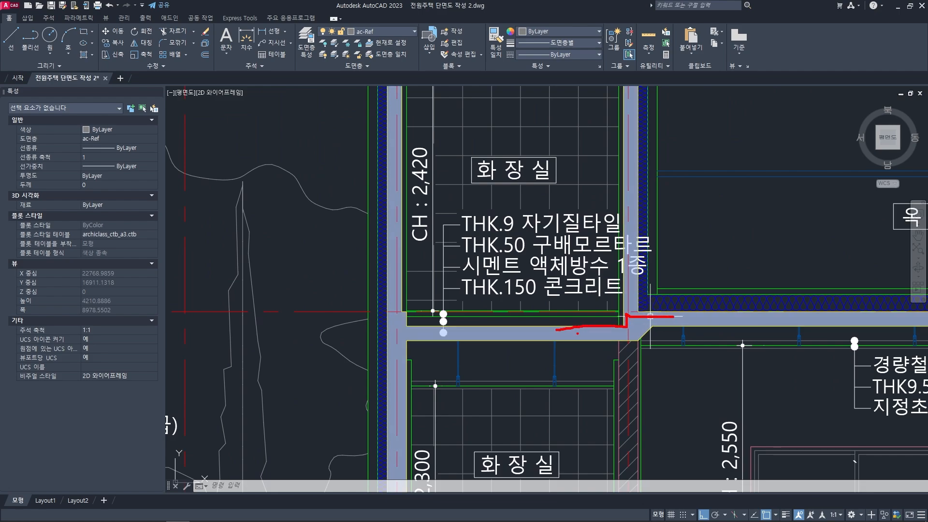
pyautogui.press('Escape')
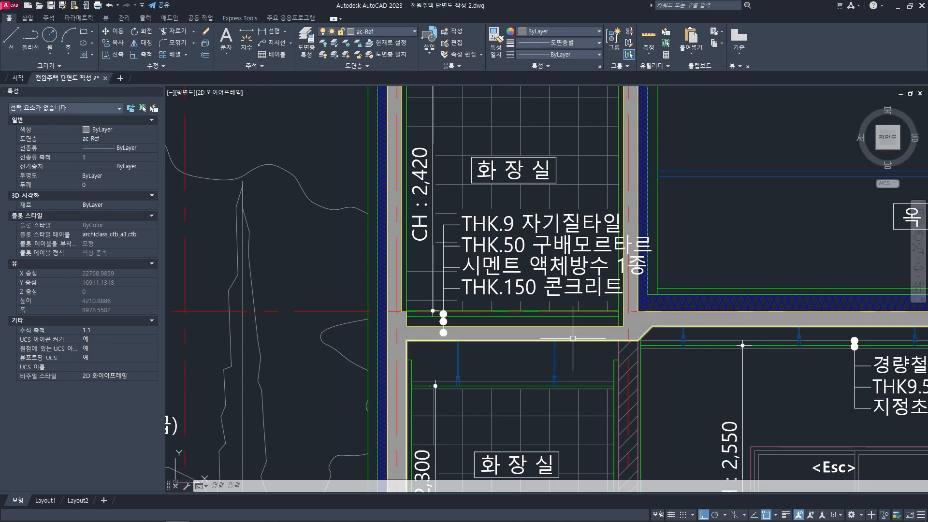
pyautogui.scroll(3, 581, 334)
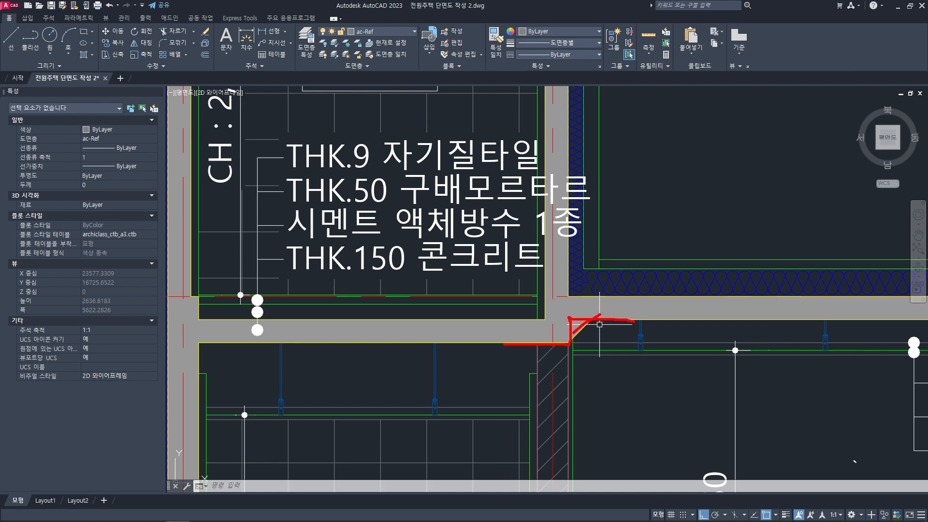
pyautogui.press('Escape')
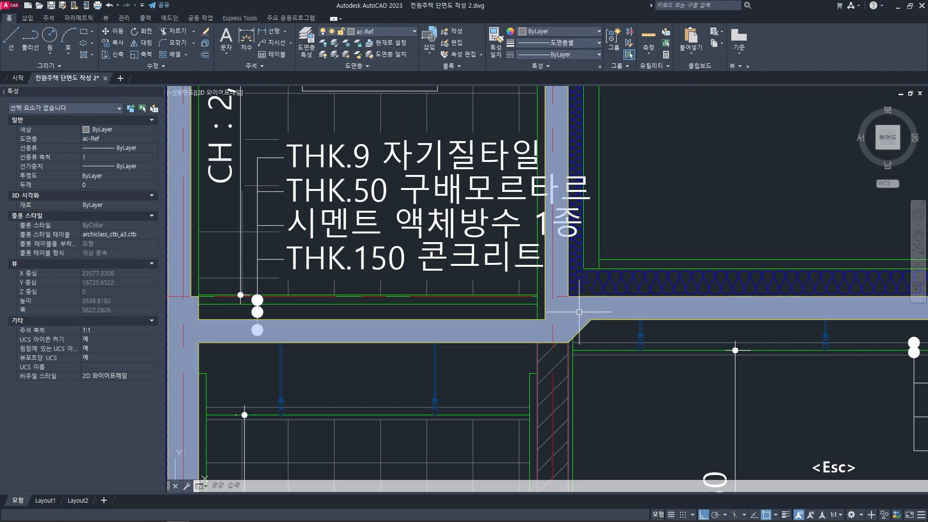
pyautogui.moveTo(600, 309); pyautogui.dragTo(558, 301, button='middle')
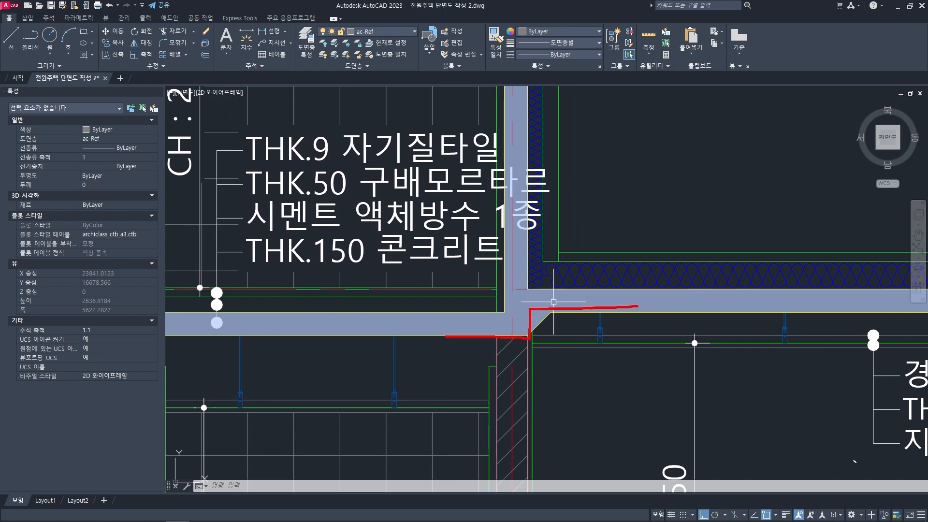
pyautogui.press('Escape')
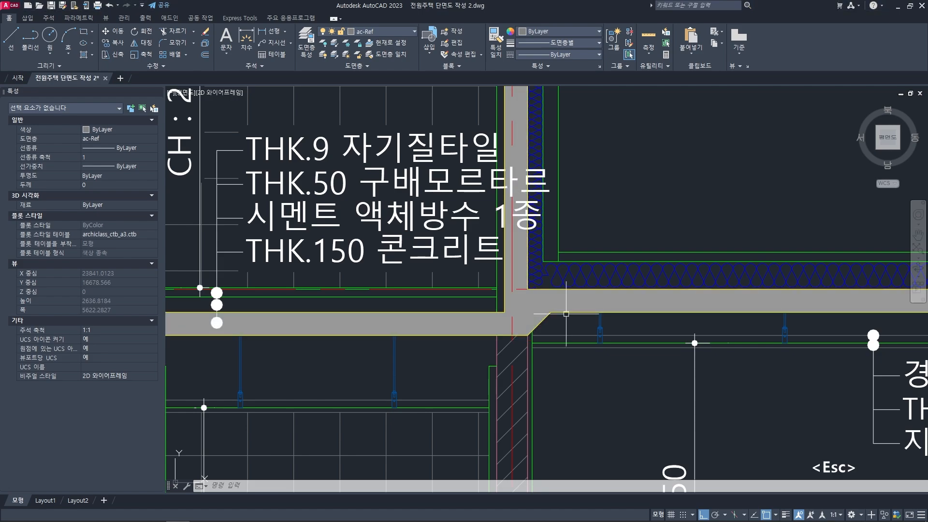
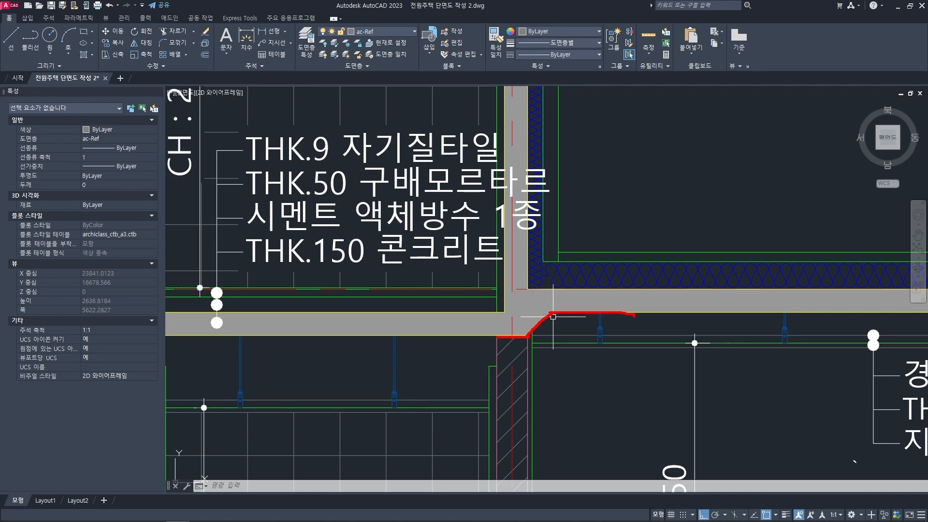
# - Examine the overall layout of the second-floor slabs in the finished reference section
pyautogui.press('Escape')
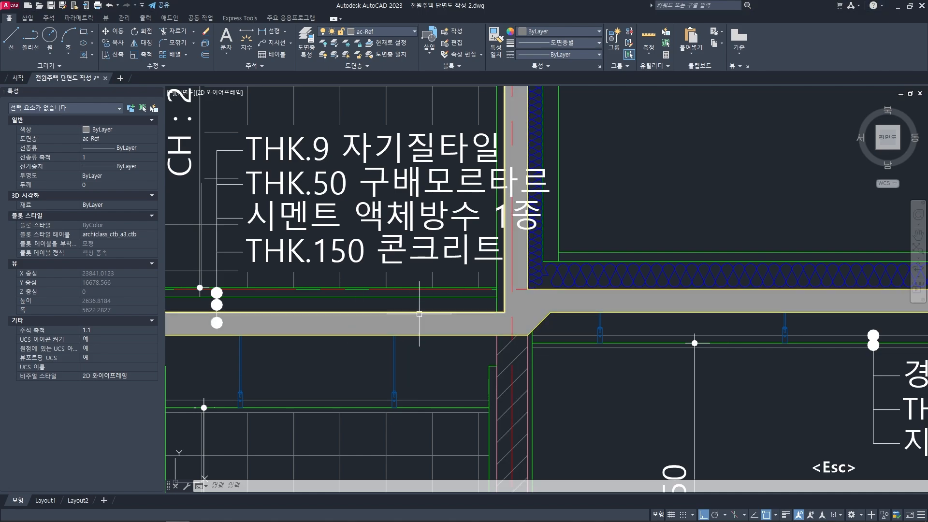
pyautogui.scroll(-2, 478, 312)
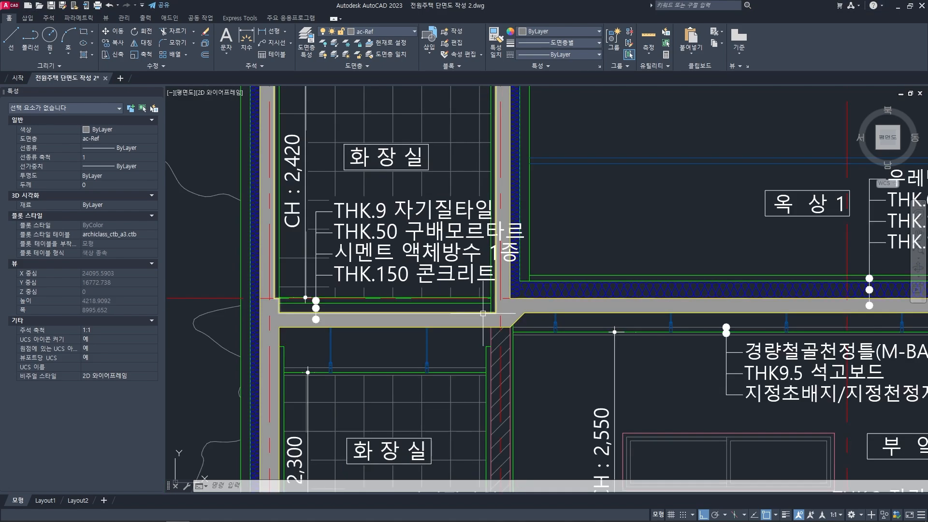
pyautogui.scroll(-6, 472, 313)
pyautogui.moveTo(584, 296); pyautogui.dragTo(463, 321, button='middle')
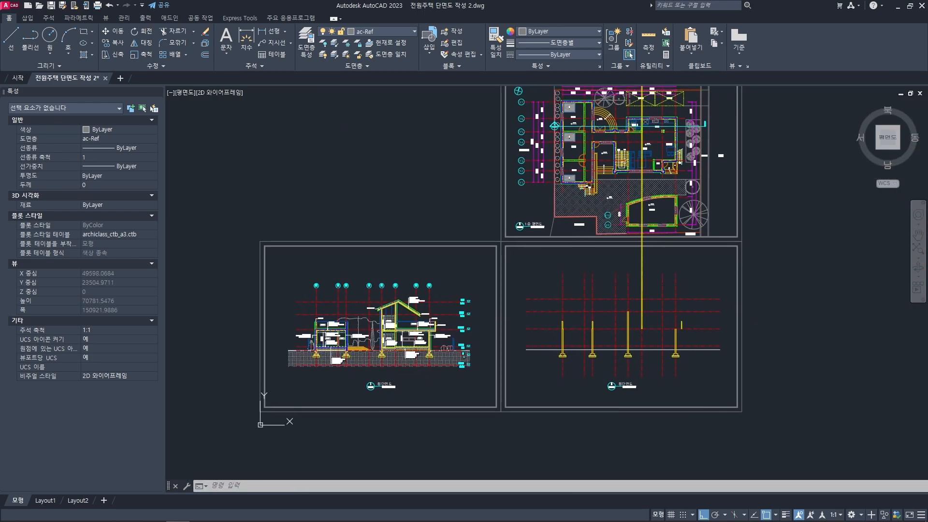
pyautogui.moveTo(592, 232)
pyautogui.mouseDown(button='middle')
pyautogui.moveTo(509, 304)
pyautogui.moveTo(508, 335)
pyautogui.mouseUp(button='middle')
pyautogui.scroll(2, 496, 203)
pyautogui.scroll(-1, 496, 202)
pyautogui.moveTo(490, 159)
pyautogui.mouseDown(button='middle')
pyautogui.moveTo(455, 355)
pyautogui.moveTo(620, 212)
pyautogui.mouseUp(button='middle')
pyautogui.moveTo(435, 357); pyautogui.dragTo(569, 212, button='middle')
pyautogui.moveTo(472, 343); pyautogui.dragTo(521, 205, button='middle')
pyautogui.scroll(3, 531, 356)
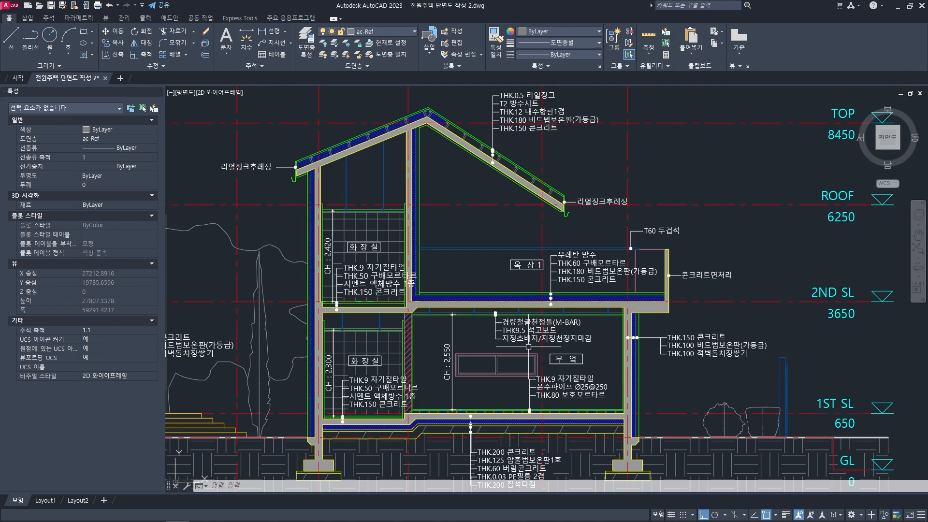
# - Measure the 옥상 1 slab's thickness beside its sloped underside in the reference section
pyautogui.scroll(2, 445, 329)
pyautogui.moveTo(371, 317); pyautogui.dragTo(491, 323, button='middle')
pyautogui.scroll(1, 483, 274)
pyautogui.moveTo(484, 276); pyautogui.dragTo(477, 282, button='middle')
pyautogui.write('di')
pyautogui.press('space')
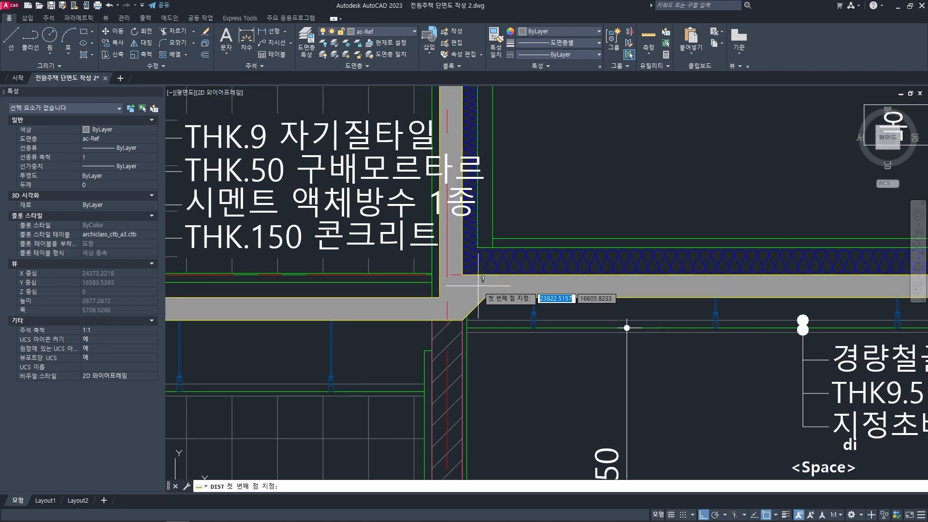
pyautogui.scroll(1, 476, 285)
pyautogui.click(488, 303)
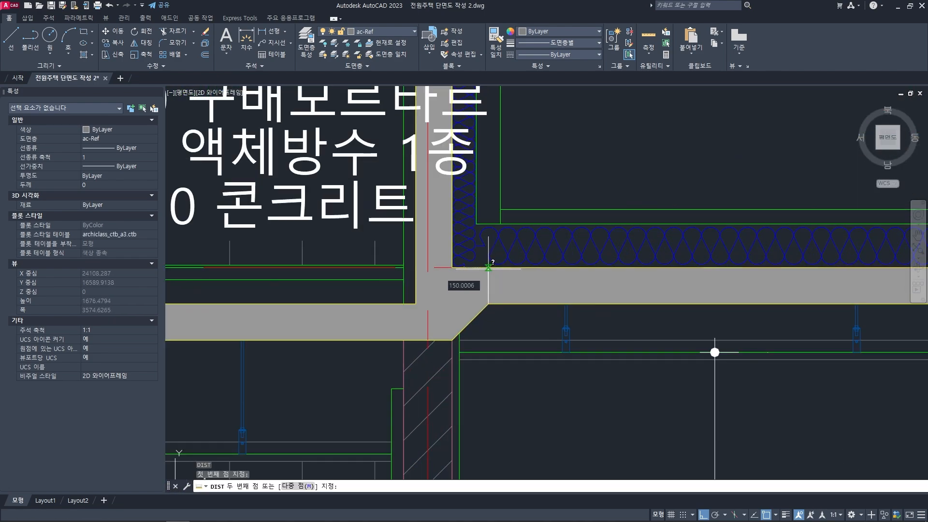
pyautogui.press('Escape')
# - Offset the second-floor level line 150 downward in the unfinished section to form the slab underside
pyautogui.scroll(-6, 536, 289)
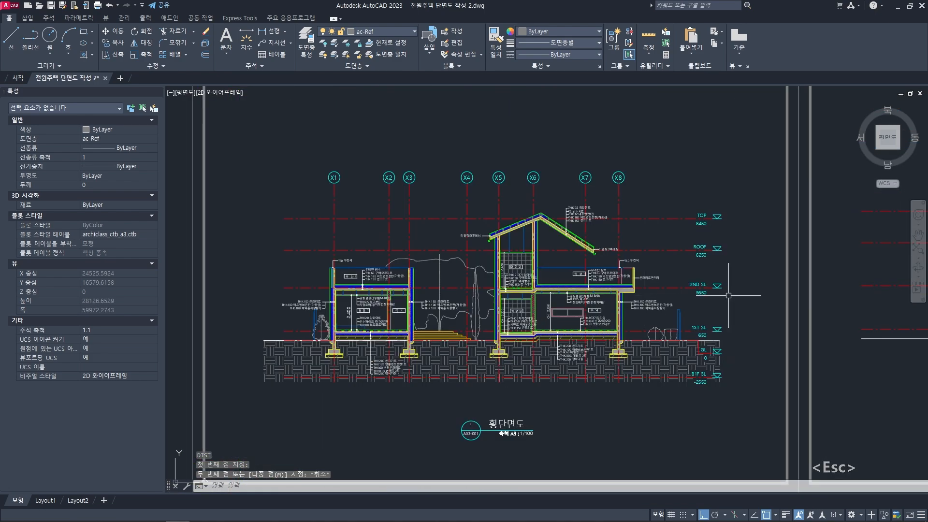
pyautogui.moveTo(907, 292); pyautogui.dragTo(515, 306, button='middle')
pyautogui.scroll(2, 642, 285)
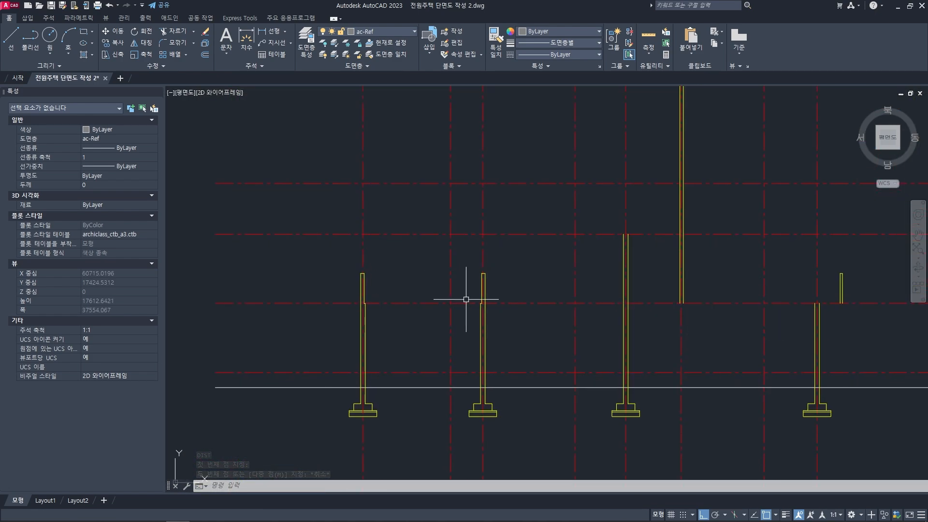
pyautogui.scroll(2, 406, 302)
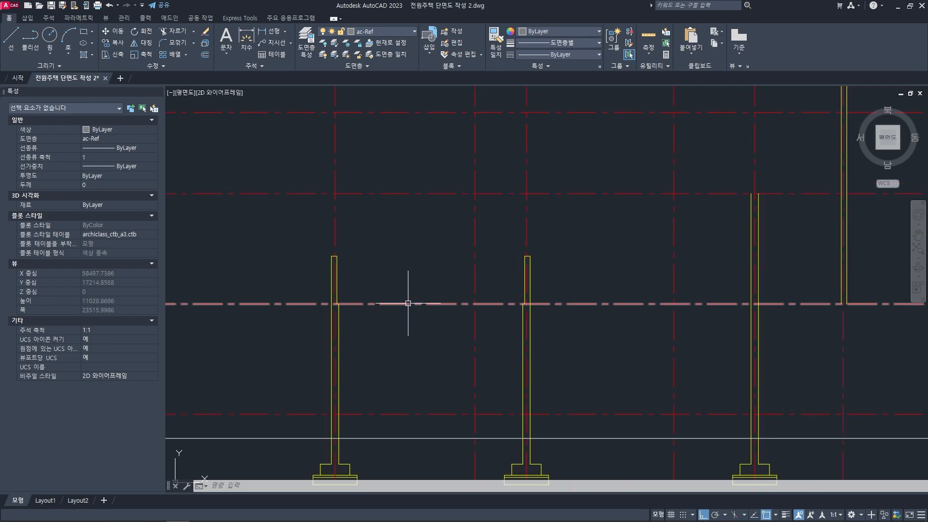
pyautogui.write('o')
pyautogui.press('space')
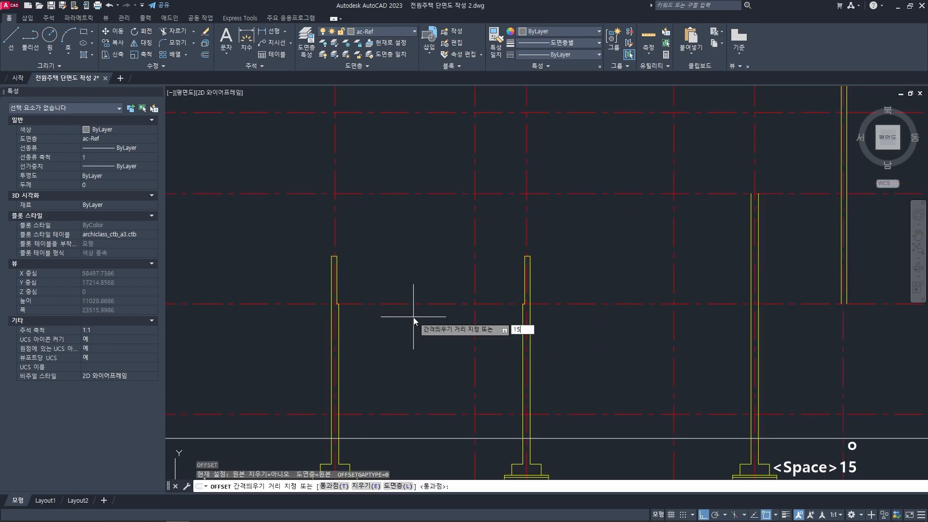
pyautogui.write('150')
pyautogui.press('space')
pyautogui.click(416, 303)
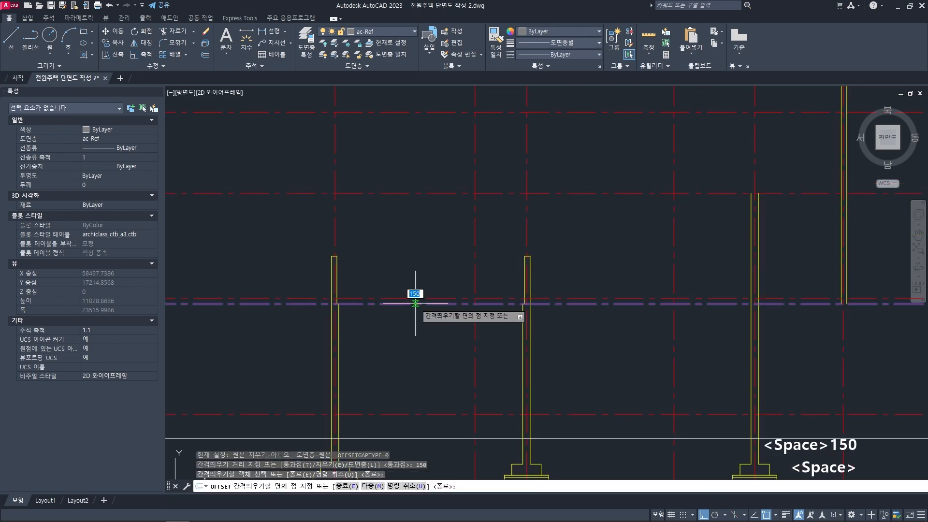
pyautogui.click(422, 330)
pyautogui.press('space')
pyautogui.moveTo(423, 331); pyautogui.dragTo(369, 303, button='middle')
pyautogui.press('Escape')
pyautogui.press('Escape')
# - Assign the new slab underside line to the ac-floor-con layer
pyautogui.click(355, 292)
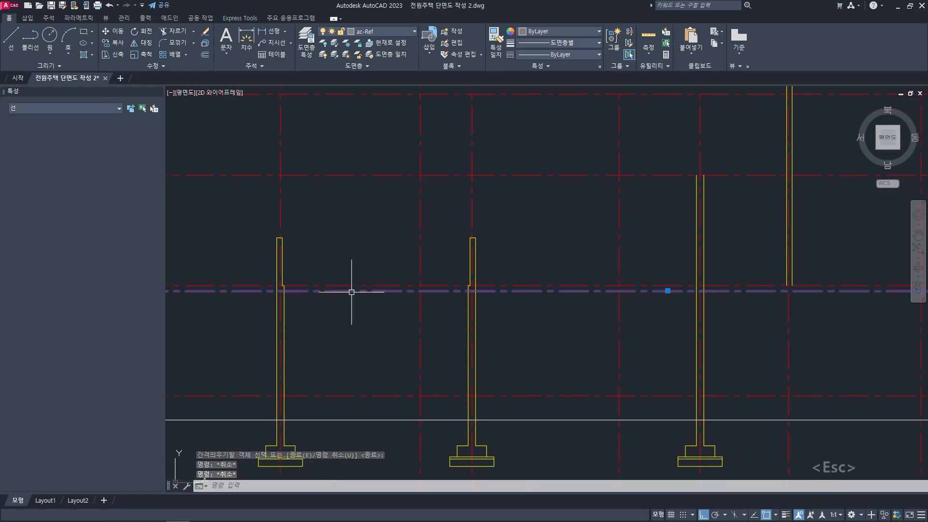
pyautogui.click(381, 32)
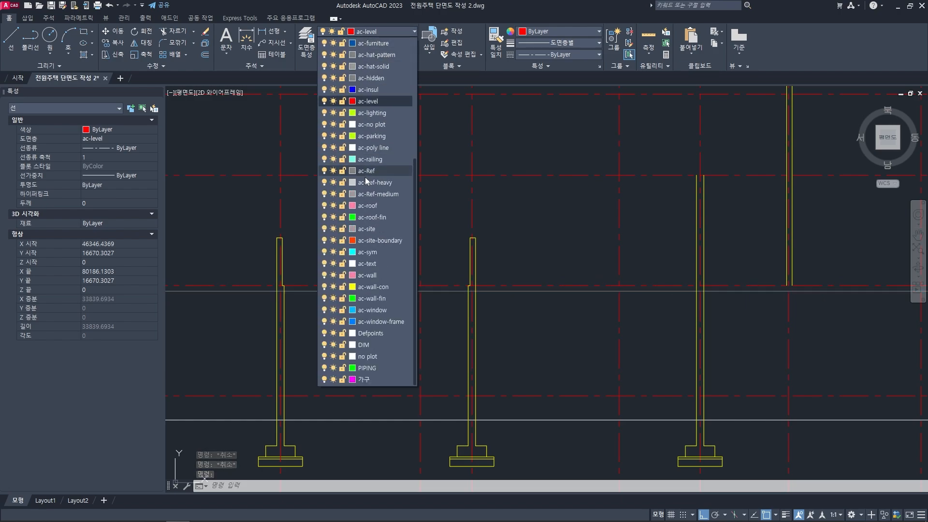
pyautogui.scroll(5, 367, 203)
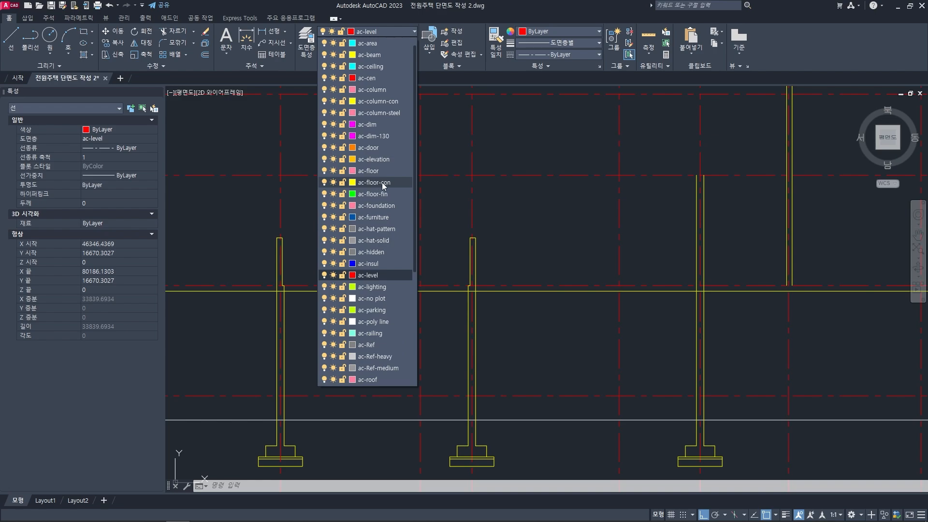
pyautogui.press('Escape')
pyautogui.moveTo(360, 269)
pyautogui.mouseDown(button='middle')
pyautogui.moveTo(404, 263)
pyautogui.moveTo(375, 279)
pyautogui.moveTo(413, 277)
pyautogui.moveTo(396, 280)
pyautogui.mouseUp(button='middle')
pyautogui.press('Escape')
# - Trim the slab underside line outside the leftmost wall, using the wall's inner face as the cutting edge
pyautogui.scroll(-1, 450, 273)
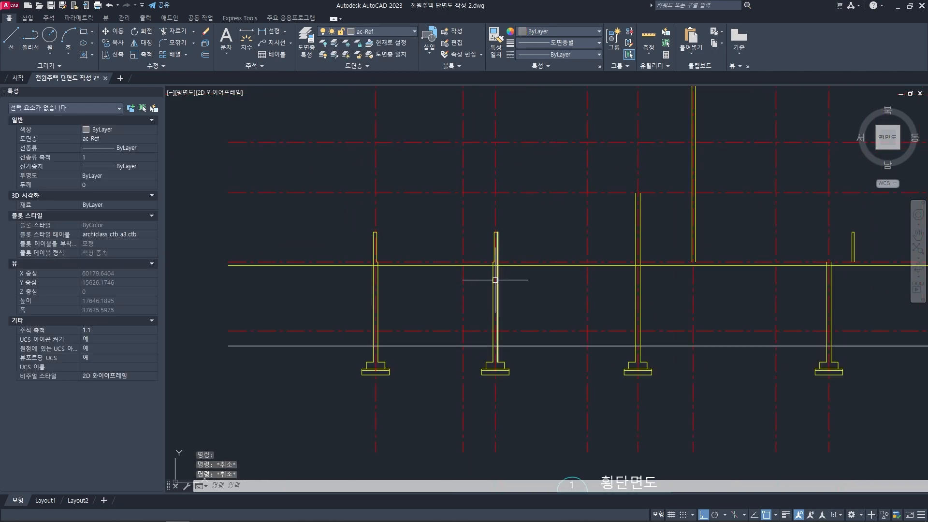
pyautogui.moveTo(491, 278); pyautogui.dragTo(403, 277, button='middle')
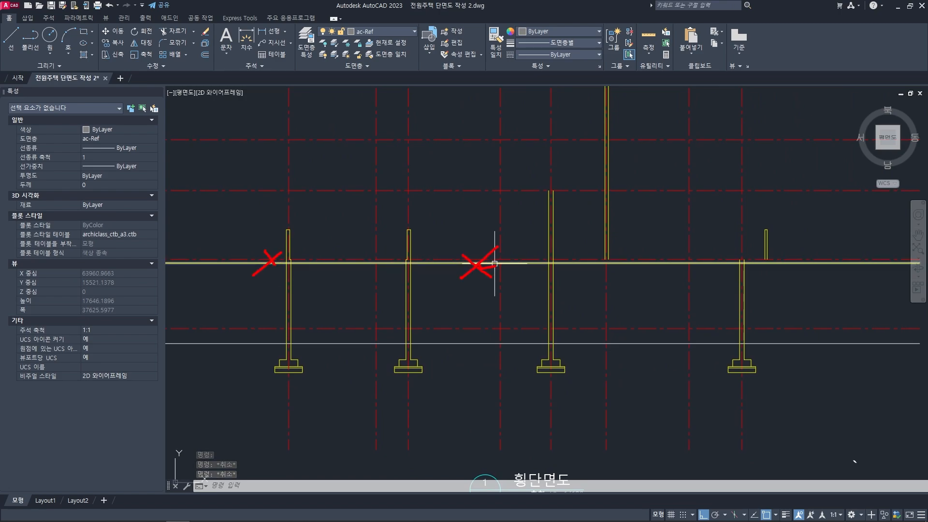
pyautogui.press('Escape')
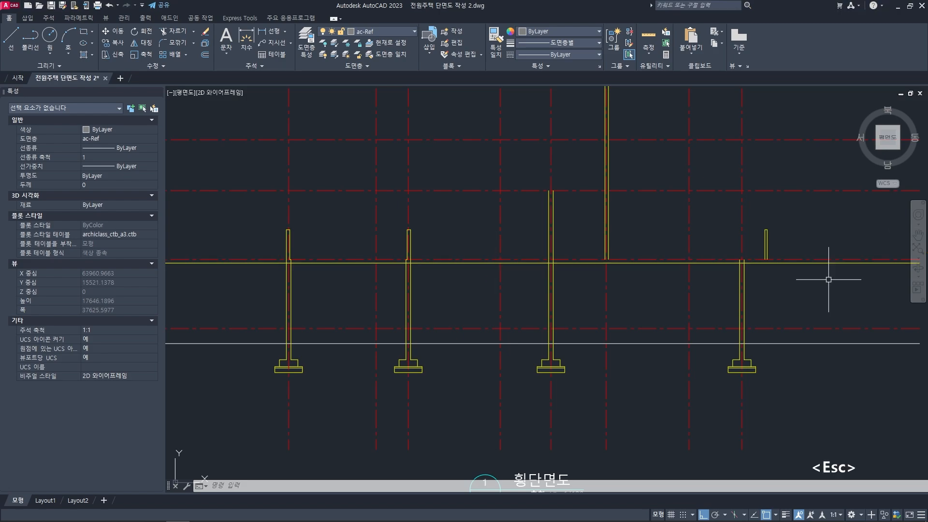
pyautogui.scroll(2, 332, 296)
pyautogui.write('tr')
pyautogui.press('space')
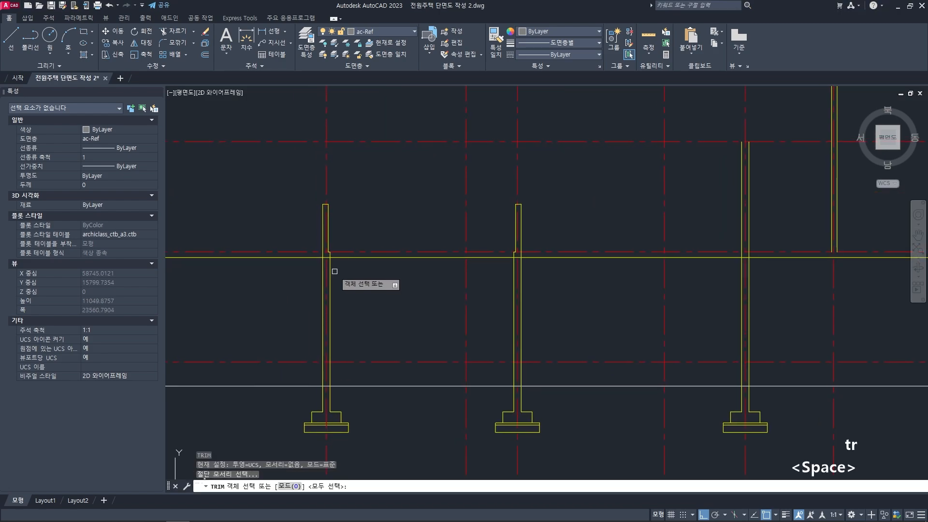
pyautogui.scroll(2, 338, 271)
pyautogui.click(331, 265)
pyautogui.press('space')
pyautogui.click(273, 252)
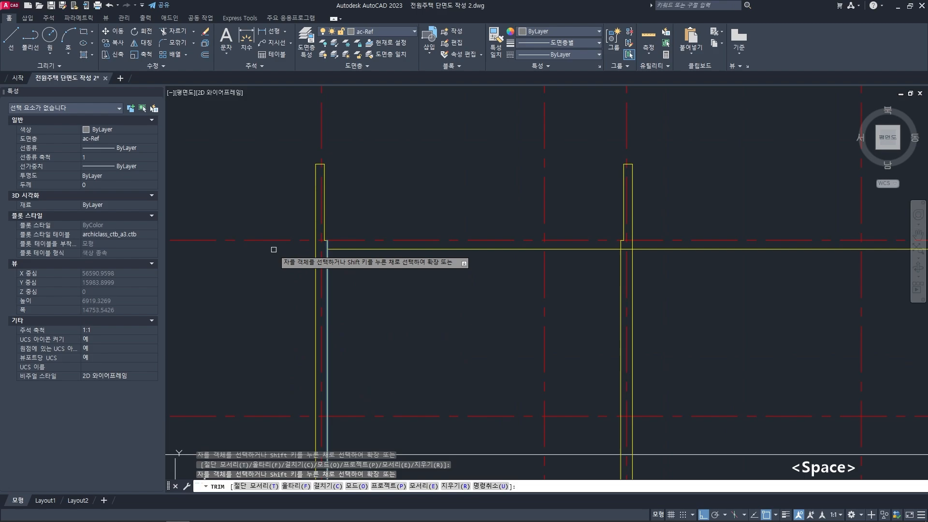
pyautogui.scroll(-4, 489, 282)
pyautogui.press('space')
# - Trim the slab underside line between the two buildings, from the second wall's inner face to the third wall's inner face
pyautogui.scroll(2, 453, 285)
pyautogui.write('tr')
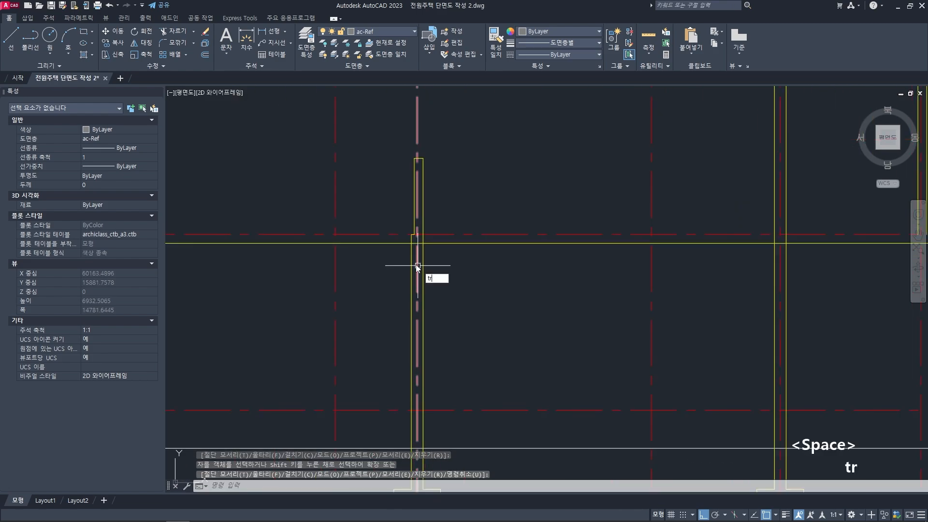
pyautogui.press('space')
pyautogui.click(411, 264)
pyautogui.scroll(-3, 523, 289)
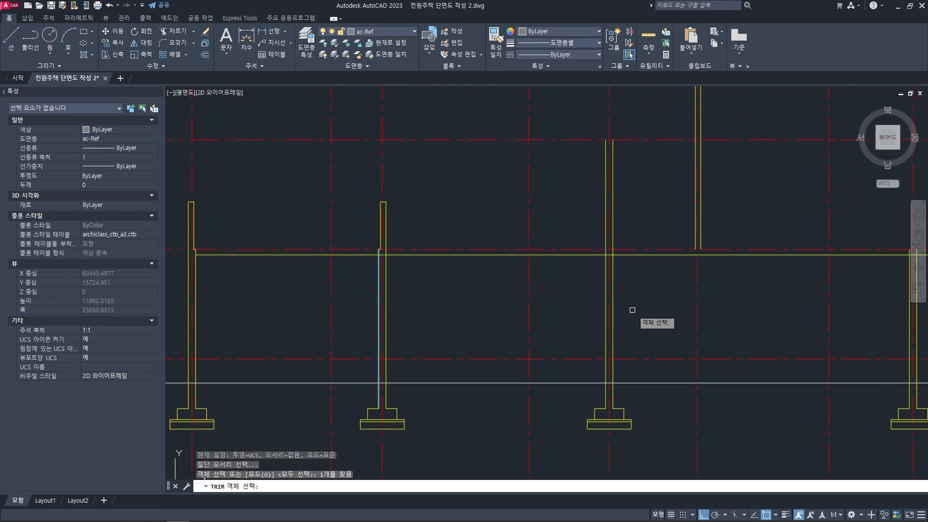
pyautogui.click(612, 288)
pyautogui.moveTo(571, 291); pyautogui.dragTo(575, 301, button='middle')
pyautogui.press('space')
pyautogui.click(553, 264)
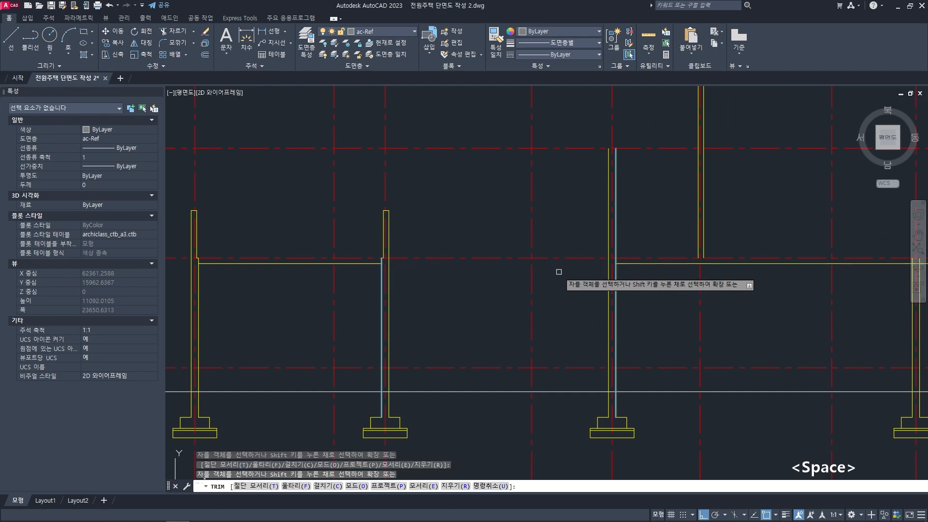
pyautogui.press('space')
pyautogui.moveTo(730, 286)
pyautogui.mouseDown(button='middle')
pyautogui.moveTo(483, 286)
pyautogui.moveTo(606, 299)
pyautogui.mouseUp(button='middle')
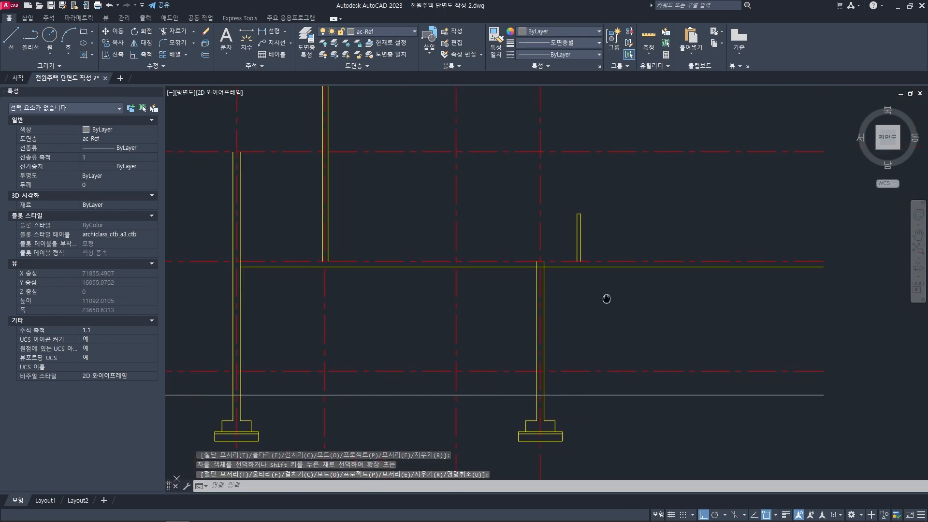
pyautogui.write('tr')
pyautogui.press('Escape')
pyautogui.press('Escape')
# - Join the slab underside to the outer face of the far-right parapet in a sharp corner with a zero-radius Fillet
pyautogui.scroll(2, 588, 266)
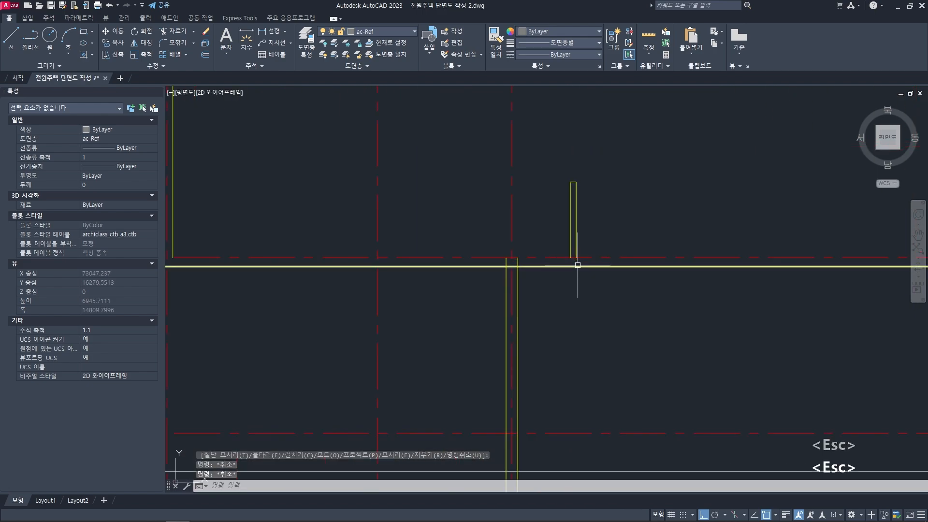
pyautogui.moveTo(576, 268); pyautogui.dragTo(566, 283, button='middle')
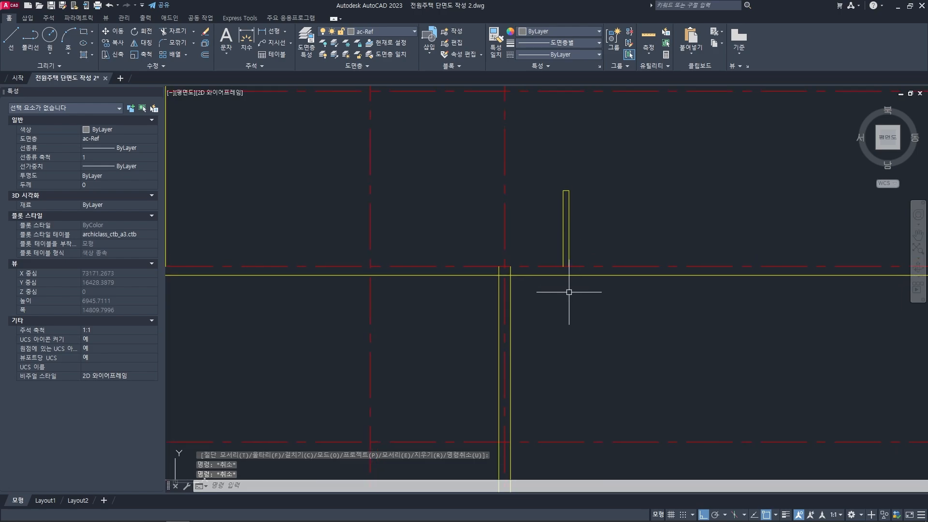
pyautogui.write('f')
pyautogui.press('space')
pyautogui.scroll(2, 568, 278)
pyautogui.click(568, 245)
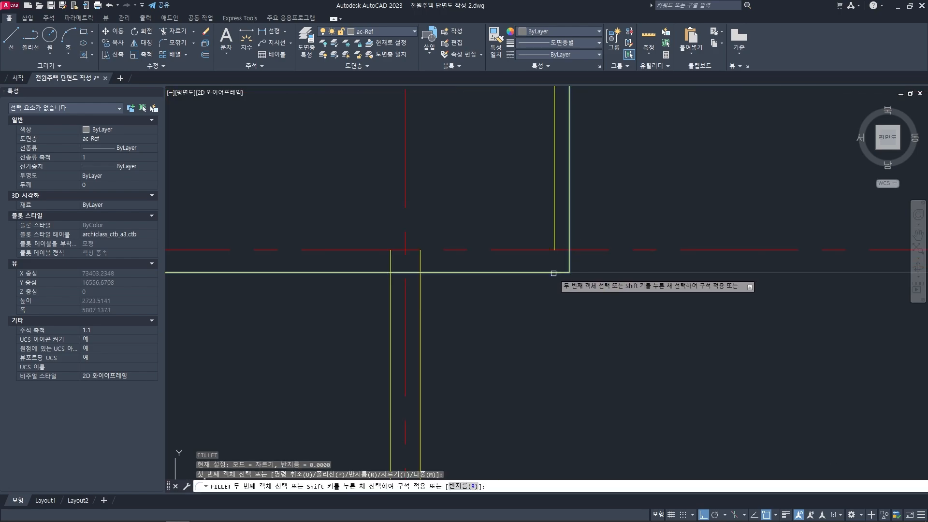
pyautogui.click(553, 273)
pyautogui.scroll(-3, 549, 295)
pyautogui.moveTo(508, 333); pyautogui.dragTo(563, 300, button='middle')
pyautogui.press('Escape')
pyautogui.press('Escape')
pyautogui.scroll(-4, 564, 300)
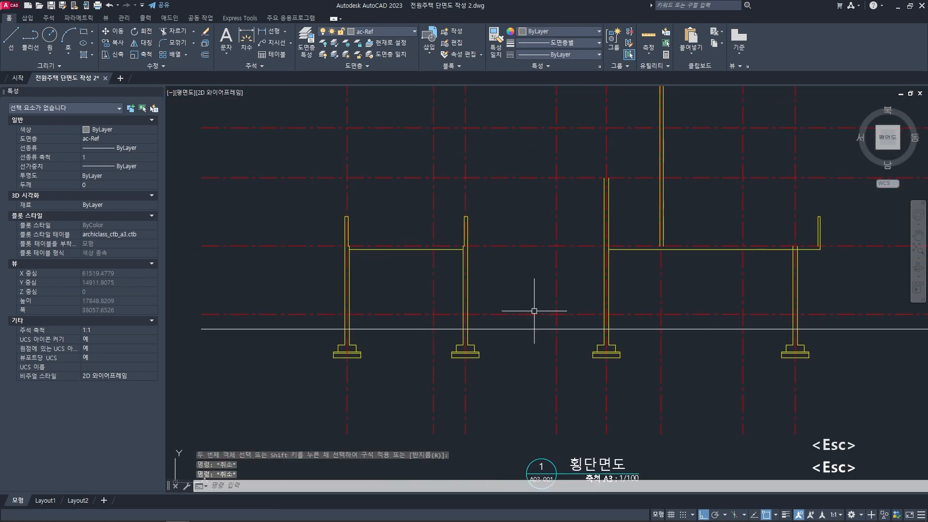
# - Offset the left building's slab underside 150 upward to form the top of the roof slab
pyautogui.scroll(4, 459, 266)
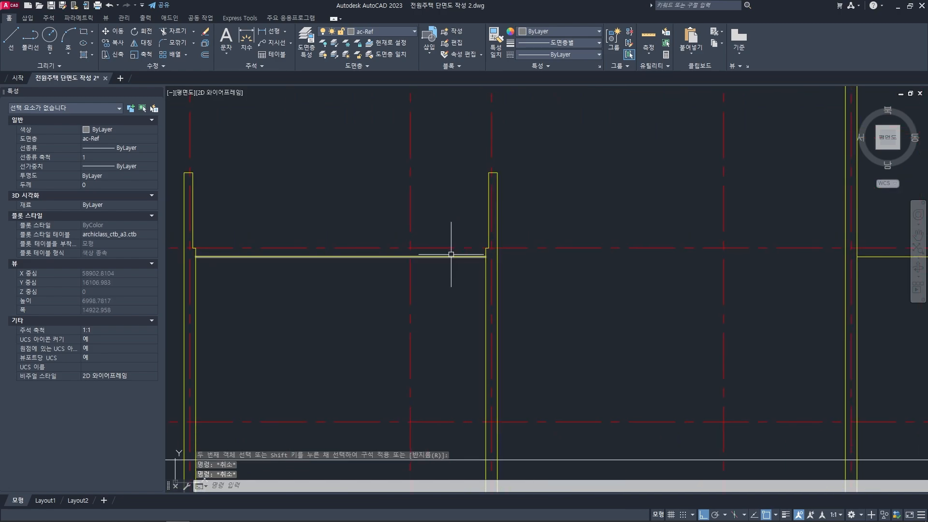
pyautogui.click(439, 261)
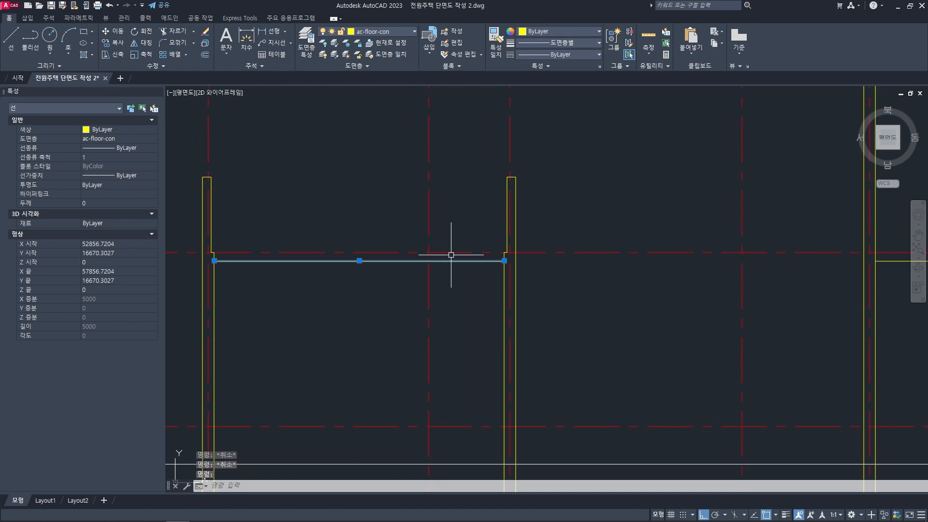
pyautogui.press('Escape')
pyautogui.press('Escape')
pyautogui.write('o')
pyautogui.press('space')
pyautogui.write('1')
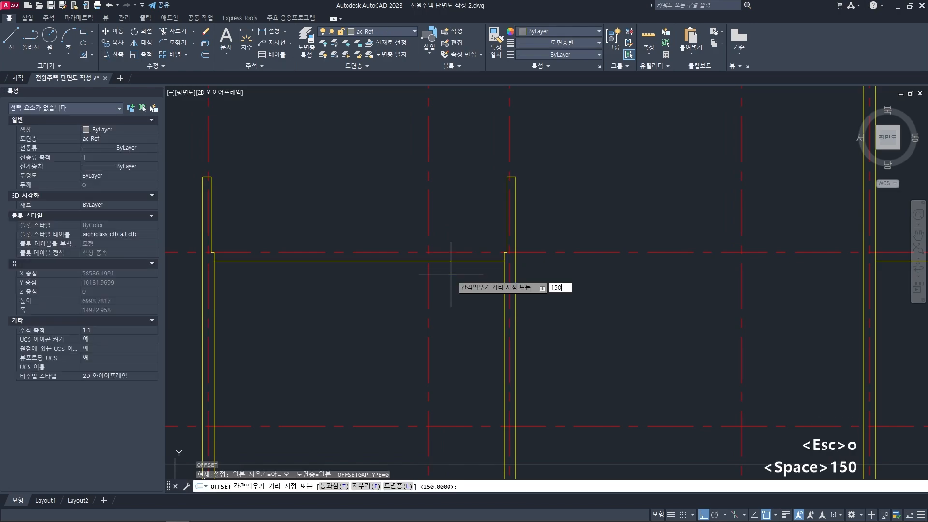
pyautogui.write('50')
pyautogui.press('space')
pyautogui.click(451, 262)
pyautogui.click(449, 219)
pyautogui.press('space')
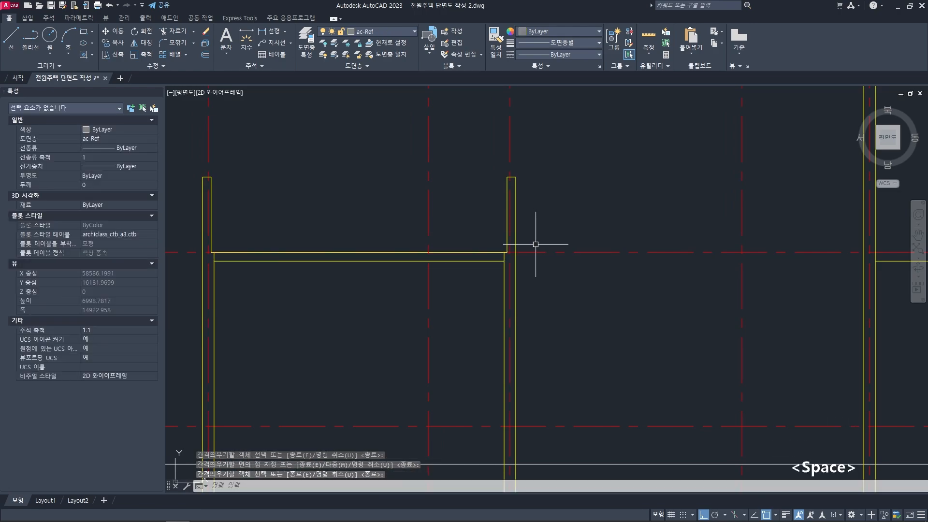
# - Offset the right building's slab underside 150 upward to form the top of the second-floor slab
pyautogui.scroll(-2, 535, 244)
pyautogui.moveTo(703, 259); pyautogui.dragTo(430, 261, button='middle')
pyautogui.scroll(2, 556, 257)
pyautogui.moveTo(571, 257); pyautogui.dragTo(520, 261, button='middle')
pyautogui.write('o')
pyautogui.press('space')
pyautogui.write('1')
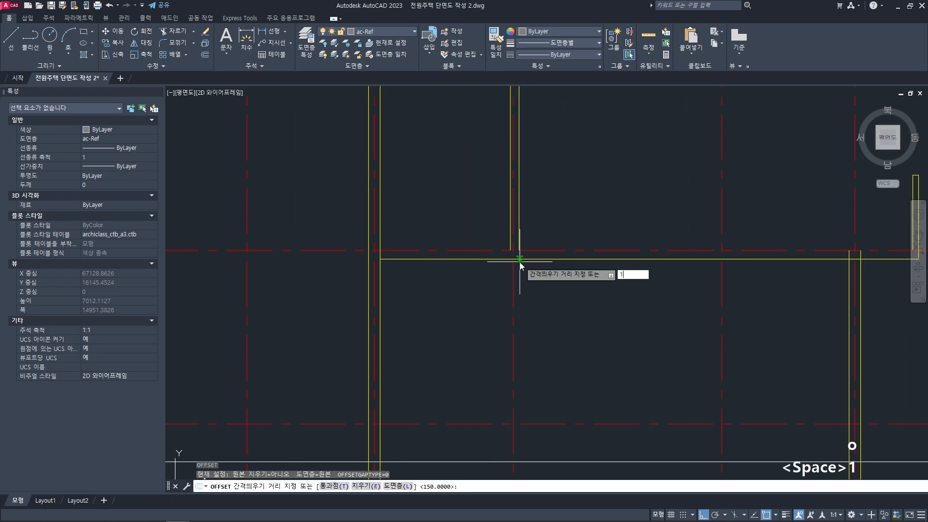
pyautogui.write('50')
pyautogui.press('space')
pyautogui.click(535, 260)
pyautogui.click(548, 224)
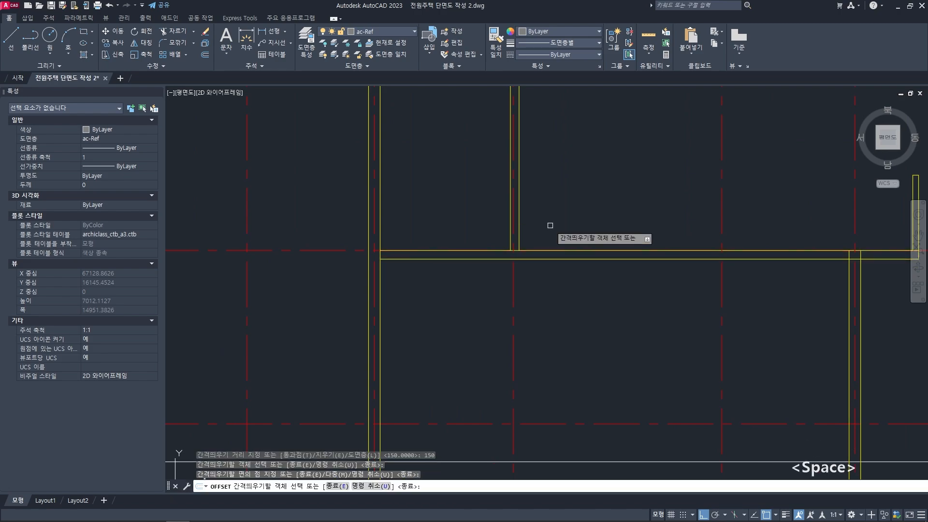
pyautogui.press('space')
pyautogui.scroll(-2, 494, 246)
pyautogui.press('Escape')
pyautogui.press('Escape')
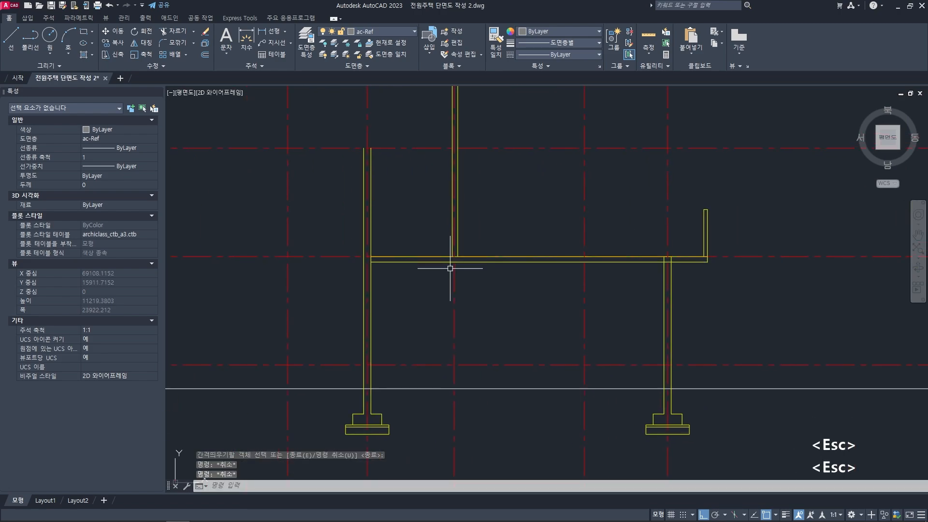
pyautogui.moveTo(450, 268); pyautogui.dragTo(468, 269, button='middle')
pyautogui.scroll(4, 480, 263)
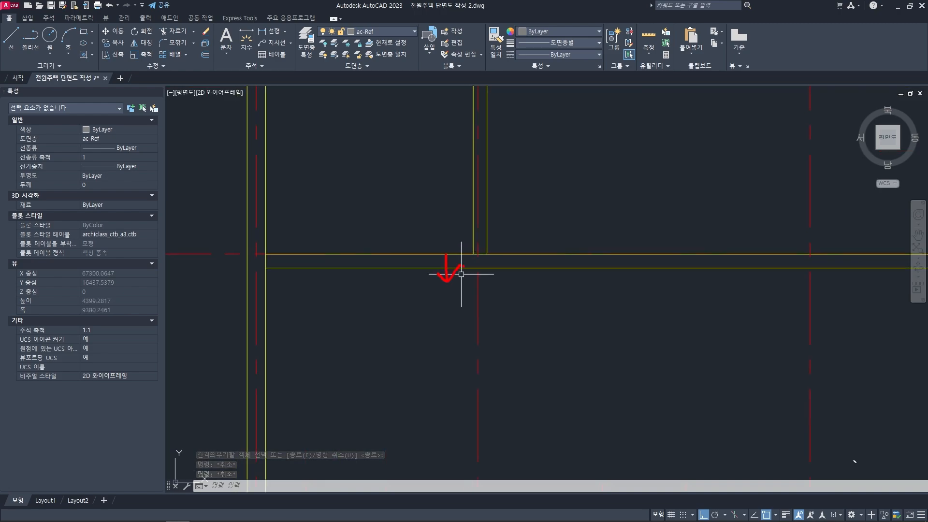
# - Offset the underside of the right building's second-floor slab 150 downward for the lowered slab section
pyautogui.write('o')
pyautogui.press('space')
pyautogui.write('1')
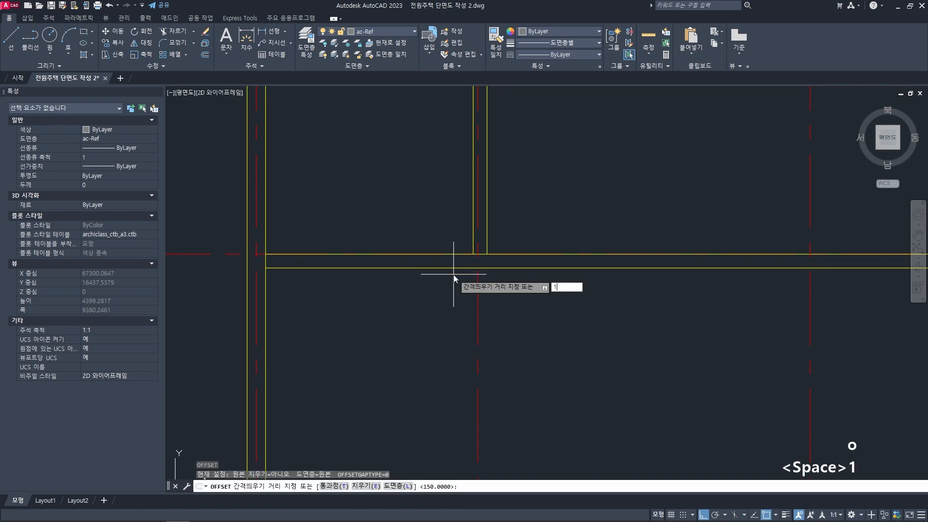
pyautogui.write('50')
pyautogui.press('space')
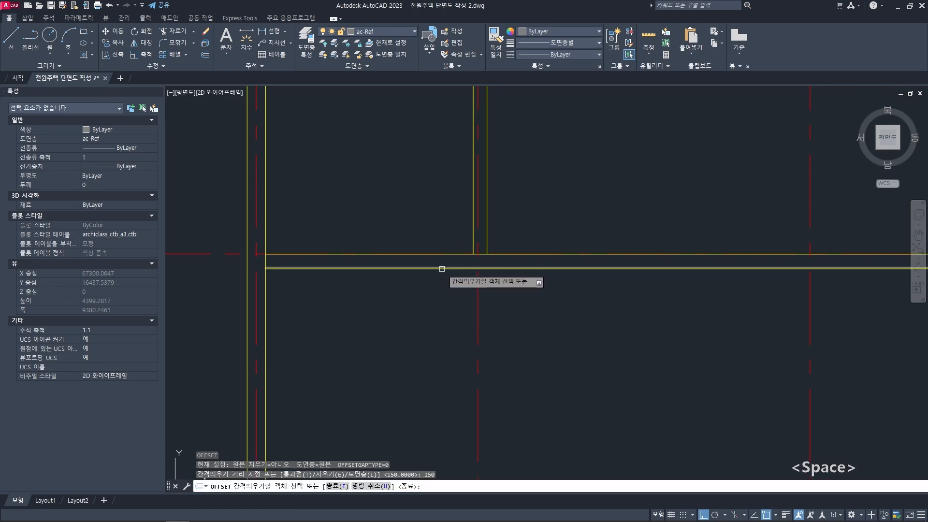
pyautogui.click(442, 267)
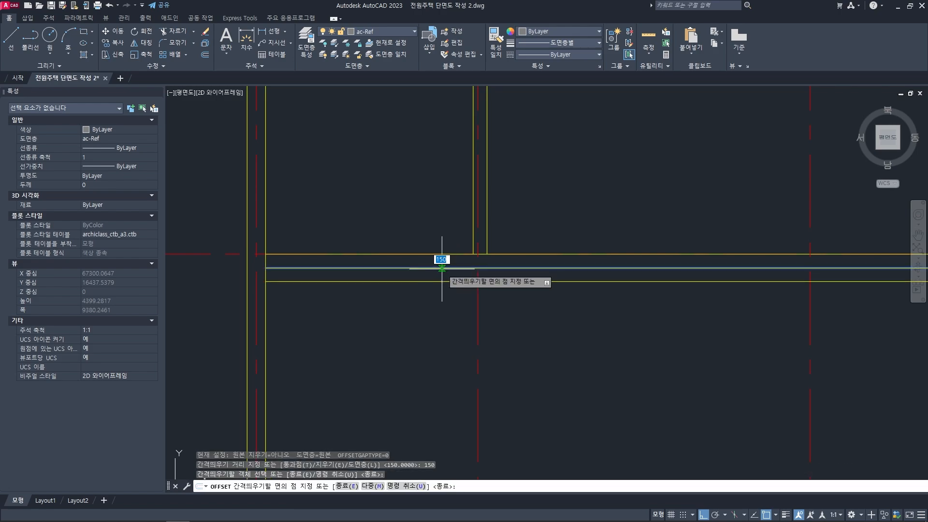
pyautogui.click(439, 312)
pyautogui.press('space')
pyautogui.press('Escape')
pyautogui.press('Escape')
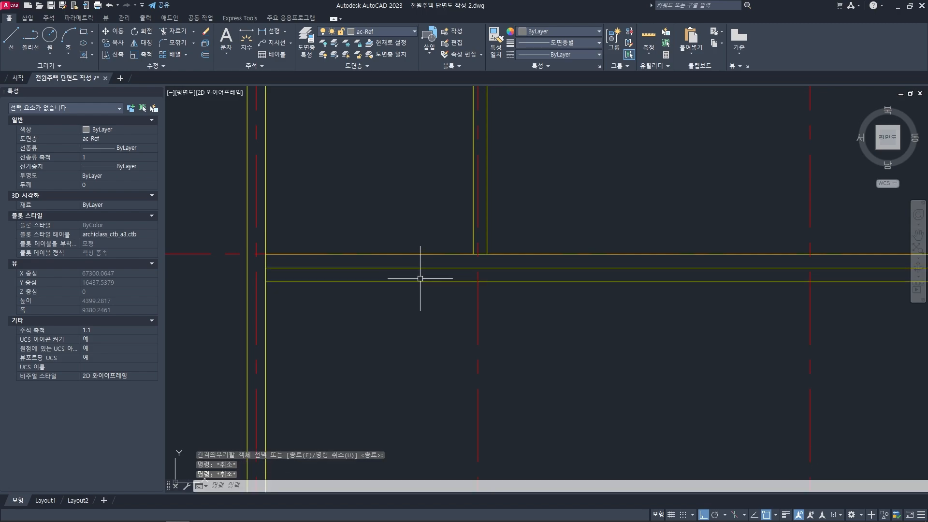
# - Trim the slab's top line to the left of the thin second-floor wall's right face
pyautogui.moveTo(478, 313)
pyautogui.mouseDown(button='middle')
pyautogui.moveTo(466, 318)
pyautogui.moveTo(478, 300)
pyautogui.mouseUp(button='middle')
pyautogui.press('space')
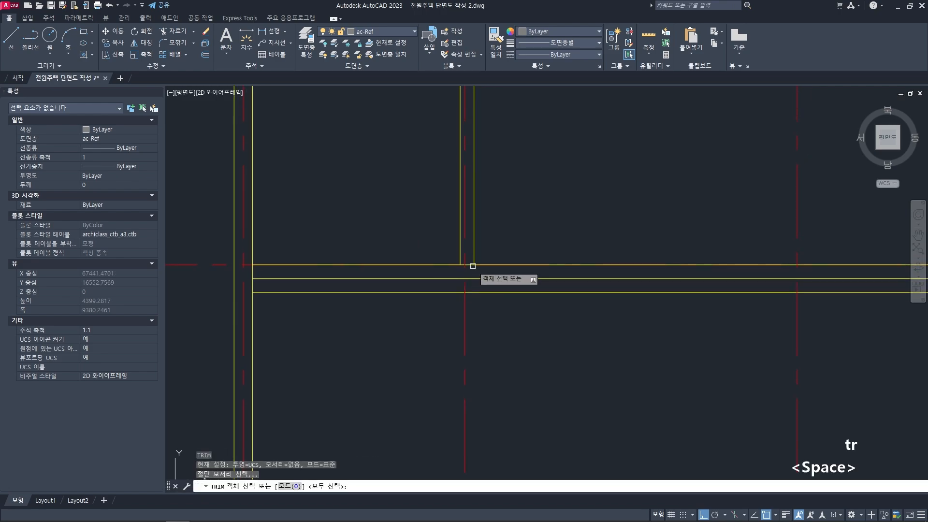
pyautogui.click(474, 262)
pyautogui.press('space')
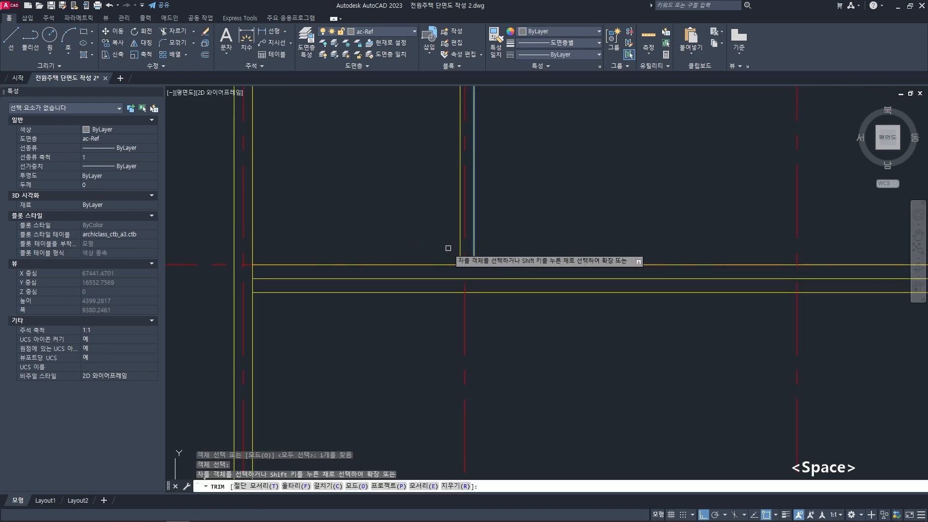
pyautogui.click(436, 264)
pyautogui.press('space')
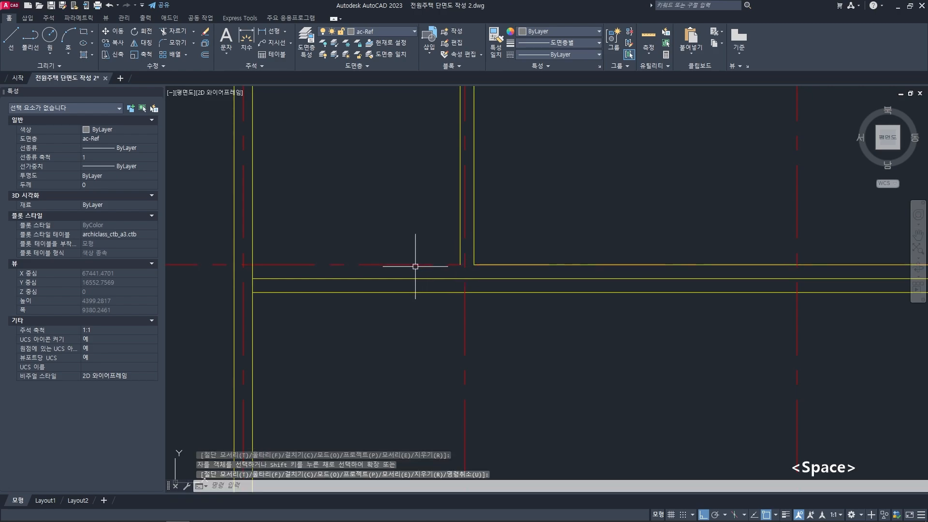
# - Extend both faces of the thin second-floor wall down to the lowest slab line
pyautogui.moveTo(430, 264); pyautogui.dragTo(419, 263, button='middle')
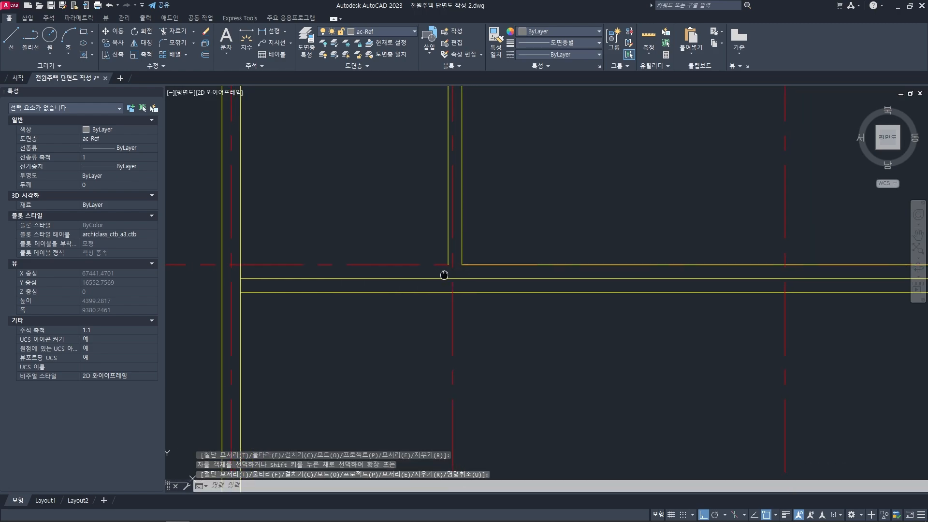
pyautogui.click(450, 251)
pyautogui.moveTo(449, 264)
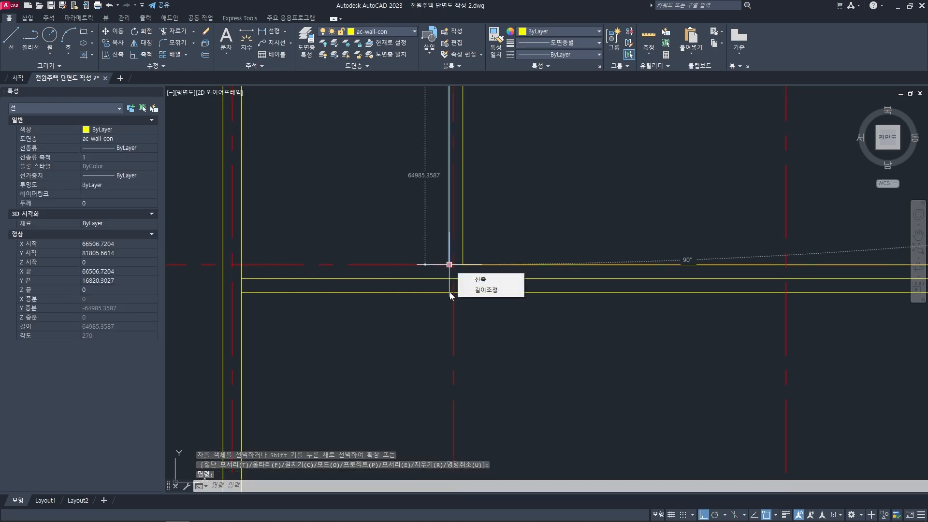
pyautogui.press('Escape')
pyautogui.press('Escape')
pyautogui.write('ex')
pyautogui.press('space')
pyautogui.press('space')
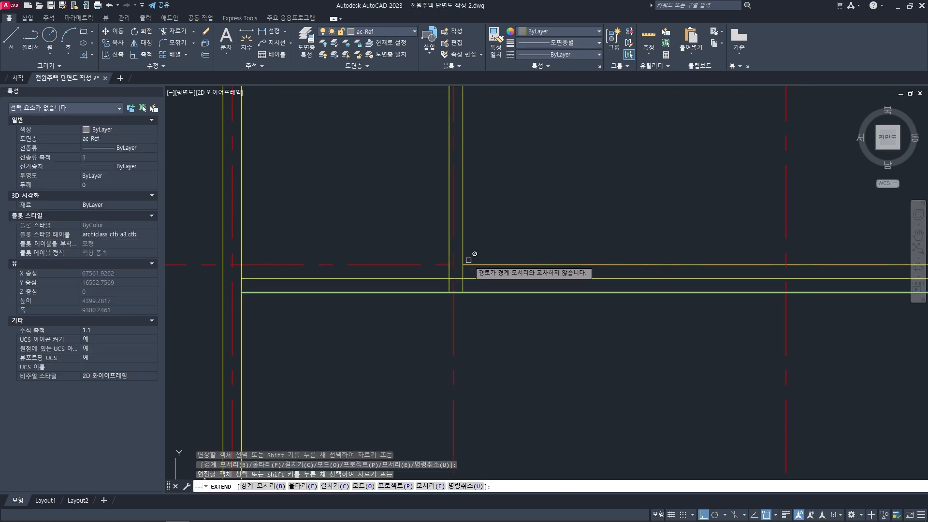
pyautogui.press('Escape')
pyautogui.moveTo(506, 299); pyautogui.dragTo(513, 300, button='middle')
pyautogui.press('Escape')
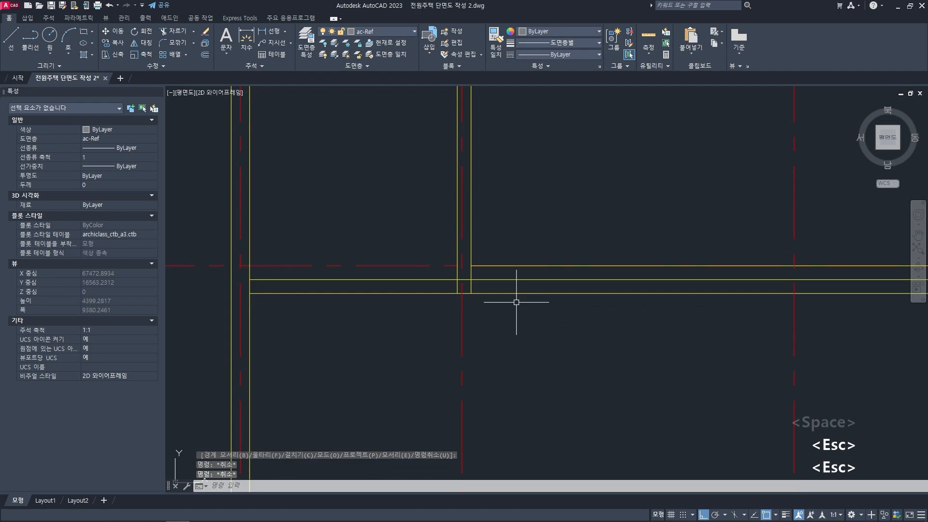
# - Trim the lowest slab line to the right of the thin wall's right face
pyautogui.scroll(-3, 516, 301)
pyautogui.scroll(3, 493, 283)
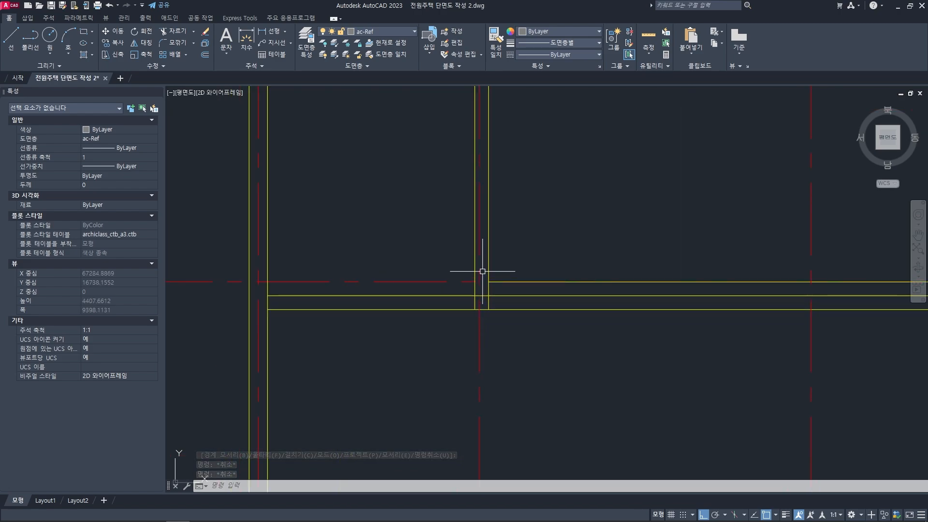
pyautogui.scroll(1, 482, 299)
pyautogui.press('Escape')
pyautogui.press('Escape')
pyautogui.scroll(1, 435, 321)
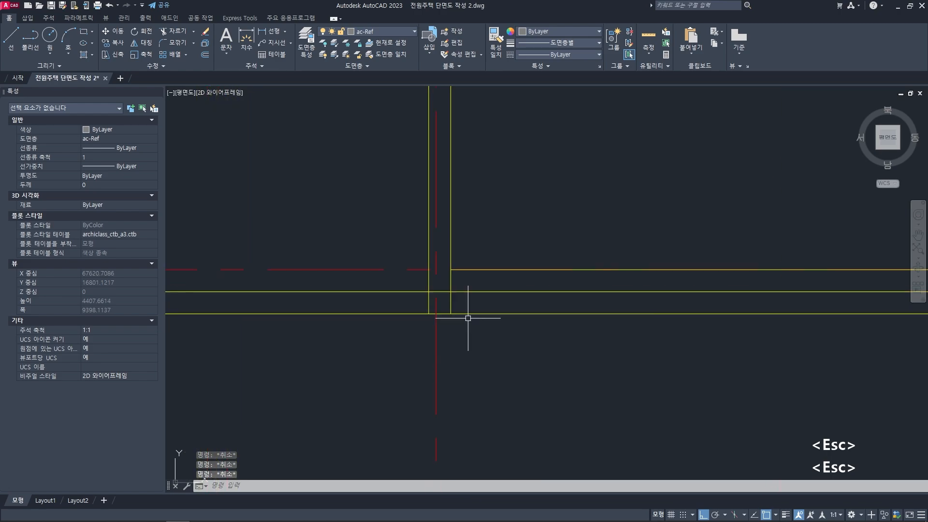
pyautogui.write('tr')
pyautogui.press('space')
pyautogui.press('space')
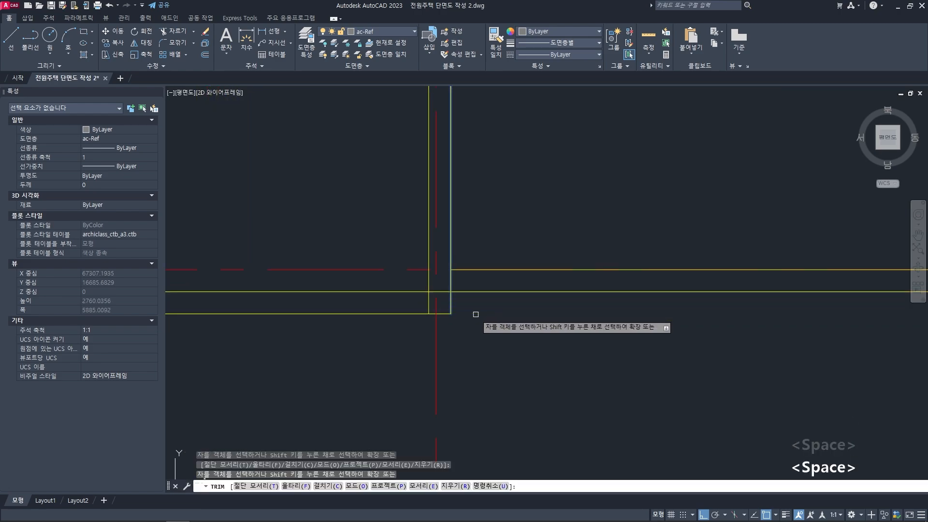
pyautogui.scroll(-1, 473, 312)
pyautogui.press('Escape')
pyautogui.press('Escape')
pyautogui.scroll(-3, 498, 317)
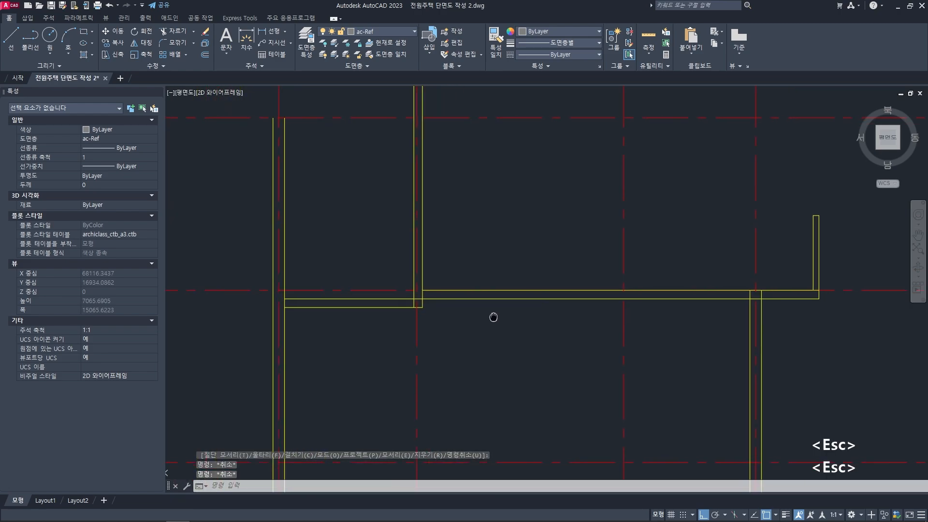
# - Trim the leftover wall-face and slab-line segments inside the junction of the thin wall and the stepped slab
pyautogui.moveTo(493, 317); pyautogui.dragTo(481, 308, button='middle')
pyautogui.scroll(4, 381, 286)
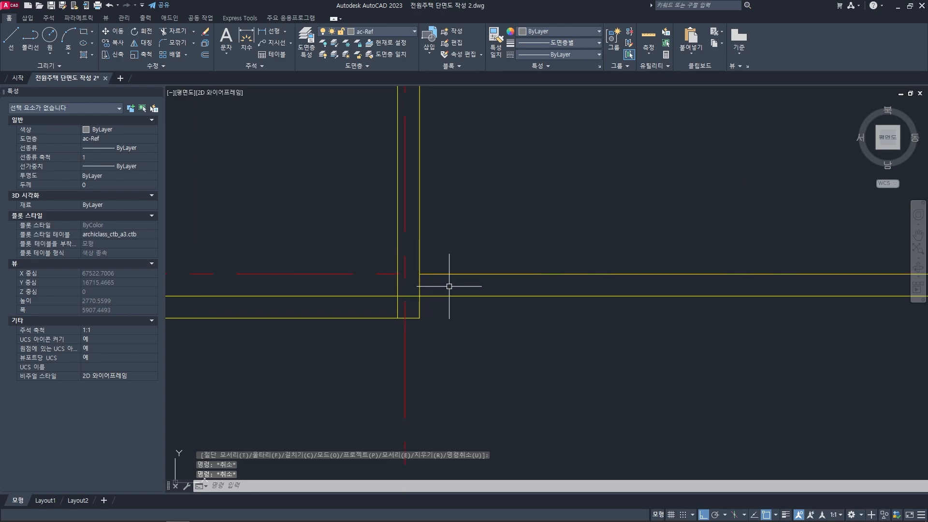
pyautogui.moveTo(379, 305); pyautogui.dragTo(391, 306, button='middle')
pyautogui.press('Escape')
pyautogui.press('Escape')
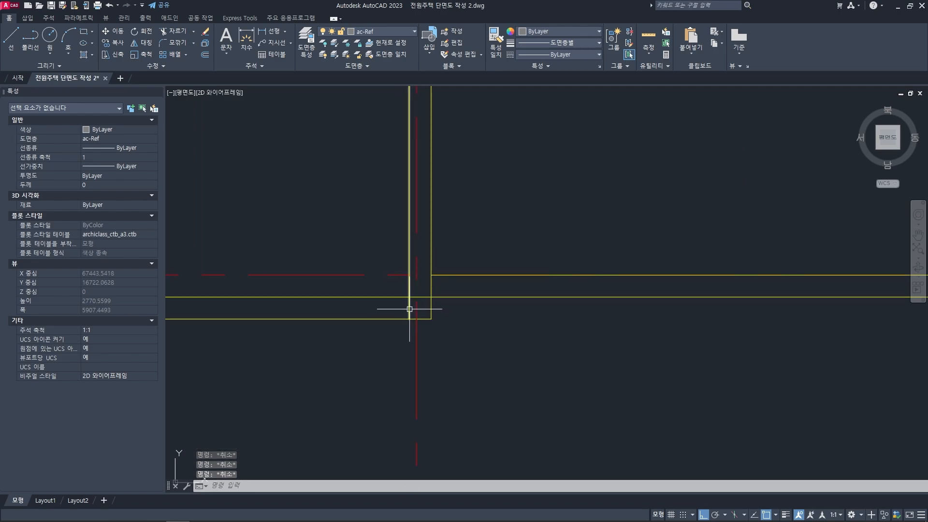
pyautogui.scroll(2, 411, 307)
pyautogui.write('tr')
pyautogui.press('space')
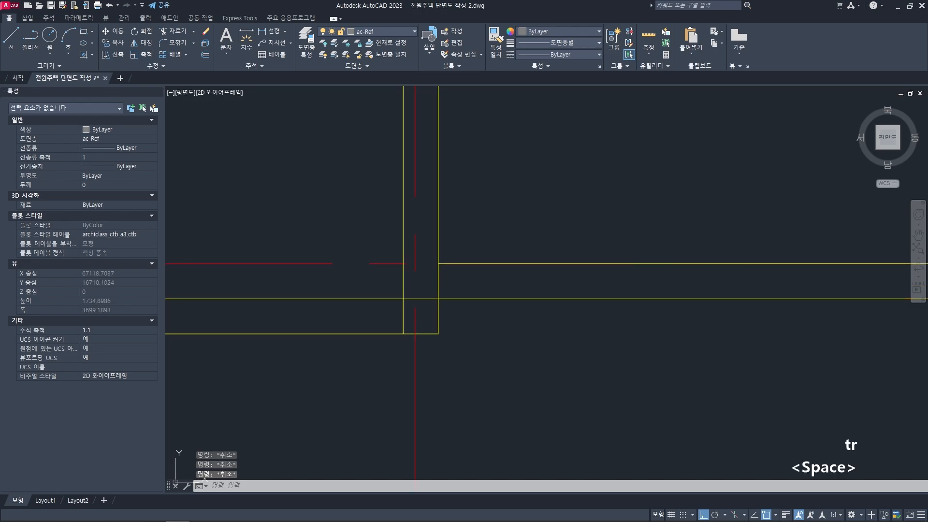
pyautogui.press('space')
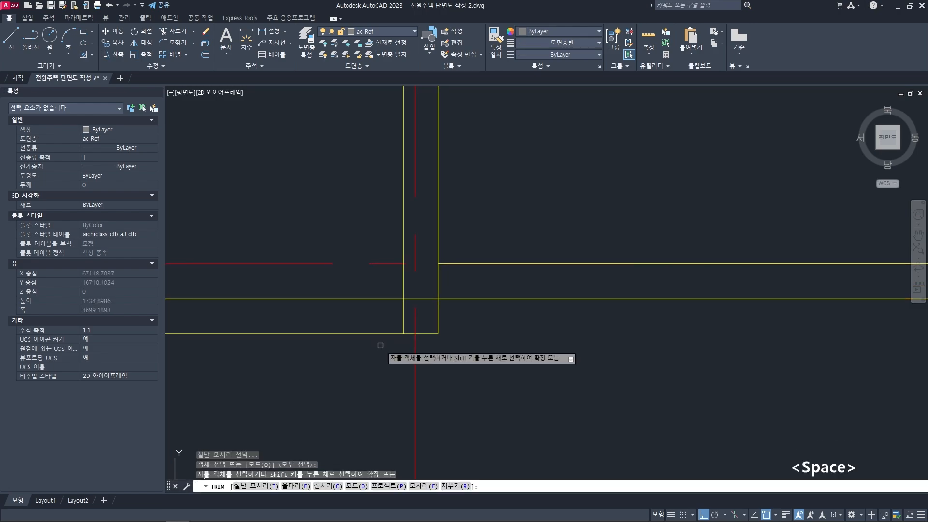
pyautogui.click(403, 309)
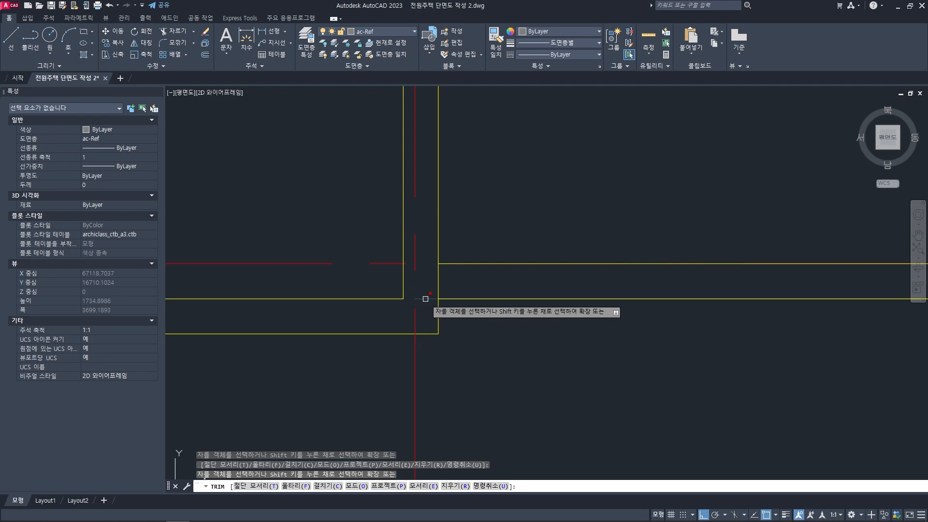
pyautogui.press('space')
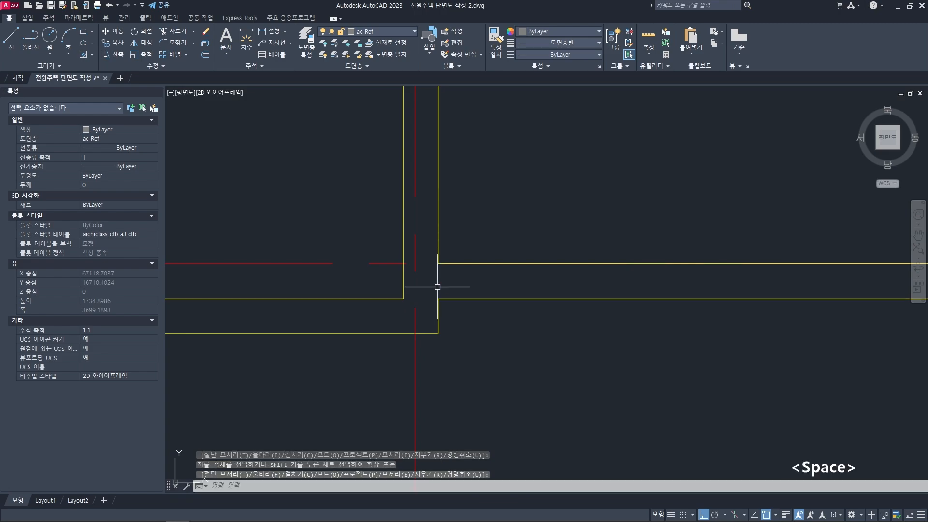
pyautogui.scroll(-3, 461, 299)
pyautogui.press('Escape')
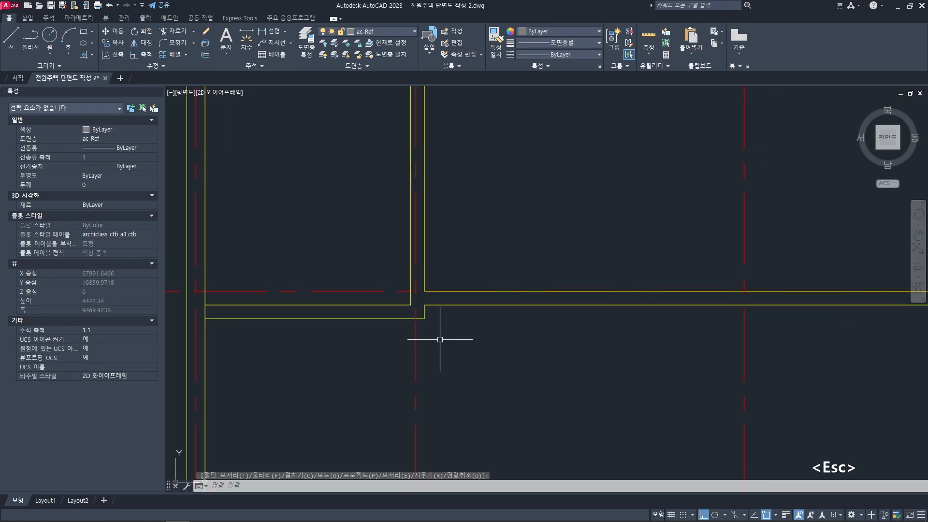
pyautogui.press('Escape')
# - Draw a short horizontal line to the right from the lower corner of the slab step
pyautogui.scroll(3, 428, 315)
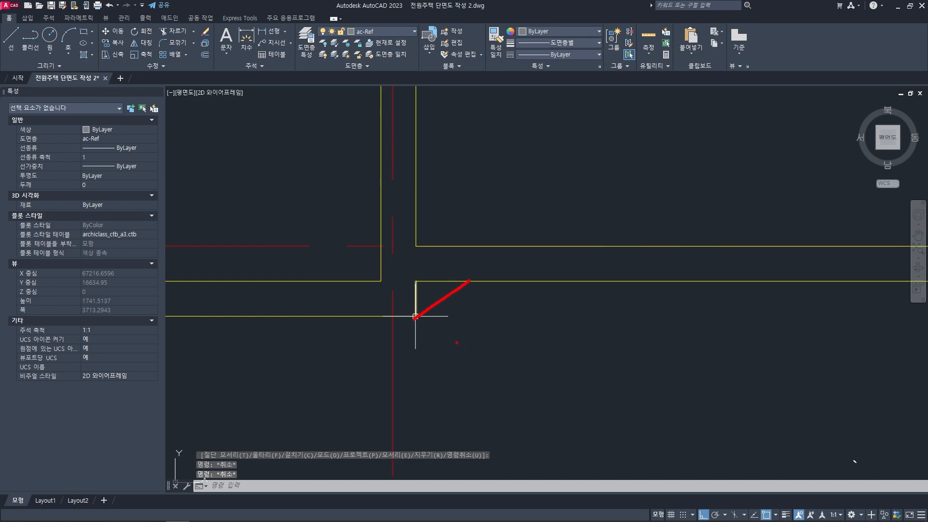
pyautogui.press('Escape')
pyautogui.press('Escape')
pyautogui.write('l')
pyautogui.press('space')
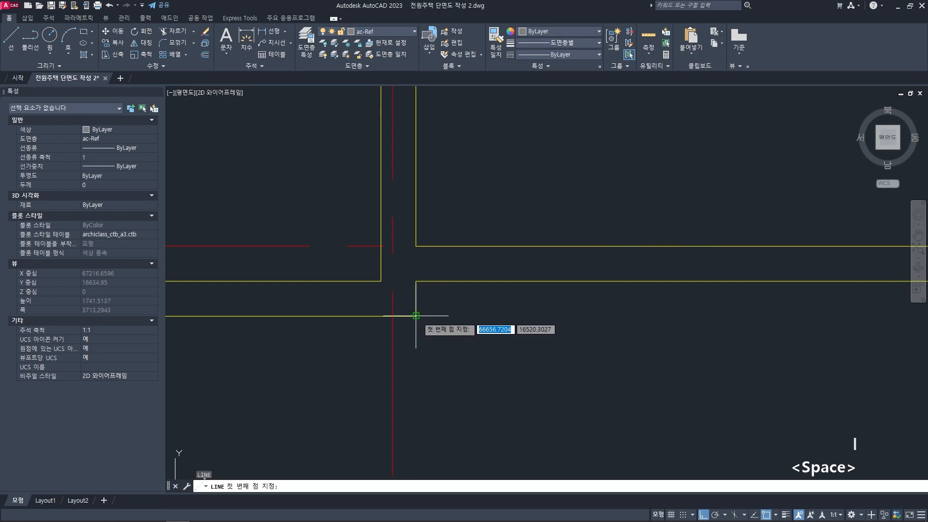
pyautogui.click(416, 315)
pyautogui.click(520, 327)
pyautogui.press('space')
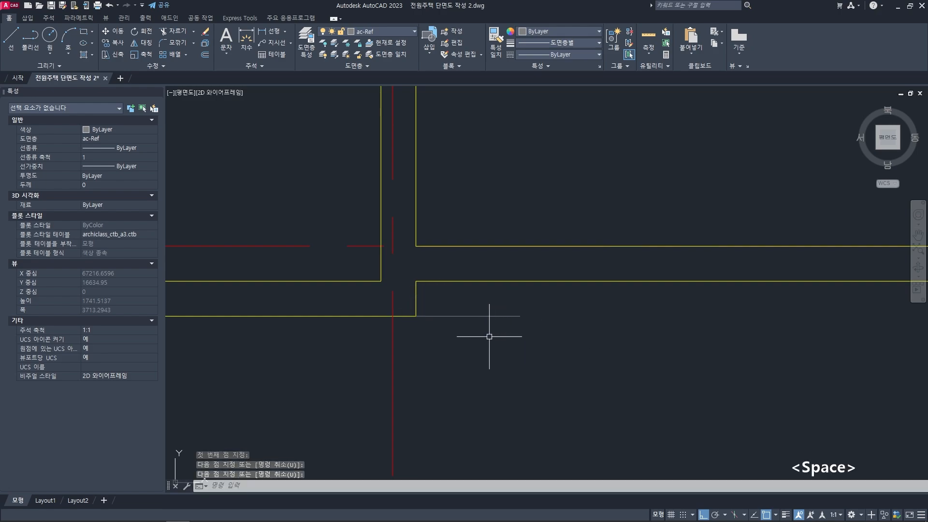
# - Rotate the short line 45 degrees about the slab step's lower corner, with ortho mode off
pyautogui.write('ro')
pyautogui.press('space')
pyautogui.click(458, 330)
pyautogui.click(440, 306)
pyautogui.press('space')
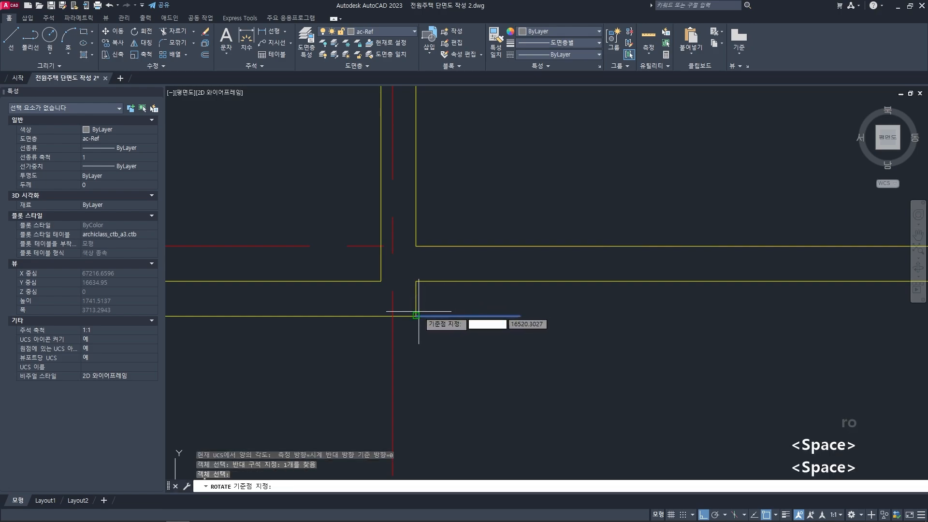
pyautogui.click(416, 315)
pyautogui.press('F8')
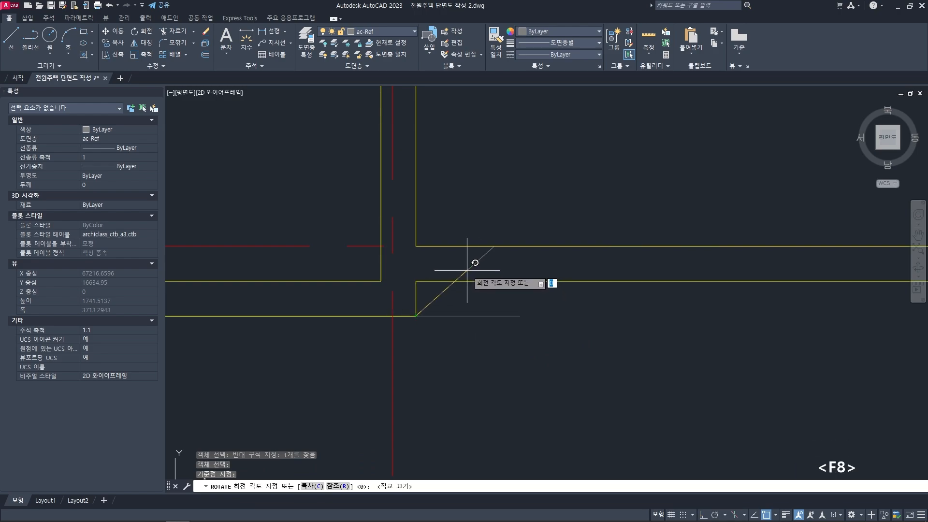
pyautogui.press('Return')
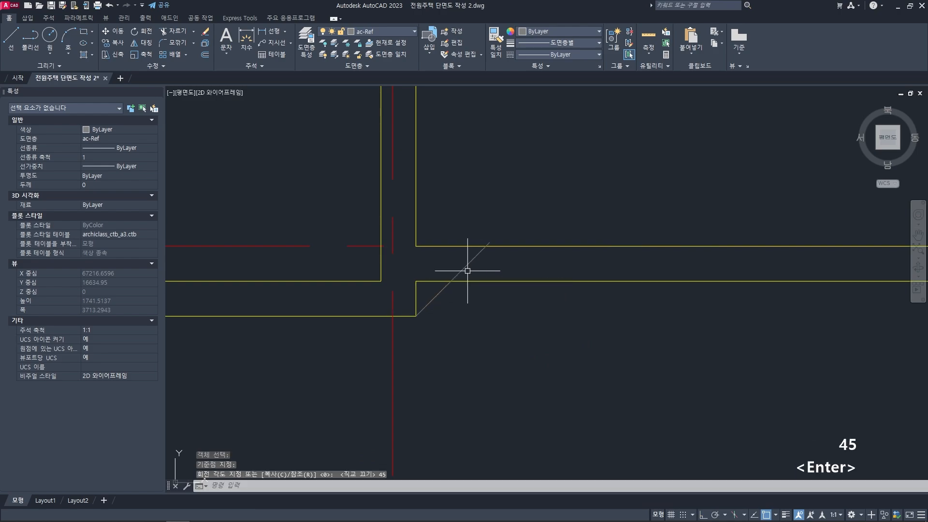
pyautogui.press('Escape')
pyautogui.press('Escape')
# - Join the 45-degree line to the right slab's underside in a sharp corner with a zero-radius Fillet
pyautogui.scroll(2, 447, 309)
pyautogui.write('f')
pyautogui.press('space')
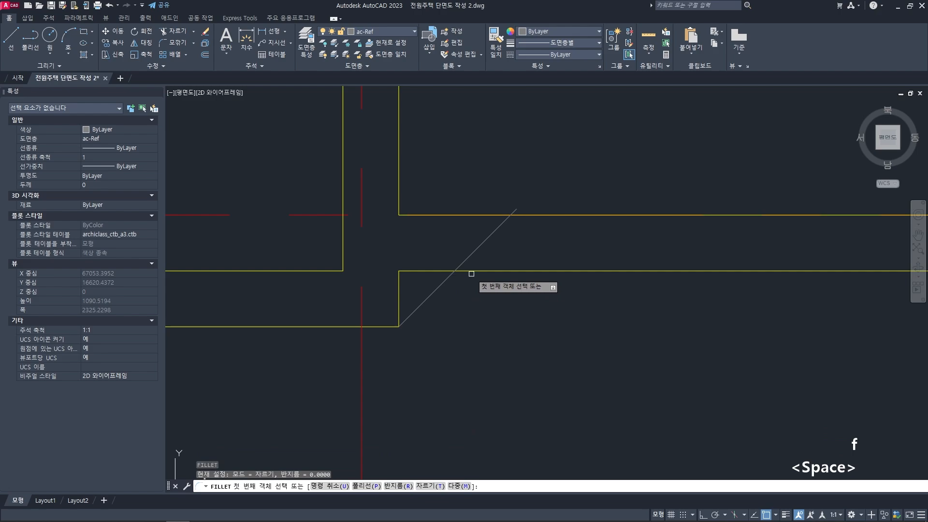
pyautogui.click(471, 273)
pyautogui.click(442, 284)
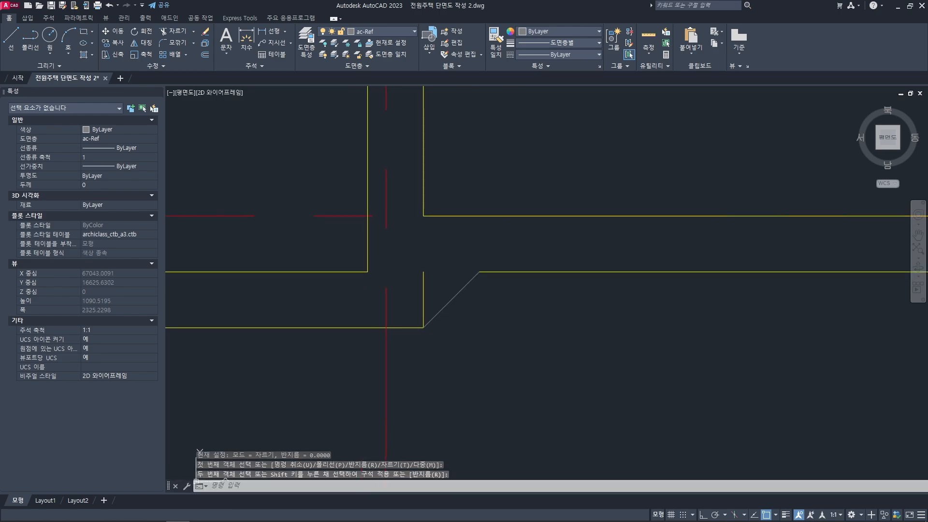
# - Match the 45-degree line's properties to those of the yellow slab underside line
pyautogui.write('ma')
pyautogui.press('space')
pyautogui.click(488, 272)
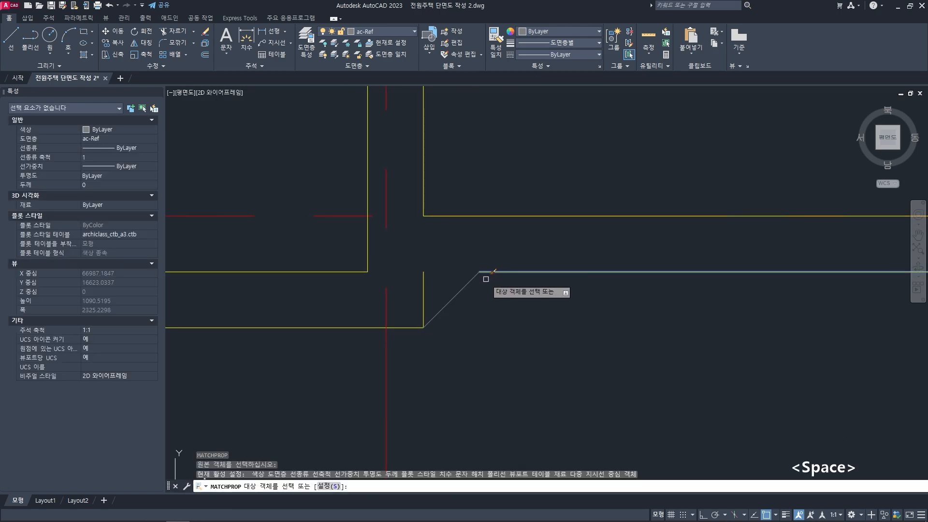
pyautogui.click(462, 288)
pyautogui.press('space')
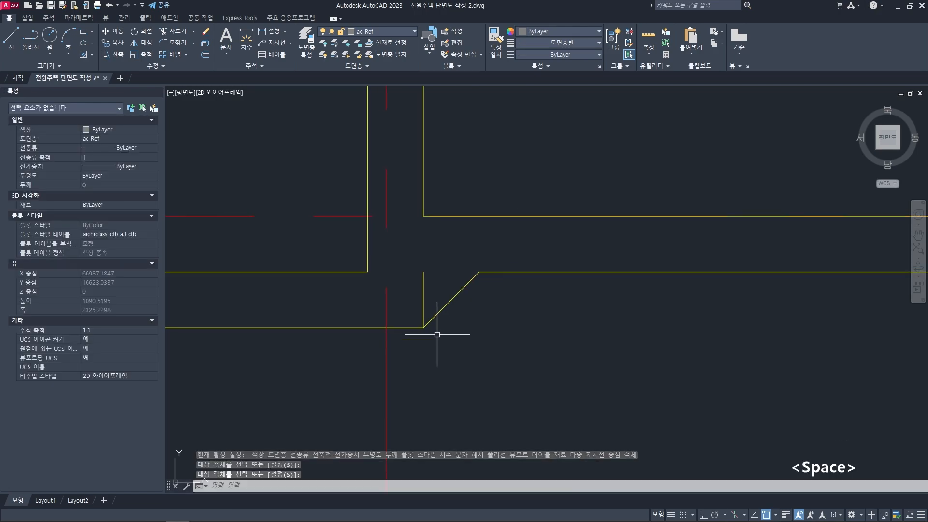
# - Delete the 150 mm vertical line behind the sloped haunch at the slab step
pyautogui.click(423, 298)
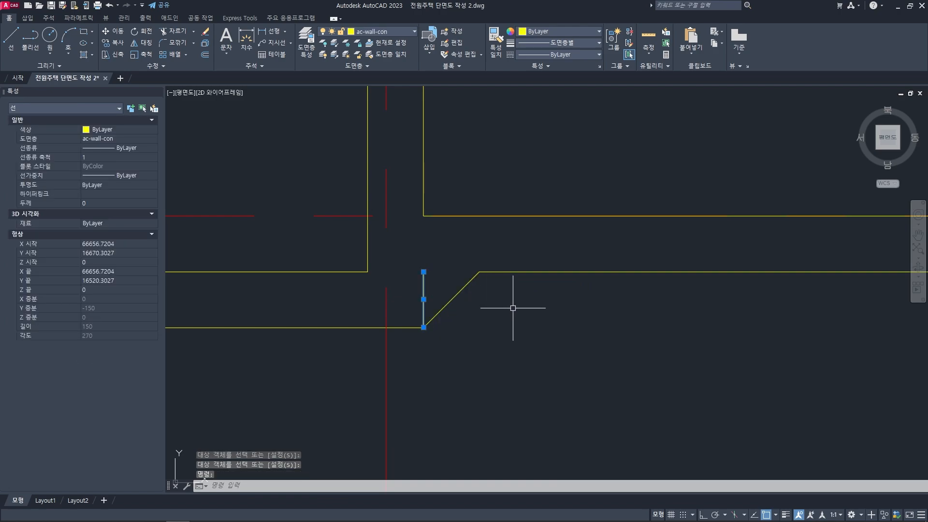
pyautogui.press('Delete')
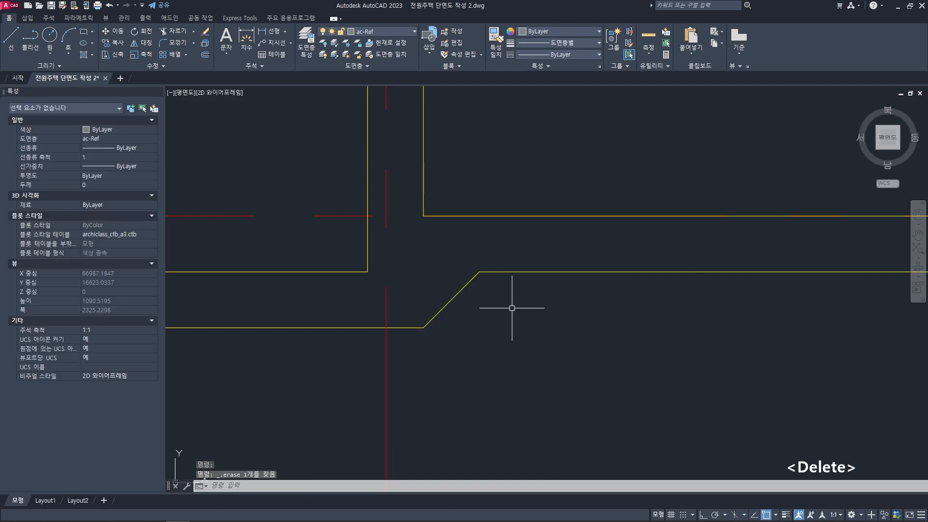
pyautogui.scroll(-10, 512, 307)
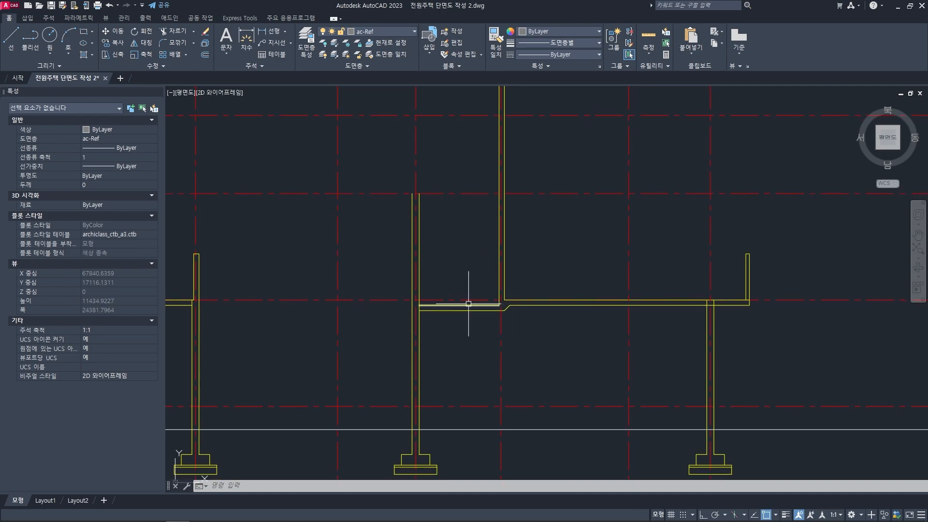
# - Examine the section's right end, the floor plans, and the reference section's concrete slab edge at 2ND SL
pyautogui.moveTo(645, 309); pyautogui.dragTo(559, 308, button='middle')
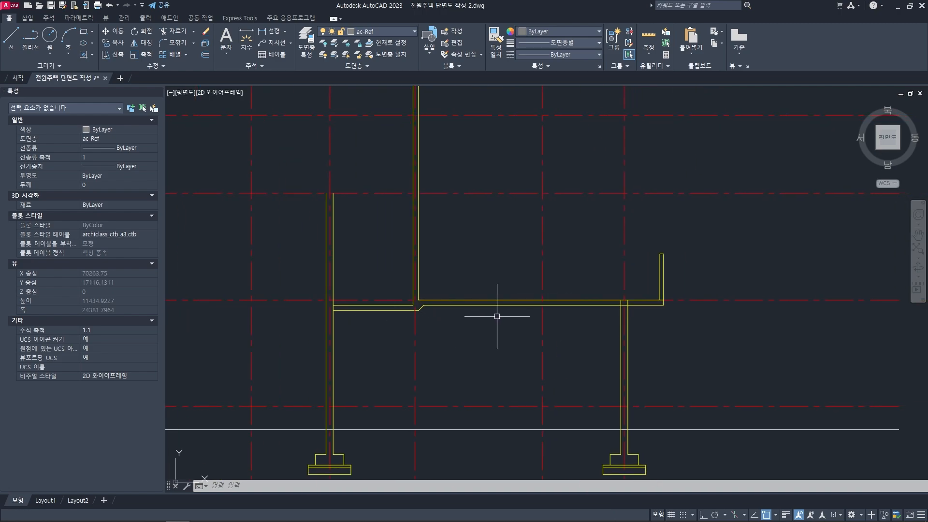
pyautogui.scroll(4, 529, 304)
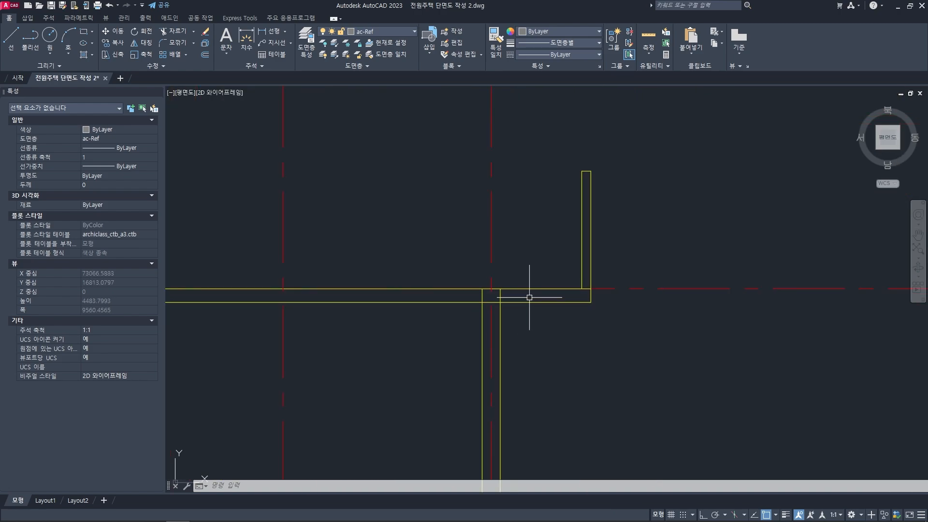
pyautogui.scroll(-4, 529, 297)
pyautogui.scroll(-4, 545, 384)
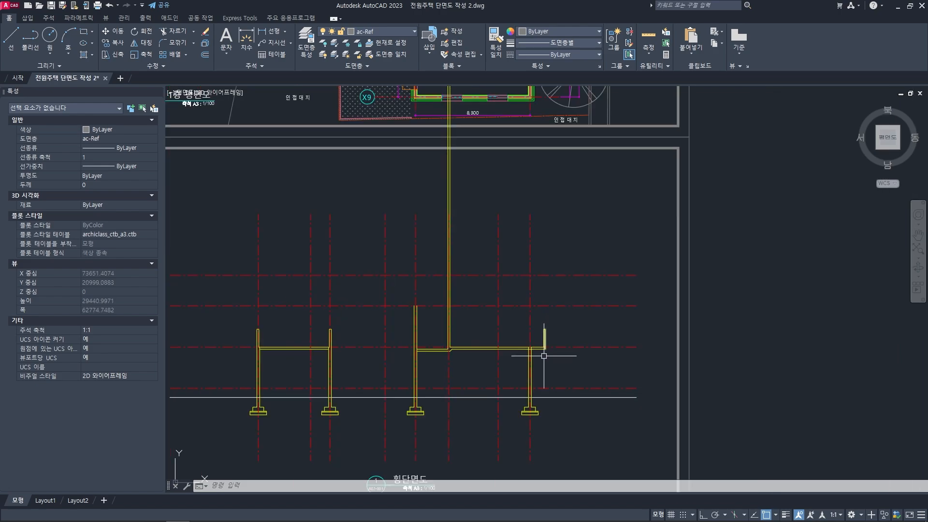
pyautogui.moveTo(544, 303); pyautogui.dragTo(536, 485, button='middle')
pyautogui.moveTo(532, 283); pyautogui.dragTo(530, 380, button='middle')
pyautogui.moveTo(522, 220); pyautogui.dragTo(512, 331, button='middle')
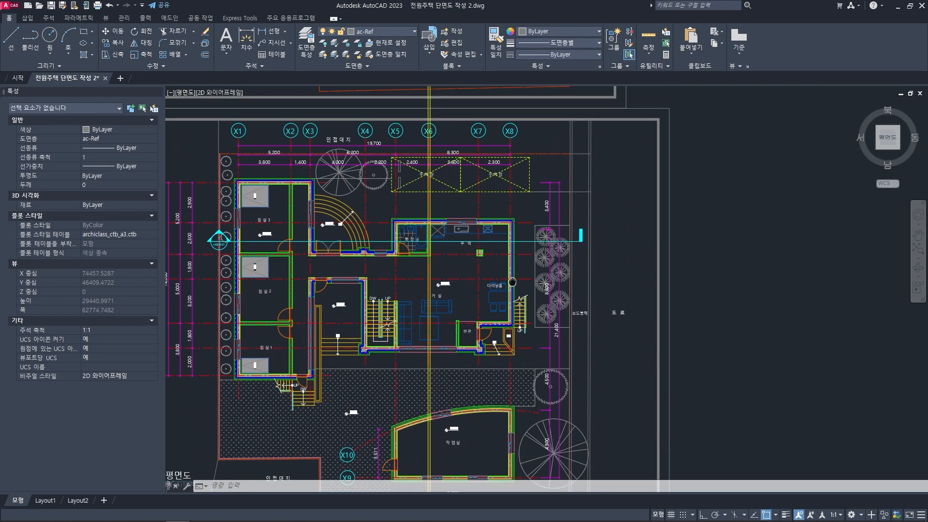
pyautogui.scroll(2, 521, 324)
pyautogui.scroll(-10, 523, 246)
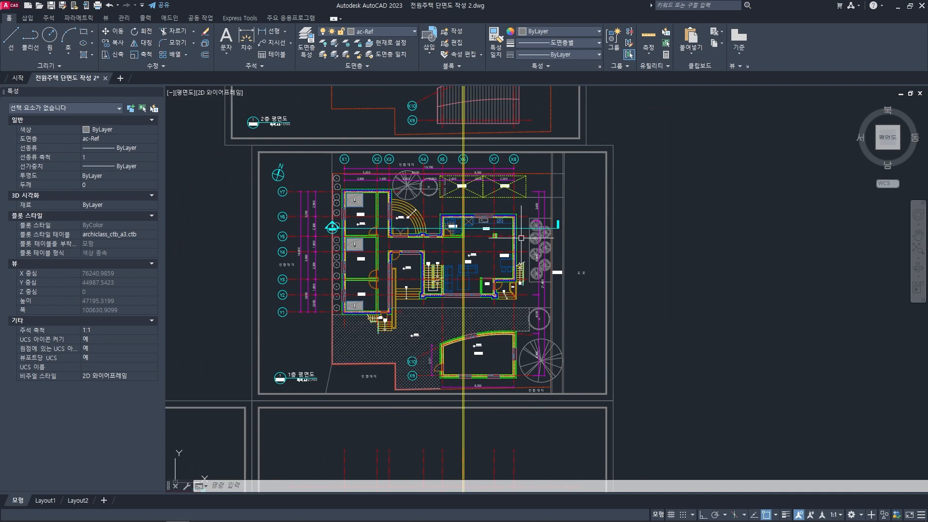
pyautogui.scroll(6, 511, 261)
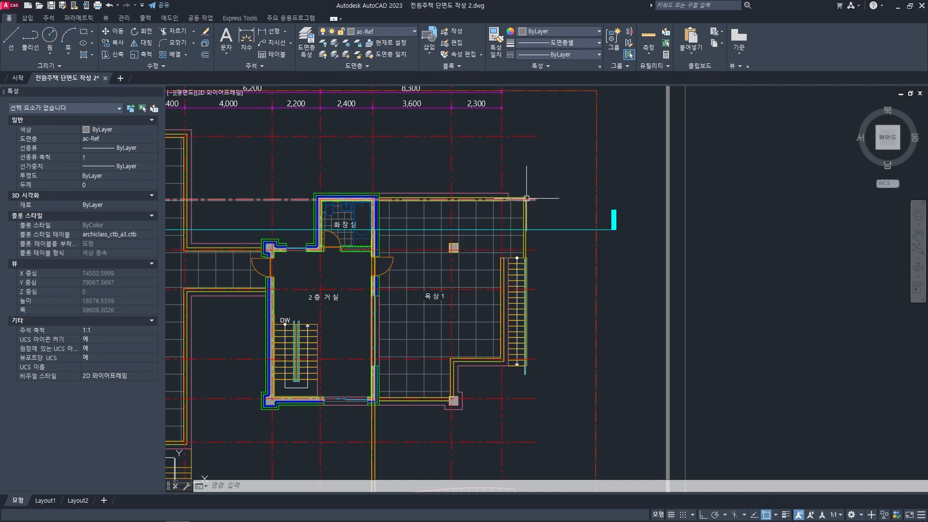
pyautogui.scroll(-6, 517, 253)
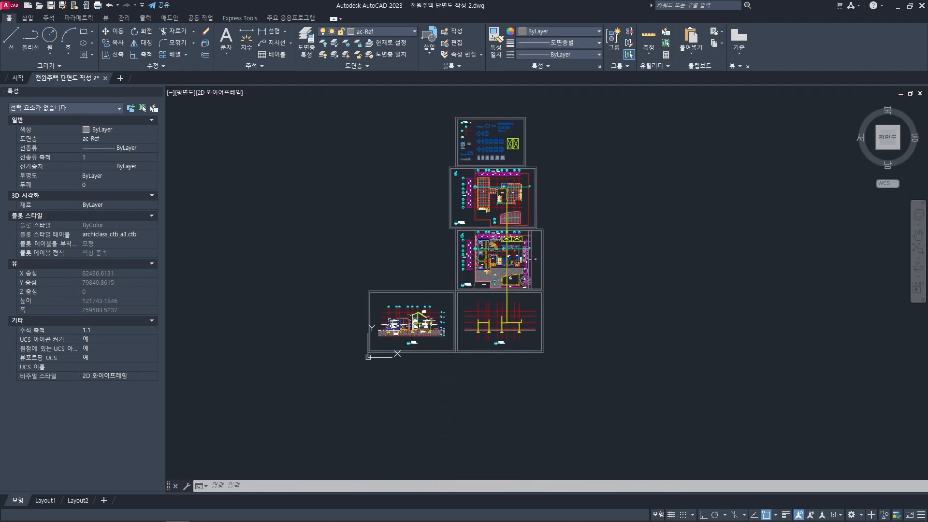
pyautogui.scroll(4, 407, 314)
pyautogui.scroll(10, 407, 314)
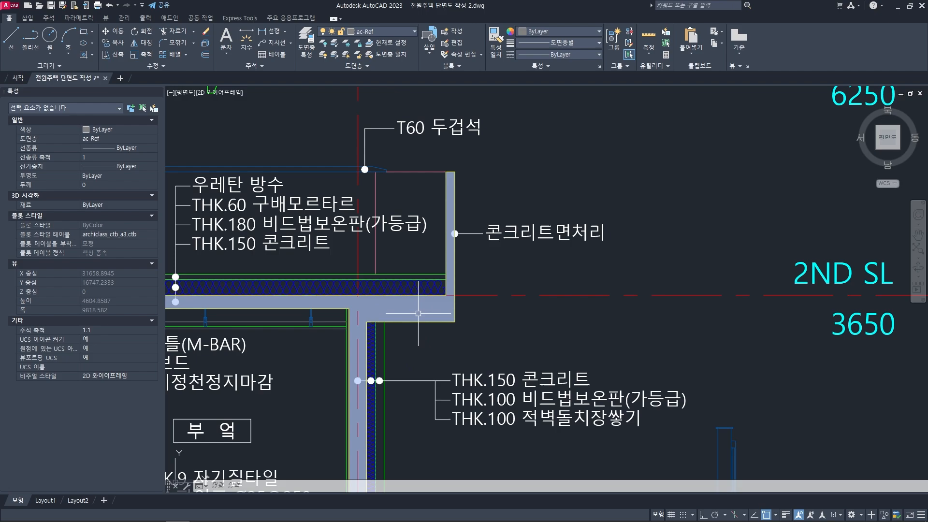
# - Offset the right slab's underside line 300 mm downward
pyautogui.scroll(-5, 563, 302)
pyautogui.moveTo(692, 311); pyautogui.dragTo(488, 311, button='middle')
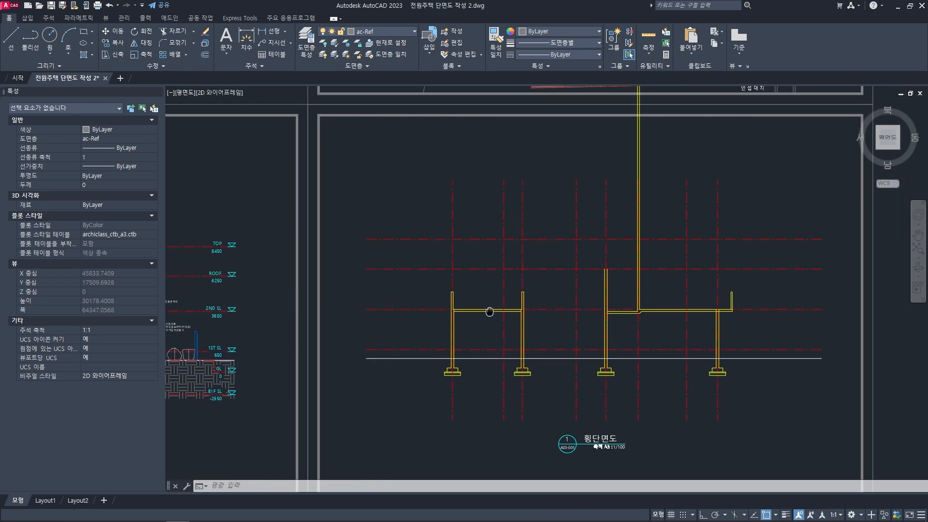
pyautogui.scroll(5, 549, 310)
pyautogui.write('o')
pyautogui.press('space')
pyautogui.write('300')
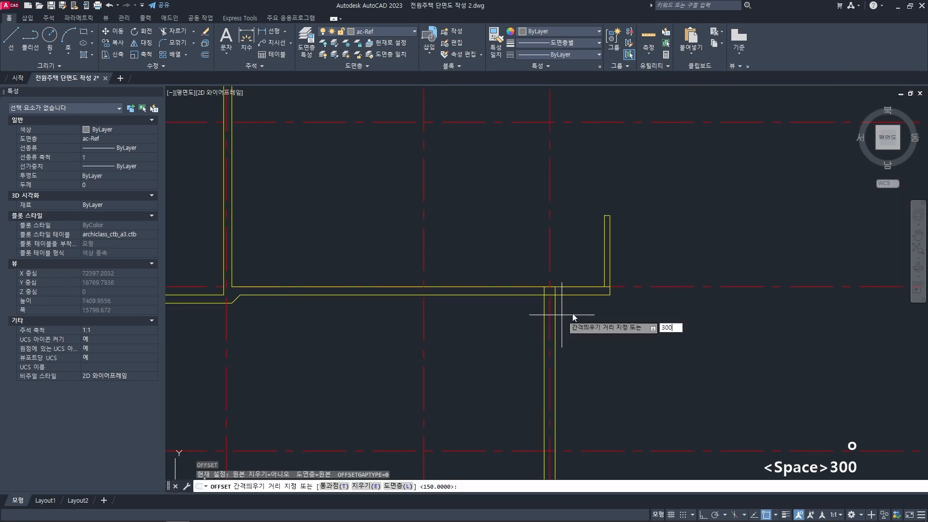
pyautogui.press('space')
pyautogui.click(570, 293)
pyautogui.click(580, 322)
pyautogui.press('space')
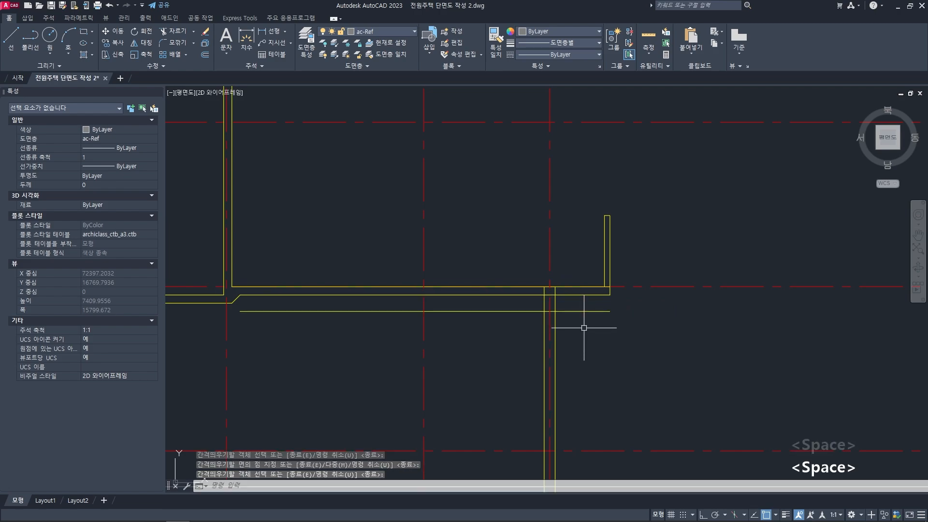
# - Join the offset line to the right parapet's outer face in a sharp corner with a zero-radius Fillet
pyautogui.scroll(4, 584, 317)
pyautogui.write('f')
pyautogui.press('space')
pyautogui.click(562, 308)
pyautogui.click(593, 239)
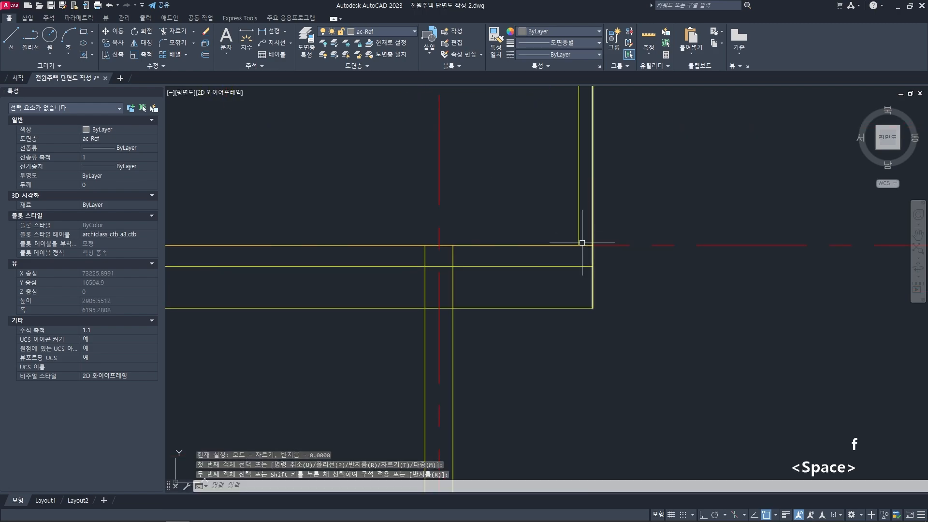
# - Trim the offset line back to the outer face of the right wall, keeping only the part under the overhang
pyautogui.moveTo(457, 301); pyautogui.dragTo(517, 303, button='middle')
pyautogui.write('tr')
pyautogui.press('space')
pyautogui.click(512, 302)
pyautogui.press('space')
pyautogui.click(473, 310)
pyautogui.press('space')
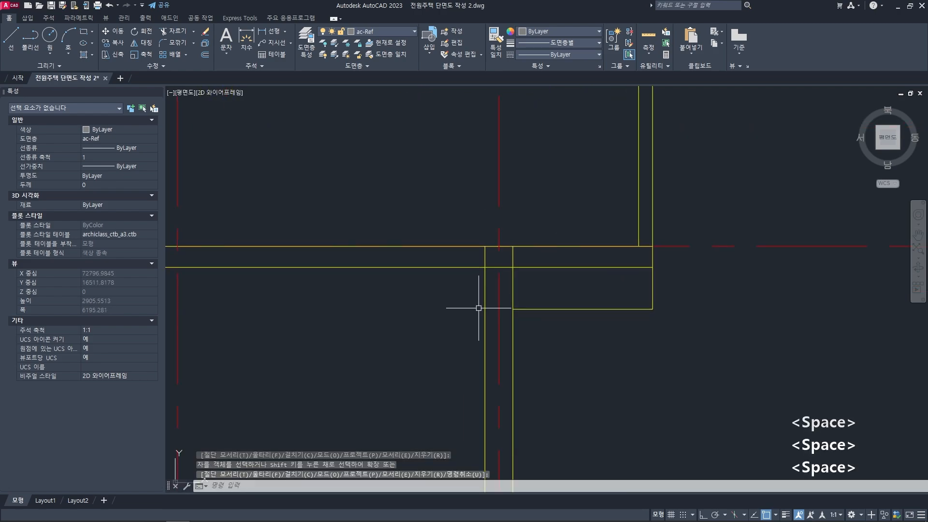
pyautogui.write('tr')
pyautogui.press('space')
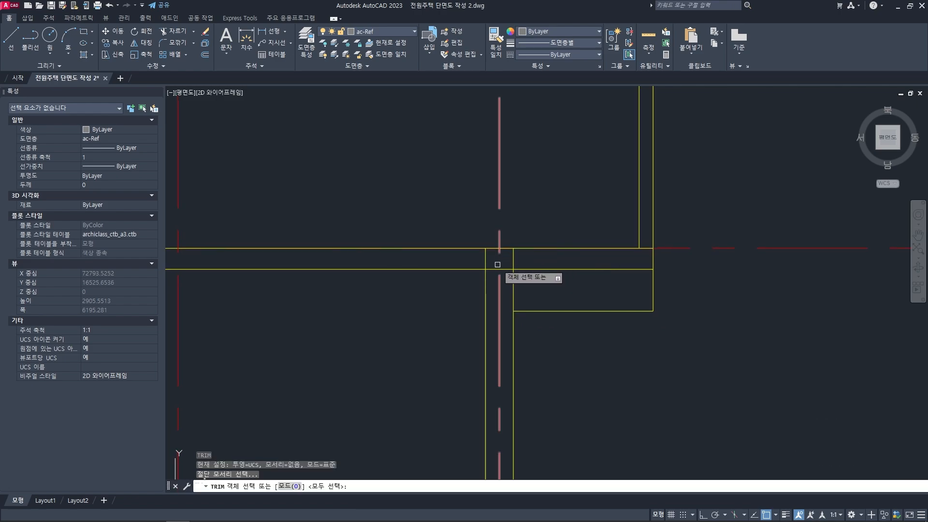
pyautogui.press('Escape')
pyautogui.press('Escape')
pyautogui.press('Escape')
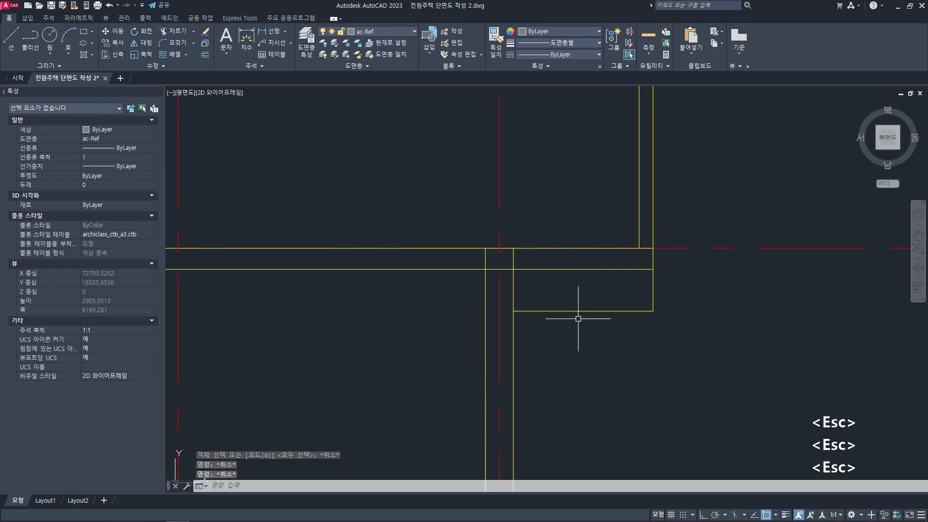
# - Offset the right slab's top line 300 mm downward to form the overhang's underside
pyautogui.press('space')
pyautogui.write('300')
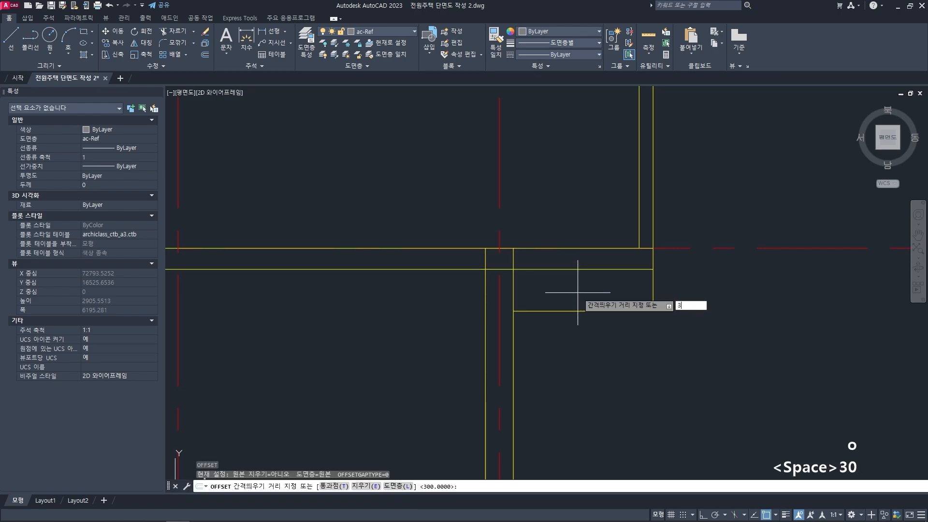
pyautogui.press('space')
pyautogui.click(562, 248)
pyautogui.click(564, 305)
pyautogui.press('space')
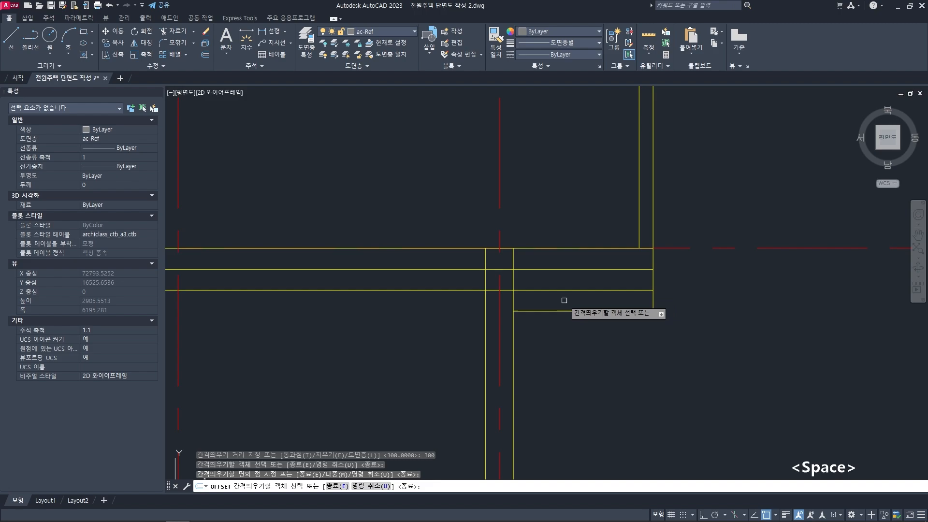
# - Trim the line 300 mm below the slab top back to the outer face of the right wall
pyautogui.write('tr')
pyautogui.press('space')
pyautogui.click(517, 283)
pyautogui.press('space')
pyautogui.click(470, 292)
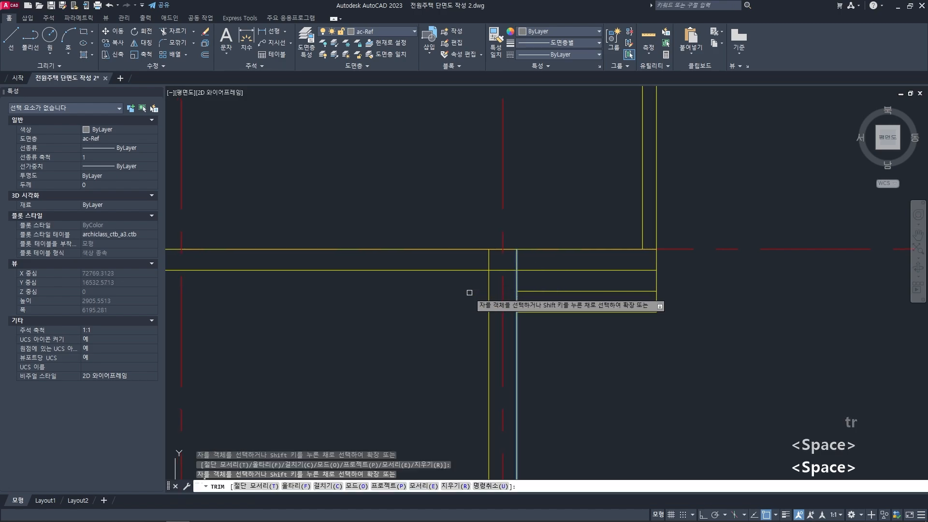
pyautogui.press('space')
# - Delete the lowest horizontal line under the right overhang
pyautogui.click(654, 326)
pyautogui.click(629, 306)
pyautogui.press('Delete')
# - Fillet the overhang's new underside and the parapet's outer face into a sharp zero-radius corner
pyautogui.moveTo(625, 313); pyautogui.dragTo(595, 313, button='middle')
pyautogui.write('f')
pyautogui.press('space')
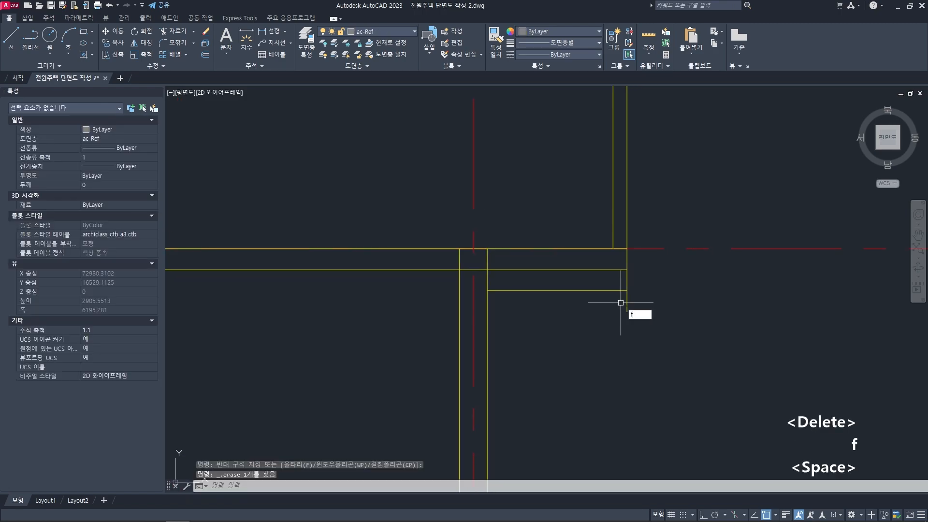
pyautogui.click(615, 290)
pyautogui.click(626, 284)
pyautogui.press('Escape')
# - Trim the slab underside back to the right wall's inner face, removing the part across the wall and overhang
pyautogui.moveTo(544, 282); pyautogui.dragTo(570, 284, button='middle')
pyautogui.press('Escape')
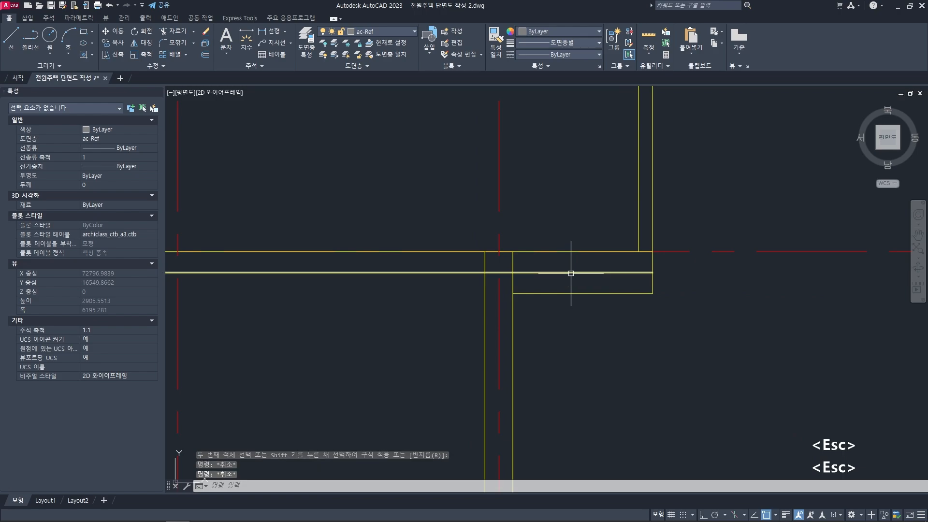
pyautogui.write('tr')
pyautogui.press('space')
pyautogui.click(485, 267)
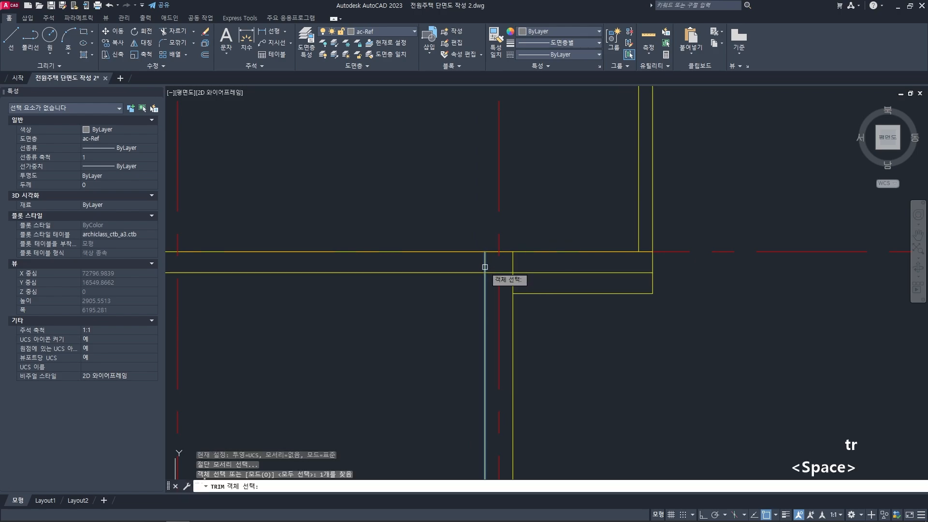
pyautogui.press('space')
pyautogui.click(509, 272)
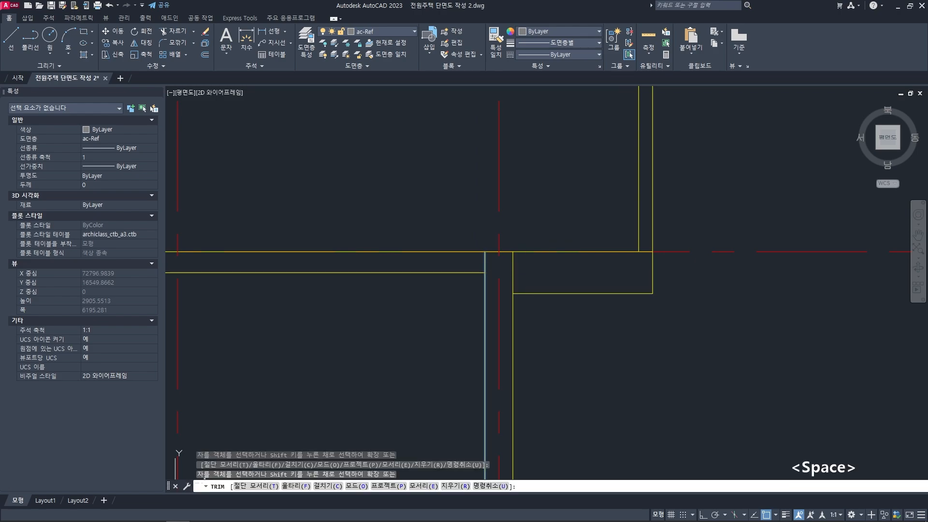
pyautogui.press('space')
# - Examine the joint of the lowered slab, sloped haunch and upper wall, and the overhang at the section's right end
pyautogui.scroll(-2, 536, 285)
pyautogui.moveTo(536, 285); pyautogui.dragTo(567, 283, button='middle')
pyautogui.press('Escape')
pyautogui.press('Escape')
pyautogui.scroll(-4, 566, 282)
pyautogui.moveTo(382, 280); pyautogui.dragTo(522, 271, button='middle')
pyautogui.scroll(4, 513, 271)
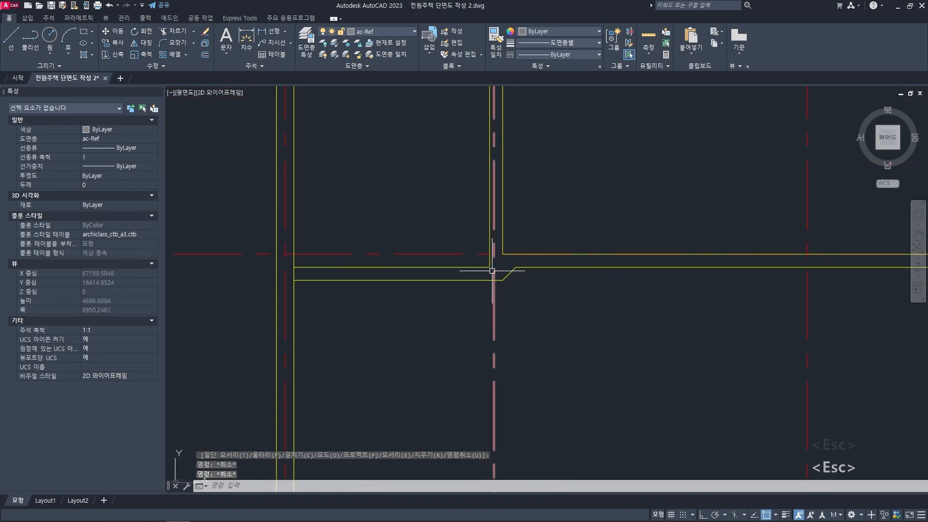
pyautogui.scroll(-4, 393, 288)
pyautogui.moveTo(699, 278); pyautogui.dragTo(549, 284, button='middle')
pyautogui.scroll(2, 549, 284)
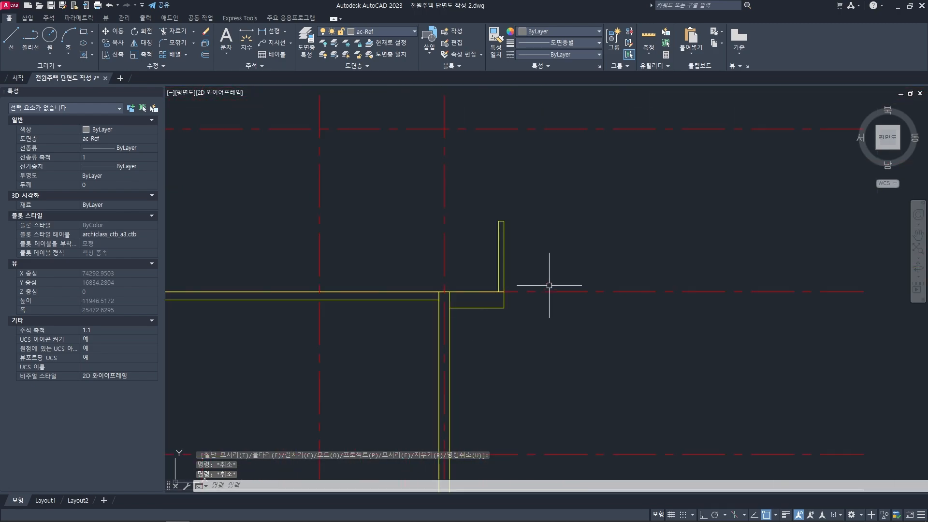
# - Trim the slab line under the right parapet and the wall lines inside the slab, using all objects as cutting edges
pyautogui.scroll(2, 496, 291)
pyautogui.moveTo(453, 312); pyautogui.dragTo(494, 288, button='middle')
pyautogui.write('tr')
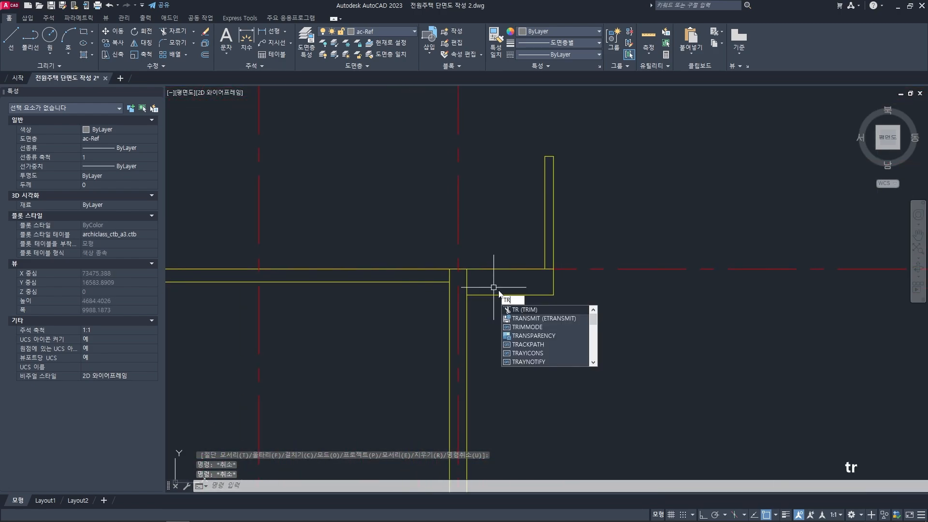
pyautogui.press('space')
pyautogui.press('space')
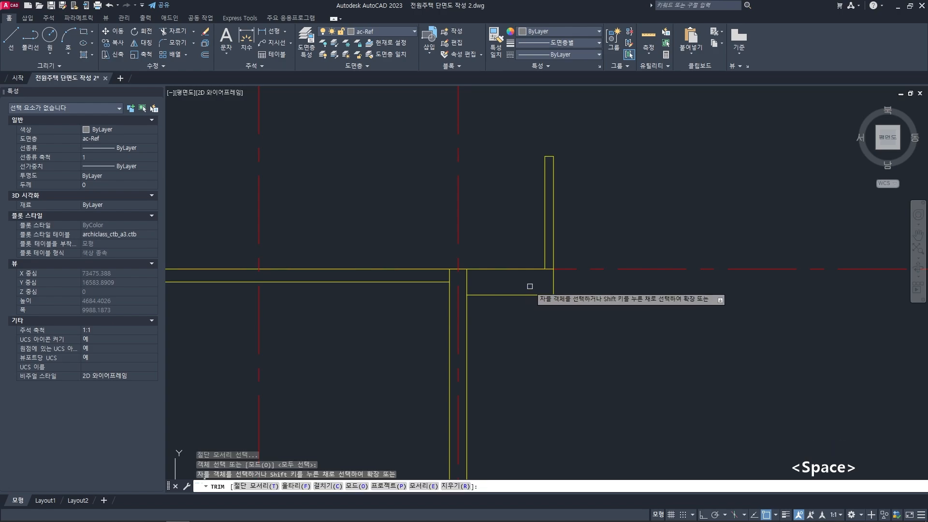
pyautogui.scroll(2, 529, 286)
pyautogui.click(549, 269)
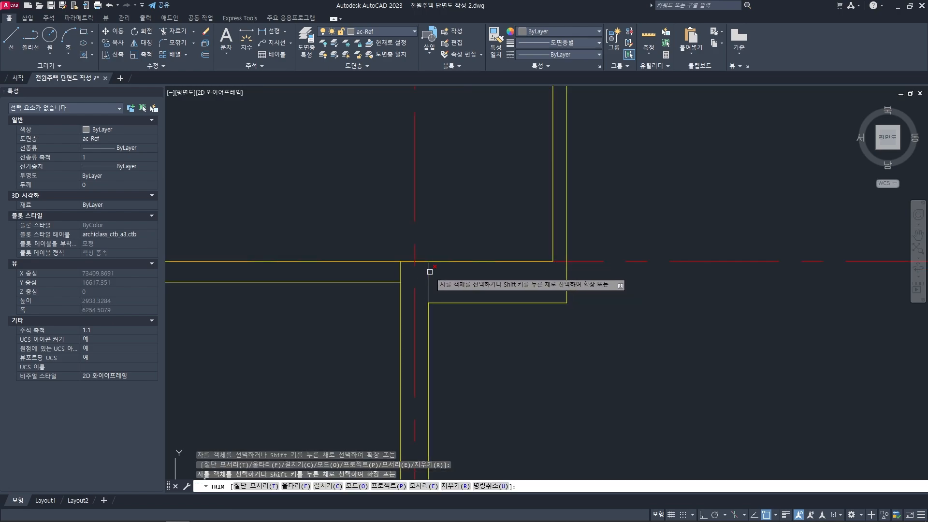
pyautogui.scroll(-5, 402, 280)
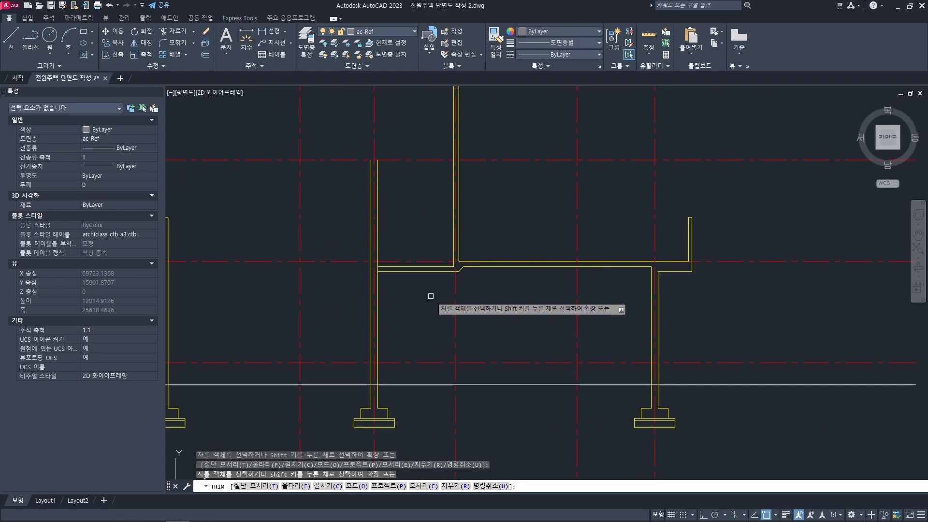
pyautogui.scroll(3, 362, 263)
pyautogui.press('space')
pyautogui.scroll(-6, 517, 293)
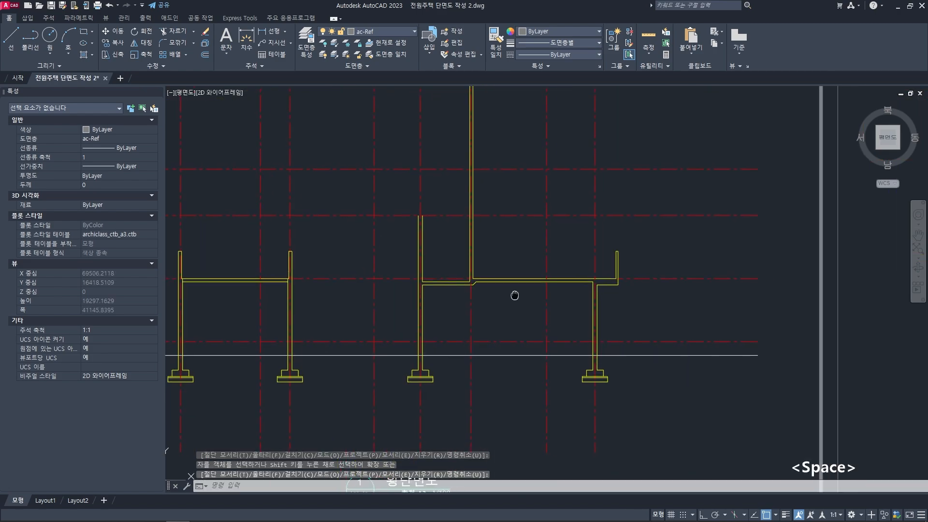
pyautogui.press('Escape')
pyautogui.press('Escape')
# - Delete the short horizontal line at the foot of the left parapet in the left block
pyautogui.moveTo(564, 286); pyautogui.dragTo(551, 285, button='middle')
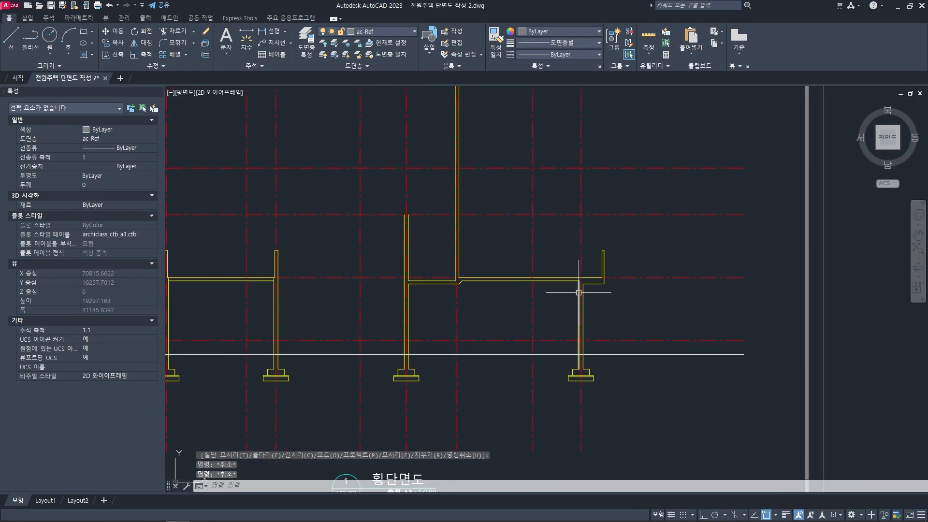
pyautogui.scroll(4, 579, 292)
pyautogui.scroll(-4, 610, 269)
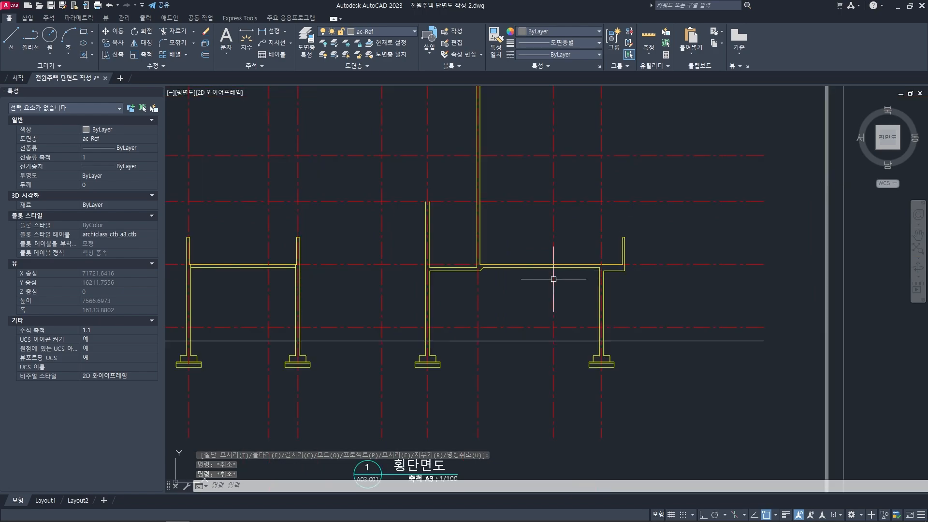
pyautogui.moveTo(510, 251); pyautogui.dragTo(575, 254, button='middle')
pyautogui.moveTo(486, 269); pyautogui.dragTo(633, 263, button='middle')
pyautogui.scroll(6, 367, 259)
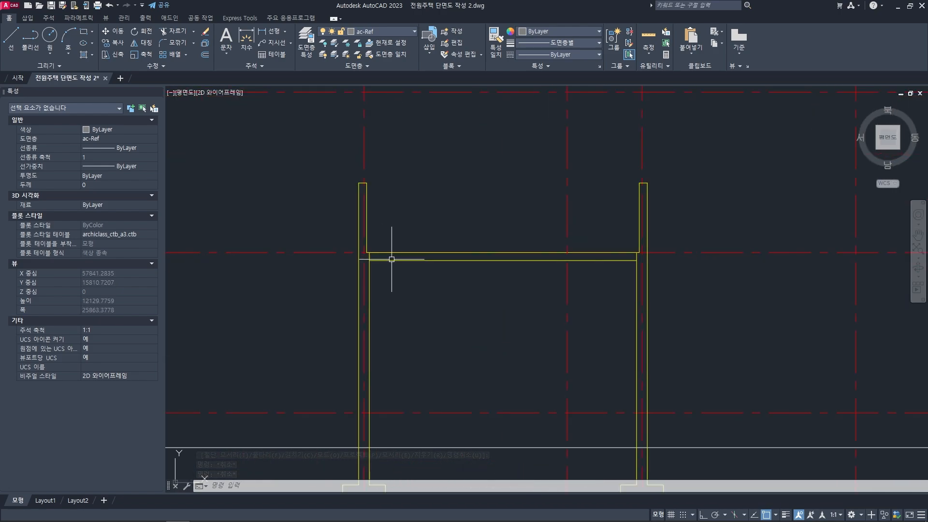
pyautogui.scroll(4, 300, 247)
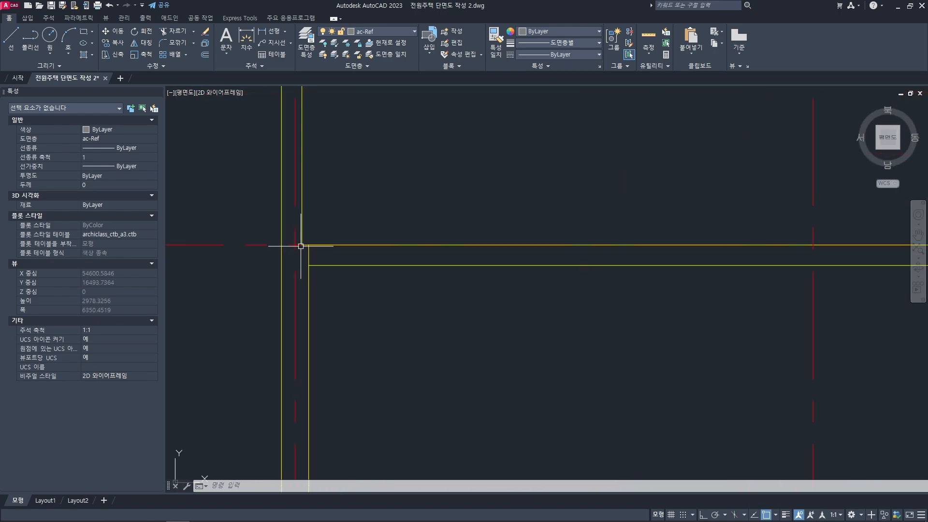
pyautogui.click(302, 231)
pyautogui.click(328, 258)
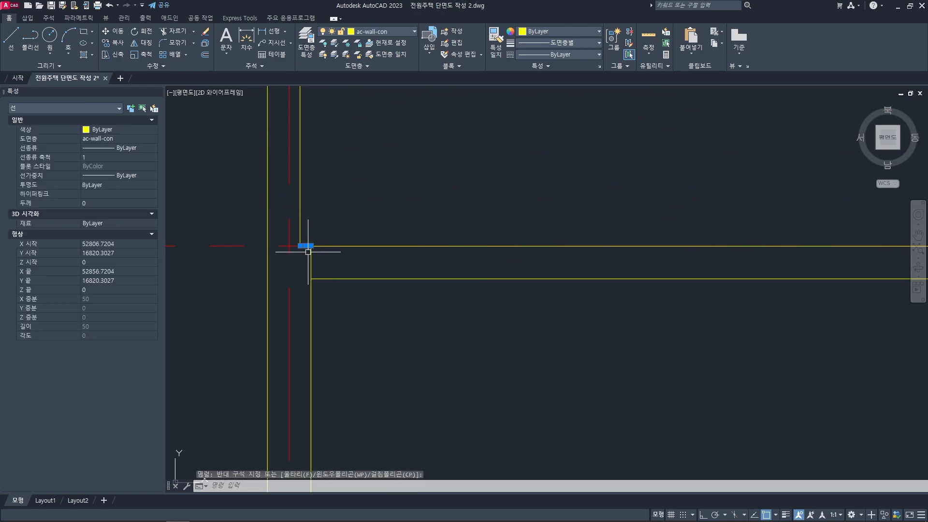
pyautogui.press('Delete')
# - Delete the short horizontal line at the foot of the right parapet in the left block
pyautogui.scroll(-8, 400, 263)
pyautogui.scroll(8, 514, 269)
pyautogui.click(507, 206)
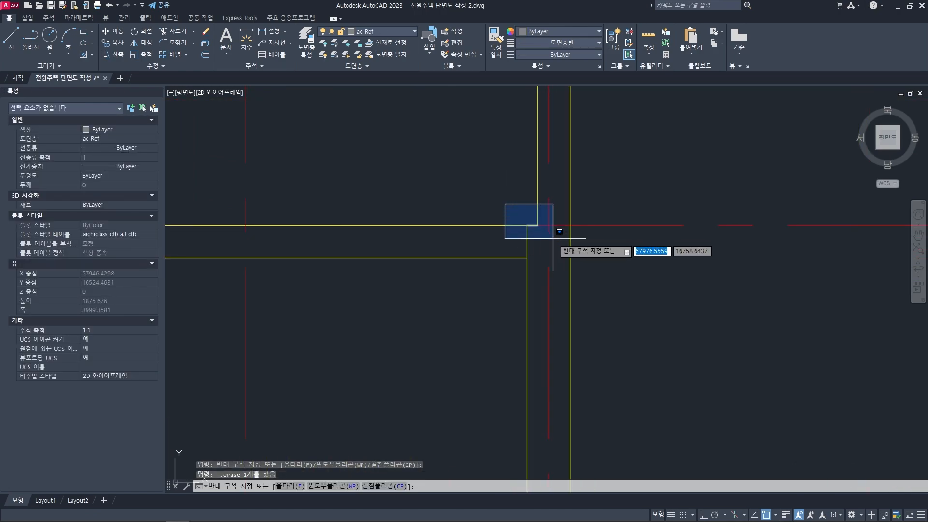
pyautogui.click(548, 242)
pyautogui.press('Delete')
# - Fillet the right parapet's inner line with the left block's slab top line into a sharp corner, radius 0
pyautogui.scroll(2, 526, 228)
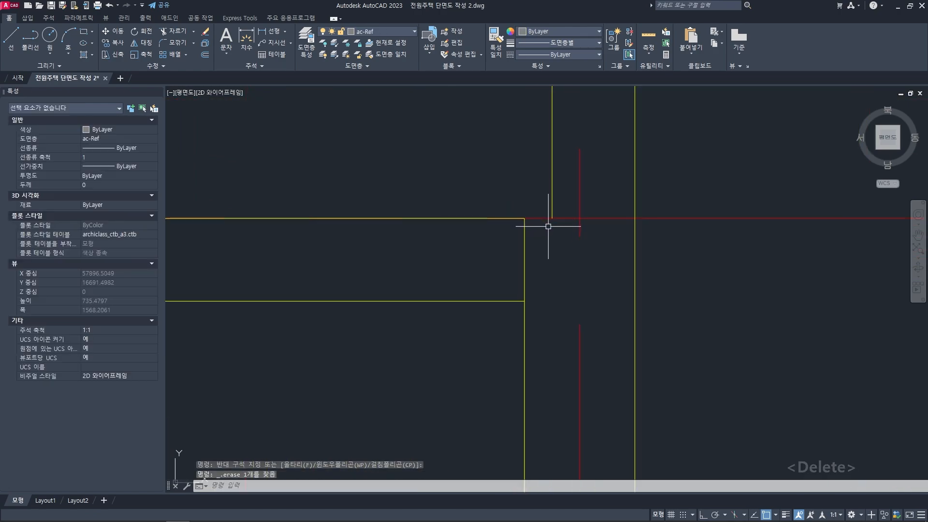
pyautogui.scroll(-4, 548, 226)
pyautogui.moveTo(514, 237)
pyautogui.mouseDown(button='middle')
pyautogui.moveTo(509, 246)
pyautogui.moveTo(521, 246)
pyautogui.mouseUp(button='middle')
pyautogui.write('f')
pyautogui.press('space')
pyautogui.click(540, 228)
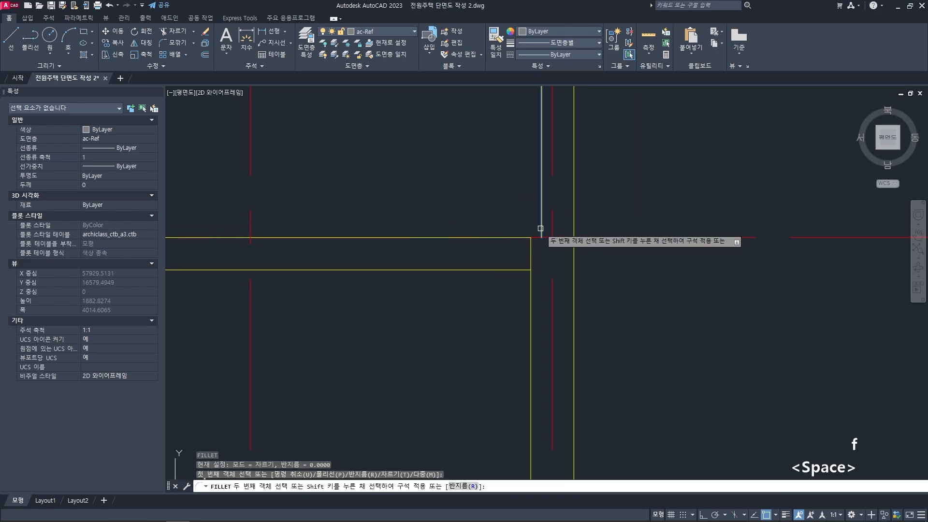
pyautogui.click(525, 236)
# - Fillet the left parapet's inner line with the left block's slab top line into a sharp corner, radius 0
pyautogui.scroll(-4, 487, 238)
pyautogui.moveTo(347, 244); pyautogui.dragTo(543, 244, button='middle')
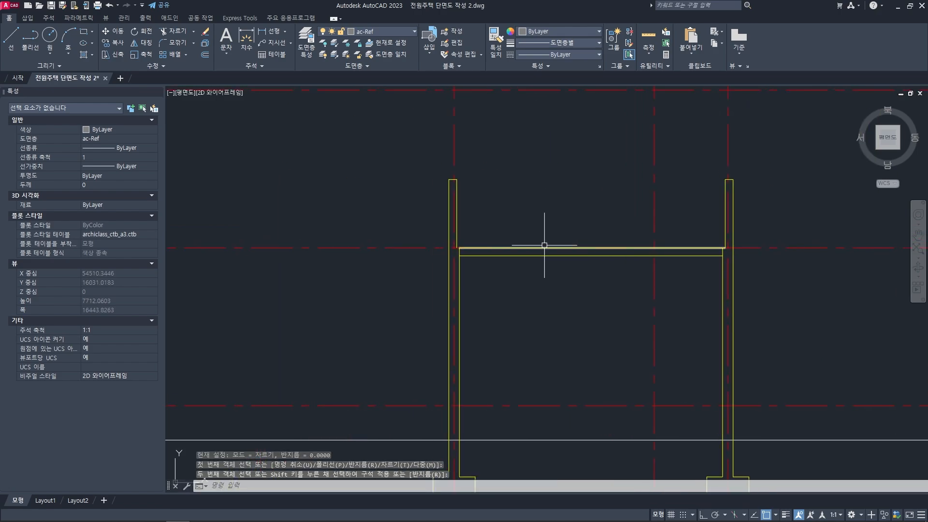
pyautogui.scroll(2, 464, 244)
pyautogui.scroll(4, 464, 245)
pyautogui.write('f')
pyautogui.press('space')
pyautogui.click(432, 239)
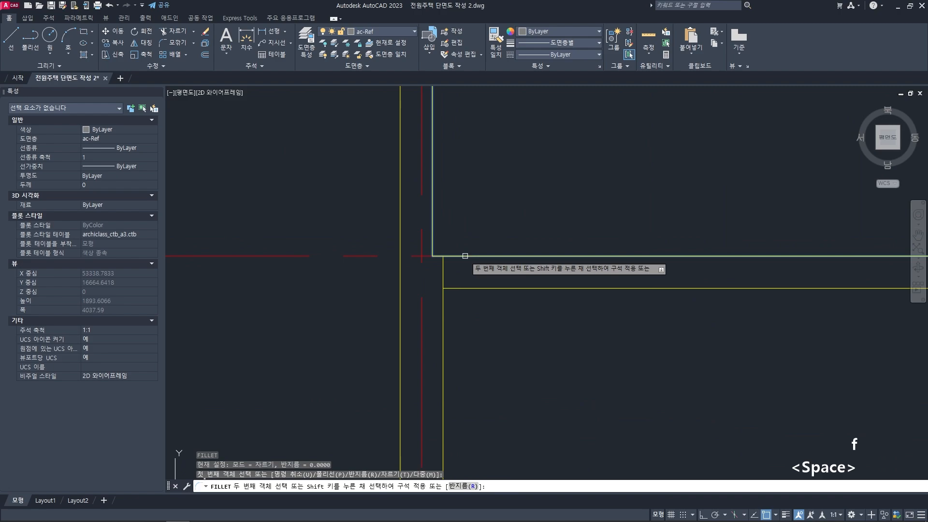
pyautogui.click(465, 256)
# - Examine the left block's slab top line and its corner joints with the parapets
pyautogui.scroll(-4, 454, 245)
pyautogui.press('Escape')
pyautogui.press('Escape')
pyautogui.press('Escape')
pyautogui.moveTo(446, 246); pyautogui.dragTo(423, 247, button='middle')
pyautogui.scroll(6, 419, 247)
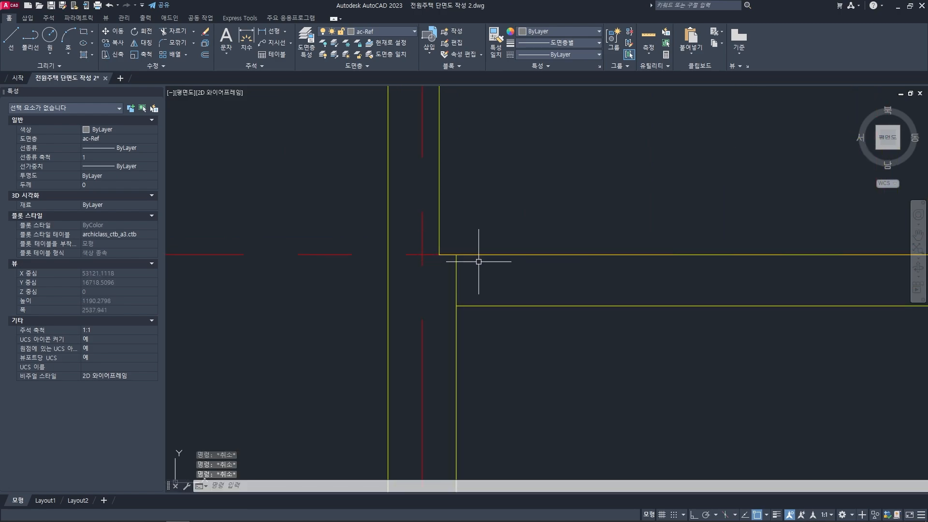
pyautogui.moveTo(471, 270); pyautogui.dragTo(466, 271, button='middle')
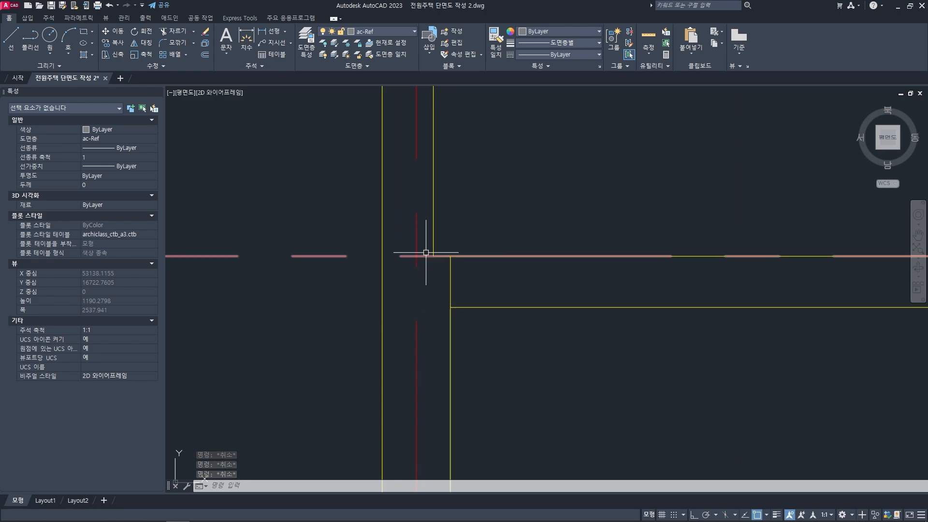
pyautogui.click(461, 256)
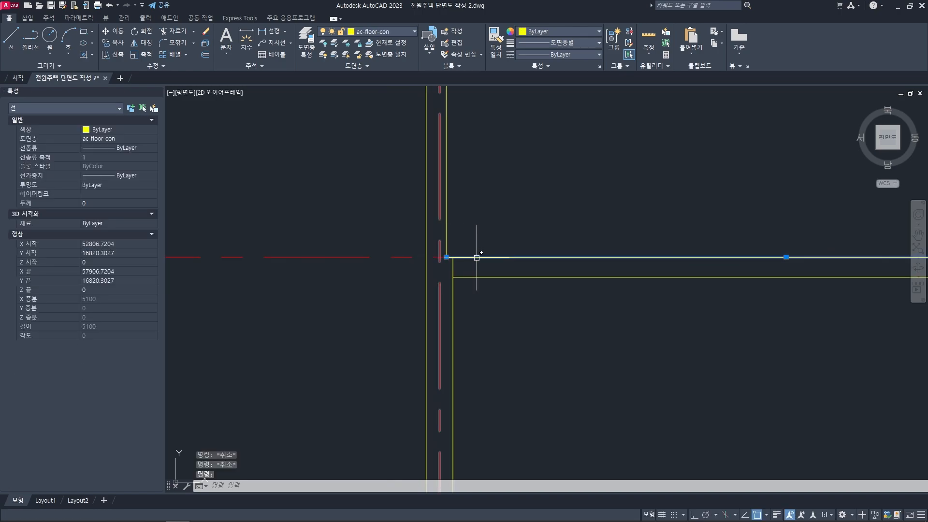
pyautogui.scroll(-5, 476, 254)
pyautogui.moveTo(316, 269); pyautogui.dragTo(331, 270, button='middle')
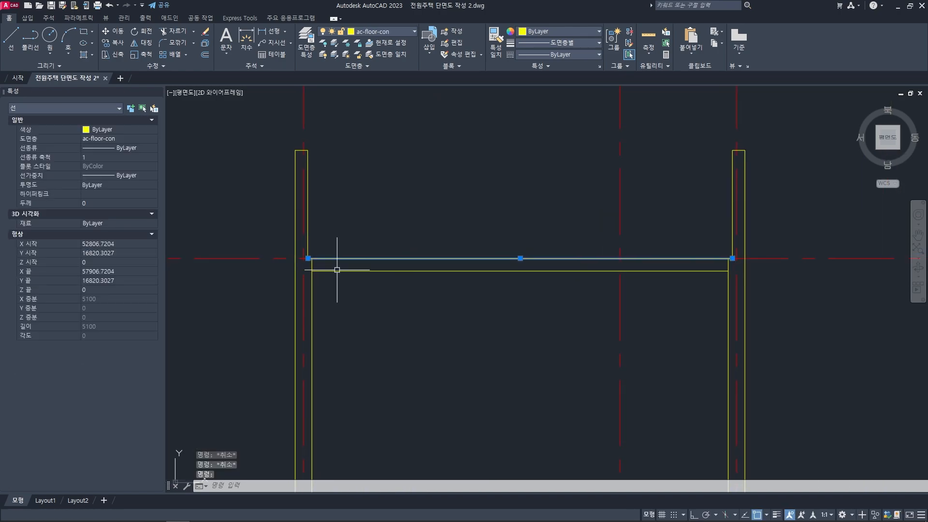
pyautogui.press('Escape')
pyautogui.press('Escape')
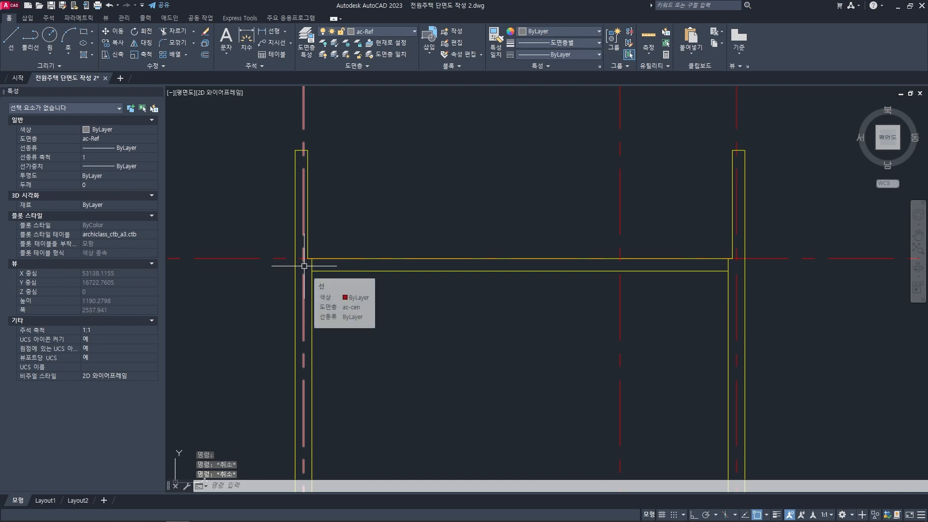
pyautogui.moveTo(346, 288); pyautogui.dragTo(386, 300, button='middle')
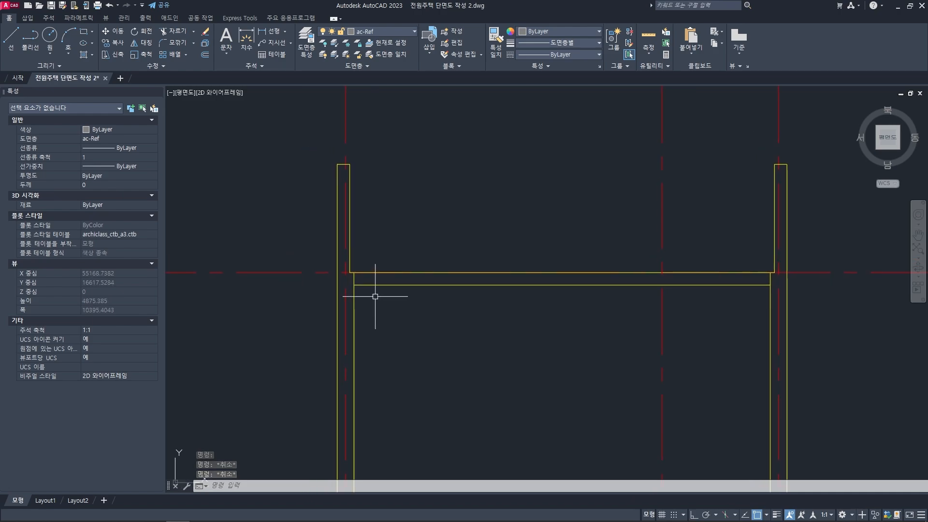
# - Trim the inner wall lines inside the slab thickness at both ends of the left block, using all objects as cutting edges
pyautogui.press('space')
pyautogui.press('space')
pyautogui.scroll(4, 360, 292)
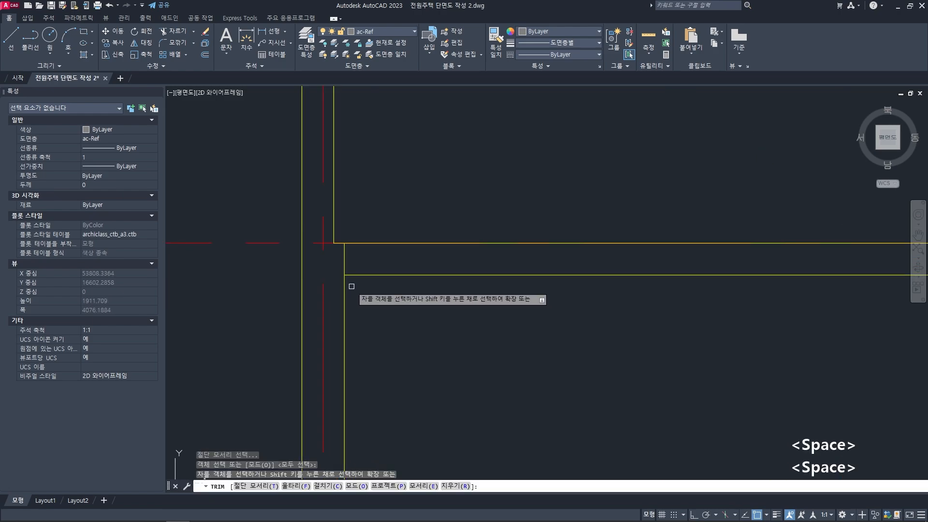
pyautogui.click(343, 259)
pyautogui.scroll(-3, 508, 269)
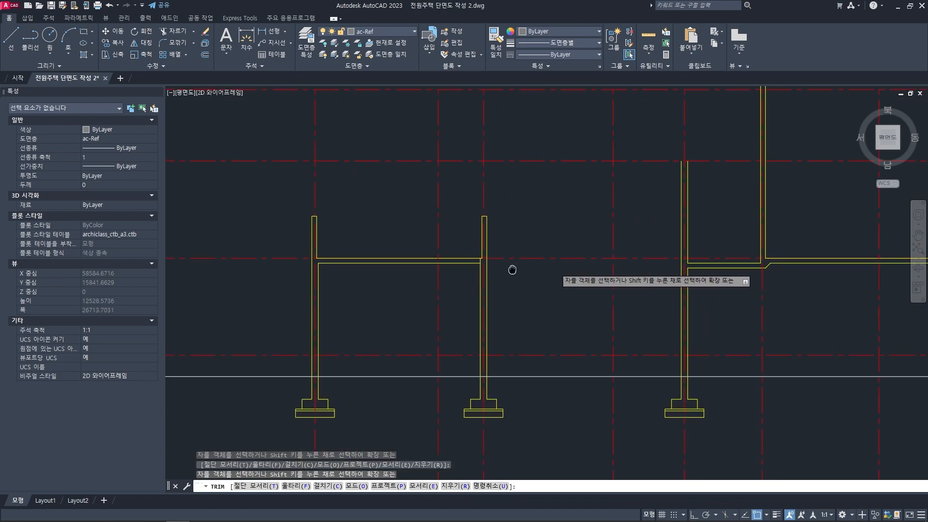
pyautogui.scroll(3, 451, 259)
pyautogui.press('space')
pyautogui.scroll(-5, 408, 291)
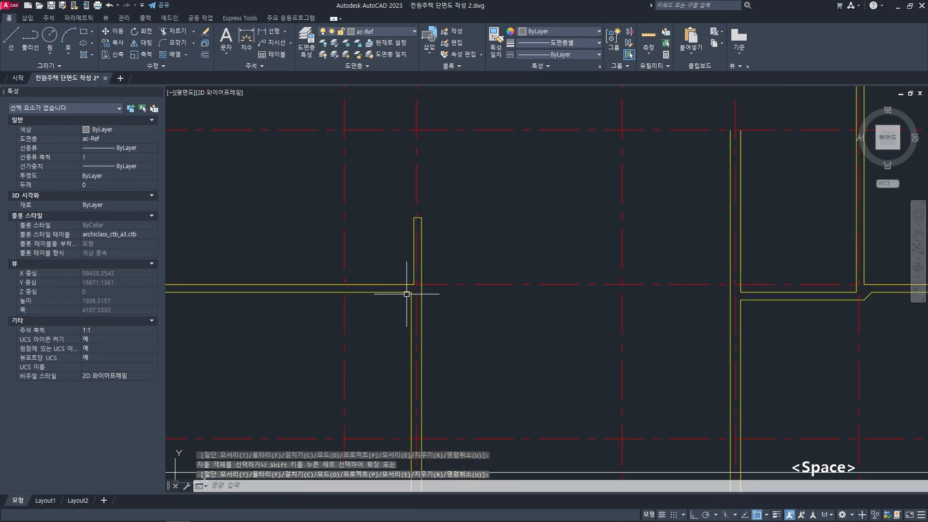
pyautogui.press('Escape')
pyautogui.press('Escape')
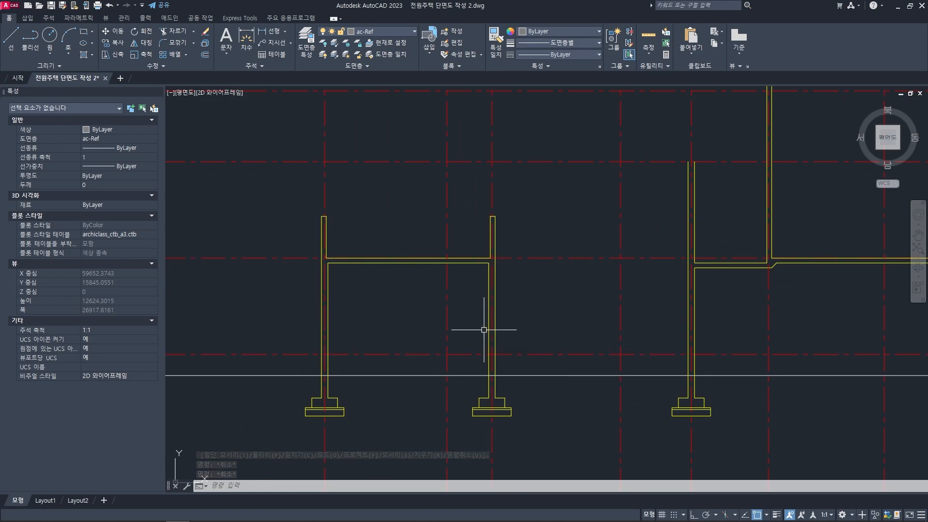
# - Compare the cross-section with the first-floor plan, following the A03-001 section line through the bedrooms, outdoor steps, bathroom and kitchen
pyautogui.scroll(-2, 482, 328)
pyautogui.moveTo(516, 325); pyautogui.dragTo(449, 335, button='middle')
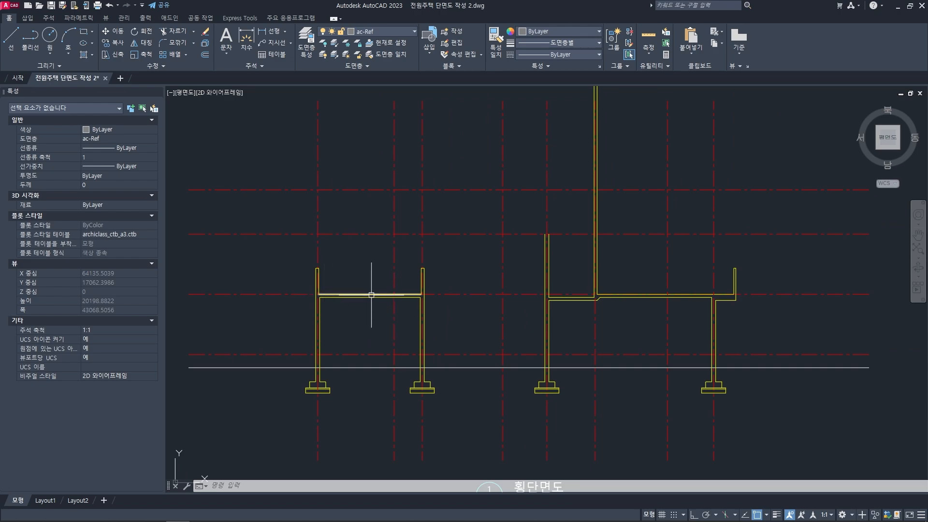
pyautogui.scroll(-2, 619, 312)
pyautogui.moveTo(616, 313); pyautogui.dragTo(573, 315, button='middle')
pyautogui.scroll(1, 573, 318)
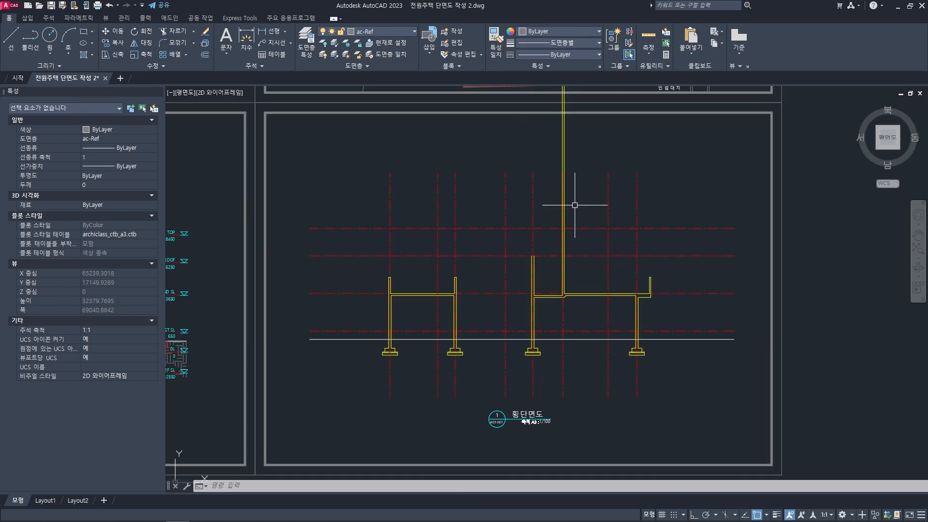
pyautogui.moveTo(566, 109); pyautogui.dragTo(539, 427, button='middle')
pyautogui.scroll(-1, 551, 251)
pyautogui.scroll(2, 526, 301)
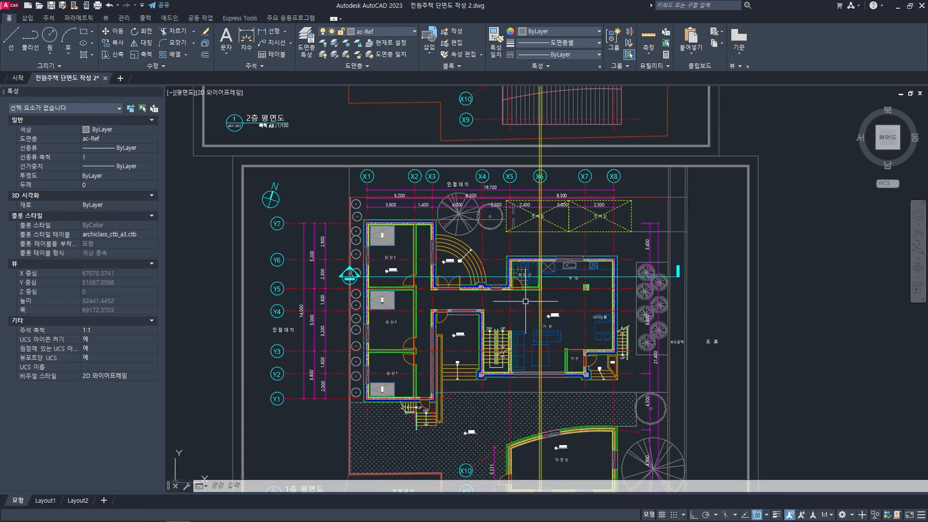
pyautogui.scroll(2, 517, 295)
pyautogui.moveTo(516, 295); pyautogui.dragTo(525, 305, button='middle')
pyautogui.scroll(2, 561, 294)
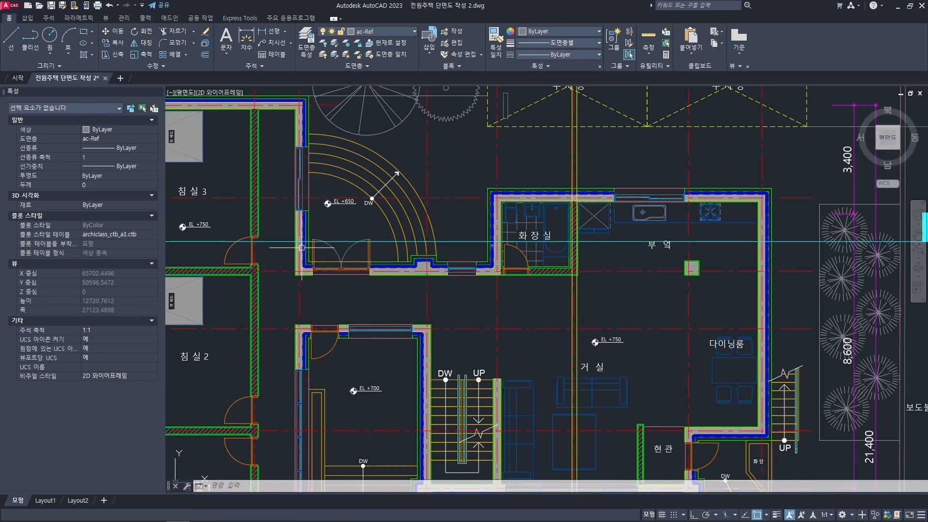
pyautogui.moveTo(301, 248); pyautogui.dragTo(460, 254, button='middle')
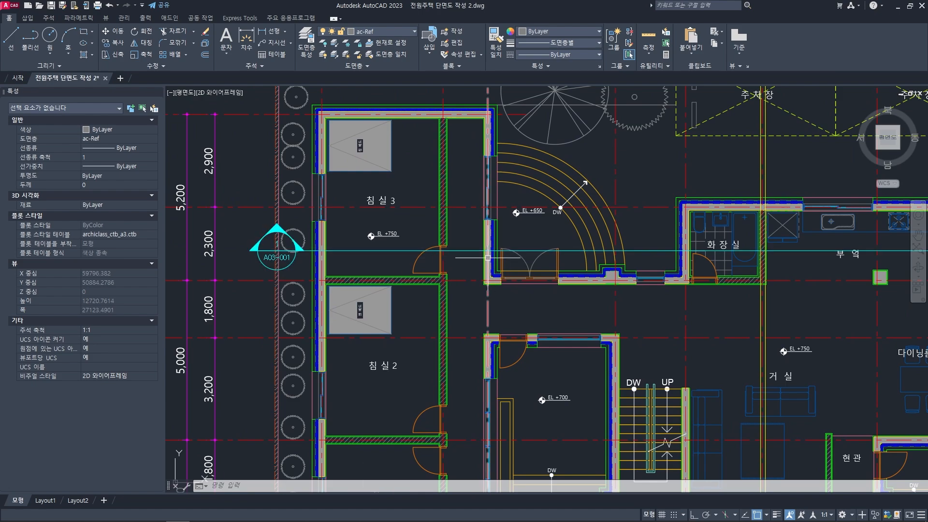
pyautogui.scroll(-4, 507, 290)
pyautogui.moveTo(526, 449); pyautogui.dragTo(512, 328, button='middle')
pyautogui.scroll(2, 512, 327)
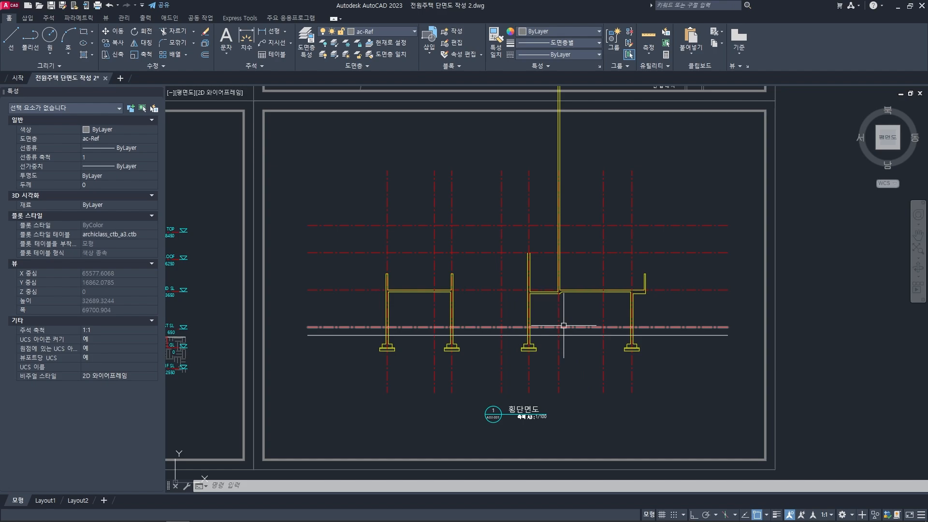
pyautogui.scroll(1, 563, 326)
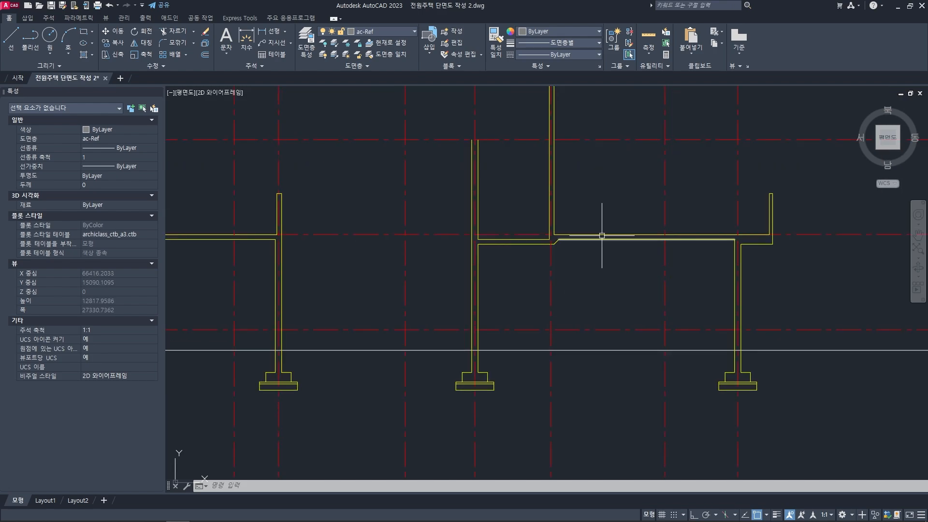
pyautogui.scroll(-1, 576, 310)
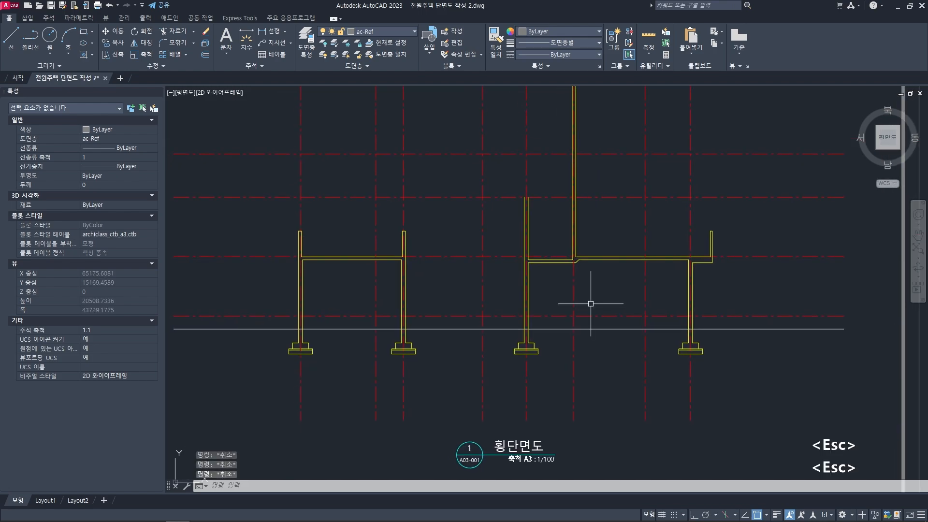
# - Offset the 1ST SL level line 150 mm downward for the first-floor slab underside
pyautogui.scroll(-1, 591, 303)
pyautogui.press('o')
pyautogui.press('space')
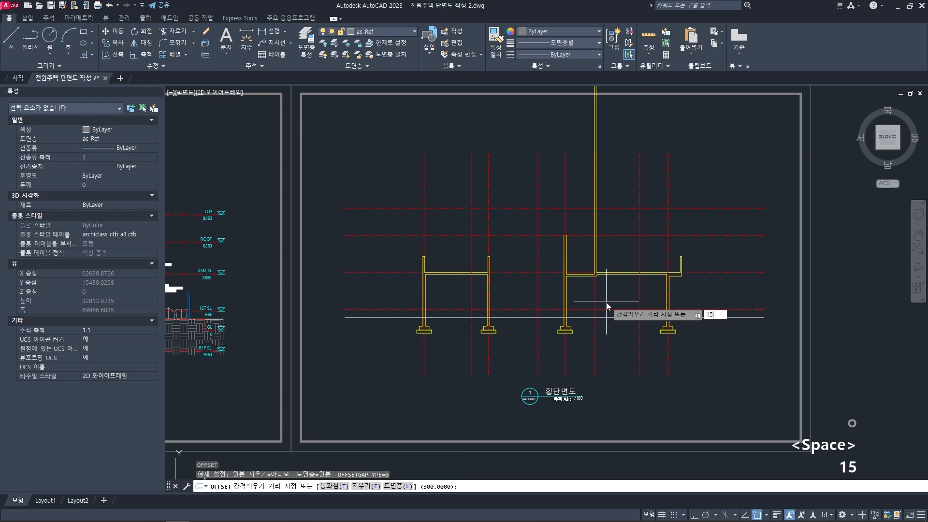
pyautogui.write('150')
pyautogui.press('space')
pyautogui.scroll(2, 606, 302)
pyautogui.click(603, 317)
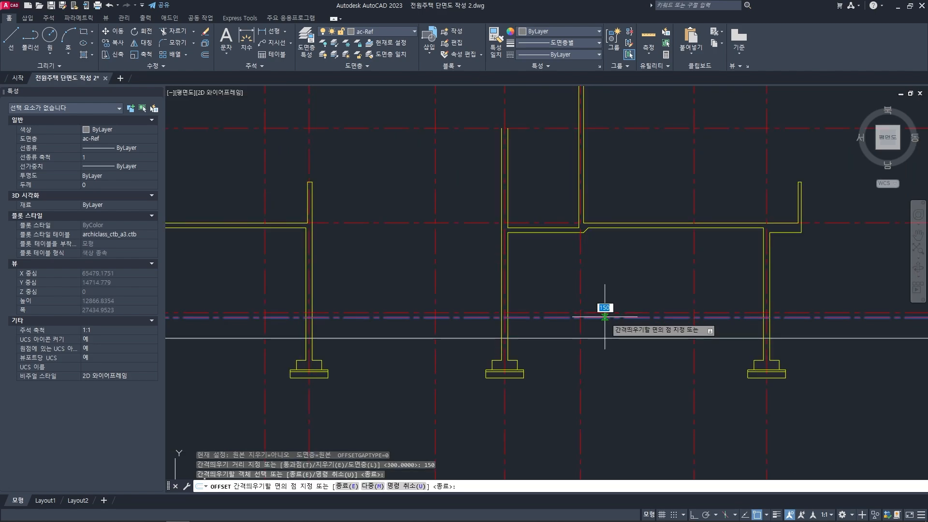
pyautogui.click(622, 357)
pyautogui.press('space')
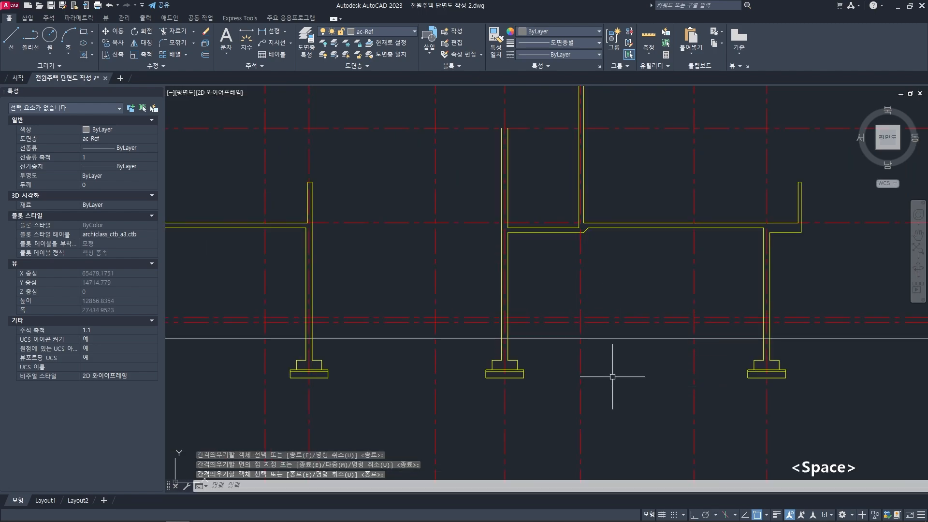
# - Match the new offset line's properties to the second-floor slab underside line
pyautogui.write('ma')
pyautogui.press('space')
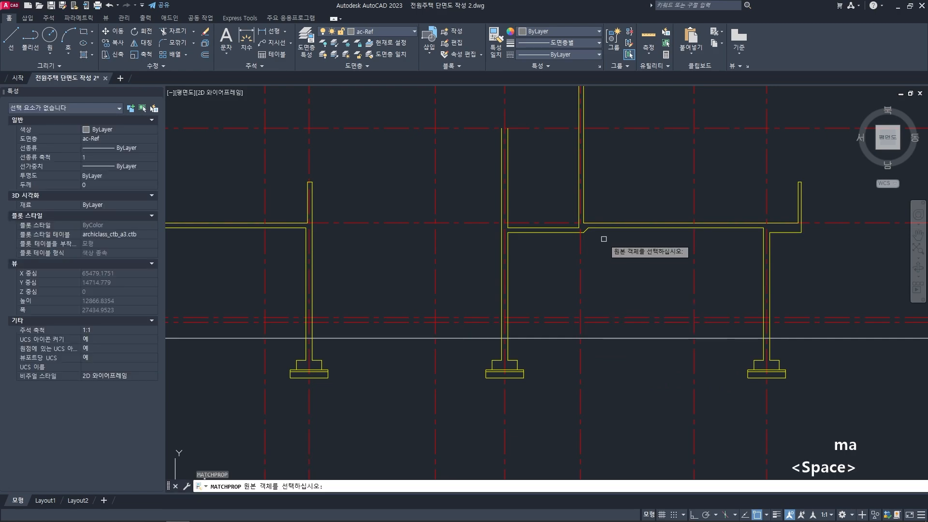
pyautogui.scroll(2, 601, 313)
pyautogui.click(604, 327)
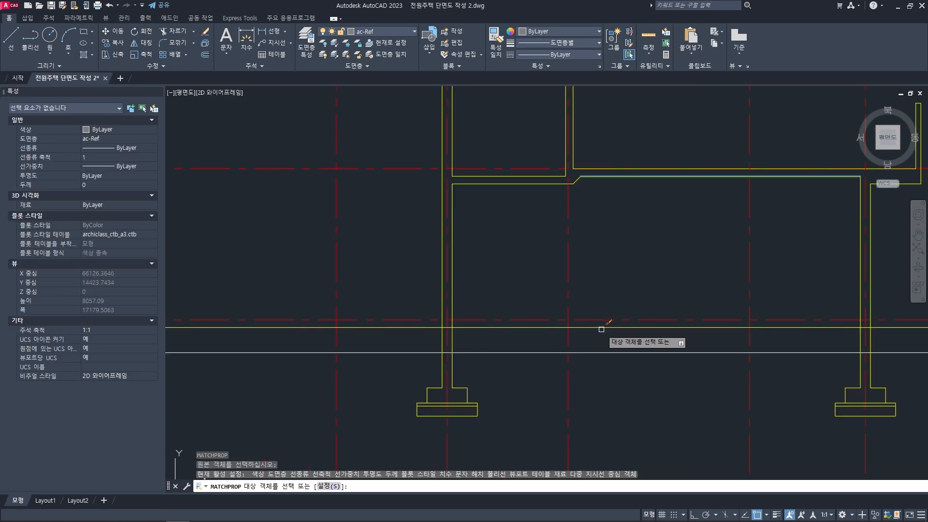
pyautogui.press('space')
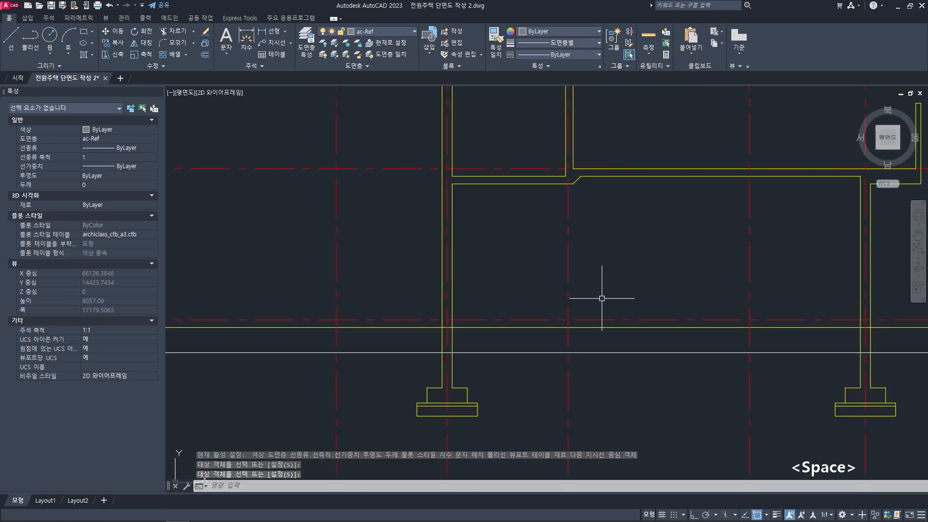
# - Trim the first-floor slab underside line outside the leftmost wall, using that wall's inner face as the cutting edge
pyautogui.scroll(-4, 601, 298)
pyautogui.write('tr')
pyautogui.press('space')
pyautogui.scroll(5, 383, 310)
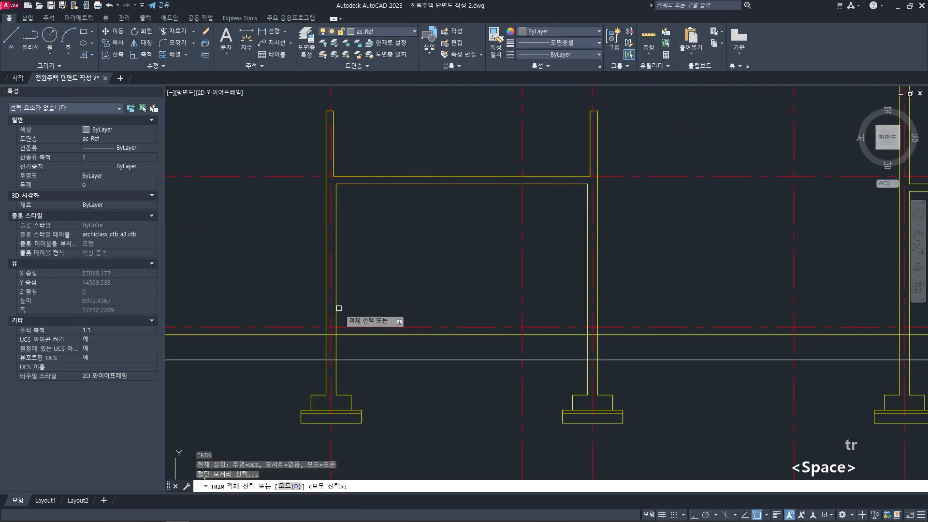
pyautogui.click(338, 308)
pyautogui.press('space')
pyautogui.click(309, 335)
pyautogui.press('space')
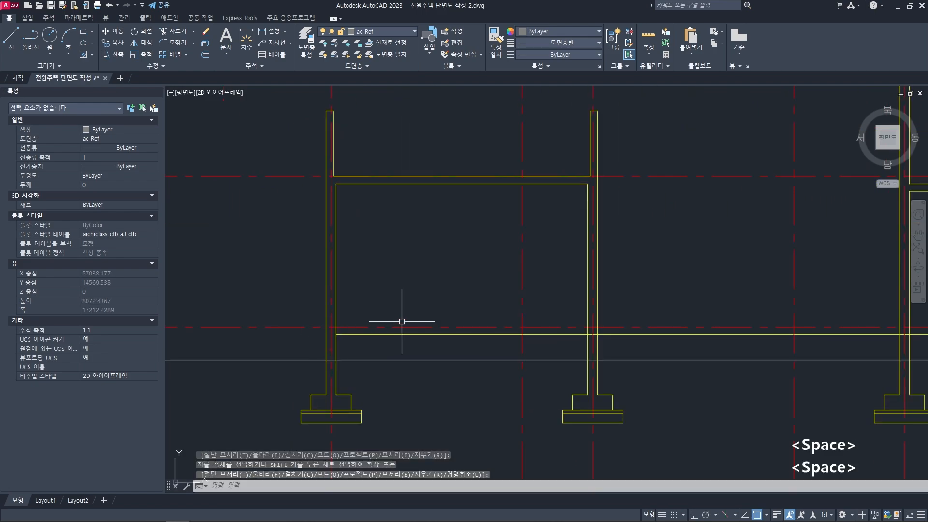
# - Trim the first-floor slab underside line between the two blocks, back to the inner faces of their facing walls
pyautogui.moveTo(401, 322); pyautogui.dragTo(251, 316, button='middle')
pyautogui.write('tr')
pyautogui.press('space')
pyautogui.click(436, 296)
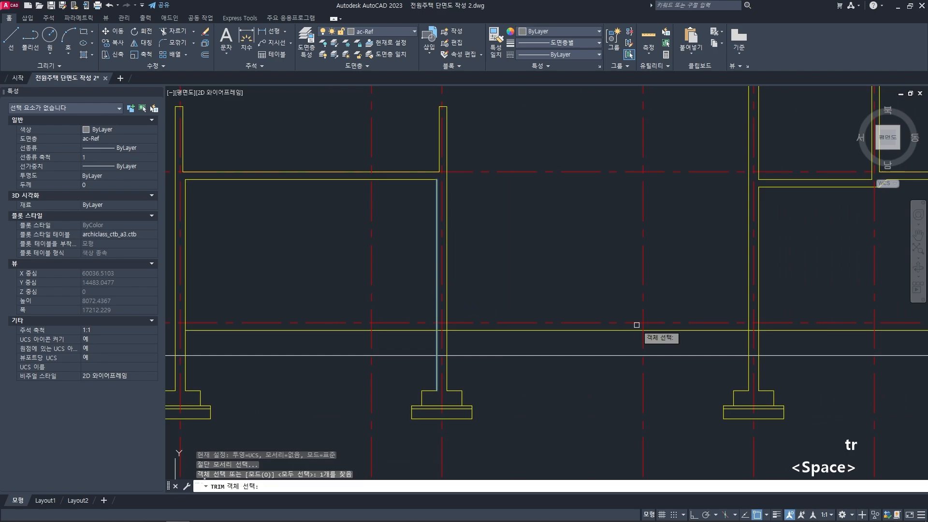
pyautogui.click(758, 305)
pyautogui.press('space')
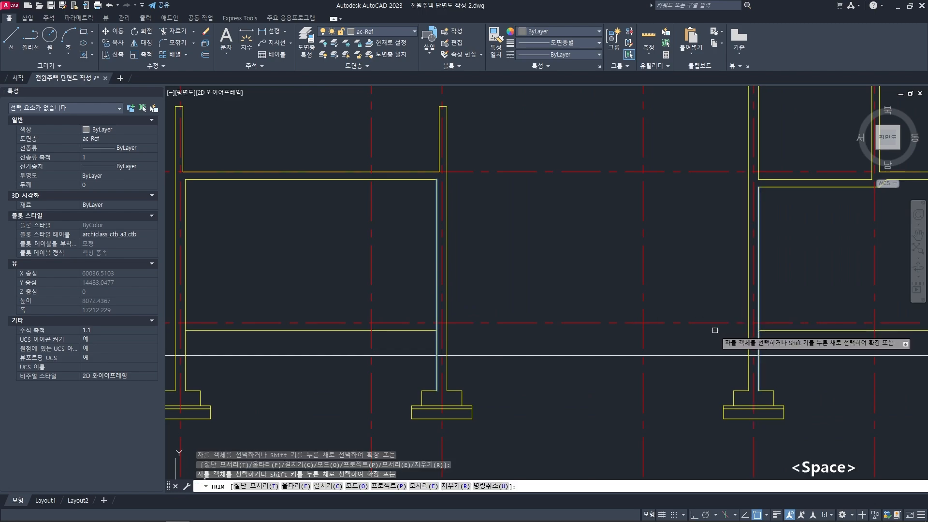
pyautogui.press('space')
# - Trim the first-floor slab underside line outside the rightmost wall, using that wall's inner face as the cutting edge
pyautogui.scroll(-1, 650, 331)
pyautogui.moveTo(745, 341); pyautogui.dragTo(464, 338, button='middle')
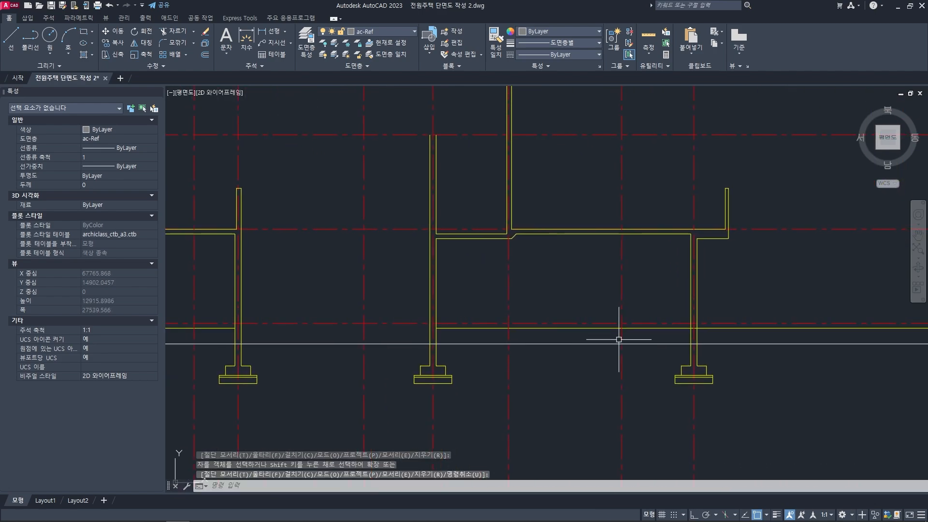
pyautogui.moveTo(617, 339); pyautogui.dragTo(527, 339, button='middle')
pyautogui.scroll(1, 629, 340)
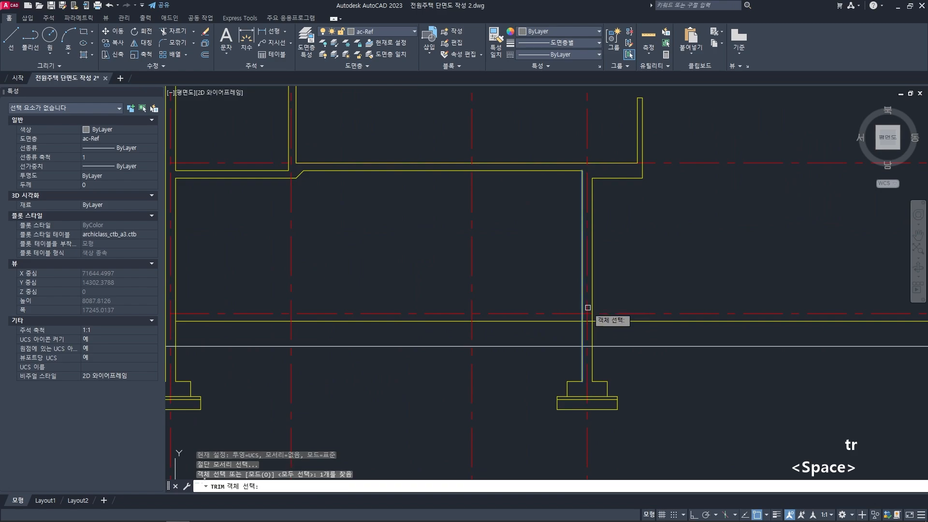
pyautogui.click(654, 321)
pyautogui.press('space')
pyautogui.scroll(-2, 656, 323)
pyautogui.press('Escape')
pyautogui.press('Escape')
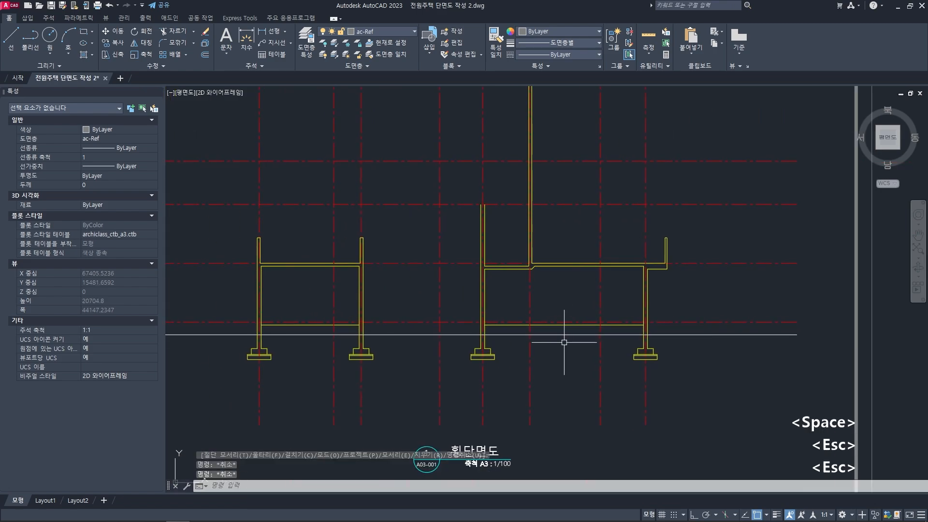
# - Offset the first-floor slab underside line of the left block 150 mm upward to form the slab's top line
pyautogui.scroll(2, 441, 319)
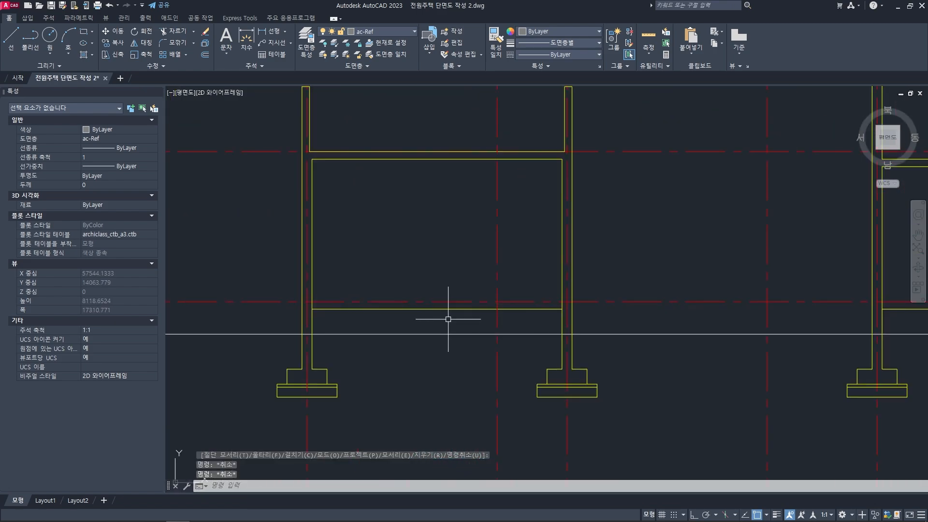
pyautogui.write('o')
pyautogui.press('space')
pyautogui.press('space')
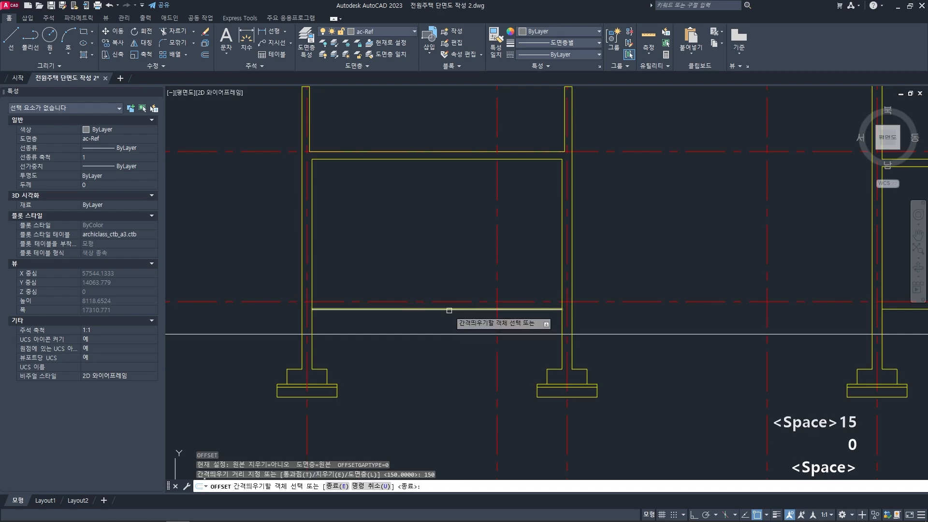
pyautogui.click(447, 309)
pyautogui.click(439, 277)
# - Trim both walls' inner face lines in the left block where they cross the first-floor slab thickness
pyautogui.press('space')
pyautogui.scroll(2, 290, 284)
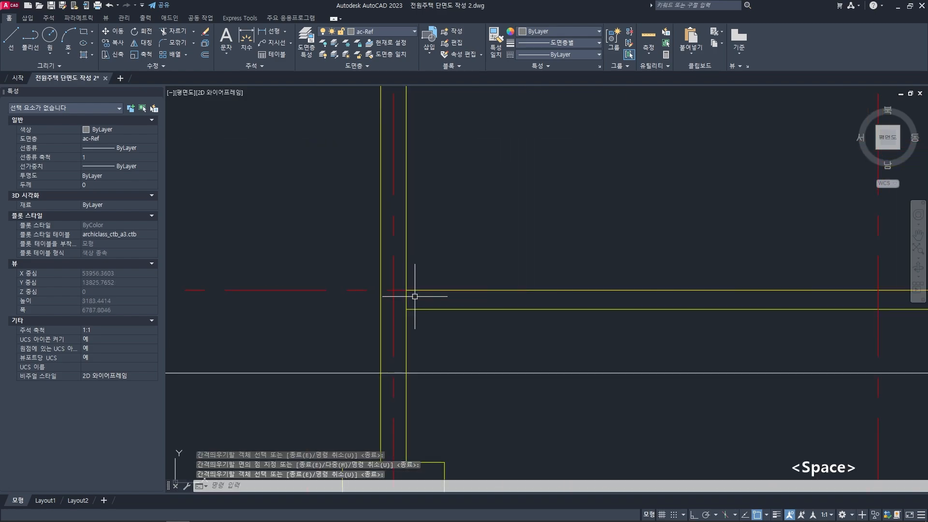
pyautogui.write('tr')
pyautogui.press('space')
pyautogui.press('space')
pyautogui.scroll(-2, 408, 298)
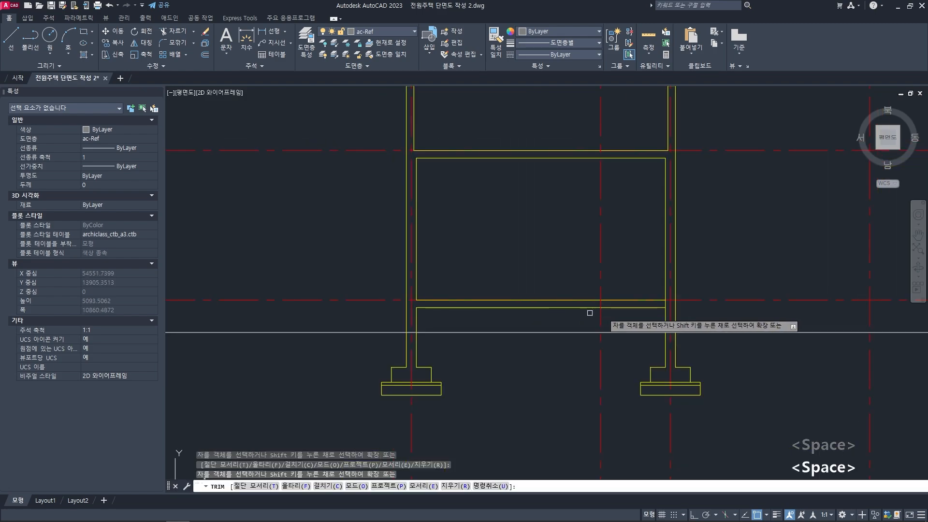
pyautogui.scroll(2, 581, 302)
pyautogui.press('space')
pyautogui.scroll(-2, 585, 304)
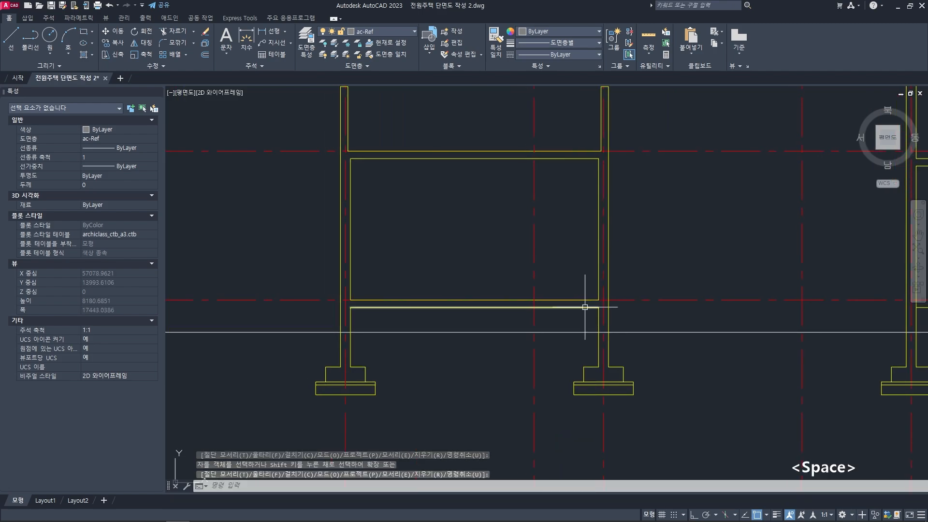
pyautogui.press('Escape')
pyautogui.press('Escape')
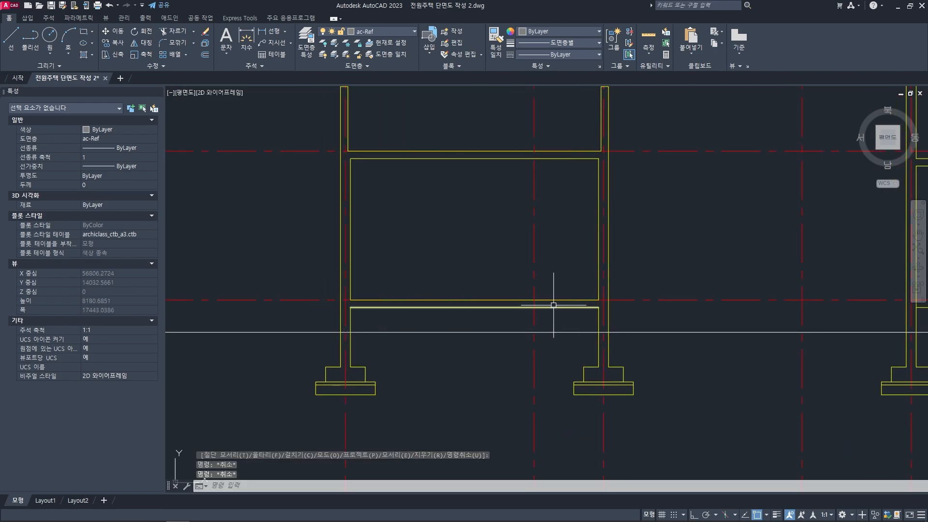
# - Offset the right block's first-floor slab underside line 150 mm both upward and downward
pyautogui.moveTo(664, 316)
pyautogui.mouseDown(button='middle')
pyautogui.moveTo(573, 300)
pyautogui.moveTo(444, 307)
pyautogui.mouseUp(button='middle')
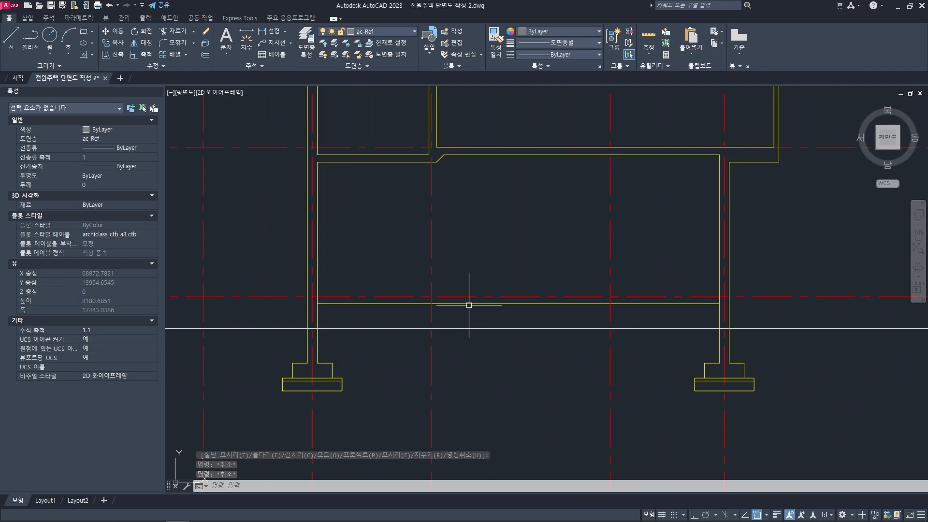
pyautogui.press('Escape')
pyautogui.press('Escape')
pyautogui.write('o')
pyautogui.press('space')
pyautogui.write('1')
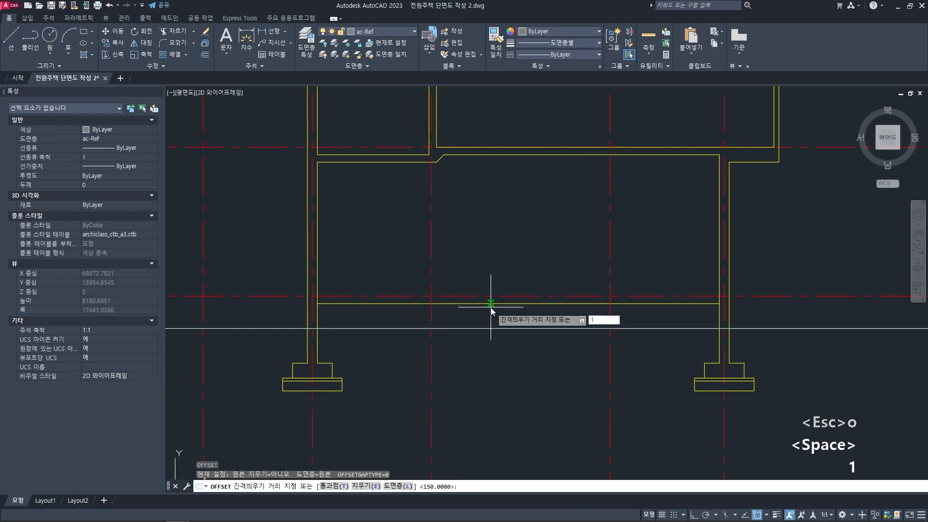
pyautogui.write('50')
pyautogui.press('space')
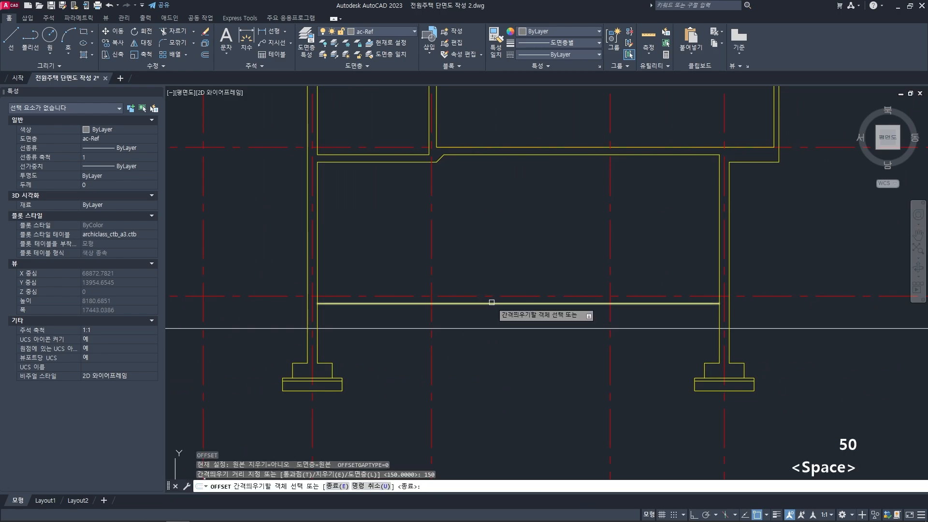
pyautogui.click(491, 303)
pyautogui.click(493, 259)
pyautogui.click(484, 304)
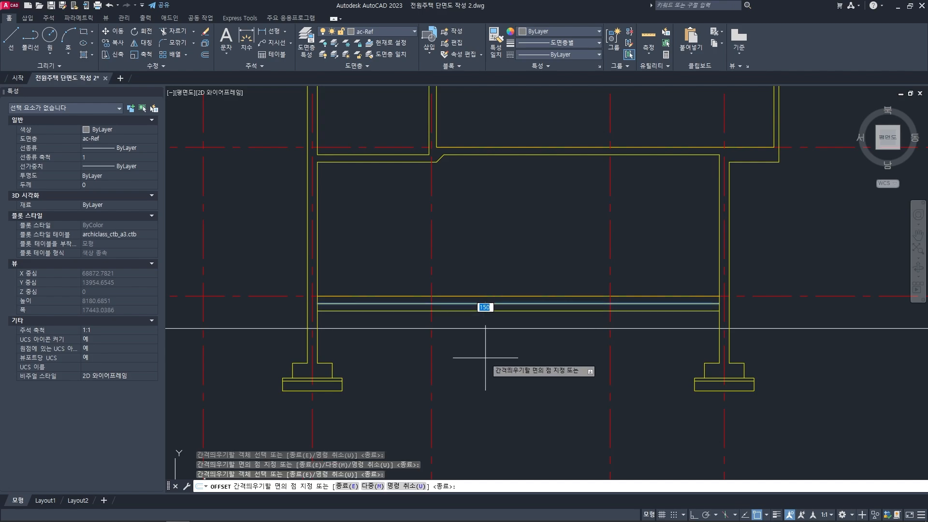
pyautogui.click(486, 359)
pyautogui.press('space')
pyautogui.press('Escape')
pyautogui.press('Escape')
# - Examine the partition between the bathroom and kitchen on the first-floor plan, where the vertical projection lines pass through
pyautogui.scroll(-2, 421, 327)
pyautogui.scroll(4, 445, 306)
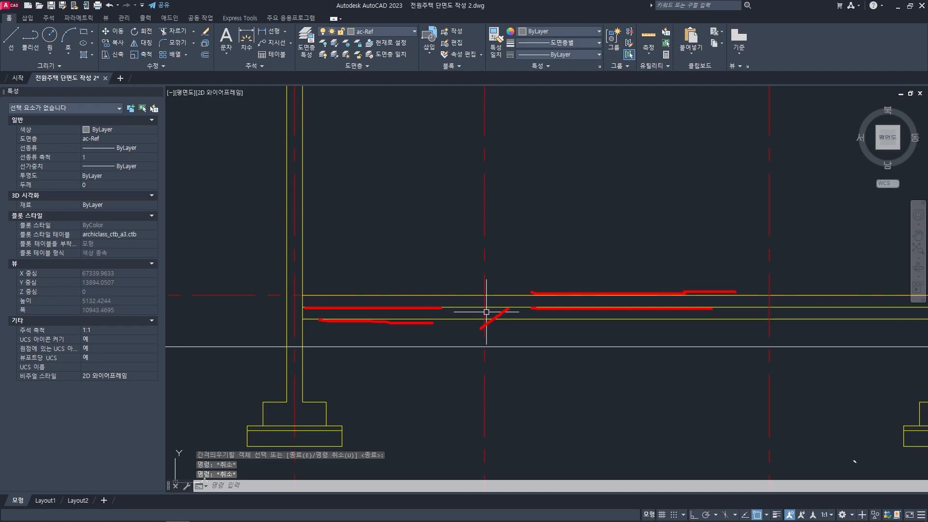
pyautogui.press('Escape')
pyautogui.scroll(-7, 515, 285)
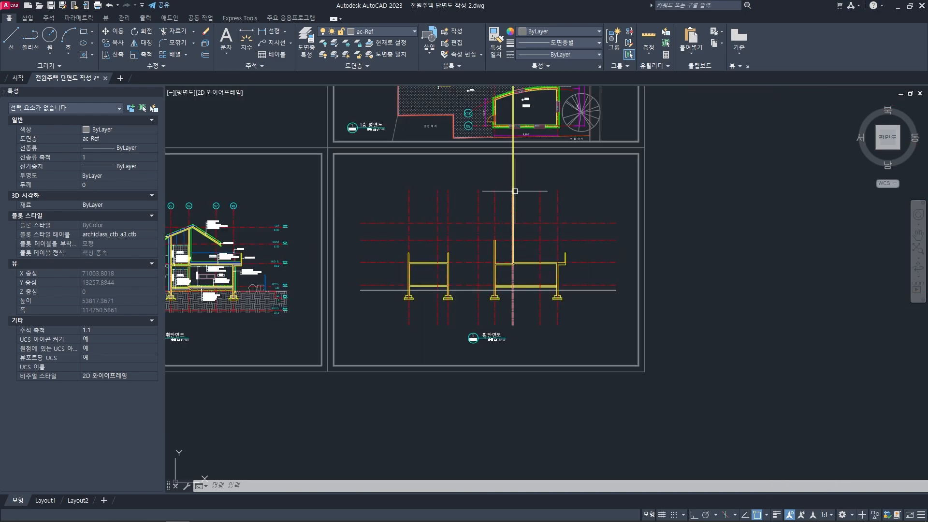
pyautogui.moveTo(511, 106); pyautogui.dragTo(498, 335, button='middle')
pyautogui.scroll(9, 512, 213)
pyautogui.moveTo(514, 204); pyautogui.dragTo(506, 216, button='middle')
pyautogui.scroll(6, 507, 227)
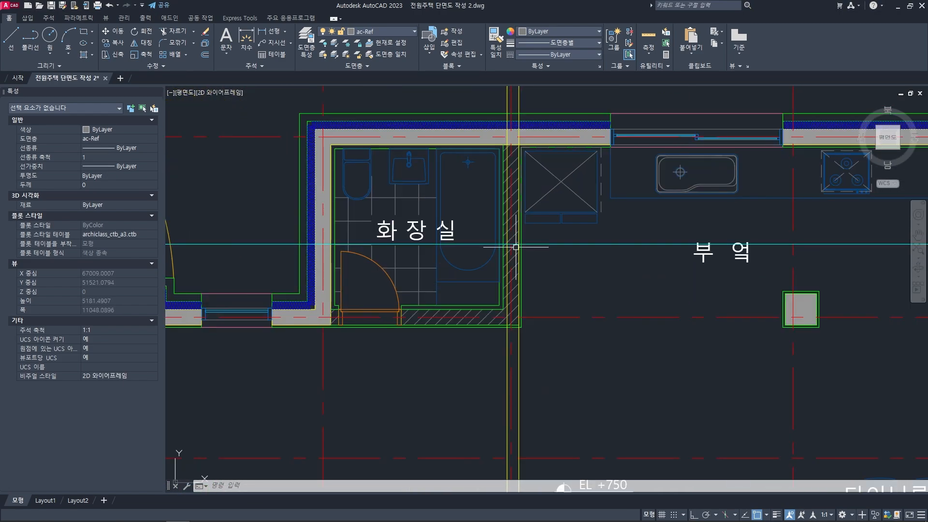
pyautogui.scroll(-4, 494, 308)
pyautogui.scroll(-6, 507, 363)
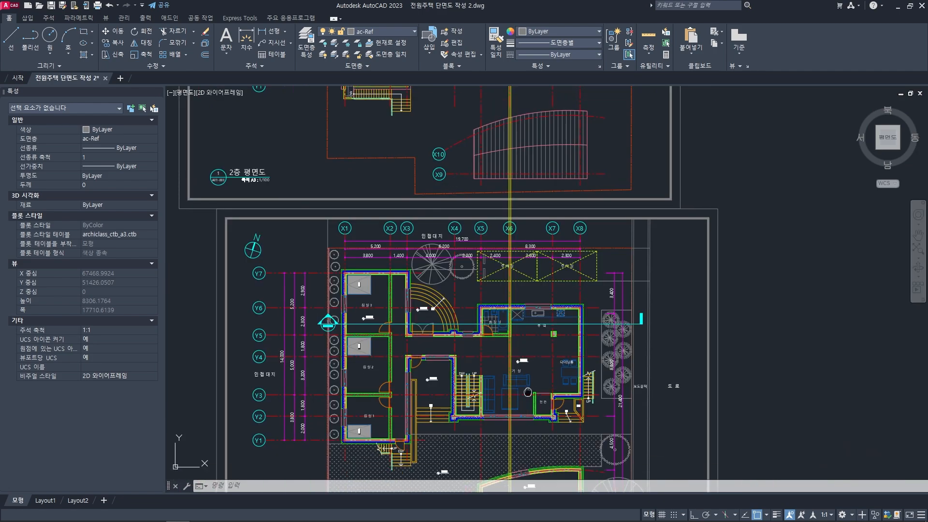
# - Trim the two vertical wall projection lines above the uppermost level line of the section, using that level line as the cutting edge
pyautogui.moveTo(526, 390)
pyautogui.mouseDown(button='middle')
pyautogui.moveTo(527, 231)
pyautogui.moveTo(524, 259)
pyautogui.mouseUp(button='middle')
pyautogui.write('tr')
pyautogui.press('space')
pyautogui.press('space')
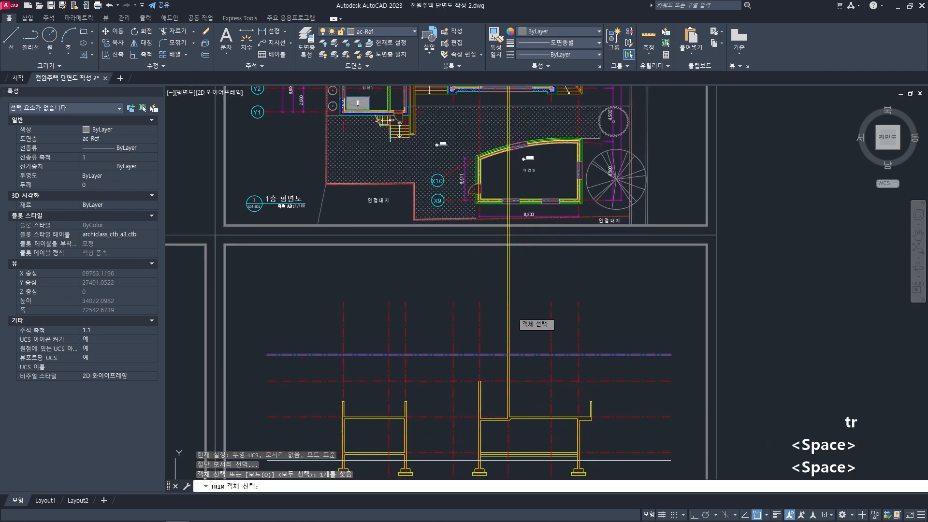
pyautogui.scroll(4, 508, 297)
pyautogui.click(500, 290)
pyautogui.click(506, 271)
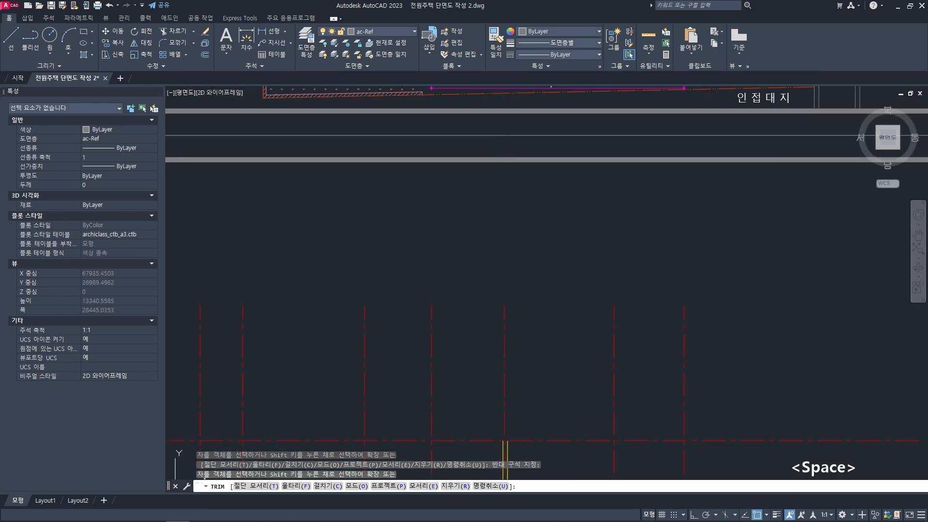
pyautogui.press('space')
# - Measure the thickness of the partition between the bathroom and kitchen along the section line on the first-floor plan
pyautogui.scroll(-2, 546, 230)
pyautogui.scroll(-2, 542, 218)
pyautogui.moveTo(539, 213); pyautogui.dragTo(519, 348, button='middle')
pyautogui.moveTo(491, 116); pyautogui.dragTo(491, 303, button='middle')
pyautogui.scroll(4, 501, 261)
pyautogui.scroll(8, 502, 261)
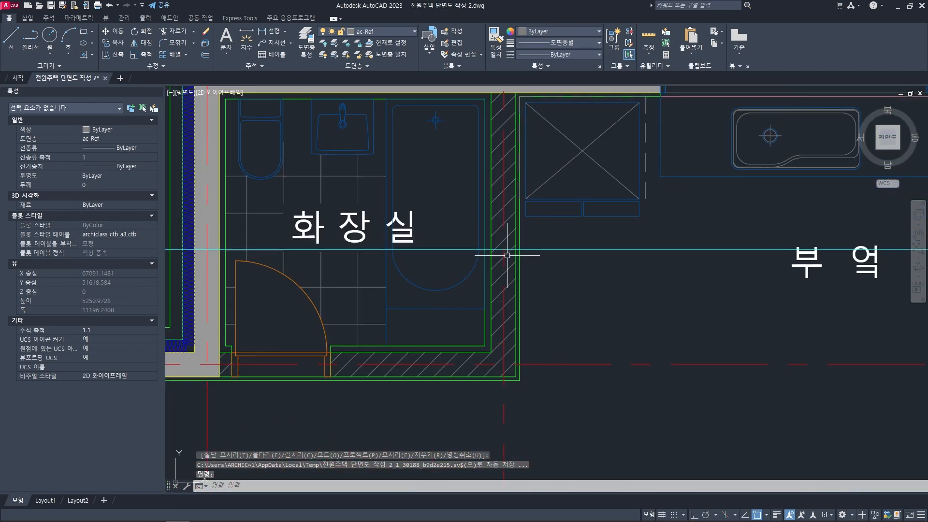
pyautogui.press('Escape')
pyautogui.press('Escape')
pyautogui.press('Escape')
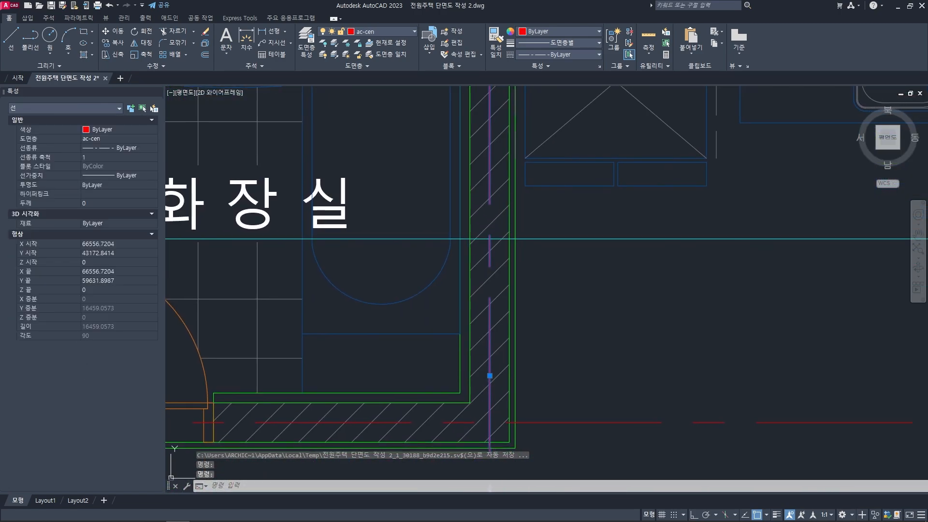
pyautogui.write('di')
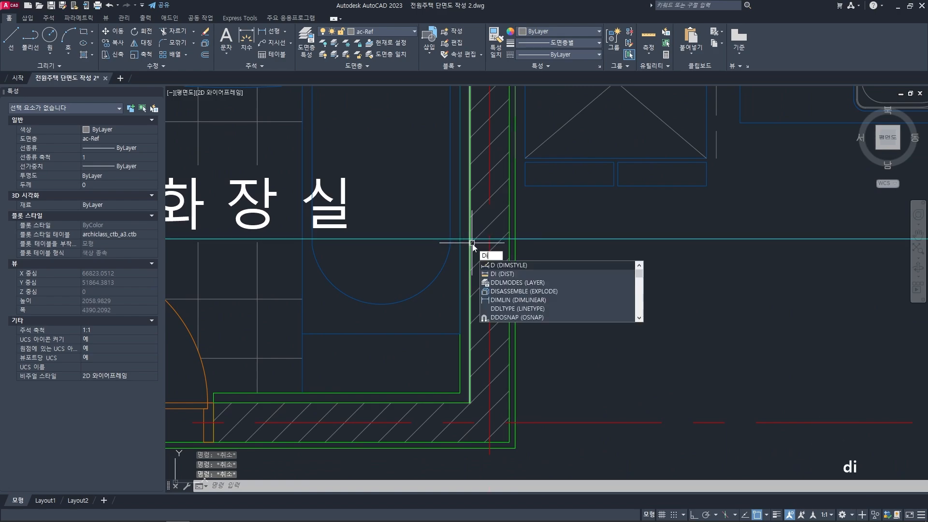
pyautogui.press('space')
pyautogui.click(469, 238)
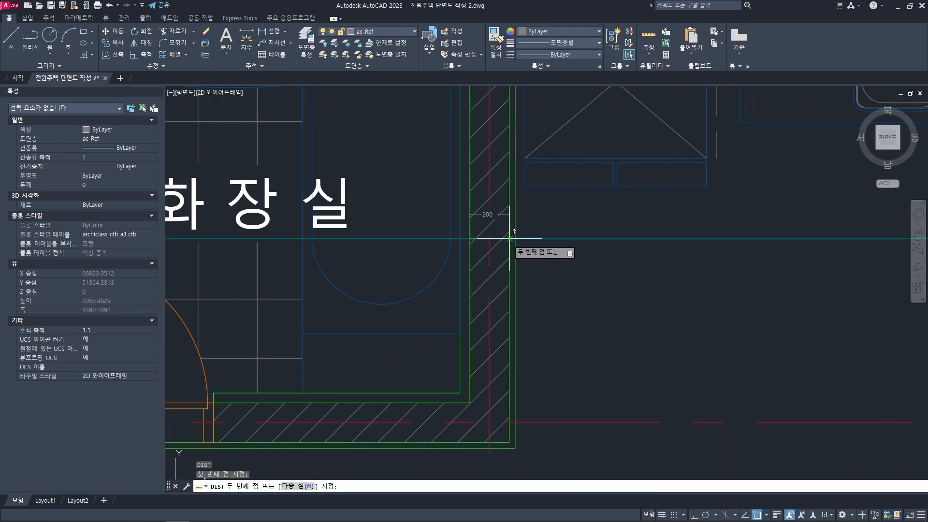
pyautogui.press('Escape')
pyautogui.press('Escape')
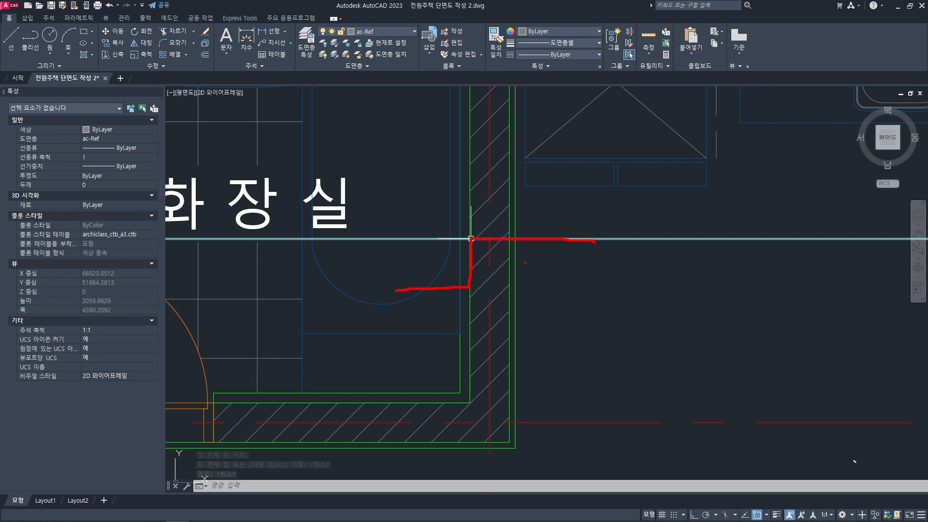
pyautogui.press('Escape')
pyautogui.press('Escape')
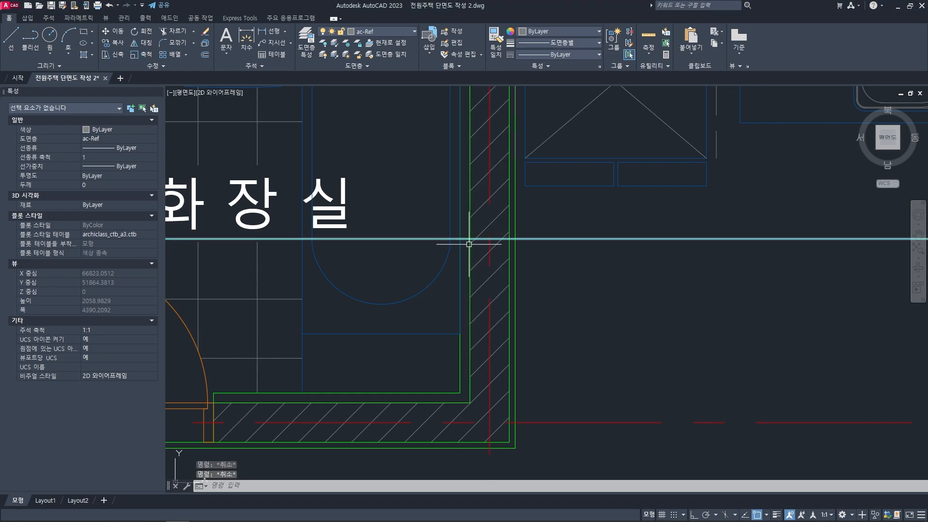
# - Draw an orthogonal vertical line from the partition's bathroom-side face at the section line down past the first-floor slab in the section
pyautogui.press('space')
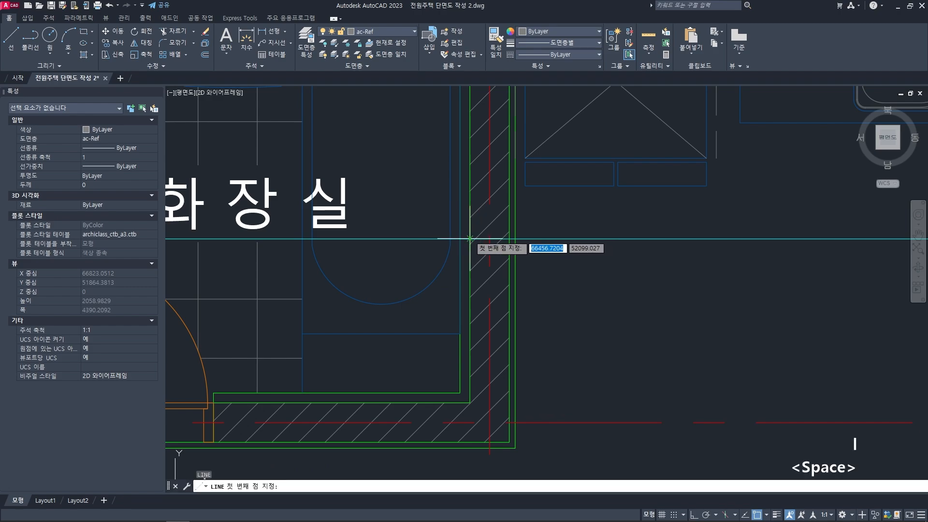
pyautogui.click(478, 245)
pyautogui.scroll(-5, 485, 271)
pyautogui.scroll(-6, 488, 285)
pyautogui.moveTo(472, 379); pyautogui.dragTo(454, 264, button='middle')
pyautogui.press('F8')
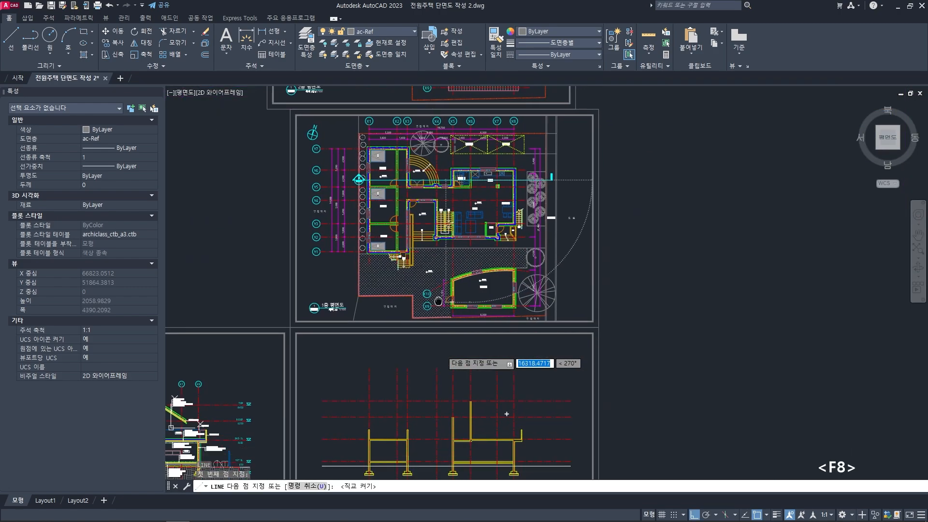
pyautogui.moveTo(505, 412); pyautogui.dragTo(489, 223, button='middle')
pyautogui.scroll(4, 450, 281)
pyautogui.scroll(3, 450, 252)
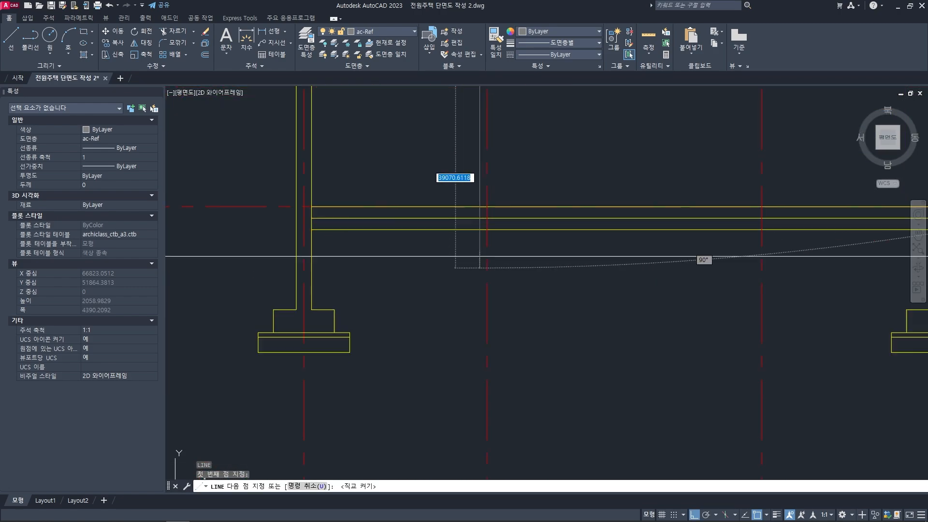
pyautogui.click(467, 288)
pyautogui.press('space')
pyautogui.moveTo(511, 170)
pyautogui.mouseDown(button='middle')
pyautogui.moveTo(512, 265)
pyautogui.moveTo(515, 234)
pyautogui.mouseUp(button='middle')
pyautogui.press('Escape')
pyautogui.press('Escape')
# - Match the new vertical projection line's properties to the middle first-floor slab line
pyautogui.write('ma')
pyautogui.press('space')
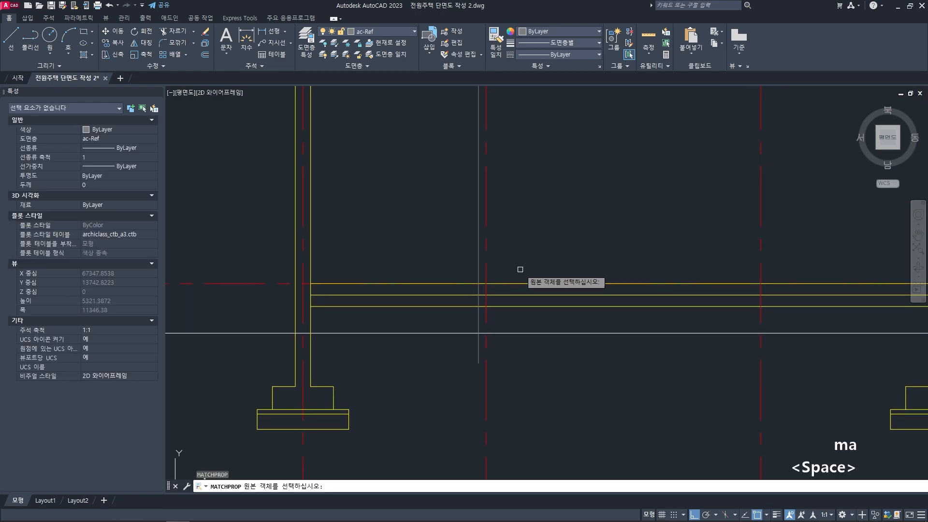
pyautogui.click(522, 295)
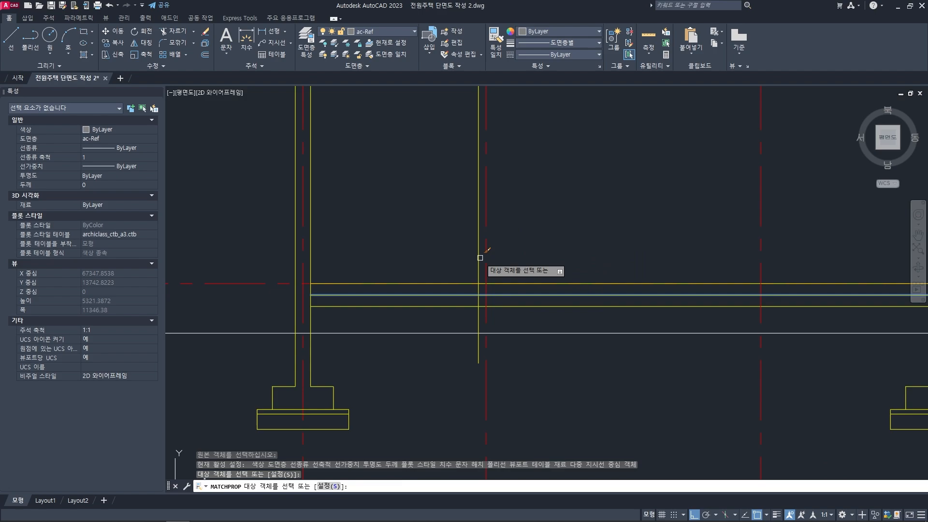
pyautogui.press('space')
pyautogui.press('Escape')
pyautogui.press('Escape')
# - Offset the vertical projection line 200 mm to the right for the partition's other face
pyautogui.moveTo(511, 274); pyautogui.dragTo(511, 271, button='middle')
pyautogui.scroll(2, 502, 268)
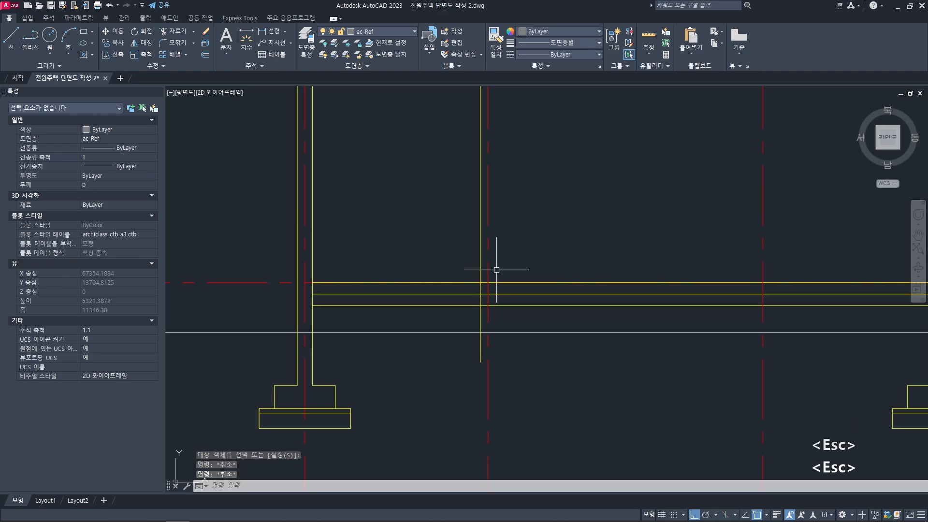
pyautogui.write('o')
pyautogui.press('space')
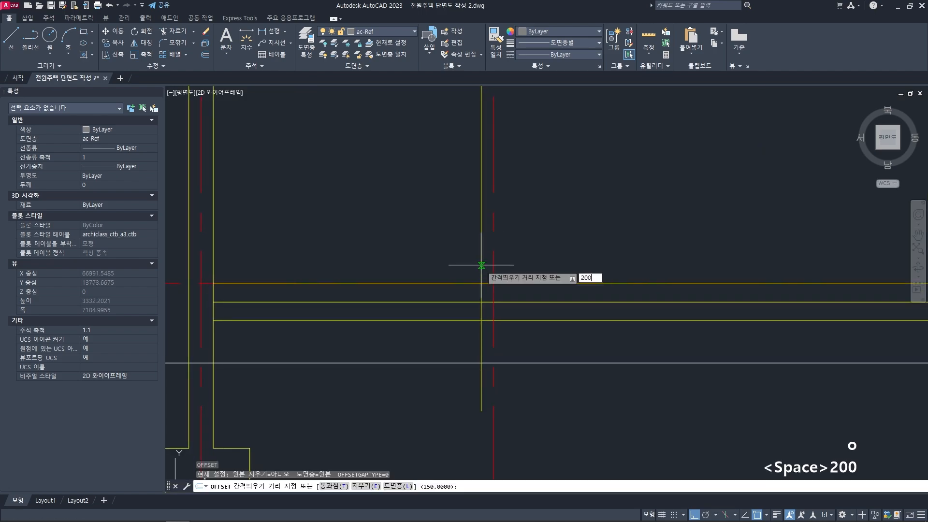
pyautogui.write('200')
pyautogui.press('space')
pyautogui.click(481, 253)
pyautogui.click(543, 260)
pyautogui.press('space')
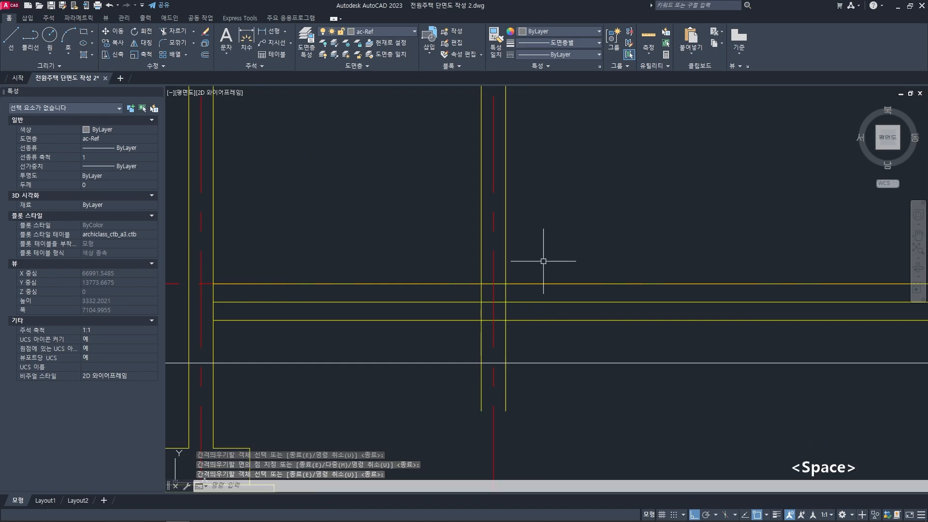
pyautogui.press('Escape')
pyautogui.press('Escape')
pyautogui.moveTo(543, 276); pyautogui.dragTo(535, 267, button='middle')
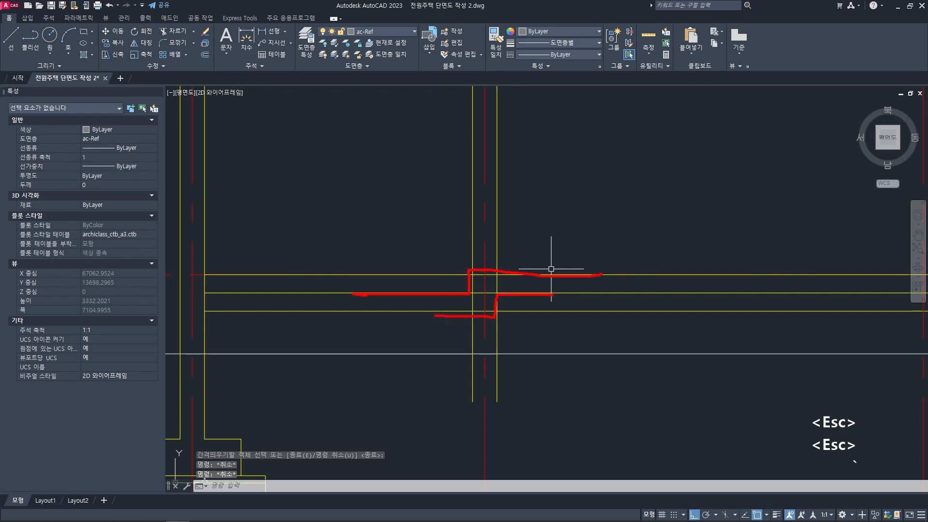
pyautogui.scroll(2, 480, 306)
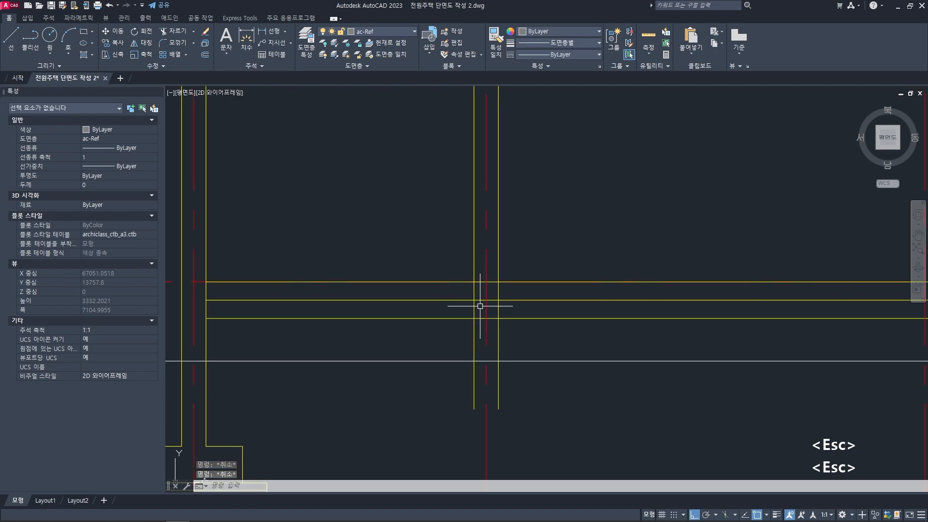
# - Fillet the top slab line to the partition's bathroom-side projection line and the middle slab line to the other face line as square corners
pyautogui.write('f')
pyautogui.press('space')
pyautogui.click(476, 277)
pyautogui.click(472, 288)
pyautogui.write('f')
pyautogui.press('space')
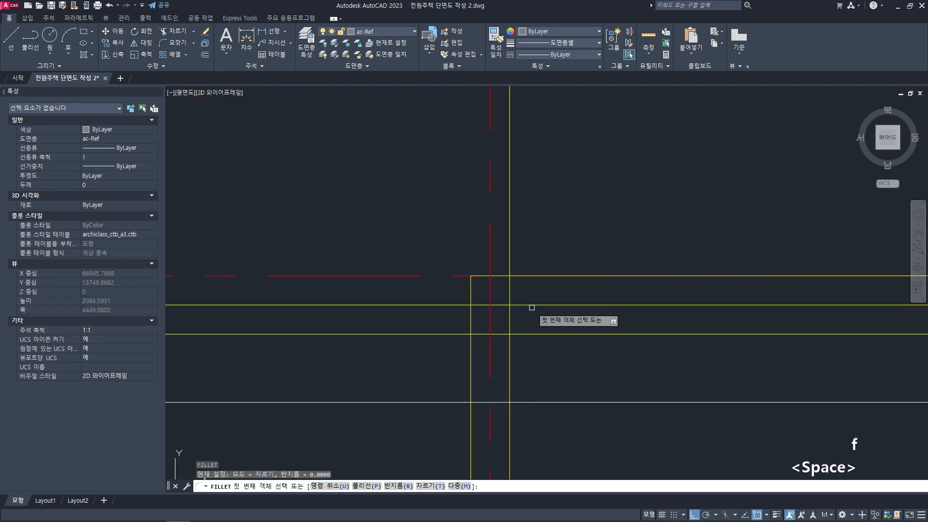
pyautogui.click(531, 307)
pyautogui.click(511, 318)
pyautogui.moveTo(542, 323); pyautogui.dragTo(595, 308, button='middle')
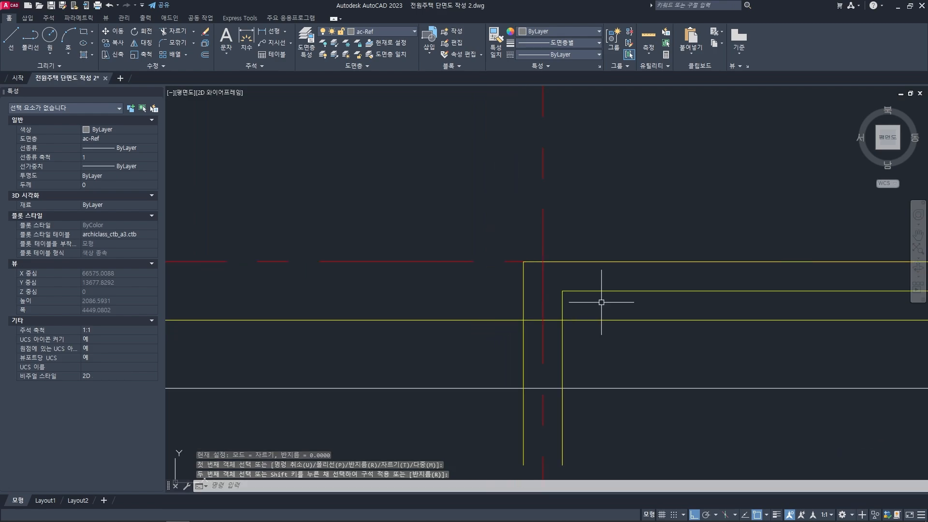
# - Offset the lowest first-floor slab line 150 mm upward to form the lowered bathroom slab's top
pyautogui.scroll(-2, 579, 304)
pyautogui.scroll(1, 559, 300)
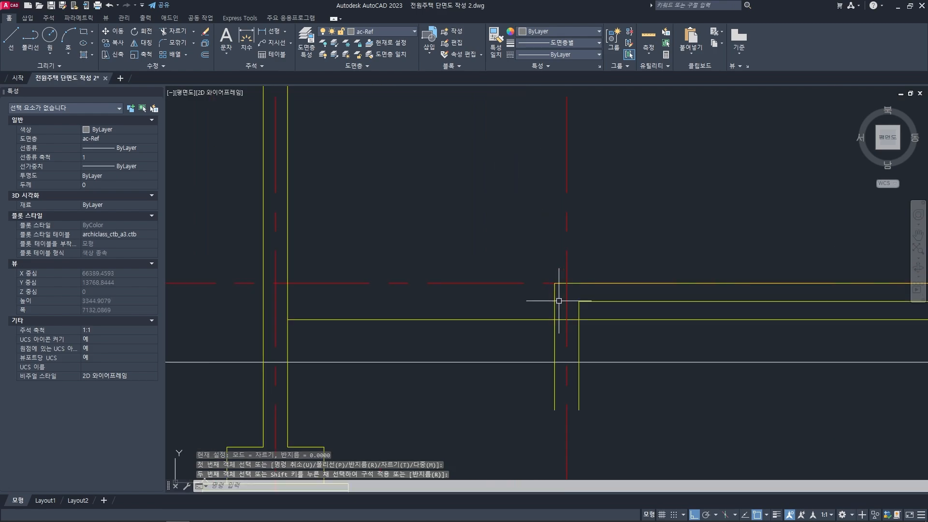
pyautogui.write('o')
pyautogui.press('space')
pyautogui.write('150')
pyautogui.press('space')
pyautogui.click(492, 319)
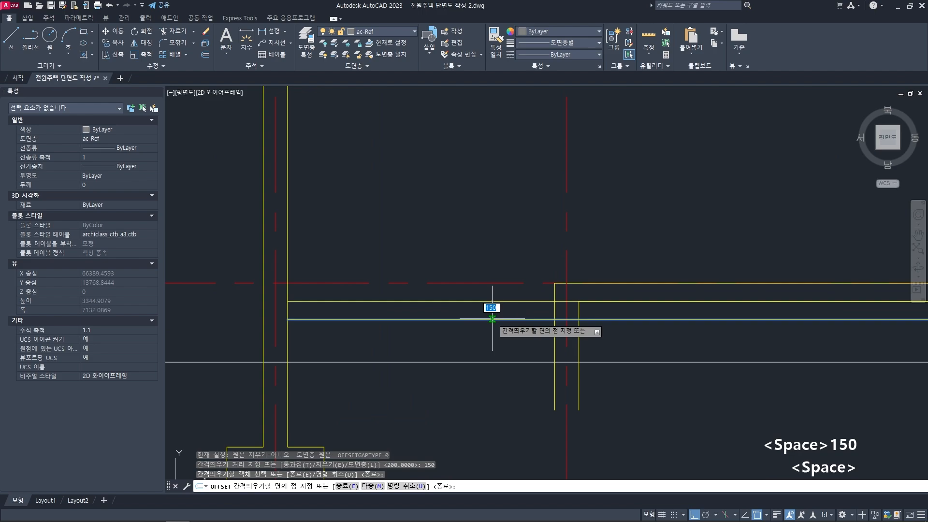
pyautogui.press('space')
# - Trim the new bathroom slab top line where it passes beyond the bathroom-side vertical of the level step
pyautogui.moveTo(555, 311); pyautogui.dragTo(497, 311, button='middle')
pyautogui.scroll(2, 511, 307)
pyautogui.write('tr')
pyautogui.press('space')
pyautogui.click(489, 306)
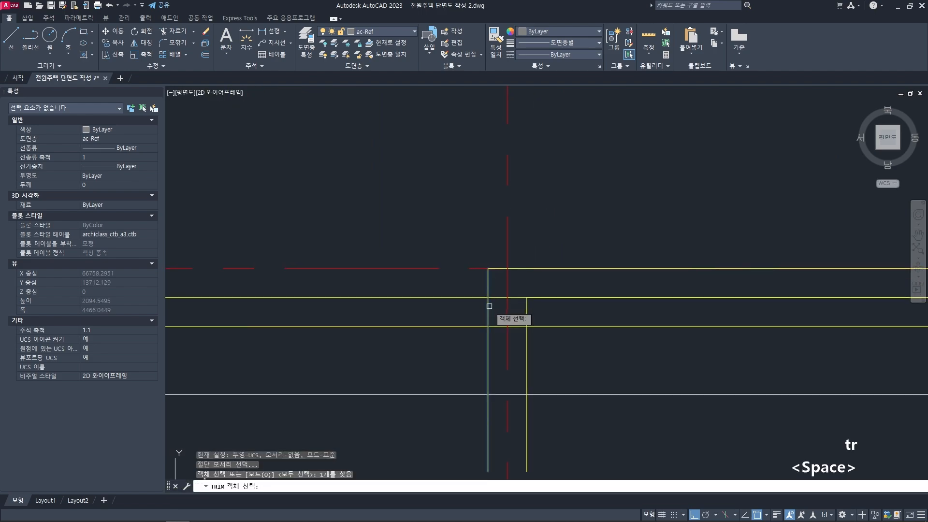
pyautogui.press('space')
pyautogui.click(504, 298)
pyautogui.press('space')
# - Fillet the kitchen-side vertical of the step with the lowest slab line into a square corner
pyautogui.scroll(-2, 500, 310)
pyautogui.scroll(4, 526, 324)
pyautogui.write('f')
pyautogui.press('space')
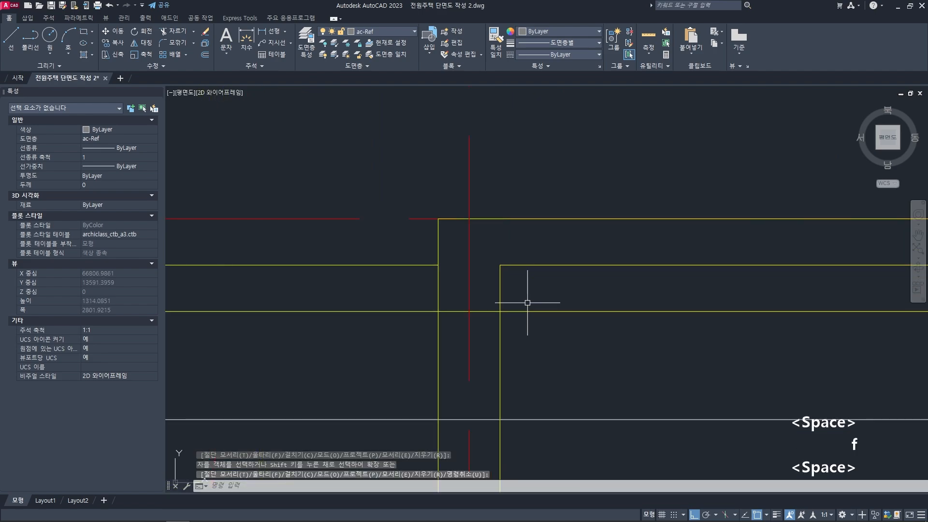
pyautogui.click(500, 296)
pyautogui.click(491, 311)
pyautogui.moveTo(457, 300); pyautogui.dragTo(485, 315, button='middle')
# - Fillet the bathroom slab's top line with the bathroom-side vertical of the step into a square corner
pyautogui.write('f')
pyautogui.press('space')
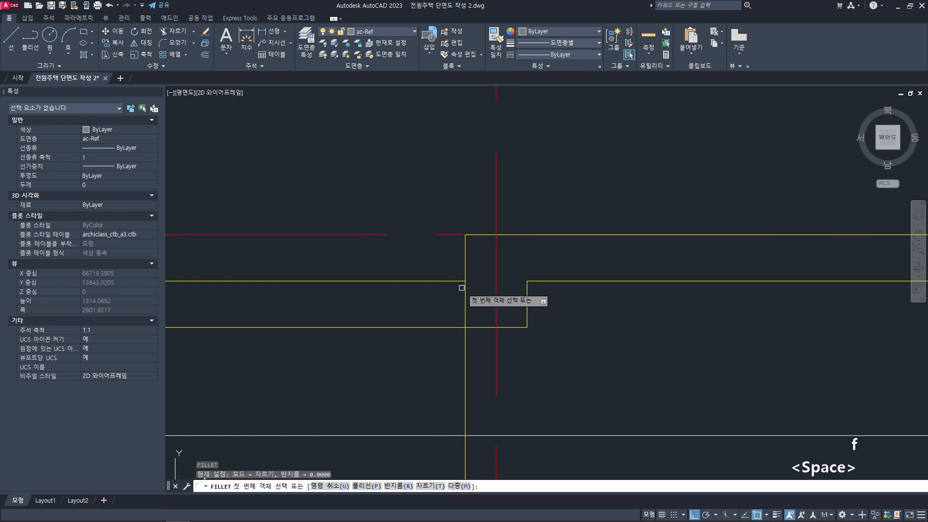
pyautogui.click(461, 286)
pyautogui.scroll(-6, 464, 276)
pyautogui.press('Escape')
pyautogui.press('Escape')
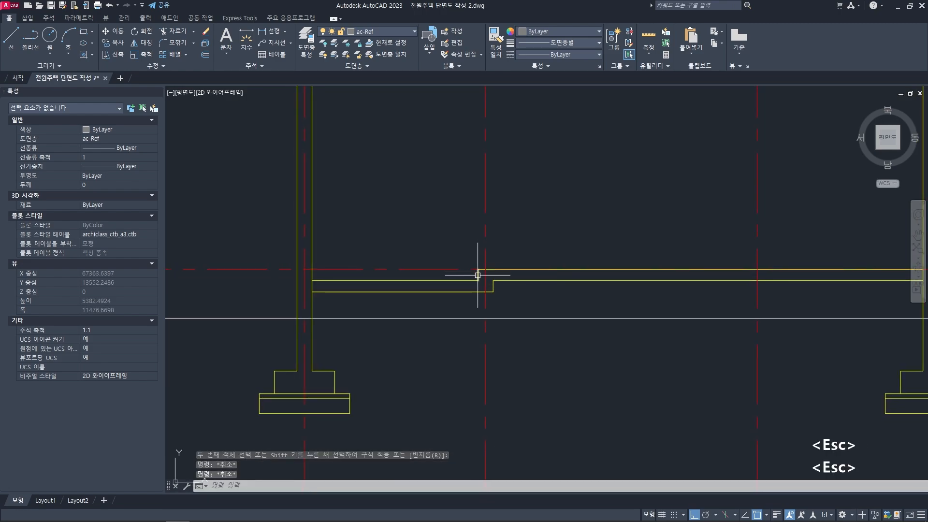
# - Undo the last erase
pyautogui.hotkey('ctrl', 'z')
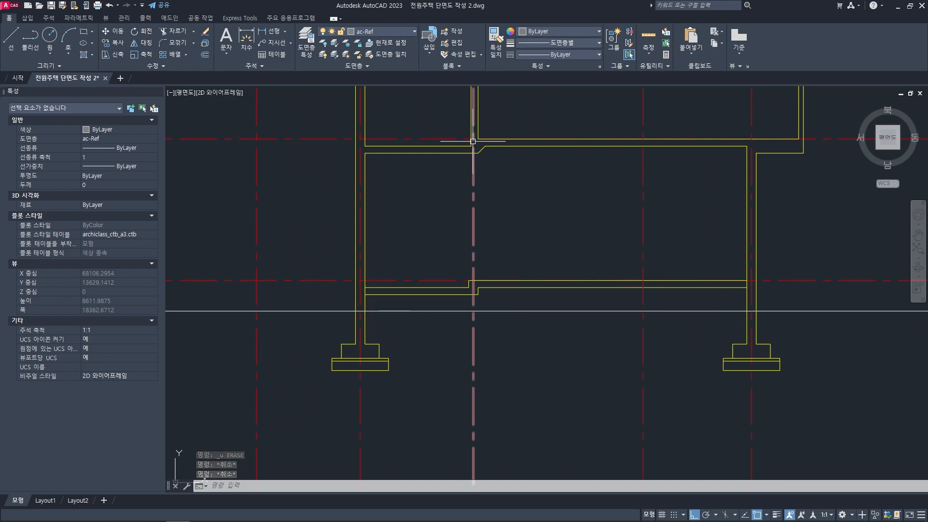
pyautogui.moveTo(472, 315); pyautogui.dragTo(448, 337, button='middle')
pyautogui.press('Escape')
pyautogui.press('Escape')
# - Copy the diagonal haunch line from the second-floor slab step to the lower corner of the first-floor slab step
pyautogui.moveTo(473, 260); pyautogui.dragTo(479, 279, button='middle')
pyautogui.write('co')
pyautogui.press('space')
pyautogui.scroll(6, 465, 192)
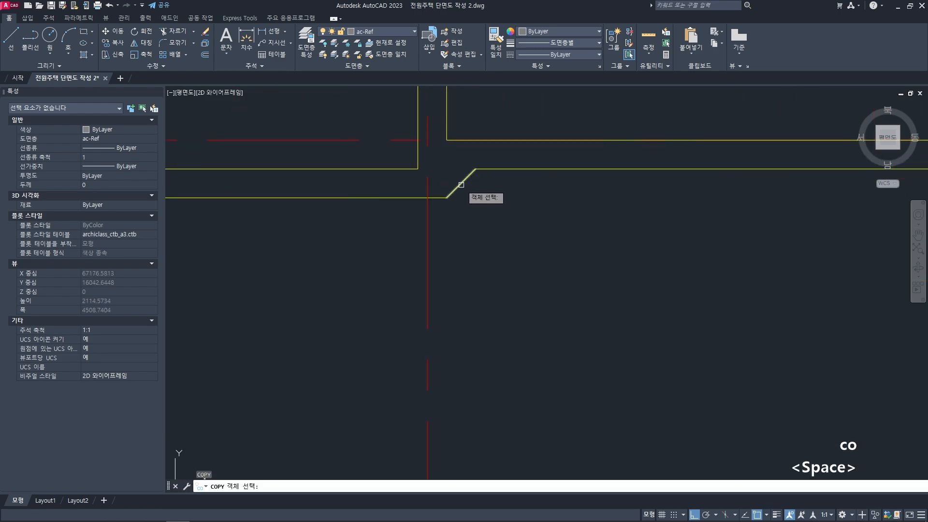
pyautogui.click(451, 194)
pyautogui.press('space')
pyautogui.click(447, 197)
pyautogui.scroll(-4, 473, 244)
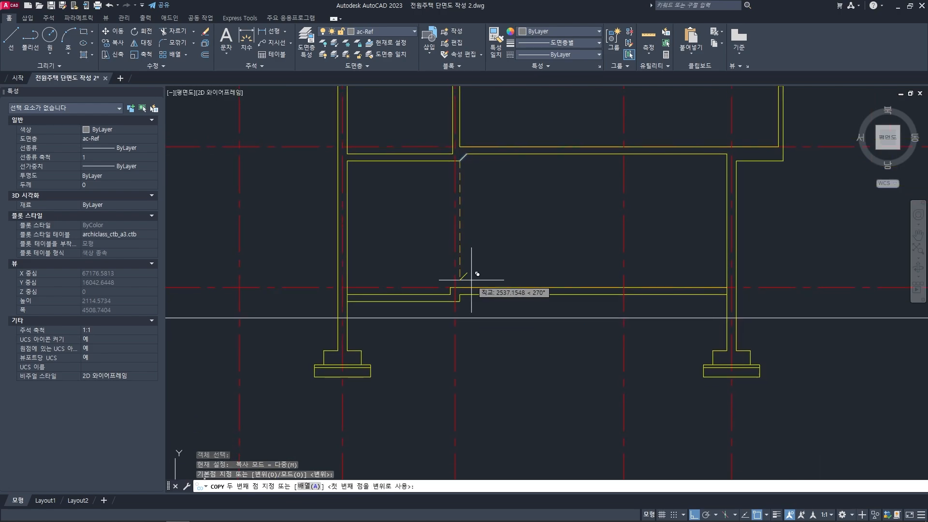
pyautogui.scroll(4, 466, 285)
pyautogui.click(432, 379)
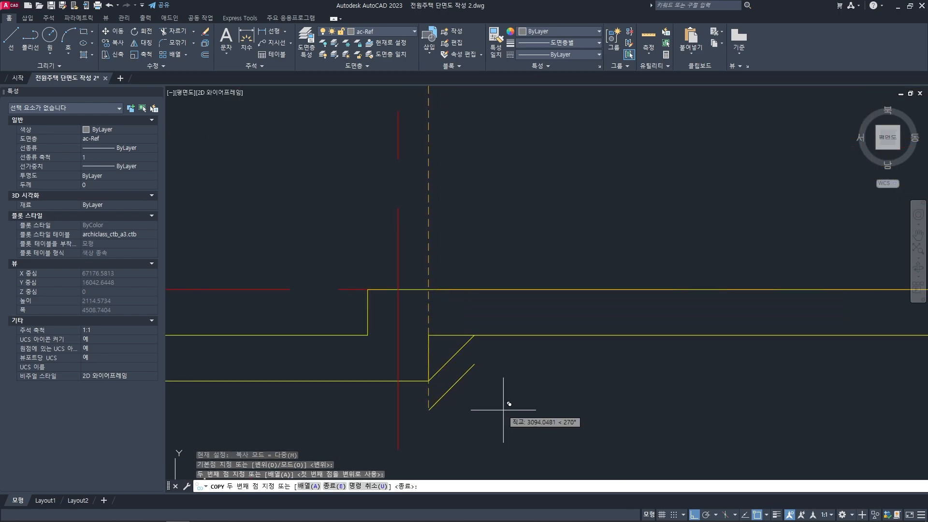
pyautogui.press('space')
# - Fillet the copied diagonal with the kitchen-side slab underside and delete the vertical line it replaces
pyautogui.scroll(2, 493, 357)
pyautogui.write('f')
pyautogui.press('space')
pyautogui.click(503, 308)
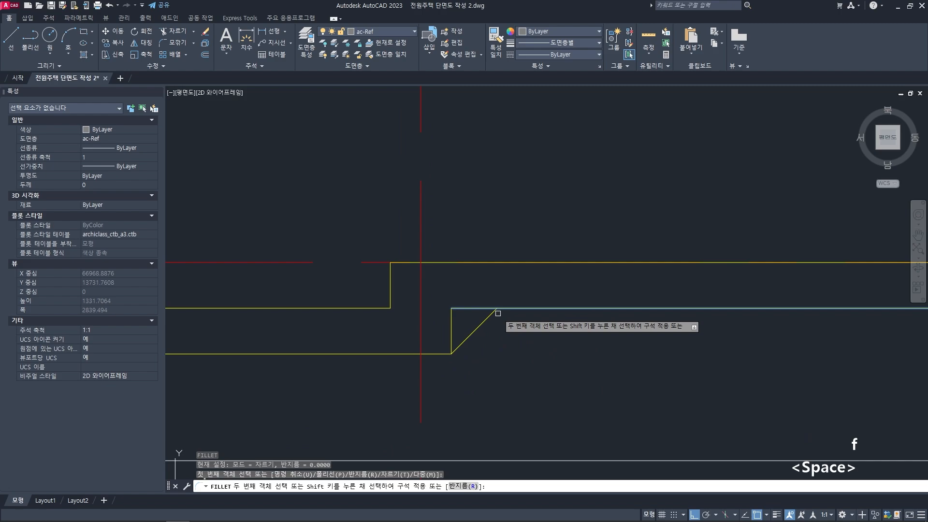
pyautogui.click(493, 312)
pyautogui.click(453, 315)
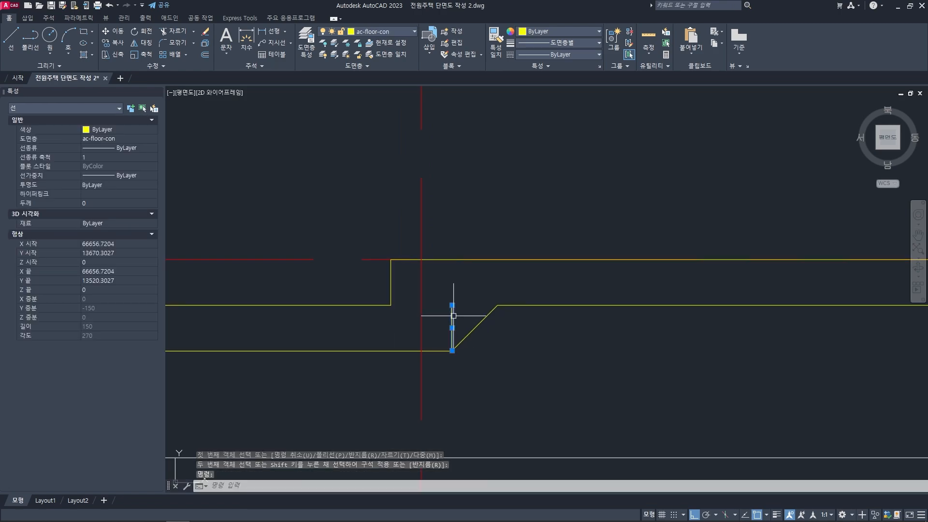
pyautogui.press('Delete')
# - Trim the inner wall face lines between the top and underside of the first-floor slab at both ends
pyautogui.scroll(-6, 454, 316)
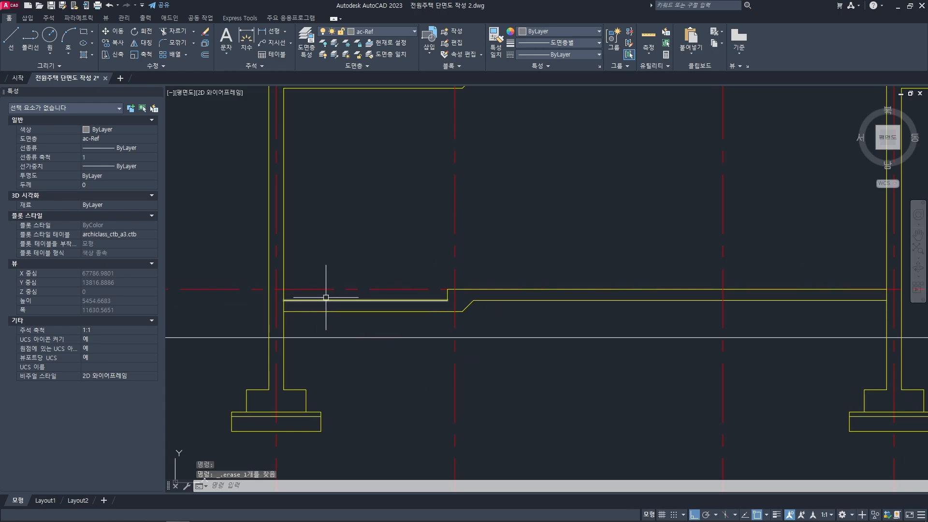
pyautogui.scroll(2, 326, 298)
pyautogui.write('tr')
pyautogui.press('space')
pyautogui.press('space')
pyautogui.press('space')
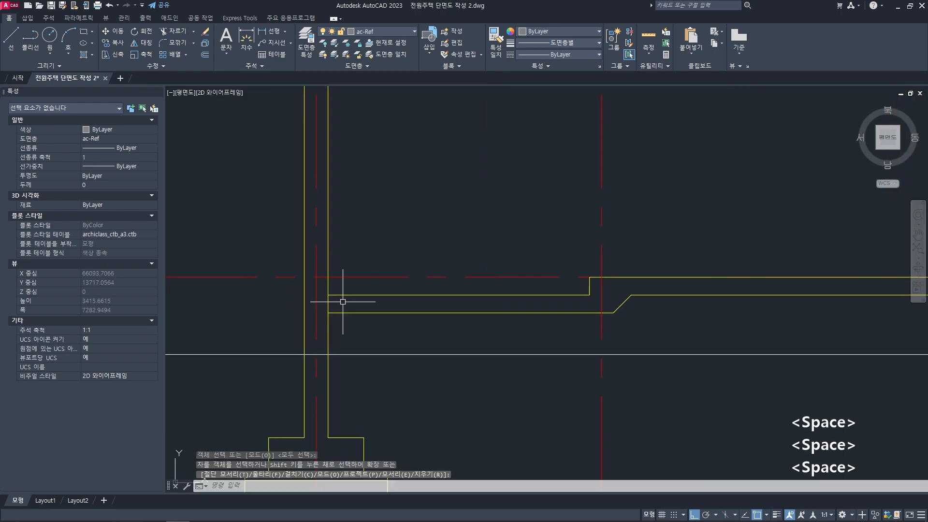
pyautogui.press('space')
pyautogui.press('space')
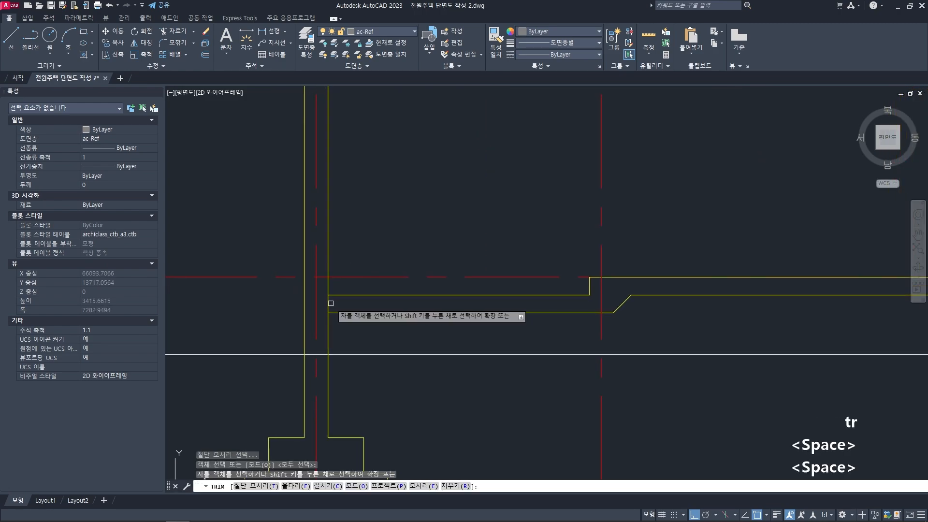
pyautogui.scroll(-6, 335, 304)
pyautogui.scroll(8, 461, 308)
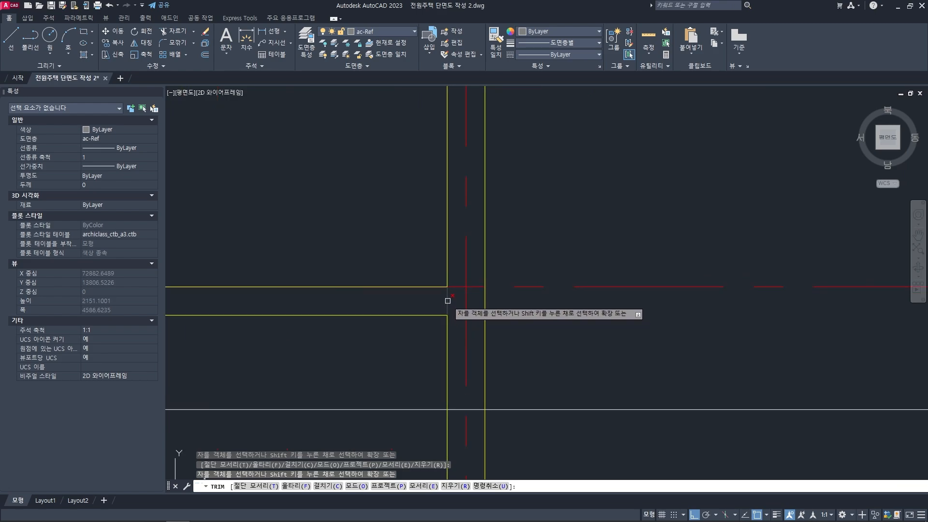
pyautogui.scroll(-6, 507, 333)
pyautogui.moveTo(507, 335); pyautogui.dragTo(605, 325, button='middle')
pyautogui.press('Escape')
pyautogui.press('Escape')
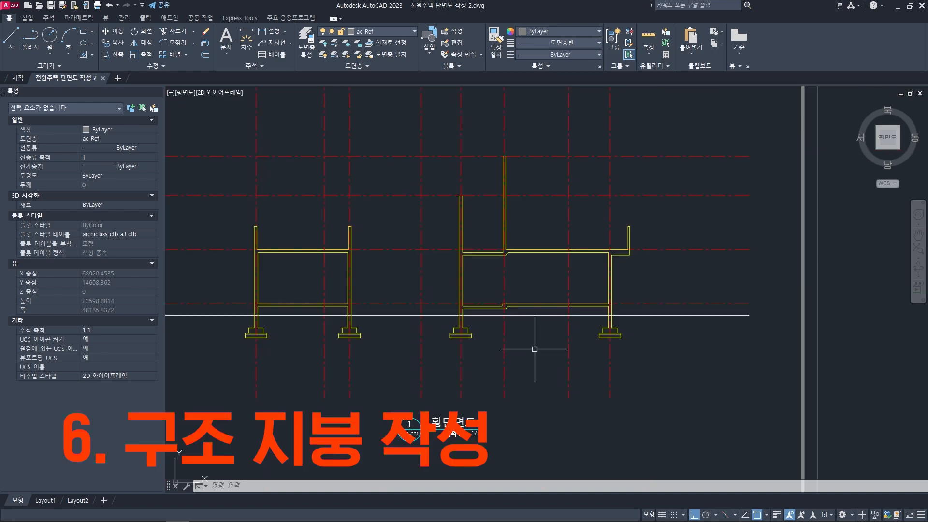
# - Examine the pitched roof in the reference section, including its ridge, both slopes, eaves and supporting walls
pyautogui.scroll(6, 529, 347)
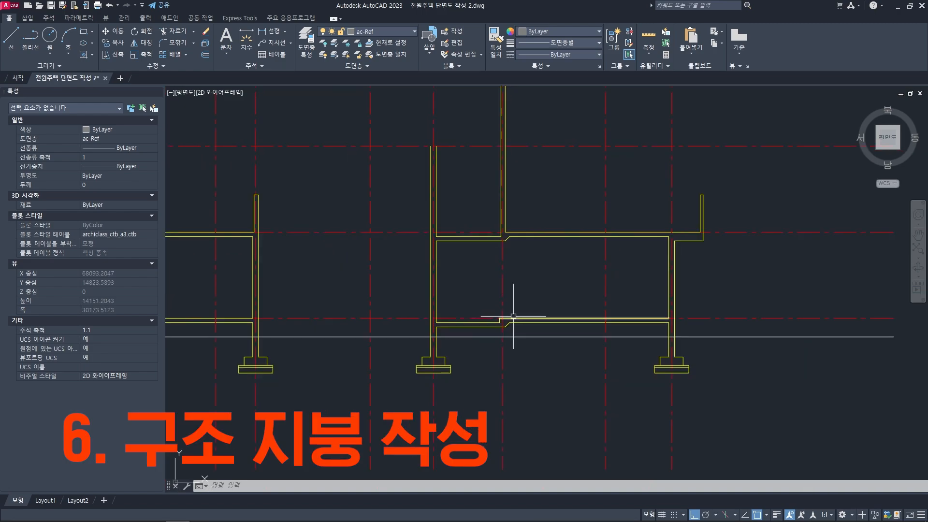
pyautogui.scroll(-6, 501, 353)
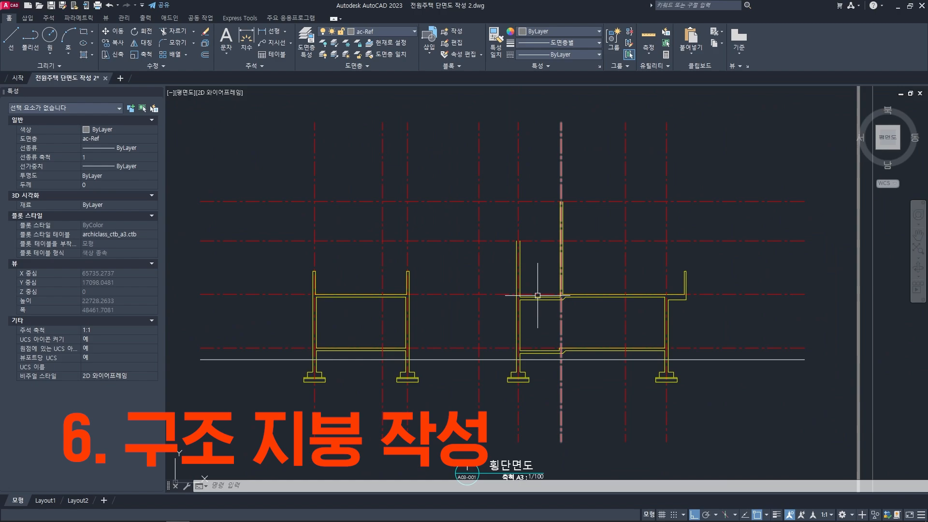
pyautogui.scroll(2, 538, 296)
pyautogui.scroll(-6, 500, 292)
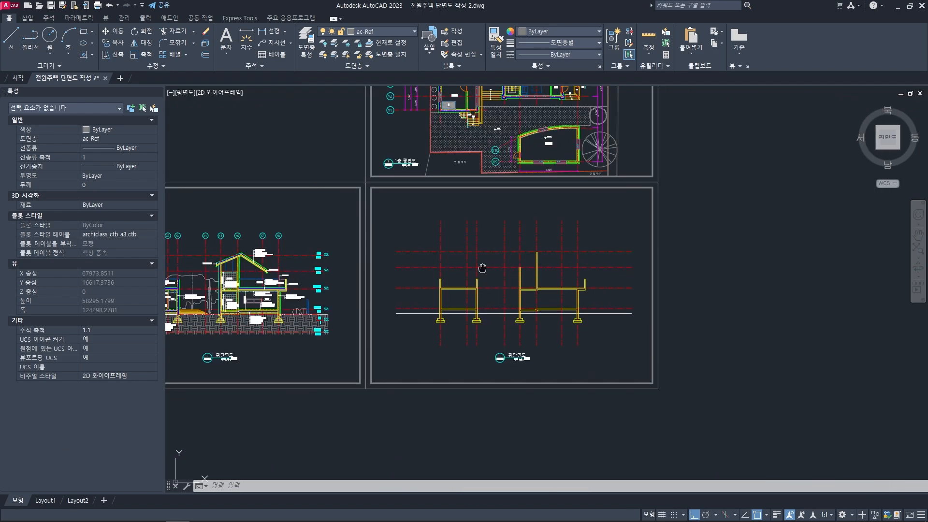
pyautogui.moveTo(482, 267); pyautogui.dragTo(636, 256, button='middle')
pyautogui.scroll(2, 390, 249)
pyautogui.scroll(5, 390, 250)
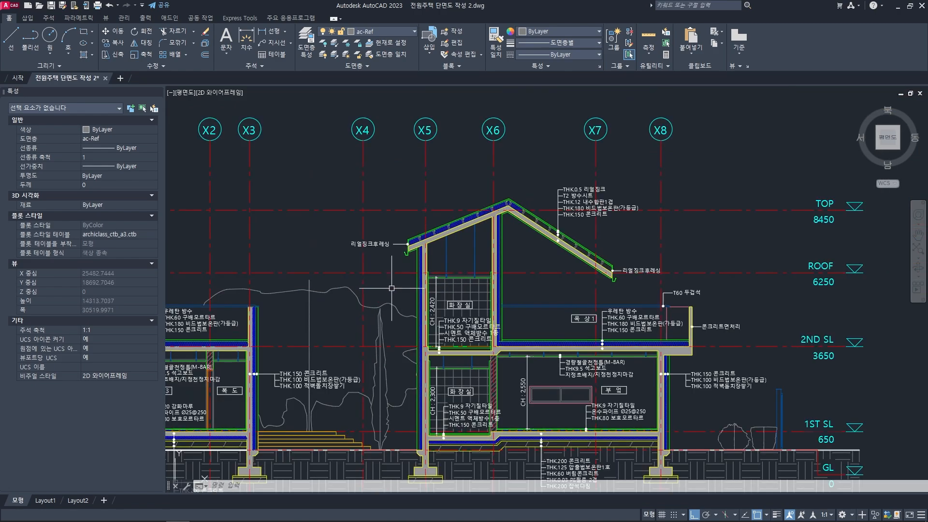
pyautogui.scroll(3, 507, 218)
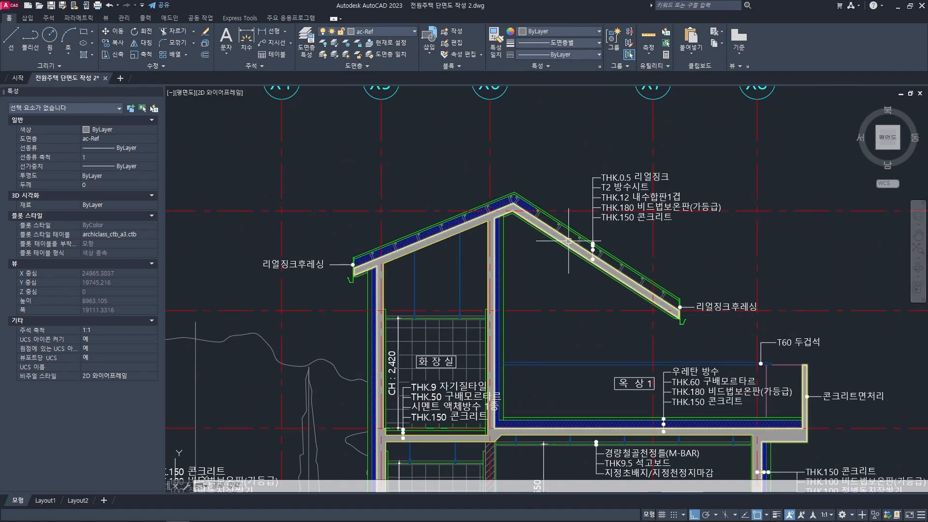
pyautogui.moveTo(568, 241); pyautogui.dragTo(562, 240, button='middle')
pyautogui.moveTo(500, 222); pyautogui.dragTo(477, 222, button='middle')
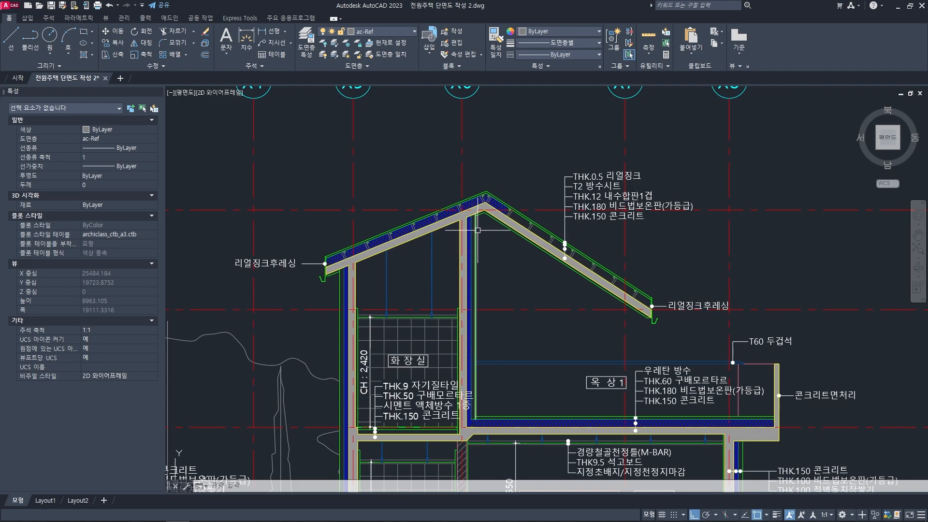
pyautogui.scroll(2, 478, 230)
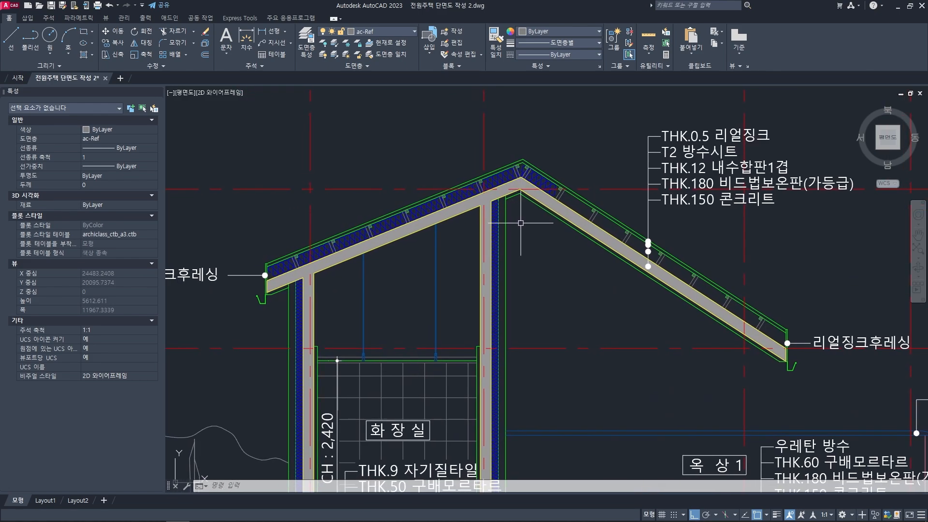
pyautogui.scroll(-2, 520, 223)
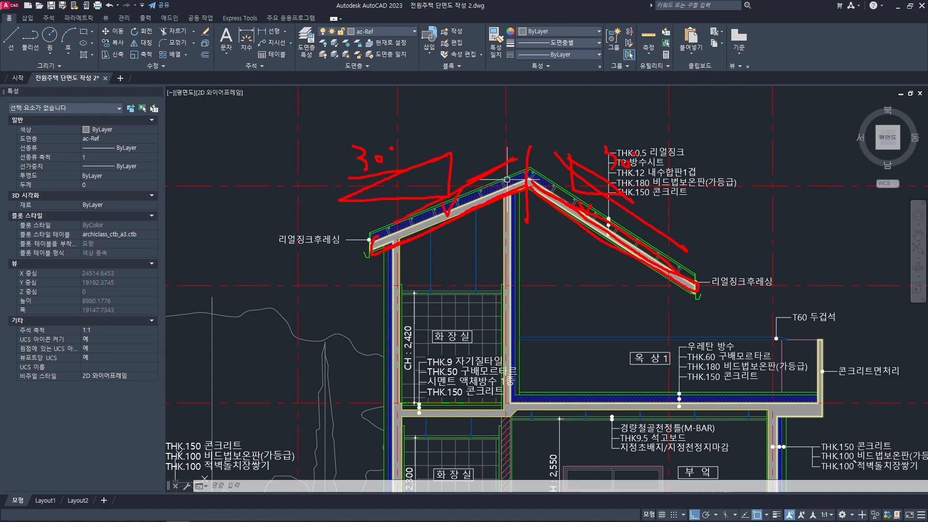
pyautogui.press('Escape')
pyautogui.press('Escape')
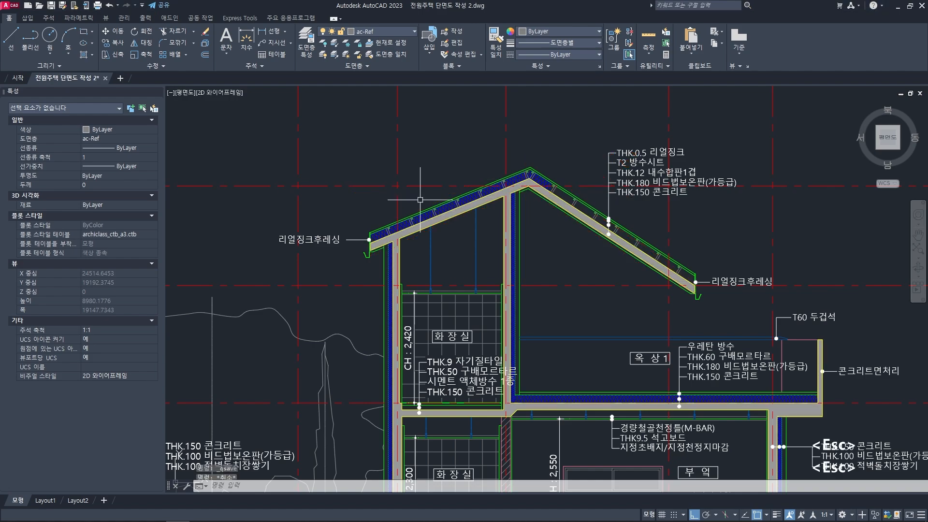
pyautogui.scroll(2, 503, 197)
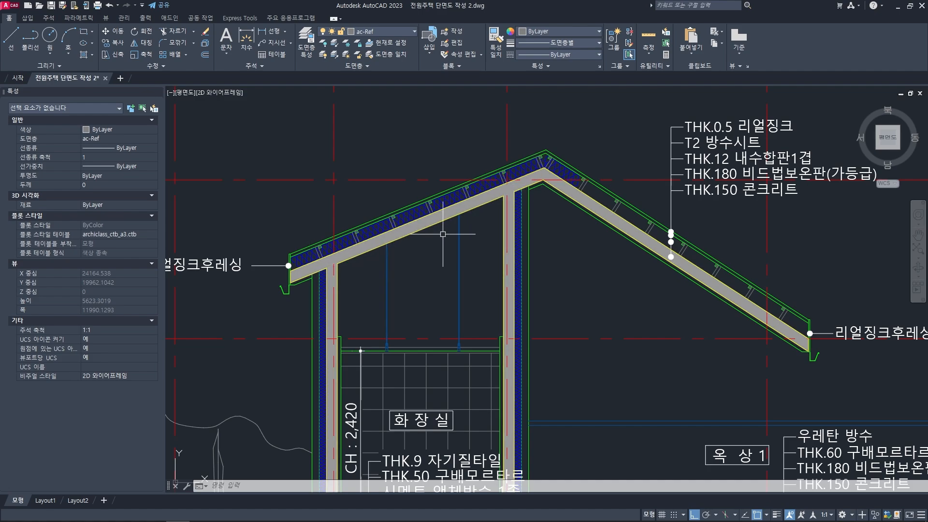
# - Offset the grid centerline of the tall second-floor wall 600 mm to the right to locate the roof ridge
pyautogui.scroll(-12, 474, 222)
pyautogui.moveTo(623, 218); pyautogui.dragTo(490, 233, button='middle')
pyautogui.scroll(8, 554, 243)
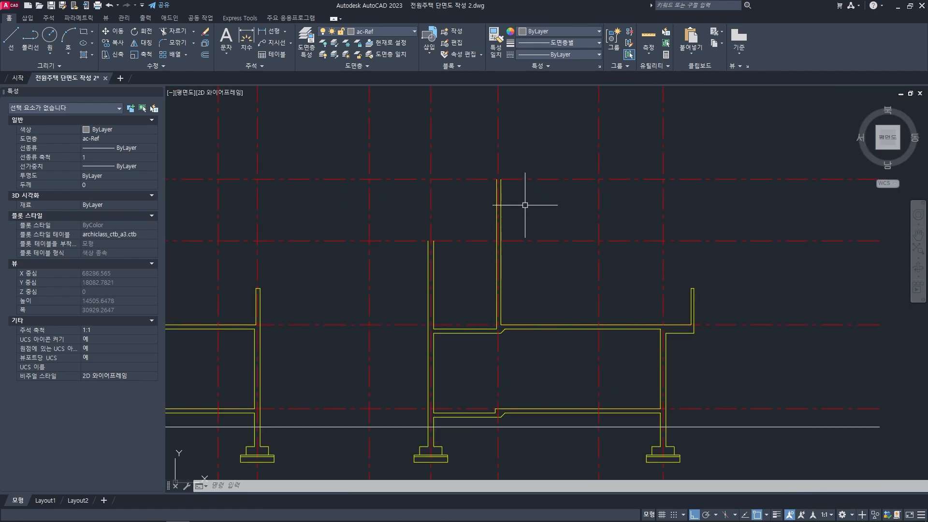
pyautogui.scroll(2, 524, 205)
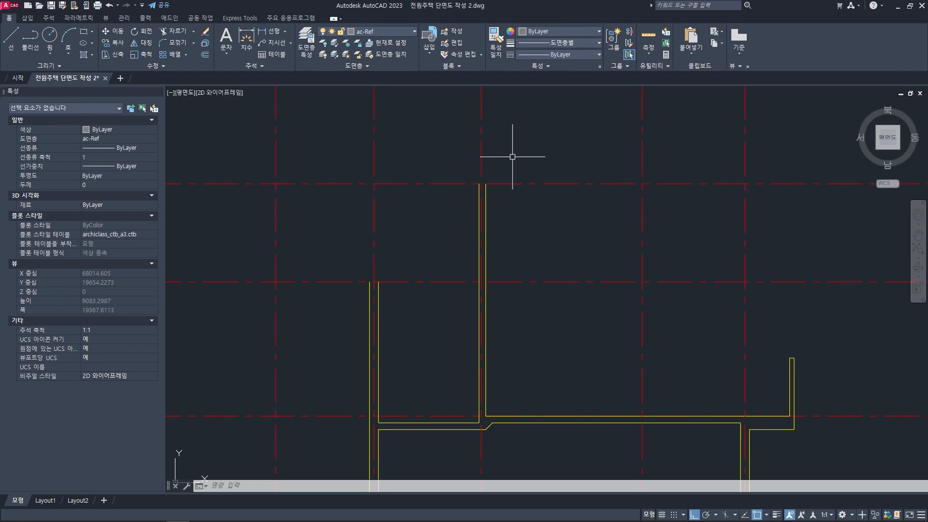
pyautogui.write('o')
pyautogui.press('space')
pyautogui.write('600')
pyautogui.press('space')
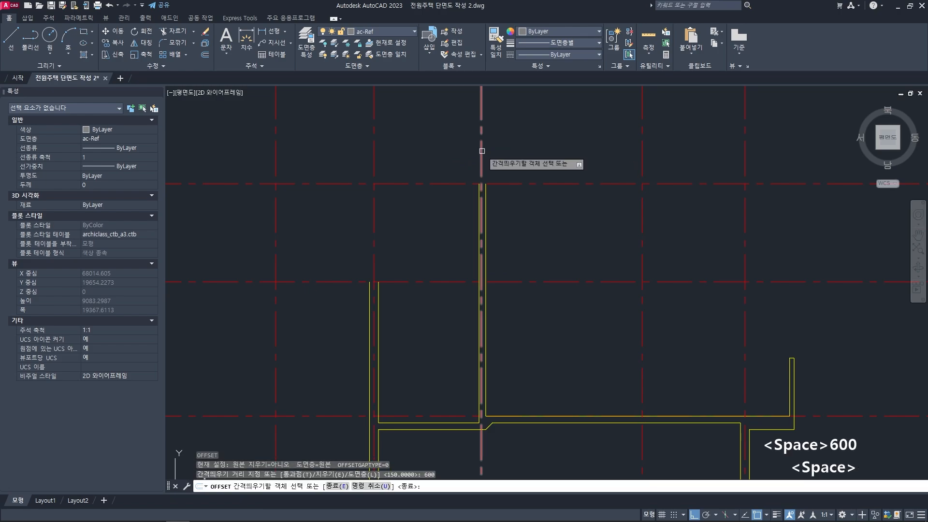
pyautogui.press('Escape')
pyautogui.scroll(4, 506, 185)
pyautogui.press('Escape')
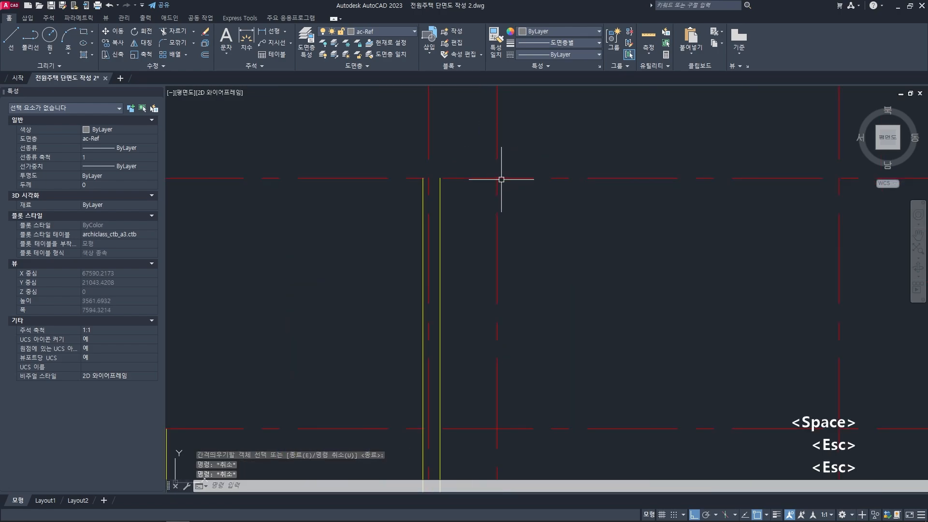
# - Draw a horizontal line about 4515 mm long leftward from the roof ridge point on the upper level line
pyautogui.moveTo(501, 180); pyautogui.dragTo(514, 178, button='middle')
pyautogui.write('l')
pyautogui.press('space')
pyautogui.click(512, 177)
pyautogui.press('F8')
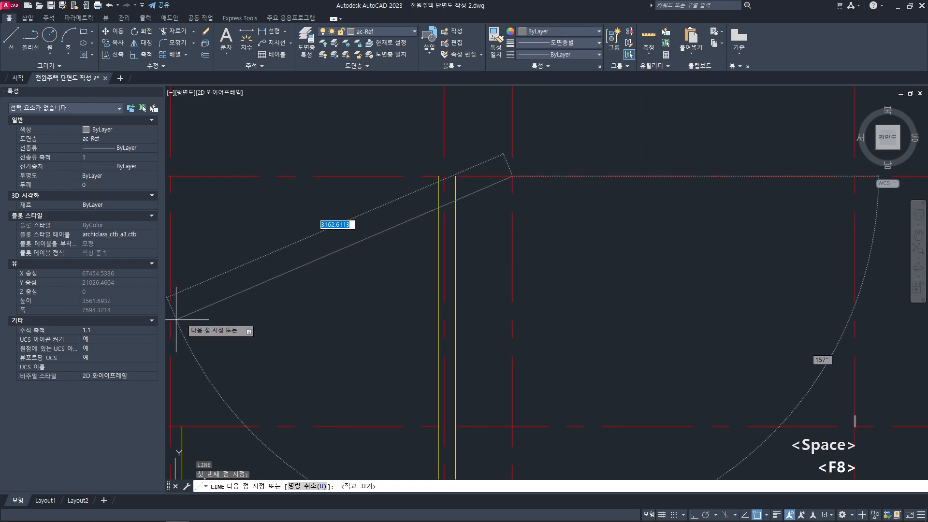
pyautogui.scroll(-3, 238, 290)
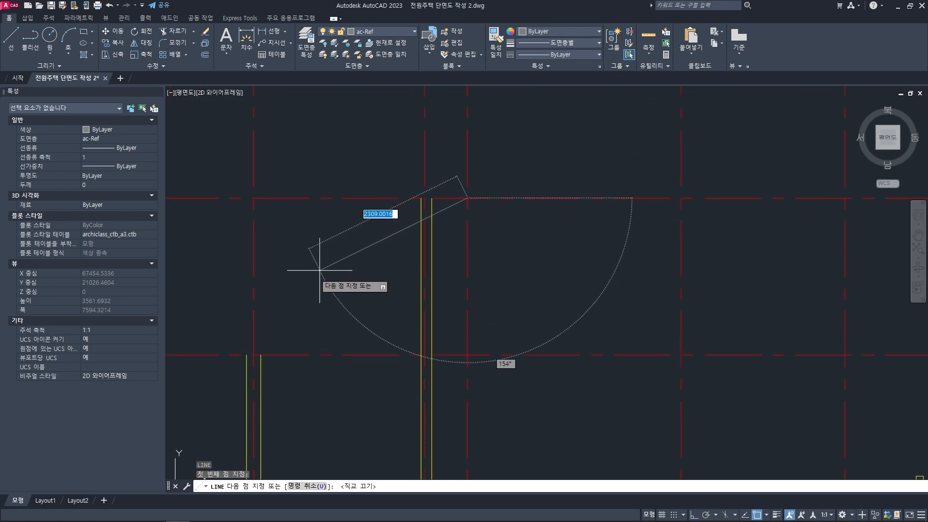
pyautogui.moveTo(352, 269); pyautogui.dragTo(404, 250, button='middle')
pyautogui.press('F8')
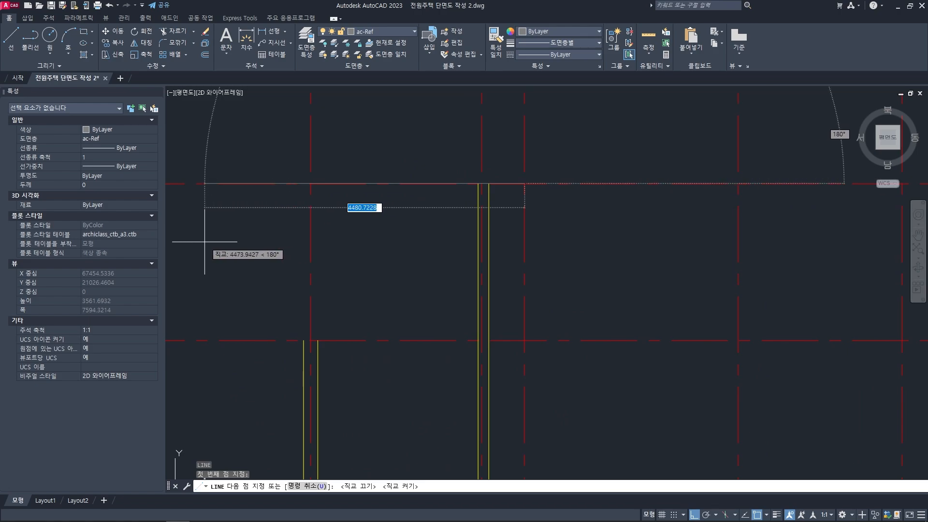
pyautogui.press('space')
pyautogui.press('Escape')
pyautogui.press('Escape')
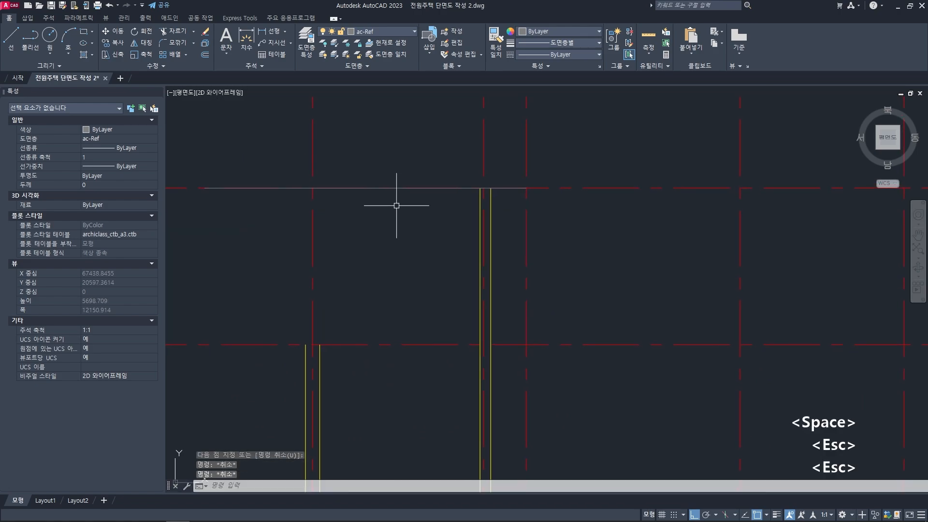
# - Rotate the horizontal line 30 degrees about its ridge endpoint to form the left roof slope
pyautogui.click(393, 188)
pyautogui.write('r')
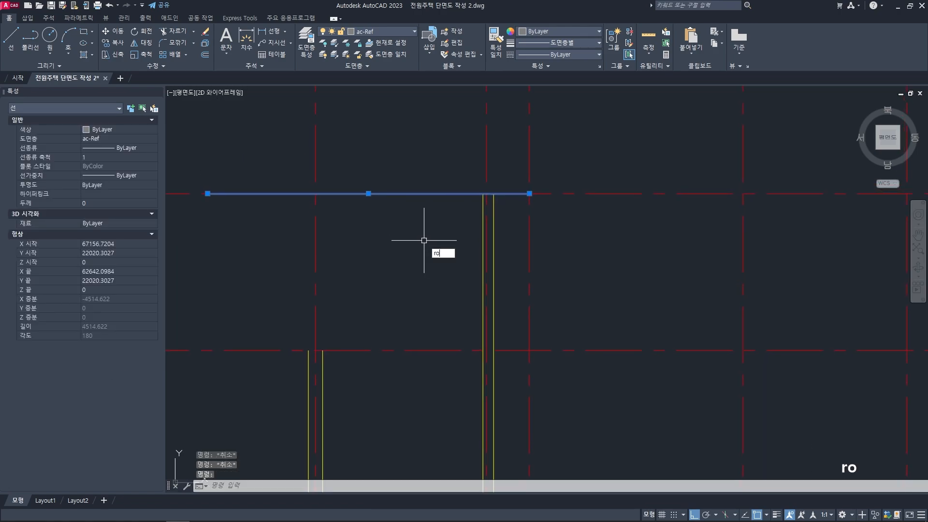
pyautogui.write('o')
pyautogui.press('space')
pyautogui.click(529, 193)
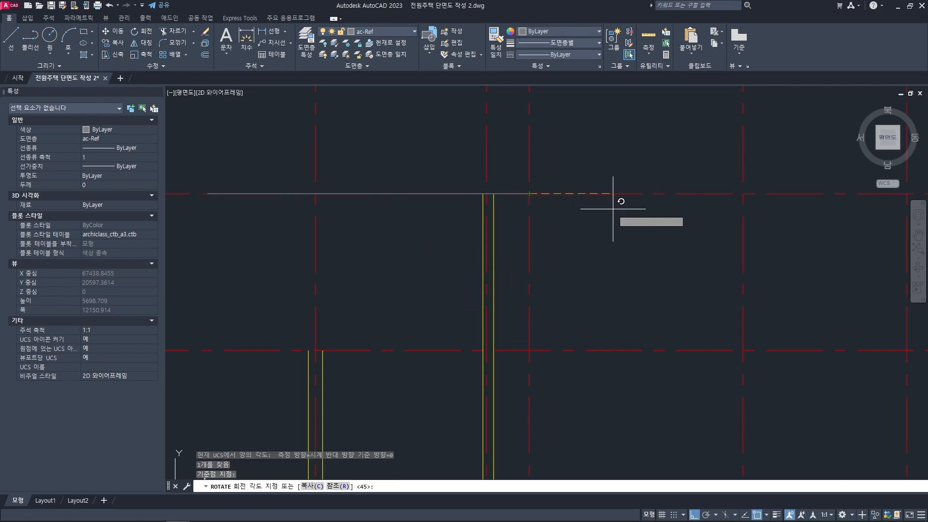
pyautogui.press('F8')
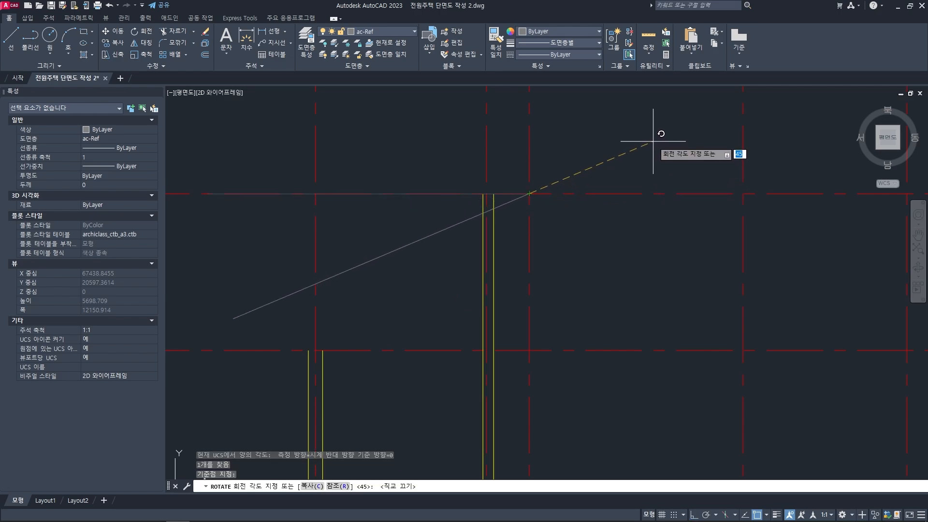
pyautogui.press('Return')
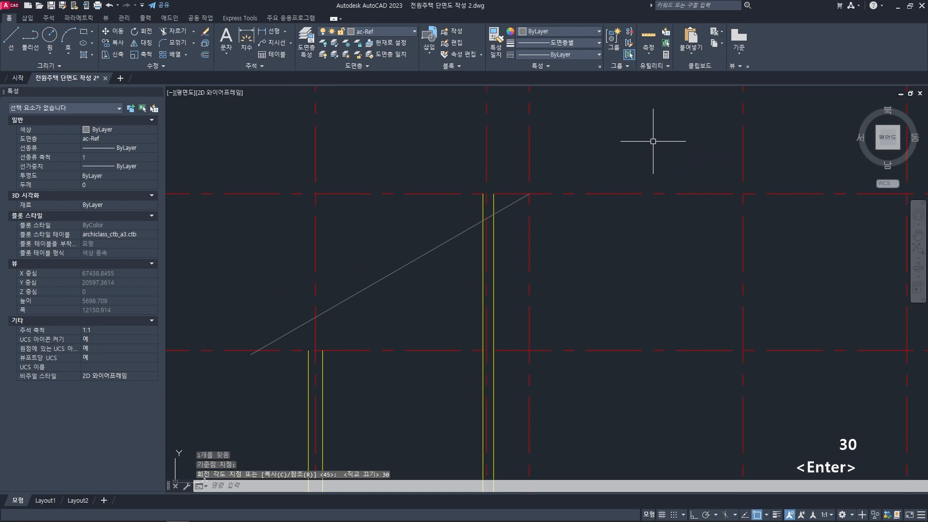
pyautogui.scroll(-3, 554, 203)
pyautogui.press('Escape')
pyautogui.press('Escape')
pyautogui.scroll(4, 572, 169)
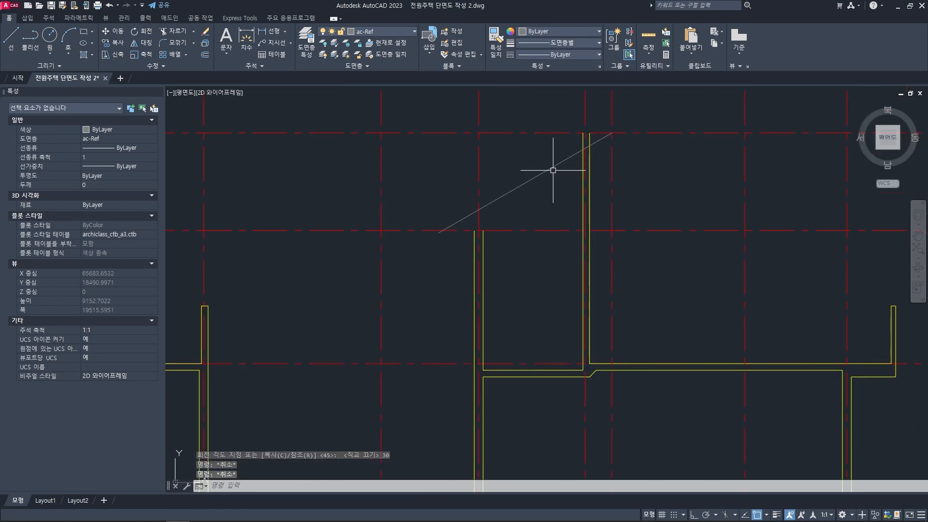
# - Mirror the left roof slope about the vertical ridge line, keeping the original
pyautogui.moveTo(600, 201); pyautogui.dragTo(533, 228, button='middle')
pyautogui.press('Escape')
pyautogui.press('Escape')
pyautogui.press('Escape')
pyautogui.moveTo(546, 189); pyautogui.dragTo(548, 192, button='middle')
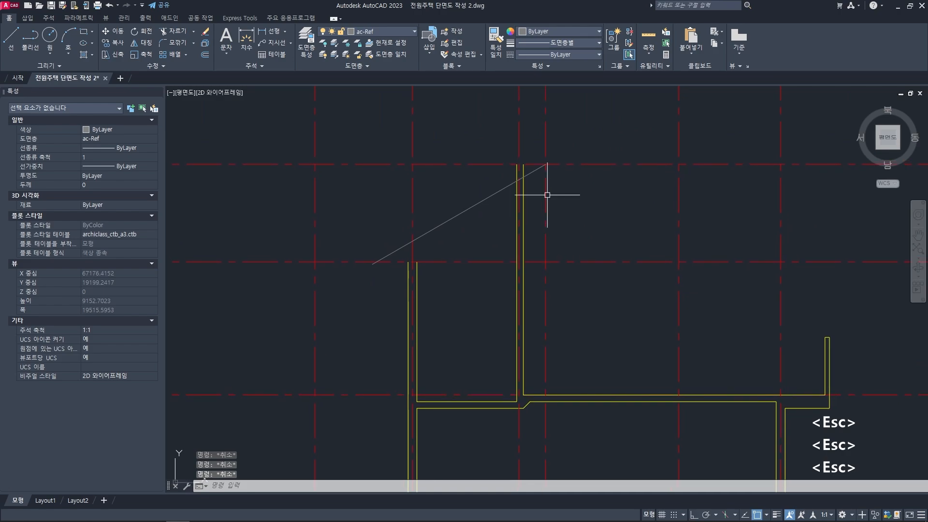
pyautogui.write('mi')
pyautogui.press('space')
pyautogui.click(532, 173)
pyautogui.press('space')
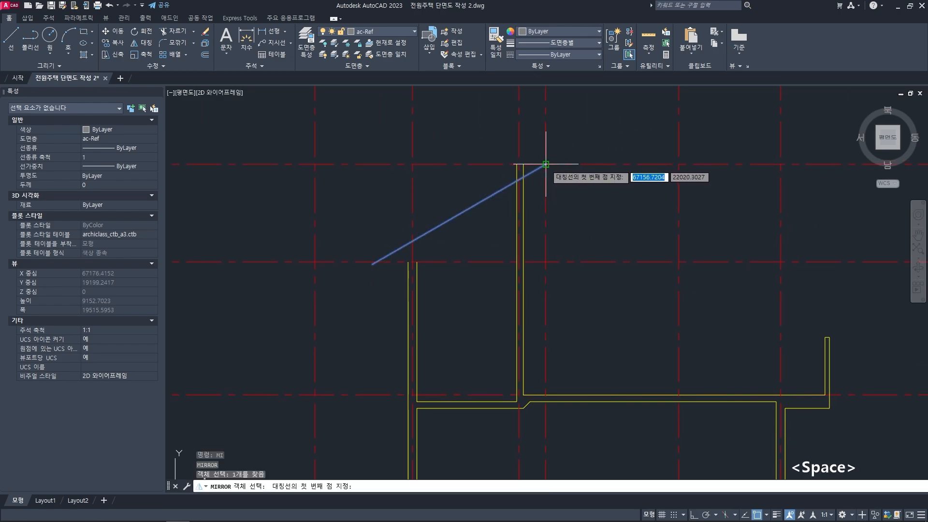
pyautogui.click(546, 164)
pyautogui.click(546, 264)
pyautogui.press('space')
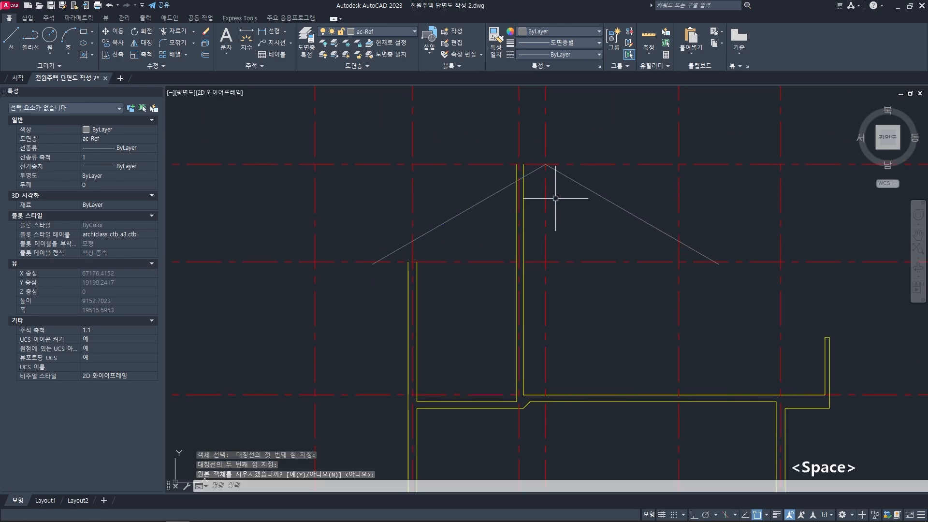
# - Delete the vertical guide line through the roof ridge
pyautogui.click(545, 122)
pyautogui.press('Delete')
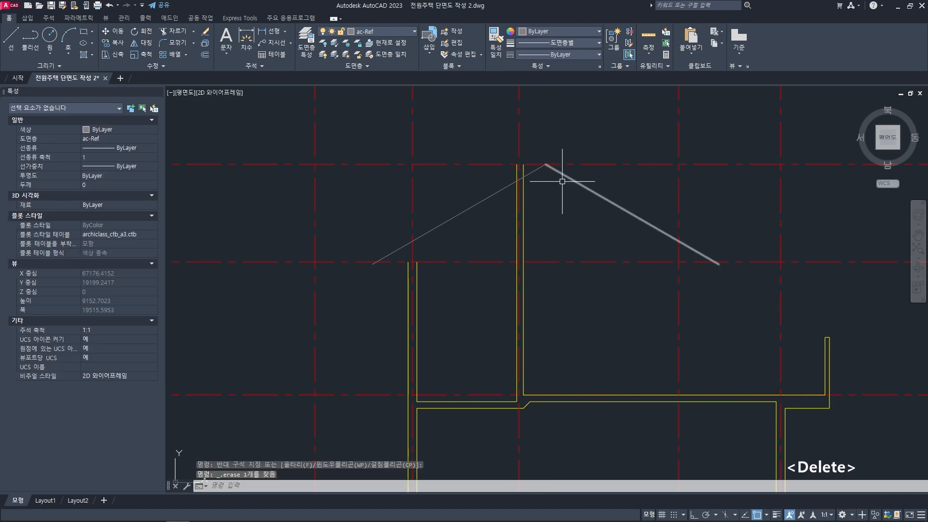
pyautogui.press('Escape')
pyautogui.press('Escape')
pyautogui.scroll(-2, 577, 209)
pyautogui.scroll(2, 588, 192)
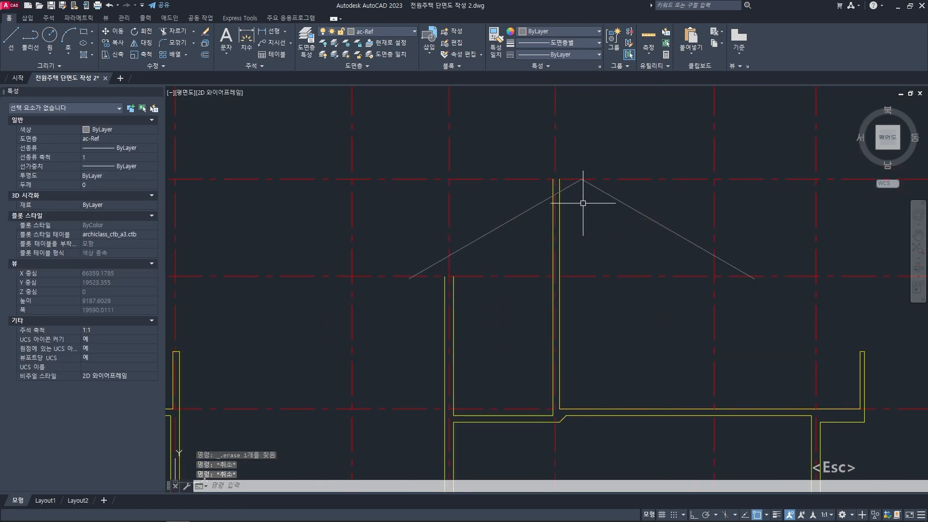
# - Match the properties of both roof slope lines to the first-floor slab underside line
pyautogui.click(564, 188)
pyautogui.click(594, 186)
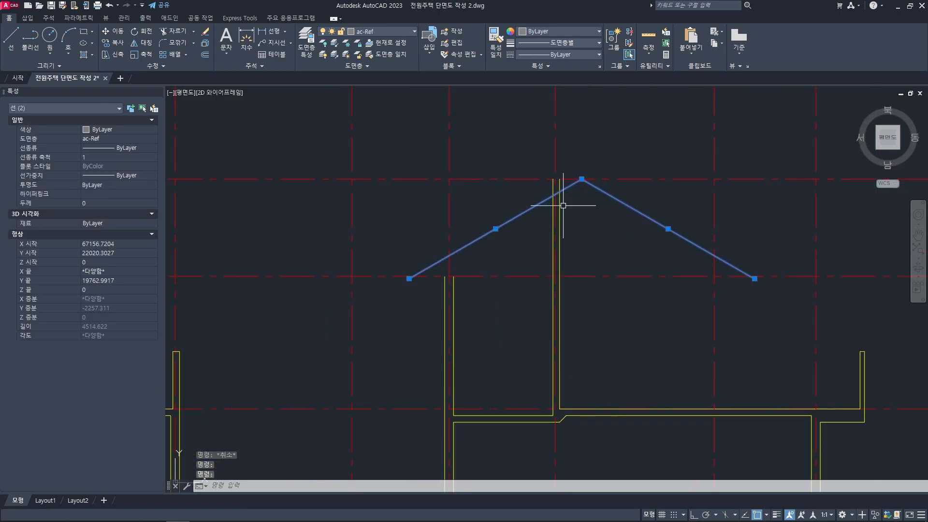
pyautogui.press('Escape')
pyautogui.press('Escape')
pyautogui.write('ma')
pyautogui.press('space')
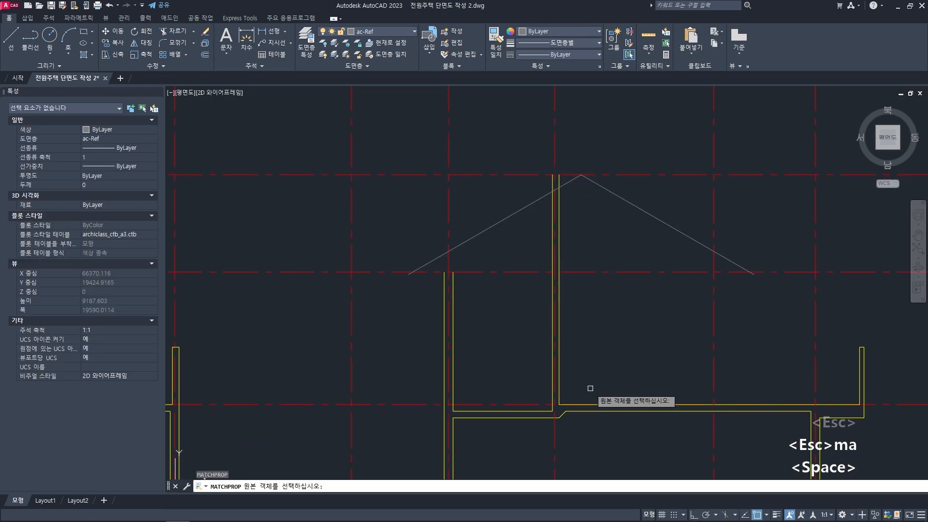
pyautogui.click(586, 413)
pyautogui.click(648, 228)
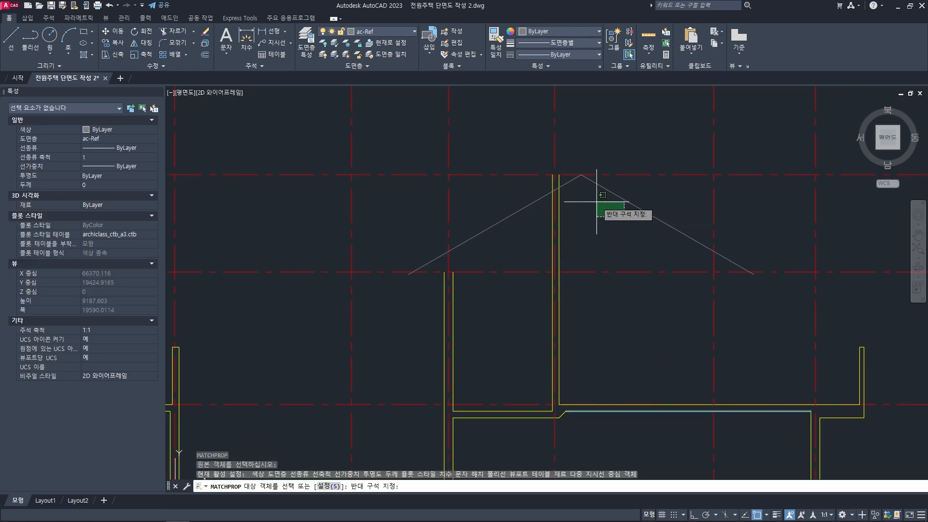
pyautogui.click(566, 182)
pyautogui.click(565, 182)
pyautogui.press('space')
pyautogui.press('Escape')
pyautogui.moveTo(572, 235)
pyautogui.mouseDown(button='middle')
pyautogui.moveTo(598, 236)
pyautogui.moveTo(587, 244)
pyautogui.mouseUp(button='middle')
pyautogui.press('Escape')
pyautogui.press('Escape')
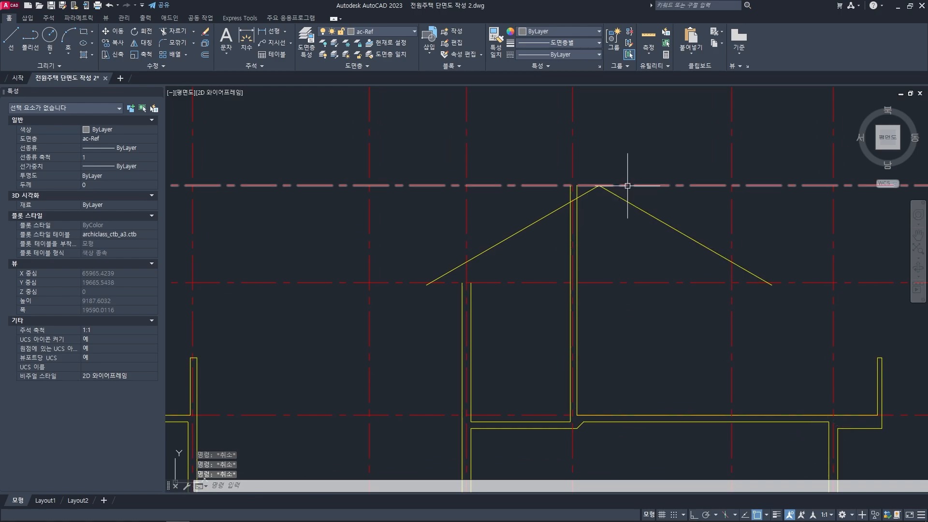
# - Offset both roof slope lines 150 mm upward to give the roof slab its thickness
pyautogui.moveTo(566, 211); pyautogui.dragTo(574, 216, button='middle')
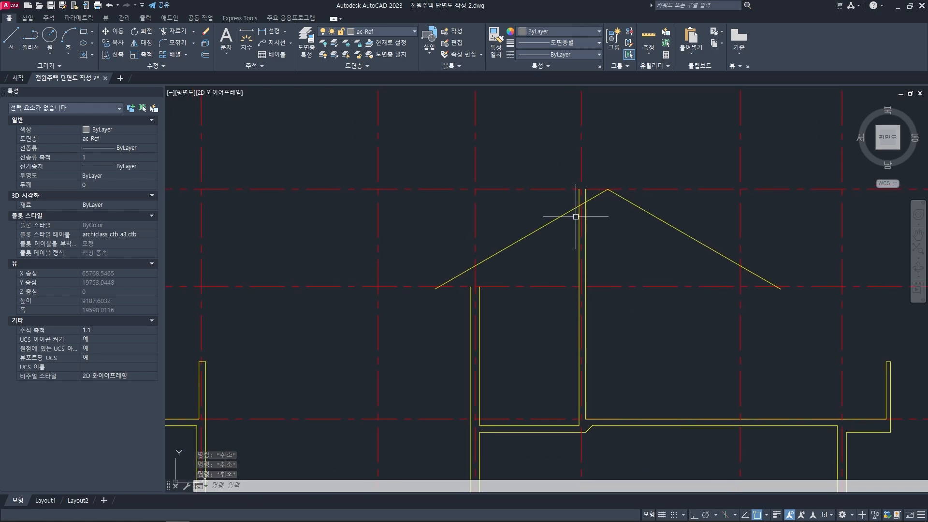
pyautogui.write('o')
pyautogui.press('space')
pyautogui.write('150')
pyautogui.press('space')
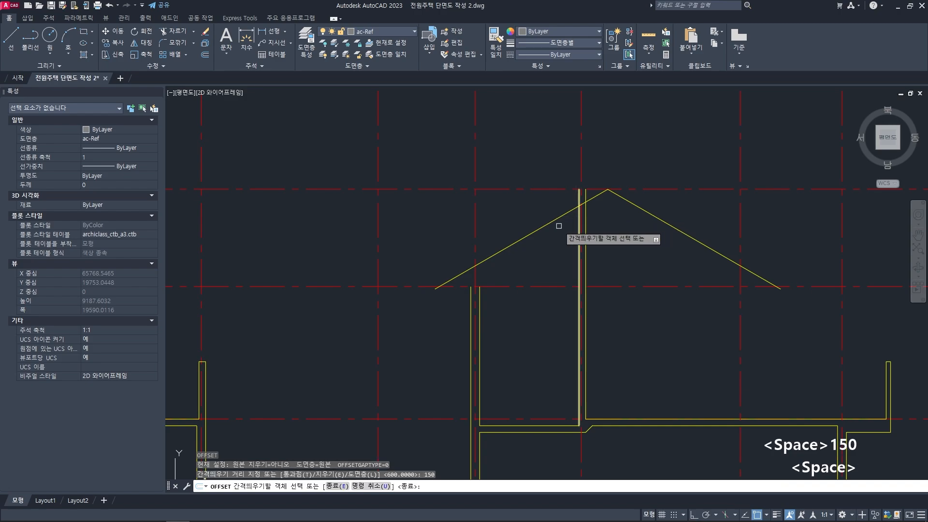
pyautogui.click(549, 223)
pyautogui.click(569, 198)
pyautogui.click(635, 205)
pyautogui.click(649, 158)
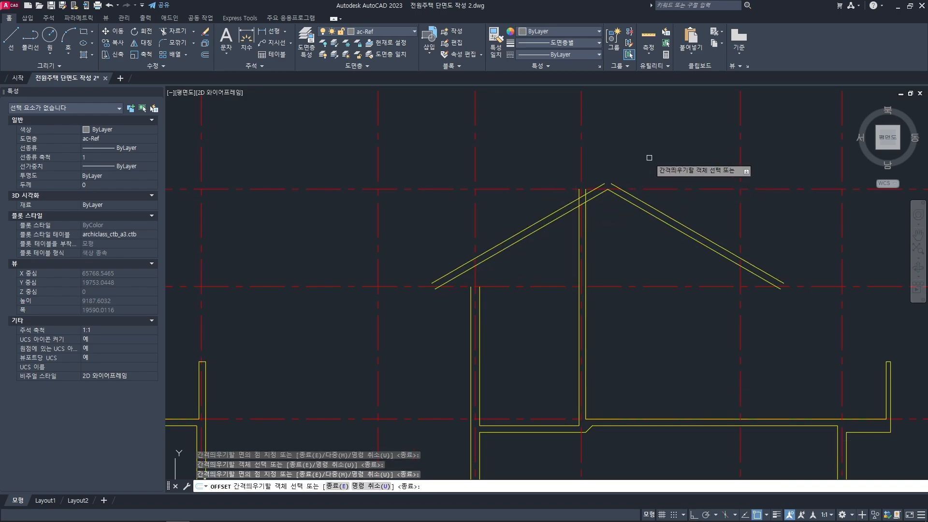
pyautogui.press('space')
# - Fillet the two upper roof slope lines so they meet at the ridge
pyautogui.scroll(4, 612, 184)
pyautogui.write('f')
pyautogui.press('space')
pyautogui.click(611, 185)
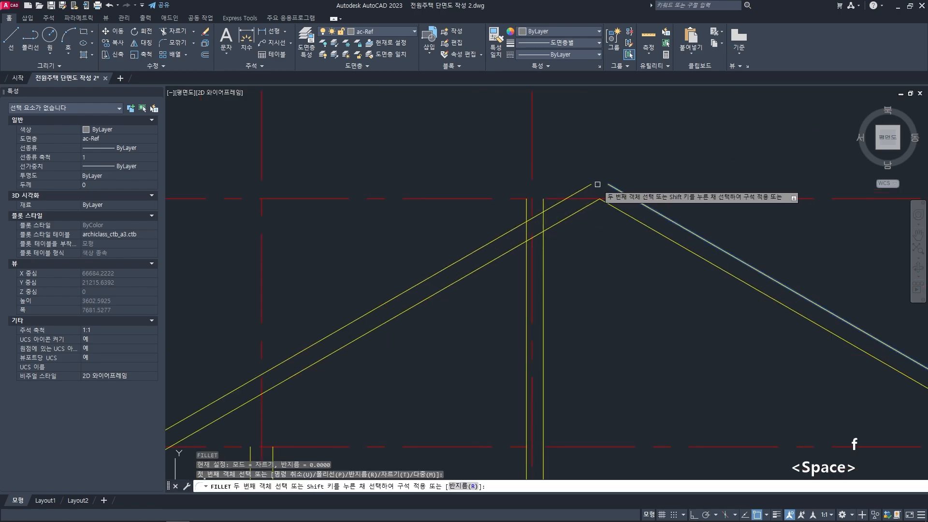
pyautogui.click(580, 191)
pyautogui.scroll(-4, 569, 224)
pyautogui.press('Escape')
pyautogui.press('Escape')
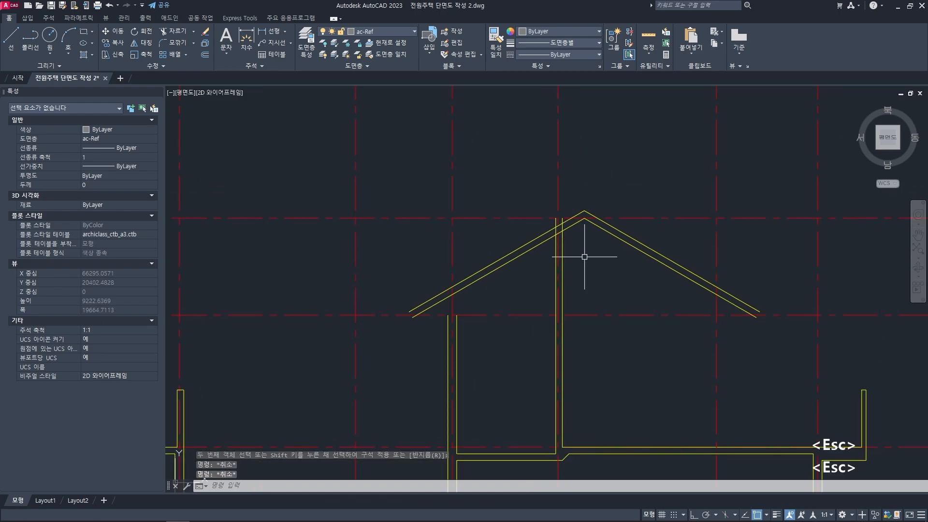
# - Trim the tall wall's two face lines above the underside of the left roof slope
pyautogui.scroll(-2, 586, 259)
pyautogui.scroll(4, 570, 243)
pyautogui.write('tr')
pyautogui.press('space')
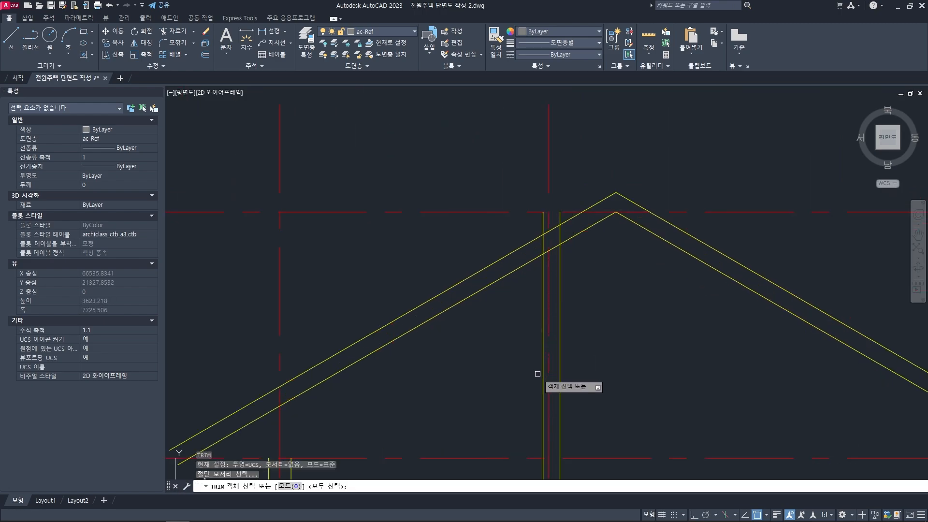
pyautogui.click(572, 237)
pyautogui.press('space')
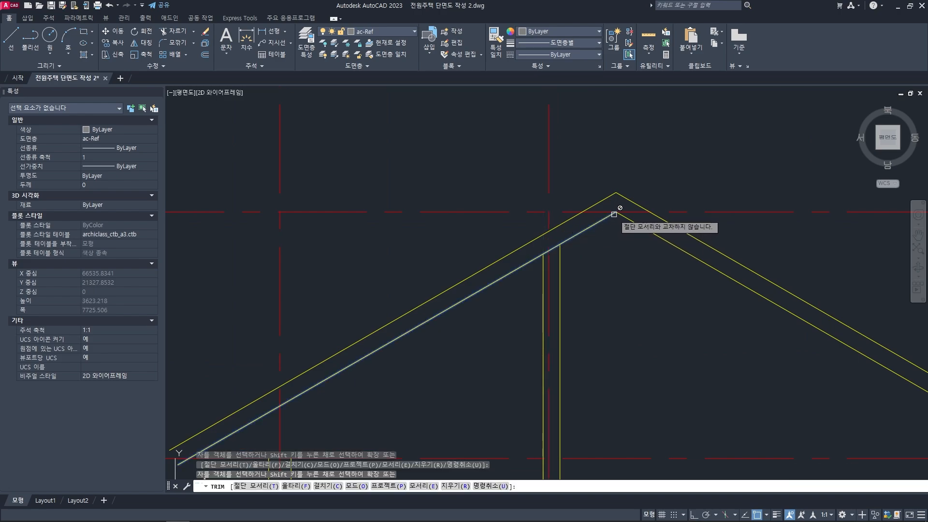
pyautogui.press('space')
# - Trim the roof underside line between the two faces of the tall wall
pyautogui.moveTo(573, 237); pyautogui.dragTo(594, 232, button='middle')
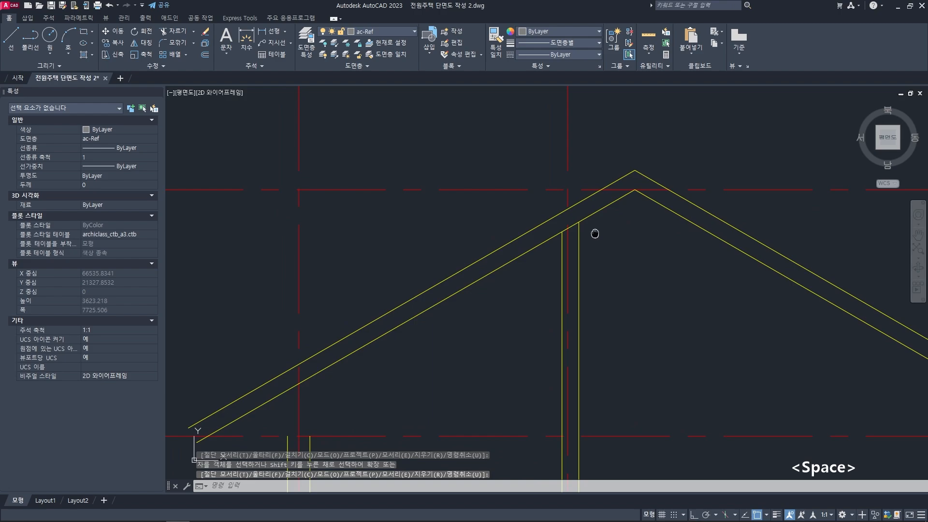
pyautogui.write('tr')
pyautogui.press('space')
pyautogui.click(578, 246)
pyautogui.click(563, 250)
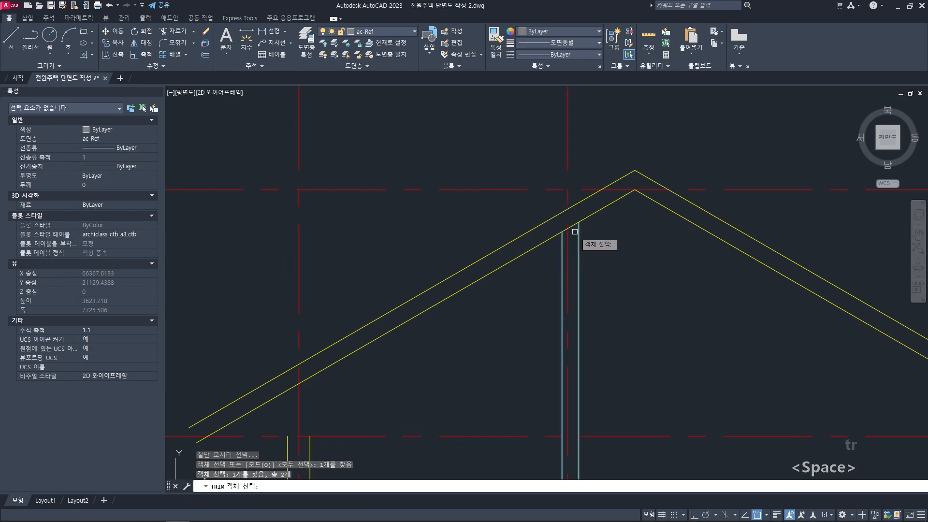
pyautogui.scroll(4, 572, 232)
pyautogui.press('space')
pyautogui.click(574, 215)
pyautogui.press('space')
pyautogui.scroll(-4, 560, 225)
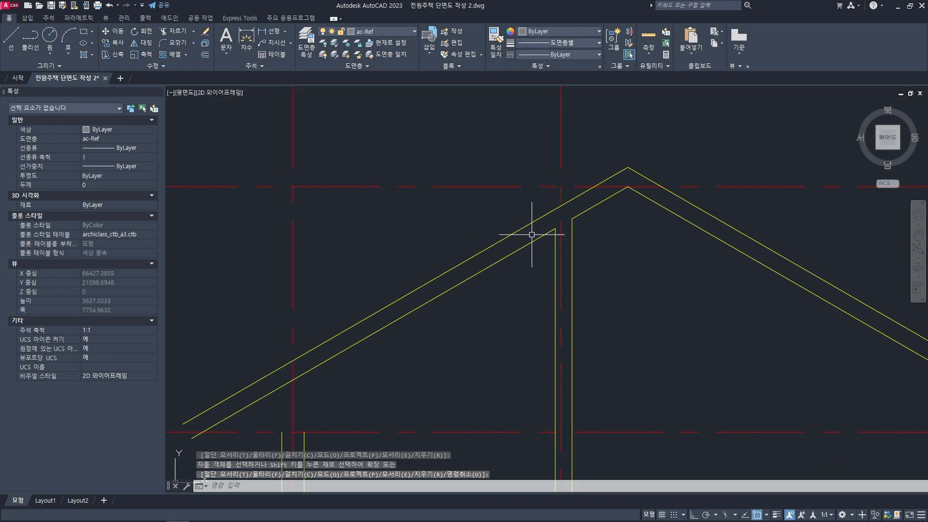
# - Extend both face lines of the shorter left wall up to the roof underside
pyautogui.scroll(-2, 606, 220)
pyautogui.moveTo(581, 272); pyautogui.dragTo(539, 256, button='middle')
pyautogui.press('Escape')
pyautogui.scroll(-4, 531, 256)
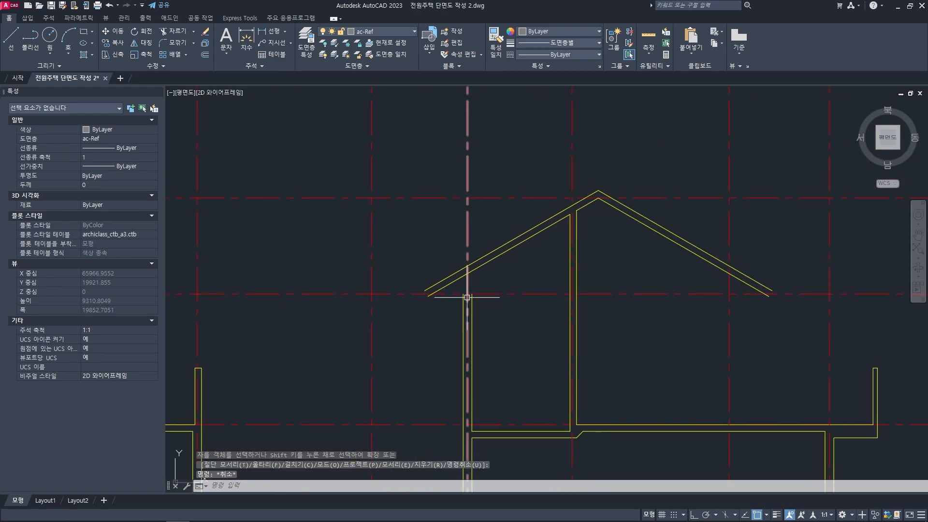
pyautogui.scroll(6, 464, 281)
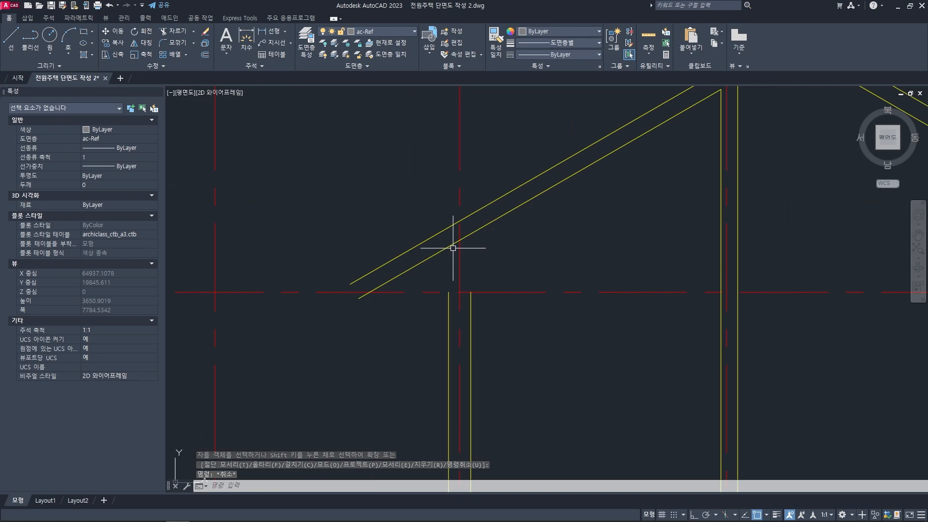
pyautogui.moveTo(488, 256); pyautogui.dragTo(507, 257, button='middle')
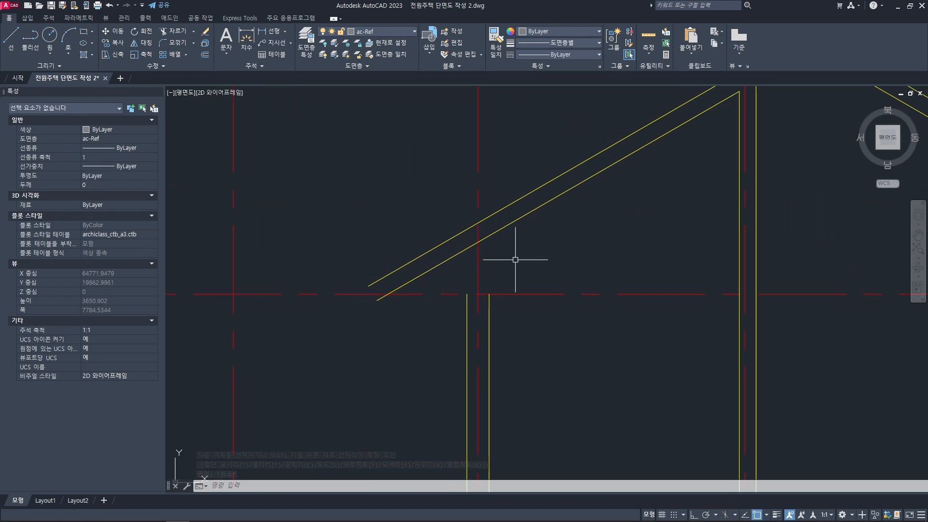
pyautogui.write('ex')
pyautogui.press('space')
pyautogui.click(505, 227)
pyautogui.press('space')
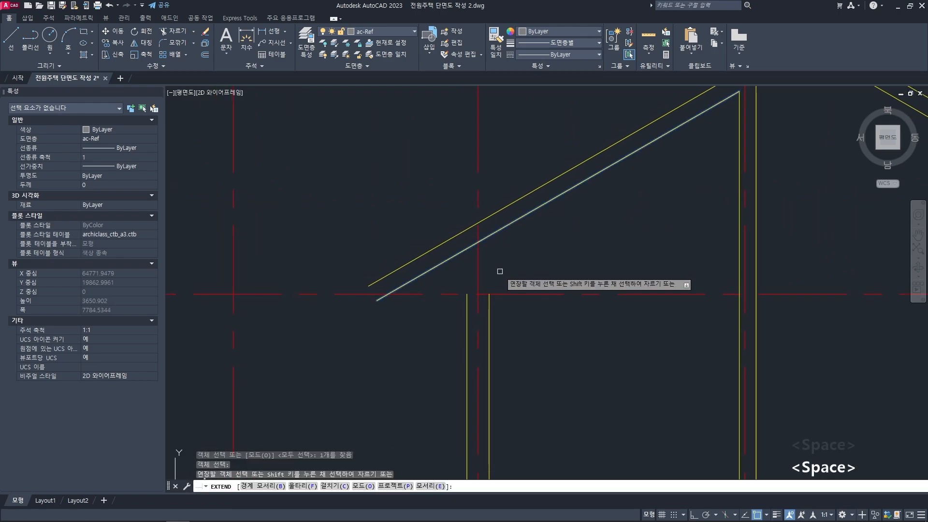
pyautogui.click(489, 304)
pyautogui.click(467, 305)
pyautogui.press('space')
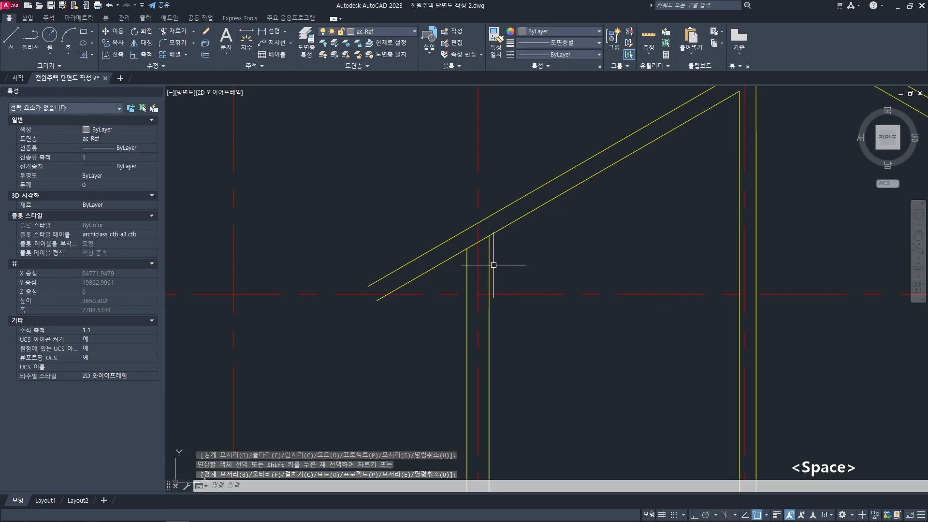
# - Trim the roof underside line between the two faces of the shorter left wall
pyautogui.write('tr')
pyautogui.press('space')
pyautogui.click(489, 263)
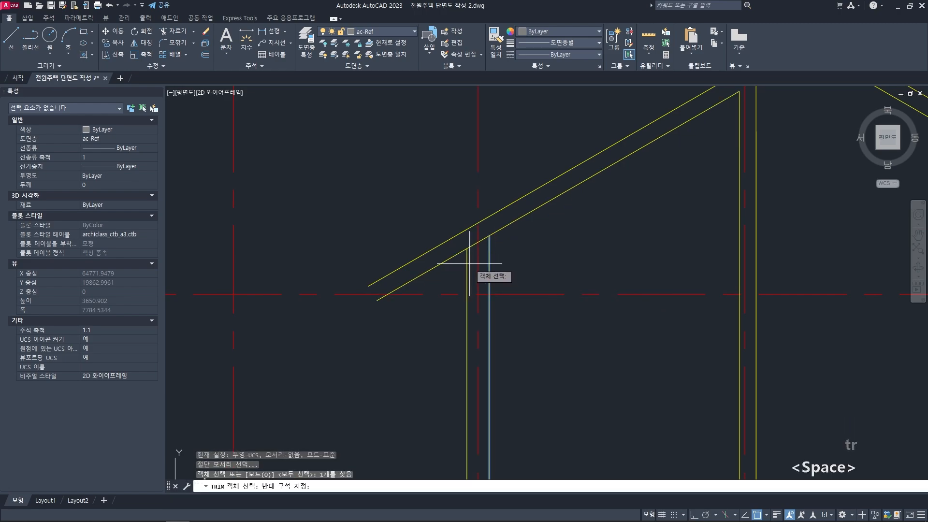
pyautogui.scroll(2, 469, 264)
pyautogui.click(465, 254)
pyautogui.press('space')
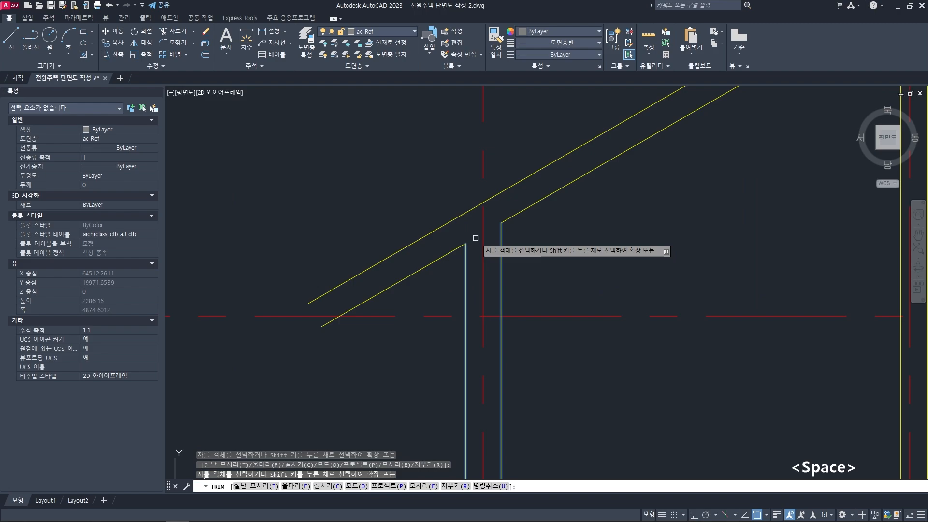
pyautogui.scroll(-2, 513, 269)
pyautogui.press('Escape')
pyautogui.press('Escape')
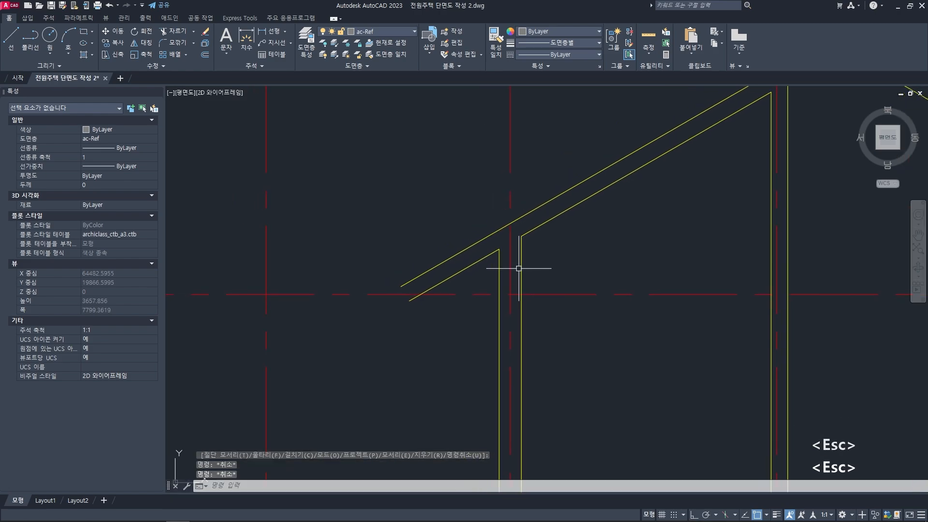
pyautogui.scroll(-2, 518, 269)
pyautogui.click(513, 224)
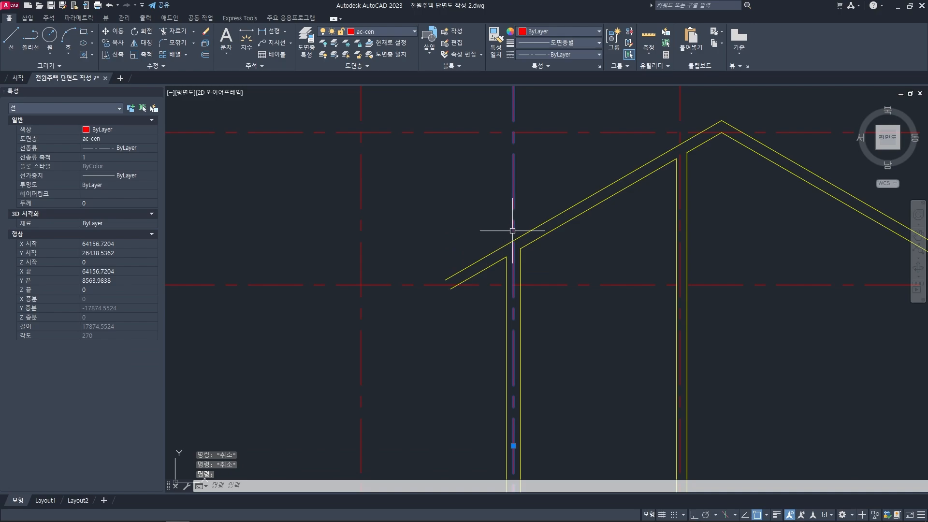
pyautogui.press('Escape')
pyautogui.press('Escape')
pyautogui.press('Escape')
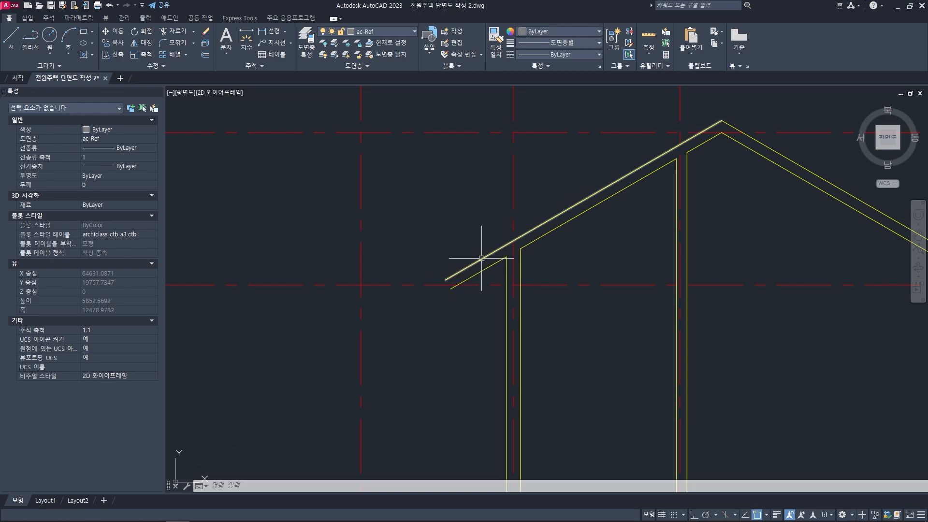
pyautogui.press('Escape')
pyautogui.press('Escape')
pyautogui.write('o')
pyautogui.press('space')
pyautogui.write('6')
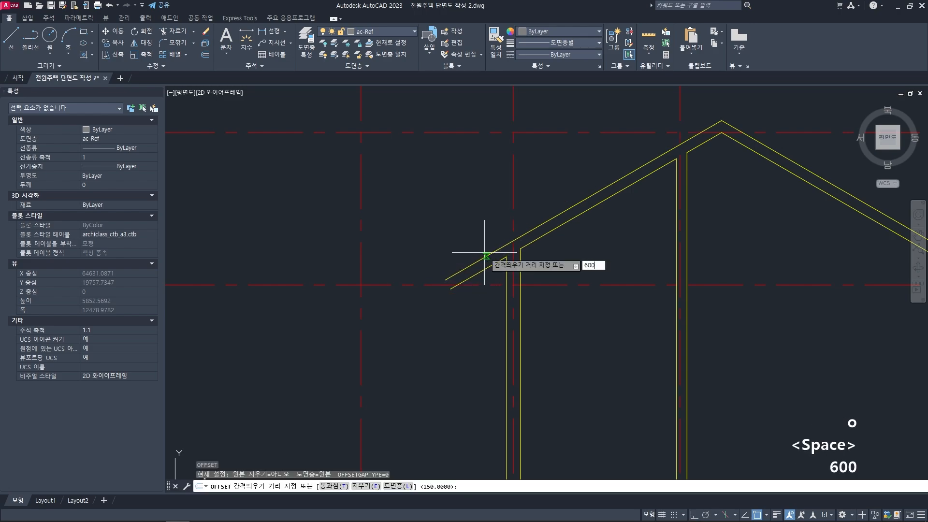
pyautogui.write('00')
pyautogui.press('space')
pyautogui.click(512, 224)
pyautogui.press('Escape')
pyautogui.press('Escape')
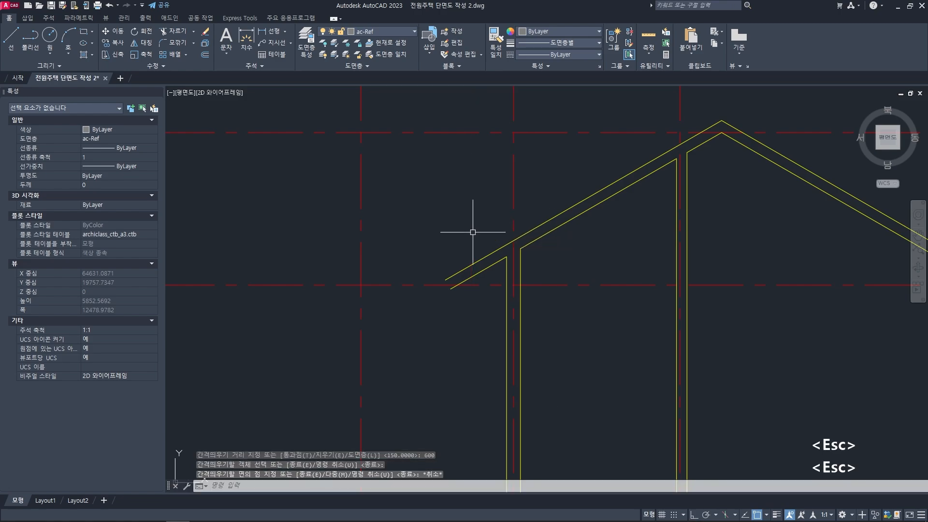
# - Offset the shorter left wall's centre line 800 mm outward to mark the left eave end
pyautogui.write('o')
pyautogui.press('space')
pyautogui.write('800')
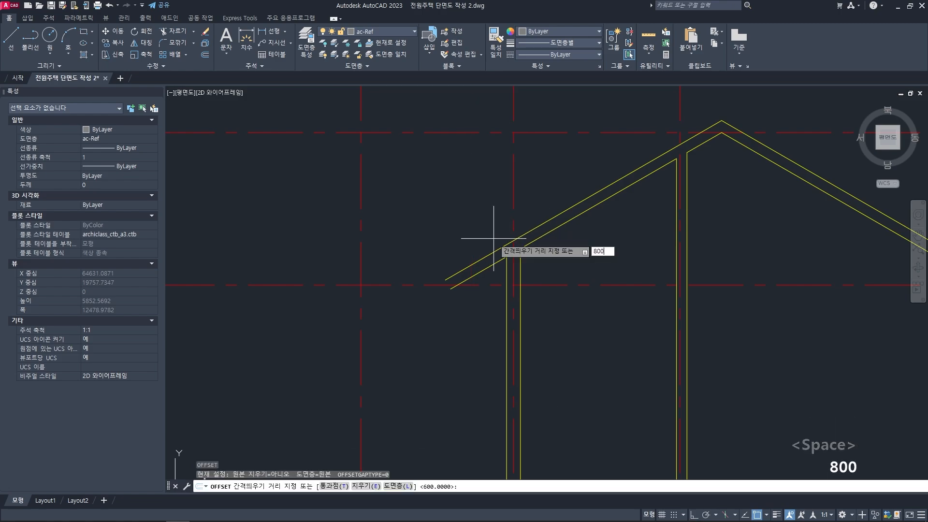
pyautogui.press('space')
pyautogui.click(512, 218)
pyautogui.click(472, 227)
pyautogui.press('space')
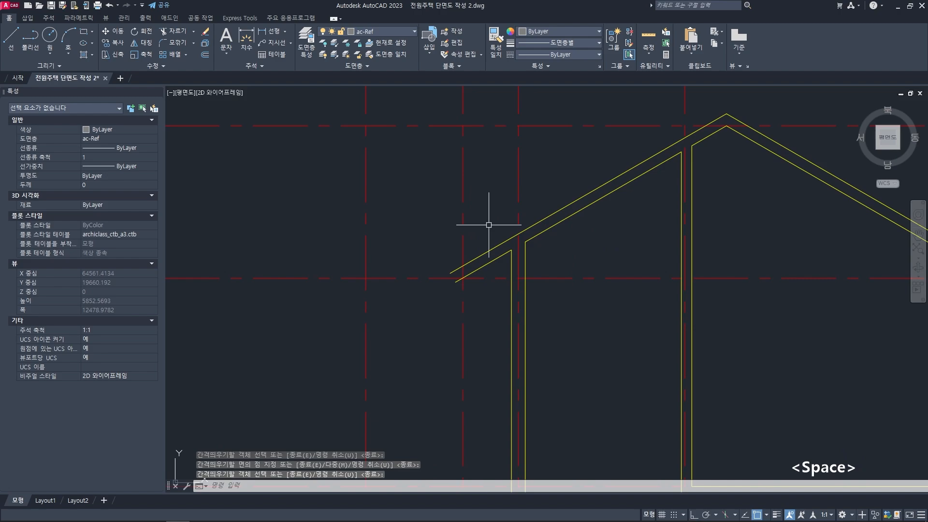
pyautogui.press('Escape')
pyautogui.press('Escape')
# - Match the left eave's offset centre line to the properties of the roof's top line
pyautogui.scroll(4, 462, 295)
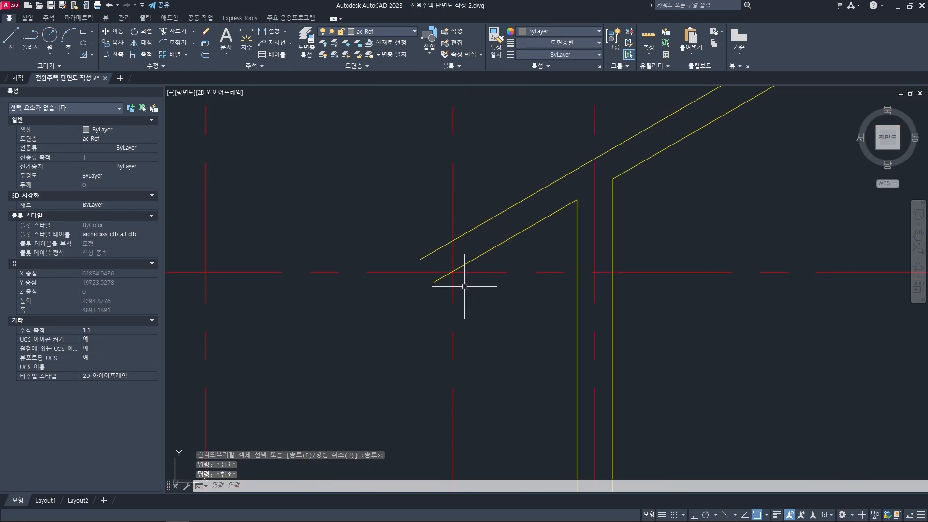
pyautogui.moveTo(463, 269); pyautogui.dragTo(464, 274, button='middle')
pyautogui.write('ma')
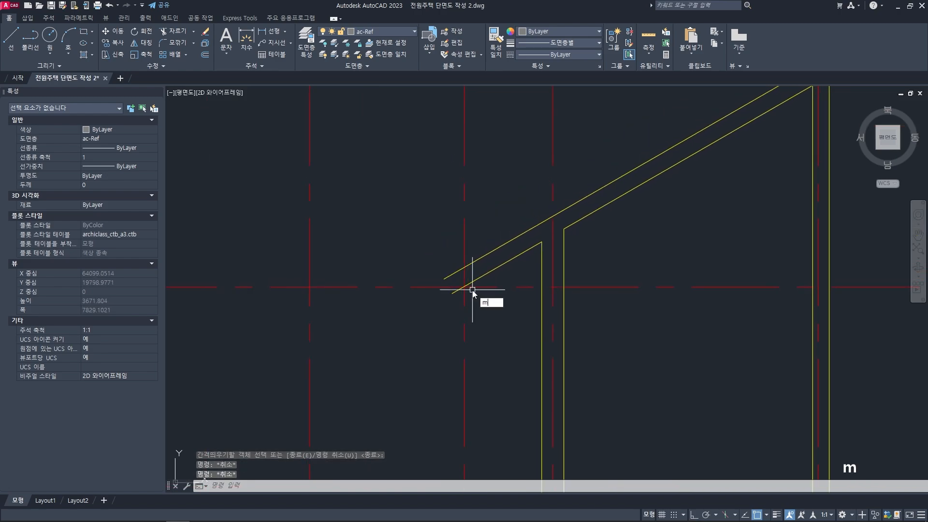
pyautogui.press('space')
pyautogui.click(471, 268)
pyautogui.click(465, 267)
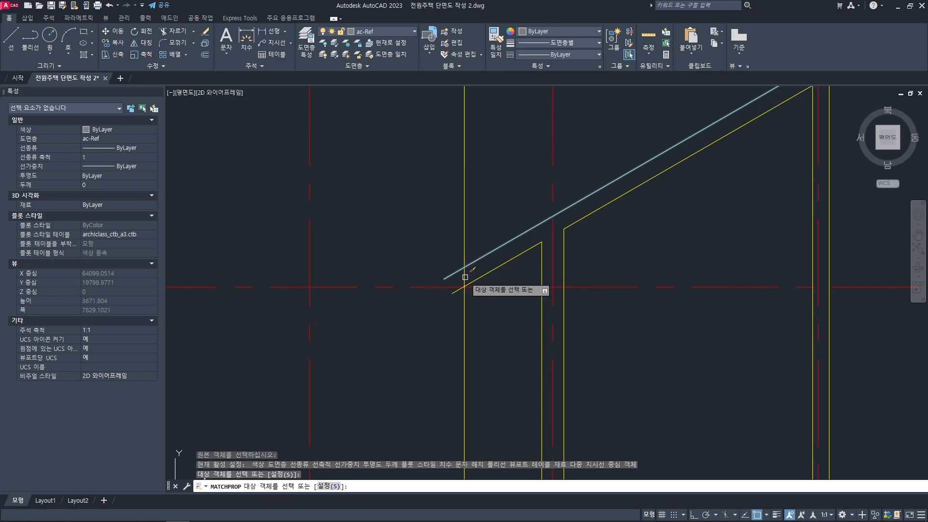
pyautogui.press('space')
# - Close the left eave by filleting its vertical line with the roof's top and underside lines at radius 0
pyautogui.scroll(4, 471, 290)
pyautogui.write('f')
pyautogui.press('space')
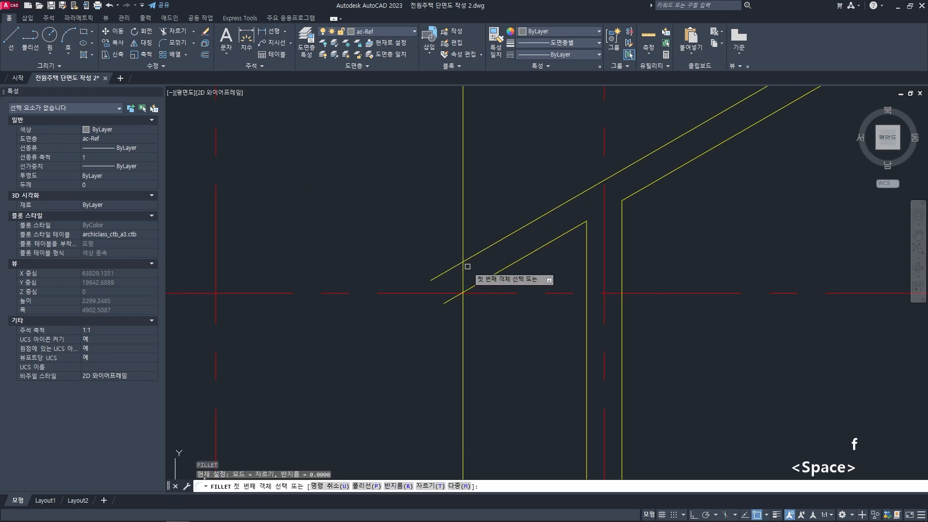
pyautogui.click(460, 263)
pyautogui.press('Escape')
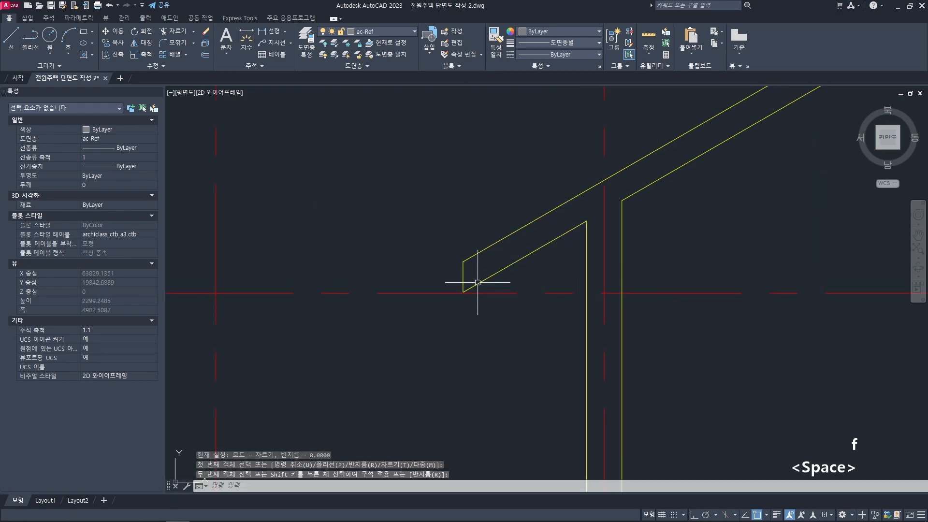
pyautogui.scroll(-5, 483, 282)
pyautogui.press('Escape')
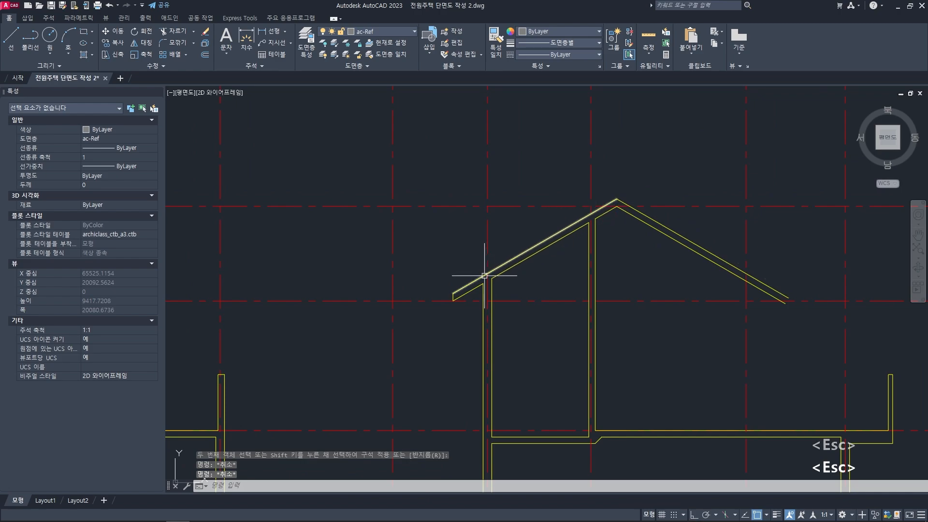
# - Examine the right roof slope and its eave in the finished reference section
pyautogui.scroll(-2, 613, 218)
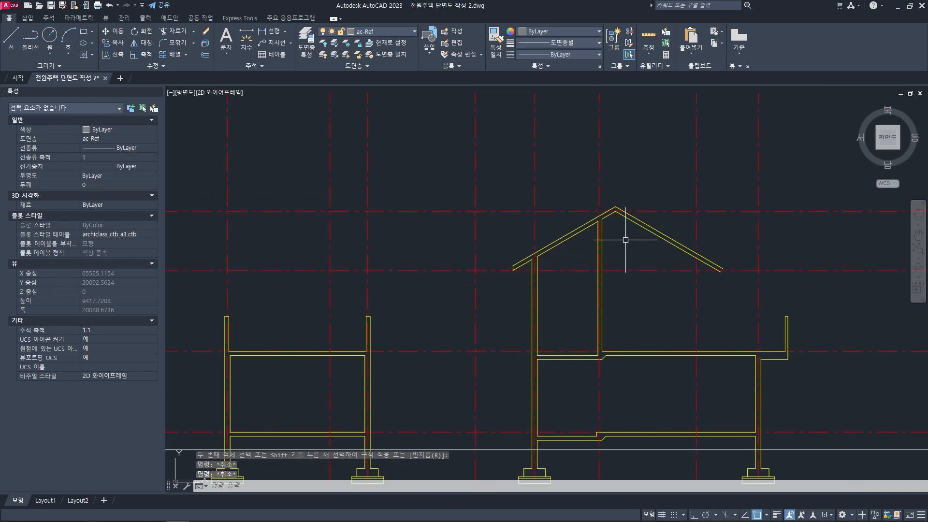
pyautogui.moveTo(621, 238); pyautogui.dragTo(501, 270, button='middle')
pyautogui.press('Escape')
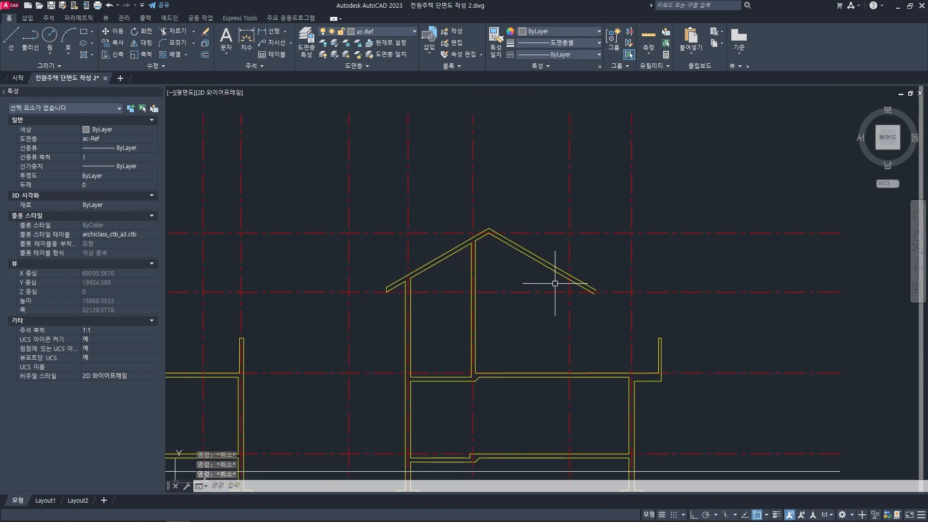
pyautogui.moveTo(555, 283); pyautogui.dragTo(539, 281, button='middle')
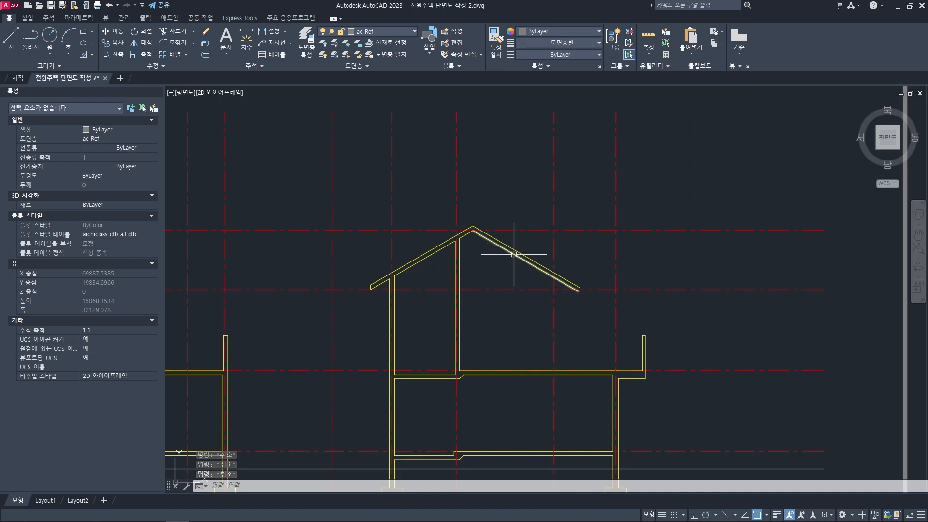
pyautogui.scroll(-6, 551, 275)
pyautogui.moveTo(448, 297); pyautogui.dragTo(584, 270, button='middle')
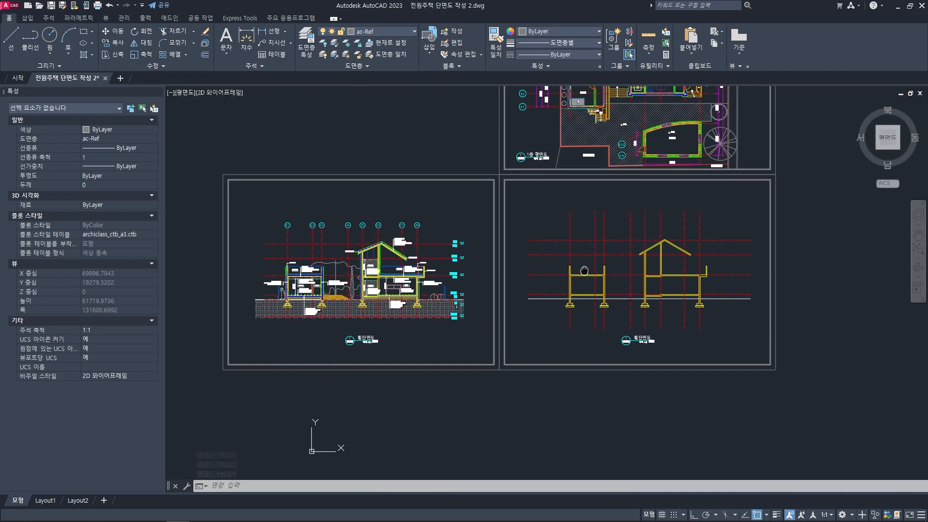
pyautogui.scroll(6, 405, 262)
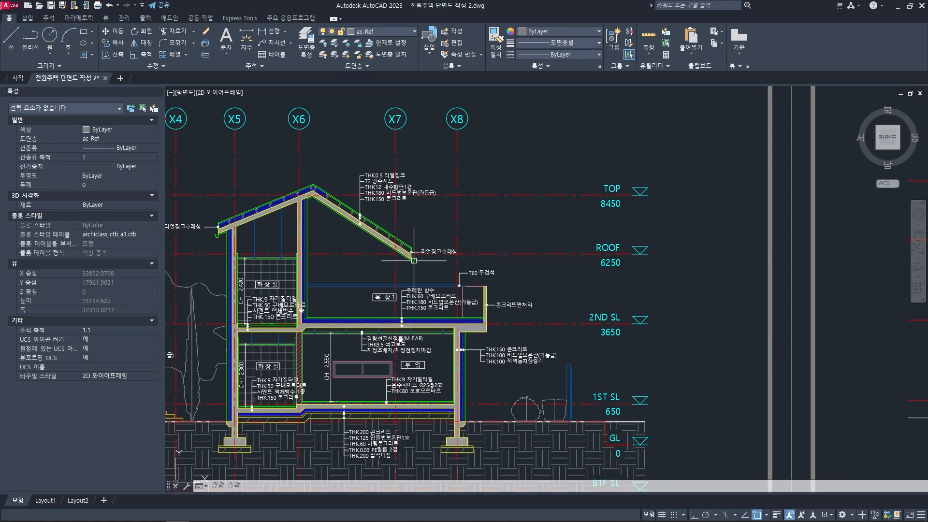
pyautogui.scroll(-6, 476, 260)
# - Offset the vertical centre line crossing the right roof slope 800 mm outward to mark the right eave end
pyautogui.moveTo(744, 264); pyautogui.dragTo(525, 240, button='middle')
pyautogui.scroll(8, 575, 253)
pyautogui.write('o')
pyautogui.press('space')
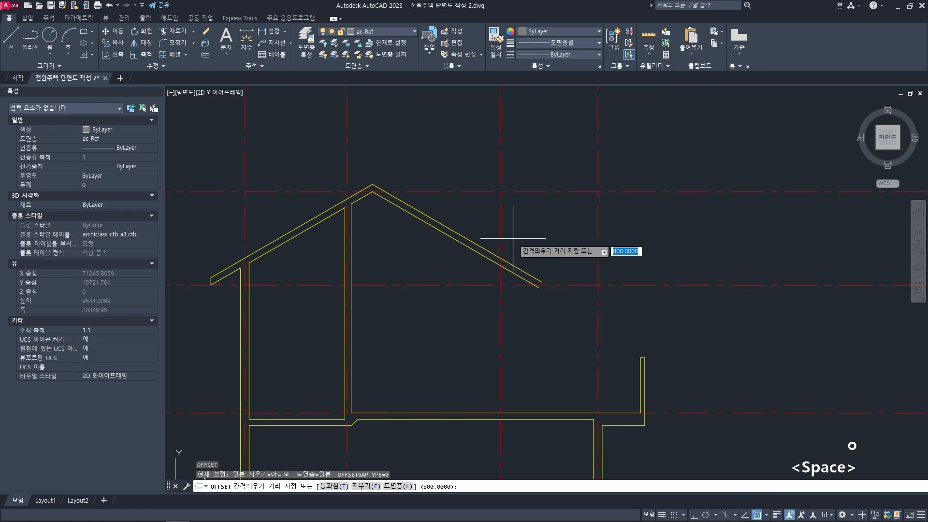
pyautogui.write('800')
pyautogui.press('space')
pyautogui.click(500, 218)
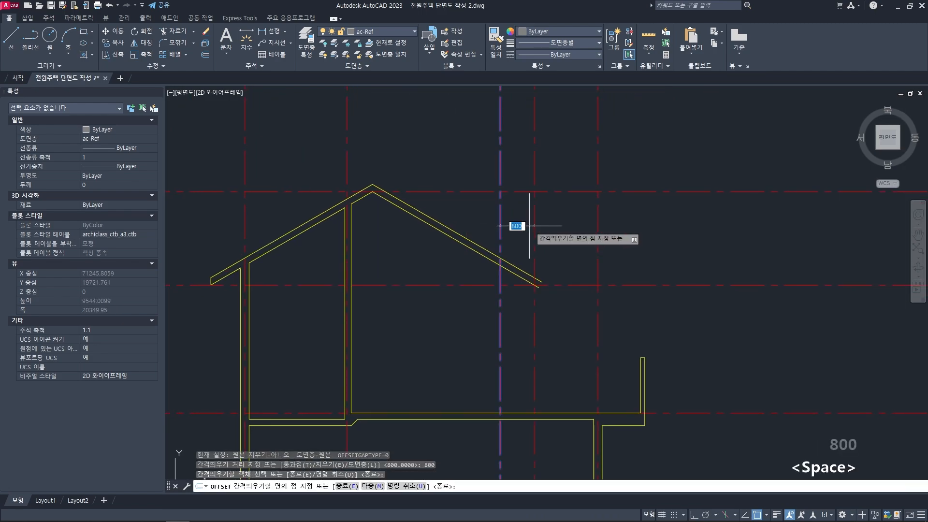
pyautogui.press('Escape')
pyautogui.press('Escape')
# - Match the right eave's offset centre line to the properties of the right slope's top line
pyautogui.moveTo(557, 255); pyautogui.dragTo(572, 253, button='middle')
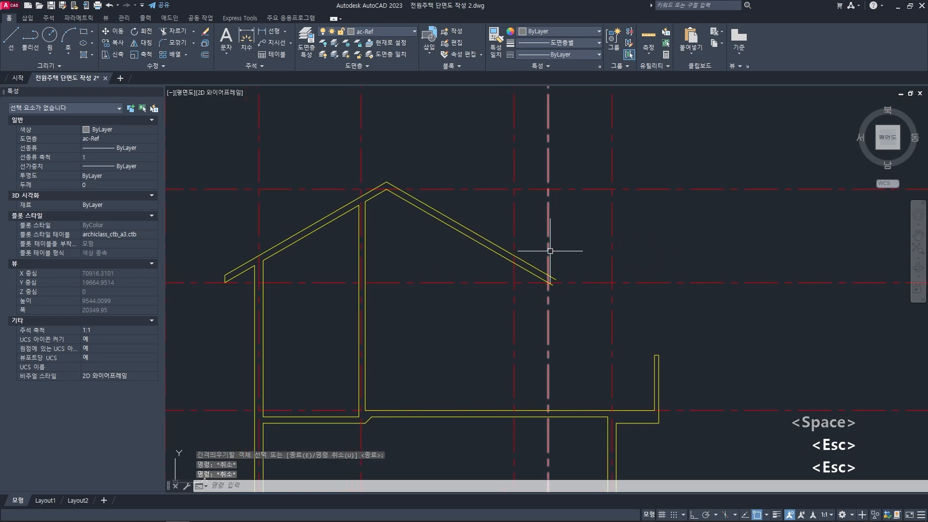
pyautogui.scroll(2, 537, 244)
pyautogui.write('ma')
pyautogui.press('space')
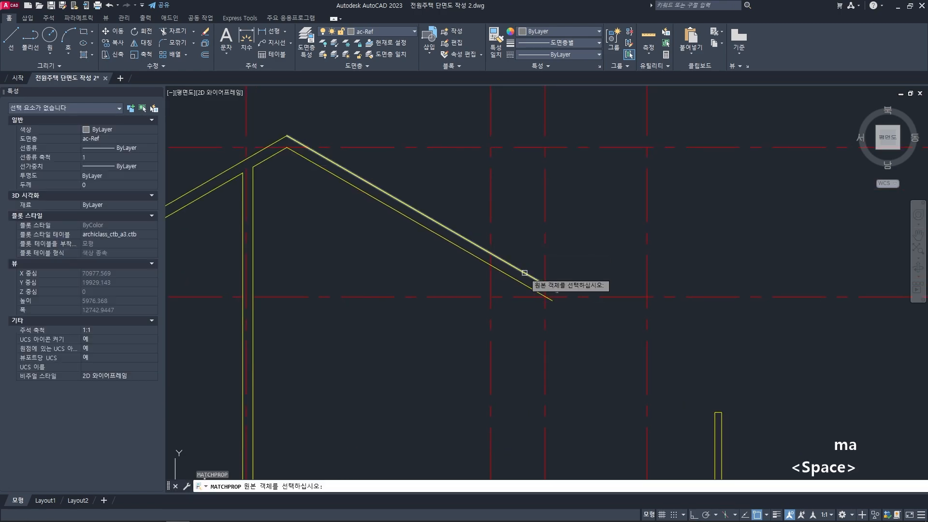
pyautogui.click(524, 272)
pyautogui.click(543, 261)
pyautogui.press('space')
# - Close the right eave by filleting its vertical line with the right slope's top and underside lines at radius 0
pyautogui.moveTo(556, 269); pyautogui.dragTo(554, 252, button='middle')
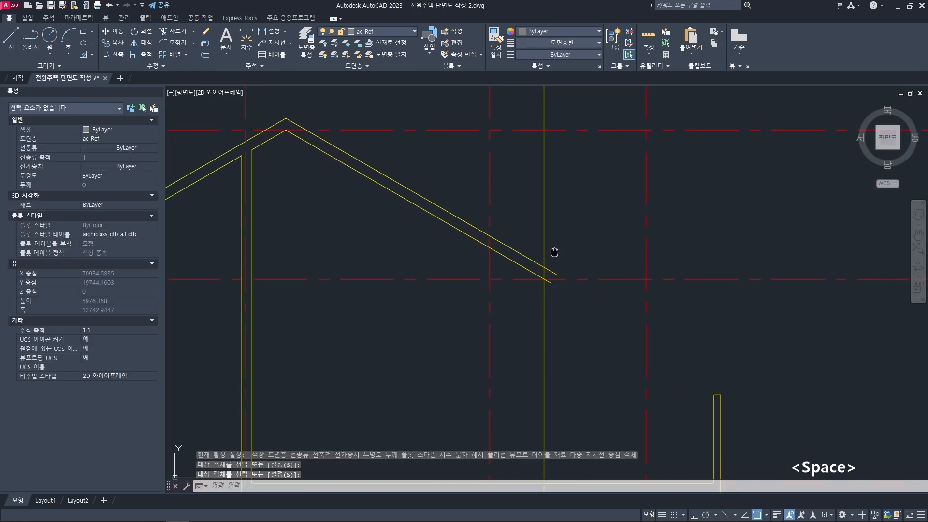
pyautogui.scroll(2, 551, 256)
pyautogui.write('f')
pyautogui.press('space')
pyautogui.click(542, 278)
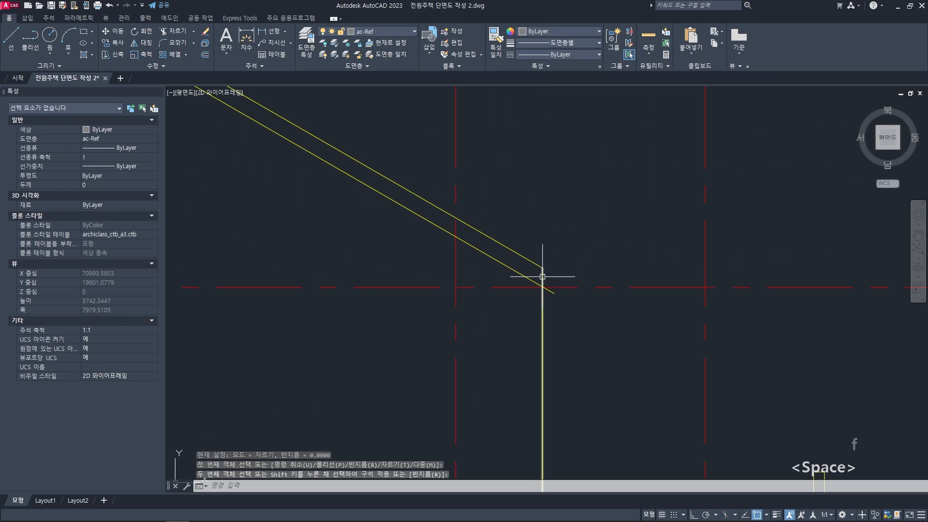
pyautogui.click(541, 269)
pyautogui.scroll(-4, 536, 270)
pyautogui.press('Escape')
pyautogui.press('Escape')
pyautogui.press('Escape')
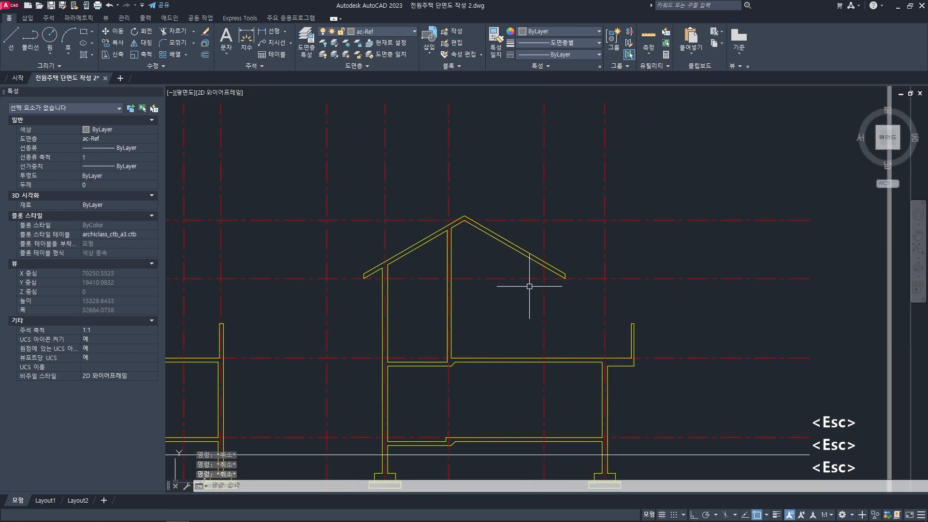
# - Review the drawn structural outline of both building parts and compare it with the finished reference section
pyautogui.moveTo(529, 286); pyautogui.dragTo(534, 281, button='middle')
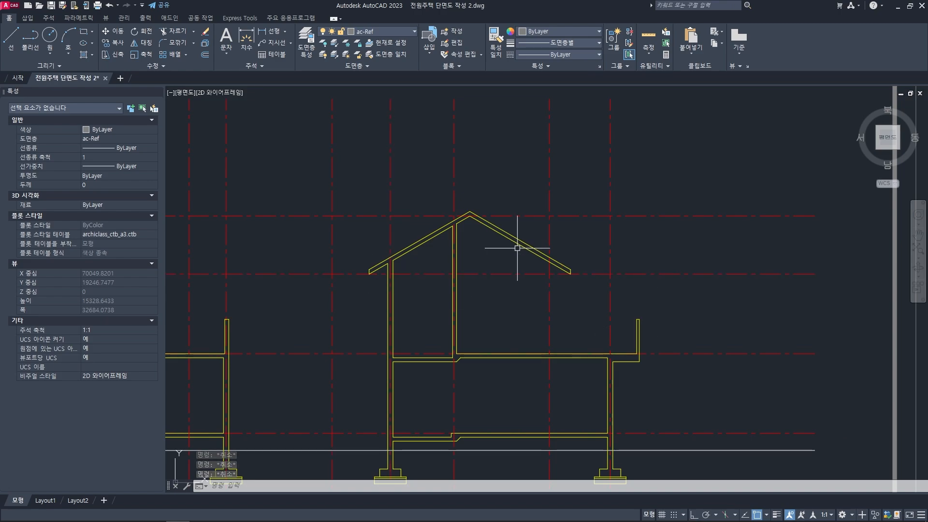
pyautogui.scroll(-2, 518, 248)
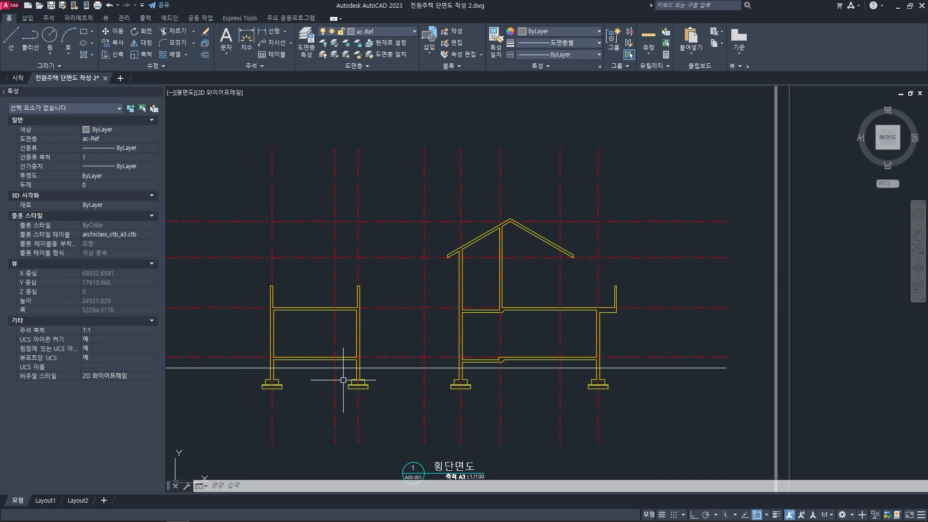
pyautogui.scroll(-2, 353, 373)
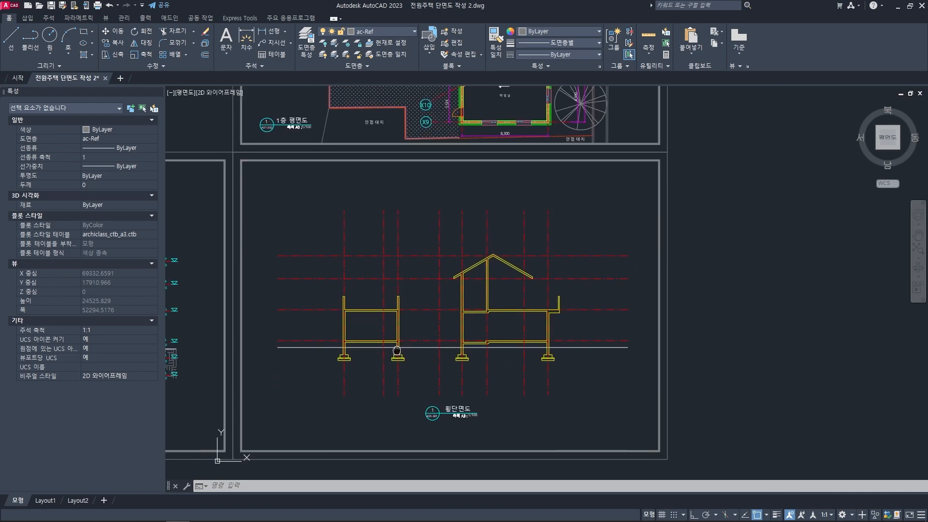
pyautogui.moveTo(447, 329); pyautogui.dragTo(556, 331, button='middle')
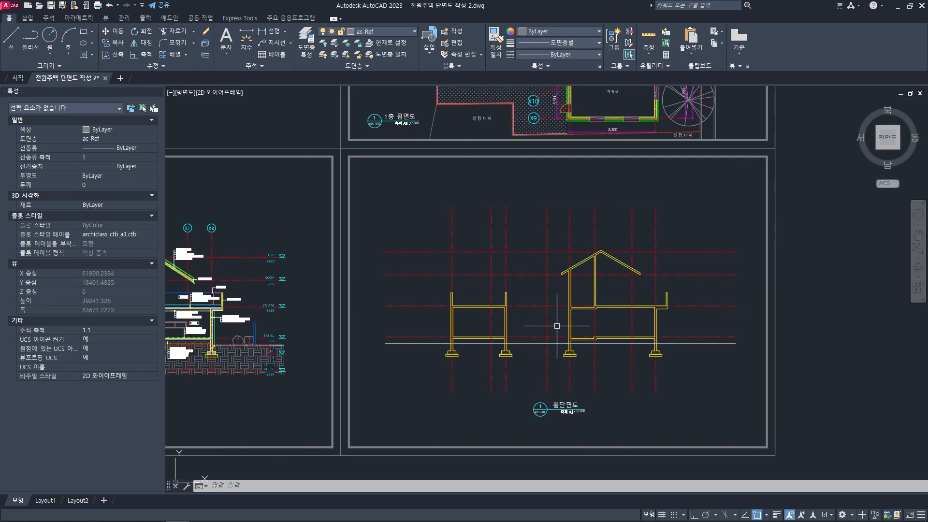
pyautogui.scroll(2, 595, 321)
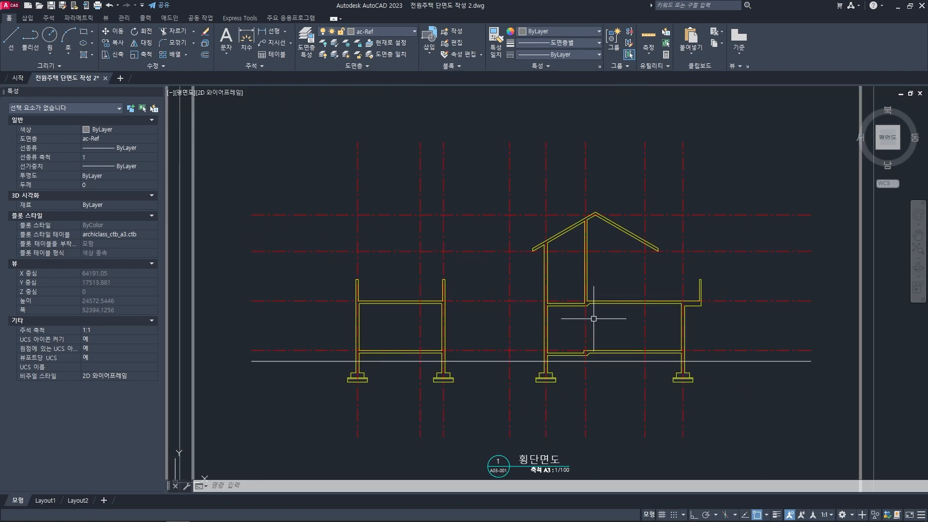
pyautogui.moveTo(593, 319); pyautogui.dragTo(595, 294, button='middle')
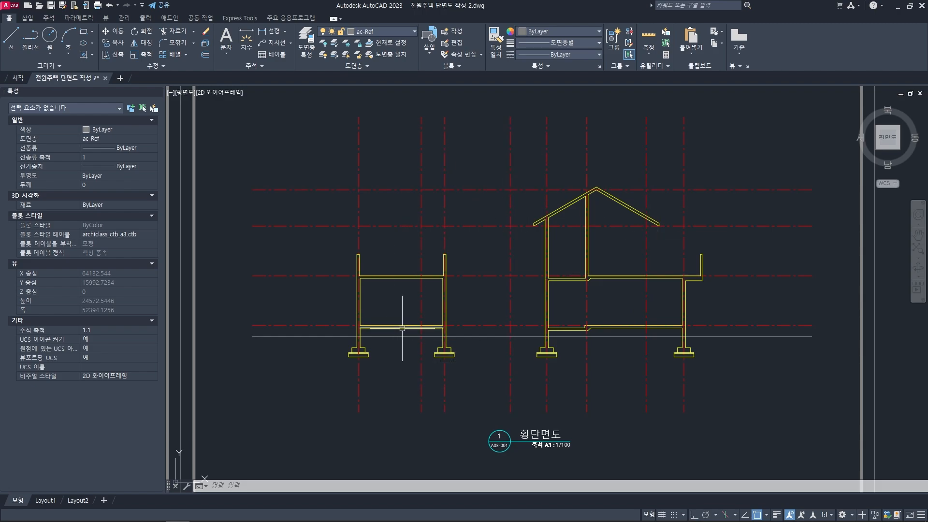
pyautogui.scroll(4, 358, 281)
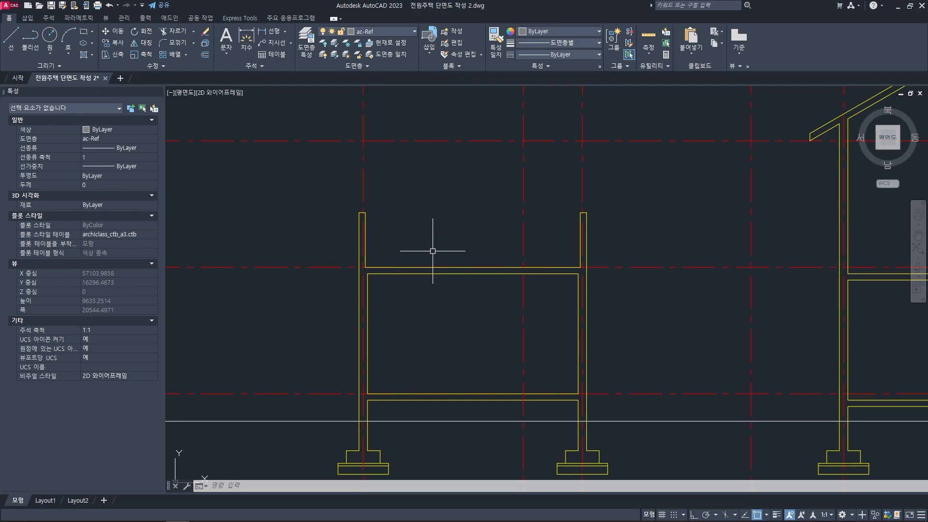
pyautogui.scroll(-8, 433, 251)
pyautogui.moveTo(429, 252); pyautogui.dragTo(615, 234, button='middle')
pyautogui.scroll(6, 437, 208)
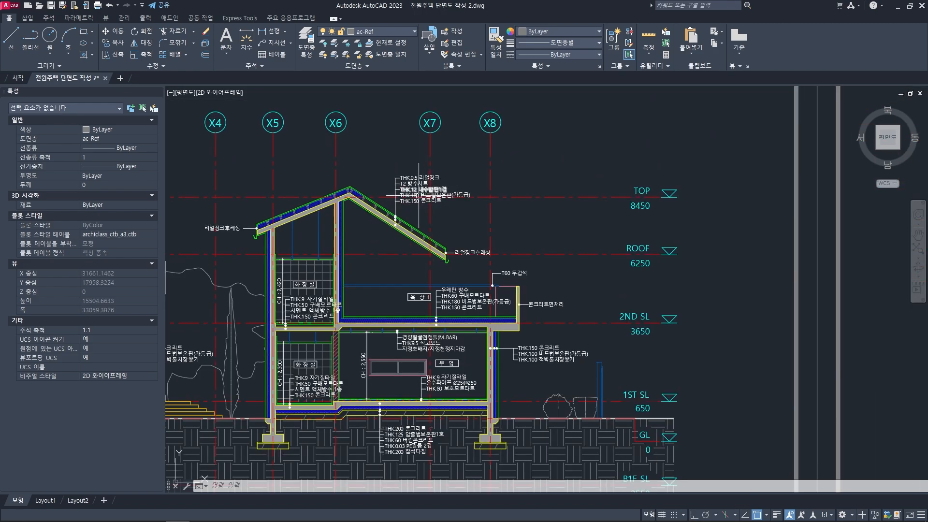
pyautogui.moveTo(465, 274); pyautogui.dragTo(526, 239, button='middle')
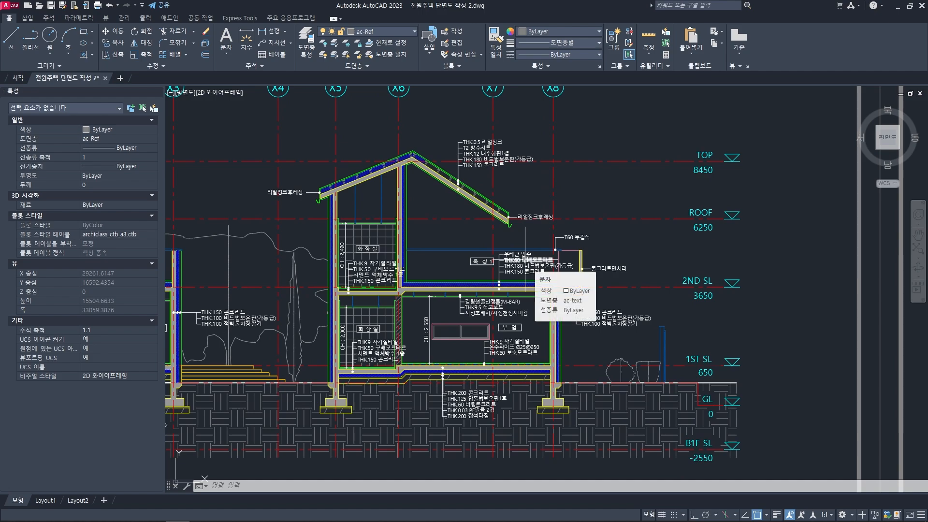
pyautogui.scroll(-2, 526, 260)
pyautogui.moveTo(793, 271); pyautogui.dragTo(511, 310, button='middle')
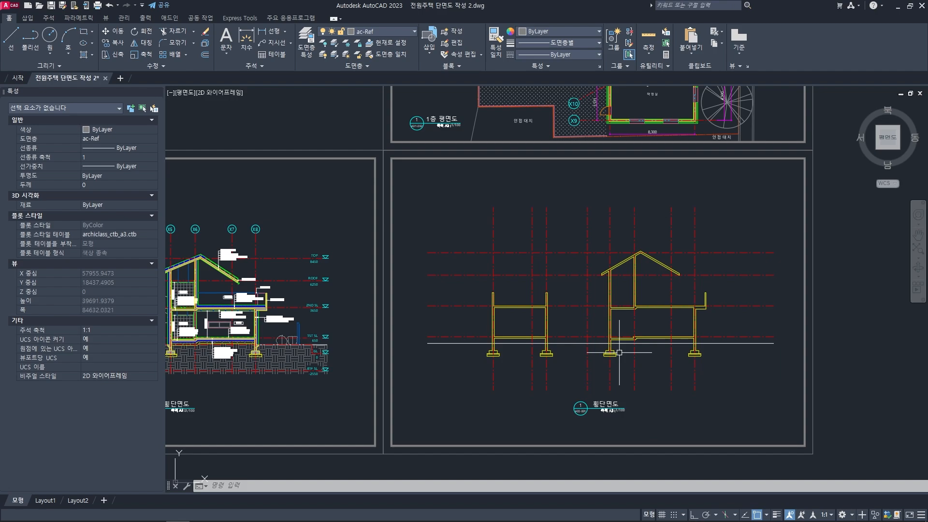
# - Examine the concrete ledge at ground level on the right exterior wall of the reference section
pyautogui.moveTo(619, 353); pyautogui.dragTo(672, 319, button='middle')
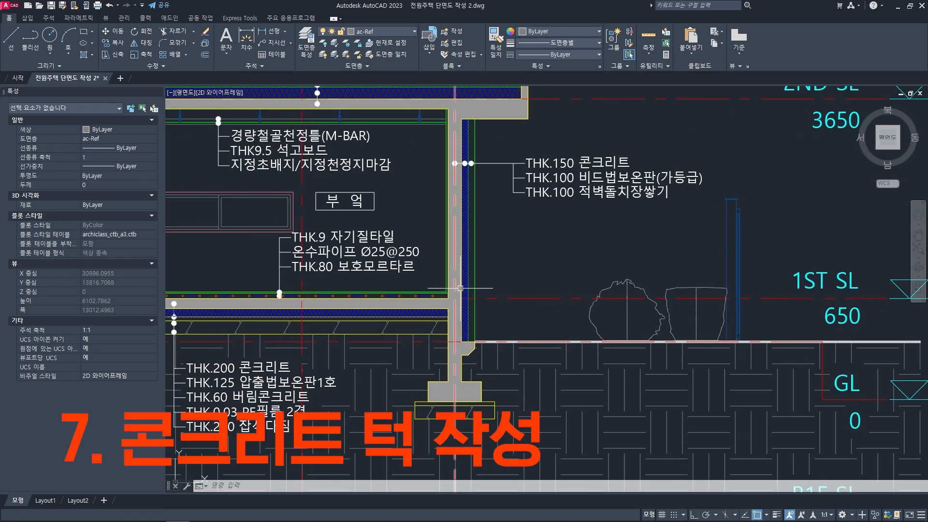
pyautogui.scroll(5, 460, 288)
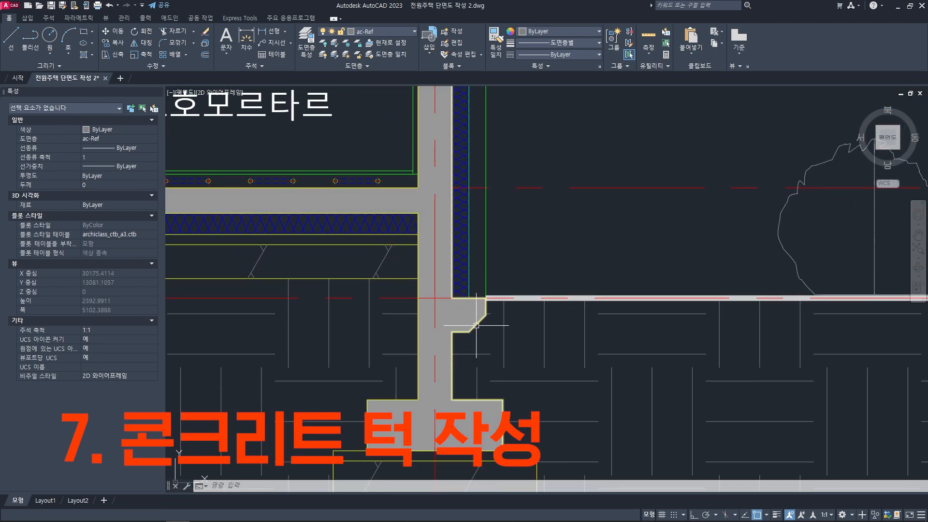
pyautogui.scroll(-3, 470, 330)
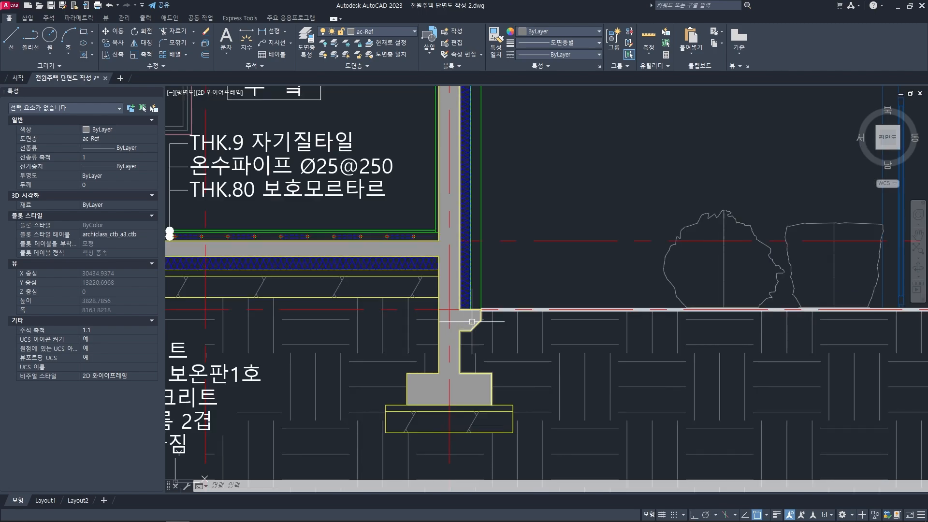
pyautogui.moveTo(468, 279); pyautogui.dragTo(460, 308, button='middle')
pyautogui.scroll(3, 461, 332)
pyautogui.scroll(-4, 461, 332)
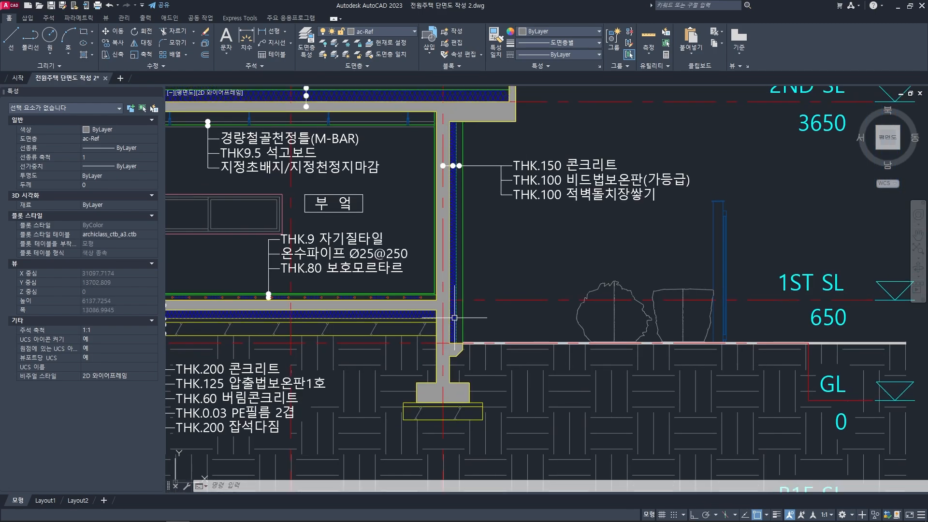
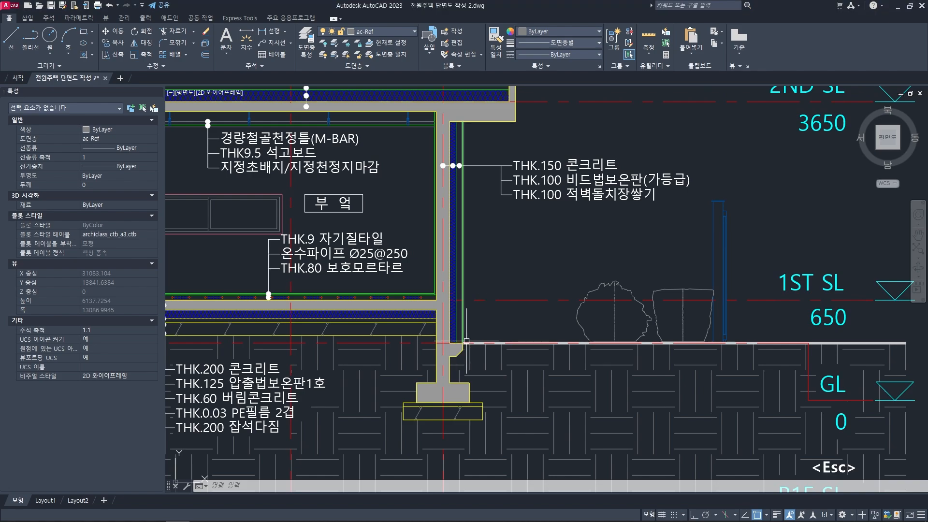
# - Measure the concrete ledge's height on the right exterior wall of the reference section
pyautogui.scroll(2, 445, 326)
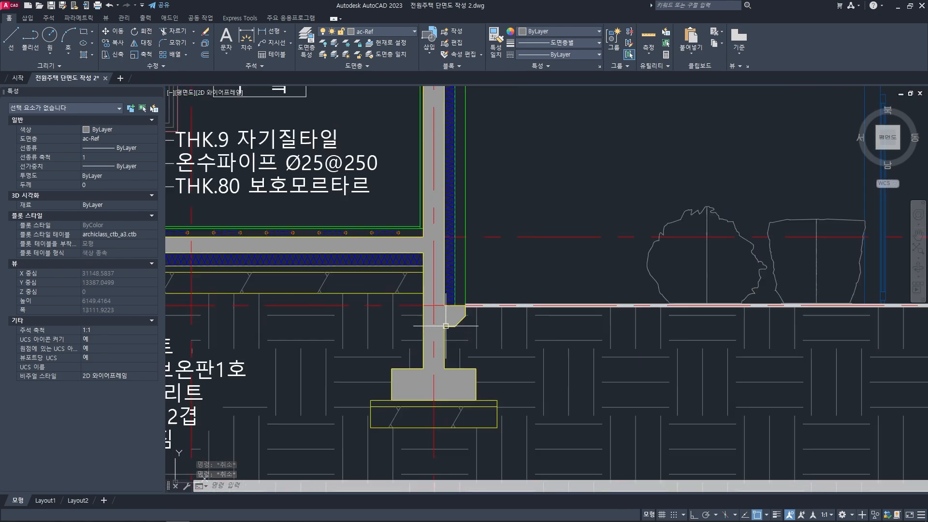
pyautogui.moveTo(446, 326); pyautogui.dragTo(430, 290, button='middle')
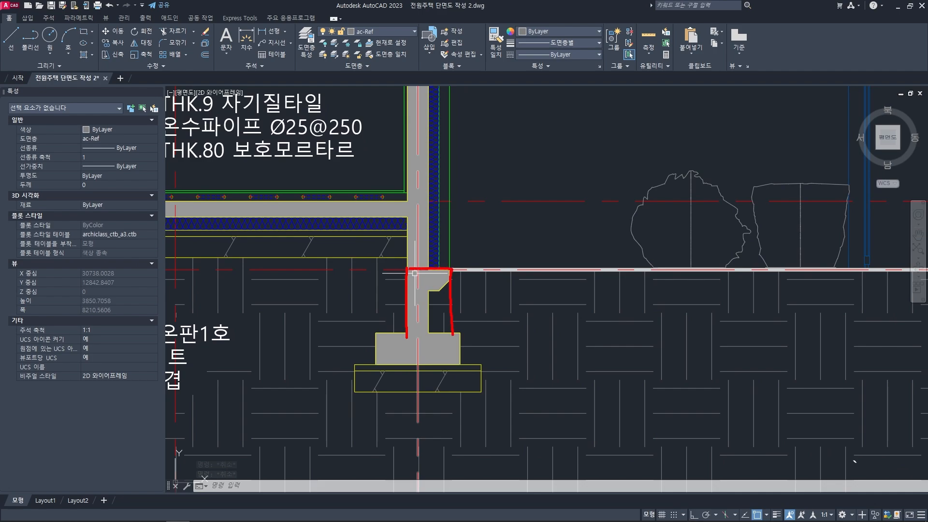
pyautogui.press('Escape')
pyautogui.moveTo(439, 277); pyautogui.dragTo(439, 279, button='middle')
pyautogui.press('`')
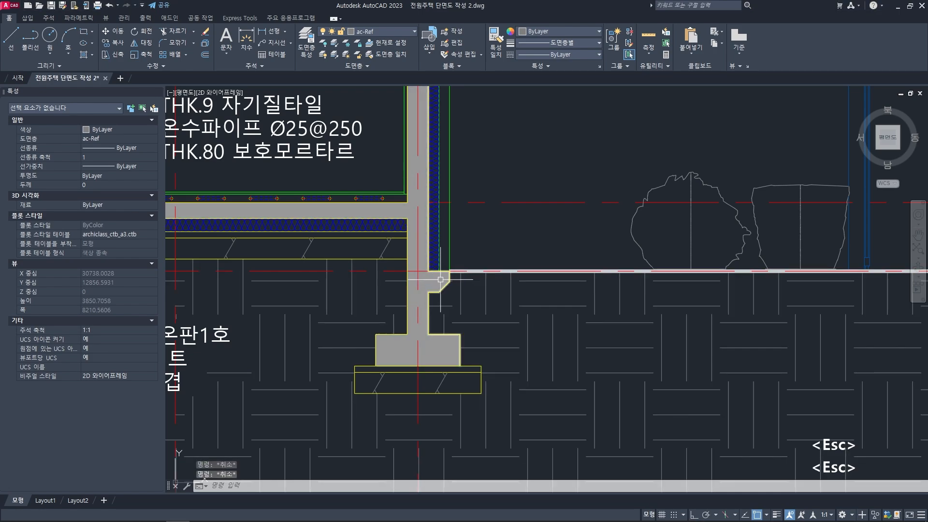
pyautogui.scroll(2, 446, 269)
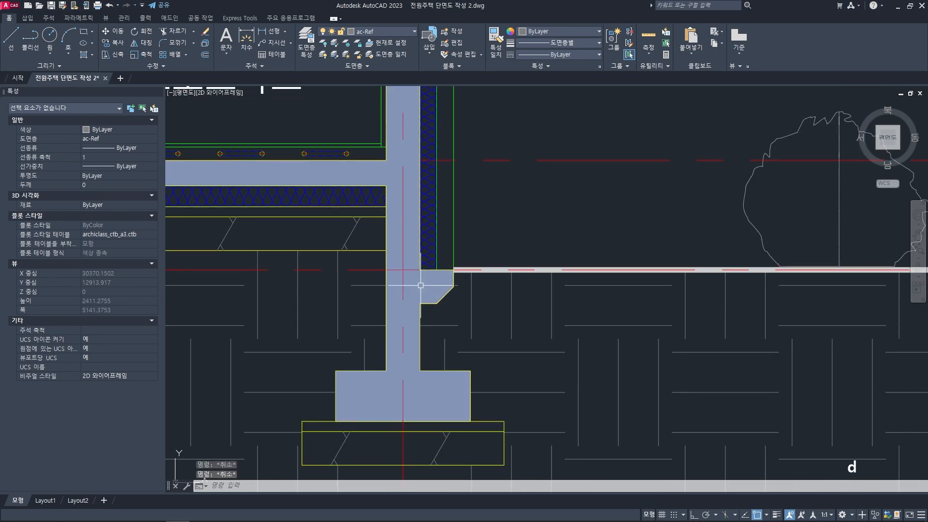
pyautogui.press('space')
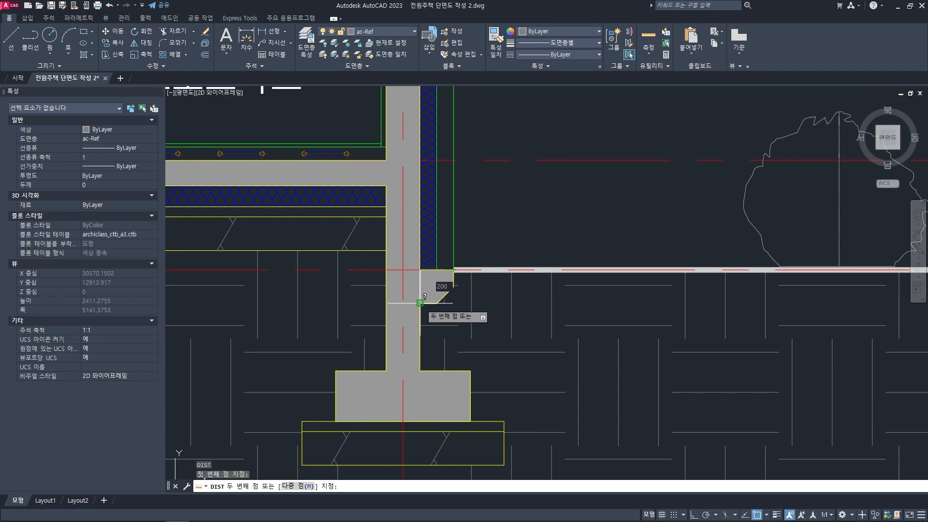
pyautogui.press('Escape')
pyautogui.press('Escape')
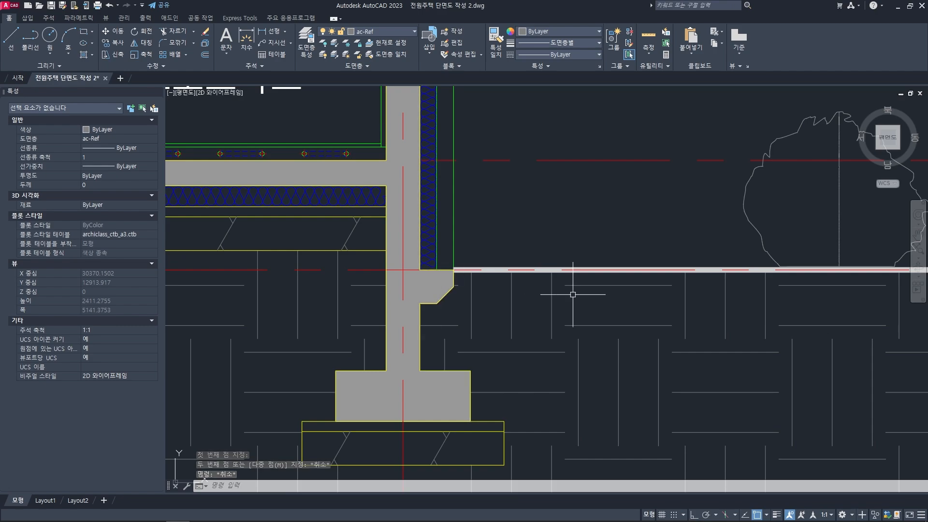
# - Review the exterior foundation walls along the ground line in both building parts of the drawn section
pyautogui.scroll(-8, 572, 295)
pyautogui.scroll(4, 570, 292)
pyautogui.moveTo(570, 292)
pyautogui.mouseDown(button='middle')
pyautogui.moveTo(418, 287)
pyautogui.moveTo(315, 313)
pyautogui.mouseUp(button='middle')
pyautogui.scroll(2, 631, 264)
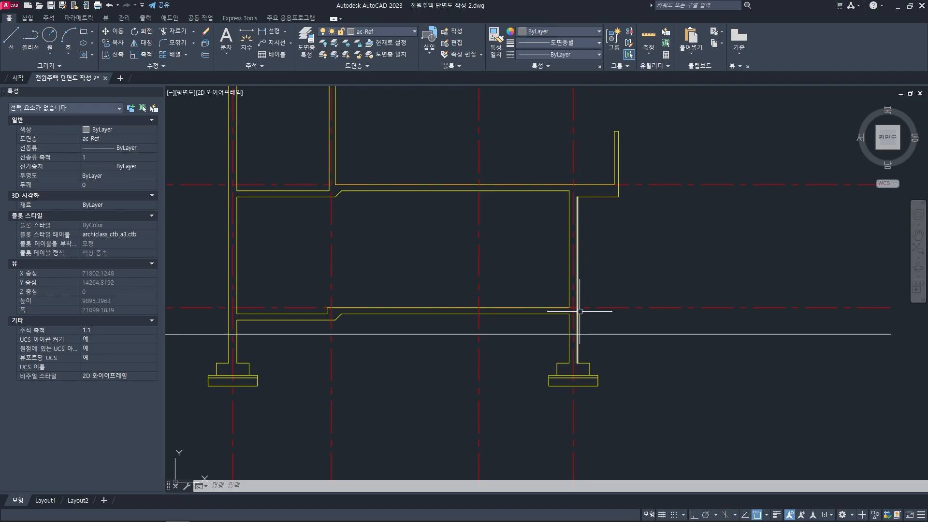
pyautogui.moveTo(417, 326); pyautogui.dragTo(613, 326, button='middle')
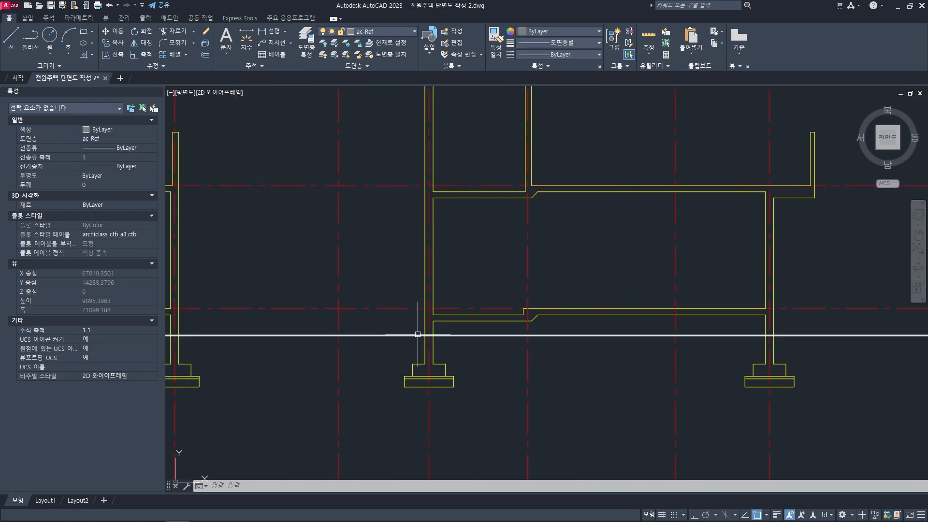
pyautogui.moveTo(321, 325); pyautogui.dragTo(537, 243, button='middle')
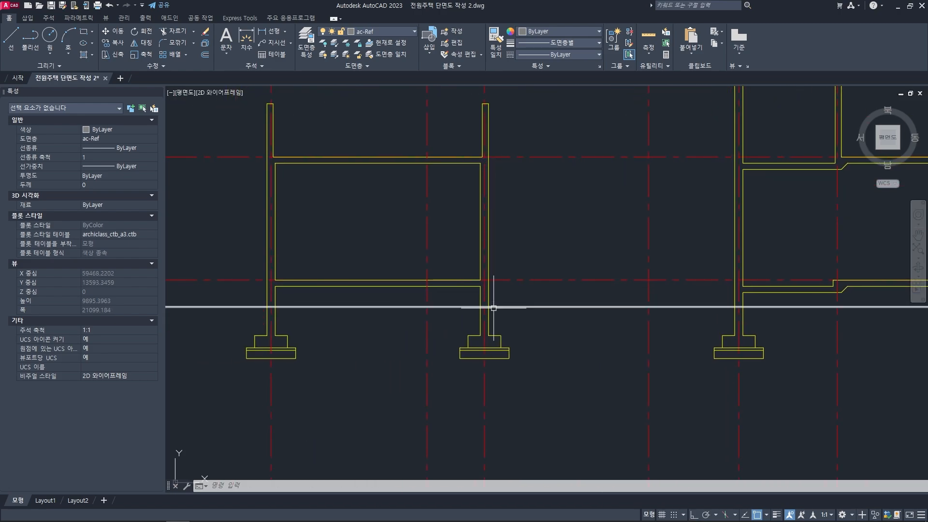
pyautogui.moveTo(261, 173); pyautogui.dragTo(389, 176, button='middle')
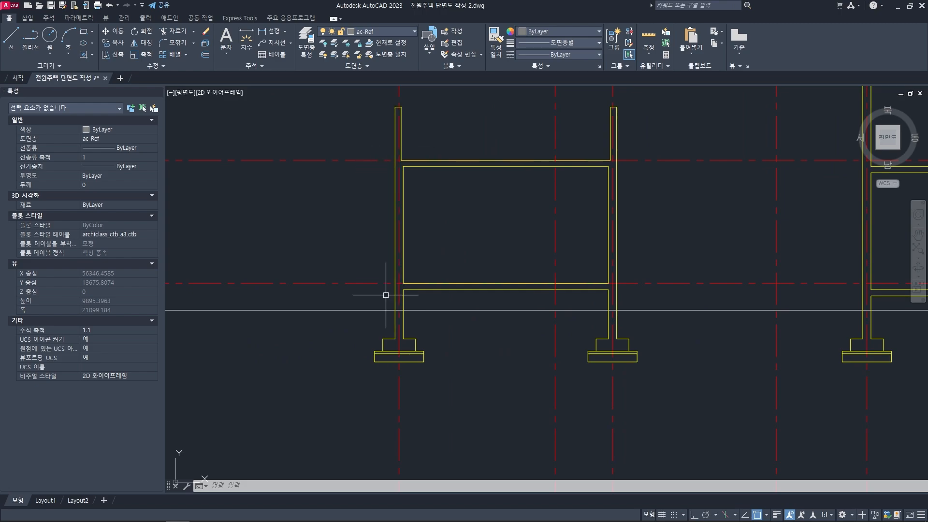
pyautogui.moveTo(572, 312); pyautogui.dragTo(515, 300, button='middle')
pyautogui.press('Escape')
pyautogui.press('Escape')
pyautogui.press('Escape')
# - Draw a 200 by 200 square in the empty space beside the left building part's right footing
pyautogui.moveTo(681, 298); pyautogui.dragTo(585, 287, button='middle')
pyautogui.scroll(3, 536, 300)
pyautogui.write('rec')
pyautogui.press('space')
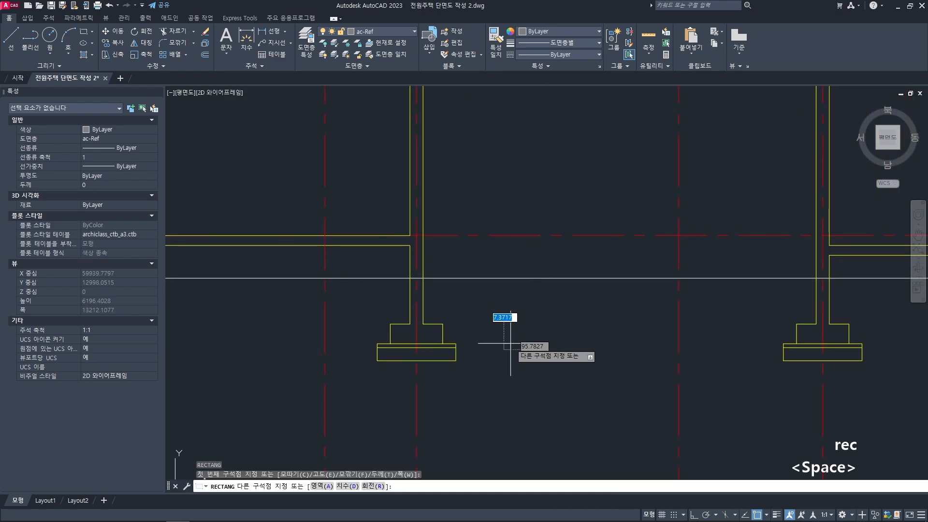
pyautogui.click(503, 349)
pyautogui.write('200,200')
pyautogui.press('Return')
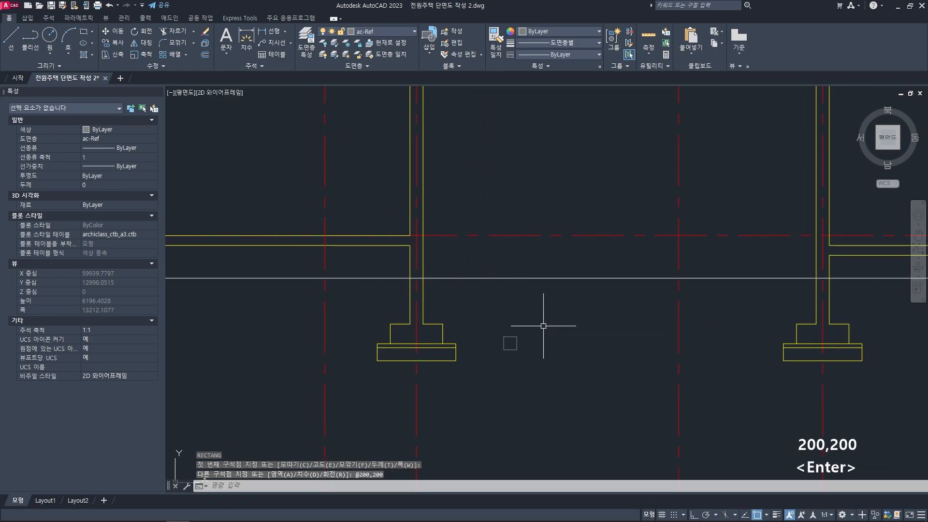
# - Match the square's properties to the yellow concrete wall line
pyautogui.write('ma')
pyautogui.press('space')
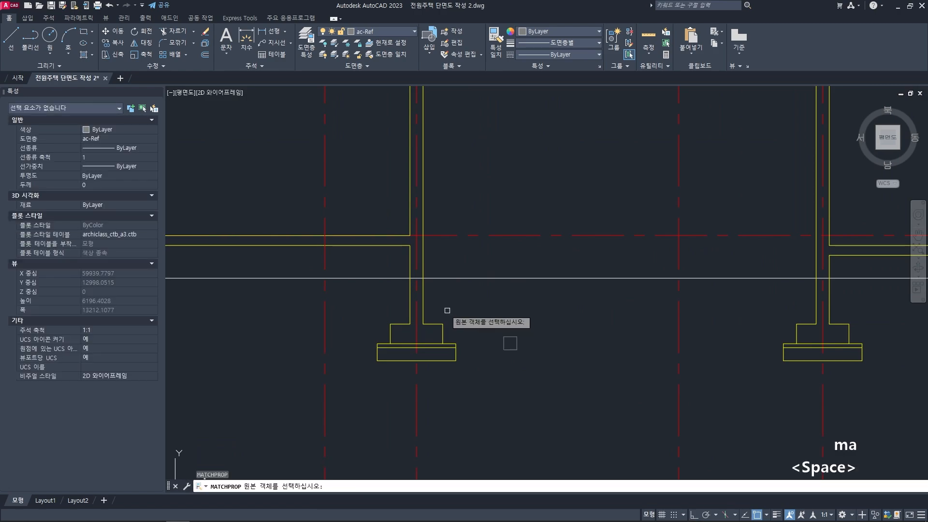
pyautogui.click(421, 292)
pyautogui.click(514, 357)
pyautogui.click(490, 323)
pyautogui.press('space')
pyautogui.press('Escape')
pyautogui.moveTo(514, 343); pyautogui.dragTo(495, 362, button='middle')
pyautogui.press('Escape')
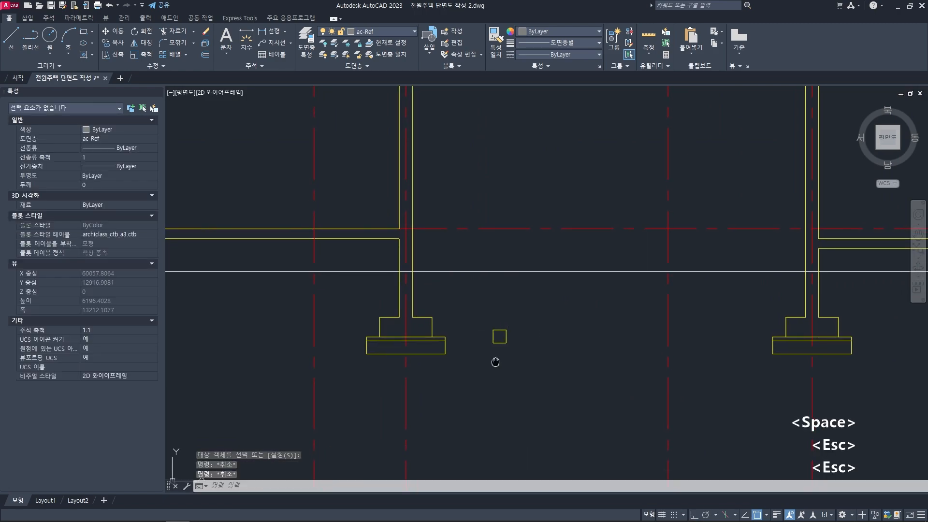
# - Draw a diagonal line from the midpoint of the square's right side to the midpoint of its bottom side
pyautogui.write('l')
pyautogui.press('space')
pyautogui.scroll(4, 502, 338)
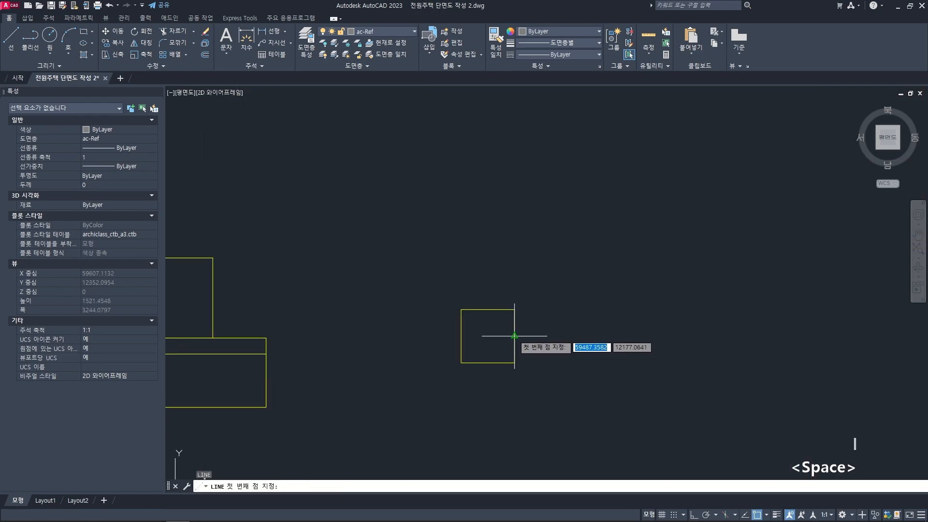
pyautogui.click(514, 335)
pyautogui.click(488, 362)
pyautogui.press('space')
# - Match the diagonal line's properties to the square's outline
pyautogui.write('m')
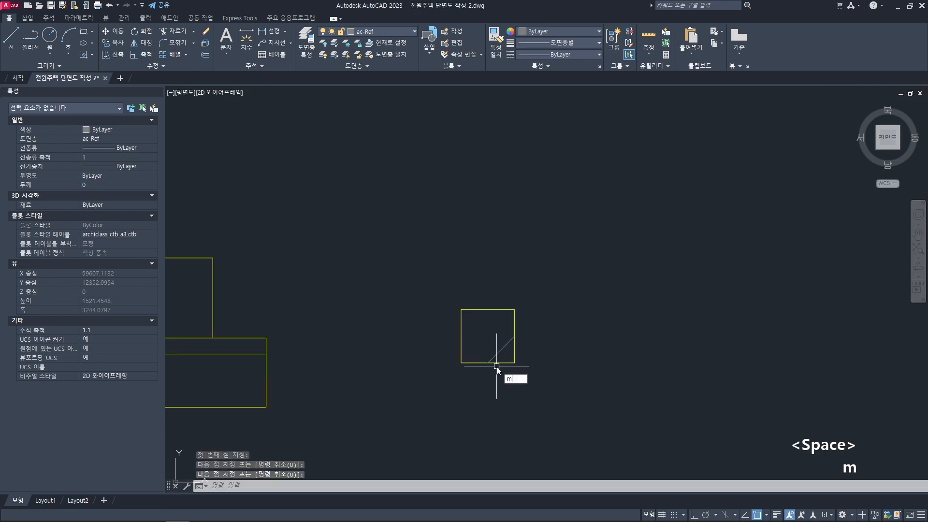
pyautogui.write('a')
pyautogui.press('space')
pyautogui.click(500, 363)
pyautogui.click(505, 356)
pyautogui.click(488, 336)
pyautogui.press('space')
pyautogui.press('Escape')
pyautogui.moveTo(490, 334); pyautogui.dragTo(486, 331, button='middle')
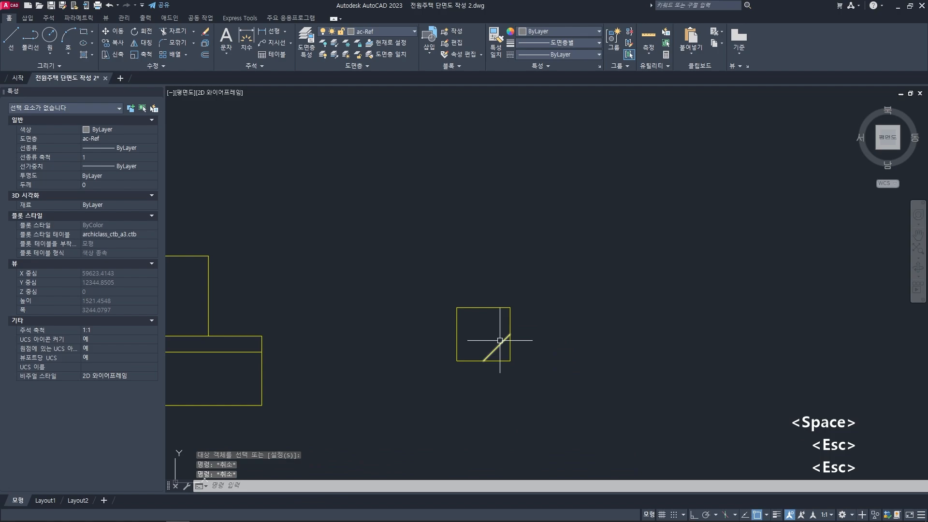
# - Fillet the square's right side with the diagonal at radius 0 to cut off the lower right corner
pyautogui.write('f')
pyautogui.press('space')
pyautogui.click(510, 330)
pyautogui.click(503, 341)
pyautogui.write('f')
pyautogui.press('space')
pyautogui.click(493, 352)
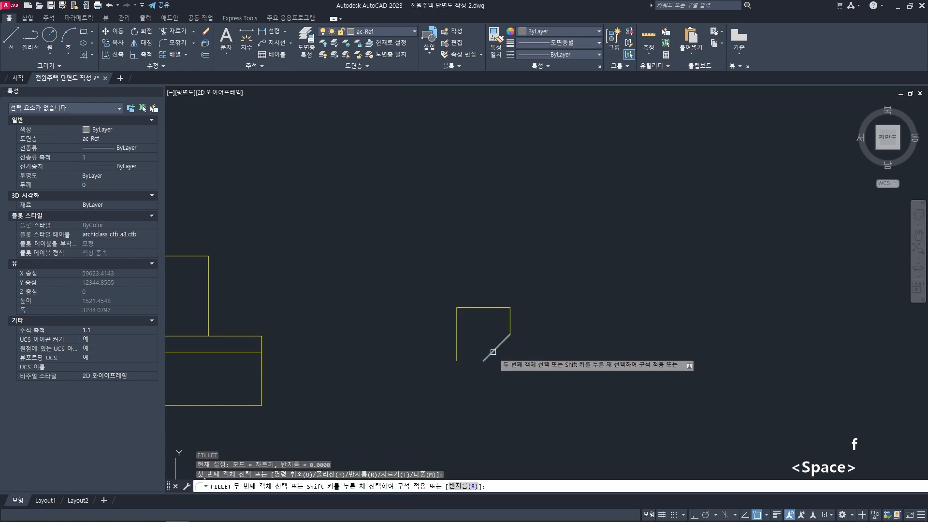
pyautogui.press('Escape')
pyautogui.press('Escape')
# - Draw a horizontal line closing the ledge's bottom from its lower left corner to the diagonal's lower end
pyautogui.moveTo(455, 356); pyautogui.dragTo(455, 354, button='middle')
pyautogui.write('l')
pyautogui.press('space')
pyautogui.click(455, 359)
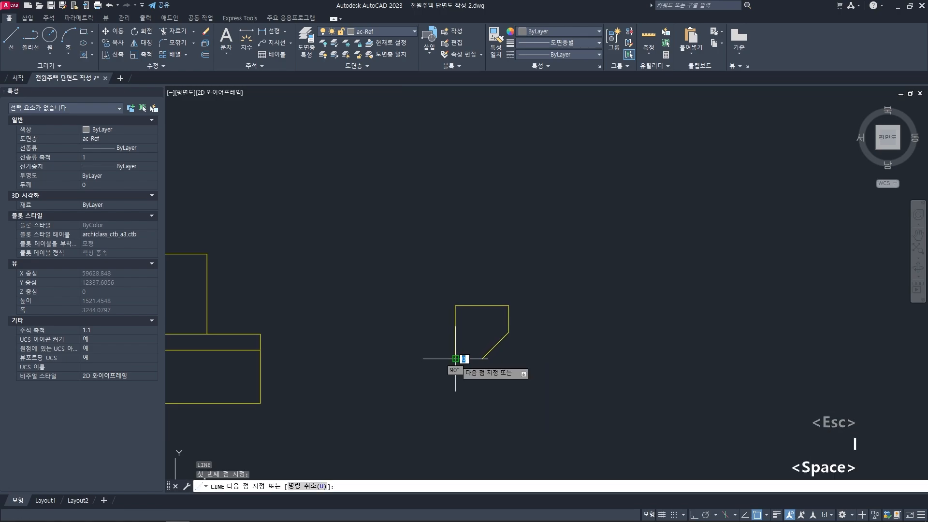
pyautogui.click(482, 358)
pyautogui.press('space')
# - Match the new bottom line's properties to the ledge's diagonal
pyautogui.write('ma')
pyautogui.press('space')
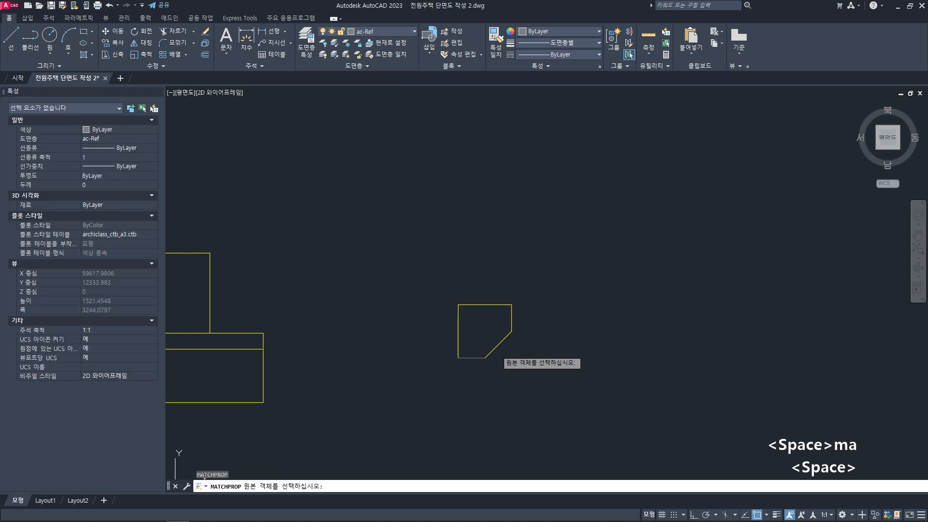
pyautogui.click(493, 350)
pyautogui.click(472, 358)
pyautogui.press('space')
pyautogui.press('Escape')
pyautogui.press('Escape')
pyautogui.press('Escape')
# - Move the ledge profile so its upper left corner sits where the wall's outer face meets the ground line
pyautogui.click(538, 377)
pyautogui.click(447, 271)
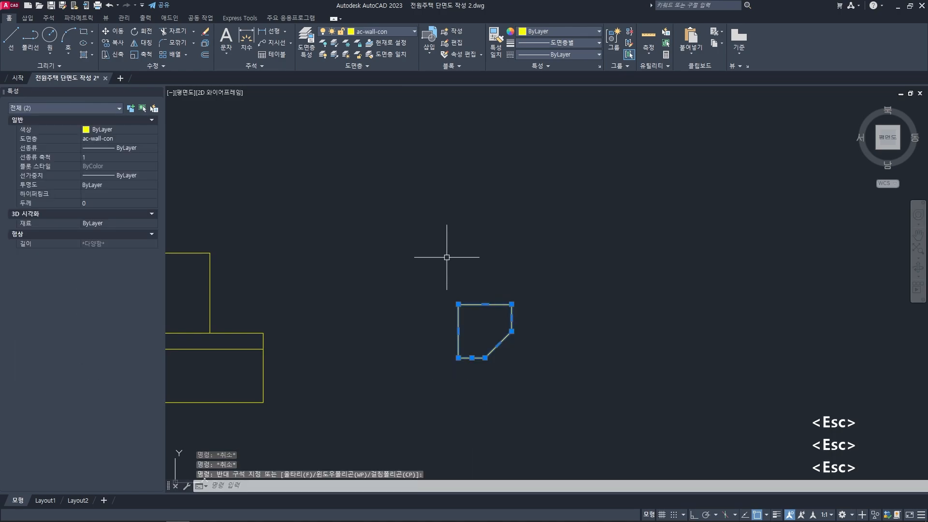
pyautogui.scroll(-5, 483, 297)
pyautogui.write('m')
pyautogui.press('space')
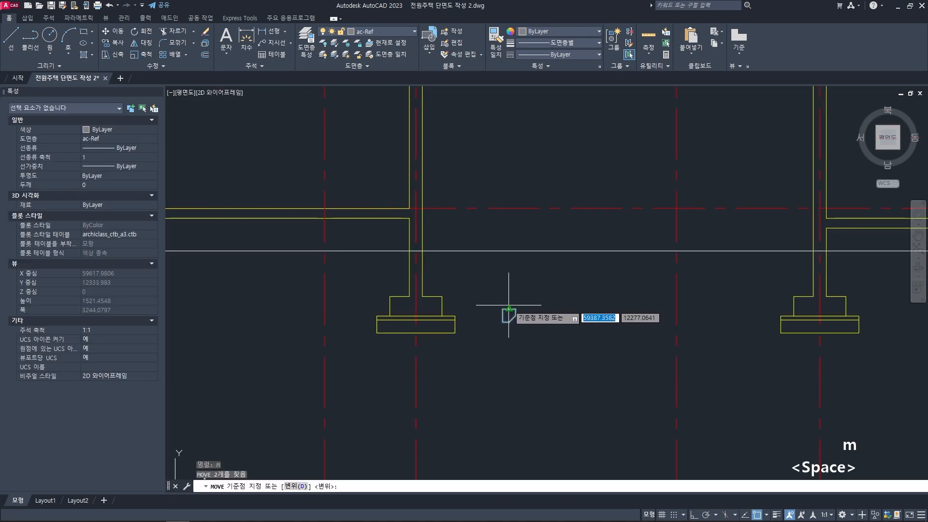
pyautogui.click(508, 308)
pyautogui.press('Escape')
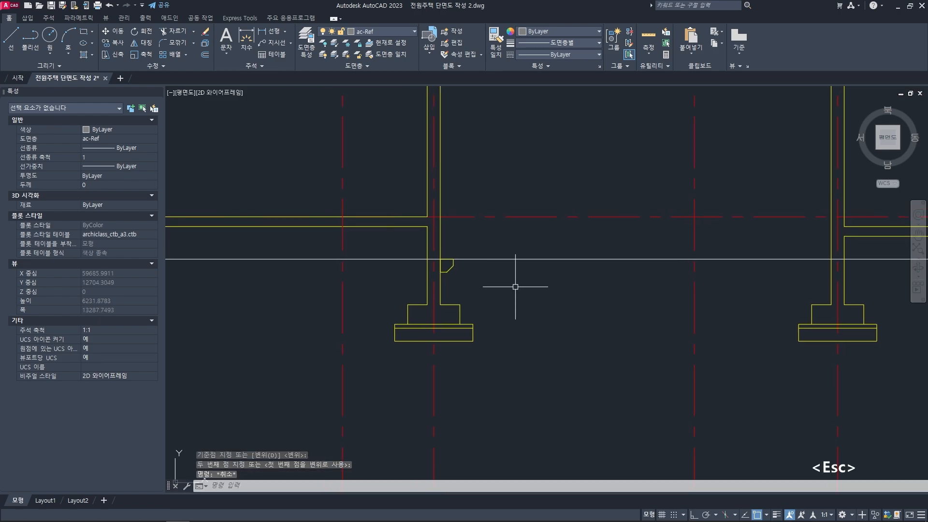
pyautogui.press('Escape')
# - Explode the ledge's polyline into separate lines
pyautogui.scroll(3, 472, 285)
pyautogui.moveTo(440, 264); pyautogui.dragTo(461, 287, button='middle')
pyautogui.write('x')
pyautogui.press('space')
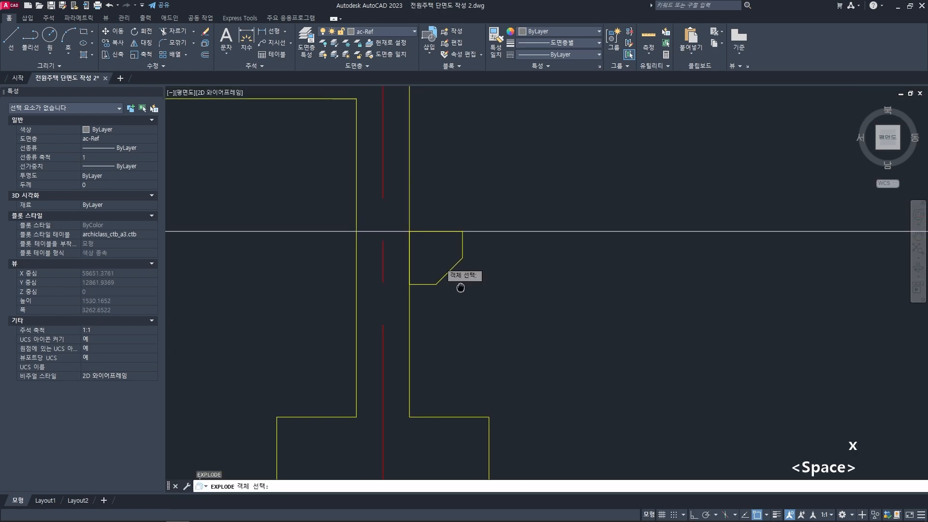
pyautogui.press('Escape')
pyautogui.press('Escape')
pyautogui.press('space')
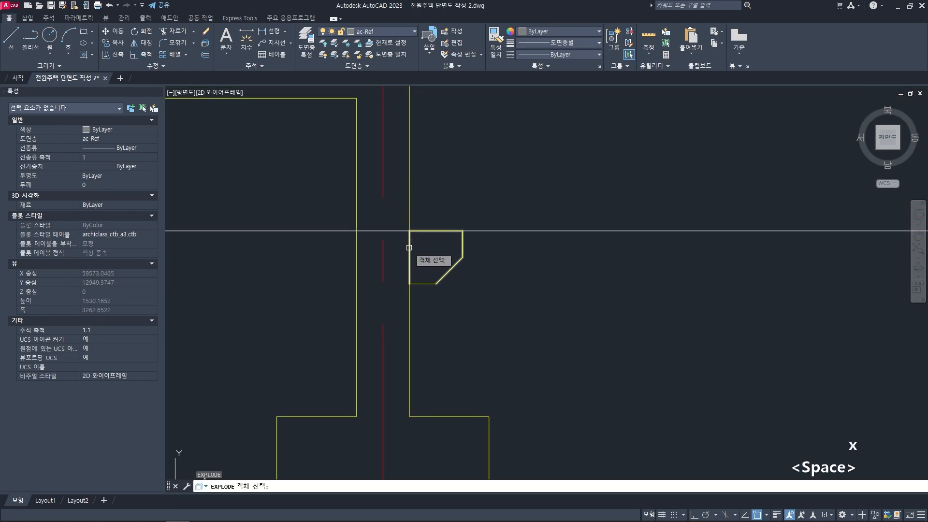
pyautogui.press('space')
# - Delete the ledge's vertical line that overlaps the wall's outer face
pyautogui.moveTo(393, 209); pyautogui.dragTo(440, 311)
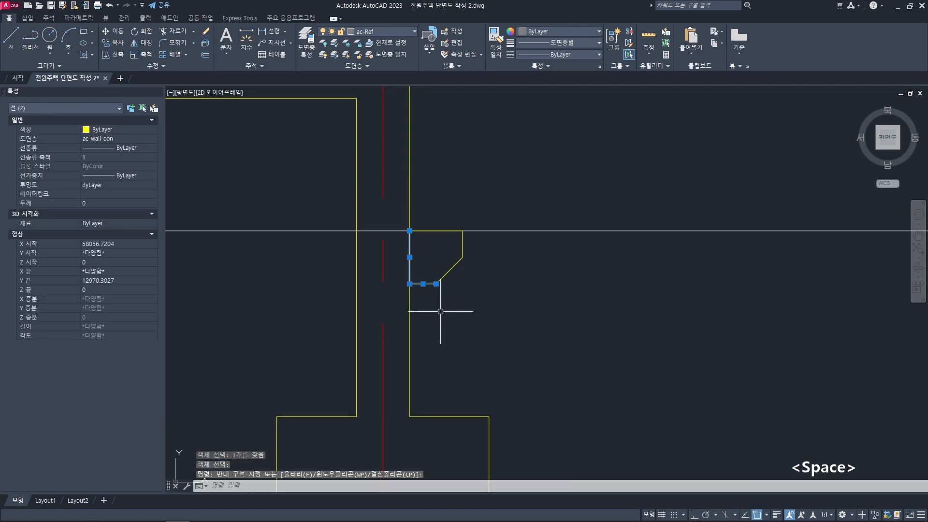
pyautogui.press('Escape')
pyautogui.press('Escape')
pyautogui.click(410, 263)
pyautogui.press('Delete')
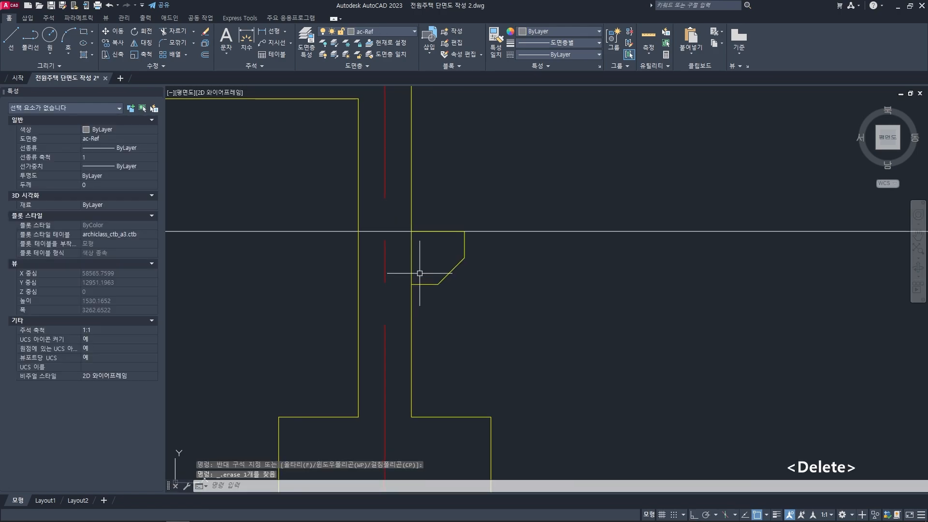
# - Trim the wall's outer line between the ledge's top and bottom edges
pyautogui.write('r')
pyautogui.press('space')
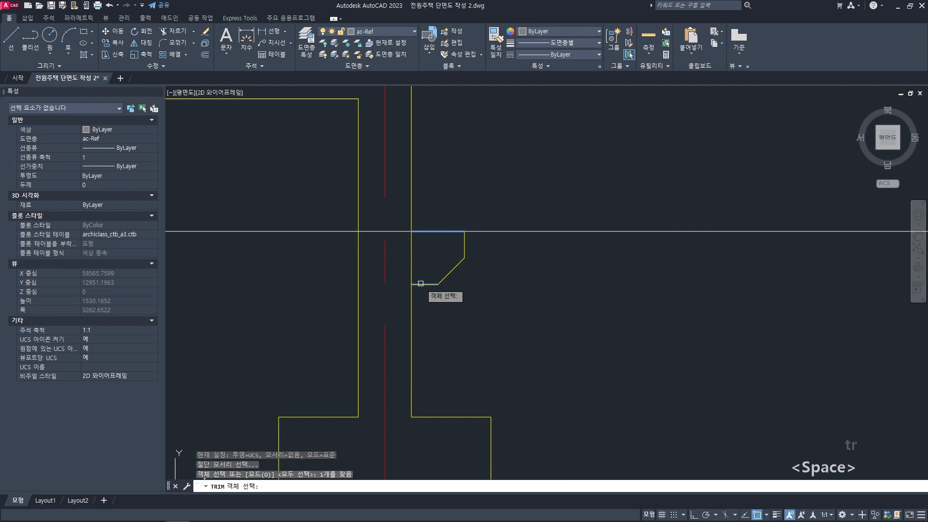
pyautogui.press('space')
pyautogui.press('Escape')
pyautogui.press('Escape')
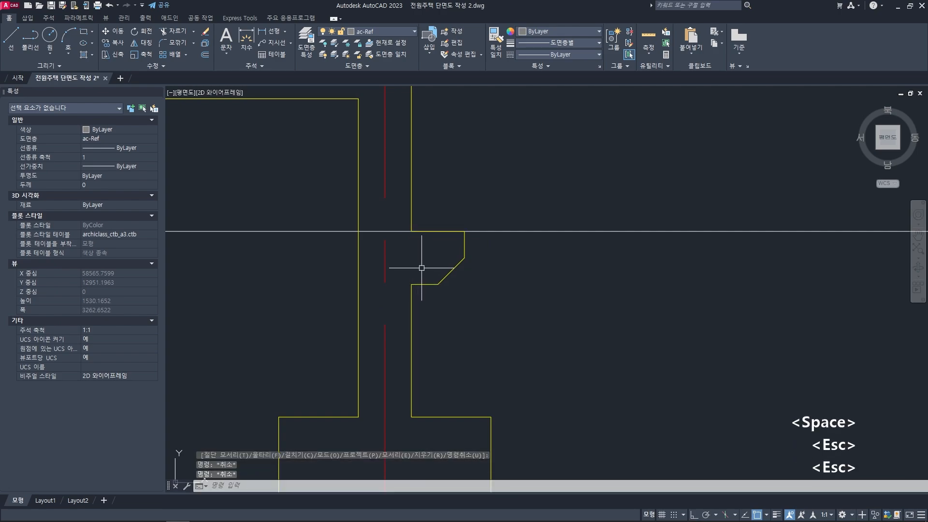
# - Mirror the ledge about a vertical axis between the left building part's two walls, keeping the original
pyautogui.scroll(-8, 421, 267)
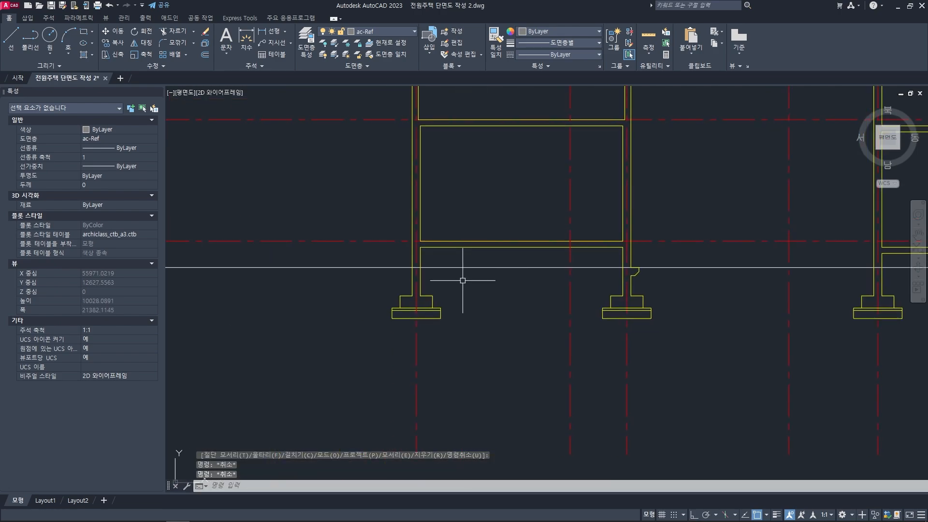
pyautogui.scroll(2, 532, 280)
pyautogui.press('space')
pyautogui.scroll(4, 497, 274)
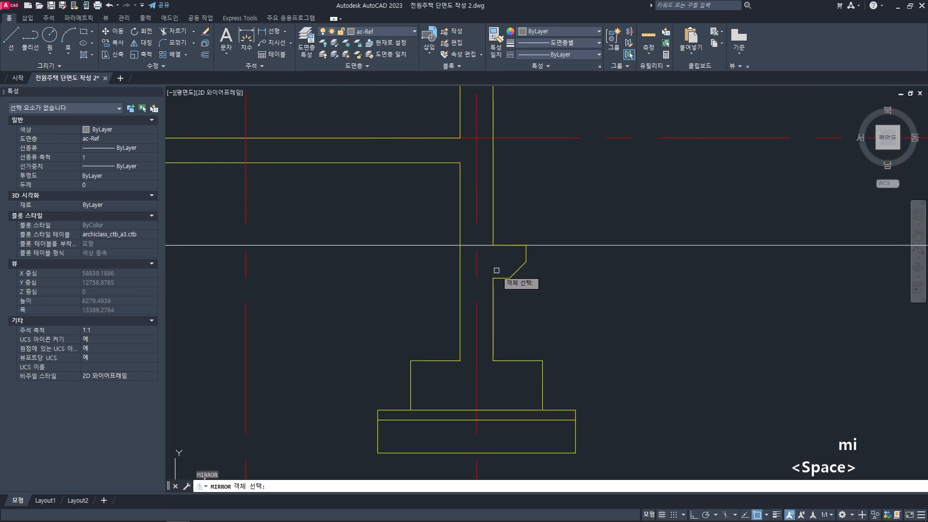
pyautogui.click(485, 226)
pyautogui.click(559, 307)
pyautogui.scroll(-6, 489, 303)
pyautogui.press('space')
pyautogui.click(498, 287)
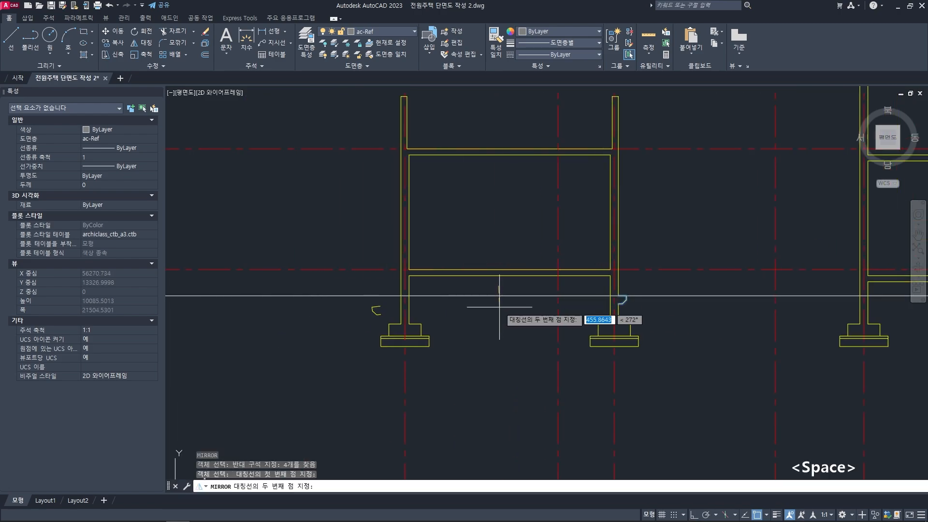
pyautogui.press('F8')
pyautogui.click(498, 336)
pyautogui.press('space')
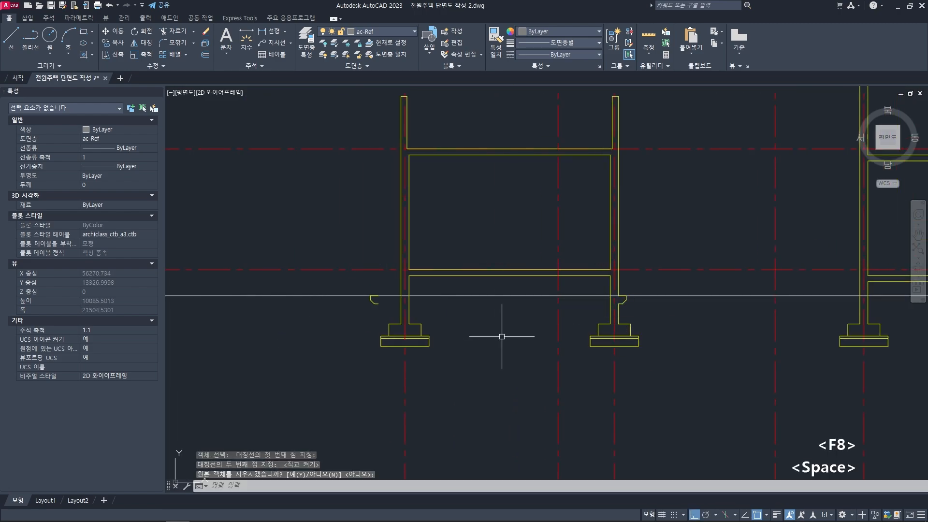
# - Move the mirrored ledge horizontally onto the outer face of the left building part's left wall
pyautogui.scroll(2, 442, 296)
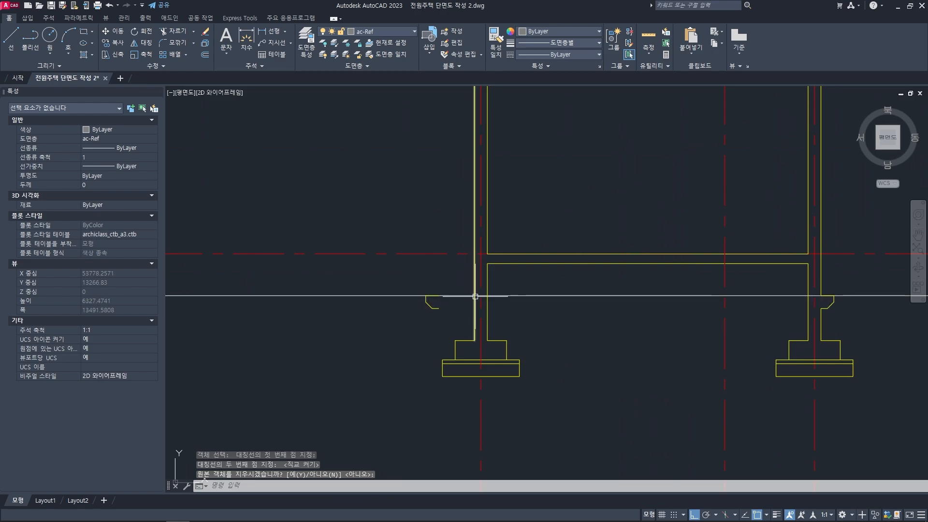
pyautogui.scroll(2, 442, 310)
pyautogui.write('m')
pyautogui.press('space')
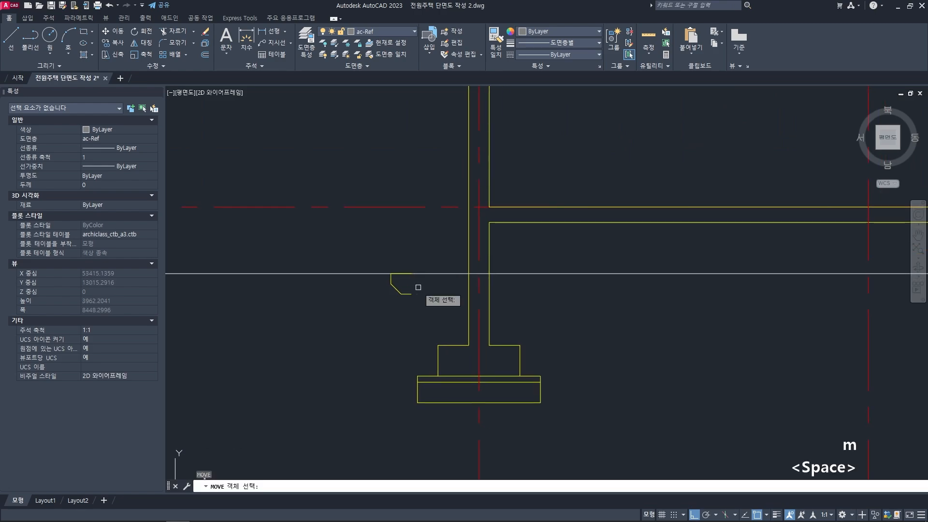
pyautogui.scroll(2, 412, 282)
pyautogui.press('space')
pyautogui.click(410, 278)
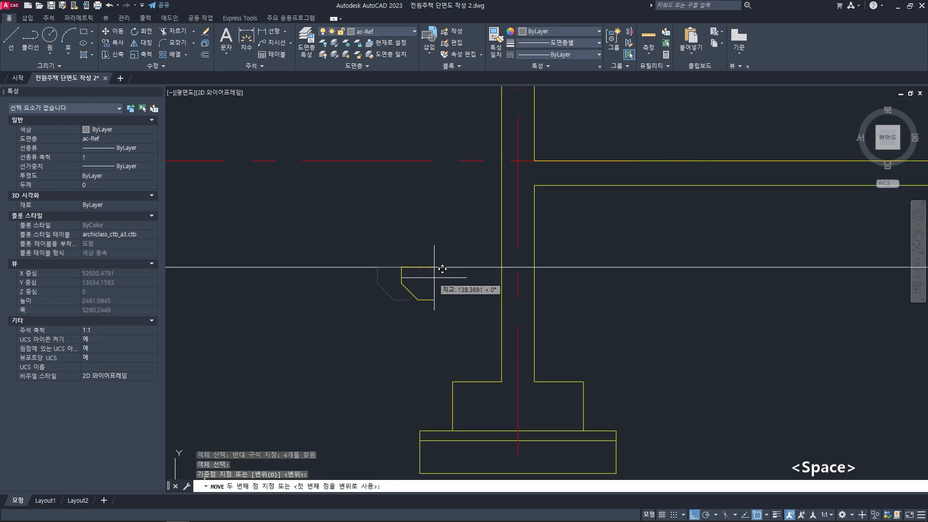
pyautogui.click(509, 259)
# - Trim the left wall's outer line between the top and bottom edges of the moved ledge
pyautogui.moveTo(484, 271); pyautogui.dragTo(442, 276, button='middle')
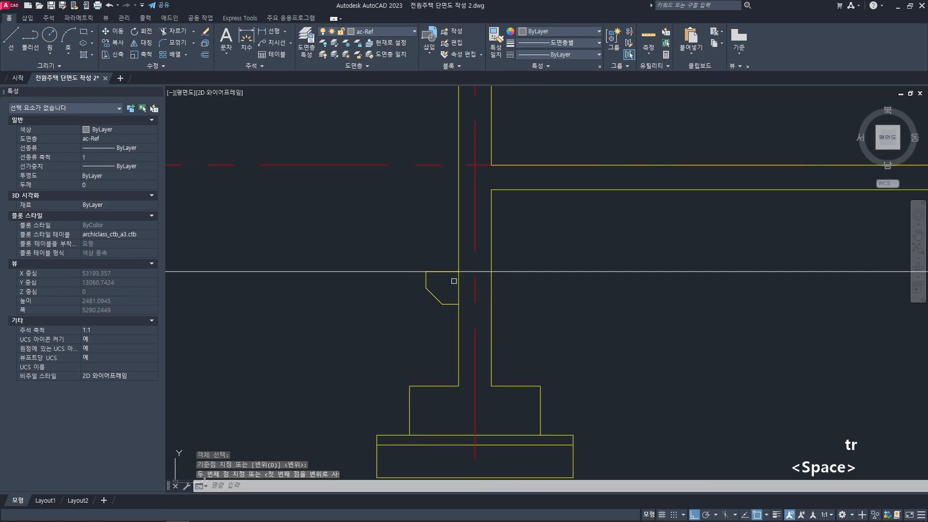
pyautogui.press('space')
pyautogui.scroll(-6, 364, 296)
pyautogui.press('Escape')
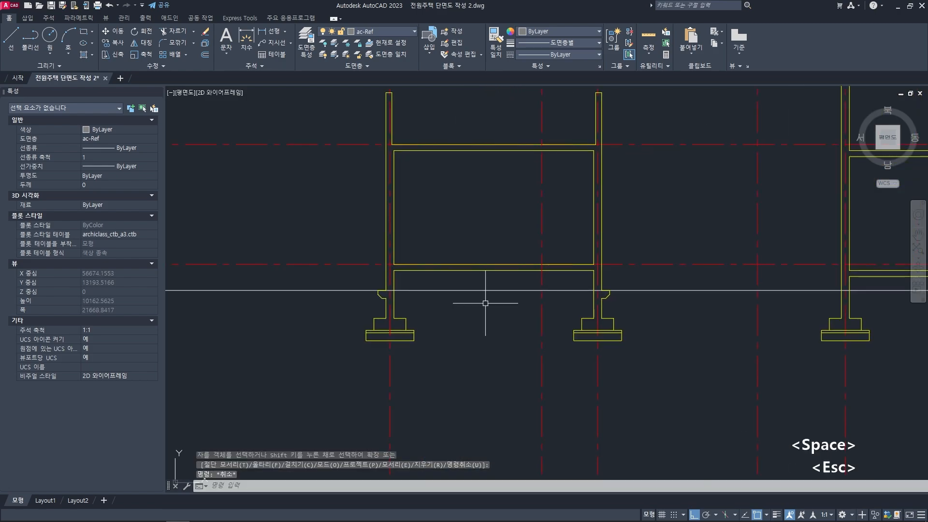
pyautogui.press('Escape')
# - Copy the leftmost wall's ledge at ground level to the outer face of the right building part's left wall
pyautogui.moveTo(500, 296); pyautogui.dragTo(464, 298, button='middle')
pyautogui.write('c')
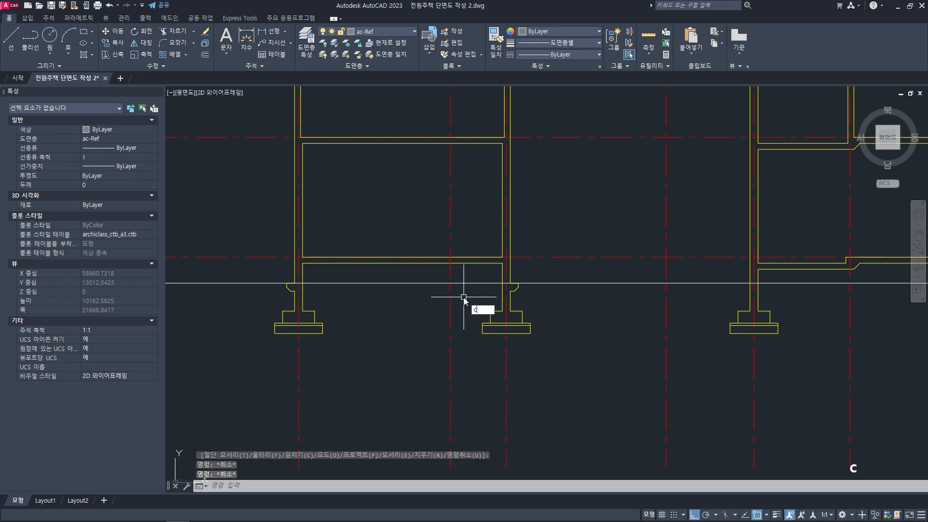
pyautogui.write('o')
pyautogui.press('space')
pyautogui.scroll(4, 281, 280)
pyautogui.click(312, 311)
pyautogui.press('space')
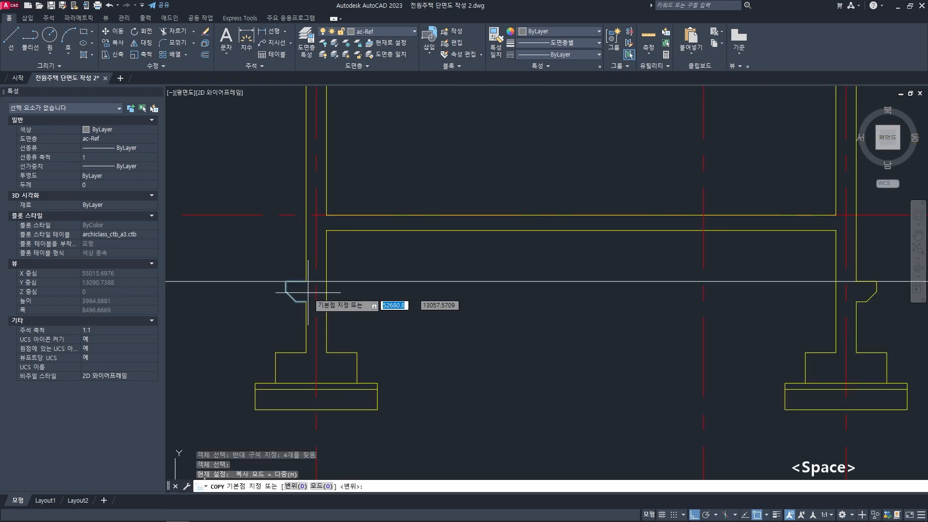
pyautogui.click(306, 281)
pyautogui.scroll(-5, 362, 311)
pyautogui.scroll(3, 427, 278)
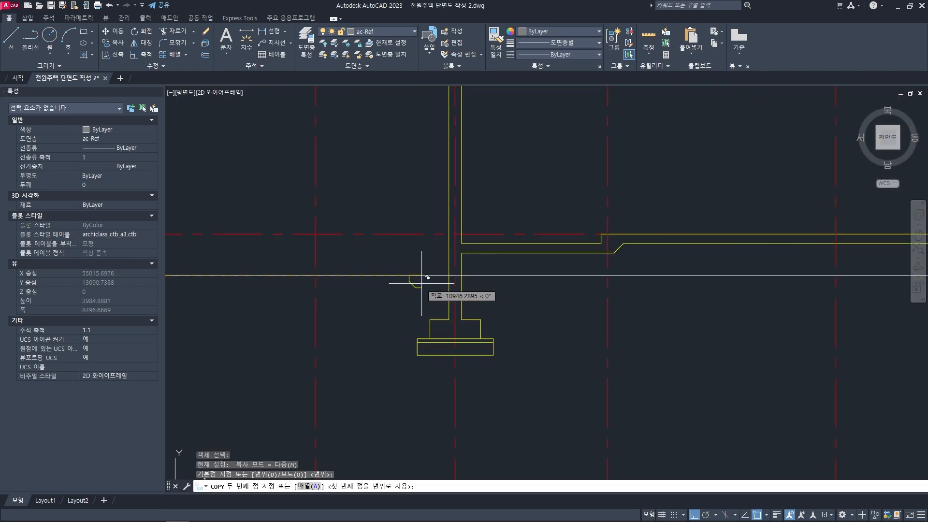
pyautogui.press('space')
# - Copy the ledge on the left building part's right wall to the outer face of the right building part's right wall
pyautogui.scroll(-4, 445, 278)
pyautogui.moveTo(339, 290); pyautogui.dragTo(468, 302, button='middle')
pyautogui.press('space')
pyautogui.scroll(8, 428, 288)
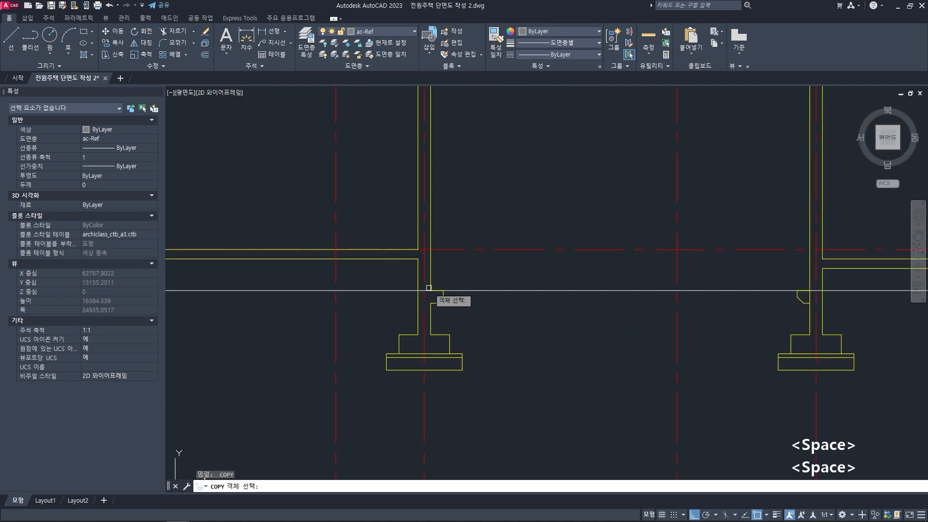
pyautogui.click(426, 283)
pyautogui.click(474, 342)
pyautogui.scroll(2, 440, 303)
pyautogui.press('space')
pyautogui.click(427, 284)
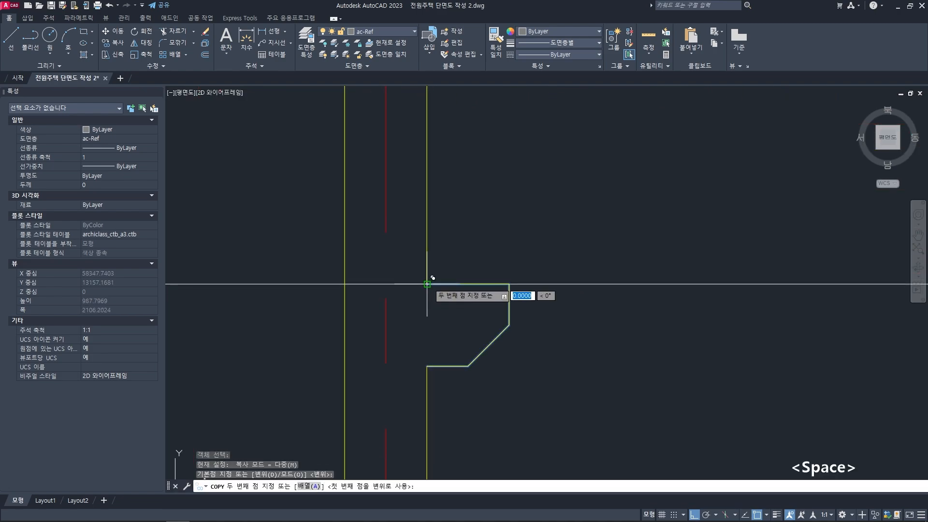
pyautogui.scroll(-5, 468, 300)
pyautogui.moveTo(792, 309); pyautogui.dragTo(460, 302, button='middle')
pyautogui.scroll(2, 556, 309)
pyautogui.moveTo(690, 309); pyautogui.dragTo(557, 321, button='middle')
pyautogui.press('space')
# - Trim the outer lines of the right building part's two exterior walls between each ledge's top and bottom edges
pyautogui.write('tr')
pyautogui.press('space')
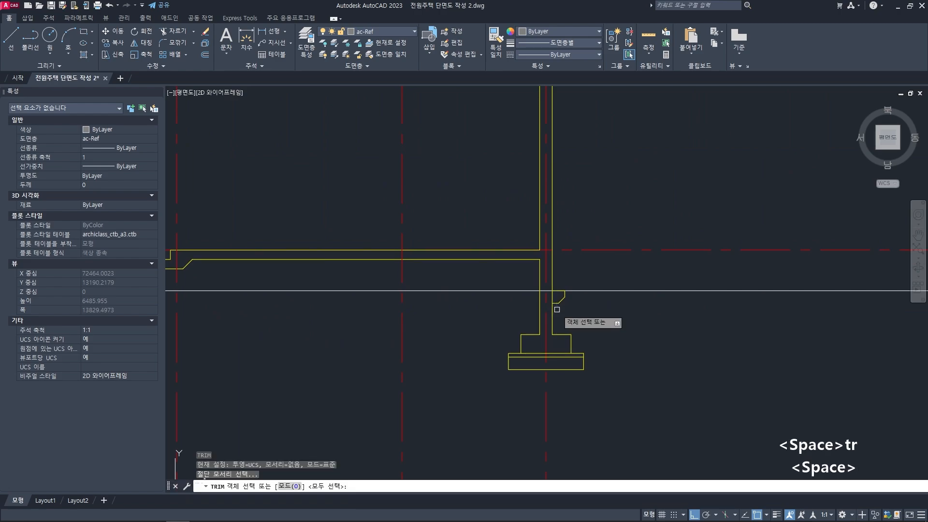
pyautogui.press('space')
pyautogui.scroll(4, 556, 308)
pyautogui.click(549, 287)
pyautogui.scroll(-6, 548, 288)
pyautogui.moveTo(431, 307); pyautogui.dragTo(616, 308, button='middle')
pyautogui.scroll(6, 404, 292)
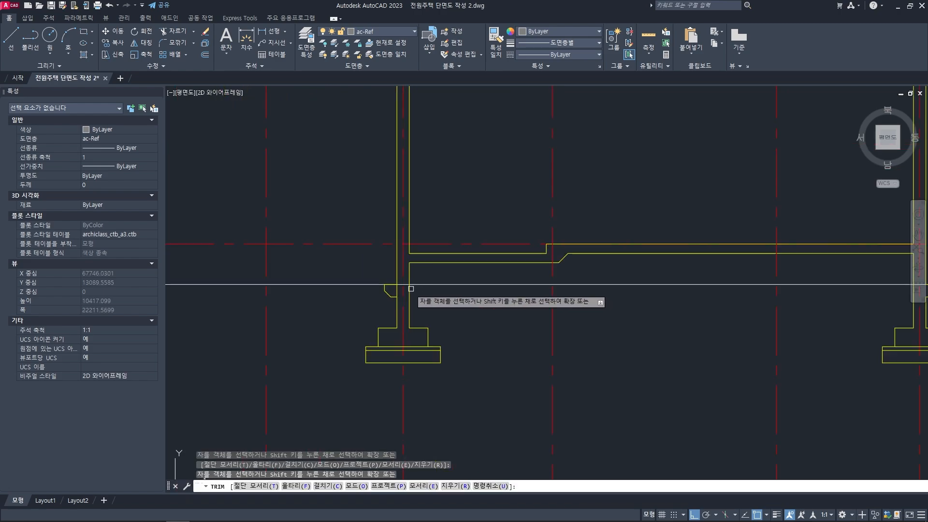
pyautogui.press('space')
pyautogui.scroll(-8, 468, 304)
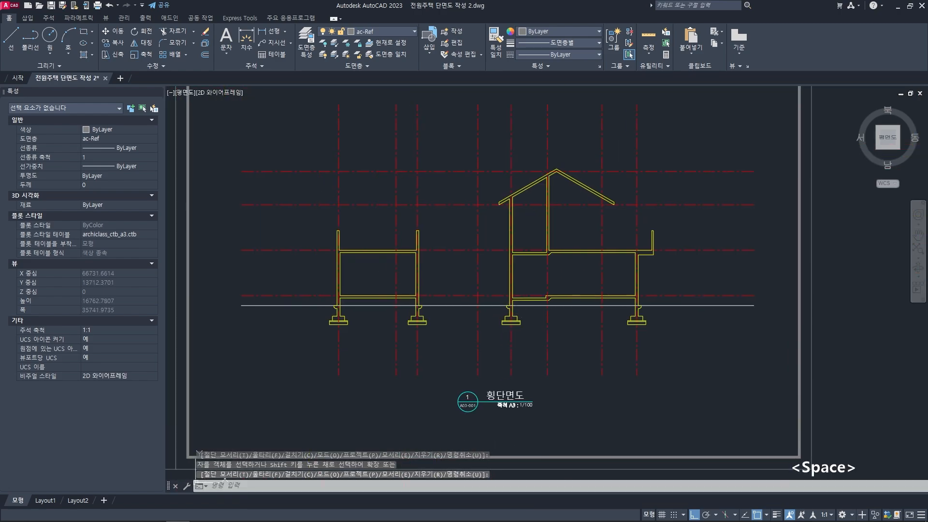
pyautogui.press('Escape')
pyautogui.press('Escape')
# - Trim the ground line between the outer edges of the leftmost and rightmost ledges
pyautogui.moveTo(448, 321); pyautogui.dragTo(496, 305, button='middle')
pyautogui.write('tr')
pyautogui.press('space')
pyautogui.scroll(8, 435, 297)
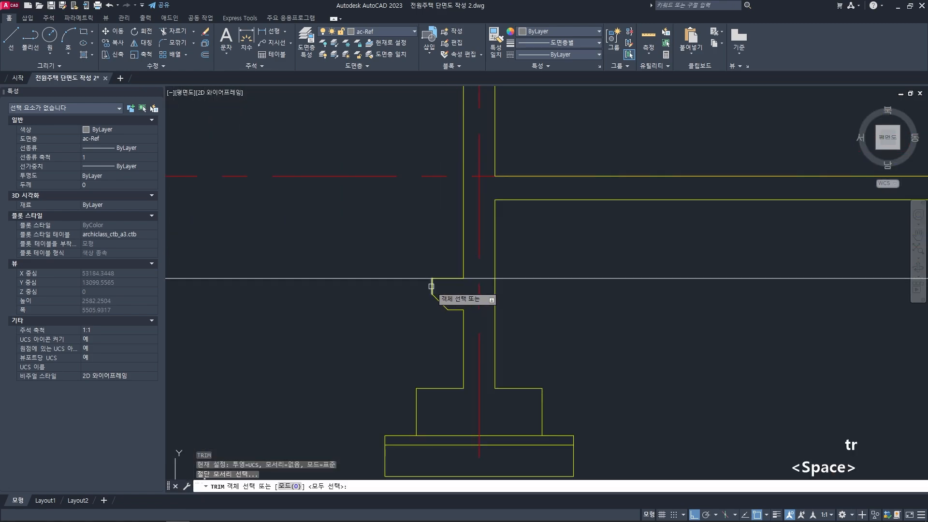
pyautogui.click(431, 283)
pyautogui.scroll(-8, 554, 321)
pyautogui.scroll(10, 683, 306)
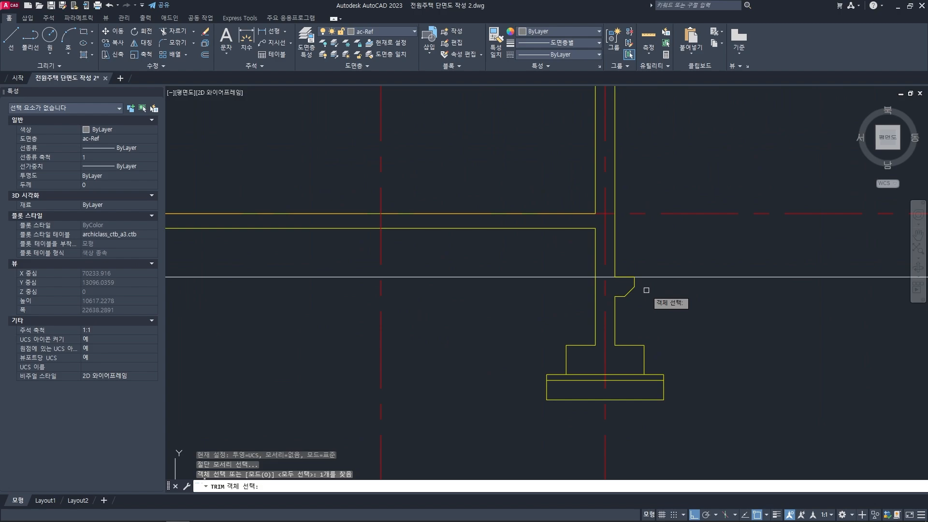
pyautogui.click(636, 283)
pyautogui.scroll(-4, 604, 297)
pyautogui.press('space')
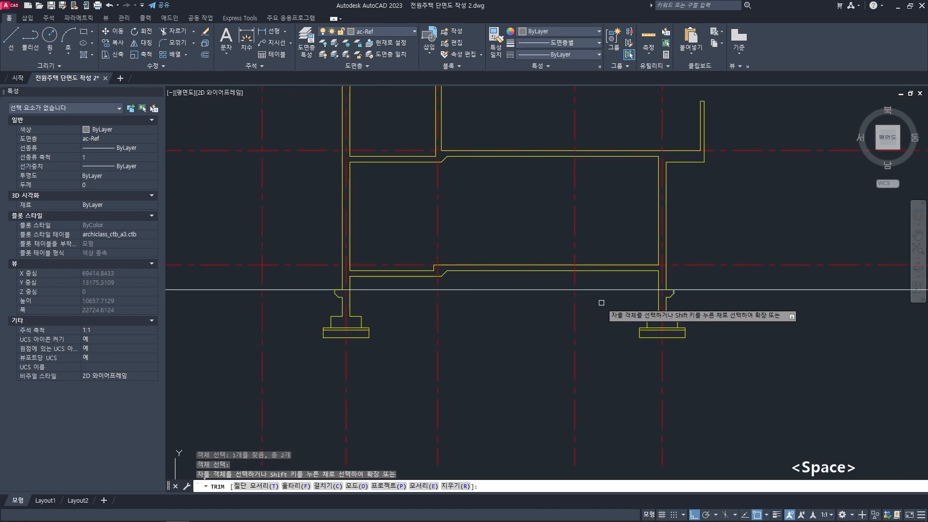
pyautogui.scroll(-6, 633, 308)
pyautogui.press('Escape')
pyautogui.press('Escape')
pyautogui.press('Escape')
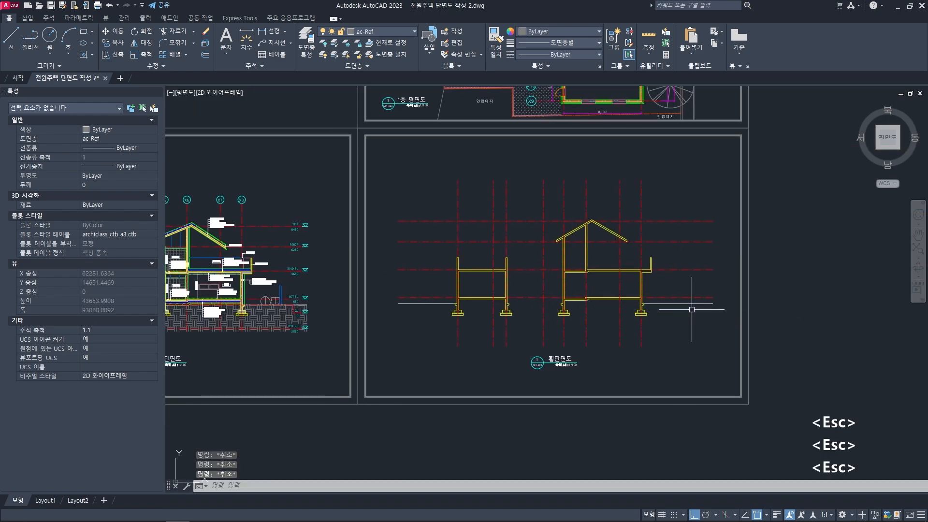
pyautogui.scroll(3, 521, 320)
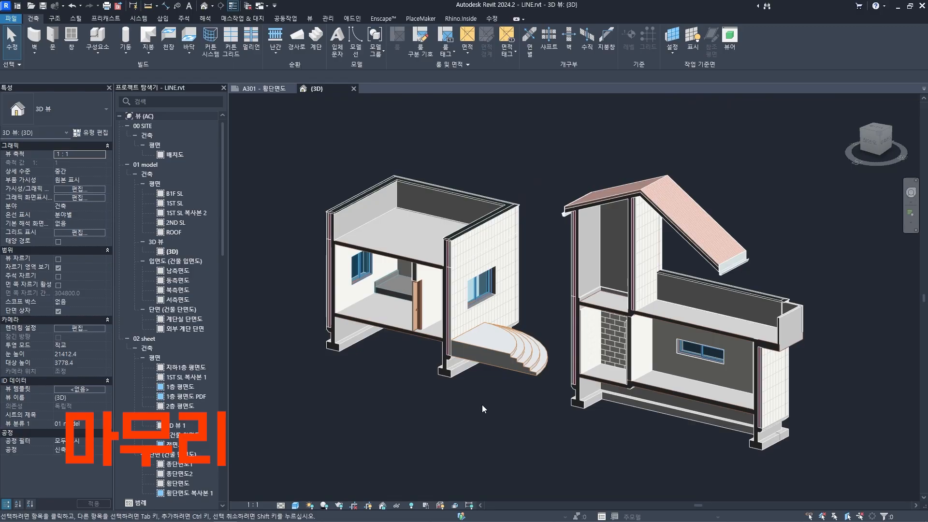
# - Switch to the Revit 3D section model and examine the left building part's concrete wall and wall foundation
pyautogui.keyDown('shift'); pyautogui.moveTo(485, 409); pyautogui.dragTo(422, 389, button='middle'); pyautogui.keyUp('shift')
pyautogui.scroll(1, 356, 339)
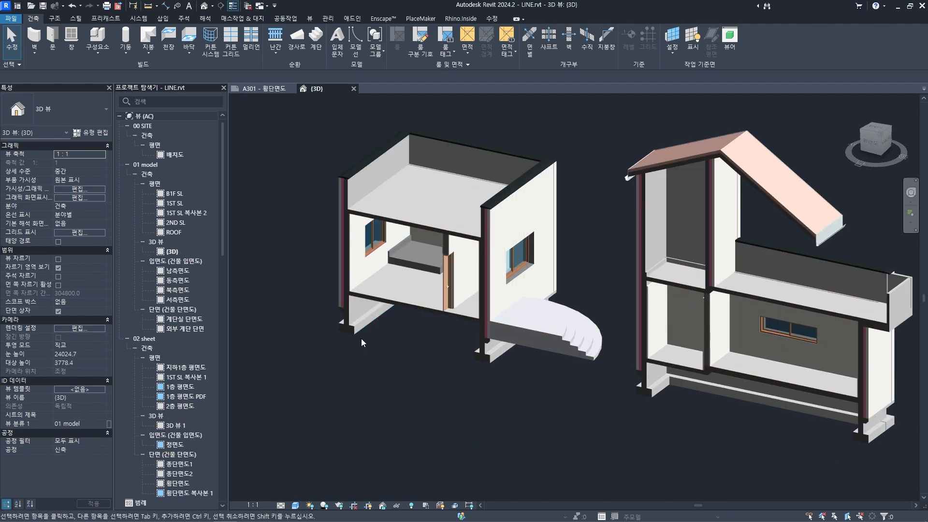
pyautogui.moveTo(360, 338); pyautogui.dragTo(377, 362, button='middle')
pyautogui.scroll(6, 359, 338)
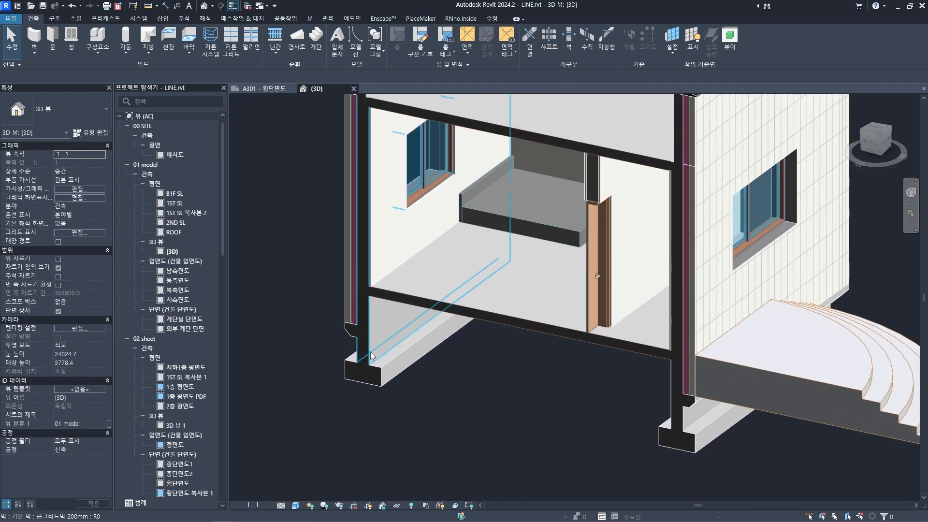
pyautogui.moveTo(413, 419); pyautogui.dragTo(440, 445, button='middle')
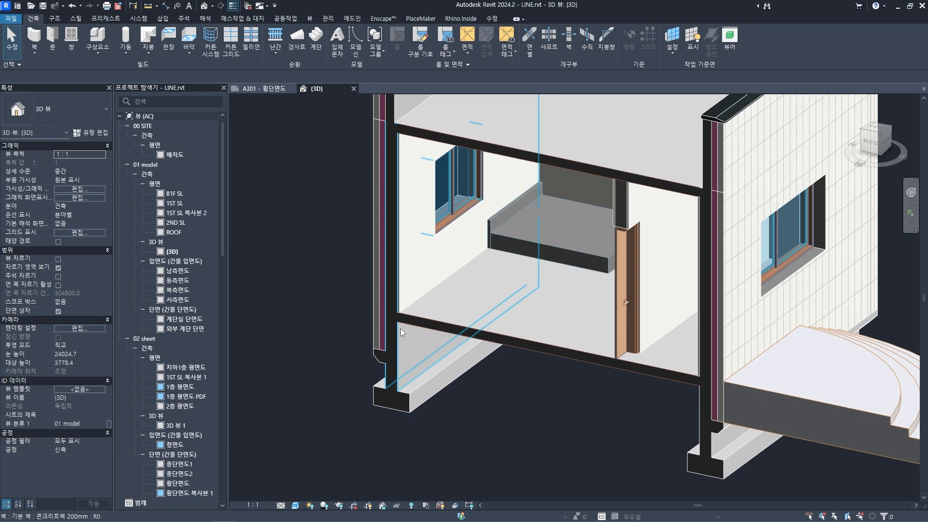
pyautogui.scroll(3, 390, 341)
pyautogui.click(392, 344)
pyautogui.scroll(-3, 392, 343)
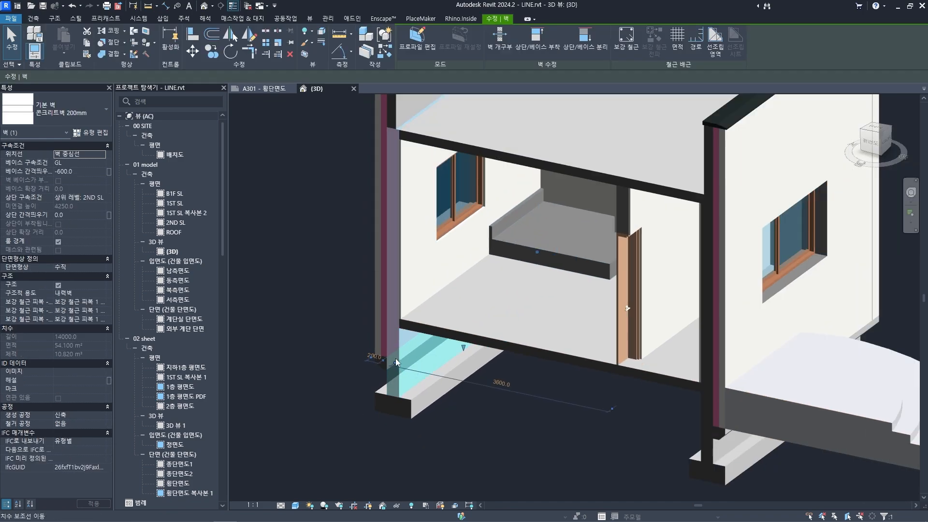
pyautogui.moveTo(386, 245); pyautogui.dragTo(387, 278, button='middle')
pyautogui.moveTo(392, 394); pyautogui.dragTo(400, 352, button='middle')
pyautogui.scroll(2, 400, 352)
pyautogui.click(414, 405)
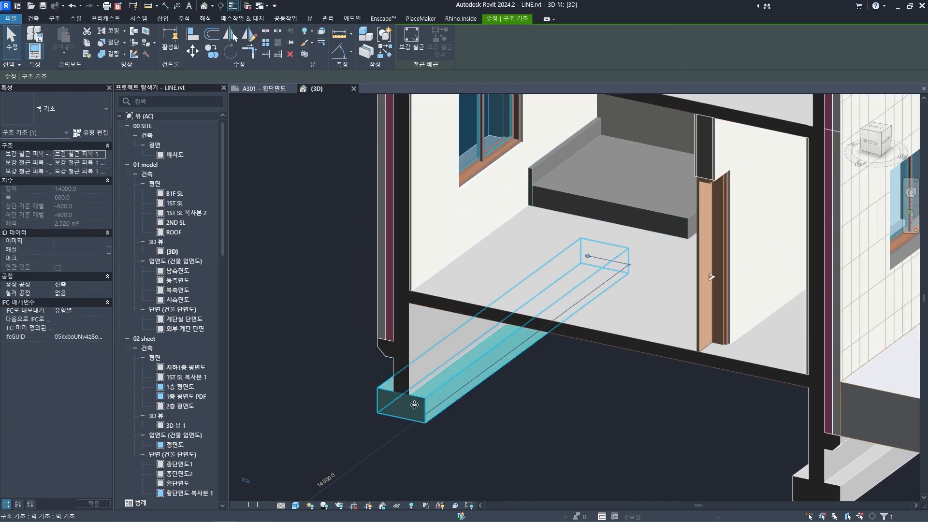
pyautogui.click(541, 435)
# - Examine the left building part's ground-floor concrete slab and how it meets the exterior walls
pyautogui.scroll(-1, 543, 436)
pyautogui.moveTo(544, 435); pyautogui.dragTo(436, 419, button='middle')
pyautogui.scroll(-1, 416, 406)
pyautogui.moveTo(411, 299); pyautogui.dragTo(407, 323, button='middle')
pyautogui.scroll(1, 399, 352)
pyautogui.click(399, 351)
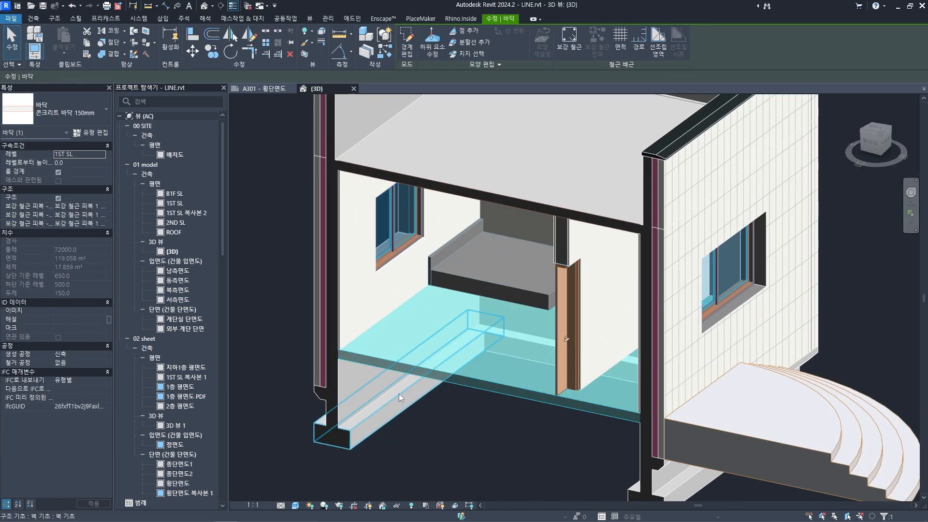
pyautogui.scroll(-1, 413, 356)
pyautogui.scroll(-1, 556, 249)
# - Examine the right building part's lowered second-floor slab and the wall junction beside it
pyautogui.moveTo(628, 285); pyautogui.dragTo(401, 284, button='middle')
pyautogui.scroll(1, 573, 302)
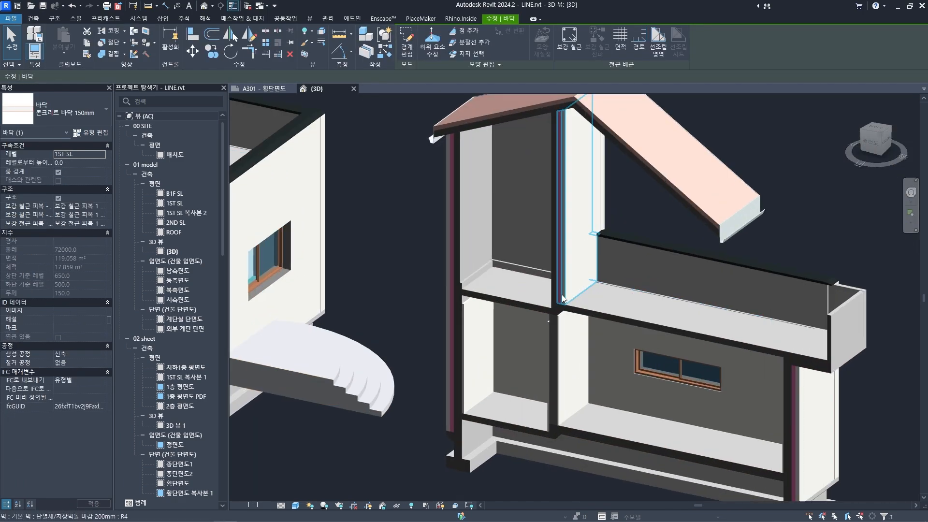
pyautogui.scroll(2, 561, 298)
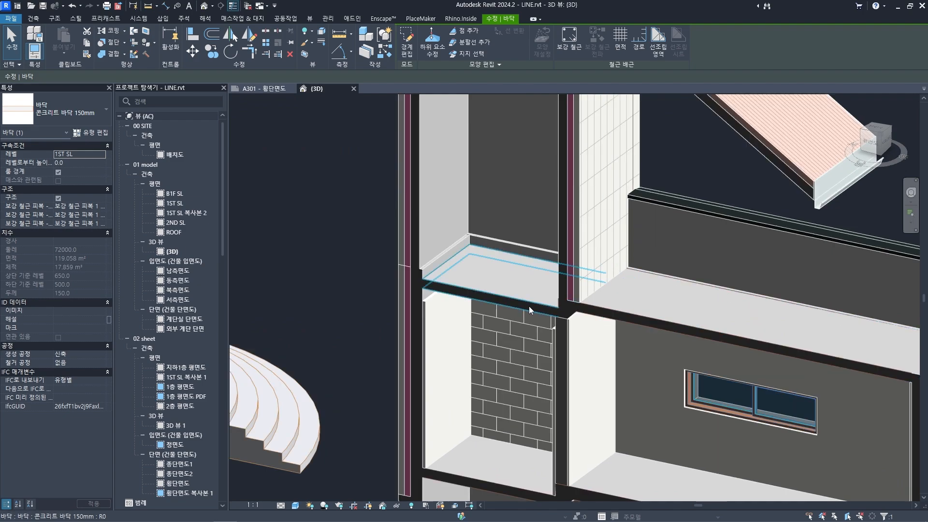
pyautogui.click(534, 308)
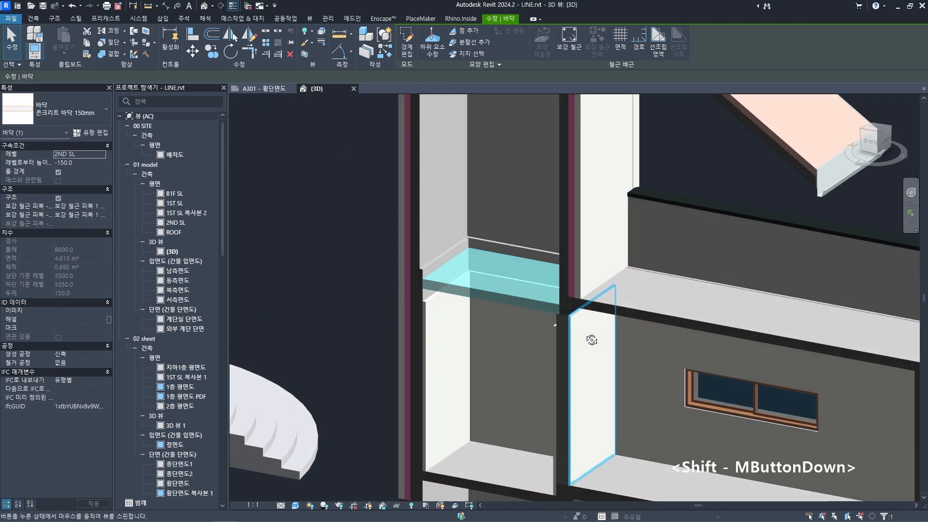
pyautogui.keyDown('shift'); pyautogui.moveTo(594, 337); pyautogui.dragTo(569, 361, button='middle'); pyautogui.keyUp('shift')
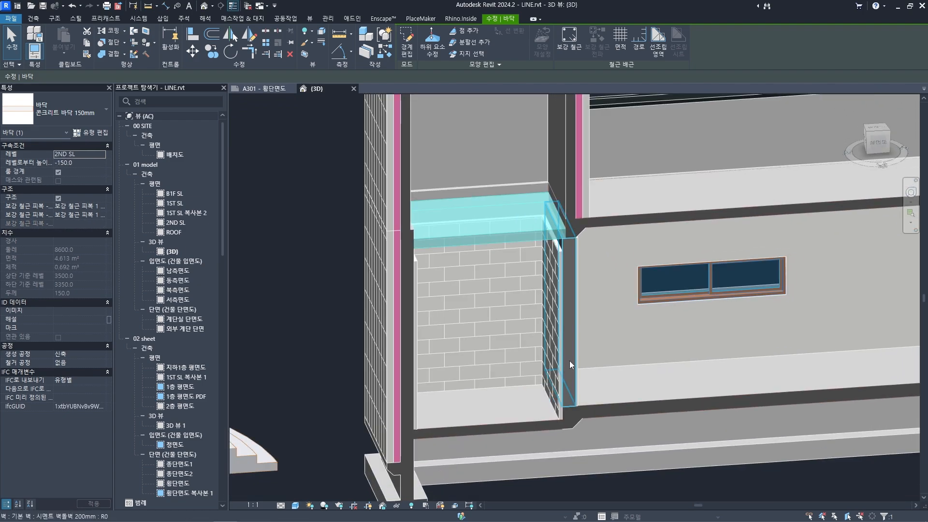
pyautogui.press('Escape')
pyautogui.press('Escape')
# - Examine the concrete ledge at the base of the right building part's left exterior wall
pyautogui.keyDown('shift'); pyautogui.moveTo(584, 404); pyautogui.dragTo(503, 408, button='middle'); pyautogui.keyUp('shift')
pyautogui.scroll(5, 379, 389)
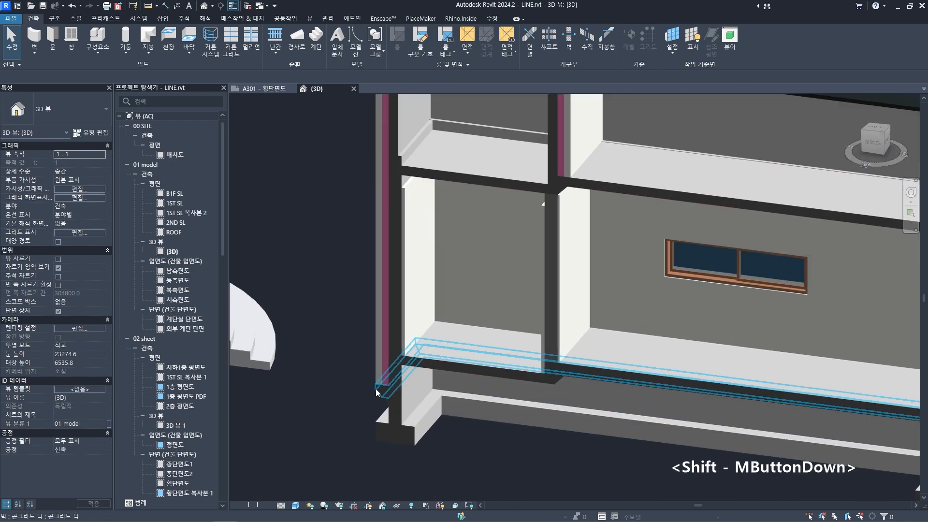
pyautogui.click(396, 387)
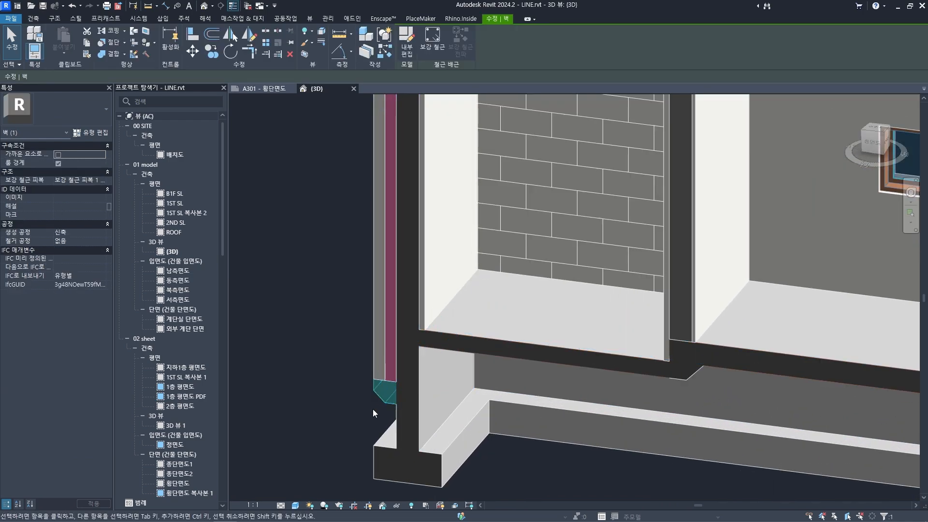
pyautogui.press('Escape')
pyautogui.press('Escape')
pyautogui.scroll(-5, 373, 404)
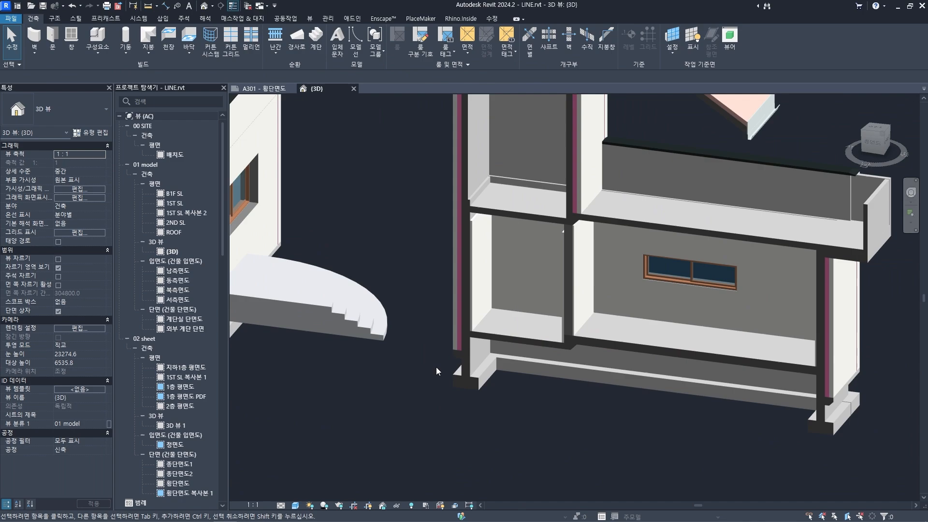
pyautogui.scroll(-5, 436, 368)
# - Examine the right building part's left exterior wall from the ledge to the upper floor within the whole sectioned model
pyautogui.moveTo(441, 404)
pyautogui.keyDown('shift'); pyautogui.mouseDown(button='middle')
pyautogui.moveTo(503, 423)
pyautogui.moveTo(510, 395)
pyautogui.moveTo(466, 377)
pyautogui.moveTo(498, 387)
pyautogui.moveTo(485, 393)
pyautogui.moveTo(477, 369)
pyautogui.moveTo(512, 403)
pyautogui.moveTo(500, 407)
pyautogui.mouseUp(button='middle'); pyautogui.keyUp('shift')
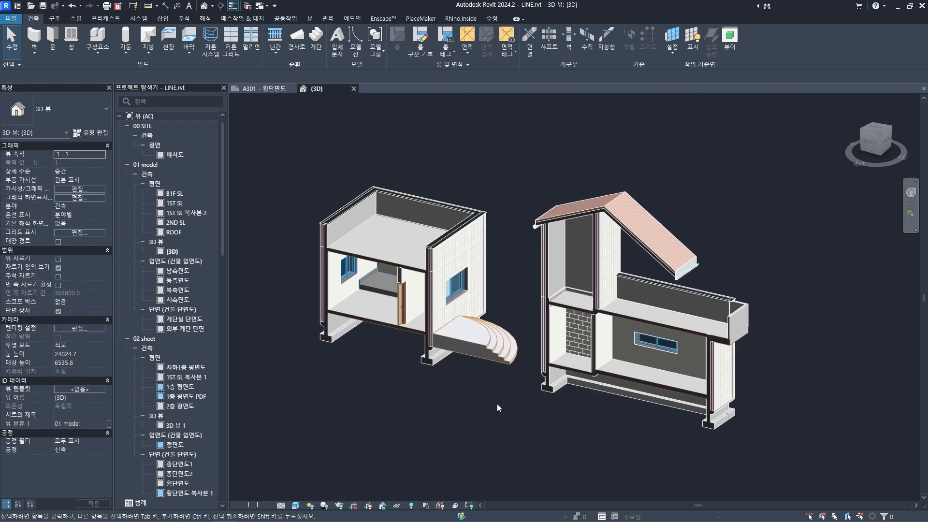
pyautogui.scroll(5, 506, 402)
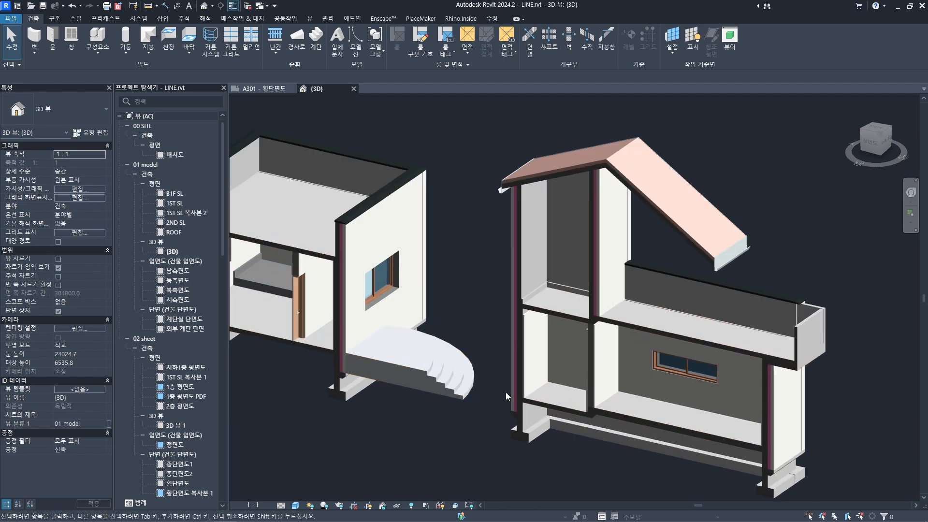
pyautogui.scroll(3, 506, 391)
pyautogui.scroll(2, 507, 386)
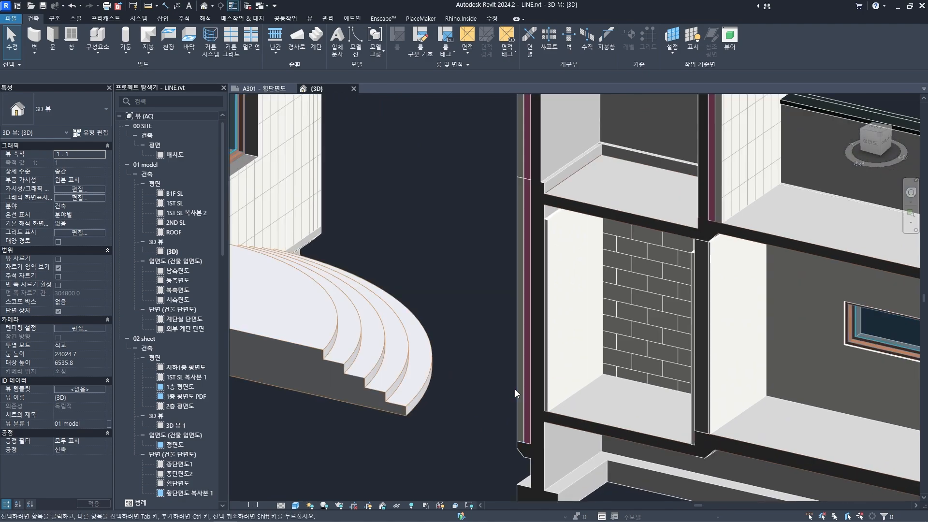
pyautogui.moveTo(516, 280); pyautogui.dragTo(501, 404, button='middle')
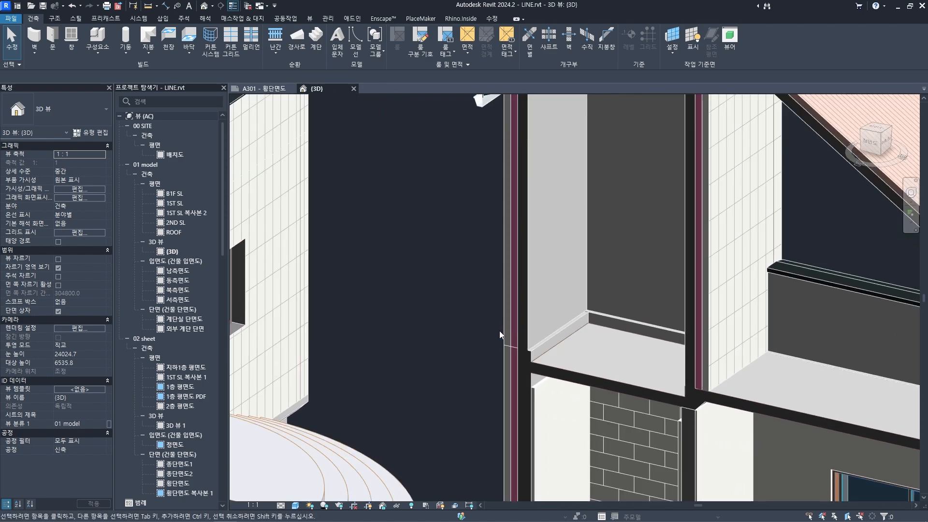
pyautogui.scroll(-3, 498, 332)
pyautogui.moveTo(497, 332); pyautogui.dragTo(505, 398, button='middle')
pyautogui.scroll(-2, 568, 392)
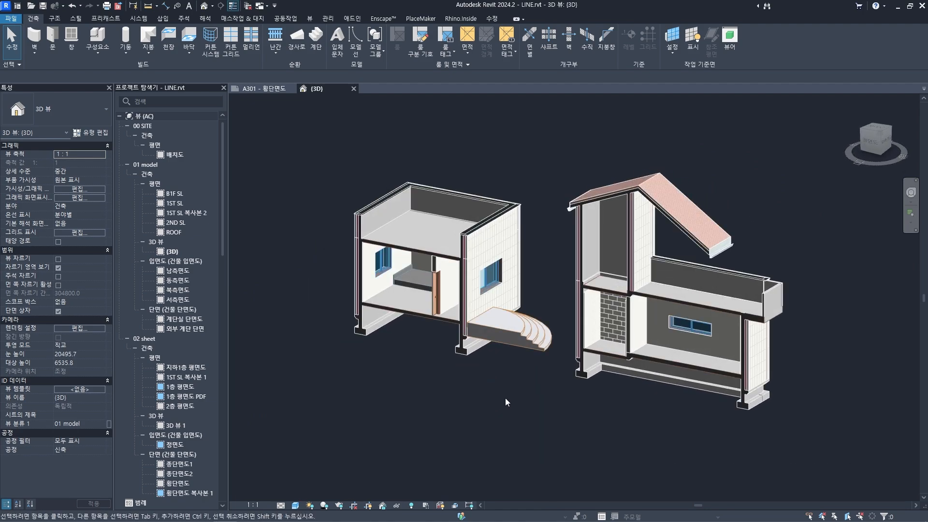